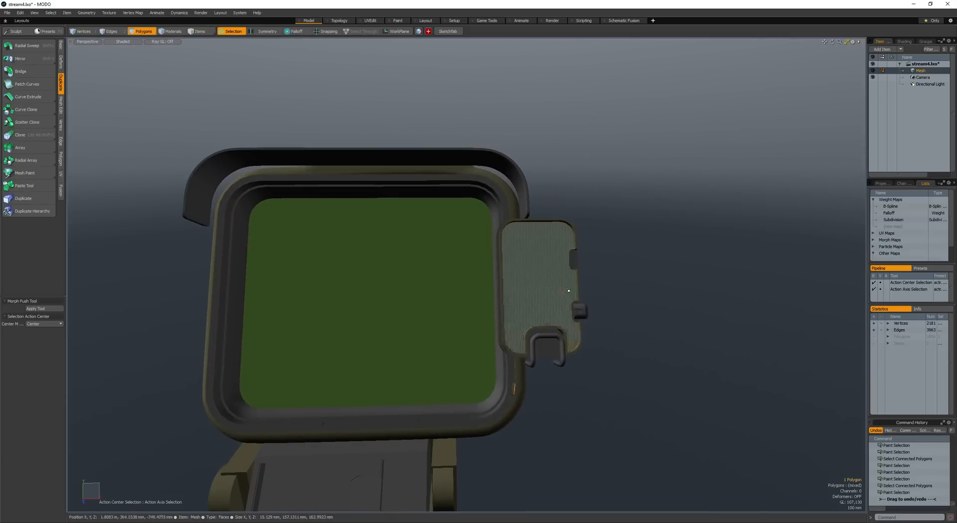
- Create a box primitive beside the side panel of the screen housing
left_click(570, 293)
scroll(570, 292, "up", 3)
left_click_drag(570, 293, 579, 270, "alt")
key("b")
mouse_move(643, 199)
left_mouse_down()
mouse_move(710, 326)
mouse_move(684, 323)
left_mouse_up()
left_click_drag(703, 287, 699, 294)
key("space")
- Cut the whole box from the current mesh and paste it into a new mesh layer
double_click(682, 324)
key("ctrl+x")
key("n")
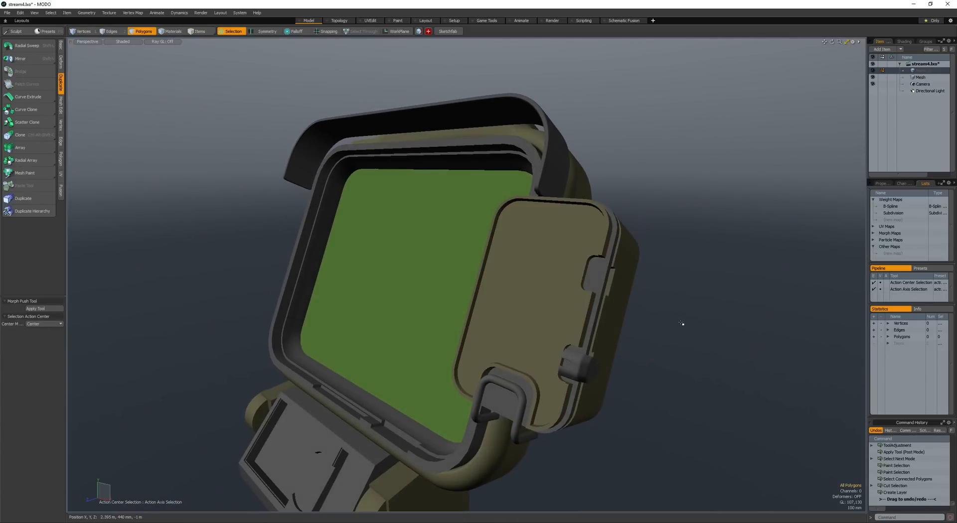
key("ctrl+v")
- Move and resize the box so it sits in front of the side panel's face
left_click_drag(682, 324, 526, 304, "alt")
key("w")
key("space")
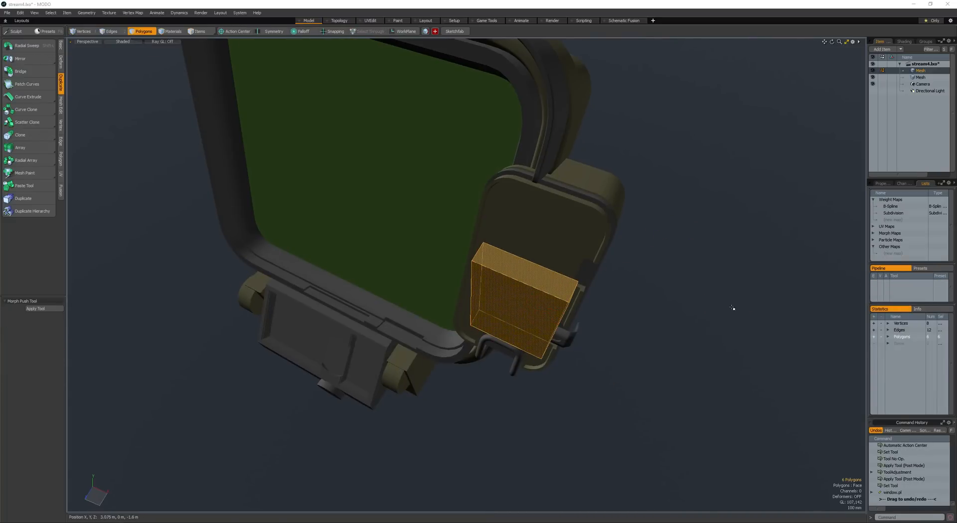
left_click_drag(526, 304, 528, 238, "alt")
key("y")
key("space")
key("space")
key("space")
- Add a vertical loop slice about two-thirds of the way across the box
left_click(527, 230)
key("alt+c")
left_click(526, 226)
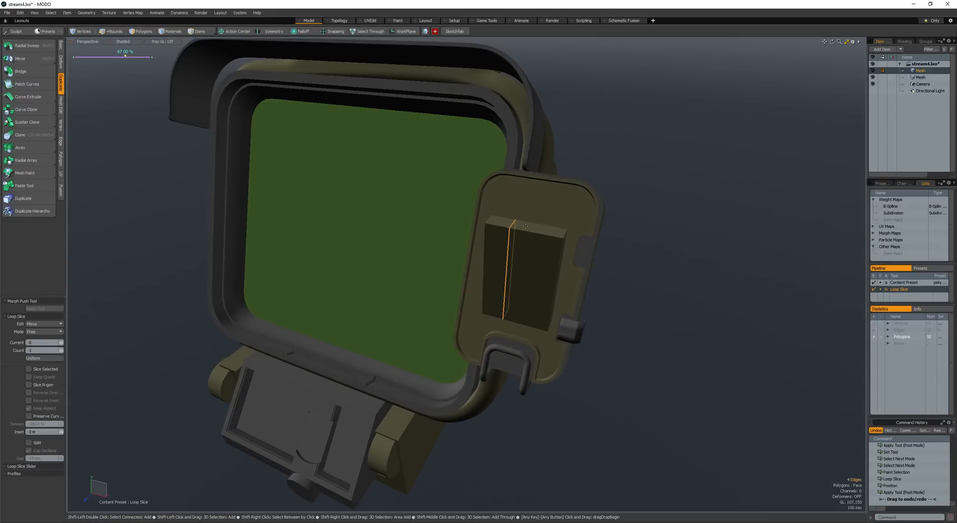
key("space")
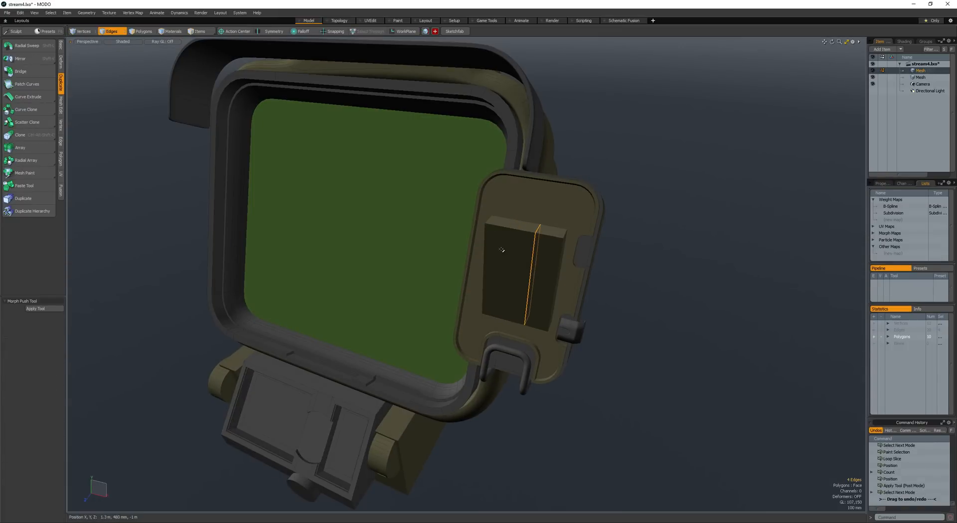
- Bevel the vertical edge loop into a middle strip that separates the wide and narrow parts of the box
key("b")
mouse_move(502, 249)
left_mouse_down()
mouse_move(528, 249)
mouse_move(513, 249)
left_mouse_up()
scroll(528, 249, "down", 5)
left_click_drag(513, 250, 509, 250)
key("space")
key("space")
key("space")
key("space")
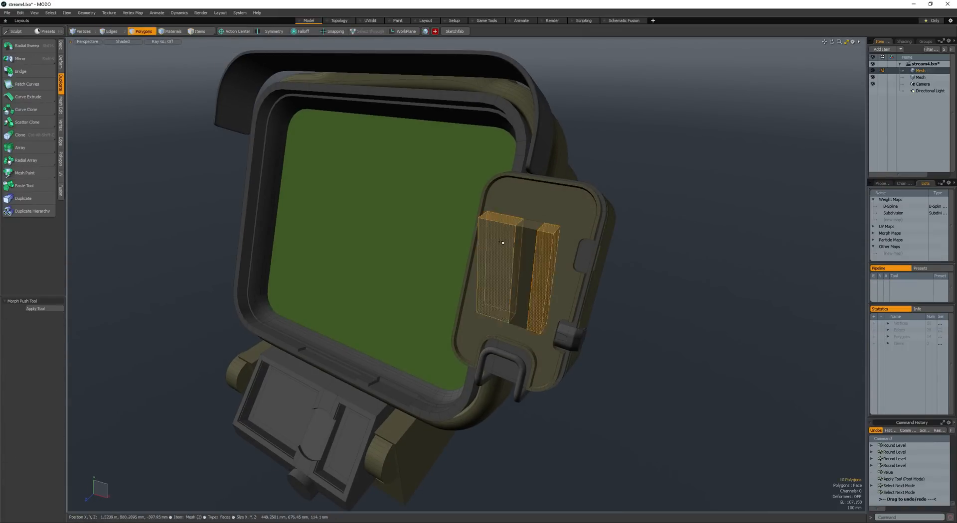
- Add a vertical loop slice at 40% through the wide part of the box
left_click(503, 220)
left_click(504, 220)
key("alt+c")
left_click(497, 229)
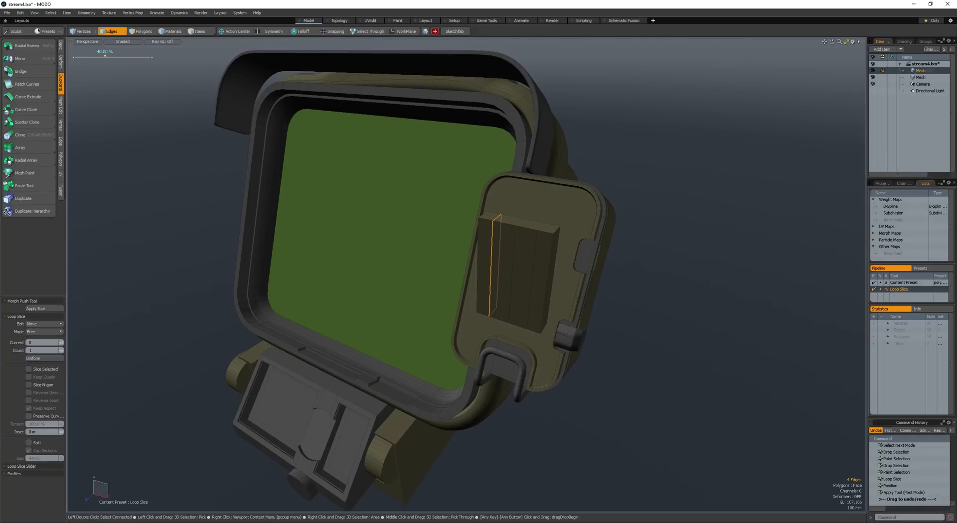
key("space")
- Add a horizontal loop slice across the whole box and bevel it into a band
left_click(512, 276)
key("alt+c")
left_click(512, 272)
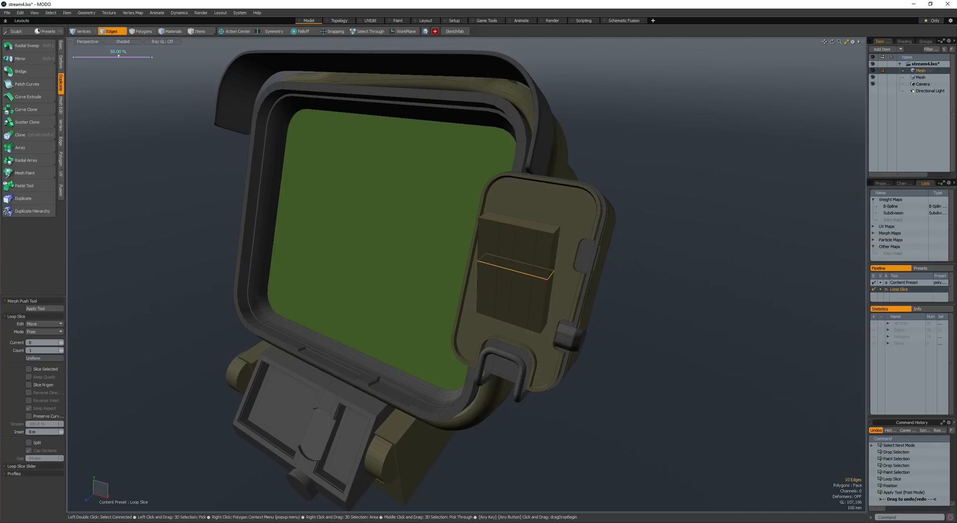
mouse_move(511, 272)
left_mouse_down("alt")
mouse_move(514, 239)
mouse_move(513, 260)
mouse_move(531, 260)
mouse_move(537, 282)
left_mouse_up("alt")
key("space")
key("b")
- Select the front polygons of the two columns and the lower side patch, and extrude them outward with Polygon Bevel
key("space")
key("space")
mouse_move(504, 237)
left_mouse_down("shift")
mouse_move(500, 271)
mouse_move(535, 274)
mouse_move(493, 244)
mouse_move(477, 213)
mouse_move(457, 211)
mouse_move(483, 226)
left_mouse_up("shift")
key("b")
- Add a horizontal loop slice at 50% through the upper section of the stepped block
key("space")
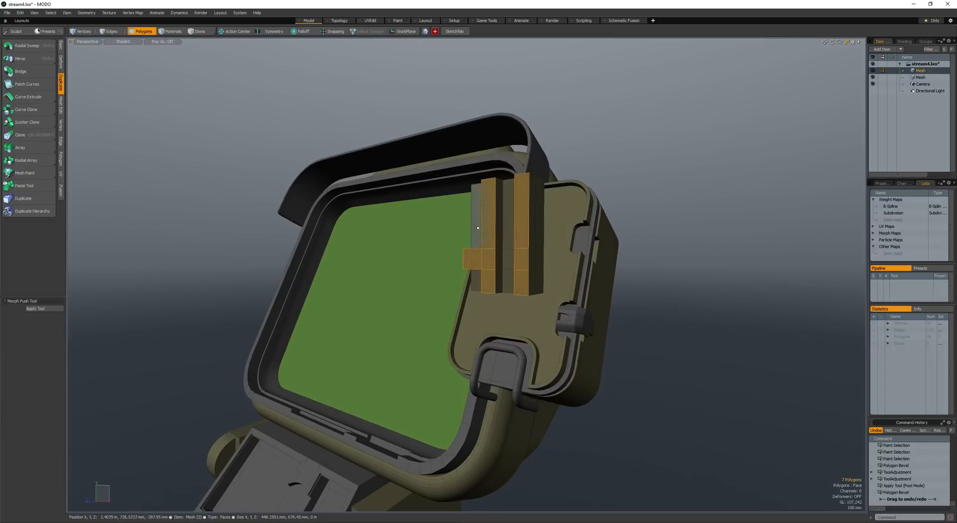
key("space")
key("space")
left_click(482, 224)
left_click(507, 229)
left_click(495, 227)
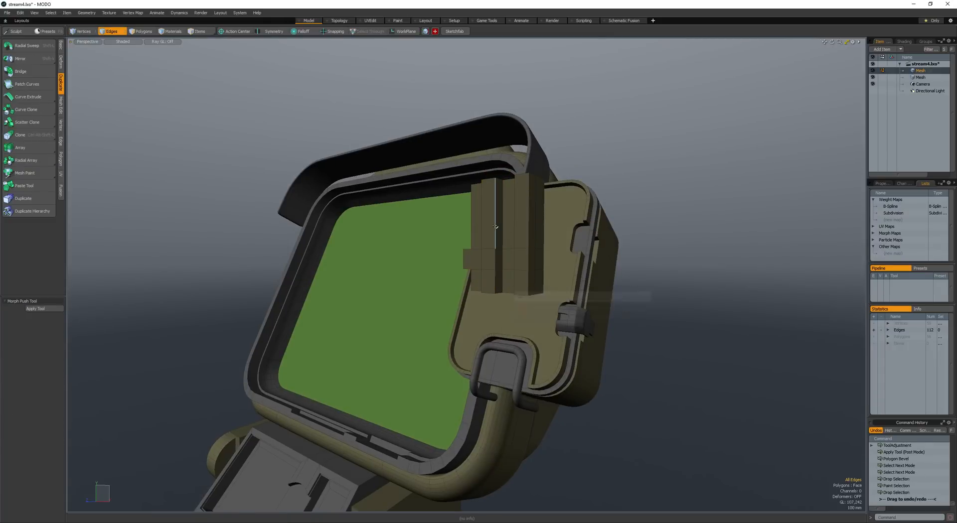
key("alt+c")
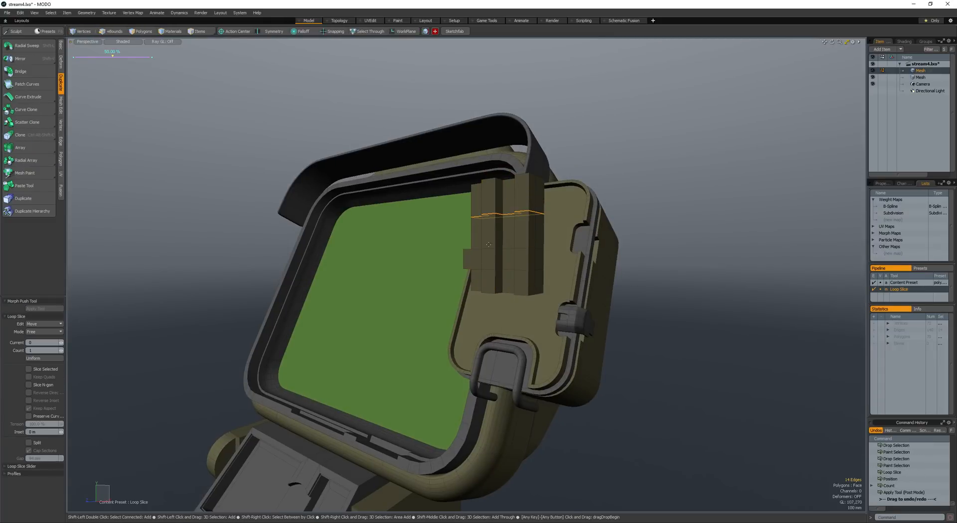
key("space")
- Select the five raised front polygons in the block's middle and lower area and move them outward
left_click_drag(489, 245, 491, 270, "alt")
mouse_move(525, 270)
left_mouse_down("shift")
mouse_move(523, 285)
mouse_move(479, 277)
mouse_move(476, 285)
left_mouse_up("shift")
left_click(475, 286, "shift")
key("w")
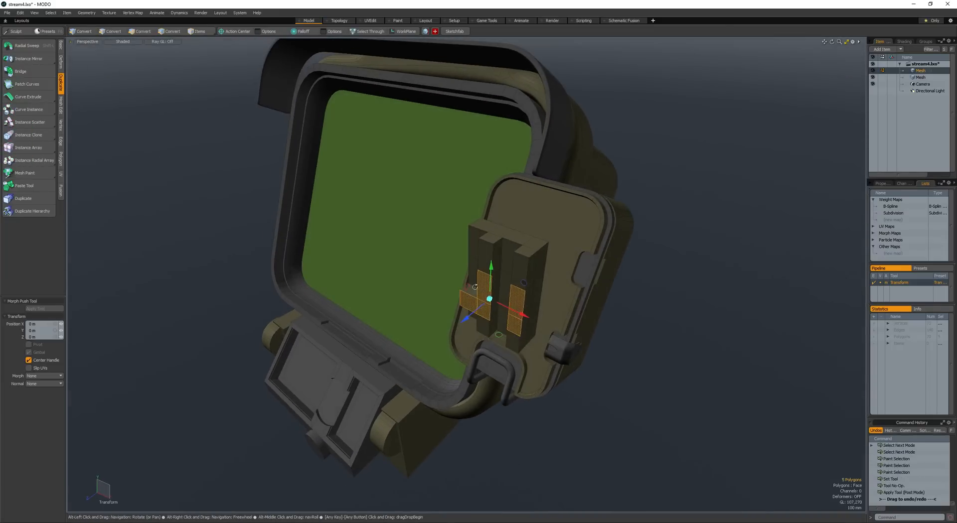
left_click_drag(461, 323, 456, 328)
left_click_drag(456, 328, 459, 240, "alt")
key("space")
- Bevel the two middle front polygons of the columns and convert the whole block to Catmull-Clark subdivision
left_click(458, 249)
left_click(483, 229, "shift")
key("b")
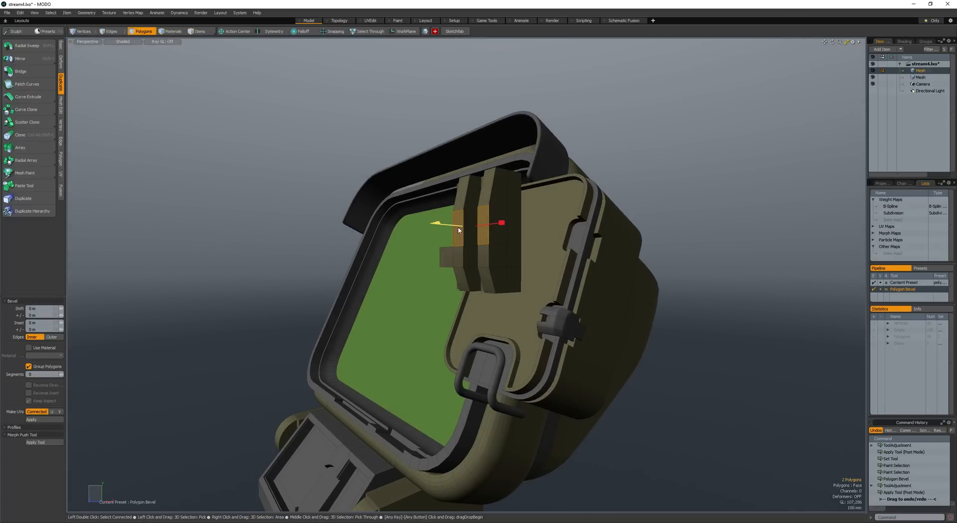
key("space")
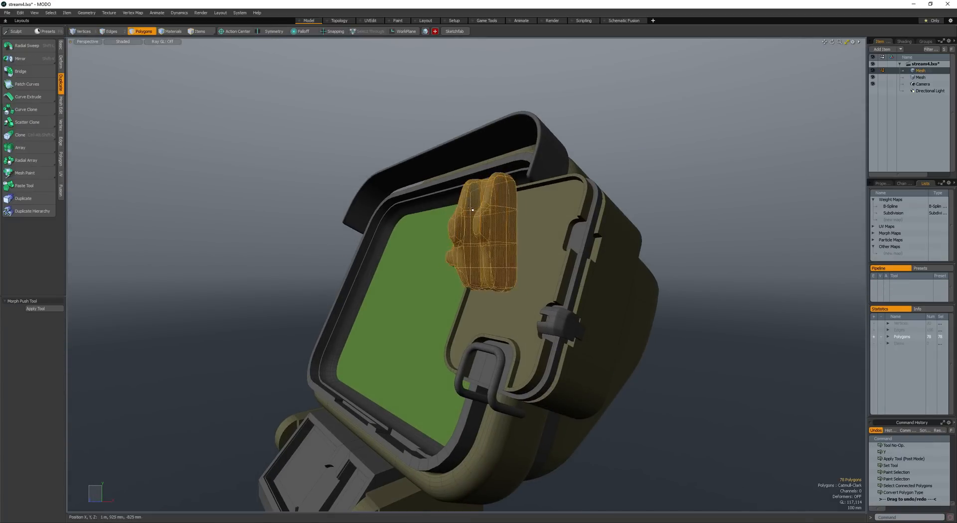
- Select polygon loops on the smoothed block and sharpen their borders with edge weighting
left_click(497, 237)
mouse_move(472, 210)
left_mouse_down("alt")
mouse_move(497, 237)
mouse_move(589, 232)
mouse_move(407, 254)
mouse_move(537, 232)
left_mouse_up("alt")
left_click(497, 237)
left_click(539, 242)
left_click(407, 254)
key("l")
key("shift+w")
- Select the polygon loops along the block's raised ridge and apply edge weighting to them
left_click(406, 254)
mouse_move(537, 232)
left_mouse_down()
mouse_move(545, 230)
mouse_move(536, 234)
left_mouse_up()
key("l")
left_click(501, 206)
key("l")
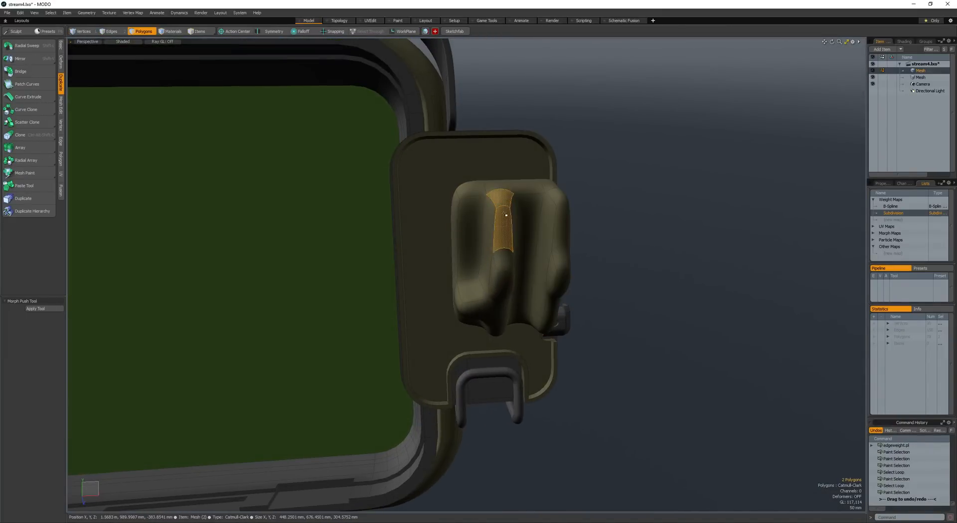
left_click_drag(501, 207, 541, 227, "alt")
key("shift+w")
- Select the polygons in the groove between the two columns and apply edge weighting to define its floor
left_click(506, 283)
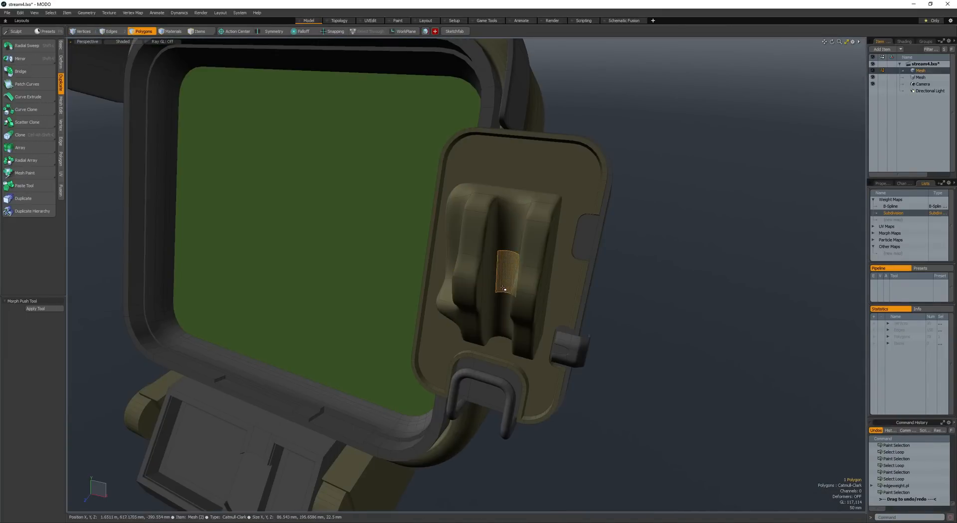
left_click_drag(506, 283, 523, 184, "alt")
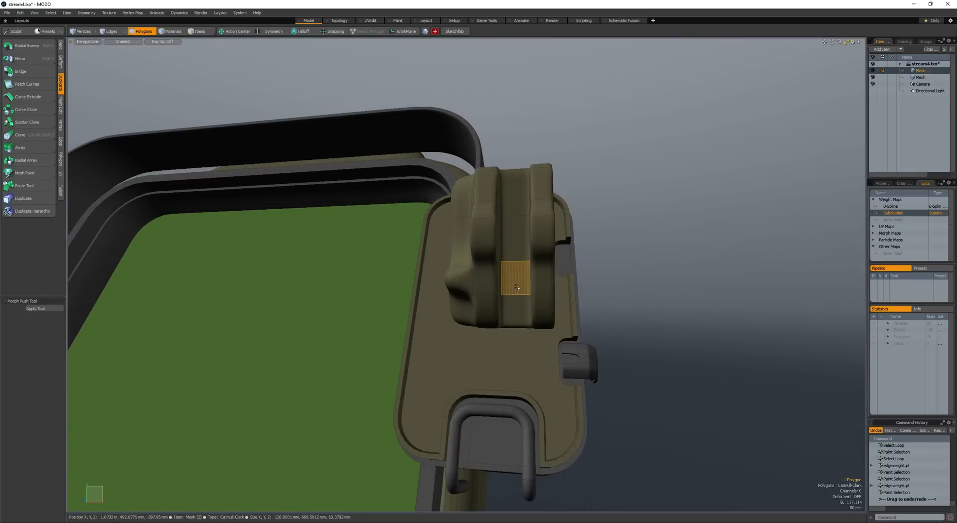
mouse_move(517, 287)
left_mouse_down("alt")
mouse_move(541, 279)
mouse_move(494, 290)
mouse_move(503, 299)
left_mouse_up("alt")
double_click(491, 289)
mouse_move(498, 305)
left_mouse_down()
mouse_move(480, 278)
mouse_move(518, 283)
mouse_move(491, 294)
left_mouse_up()
key("l")
left_click(491, 294)
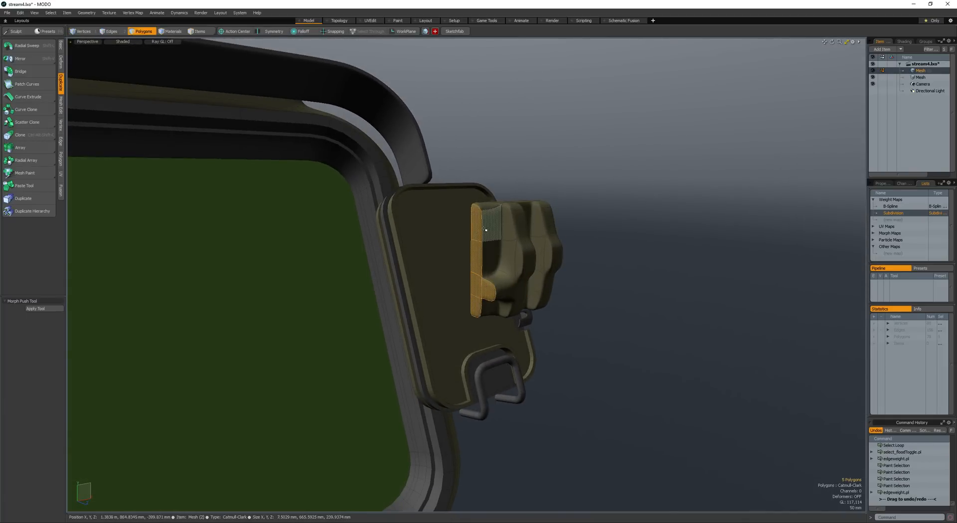
- Select the block's side, underside and remaining upper polygons and tighten their outlines with edge weighting
mouse_move(487, 230)
left_mouse_down("alt")
mouse_move(499, 244)
mouse_move(458, 251)
mouse_move(488, 268)
mouse_move(506, 264)
mouse_move(468, 292)
left_mouse_up("alt")
double_click(469, 249)
mouse_move(468, 292)
left_mouse_down("alt")
mouse_move(496, 322)
mouse_move(507, 297)
left_mouse_up("alt")
left_click_drag(507, 296, 499, 287)
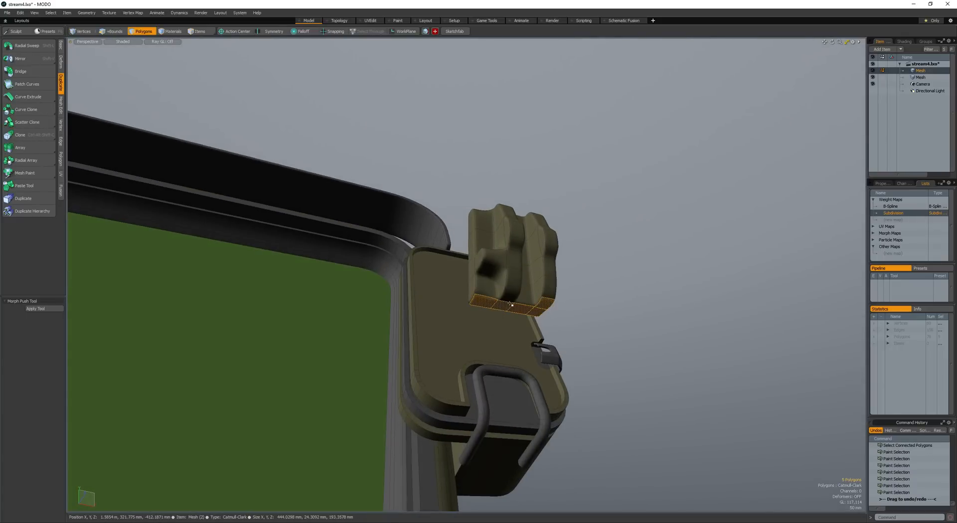
left_click_drag(503, 175, 472, 229, "alt")
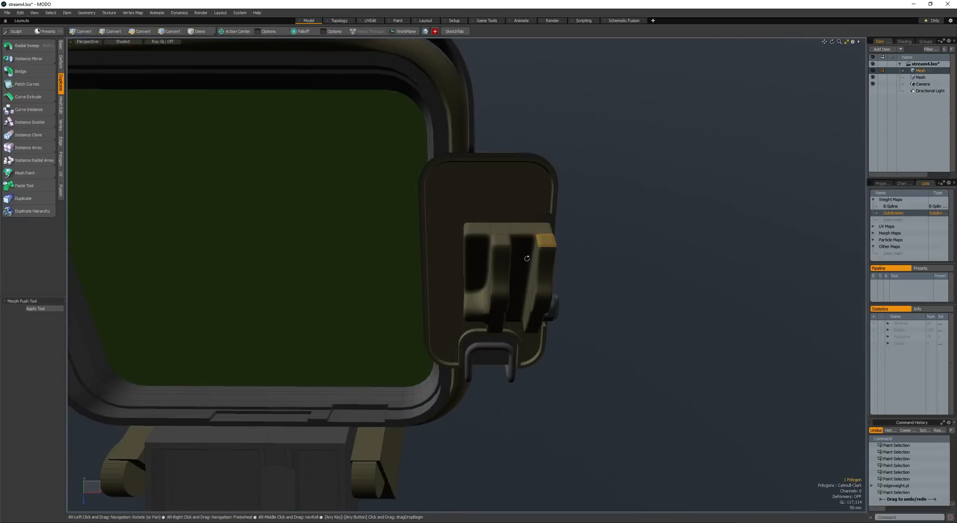
left_click_drag(527, 258, 510, 259, "ctrl+alt")
left_click_drag(511, 259, 460, 269, "alt")
- Select the entire subdivided block and rotate it about the X axis to follow the side panel's slope
double_click(489, 274)
left_click_drag(460, 268, 467, 239, "ctrl+alt")
key("w")
key("shift+a")
key("e")
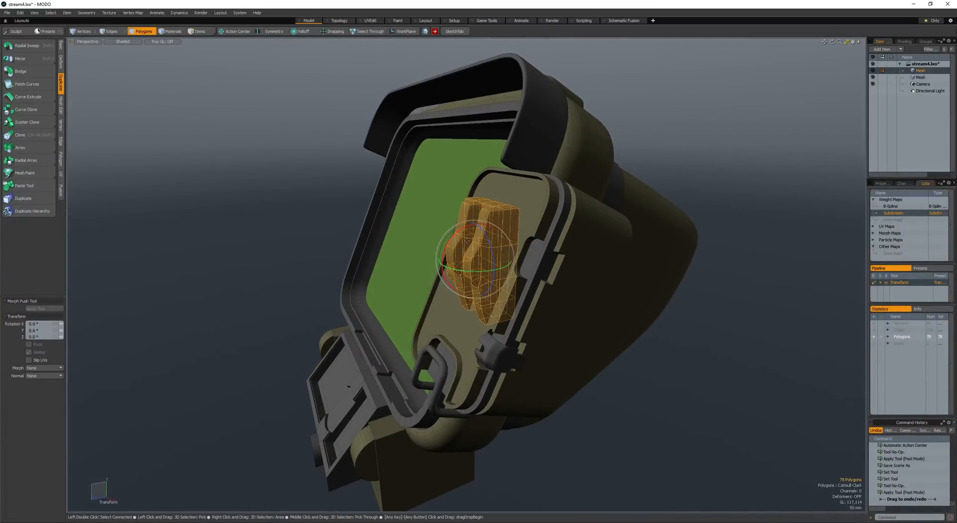
key("q")
key("e")
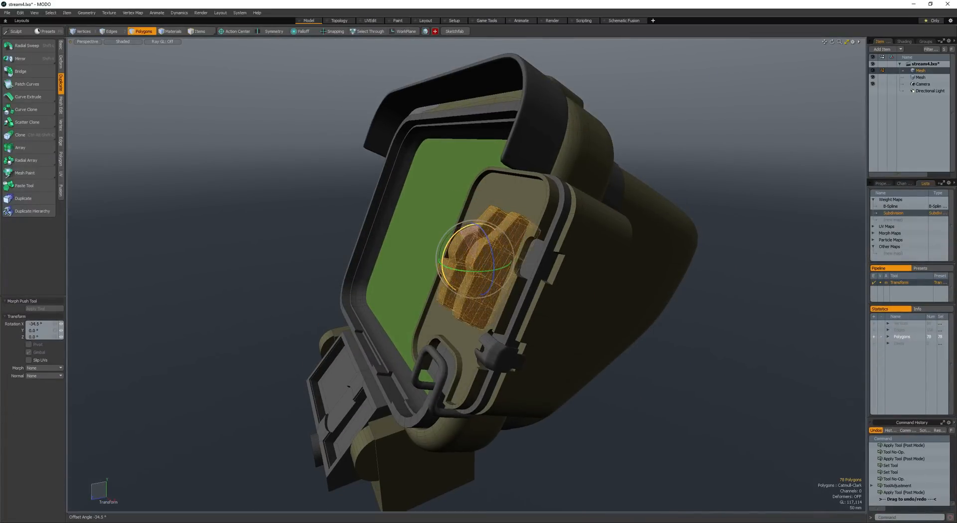
left_click_drag(463, 239, 516, 249, "alt")
- Move and scale the rotated block so it rests on the upper part of the side panel
key("w")
left_click_drag(510, 261, 468, 238)
key("r")
key("w")
left_click_drag(469, 237, 389, 245, "alt")
left_click_drag(393, 200, 486, 239, "alt")
key("space")
key("space")
key("space")
key("space")
- Create an 8-sided cylinder primitive along the Y axis with a radius of 236 mm
key("c")
left_click_drag(487, 221, 529, 236, "ctrl")
scroll(461, 234, "up", 7)
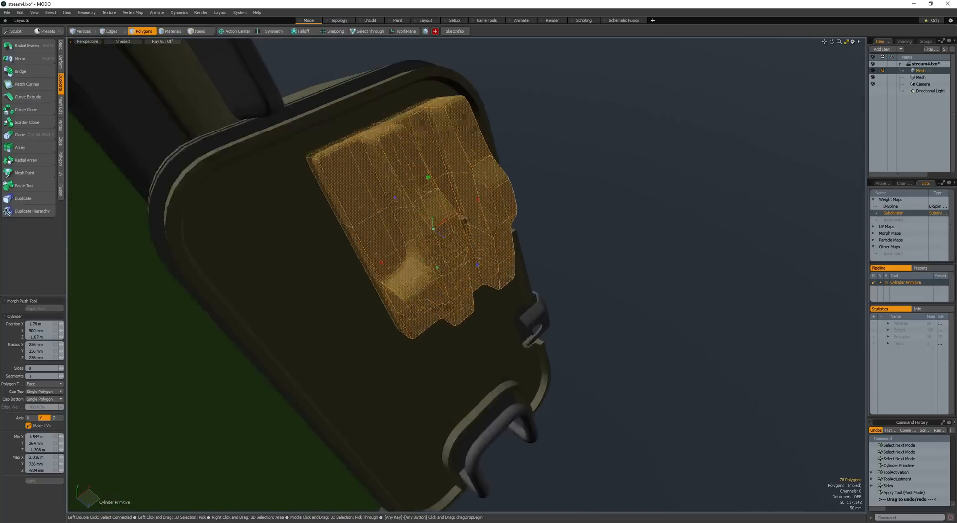
left_click_drag(427, 240, 563, 205)
key("space")
- Select the whole cylinder and stretch it to about 211.5% along the Y axis
scroll(549, 334, "down", 4)
double_click(549, 334)
scroll(549, 333, "down", 4)
key("r")
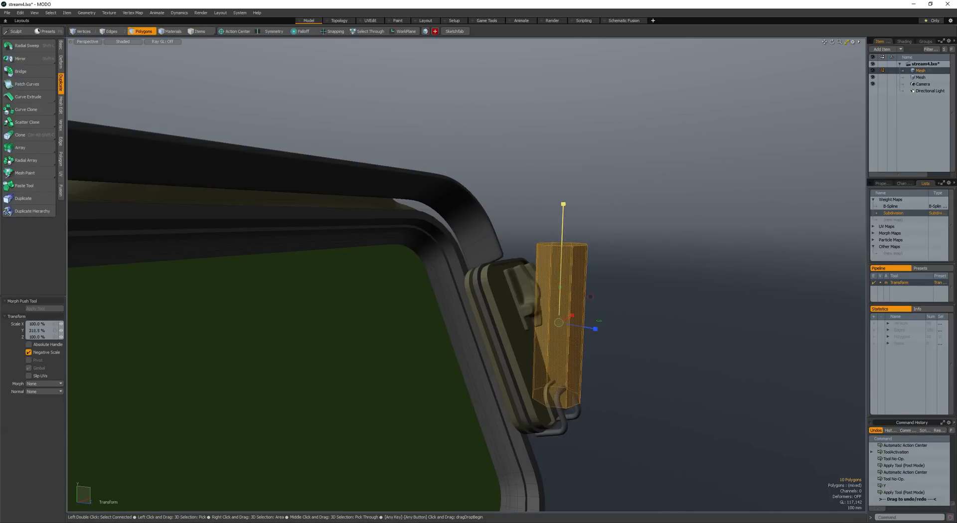
key("space")
key("r")
left_click_drag(487, 398, 515, 342, "alt")
- Move the cylinder clear of the side panel and scale it down into a slender rod
key("w")
key("space")
key("r")
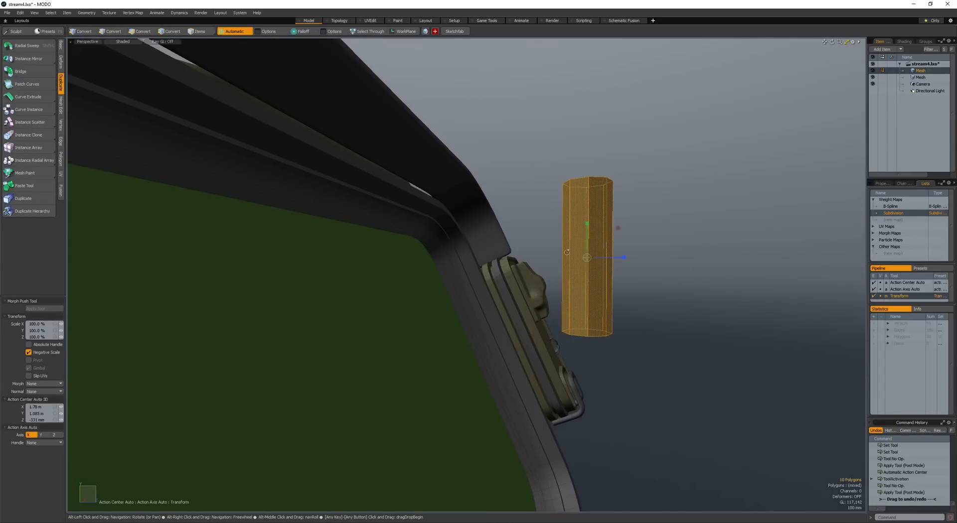
left_click_drag(587, 257, 556, 258)
left_click_drag(556, 258, 557, 318, "alt")
key("space")
- Select the rod's bottom cap, inset it with Polygon Bevel and extrude it downward into a narrower shaft
scroll(583, 265, "up", 4)
left_click(609, 273)
scroll(609, 273, "down", 4)
key("w")
key("space")
key("b")
left_click(557, 318)
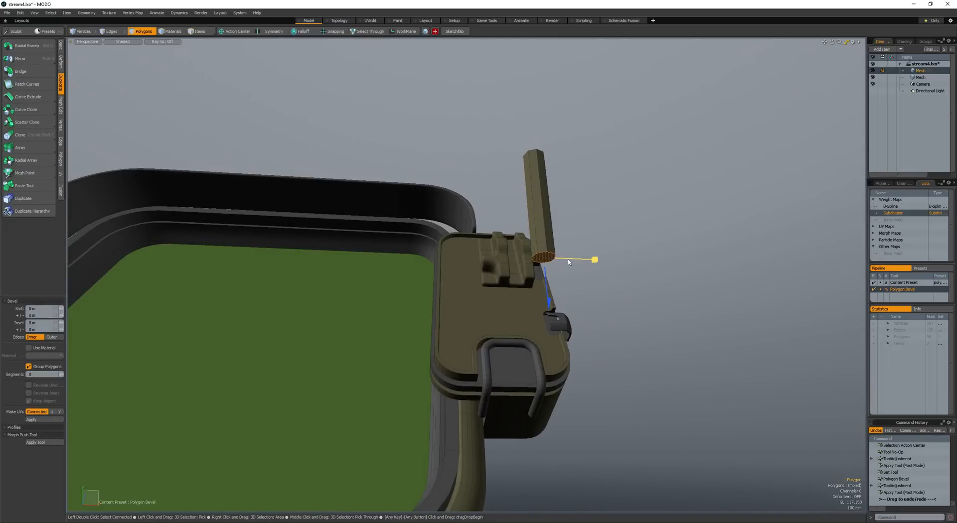
left_click(568, 262, "shift")
left_click_drag(568, 261, 589, 284, "alt")
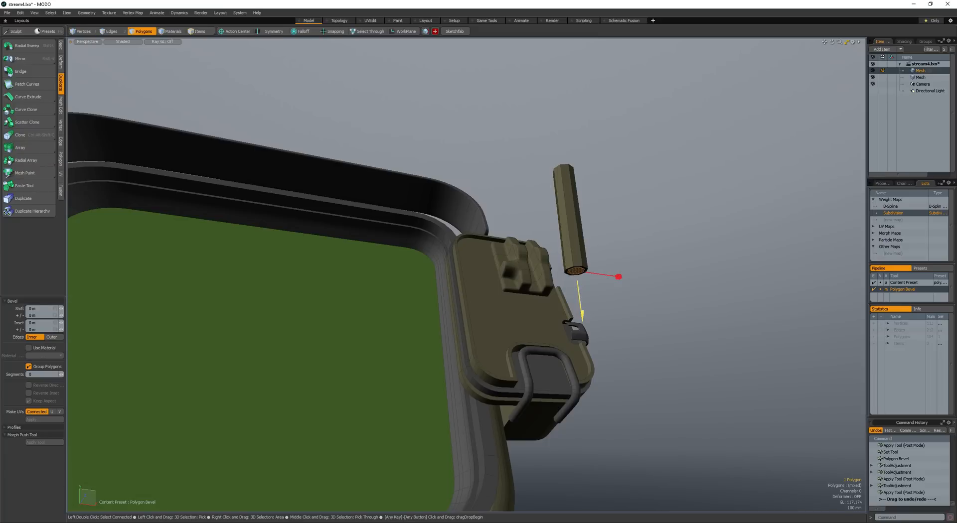
left_click_drag(581, 315, 597, 408)
key("space")
- Select the whole stepped rod, add the main mesh to the item selection and give the rod the hook's grey material
double_click(576, 253)
left_click_drag(576, 254, 591, 277, "alt")
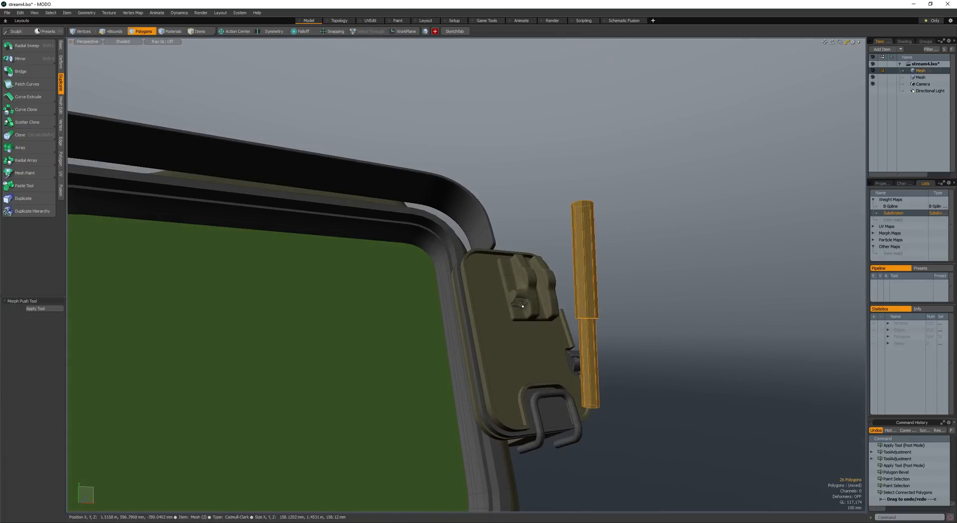
key("space")
left_click(539, 411, "shift")
key("space")
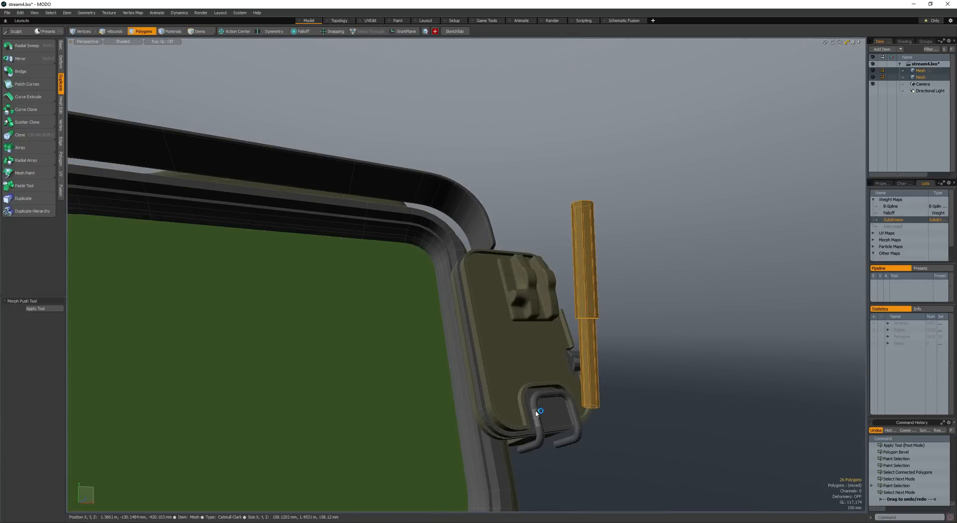
left_click(536, 414)
- Select the connected rod polygons and examine the rod beside the side panel from several angles with the wireframe display toggled
left_click_drag(536, 414, 508, 315, "alt")
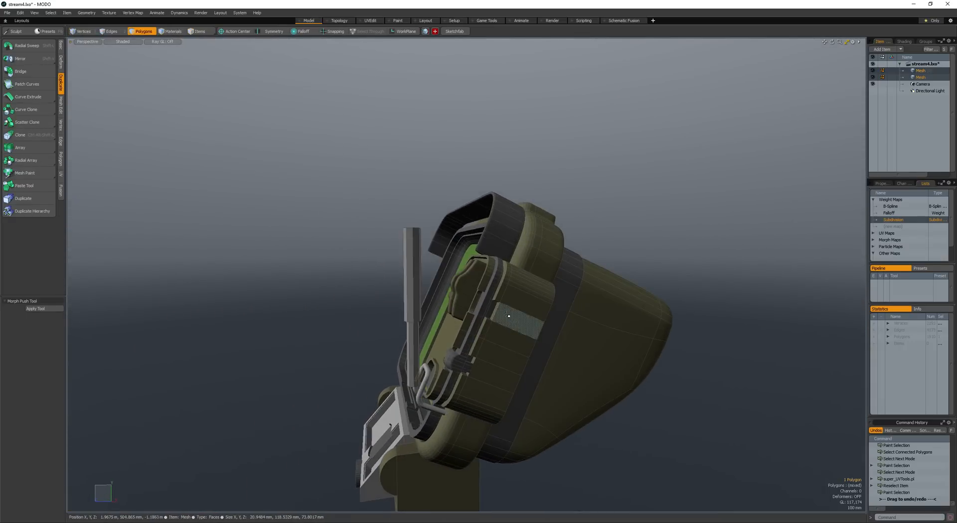
double_click(414, 280)
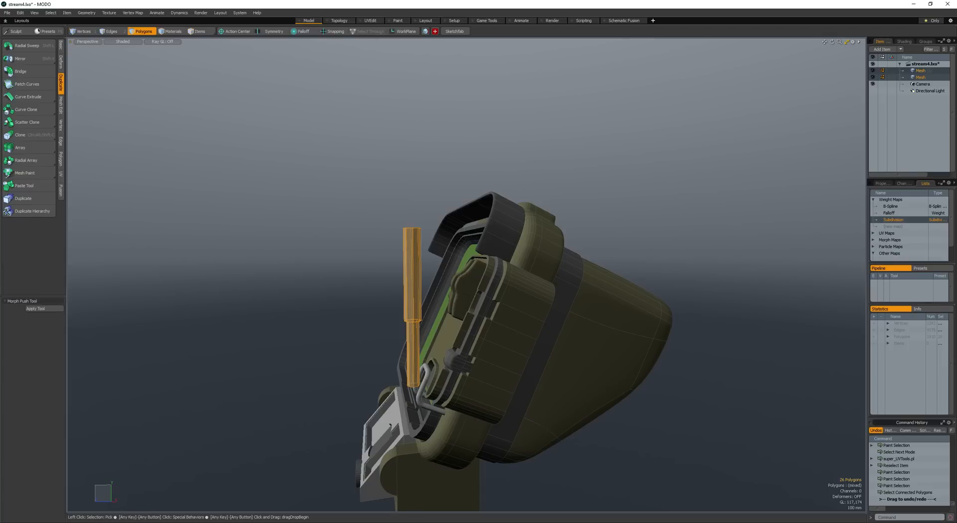
left_click_drag(517, 260, 527, 250, "alt")
left_click_drag(526, 249, 553, 252, "ctrl+alt")
double_click(422, 300)
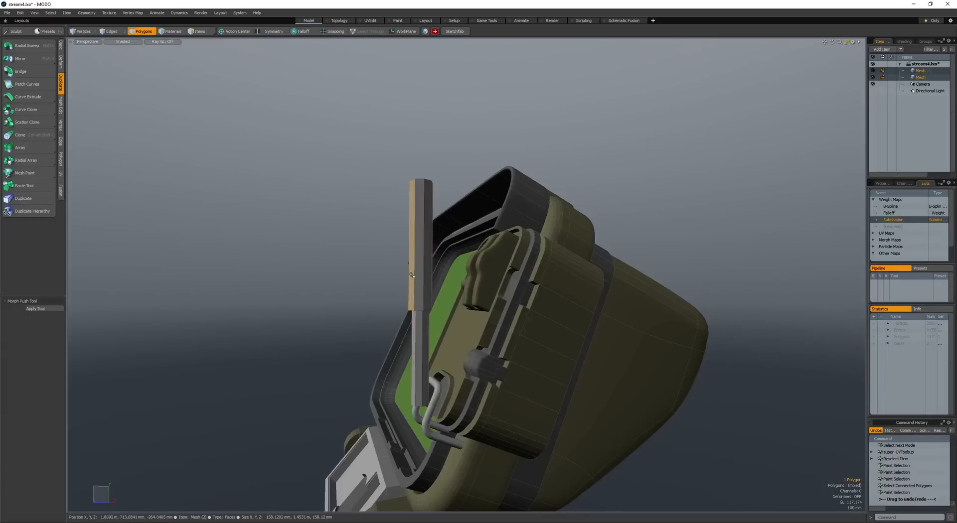
left_click_drag(442, 389, 549, 392, "alt")
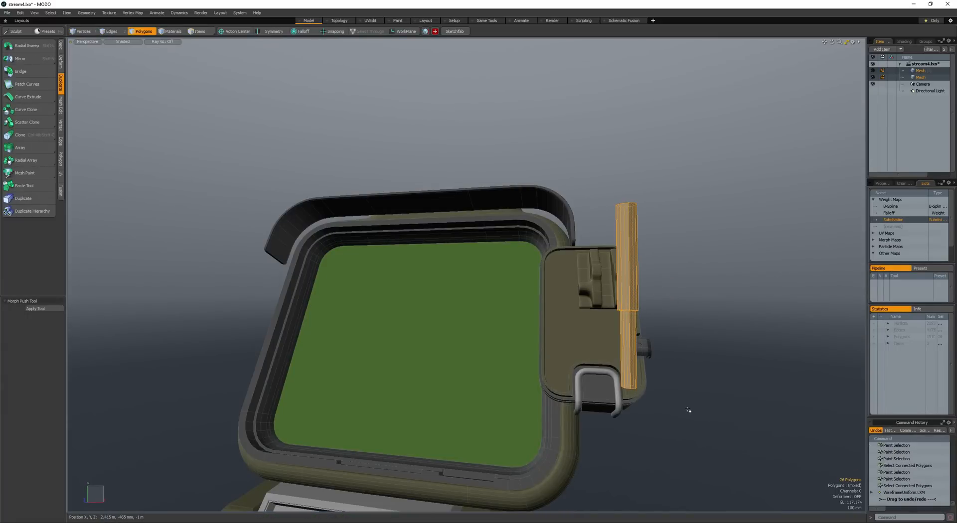
key("w")
left_click_drag(688, 411, 658, 318, "alt+shift")
- Expand the selection from the hook to all polygons sharing its grey material and run the super_UVTools script on them
left_click(620, 390)
key("bracketright")
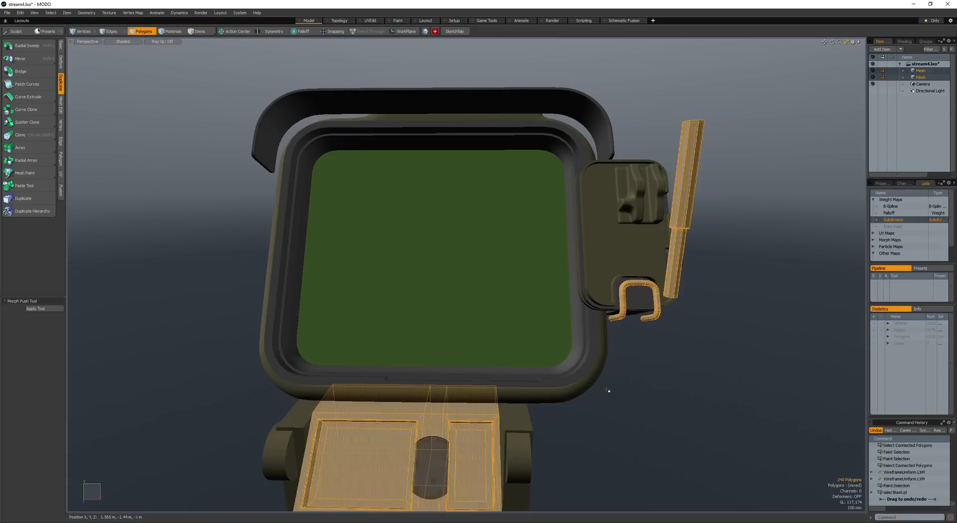
left_click_drag(608, 390, 618, 371, "alt+shift")
key("m")
key("Escape")
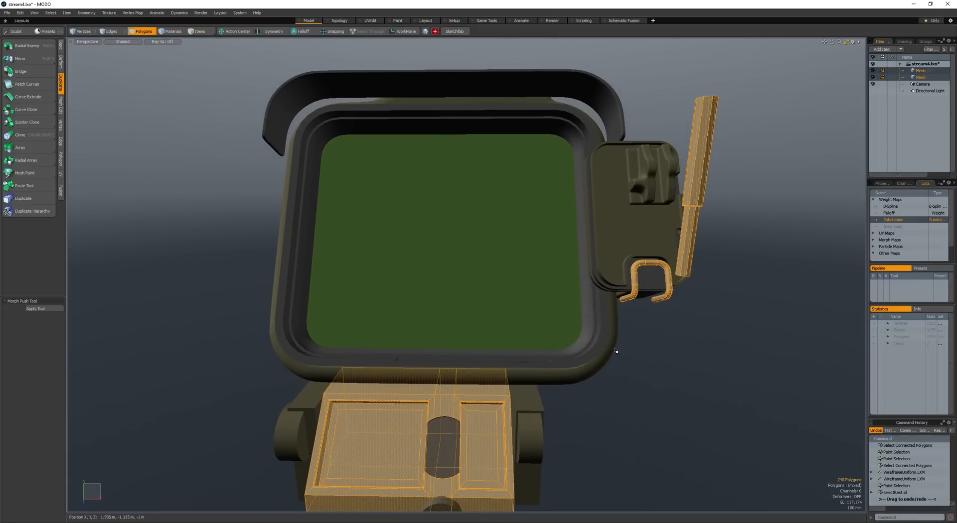
key("ctrl+u")
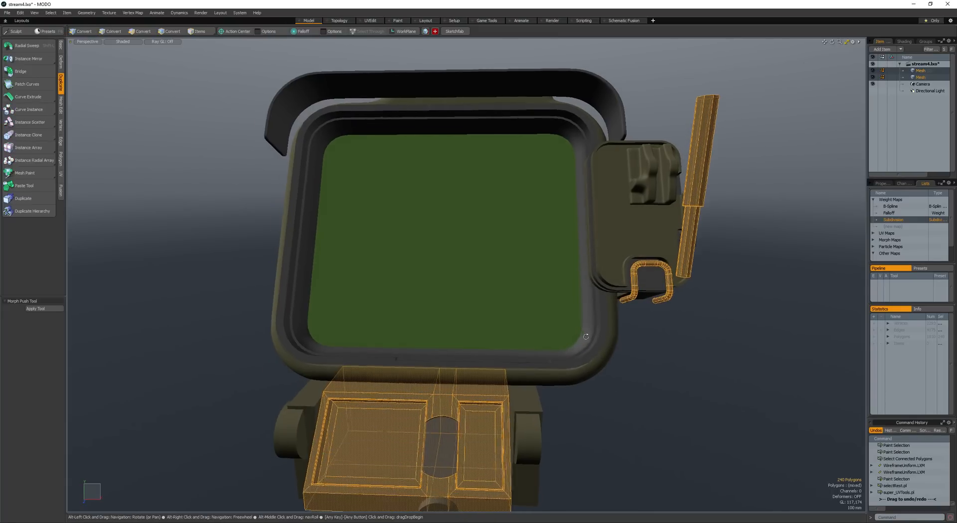
- Select the rod's top cap and use Polygon Bevel to inset it by about 21 mm and recess it by about 30 mm
left_click_drag(571, 352, 525, 331, "alt")
key("space")
key("space")
key("space")
double_click(648, 229)
left_click_drag(648, 228, 593, 356, "alt")
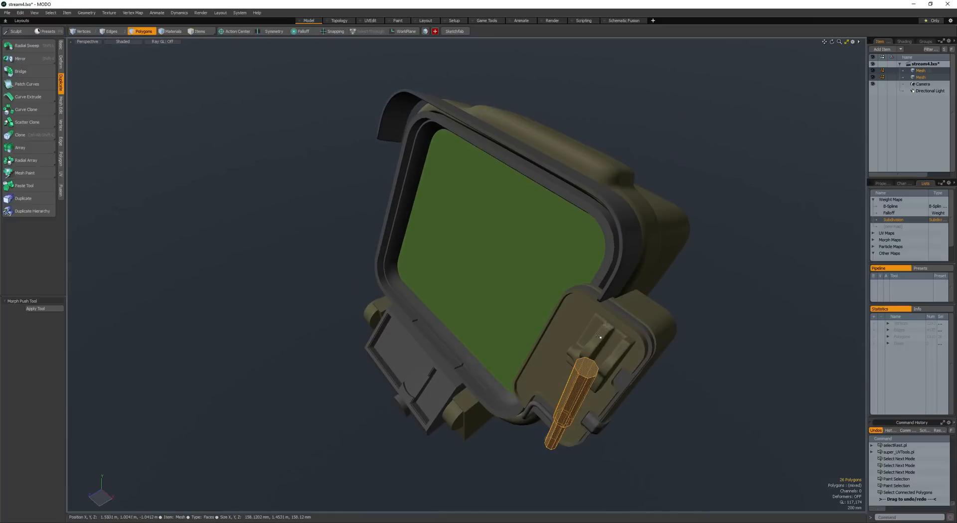
left_click(581, 386)
key("b")
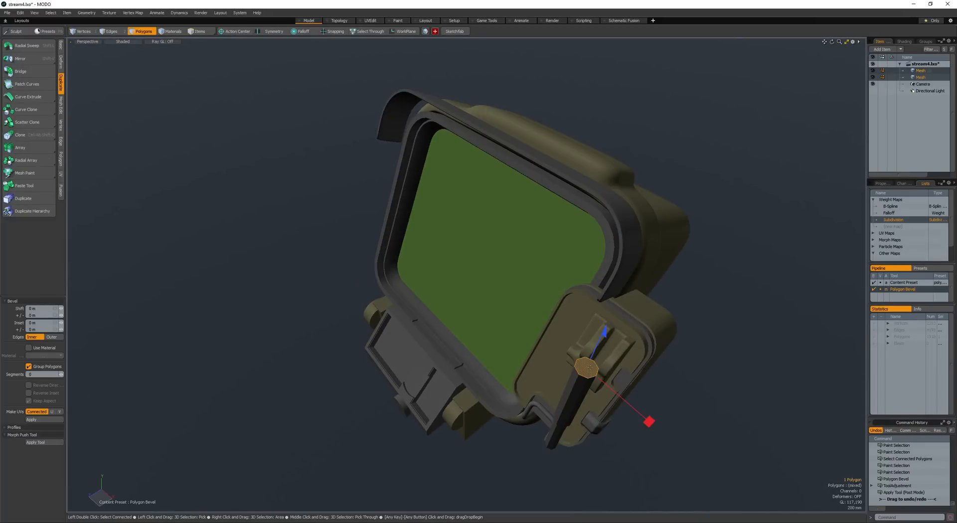
left_click(597, 373, "shift")
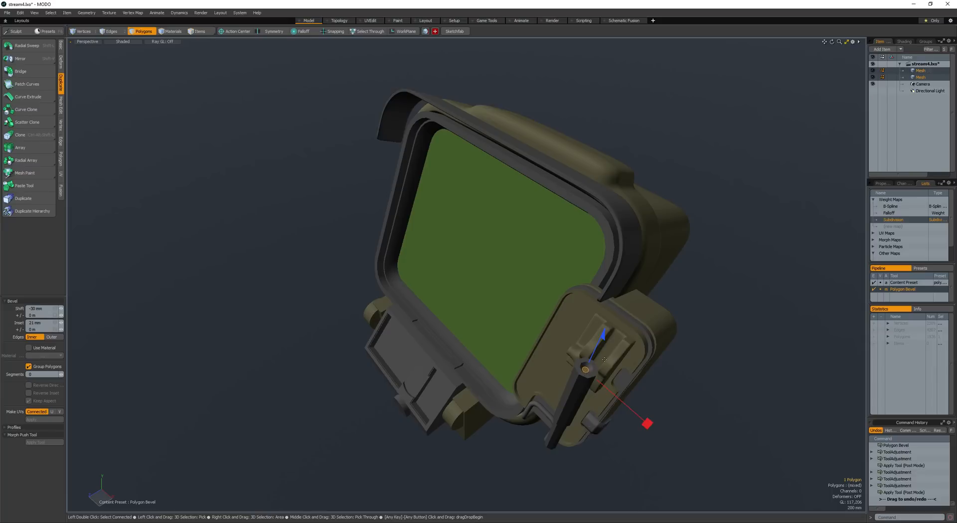
key("space")
- Expand the selection over the rod's thicker handle section, assign it a new dark brown material and clear the selection
key("shift+Up")
key("shift+Up")
left_click_drag(606, 424, 605, 318, "alt")
key("shift+Up")
key("shift+Up")
key("shift+Up")
key("shift+Down")
key("m")
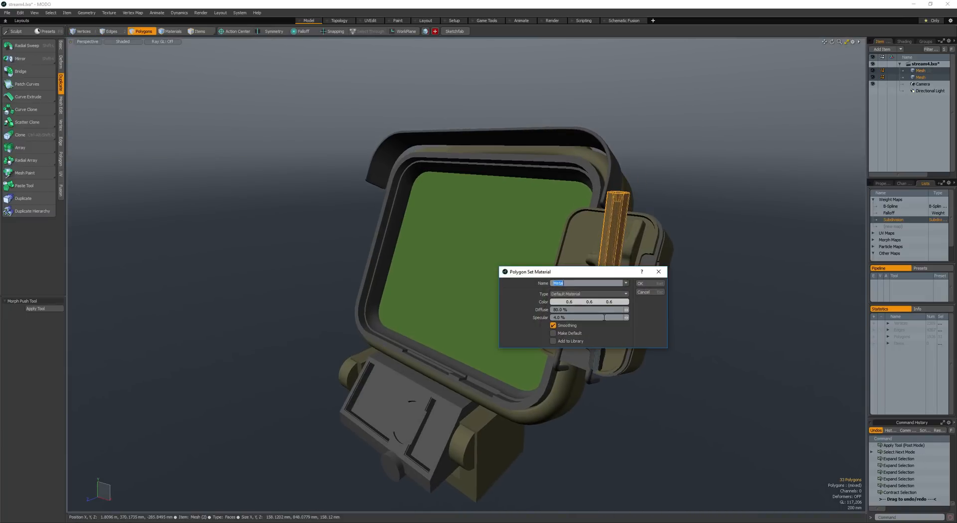
left_click(600, 302)
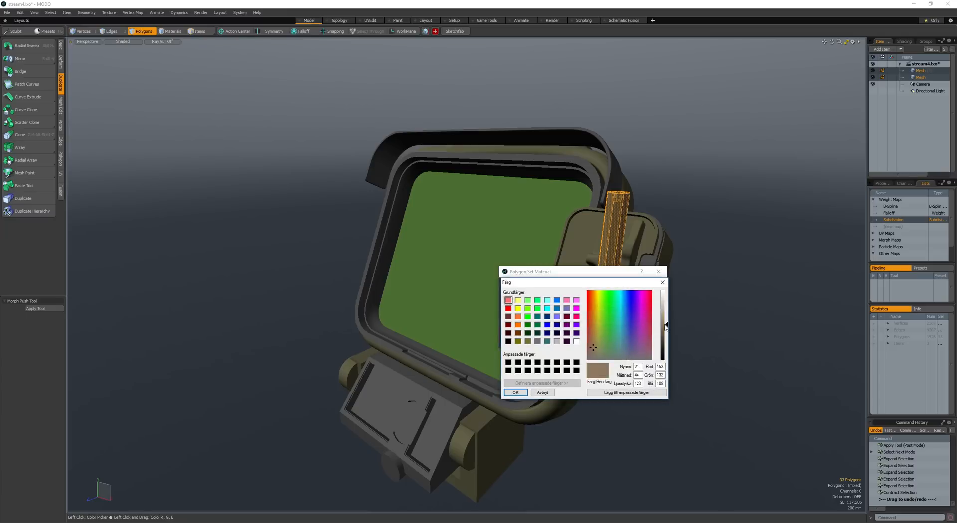
key("Return")
key("Return")
left_click(690, 331)
left_click_drag(634, 299, 565, 197, "alt")
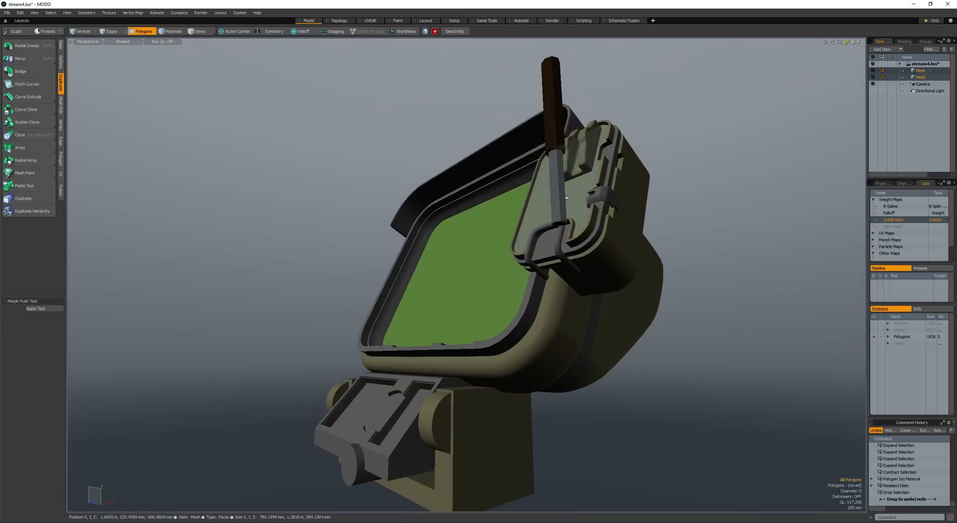
- Convert the whole rod to Catmull-Clark subdivision and sharpen its edge loops and end cap with the edge weight scripts
left_click(563, 197)
key("]")
key("shift+a")
key("Tab")
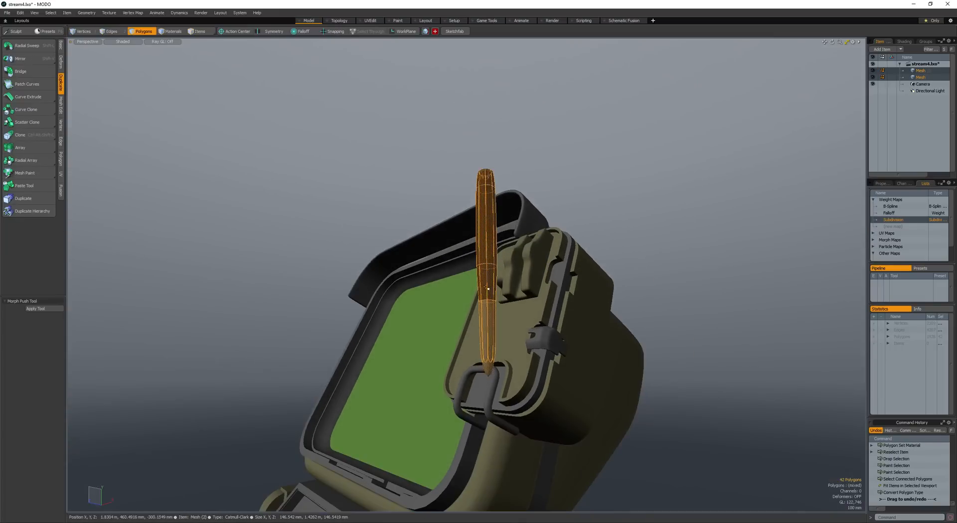
key("l")
mouse_move(488, 288)
left_mouse_down()
mouse_move(528, 292)
mouse_move(508, 294)
left_mouse_up()
key("shift+e")
left_click(489, 322)
key("]")
right_click_drag(512, 309, 574, 155, "ctrl")
key("shift+Down")
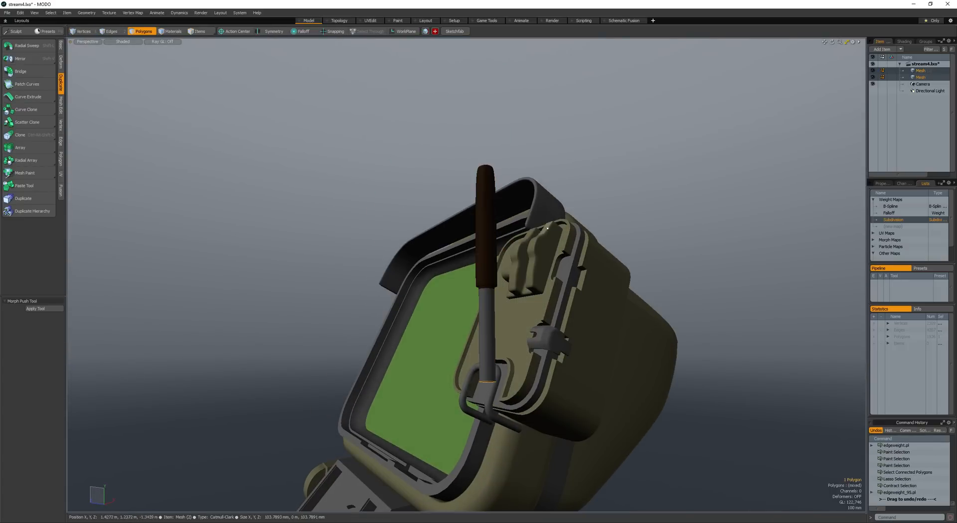
- Select the whole rod, scale it down and move it toward the sculpted block on the side panel
double_click(483, 269)
mouse_move(483, 269)
left_mouse_down("alt")
mouse_move(453, 272)
mouse_move(468, 275)
left_mouse_up("alt")
key("r")
left_click_drag(468, 274, 472, 286, "alt")
key("w")
left_click_drag(472, 286, 445, 315)
left_click_drag(445, 315, 462, 300)
key("e")
- Tilt the rod and fine-tune its position so the shaft's lower end sits in the sculpted block
left_click_drag(565, 206, 412, 211)
key("space")
key("space")
scroll(585, 262, "down", 4)
scroll(558, 244, "up", 5)
key("space")
key("space")
key("w")
key("space")
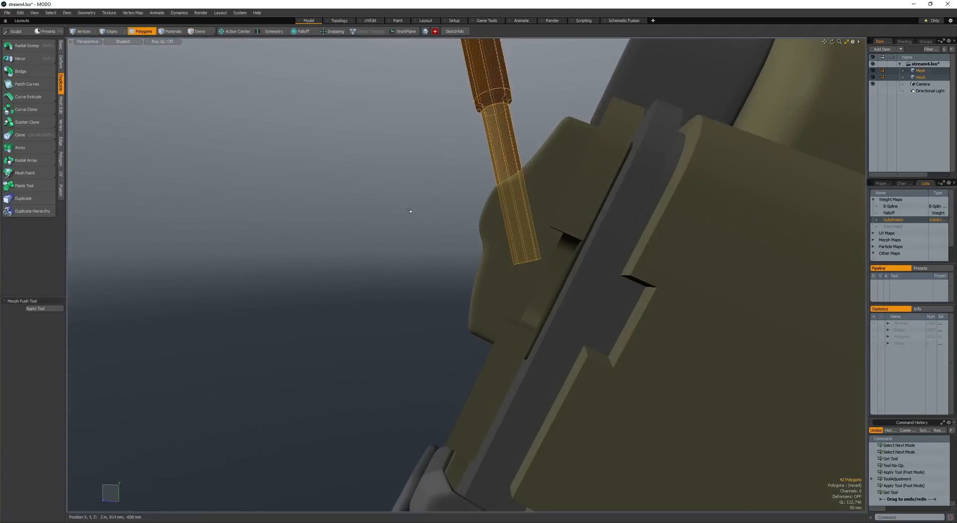
key("w")
left_click_drag(481, 71, 478, 68)
key("space")
- Clear the rod selection, save the scene and examine the whole housing from several angles
left_click(430, 212)
left_click_drag(429, 211, 371, 219, "alt")
left_click_drag(372, 219, 406, 227, "alt")
left_click_drag(471, 242, 463, 230, "alt")
left_click_drag(464, 229, 480, 241, "ctrl+alt")
key("ctrl+s")
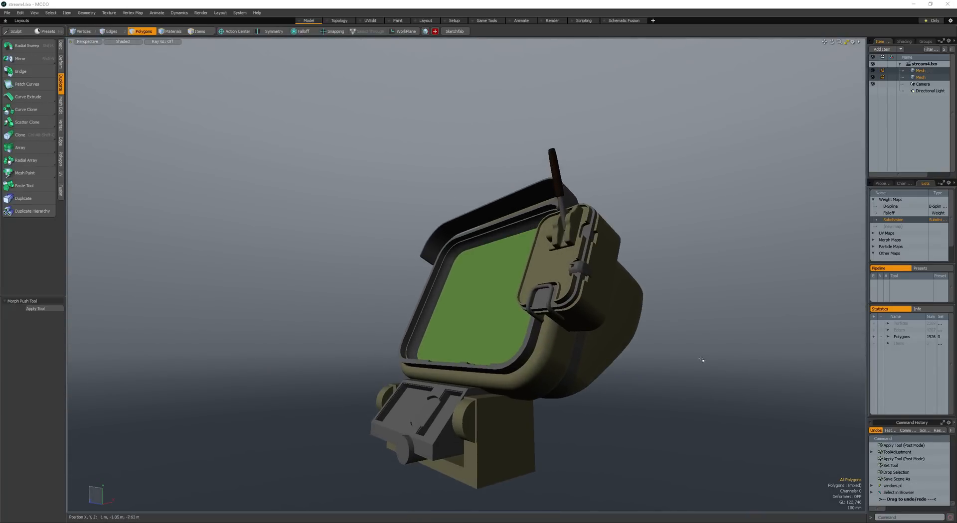
left_click_drag(639, 338, 642, 313, "alt")
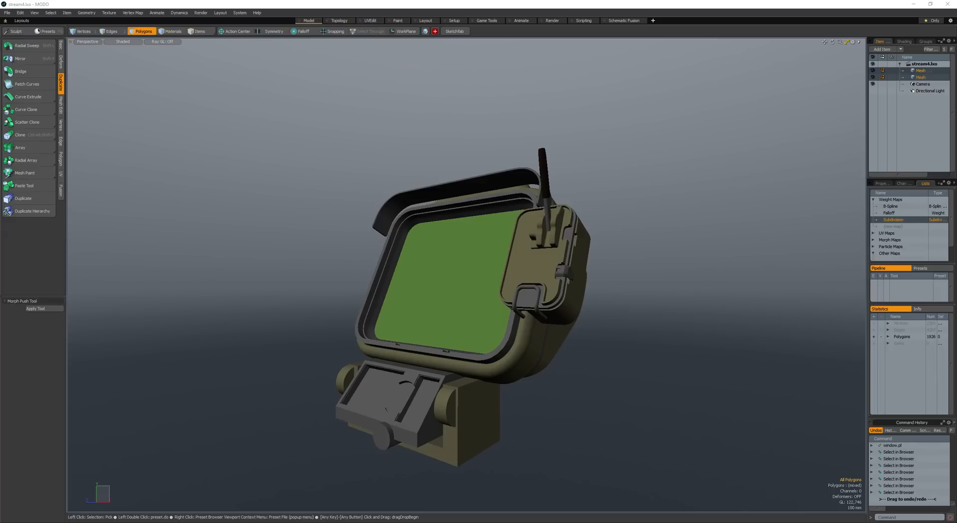
left_click_drag(433, 276, 496, 306, "alt")
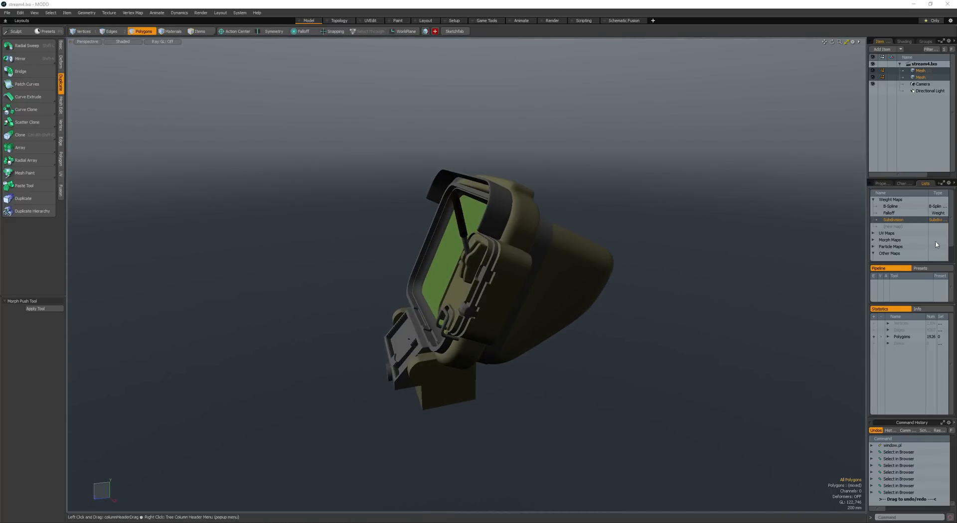
- Select the connected polygons of the visor above the screen and move them back over the rear of the housing
left_click_drag(328, 251, 521, 314, "alt")
double_click(573, 187)
key("ctrl+x")
left_click_drag(548, 239, 533, 219, "alt")
key("ctrl+z")
key("w")
left_click_drag(576, 198, 658, 200)
left_click_drag(582, 165, 588, 224)
left_click_drag(588, 224, 425, 257, "alt")
key("space")
key("space")
key("space")
key("space")
- Scale and reposition the visor around its selection center on the housing's upper rear, clear the selection and save the scene
key("w")
left_click_drag(438, 251, 454, 257)
key("r")
key("alt+s")
key("ctrl+z")
key("ctrl+z")
key("ctrl+z")
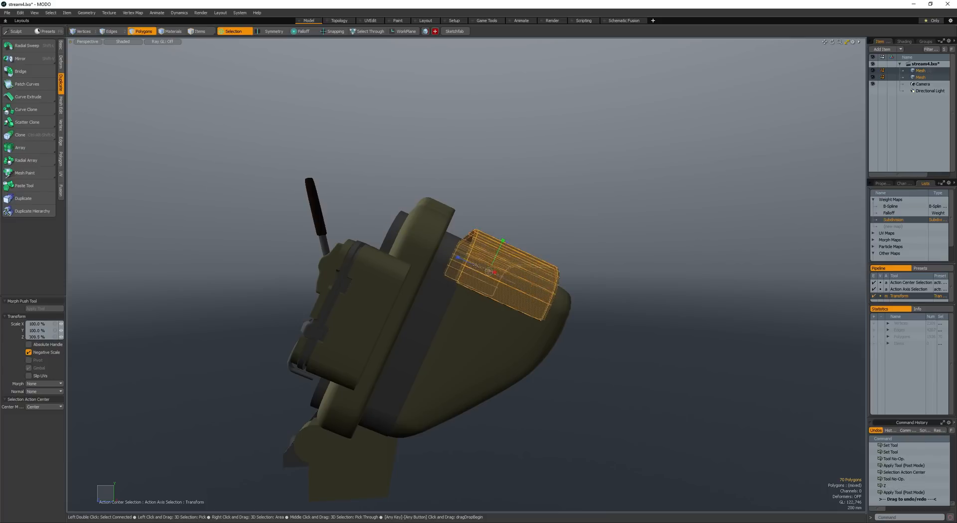
left_click_drag(487, 272, 515, 262, "alt")
key("space")
key("space")
left_click(477, 269)
scroll(514, 263, "down", 3)
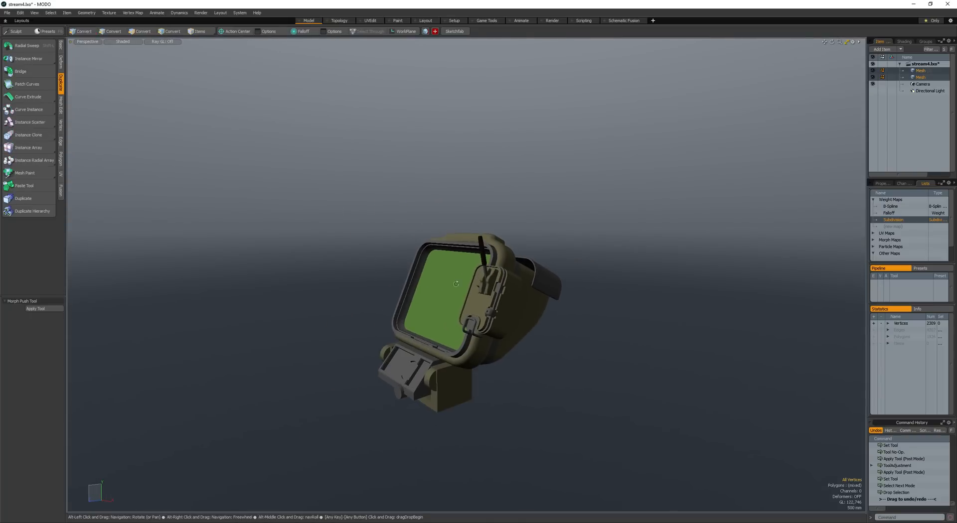
mouse_move(459, 294)
left_mouse_down("alt")
mouse_move(486, 305)
mouse_move(561, 378)
mouse_move(424, 362)
mouse_move(330, 313)
mouse_move(357, 262)
mouse_move(322, 270)
left_mouse_up("alt")
key("ctrl+s")
- Create a new mesh layer and add a cube primitive to it
scroll(491, 334, "up", 5)
key("5")
left_click(412, 365)
key("space")
key("space")
key("shift+c")
key("space")
key("n")
key("shift+c")
- Select the cube, cut it from its own layer and paste it into the mesh that holds the lower control panel
key("space")
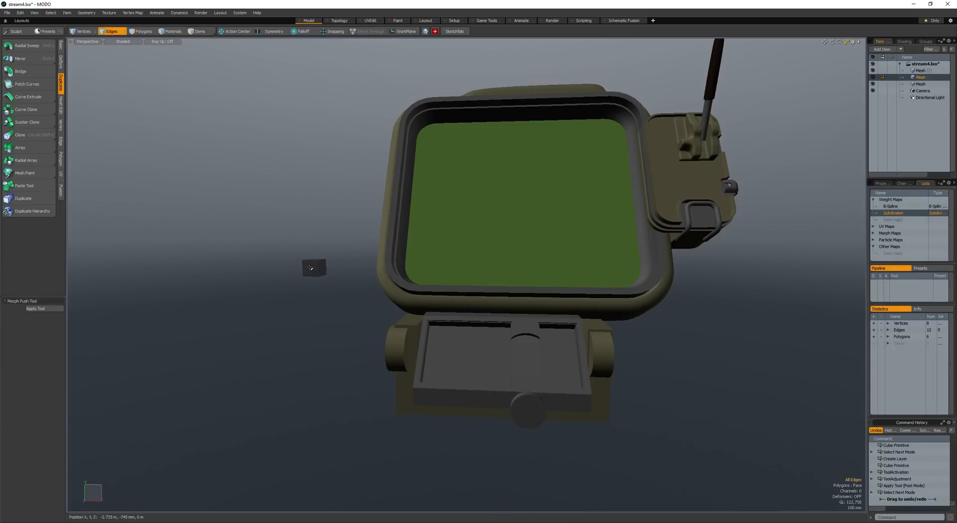
key("space")
double_click(314, 269)
key("shift+a")
key("y")
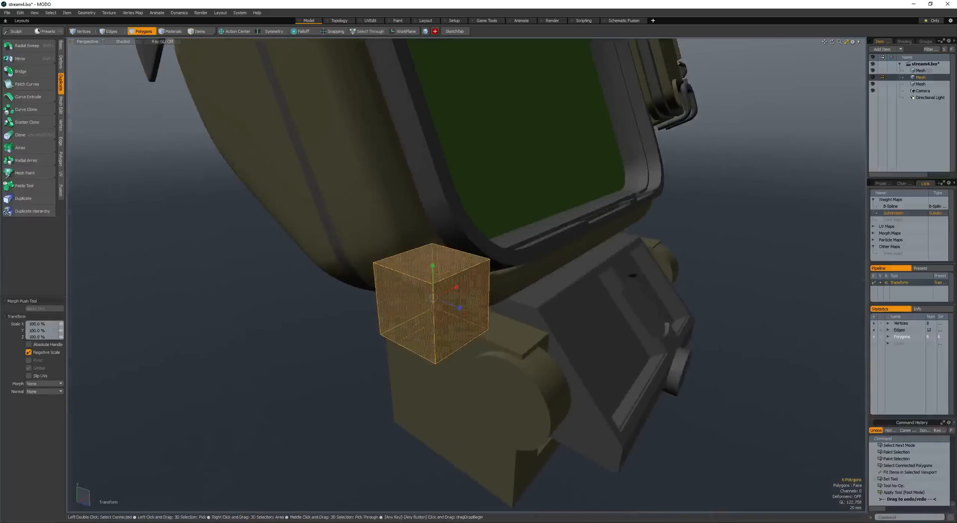
left_click_drag(459, 311, 436, 291)
key("q")
scroll(453, 302, "down", 5)
key("r")
key("q")
key("ctrl+x")
key("space")
left_click(571, 315)
key("space")
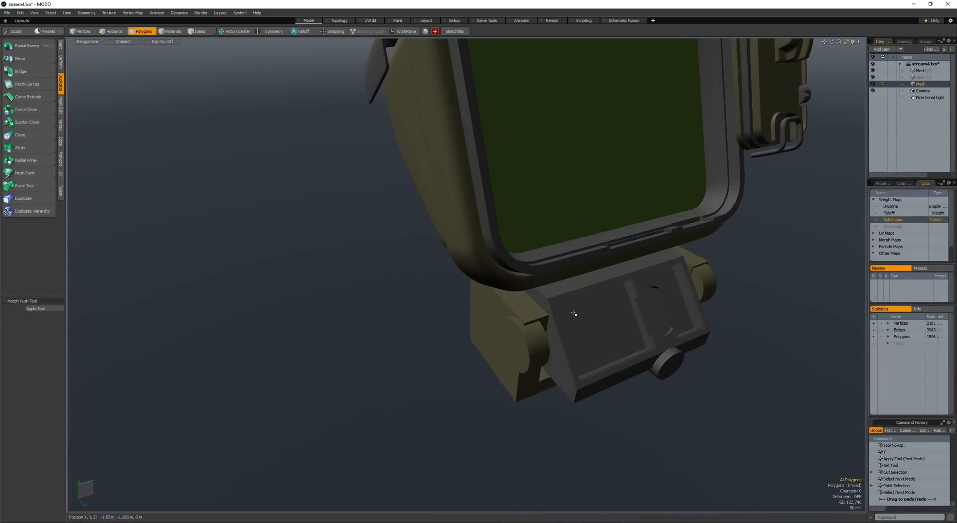
key("ctrl+v")
- Rotate and move the pasted cube so it sits as a key in the upper corner of the control panel's larger recess
key("shift+a")
scroll(464, 272, "down", 3)
key("y")
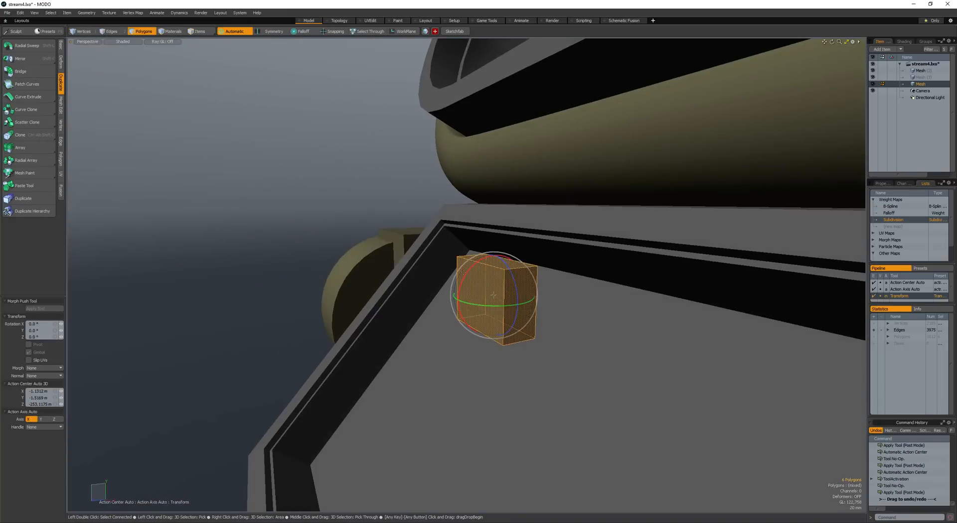
left_click_drag(471, 273, 461, 319)
mouse_move(491, 269)
left_mouse_down("alt")
mouse_move(470, 277)
mouse_move(495, 289)
mouse_move(480, 278)
left_mouse_up("alt")
key("w")
left_click_drag(481, 279, 567, 308, "alt")
left_click_drag(543, 310, 493, 324)
key("e")
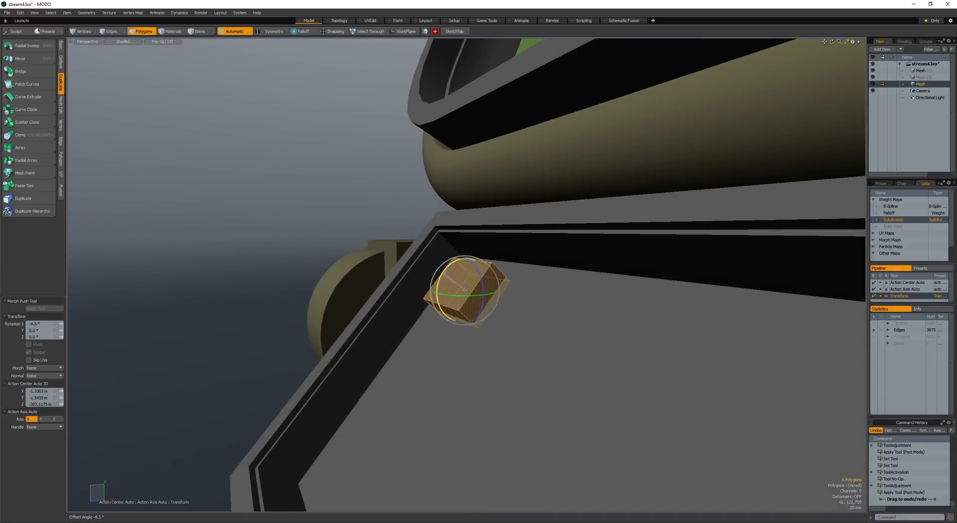
scroll(466, 291, "down", 5)
left_click_drag(465, 292, 538, 314, "alt")
key("q")
- Clone the key cube three times along X to form an evenly spaced row across the recess
left_click(20, 135)
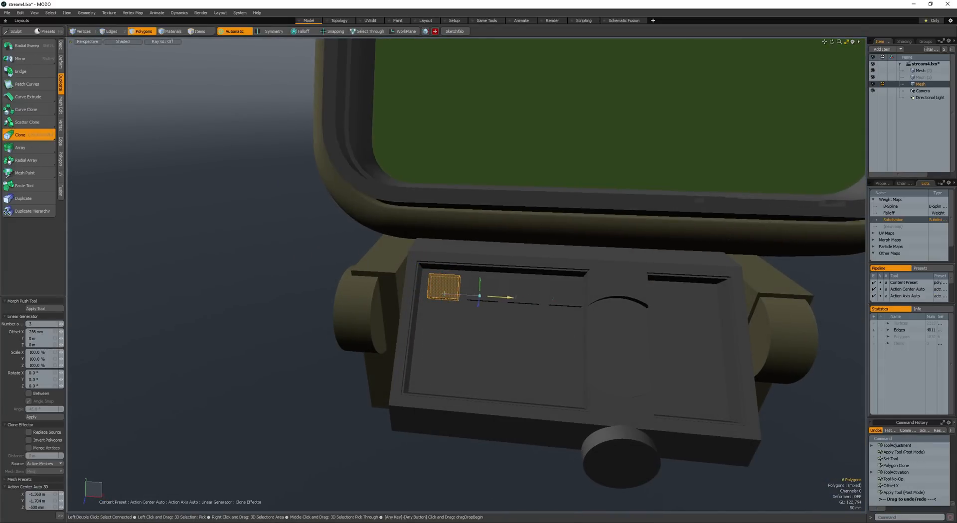
left_click_drag(486, 298, 480, 300, "alt")
key("space")
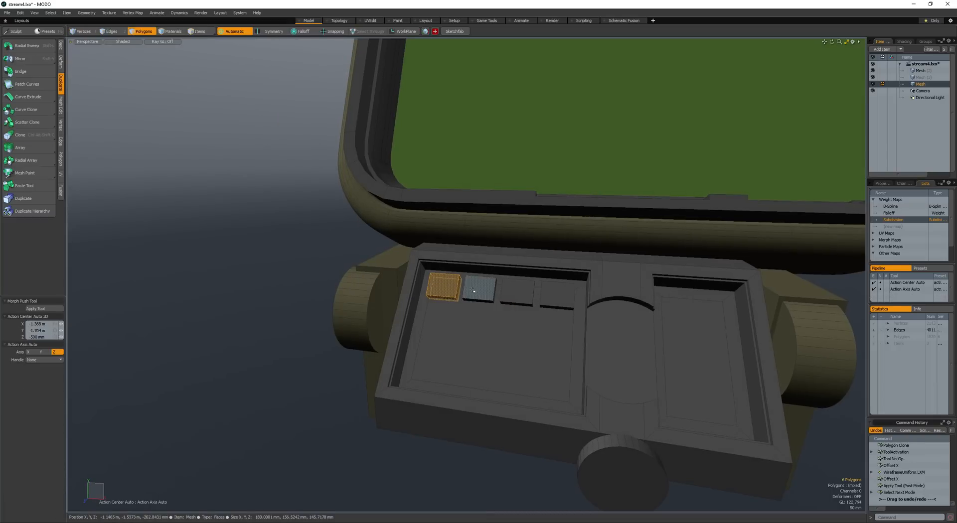
- Select all four key cubes and give them the rod handle's dark brown material
double_click(556, 296)
scroll(557, 296, "down", 6)
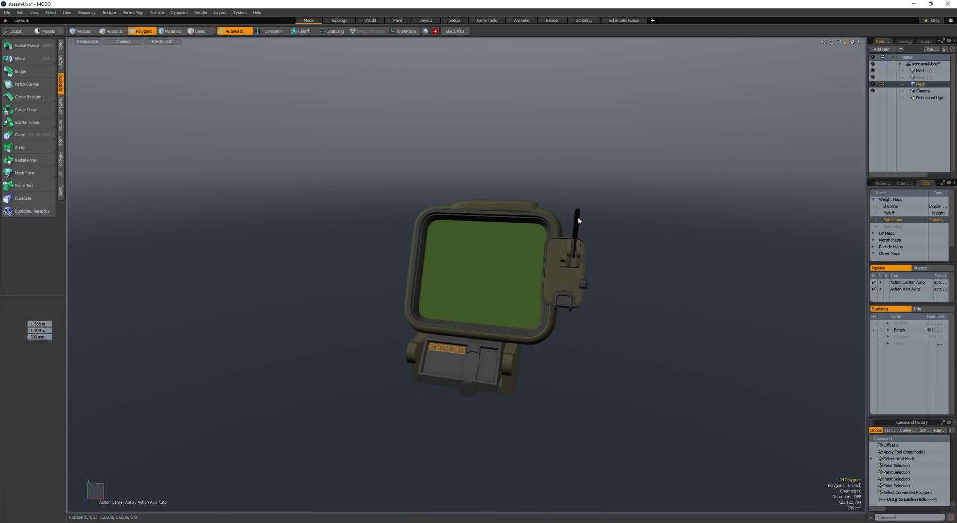
key("space")
left_click(577, 219, "shift")
key("space")
scroll(445, 340, "up", 5)
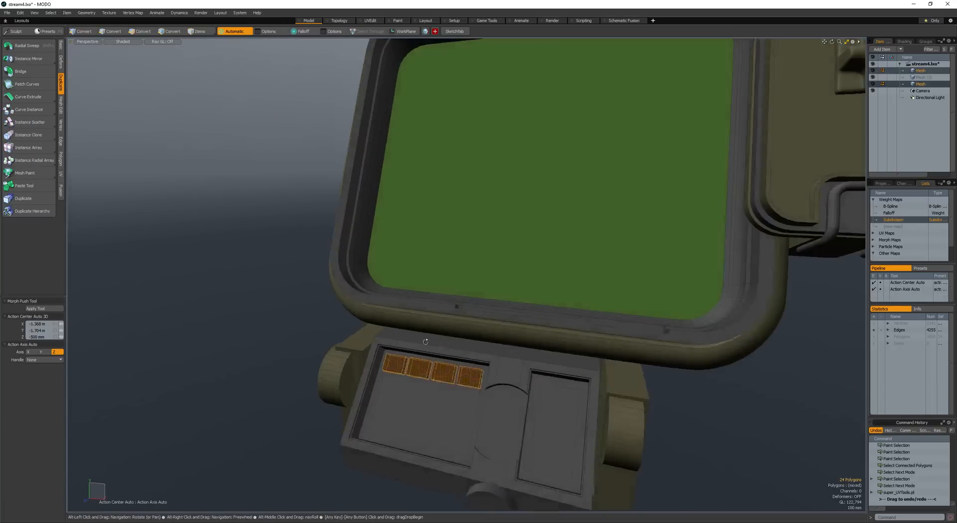
- Clone the row of four keys three times down the recess into a 4 by 4 keypad, then save the scene
left_click_drag(423, 342, 408, 321, "alt")
key("space")
left_click(414, 369)
key("space")
mouse_move(413, 370)
left_mouse_down("alt")
mouse_move(374, 344)
mouse_move(360, 362)
mouse_move(393, 370)
mouse_move(318, 314)
mouse_move(389, 349)
left_mouse_up("alt")
key("ctrl+alt+shift+c")
scroll(389, 369, "up", 4)
mouse_move(389, 349)
left_mouse_down("alt")
mouse_move(428, 374)
mouse_move(406, 356)
mouse_move(433, 359)
left_mouse_up("alt")
key("space")
key("Escape")
key("ctrl+s")
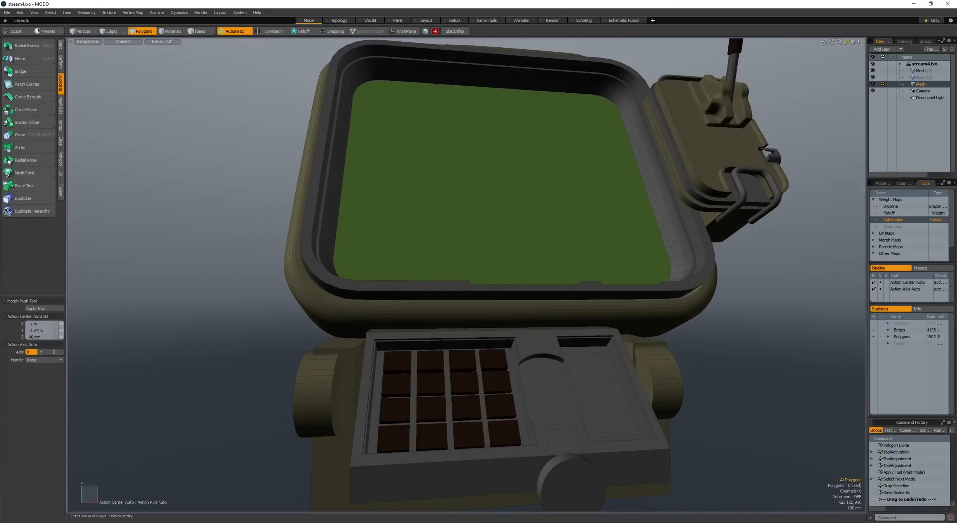
- Select the front face of the round knob below the keypad and shape it into concentric stepped rings with Polygon Bevel
left_click_drag(526, 161, 558, 210, "alt")
left_click_drag(558, 209, 474, 269, "alt")
left_click_drag(474, 269, 479, 299, "ctrl+alt")
left_click_drag(478, 300, 504, 349, "ctrl+alt")
left_click(441, 456)
left_click_drag(441, 457, 471, 404, "alt")
key("b")
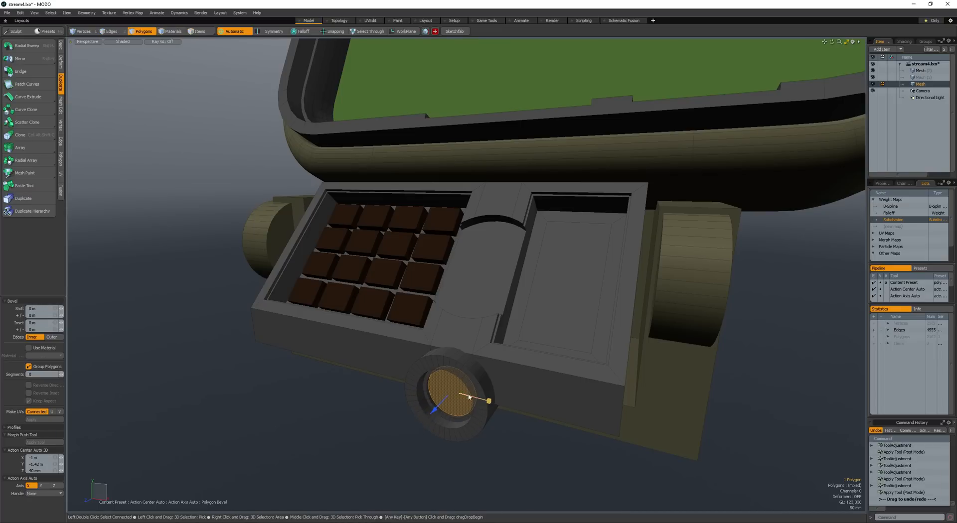
key("space")
- Finish insetting the knob's round centre, then select ten evenly spaced squares around it and bevel them into teeth
left_click_drag(477, 401, 486, 393, "alt")
scroll(485, 393, "up", 5)
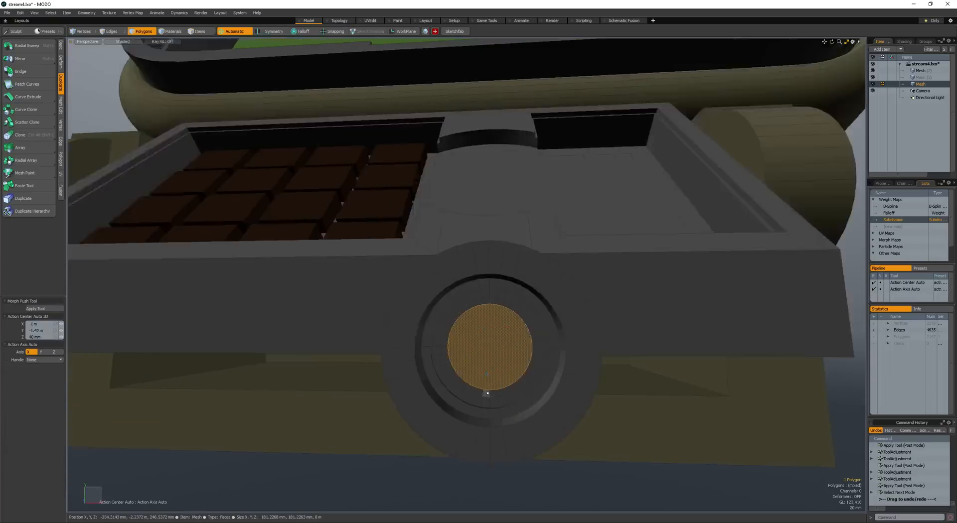
left_click(487, 394)
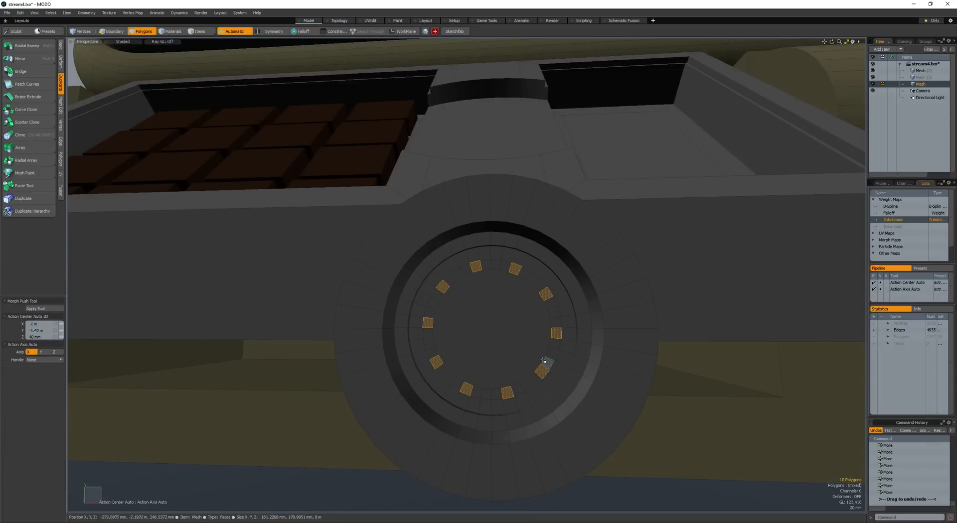
left_click(521, 344, "shift")
key("b")
left_click_drag(522, 344, 350, 238, "alt")
left_click(447, 297)
scroll(350, 238, "down", 4)
key("space")
- Inset the knob's round centre face about 15.4 mm with Polygon Bevel and save the scene
left_click(405, 253)
key("b")
left_click(417, 253)
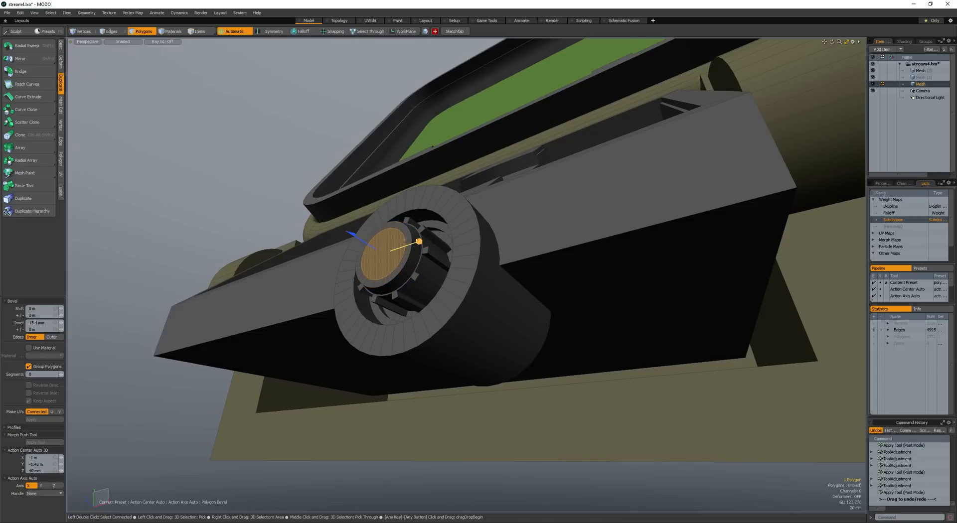
key("space")
left_click(432, 219)
scroll(432, 218, "down", 4)
left_click_drag(432, 218, 381, 319, "alt")
scroll(398, 333, "down", 5)
left_click(395, 346)
left_click_drag(381, 319, 648, 279, "alt")
key("ctrl+s")
- Create a unit cube in front of the screen and cut and paste it into a new mesh item
left_click_drag(648, 279, 491, 285, "alt+shift")
mouse_move(491, 284)
left_mouse_down("alt")
mouse_move(530, 293)
mouse_move(506, 285)
mouse_move(520, 274)
mouse_move(494, 265)
mouse_move(541, 272)
left_mouse_up("alt")
key("shift+c")
key("space")
key("shift+b")
mouse_move(541, 272)
left_mouse_down("alt")
mouse_move(502, 274)
mouse_move(505, 283)
mouse_move(403, 279)
left_mouse_up("alt")
key("space")
double_click(504, 283)
key("ctrl+x")
key("n")
key("ctrl+v")
key("r")
key("alt+a")
key("space")
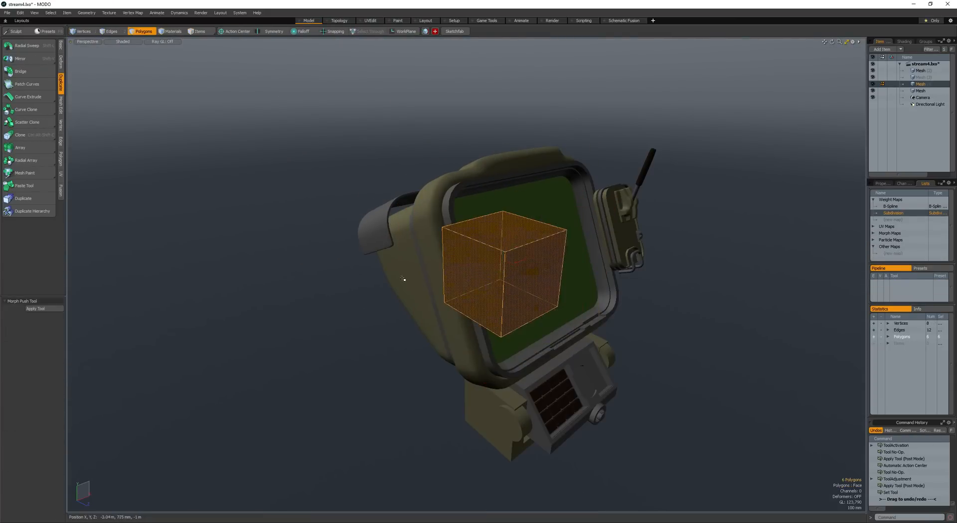
- Activate the new cube's mesh item, select the whole cube and move it beside the screen housing, opposite the handled rod
key("5")
left_click(403, 279, "shift")
key("3")
left_click(501, 276)
key("5")
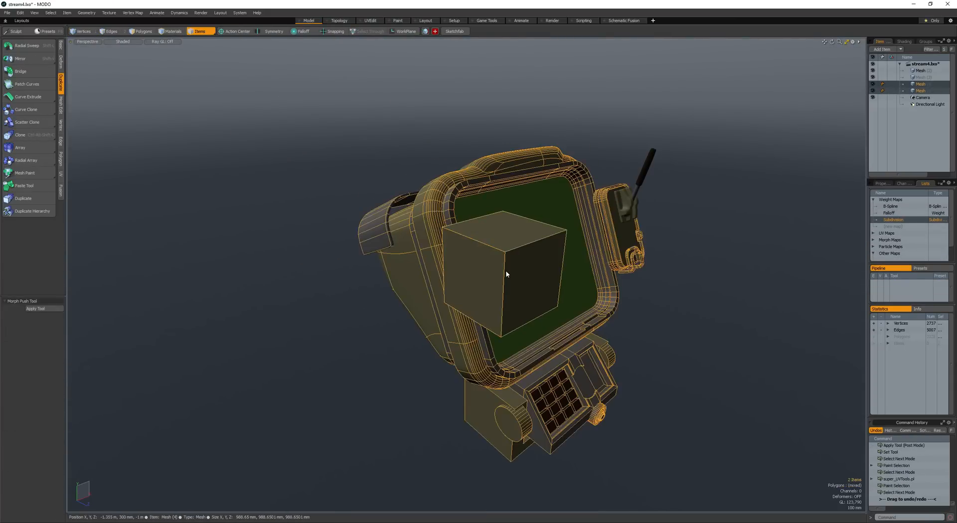
left_click(505, 274)
key("3")
double_click(491, 276)
left_click_drag(491, 276, 399, 343, "alt")
key("w")
left_click_drag(399, 343, 491, 297, "alt")
- Duplicate the cube and scale the copy into a thin upright bar, stretched in Y to about 261.5%
key("ctrl+c")
key("ctrl+v")
key("e")
left_click(546, 294)
double_click(431, 286)
key("w")
key("r")
left_click_drag(402, 284, 508, 245)
key("space")
key("r")
key("shift+a")
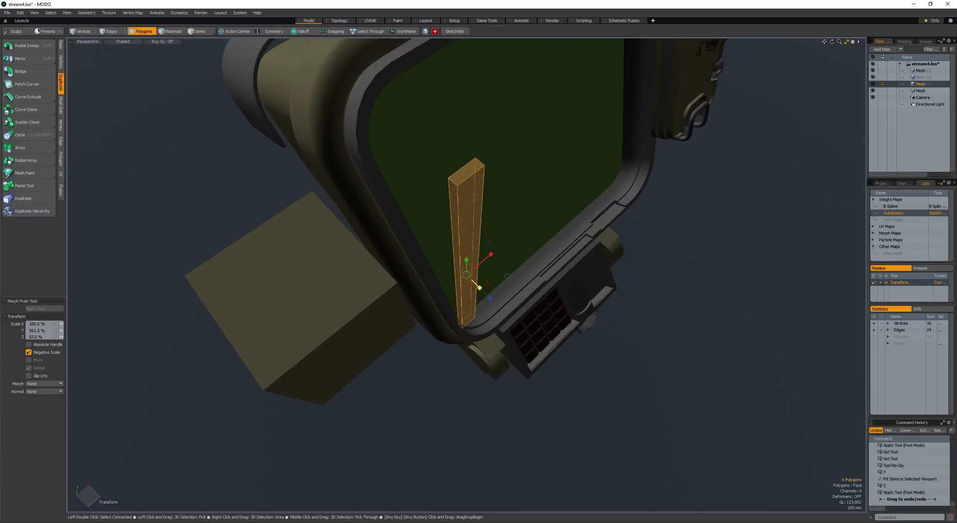
- Move the thin upright bar off the screen to stand in front of the cube, beside the frame
left_click_drag(479, 288, 288, 252, "alt")
key("w")
key("space")
key("space")
key("space")
key("space")
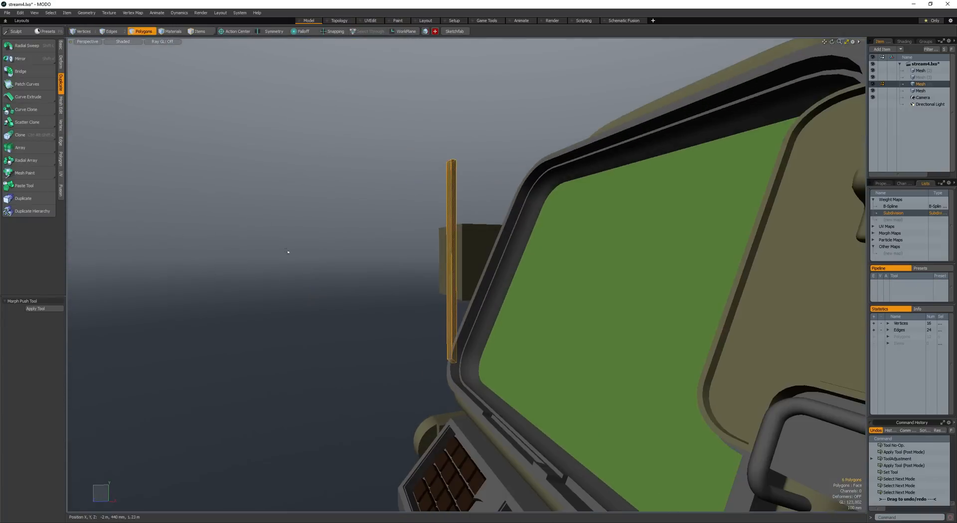
left_click_drag(451, 260, 501, 257, "alt")
key("e")
key("space")
- Duplicate the upright bar, scale the copy shorter, place it between the bar and the screen frame, and save
key("ctrl+c")
key("ctrl+v")
key("y")
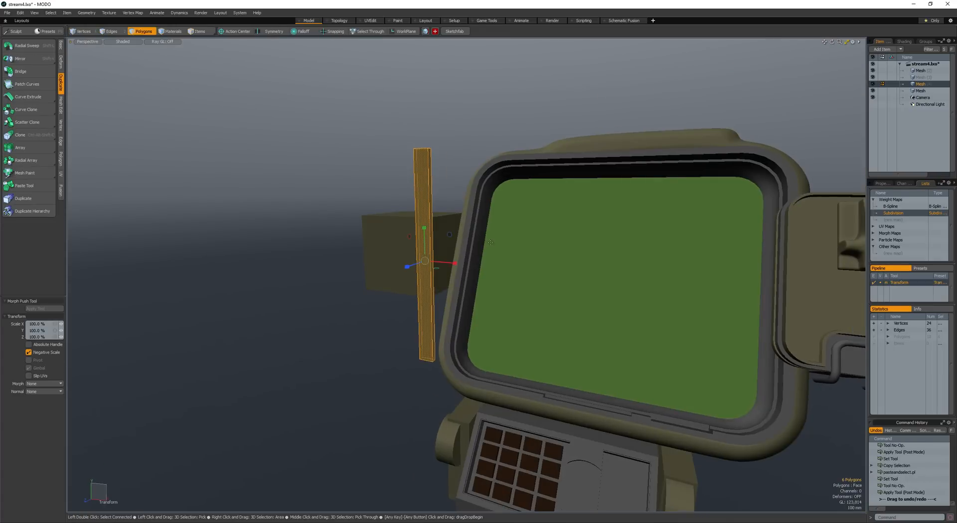
left_click_drag(423, 229, 451, 260)
key("space")
key("w")
left_click_drag(381, 255, 407, 229)
key("space")
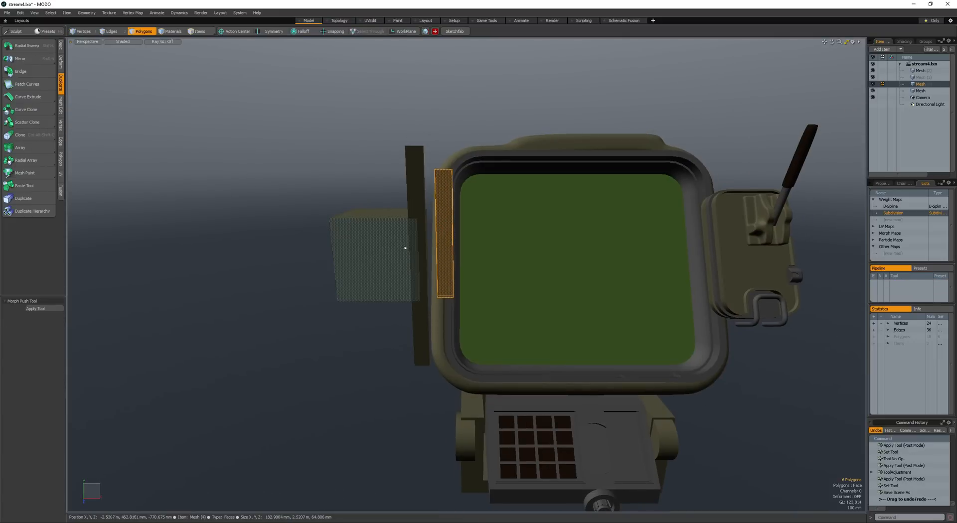
- Scale the second bar down to a short block and move it against the long bar's upper part
key("F6")
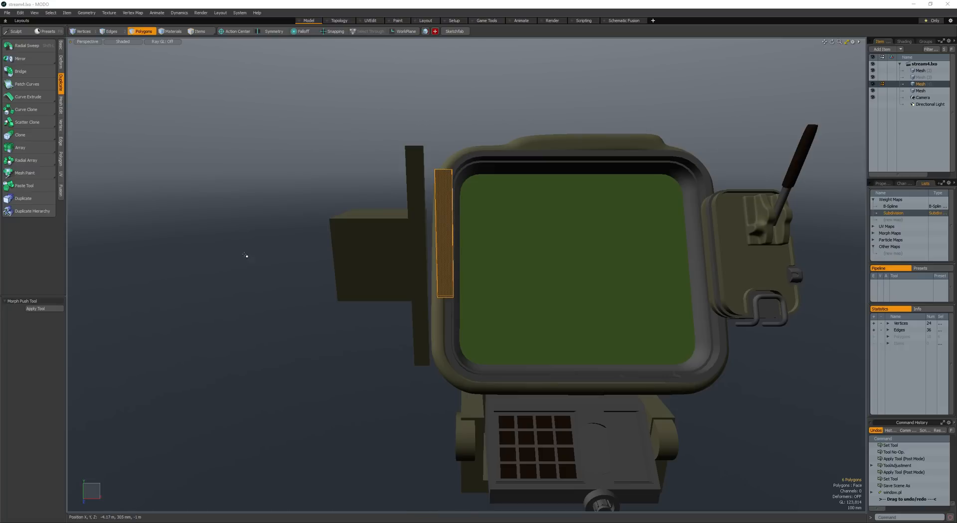
left_click_drag(389, 250, 346, 264, "alt")
key("r")
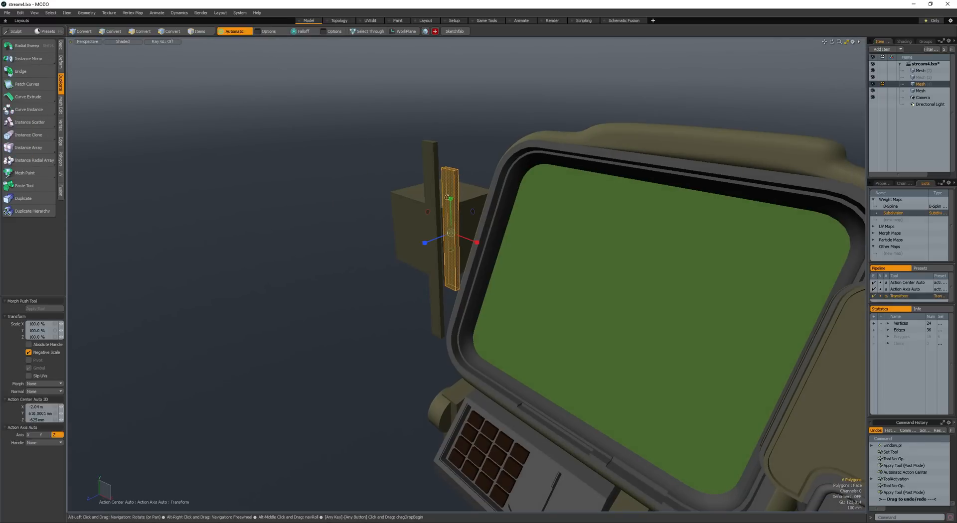
key("space")
left_click_drag(450, 200, 450, 218)
left_click_drag(451, 218, 394, 184, "alt")
key("w")
mouse_move(393, 183)
left_mouse_down()
mouse_move(384, 183)
mouse_move(414, 209)
mouse_move(432, 204)
mouse_move(407, 219)
mouse_move(471, 225)
left_mouse_up()
key("space")
key("space")
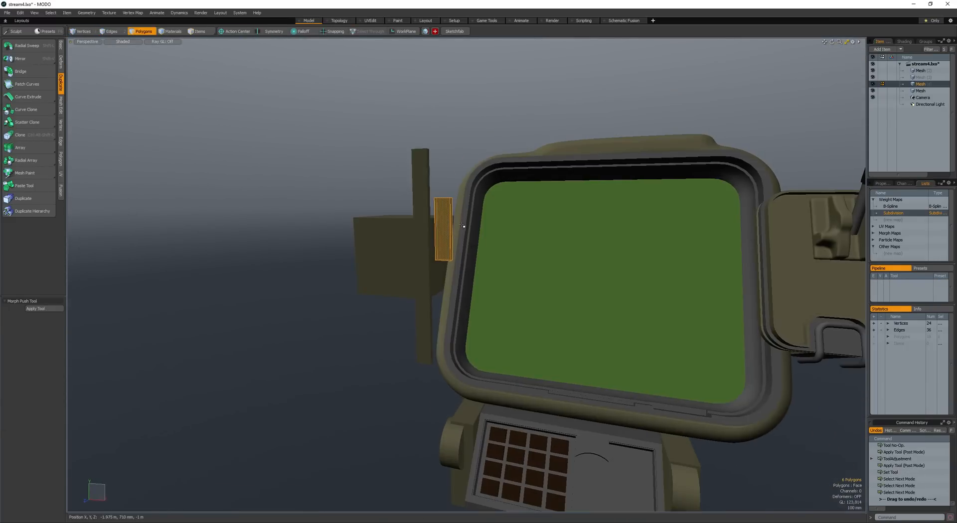
- Create a 40-sided cylinder of 260 mm radius along Z beside the short bar and shorten its depth to about 140 mm
key("c")
right_click_drag(473, 222, 491, 221)
left_click_drag(491, 221, 468, 228, "alt")
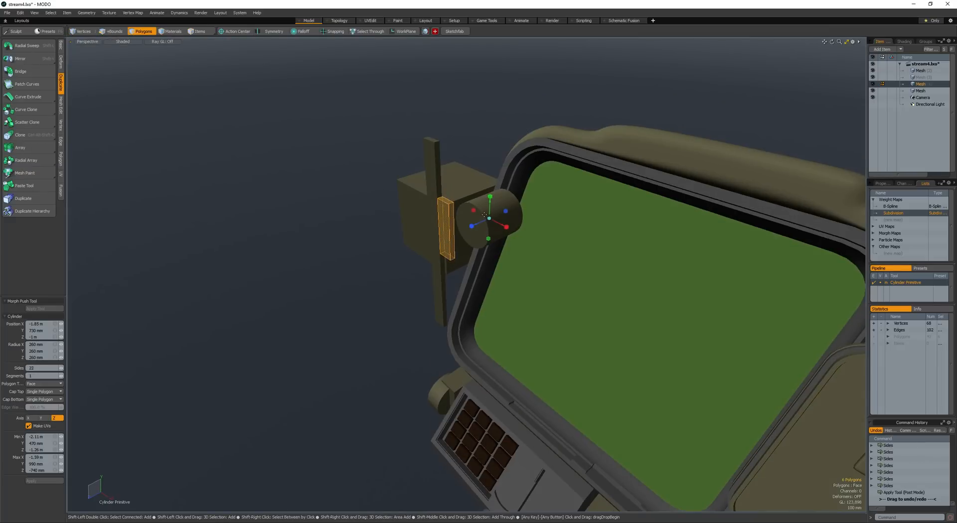
key("space")
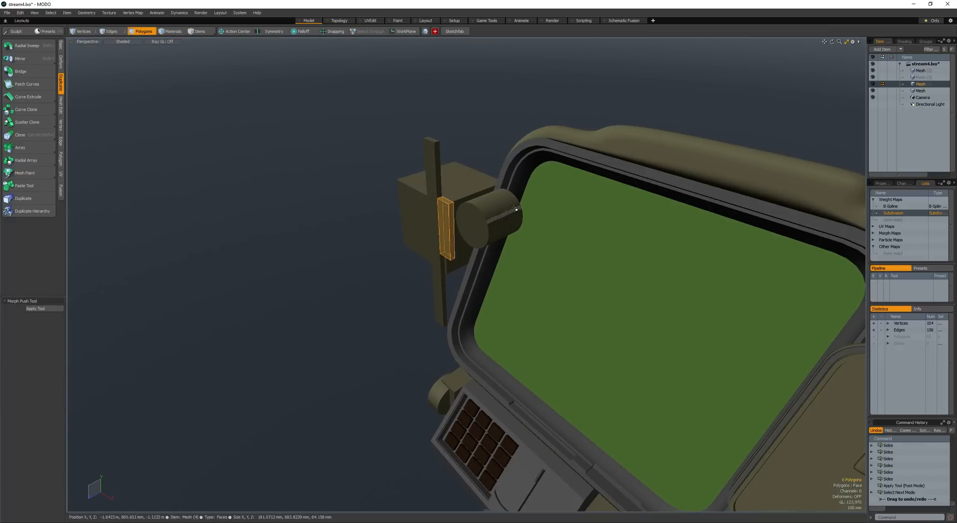
double_click(504, 213)
key("r")
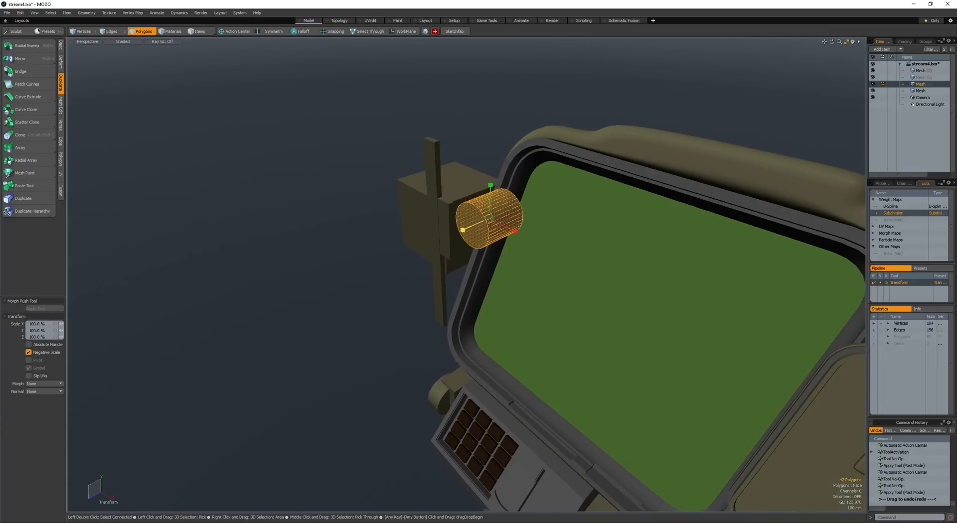
left_click_drag(464, 228, 482, 222)
- Select the cylinder's side faces, cut and paste them loose, and pull them about 353 mm forward along Z
key("q")
left_click(484, 221)
key("shift+a")
left_click(556, 223)
key("l")
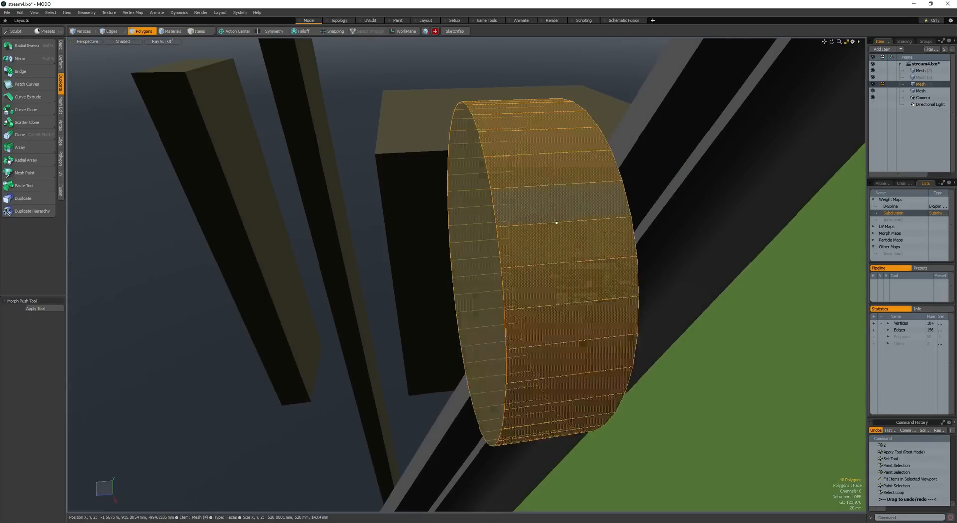
key("ctrl+x")
key("ctrl+v")
left_click_drag(530, 241, 376, 242, "alt")
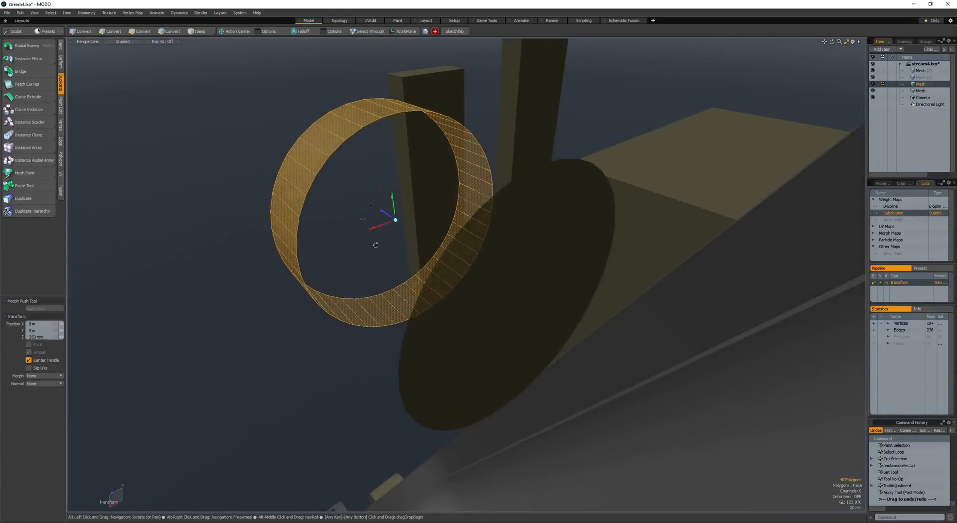
- Delete the cylinder's two leftover end caps
key("q")
left_click(541, 264)
left_click_drag(541, 263, 450, 261, "alt")
left_click(530, 258, "shift")
key("Delete")
- Select the open ring and thicken its wall to an outer diameter of about 700 mm
scroll(499, 262, "down", 4)
double_click(437, 271)
key("shift+f")
left_click(434, 272)
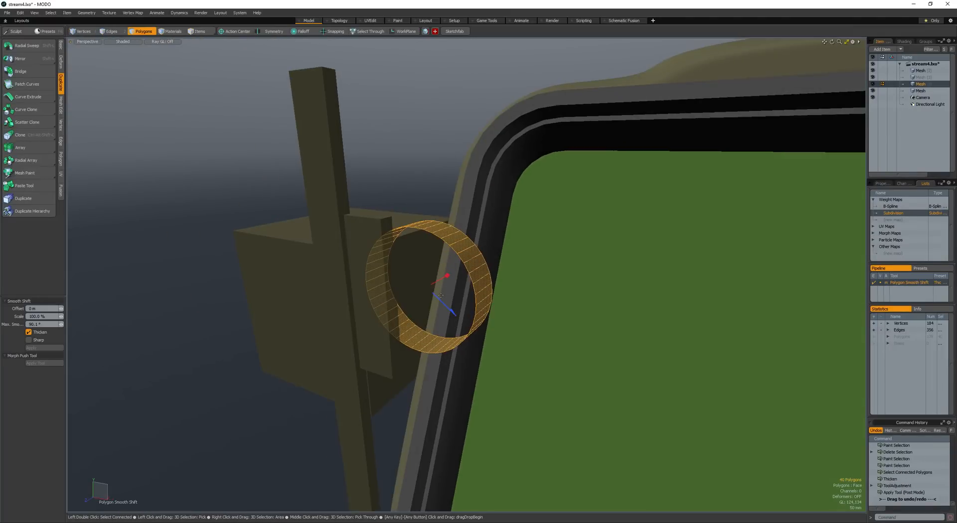
left_click_drag(440, 301, 456, 317)
key("space")
- Select the whole thickened ring and reposition it beside the short bar
double_click(481, 275)
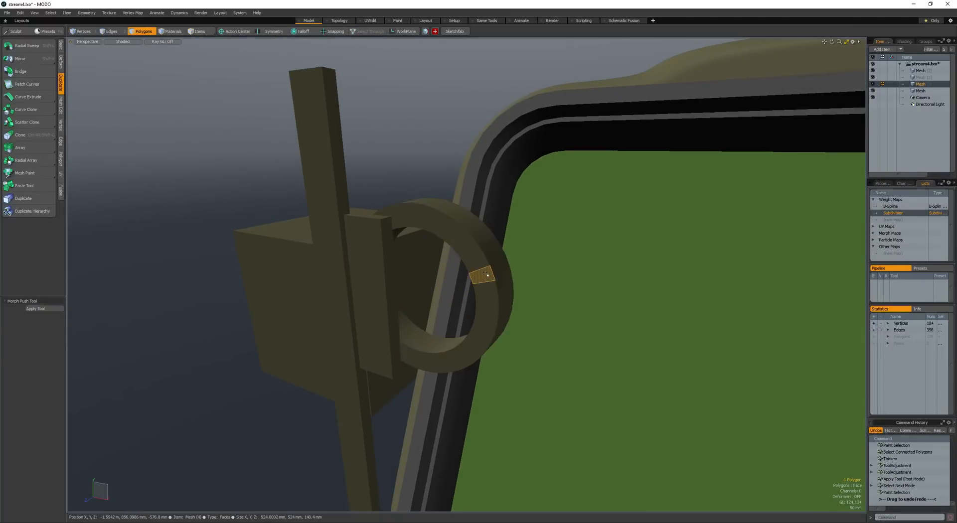
scroll(464, 268, "down", 3)
mouse_move(442, 278)
left_mouse_down("alt")
mouse_move(463, 267)
mouse_move(538, 270)
mouse_move(538, 278)
mouse_move(509, 271)
mouse_move(510, 283)
left_mouse_up("alt")
key("w")
key("space")
key("space")
key("space")
key("space")
- Select 20 front faces around the ring's upper half and extrude them outward with Polygon Bevel
scroll(537, 271, "up", 3)
key("l")
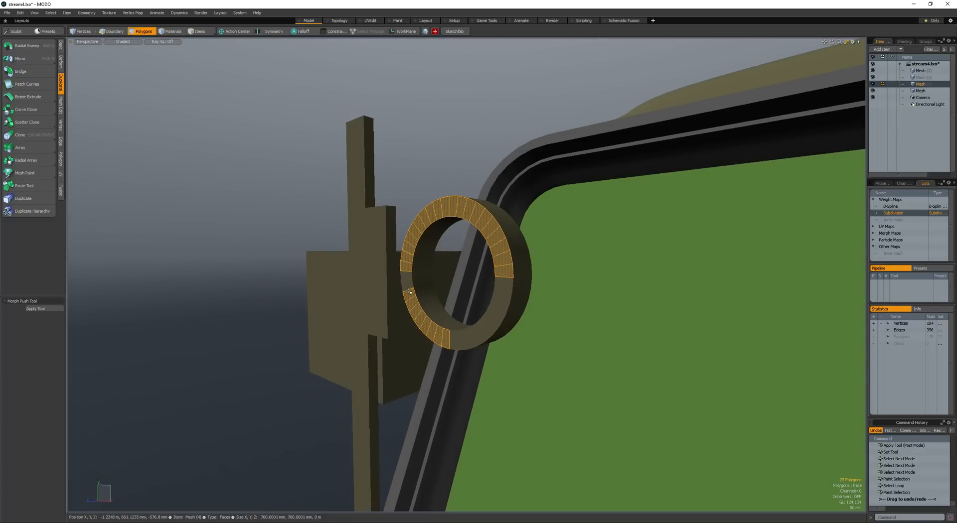
left_click_drag(436, 310, 402, 285, "alt")
key("b")
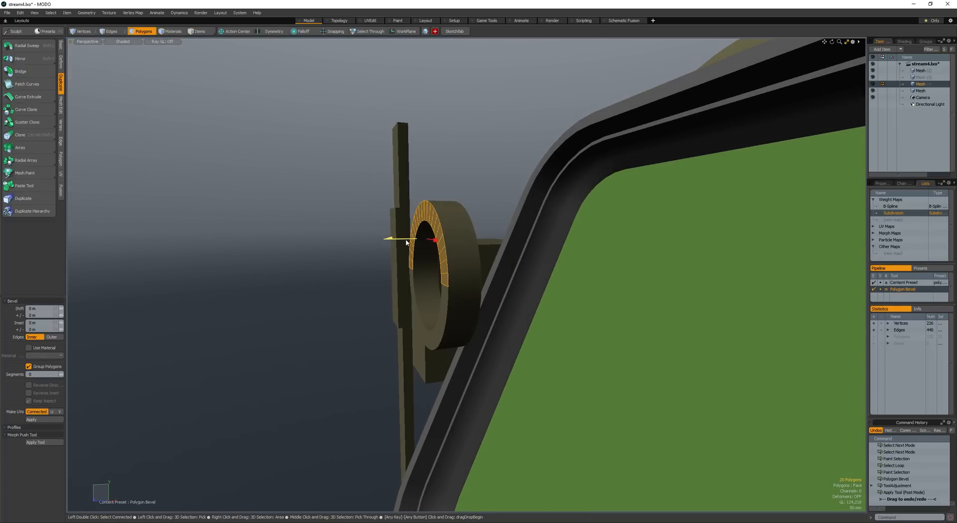
key("space")
- Loop-slice around the ring's rim and widen the new edge loop into a band with a 40 mm Edge Bevel
key("alt+c")
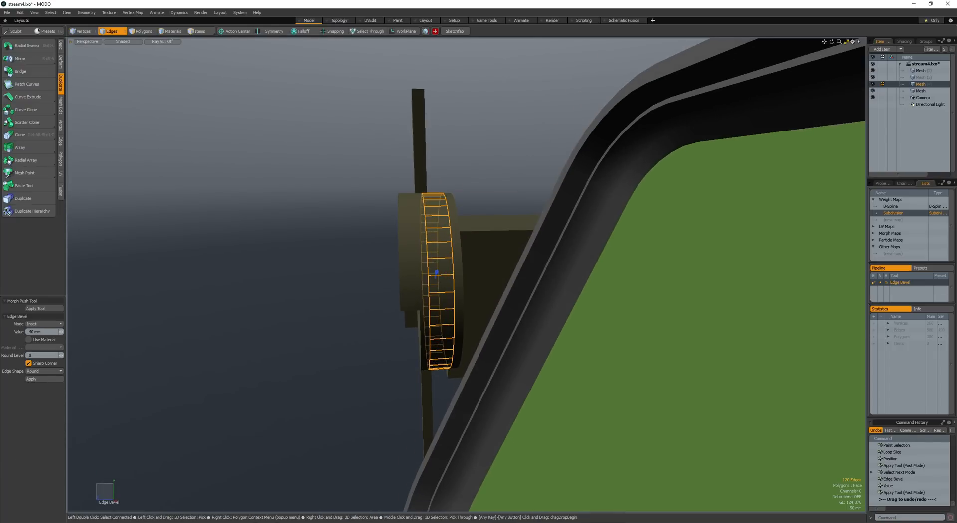
key("space")
left_click_drag(440, 255, 440, 260)
- Bevel the band around the ring's rim inward into a groove and save the scene
mouse_move(440, 260)
left_mouse_down("alt")
mouse_move(427, 262)
mouse_move(424, 240)
left_mouse_up("alt")
mouse_move(424, 240)
left_mouse_down("shift")
mouse_move(426, 252)
mouse_move(449, 264)
mouse_move(428, 248)
mouse_move(453, 254)
left_mouse_up("shift")
key("b")
key("space")
double_click(427, 259)
scroll(439, 258, "down", 4)
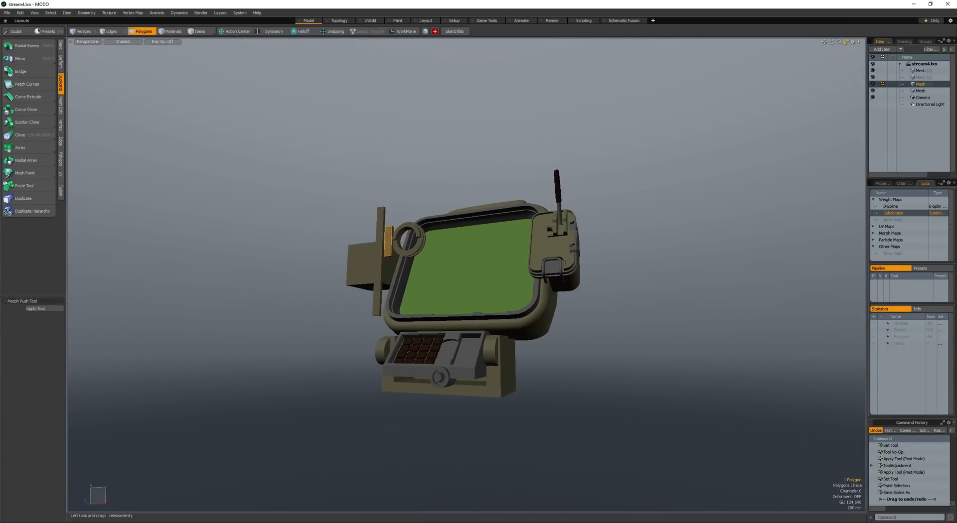
- Select both bars and the grooved ring, tilt them to match the screen's slant and set them against the frame's side
left_click_drag(446, 239, 368, 255, "alt")
scroll(399, 245, "up", 5)
key("]")
left_click_drag(421, 202, 368, 202, "ctrl+alt")
key("]")
key("e")
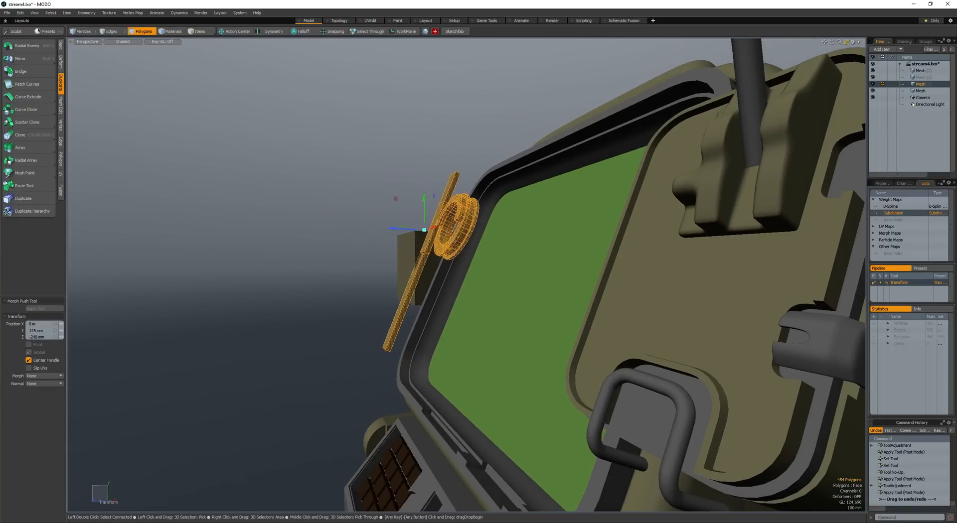
- Move the selected bars and grooved ring against the side of the screen frame beside the cube
left_click_drag(424, 229, 418, 233)
left_click_drag(418, 233, 410, 260, "alt")
left_click_drag(410, 260, 302, 257, "alt")
key("space")
key("r")
key("space")
left_click(469, 307)
left_click_drag(302, 258, 491, 289, "ctrl+alt")
left_click_drag(382, 264, 478, 209, "ctrl+alt")
- Add a cylinder beside the grooved ring, bevel its end face and fit it onto the bars as a collar
key("F1")
key("F2")
mouse_move(481, 193)
left_mouse_down("ctrl")
mouse_move(462, 205)
mouse_move(473, 212)
mouse_move(521, 192)
mouse_move(523, 239)
mouse_move(388, 209)
mouse_move(504, 233)
mouse_move(440, 227)
left_mouse_up("ctrl")
key("space")
double_click(464, 206)
left_click(473, 212)
key("b")
key("space")
double_click(473, 212)
key("w")
key("w")
key("space")
- Extrude the collar's end face by 900 mm into a long rod with Polygon Bevel and save the scene
left_click(469, 222)
key("b")
left_click(470, 222)
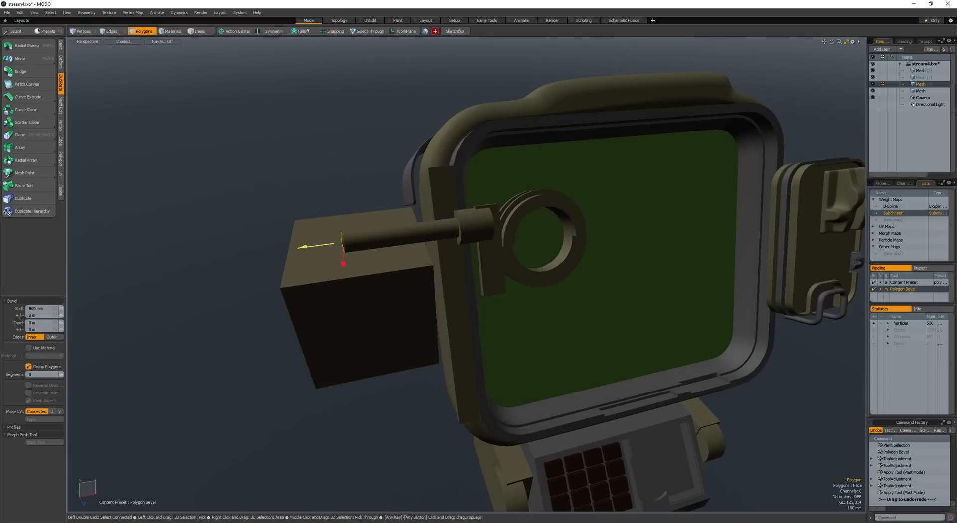
left_click_drag(339, 247, 462, 230, "alt")
scroll(440, 199, "down", 1)
left_click_drag(440, 200, 417, 228, "alt")
scroll(394, 234, "down", 4)
scroll(397, 229, "up", 2)
key("ctrl+s")
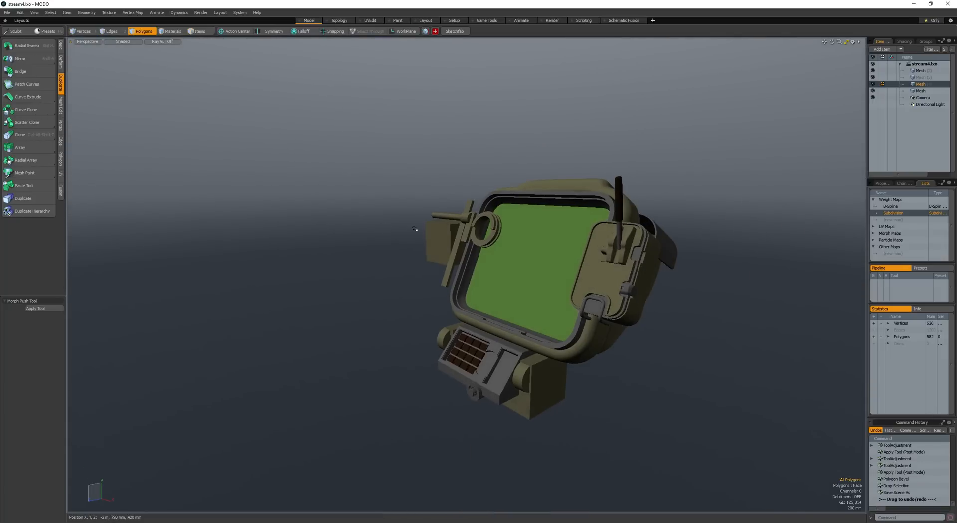
- Open the render preview, load the Japan environment preset and turn off Visible to Camera for the Environment
key("F8")
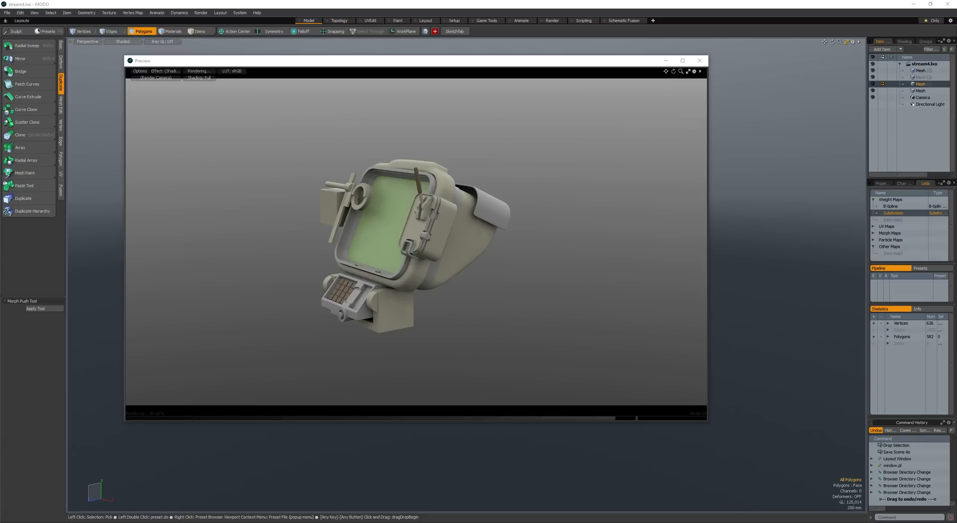
left_click_drag(383, 213, 430, 210, "alt")
left_click(904, 42)
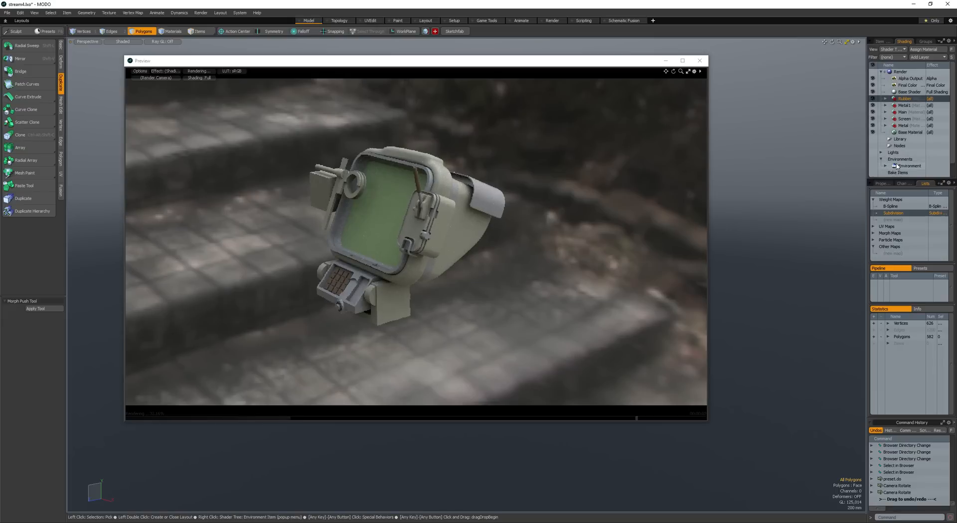
left_click(897, 167)
left_click(886, 166)
scroll(895, 163, "down", 1)
left_click(905, 160)
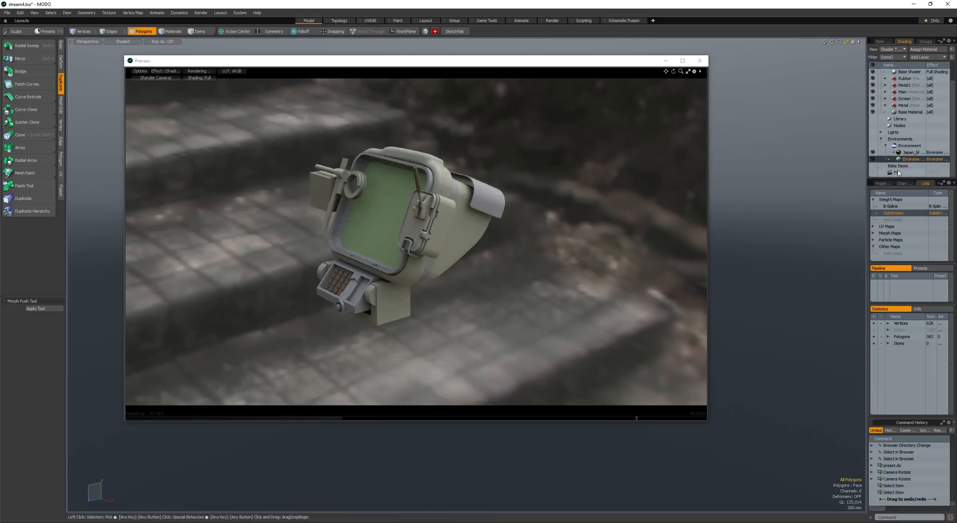
left_click(909, 145)
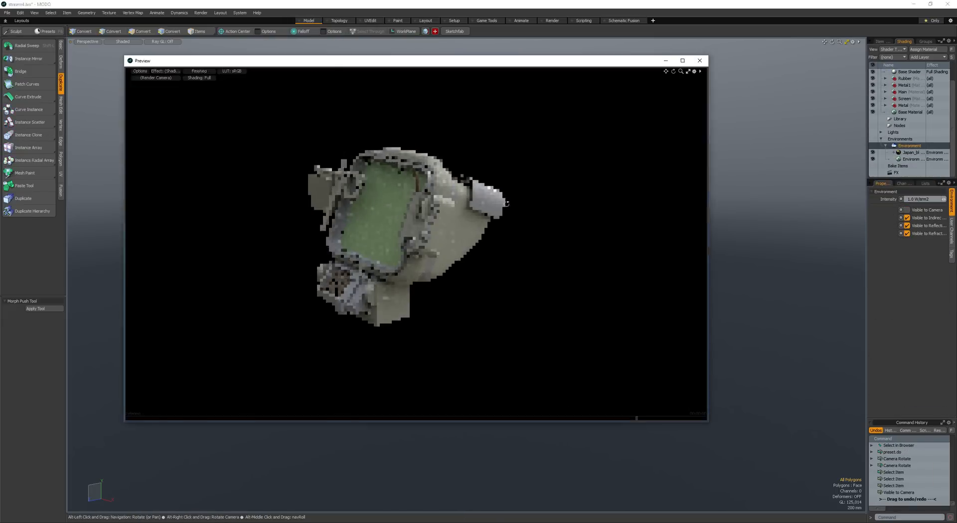
- Set the Main material's Rounded Edge Width to 40 mm and check the housing from several angles in the render preview
left_click_drag(319, 270, 457, 237, "alt")
scroll(259, 265, "down", 1, "alt")
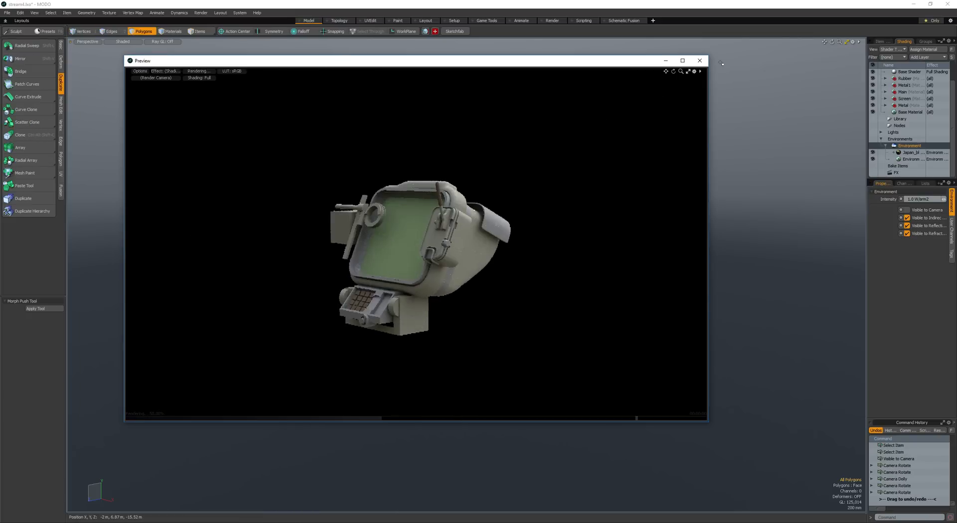
left_click_drag(499, 171, 505, 164, "alt")
scroll(504, 163, "up", 1, "alt")
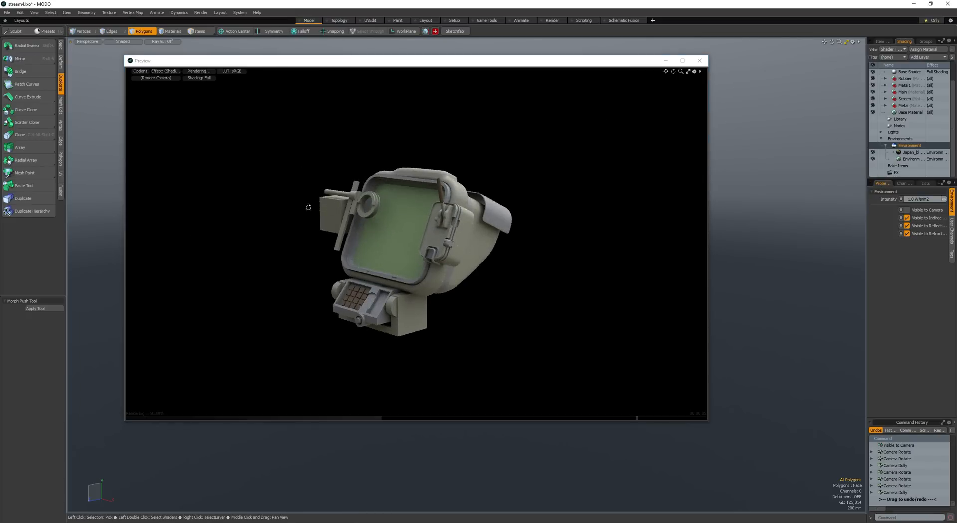
mouse_move(255, 232)
left_mouse_down("alt")
mouse_move(281, 231)
mouse_move(262, 228)
left_mouse_up("alt")
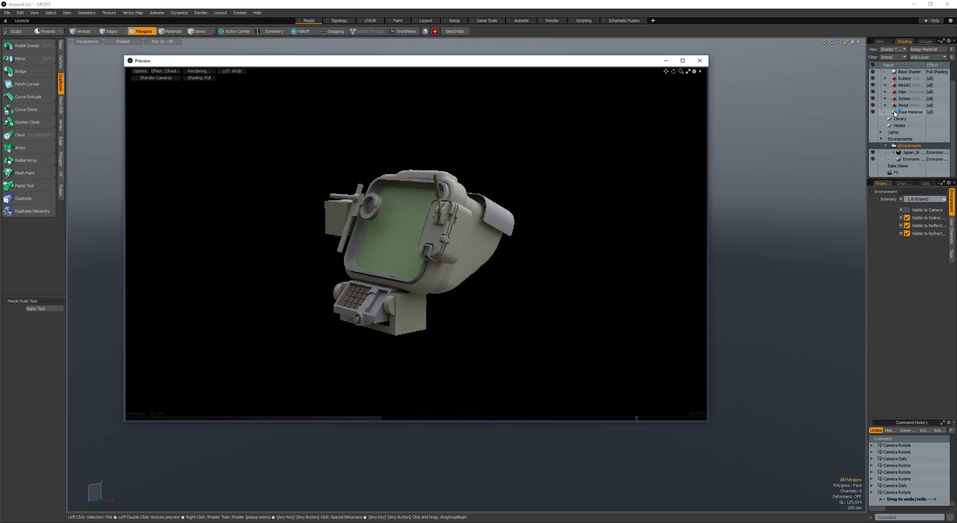
left_click(885, 92)
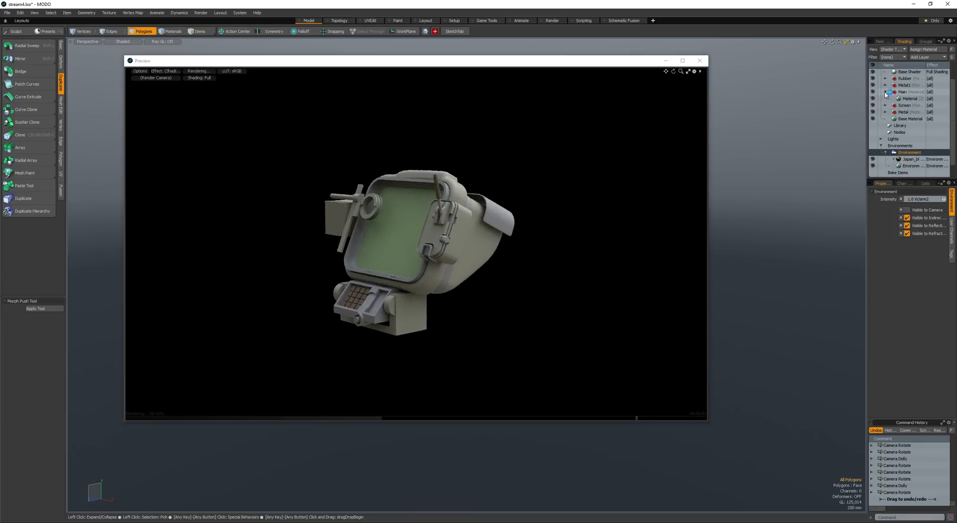
left_click(910, 99)
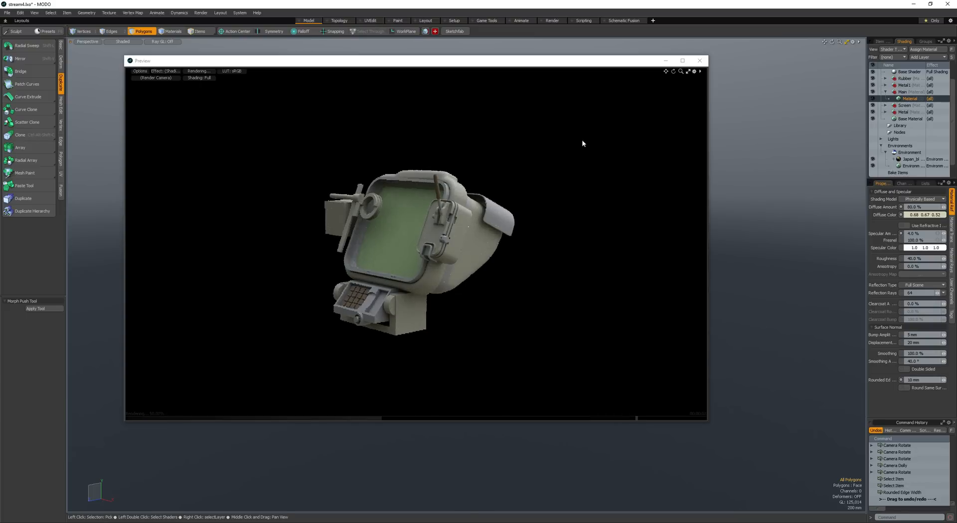
left_click_drag(596, 63, 619, 100)
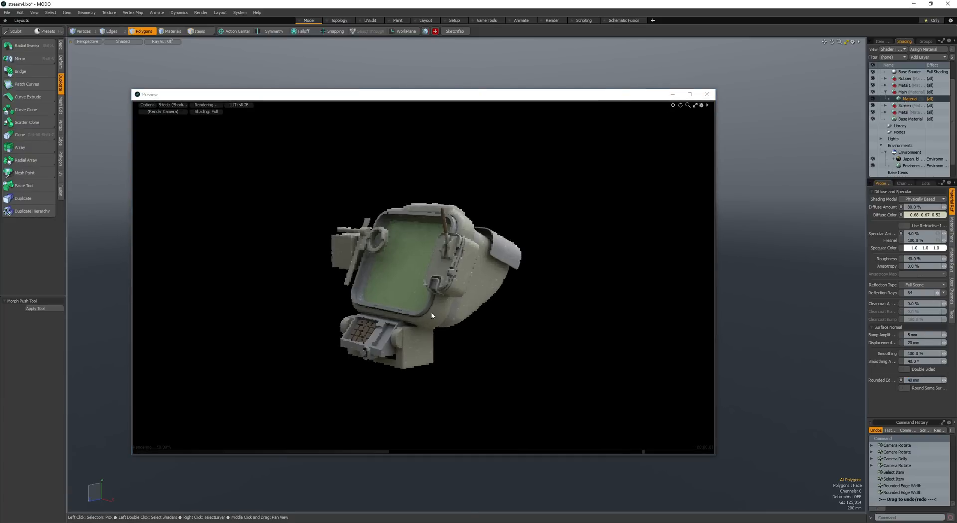
left_click_drag(349, 355, 380, 256, "alt")
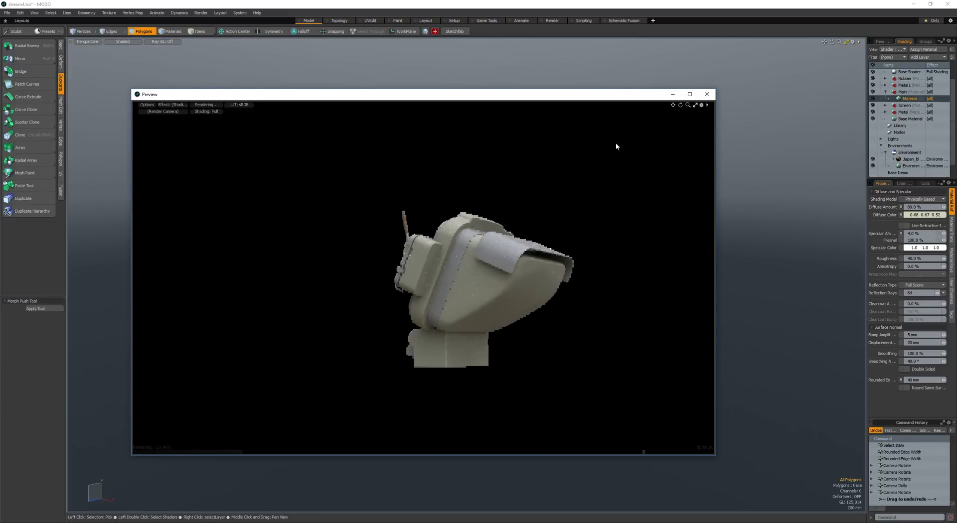
- Close the render preview and save the scene
left_click(707, 96)
left_click_drag(530, 252, 499, 310, "alt")
key("ctrl+s")
- Add a cube next to the keypad's base block, then scale it and move it against the block
key("shift+x")
key("space")
double_click(640, 362)
key("w")
left_click_drag(498, 310, 576, 337)
key("shift+a")
key("r")
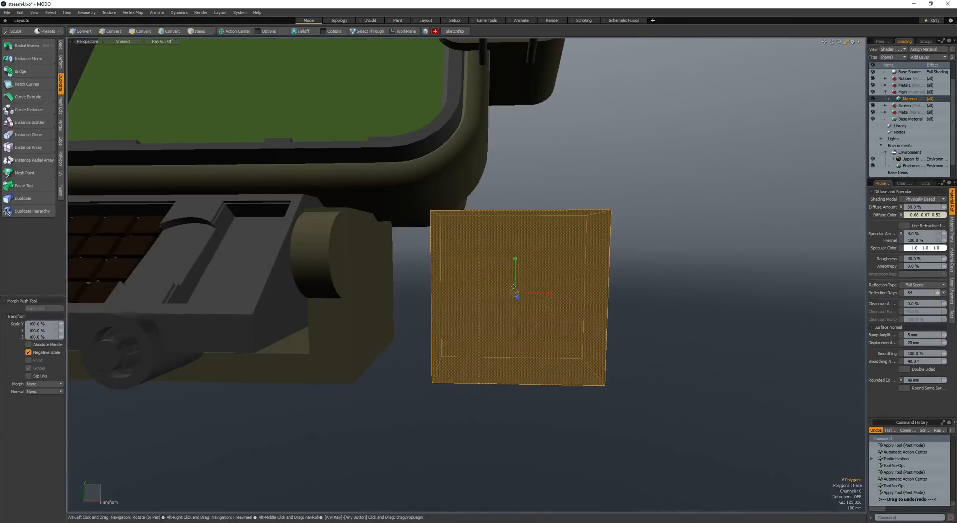
left_click_drag(515, 292, 569, 267)
key("w")
left_click_drag(569, 267, 422, 288, "alt")
- Rotate the new cube around the X axis so that it tilts along the screen's slant
scroll(373, 315, "down", 4)
key("space")
key("e")
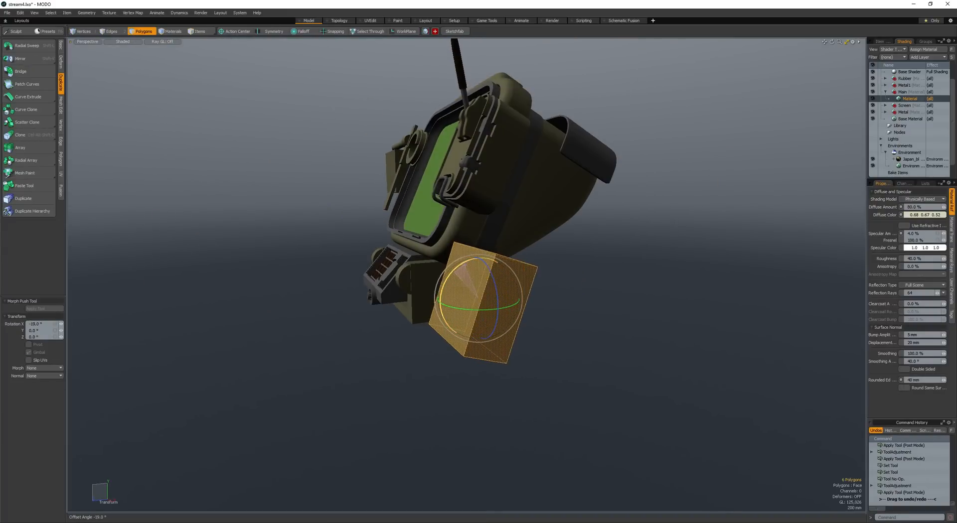
left_click_drag(449, 258, 535, 206, "alt")
left_click_drag(535, 206, 372, 222)
left_click_drag(372, 222, 471, 237, "alt")
- Loop-slice the tilted cube across its middle and shift the new edge loop
key("space")
key("space")
key("space")
left_click(515, 314)
key("alt+c")
left_click_drag(521, 313, 499, 306)
key("space")
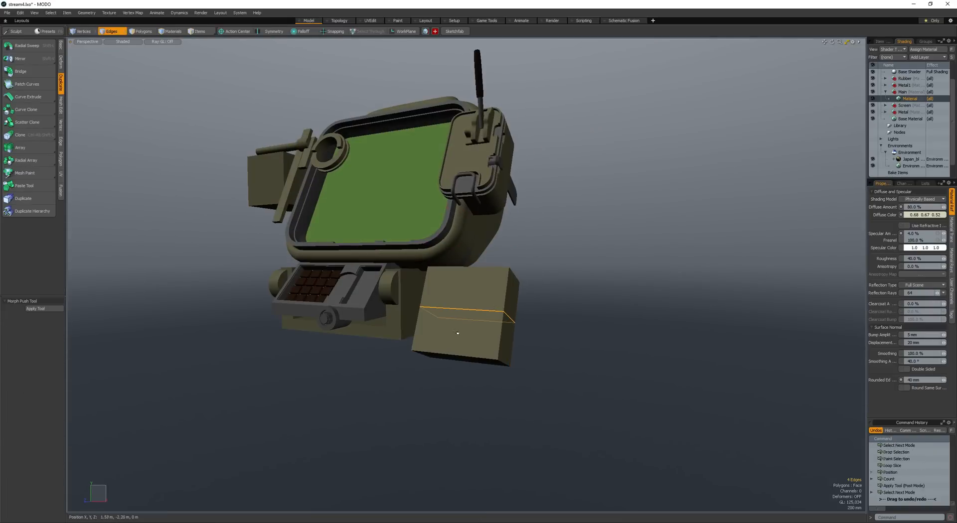
key("w")
left_click_drag(440, 315, 464, 324, "alt")
key("space")
key("alt+a")
key("w")
- Reposition the tilted block beside the keypad base and extrude its lower front face forward into a bent arm
key("space")
scroll(393, 345, "down", 3)
double_click(412, 318)
key("w")
key("space")
left_click(374, 302)
scroll(420, 303, "up", 3)
scroll(453, 300, "down", 3)
scroll(449, 322, "up", 4)
left_click_drag(463, 324, 554, 277, "alt+shift")
key("c")
left_click_drag(464, 299, 500, 296, "alt")
scroll(501, 295, "down", 3)
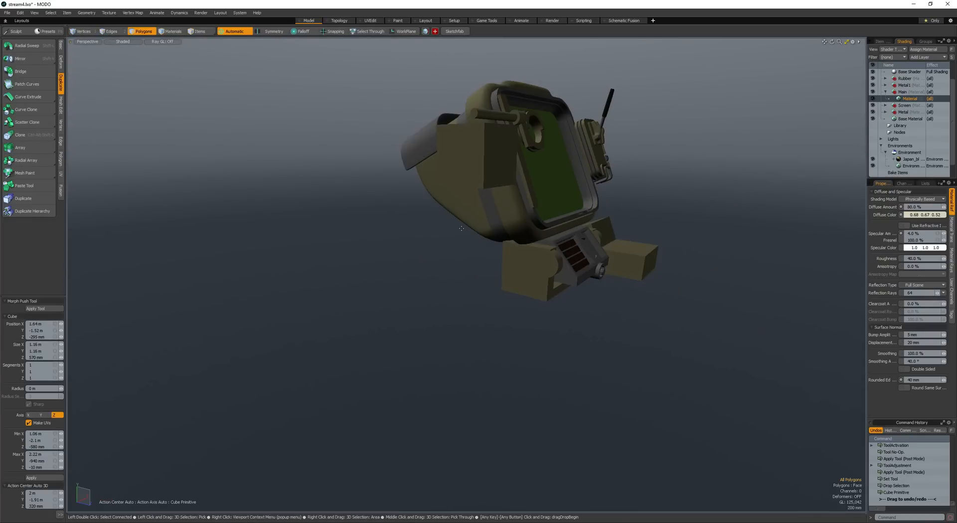
key("space")
- Duplicate the cube beside the screen and place the copy directly below it, slightly offset in depth
double_click(459, 154)
left_click_drag(459, 154, 500, 145, "alt")
key("ctrl+c")
key("ctrl+v")
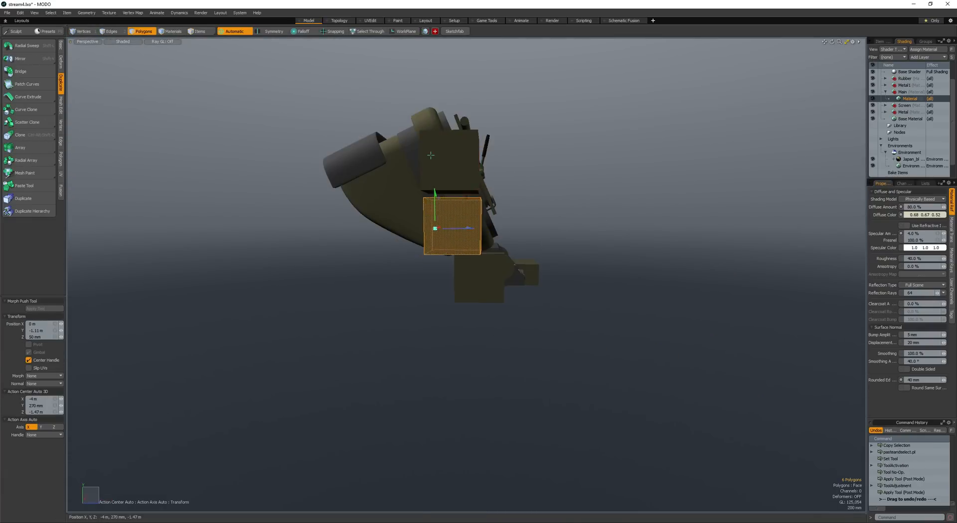
left_click_drag(434, 229, 458, 264, "alt")
key("e")
key("w")
left_click_drag(459, 264, 447, 265)
left_click_drag(447, 264, 431, 264, "alt")
- Loop-slice the duplicated cube horizontally through its middle
key("space")
key("space")
key("space")
left_click(472, 223)
key("alt+c")
left_click(472, 220)
key("space")
key("space")
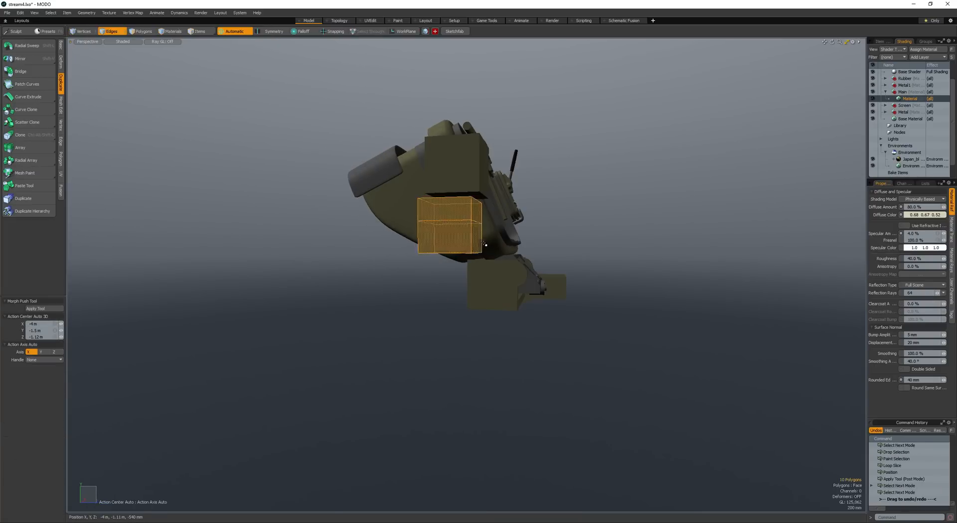
- Extrude the duplicated cube's lower front face and move it forward and down into a slanted arm
left_click(477, 238)
key("b")
left_click(435, 230)
key("w")
left_click_drag(429, 228, 450, 260)
left_click_drag(429, 227, 302, 264, "alt")
- Extrude the slanted arm's end face forward into a horizontal section, adjust its position and save the scene
key("space")
key("b")
left_click(411, 310)
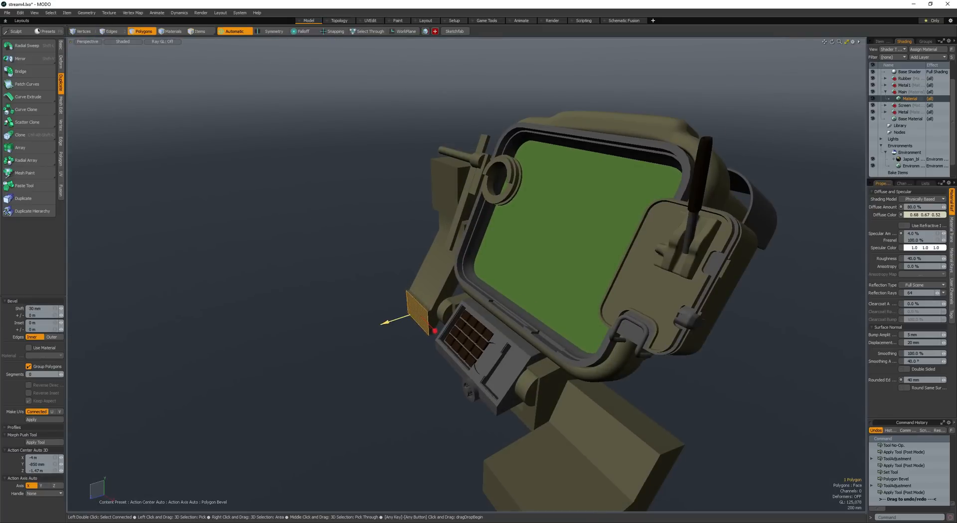
left_click_drag(387, 323, 283, 360)
key("space")
left_click(314, 295)
left_click_drag(314, 295, 349, 272, "alt")
mouse_move(349, 271)
left_mouse_down("ctrl+alt")
mouse_move(327, 271)
mouse_move(349, 264)
left_mouse_up("ctrl+alt")
left_click_drag(349, 264, 429, 299, "ctrl+alt")
key("ctrl+s")
- Draw a box about 2.33 m high and 3.17 m long above the arm's horizontal section
mouse_move(379, 309)
left_mouse_down("ctrl+alt")
mouse_move(407, 319)
mouse_move(429, 291)
mouse_move(427, 267)
mouse_move(387, 241)
mouse_move(430, 280)
mouse_move(462, 266)
mouse_move(478, 224)
left_mouse_up("ctrl+alt")
key("c")
left_click_drag(477, 188, 550, 244)
left_click_drag(524, 267, 537, 269, "alt")
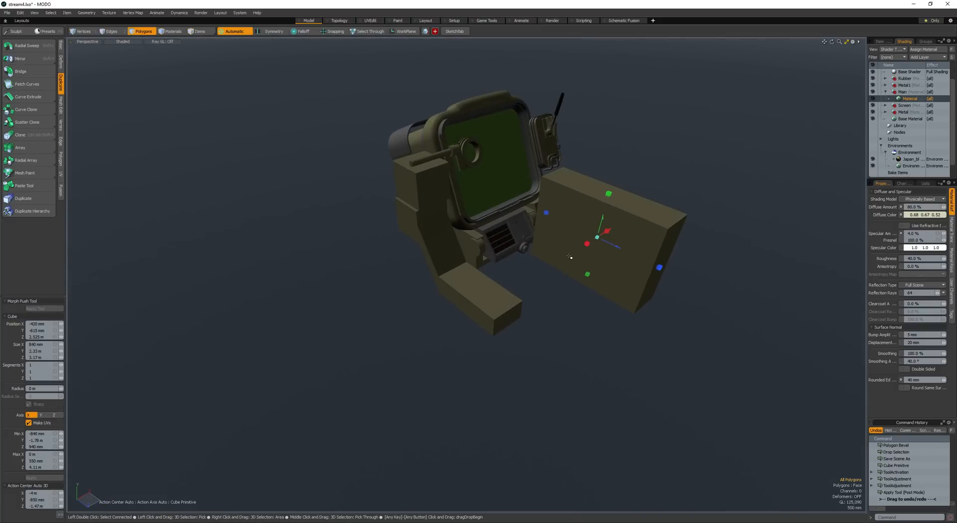
- Scale the box to about 64 % along X and move it beside the horizontal arm below the side cubes
double_click(547, 288)
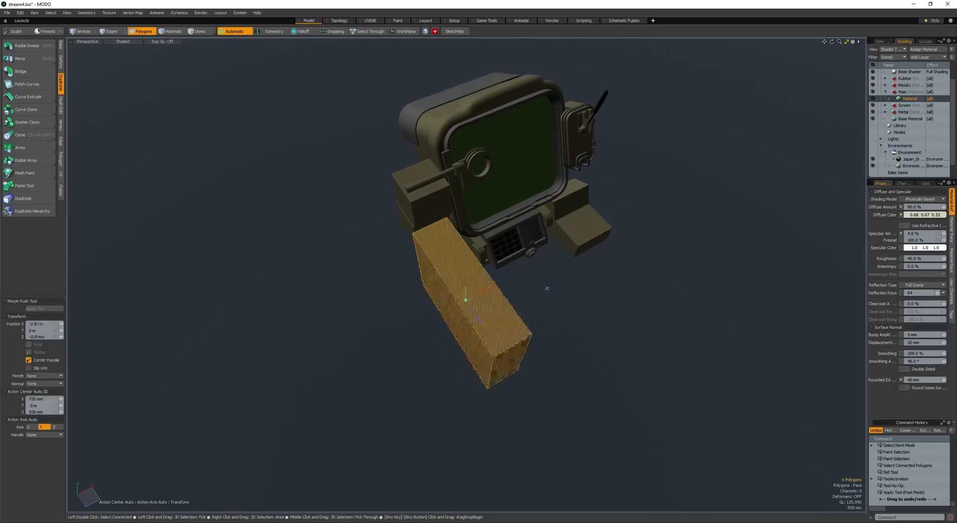
left_click_drag(547, 288, 513, 252)
key("r")
key("r")
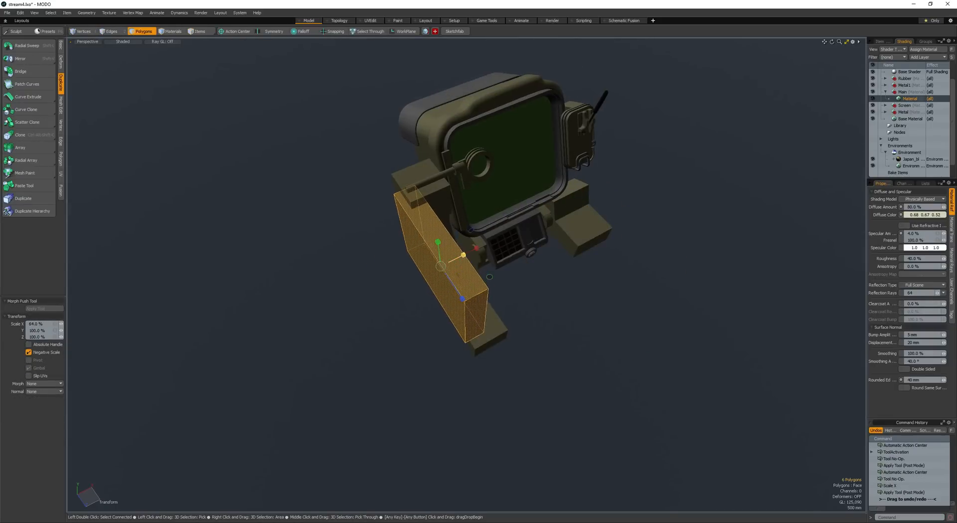
left_click_drag(448, 263, 529, 235, "alt")
key("w")
key("space")
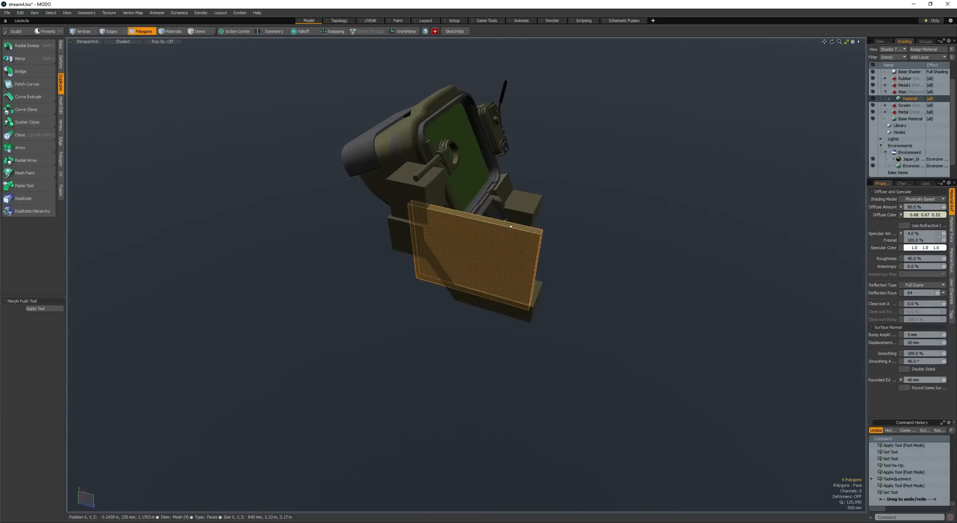
- Select the box's top face and lower it until the box is a low slab along the arm
left_click(506, 224)
key("w")
left_click_drag(473, 189, 473, 244)
left_click_drag(473, 244, 481, 283, "alt")
key("space")
key("space")
key("space")
- Loop-slice the low slab crosswise, placing a cut at 69.5 % of its length
left_click(491, 282)
key("alt+c")
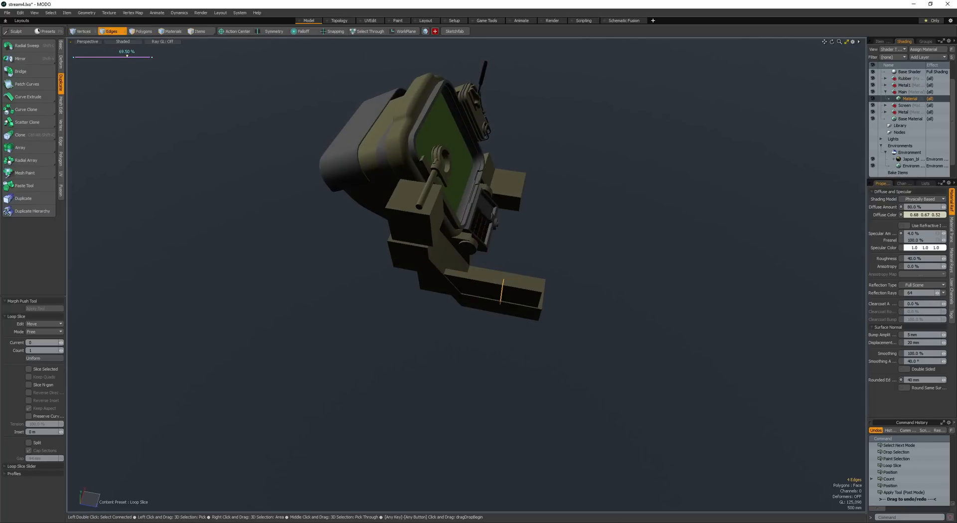
key("space")
key("space")
key("space")
- Raise the top face of the slab's rear section by about 1.92 m to form a tall column beside the side cubes
left_click(454, 269)
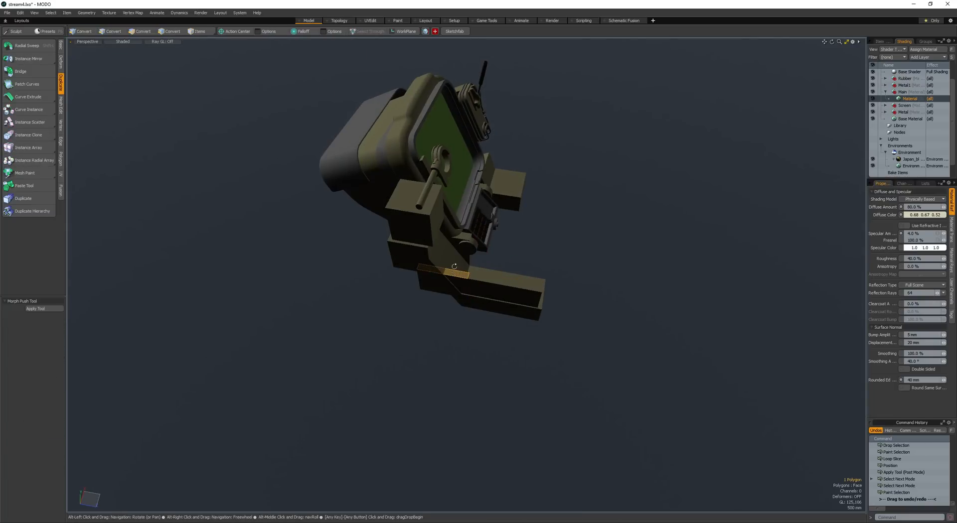
left_click_drag(454, 267, 447, 227, "alt")
key("w")
left_click_drag(444, 185, 444, 174)
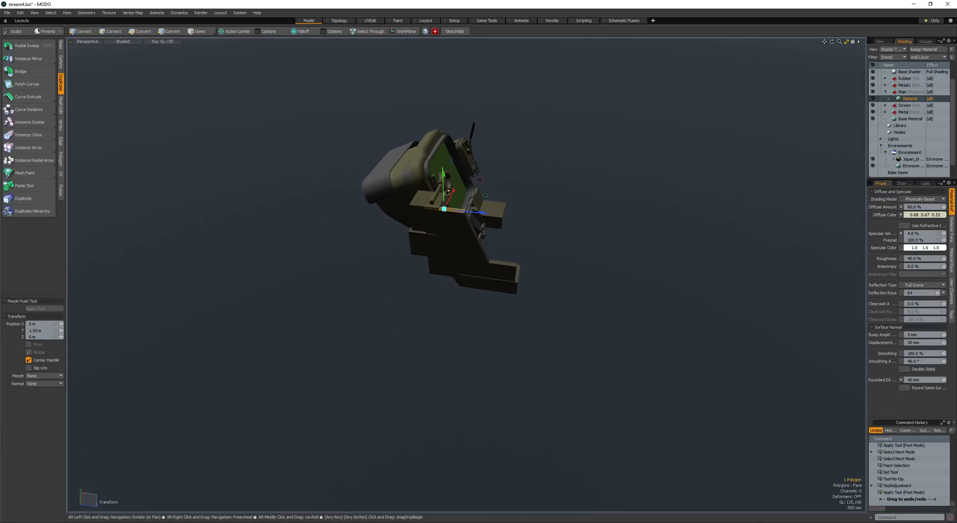
- Slope the transition between the tall column and the low slab, and scale the side support along X into a thin plate
left_click_drag(459, 211, 410, 246, "alt")
scroll(433, 190, "up", 3)
key("space")
left_click(402, 242)
key("space")
key("space")
key("space")
key("r")
key("space")
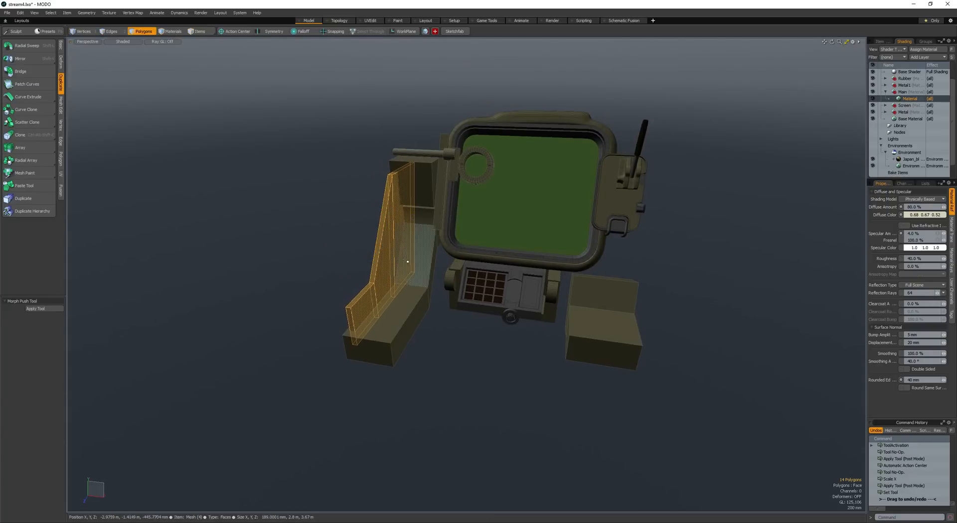
- Bevel the three underside faces of the thin side plate and move them down by about 210 mm
scroll(383, 300, "up", 3)
left_click_drag(386, 299, 356, 266, "alt")
scroll(357, 266, "down", 3)
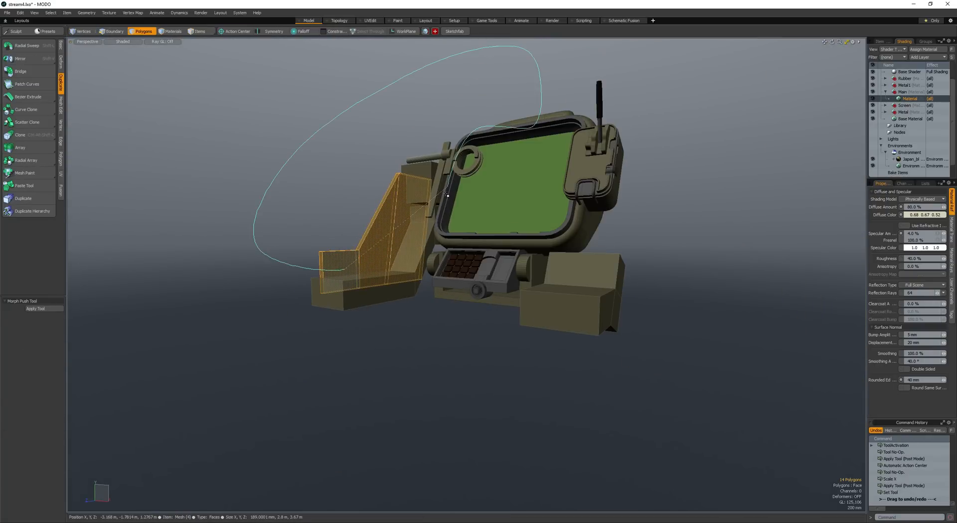
right_click_drag(446, 193, 443, 213, "ctrl")
key("w")
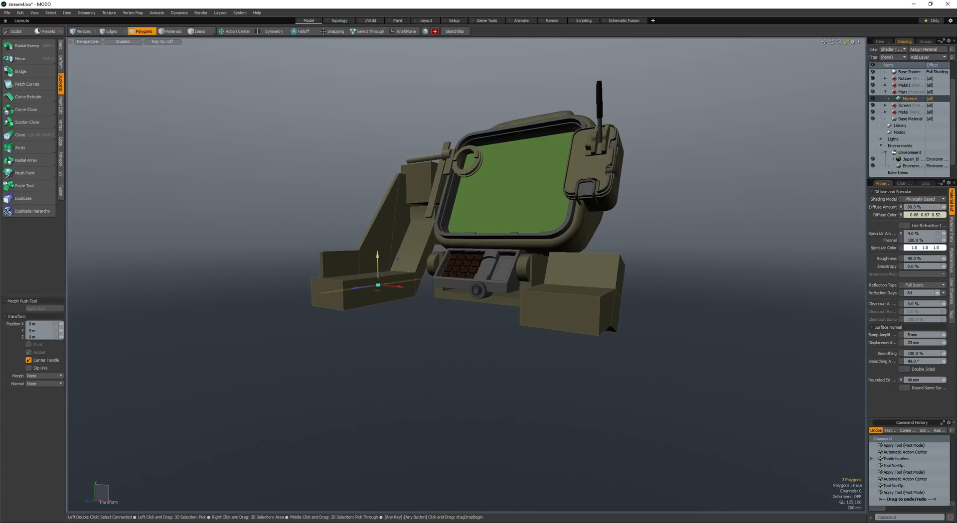
key("b")
left_click(378, 243)
left_click_drag(377, 243, 399, 262, "alt")
key("w")
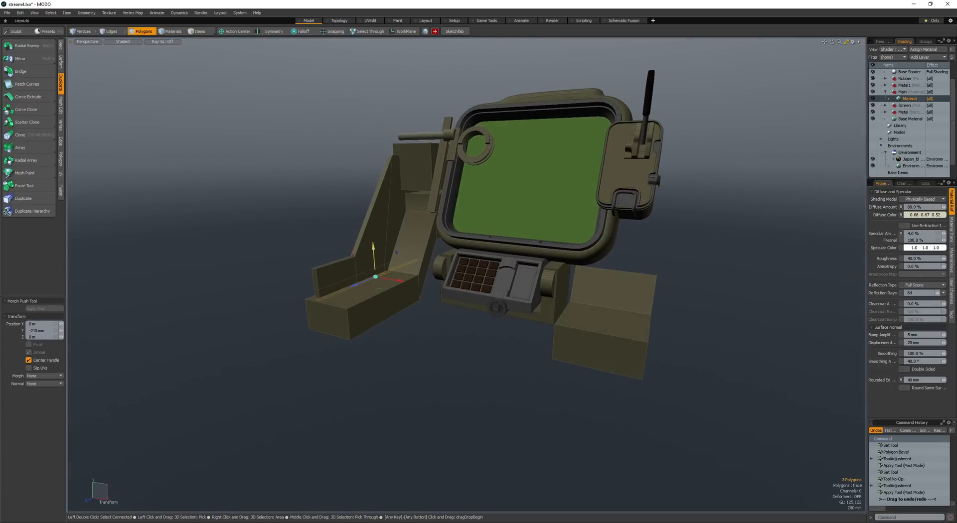
- Select the horizontal edge loop near the base of the side plate and shift it vertically
key("space")
scroll(373, 274, "up", 4)
key("l")
key("w")
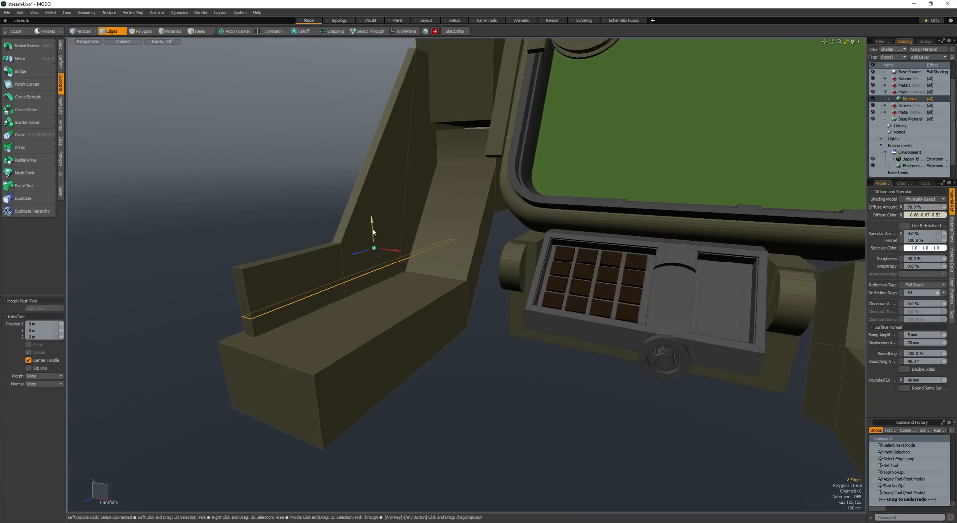
- Select the narrow band of faces around the plate's base and bevel them outward into a ledge along the arm
key("space")
key("space")
key("l")
left_click_drag(338, 295, 403, 289)
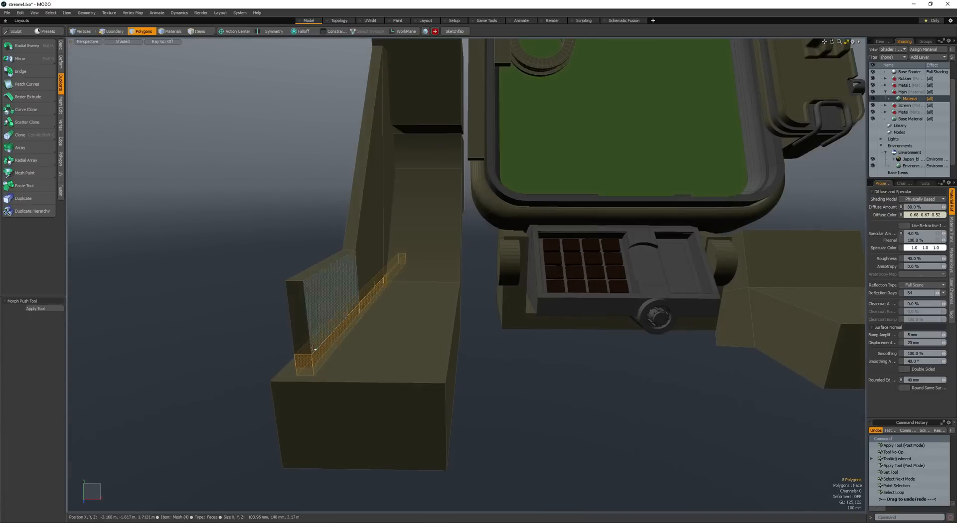
left_click(302, 364, "shift")
scroll(302, 364, "down", 3)
left_click_drag(302, 364, 289, 327, "alt")
left_click(459, 328, "ctrl")
key("b")
left_click(414, 318)
left_click_drag(414, 318, 309, 272, "alt")
key("space")
left_click(372, 314)
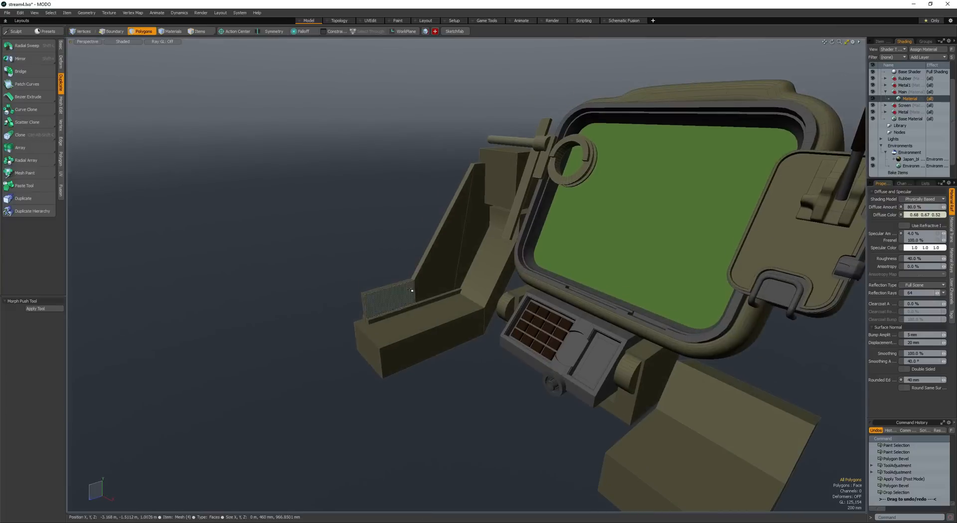
- Create a cylinder along the X axis with a 220 mm radius and 30 sides above the plate's low front end
key("shift+c")
mouse_move(386, 259)
left_mouse_down("alt")
mouse_move(374, 248)
mouse_move(391, 249)
left_mouse_up("alt")
left_click_drag(384, 247, 399, 262, "alt")
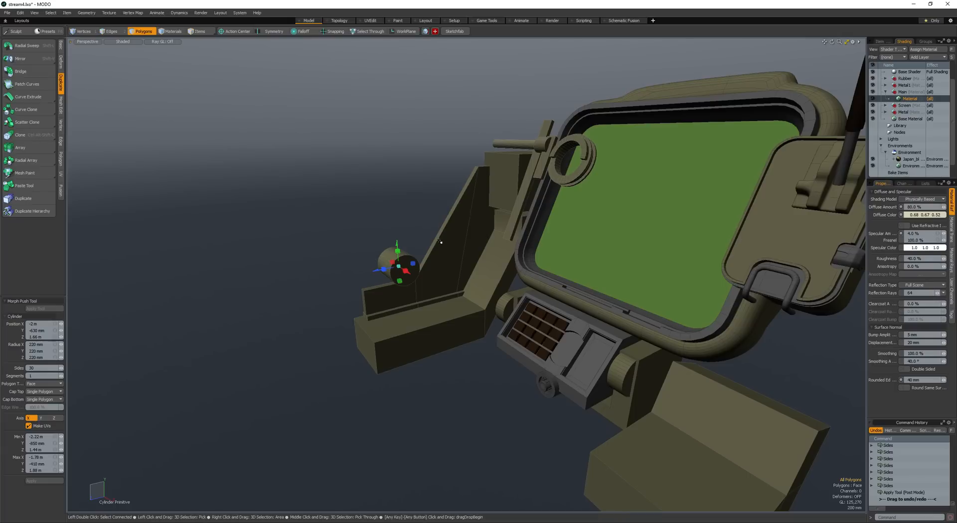
key("space")
- Select the whole cylinder and move it across to the low front end of the side plate
double_click(403, 268)
left_click_drag(403, 268, 346, 239, "alt")
key("w")
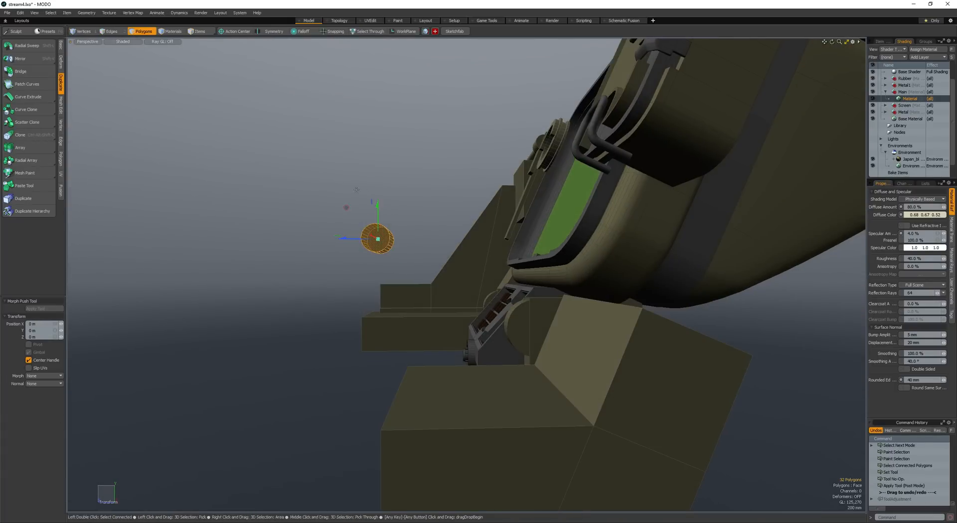
left_click_drag(331, 186, 388, 228)
left_click_drag(388, 229, 474, 267, "alt")
key("space")
key("w")
left_click_drag(474, 266, 386, 255)
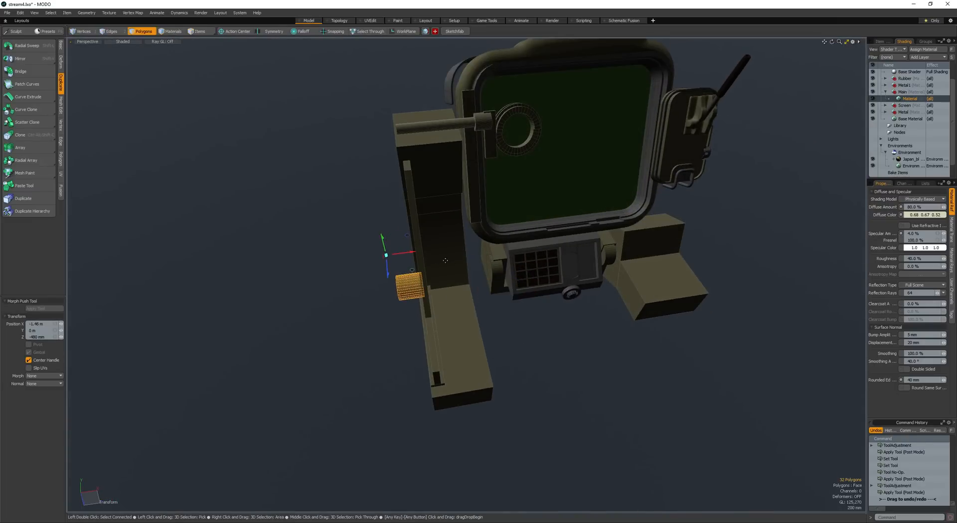
- Scale the cylinder down slightly and align it with the front end of the side plate
key("shift+a")
left_click_drag(445, 261, 259, 204, "alt")
scroll(472, 250, "down", 7)
left_click_drag(348, 249, 195, 280)
key("r")
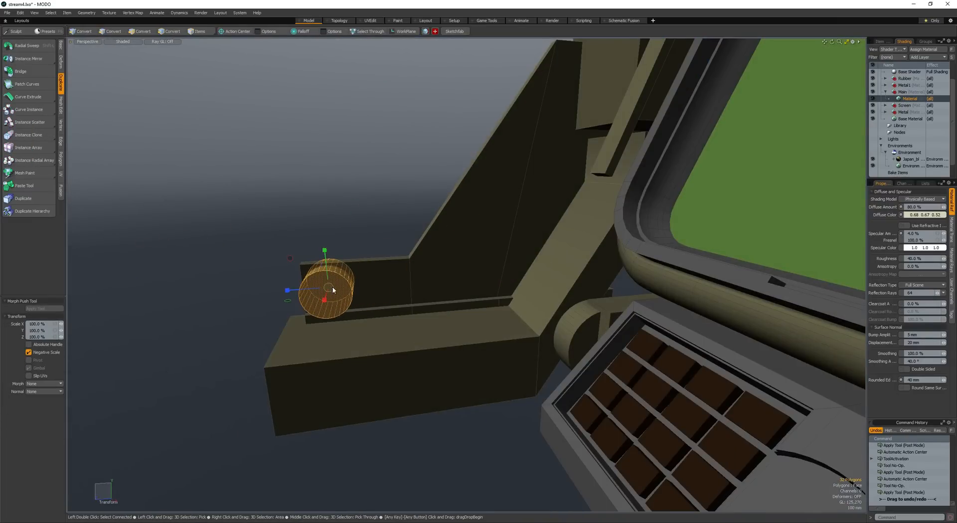
left_click_drag(332, 290, 323, 290)
left_click_drag(323, 290, 413, 305, "alt")
key("w")
left_click_drag(413, 305, 317, 277)
- Round the plate's front upper corner around the cylinder with an edge bevel at round level 4
key("space")
key("space")
key("space")
left_click(323, 284)
key("b")
scroll(343, 283, "up", 4)
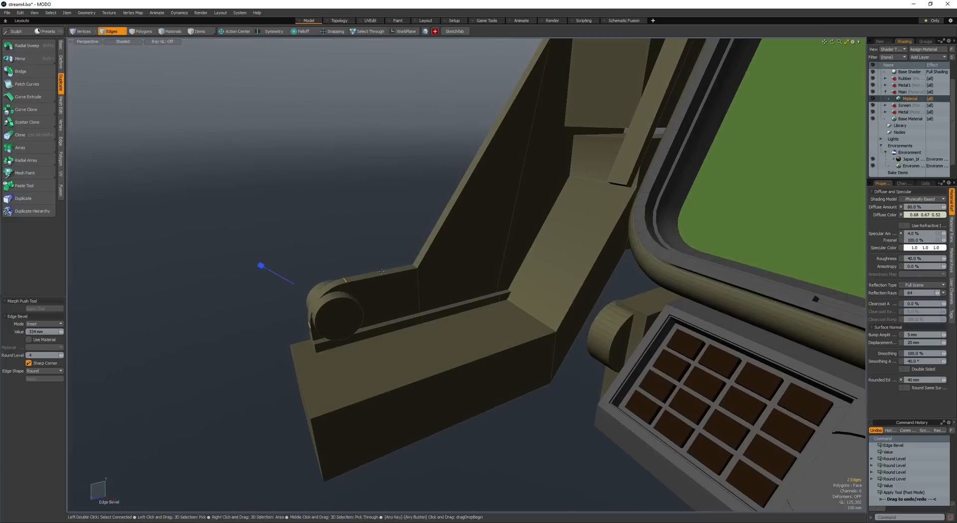
- Smooth the plate's inner bend between the low front and the slope with an edge bevel of about 413 mm
key("space")
double_click(417, 285)
scroll(464, 269, "down", 5)
key("b")
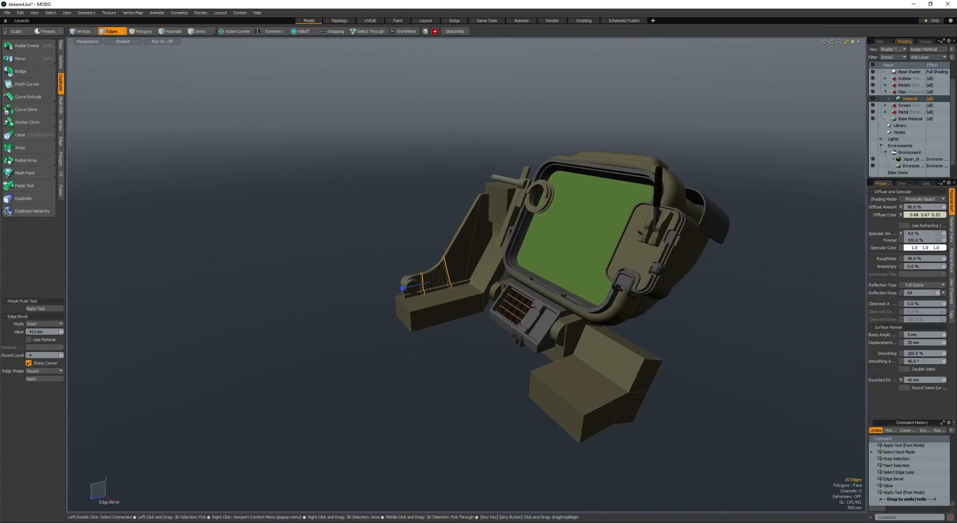
key("space")
key("space")
- Select the whole cylinder and push it through the rounded front end of the side plate
scroll(379, 304, "up", 5)
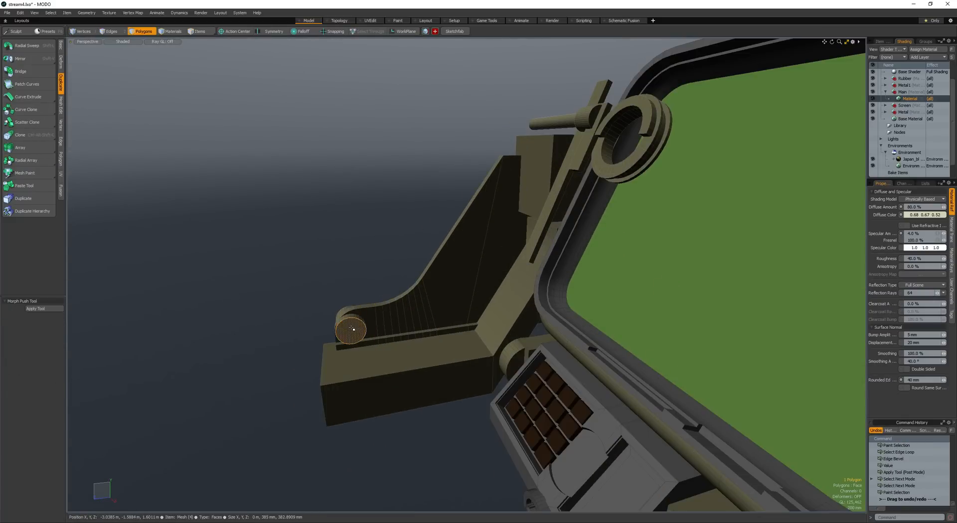
double_click(351, 328)
scroll(352, 328, "up", 5)
key("w")
left_click_drag(352, 328, 415, 284, "alt")
key("space")
scroll(339, 286, "down", 3)
- Copy and paste the cylinder, scale the copy smaller and place it behind the large one in the plate
key("ctrl+c")
key("ctrl+v")
key("w")
key("r")
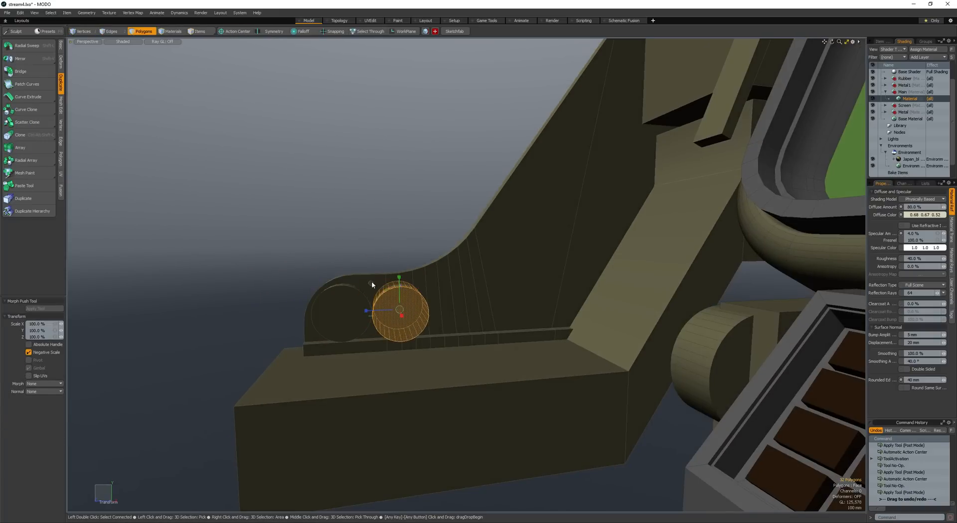
key("w")
left_click_drag(345, 270, 370, 197)
- Place further copies of the small cylinder along the plate's curved upper edge and below it
key("space")
key("w")
key("space")
key("w")
key("space")
key("w")
key("space")
key("w")
key("space")
key("w")
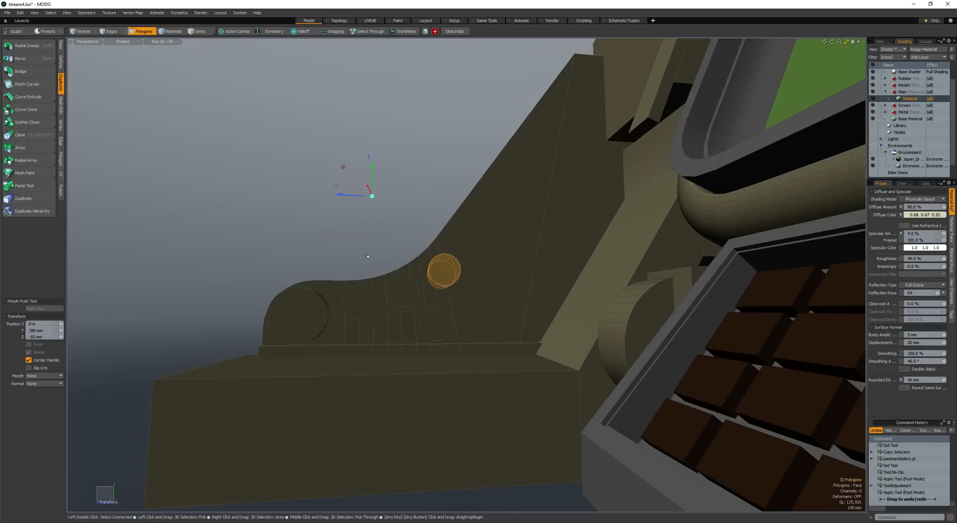
- Select the large cylinder and the four small ones and subtract them from the side plate to cut round holes
key("space")
left_click(400, 292, "shift")
left_click(360, 302, "shift")
left_click(310, 315, "shift")
left_click(436, 325, "shift")
key("ctrl+b")
scroll(481, 301, "down", 6)
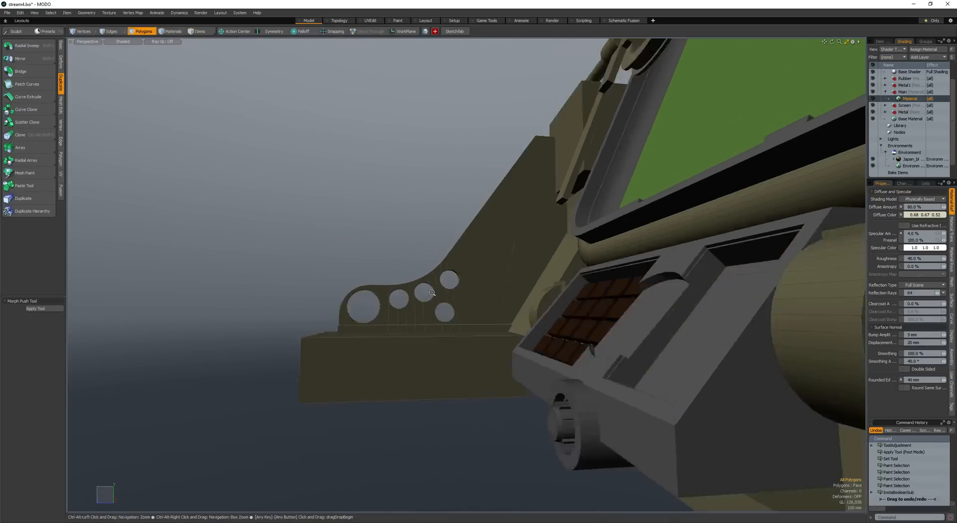
- Create a tall box beside the side plate and round its ends with a 162 mm edge bevel at round level 4
key("shift+c")
left_click_drag(435, 251, 501, 302, "alt")
key("space")
key("space")
key("space")
key("b")
mouse_move(503, 255)
left_mouse_down()
mouse_move(529, 256)
mouse_move(491, 260)
mouse_move(504, 260)
left_mouse_up()
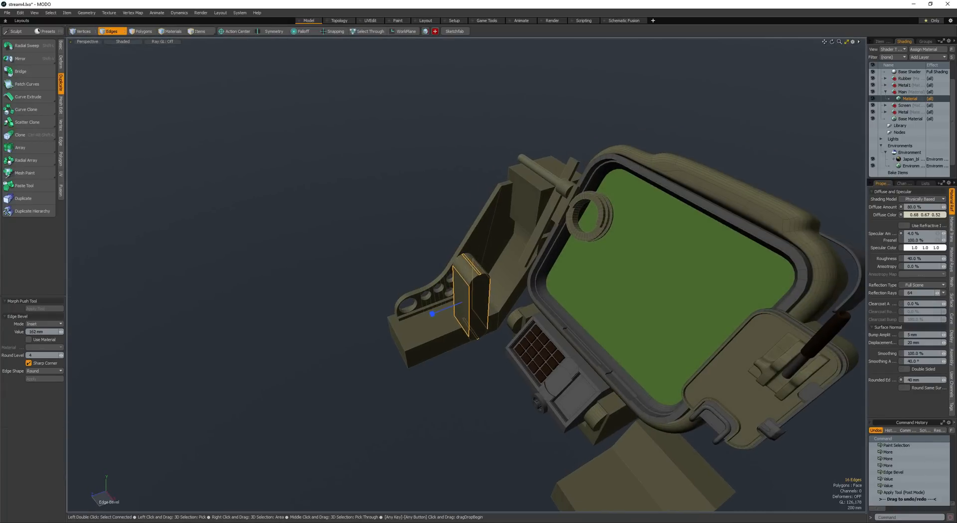
- Select the whole rounded box, move it into the side plate's sloped section and rotate it to follow the slope
key("space")
key("space")
double_click(464, 285)
key("w")
left_click_drag(466, 287, 388, 265, "alt")
key("shift+a")
key("e")
key("w")
left_click_drag(381, 263, 372, 278)
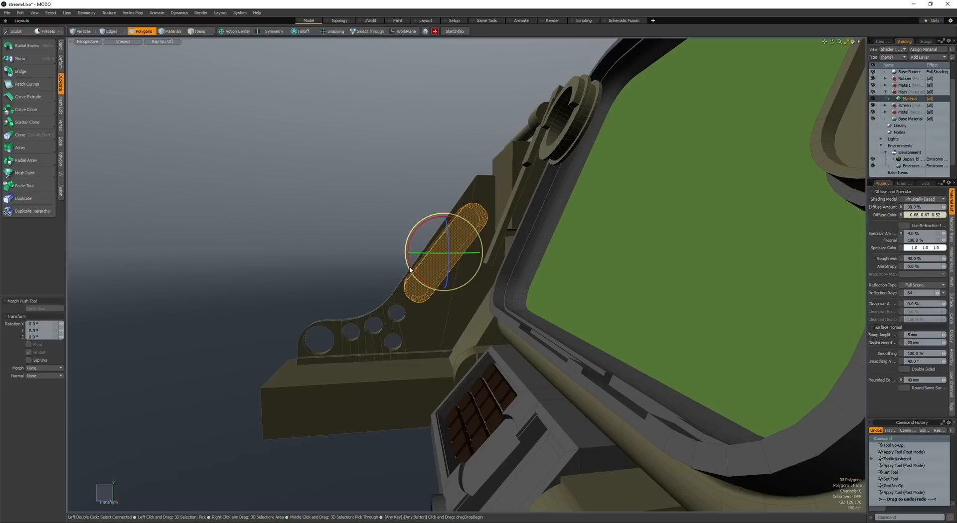
- Fine-tune the rounded box's angle and position, subtract it from the side plate as a long slot, and save the scene
left_click_drag(410, 269, 386, 268)
key("space")
key("w")
key("space")
scroll(435, 323, "down", 5)
left_click_drag(435, 323, 427, 288, "alt")
key("ctrl+s")
scroll(611, 244, "down", 3)
scroll(423, 271, "up", 3)
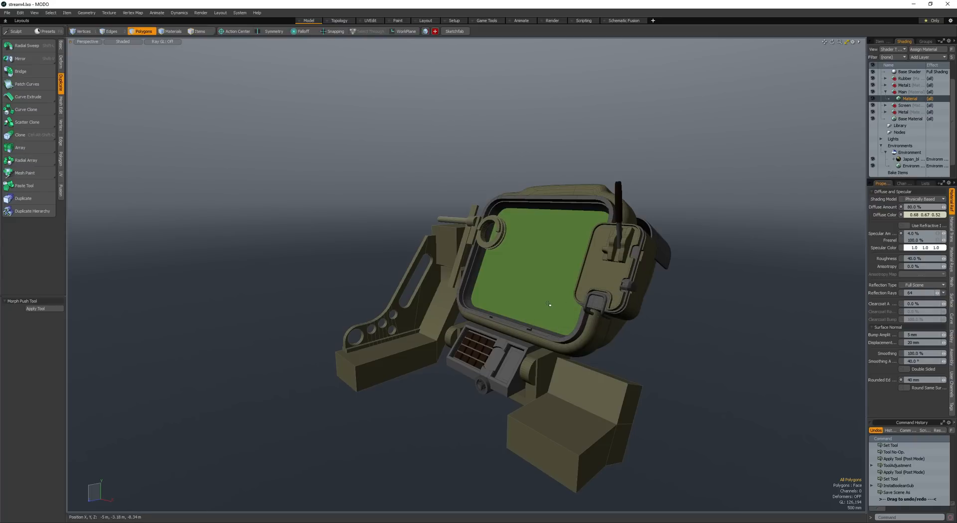
- Create a large box in front of the screen unit, about 4.2 m wide and 2.96 m high, and select it
scroll(453, 252, "down", 3)
mouse_move(453, 252)
left_mouse_down("alt")
mouse_move(528, 260)
mouse_move(424, 280)
mouse_move(429, 294)
mouse_move(537, 314)
mouse_move(458, 327)
mouse_move(519, 316)
mouse_move(487, 403)
mouse_move(513, 404)
mouse_move(428, 303)
mouse_move(444, 250)
left_mouse_up("alt")
scroll(429, 294, "up", 4)
scroll(487, 404, "down", 4)
key("shift+b")
mouse_move(444, 250)
left_mouse_down("alt")
mouse_move(428, 214)
mouse_move(428, 165)
left_mouse_up("alt")
left_click_drag(475, 243, 474, 350)
key("space")
double_click(457, 259)
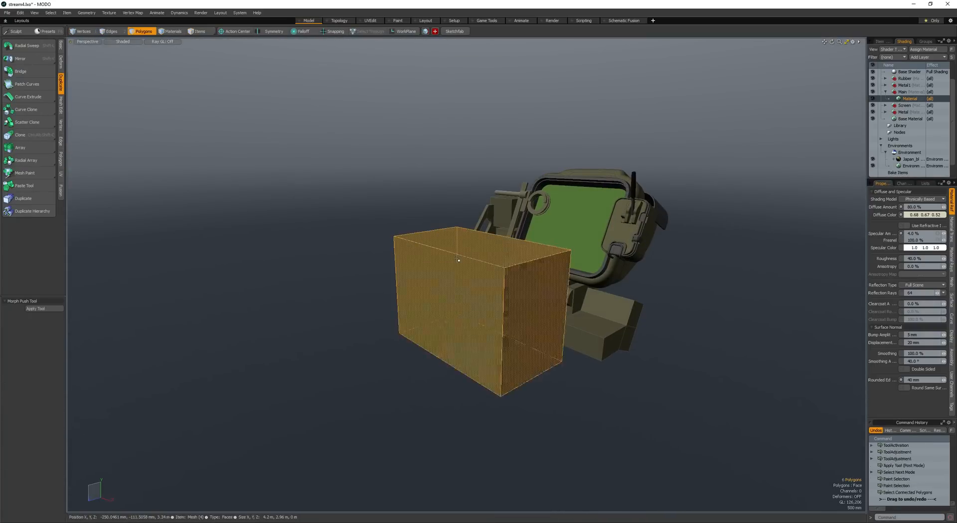
left_click_drag(457, 259, 478, 329, "alt")
- Loop-slice the large box once across its width and bevel the cut into two spaced edge loops
key("space")
key("space")
left_click(490, 348)
key("alt+c")
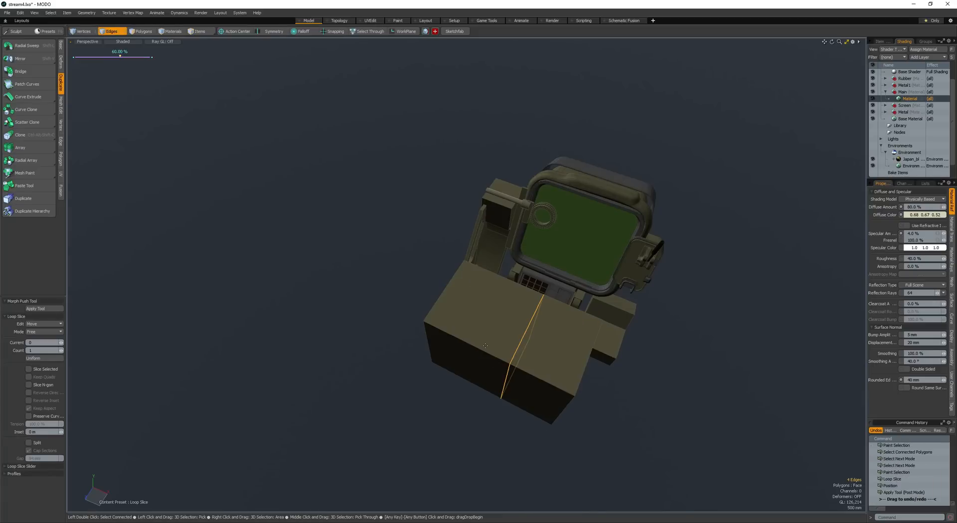
key("space")
key("space")
key("space")
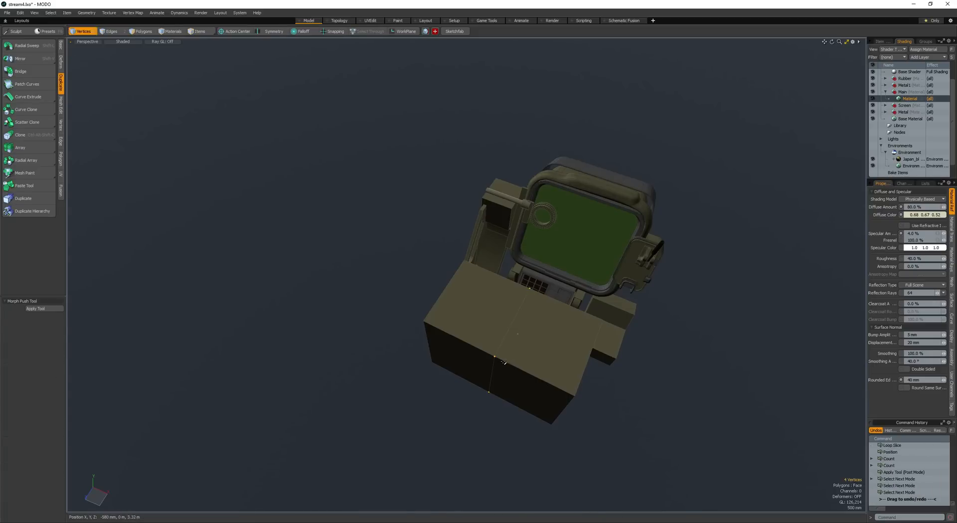
key("b")
left_click_drag(445, 356, 424, 327)
- Select the middle front face of the large box and push it back along Z to form a deep recess
key("space")
key("space")
left_click(482, 370)
key("w")
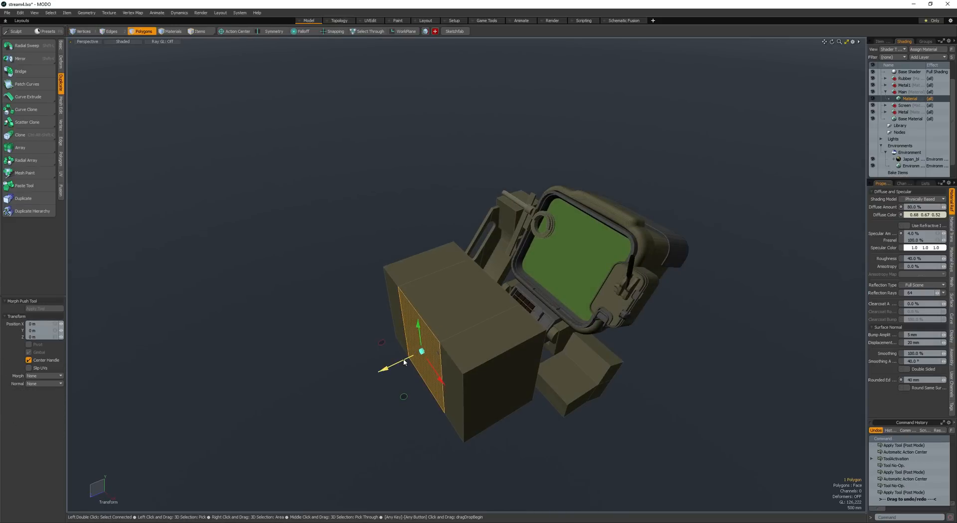
left_click_drag(404, 361, 555, 338)
- Round the recess's two inner vertical edges with a 1 m edge bevel
key("space")
key("space")
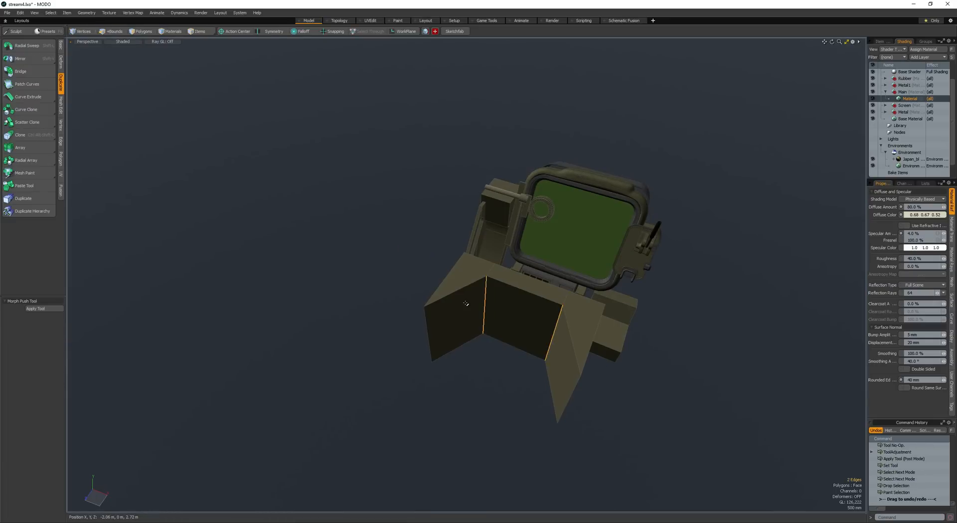
key("b")
left_click_drag(458, 304, 491, 305)
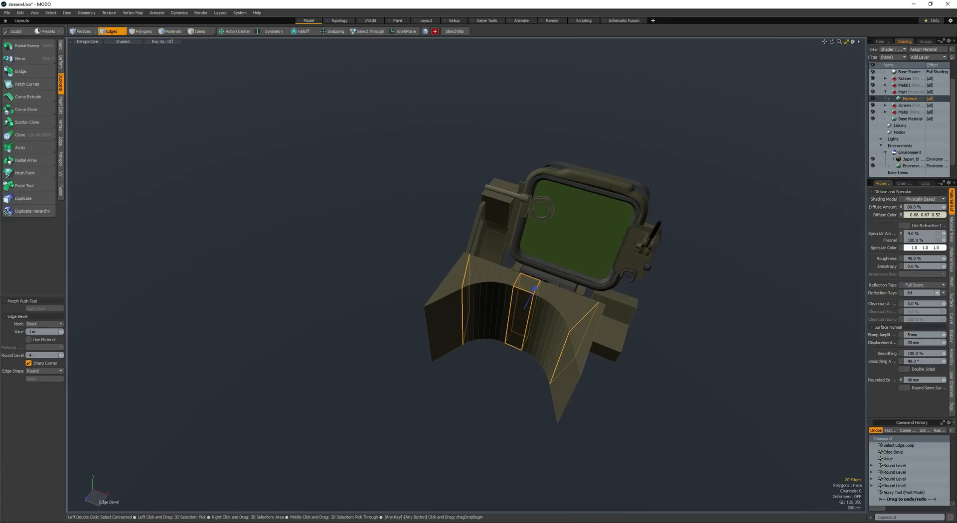
- Cut the curved front faces of the recess to the clipboard and delete the rest of the box
key("space")
key("space")
left_click_drag(431, 324, 543, 339)
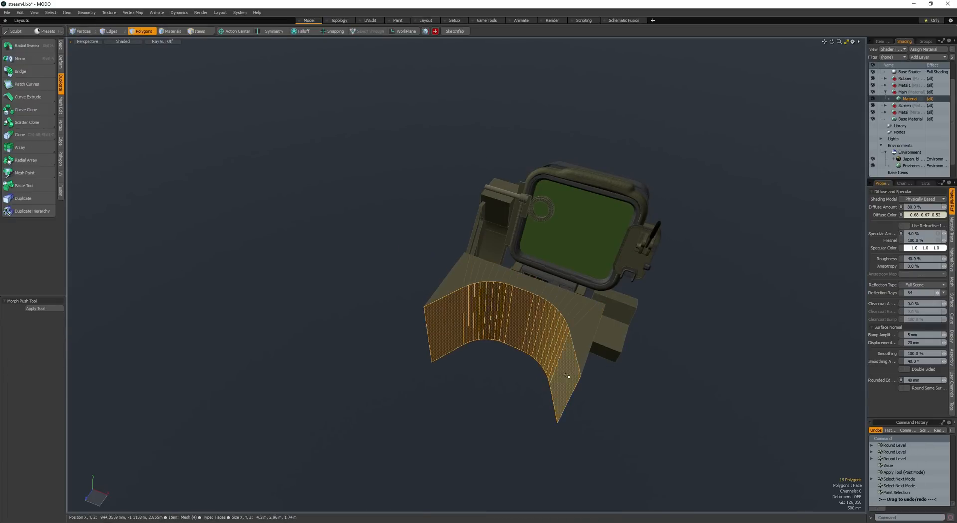
left_click_drag(566, 375, 524, 355, "alt")
key("ctrl+x")
double_click(524, 356)
key("Delete")
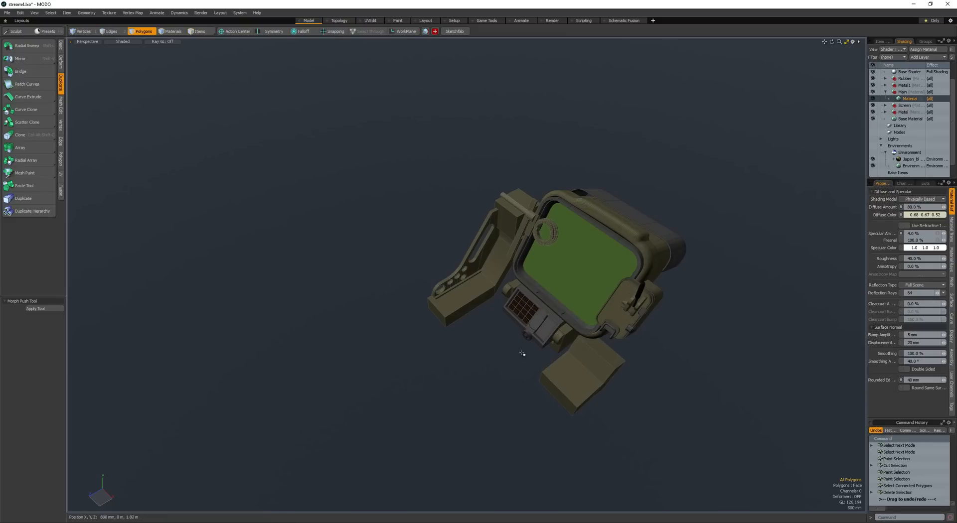
- Paste the curved recess faces and extend their two open vertical end edges forward
key("ctrl+v")
left_click_drag(430, 295, 394, 349, "alt")
key("w")
key("space")
key("space")
key("space")
left_click(444, 363)
left_click_drag(445, 364, 580, 388, "alt")
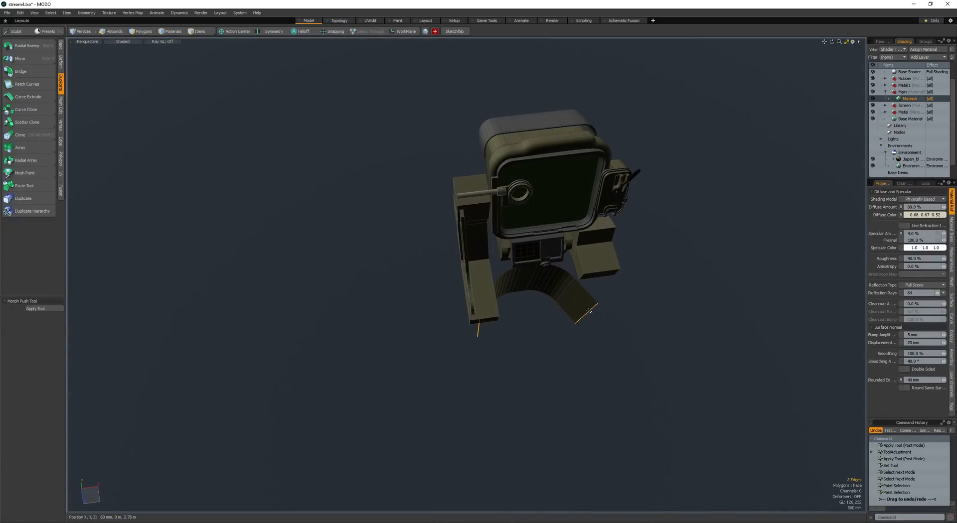
key("z")
left_click(562, 327)
key("w")
key("space")
key("space")
left_click_drag(566, 353, 501, 300)
- Flatten the whole curved strip vertically and move it 1 m in Y and -740 mm in Z, beneath the side blocks
double_click(524, 316)
key("r")
key("alt+a")
key("alt+a")
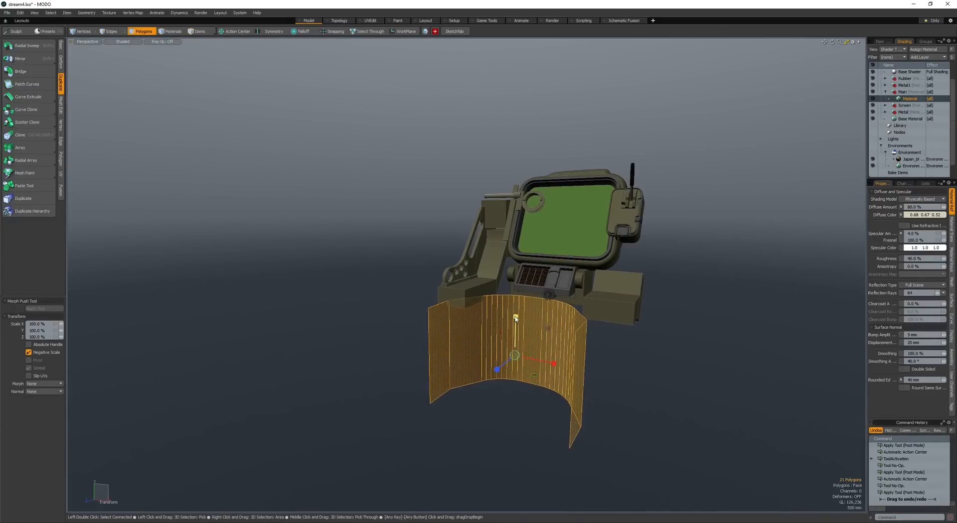
key("space")
left_click_drag(515, 349, 448, 250, "alt")
key("w")
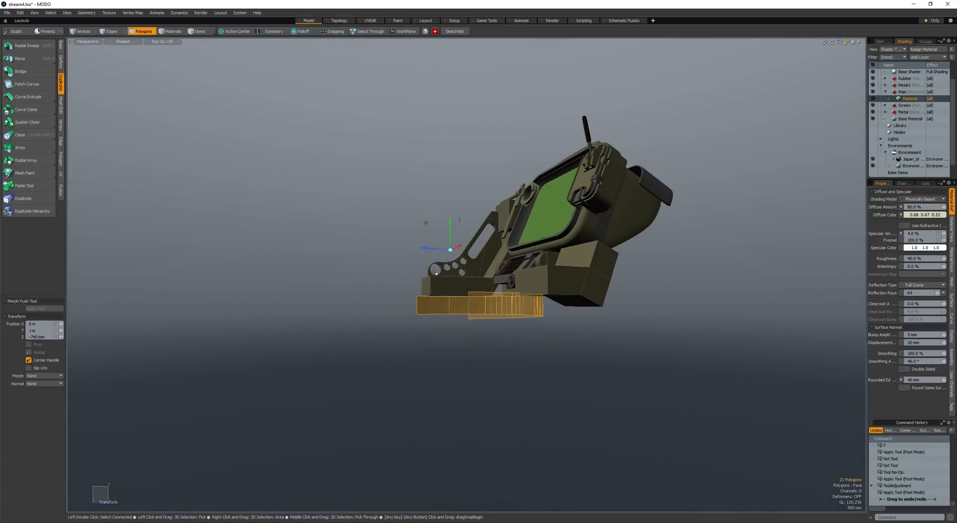
key("space")
- Flip the curved strip's polygons and thicken them into a solid band
key("f")
key("ctrl+t")
left_click_drag(408, 289, 490, 347, "alt")
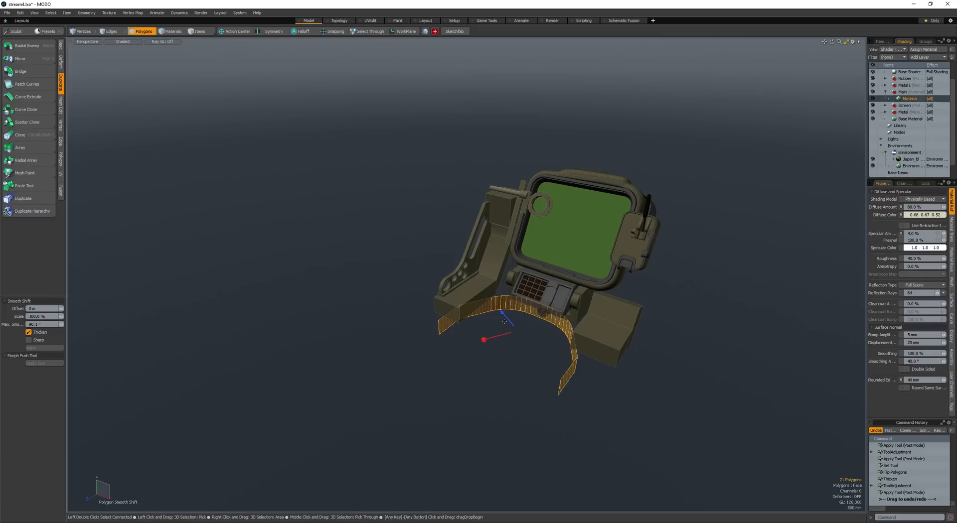
left_click_drag(496, 305, 495, 304)
left_click_drag(496, 306, 451, 299, "alt")
key("space")
- Select the whole connected band and adjust its position beneath the side blocks, undoing the last two changes
key("bracketright")
key("w")
key("space")
key("w")
left_click_drag(424, 286, 477, 301)
key("space")
key("space")
key("ctrl+z")
key("ctrl+z")
- Bevel the curved band's lower edge loop by 390 mm with a round level of 0
key("b")
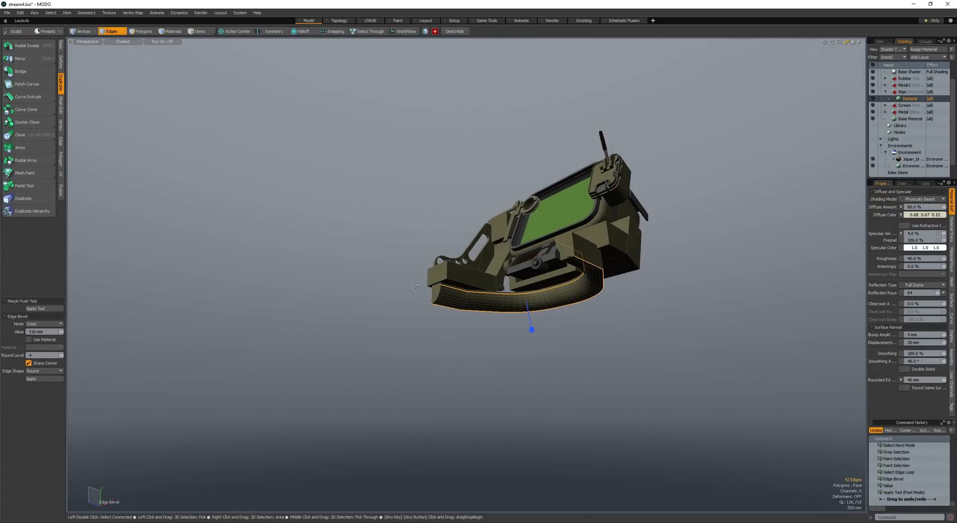
key("space")
left_click_drag(416, 287, 431, 309, "alt")
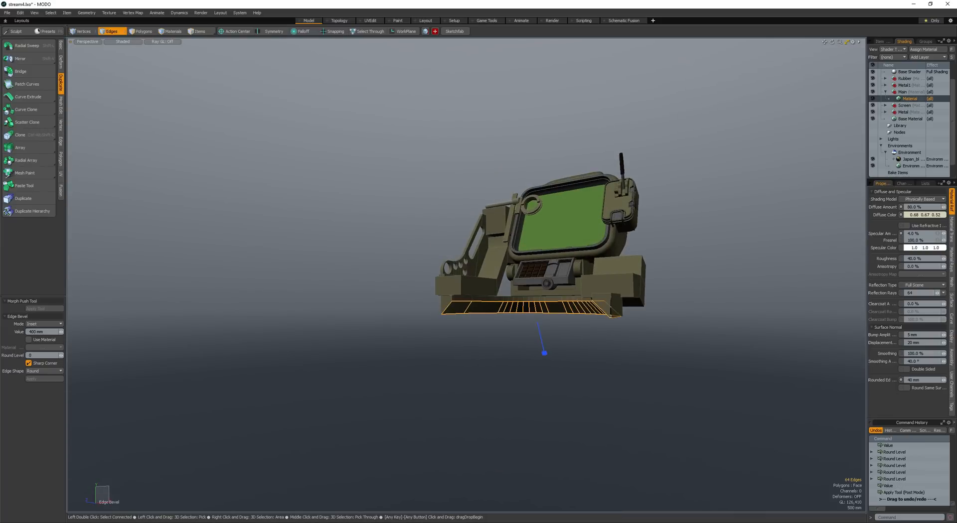
left_click_drag(444, 304, 477, 292, "alt")
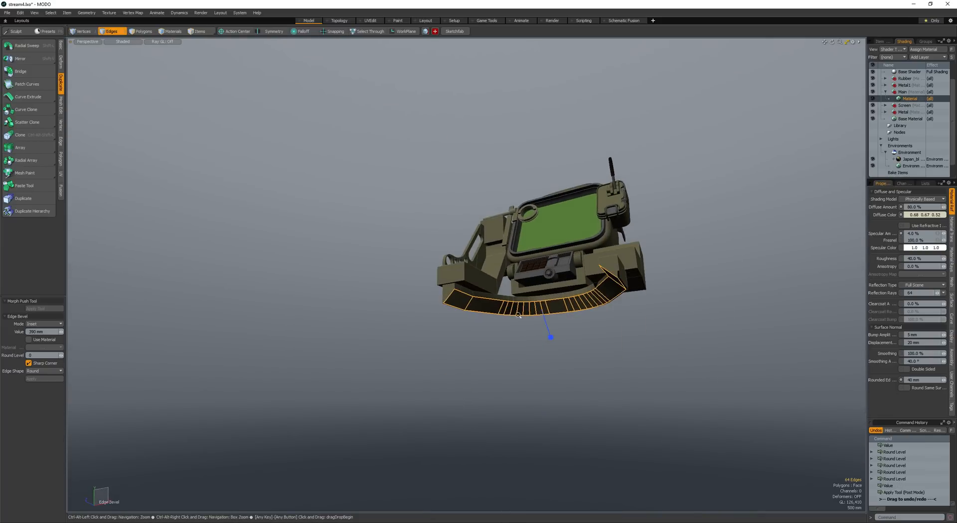
left_click_drag(518, 315, 550, 316, "ctrl+alt")
key("space")
- Adjust the beveled band's shape by moving a selected edge, and save the scene
left_click(490, 306)
left_click_drag(490, 306, 426, 343, "alt")
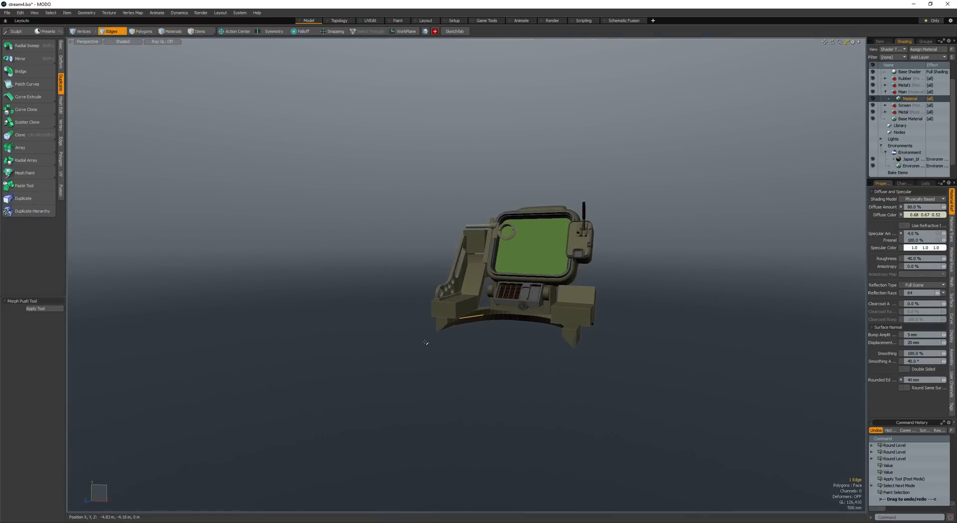
scroll(486, 312, "up", 3)
key("space")
left_click_drag(486, 311, 414, 286, "alt")
key("w")
key("space")
key("space")
key("space")
key("space")
key("space")
key("space")
key("space")
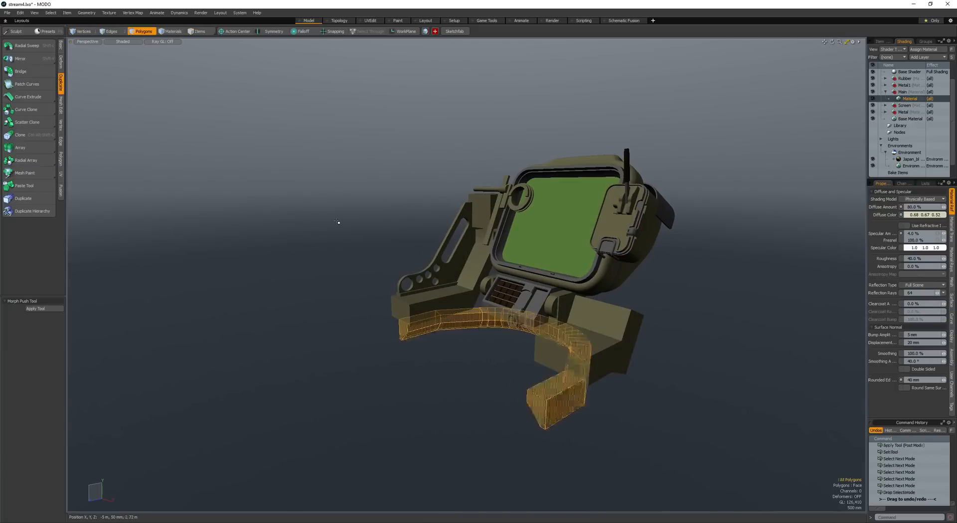
left_click(337, 221)
key("ctrl+s")
- Examine the housing, side blocks and curved band from several angles in a rendered preview
key("F9")
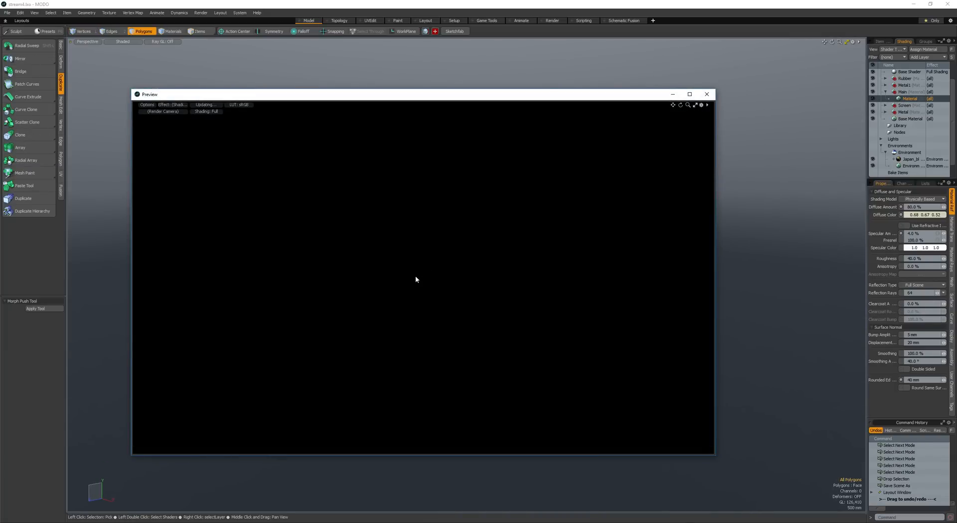
left_click_drag(415, 279, 512, 304, "alt")
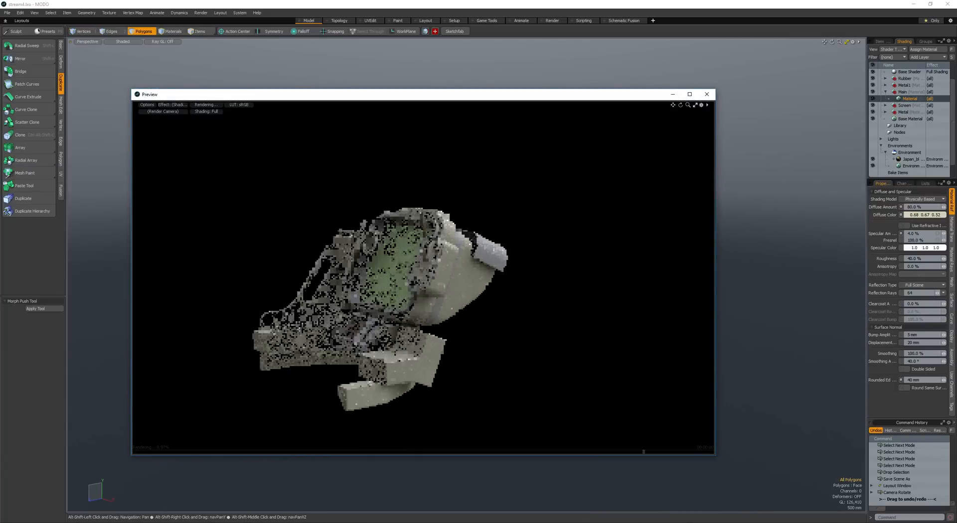
left_click_drag(369, 245, 539, 220, "alt+shift")
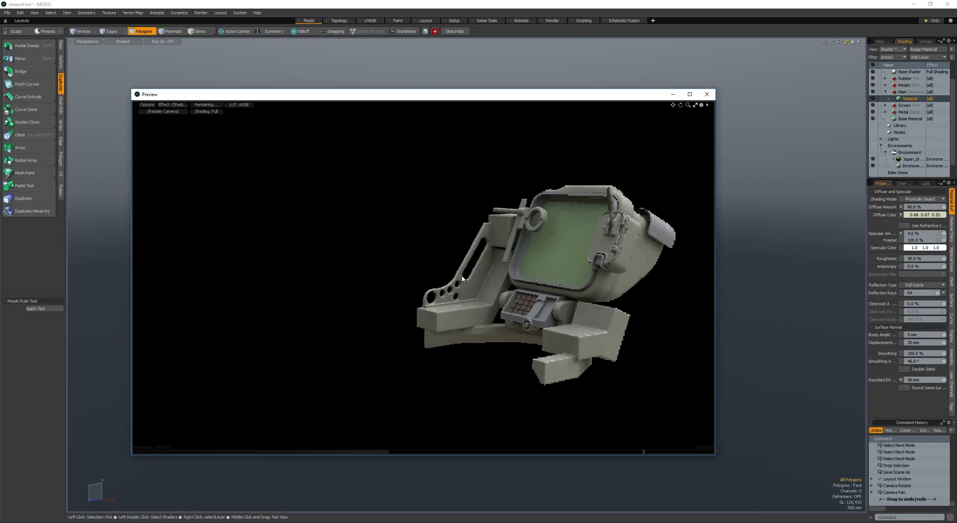
left_click_drag(462, 280, 557, 348, "alt")
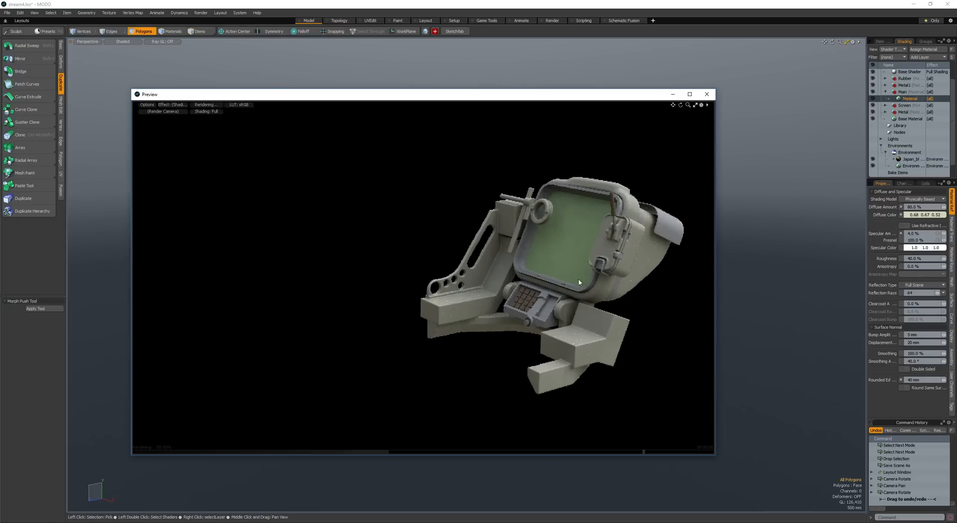
left_click_drag(507, 252, 574, 313, "alt")
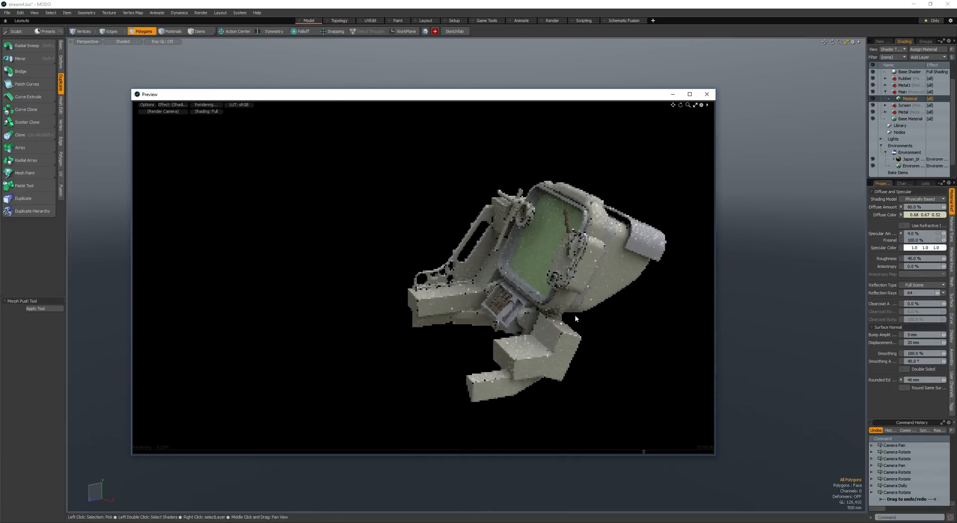
left_click_drag(507, 279, 545, 270, "alt")
left_click(706, 95)
mouse_move(545, 269)
left_mouse_down("alt+shift")
mouse_move(453, 290)
mouse_move(530, 300)
left_mouse_up("alt+shift")
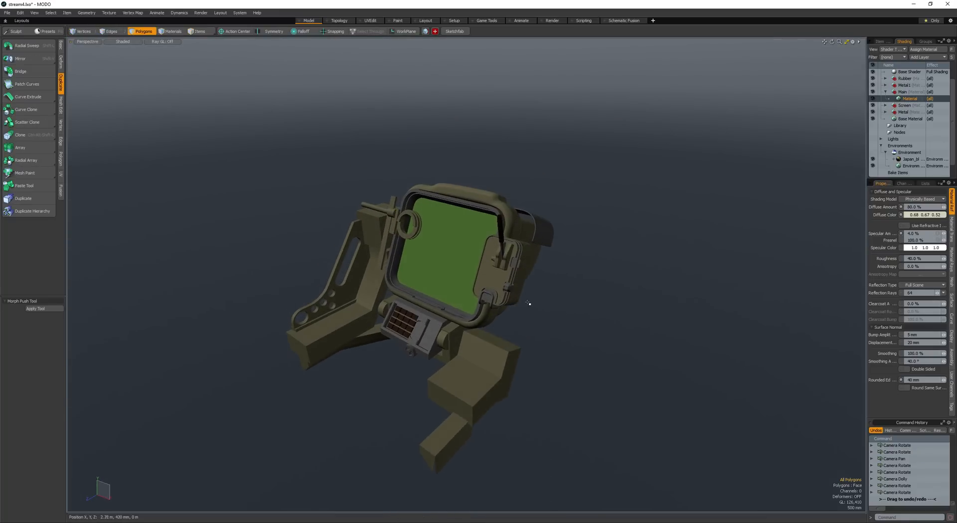
left_click(490, 353)
double_click(490, 352)
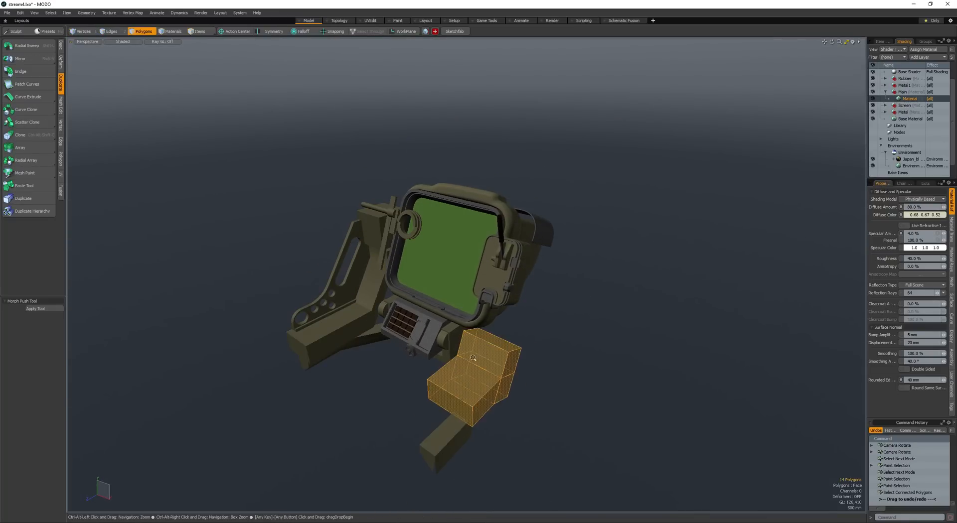
left_click_drag(489, 352, 533, 346, "alt")
scroll(532, 346, "up", 4)
left_click(534, 346)
left_click(521, 399, "shift")
left_click_drag(521, 399, 724, 247, "alt")
scroll(477, 344, "down", 4)
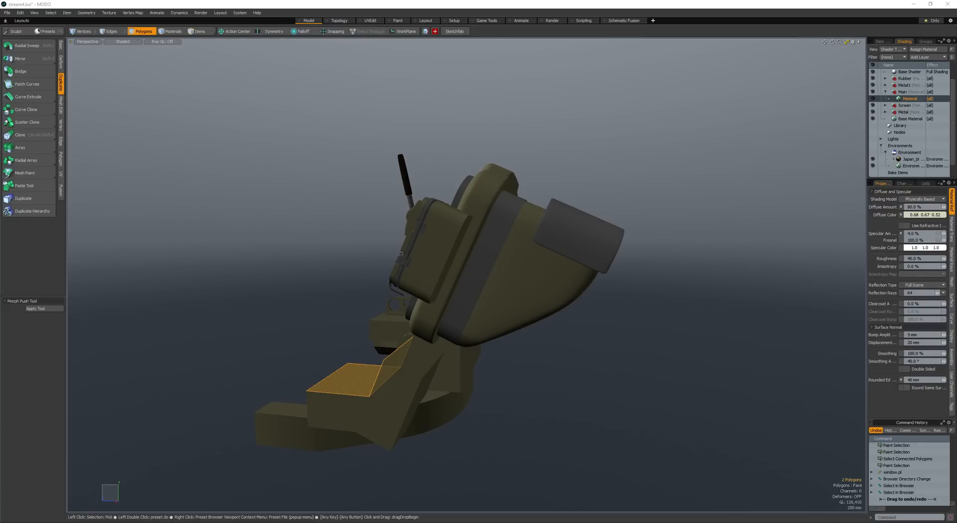
left_click_drag(603, 276, 518, 398, "alt")
key("space")
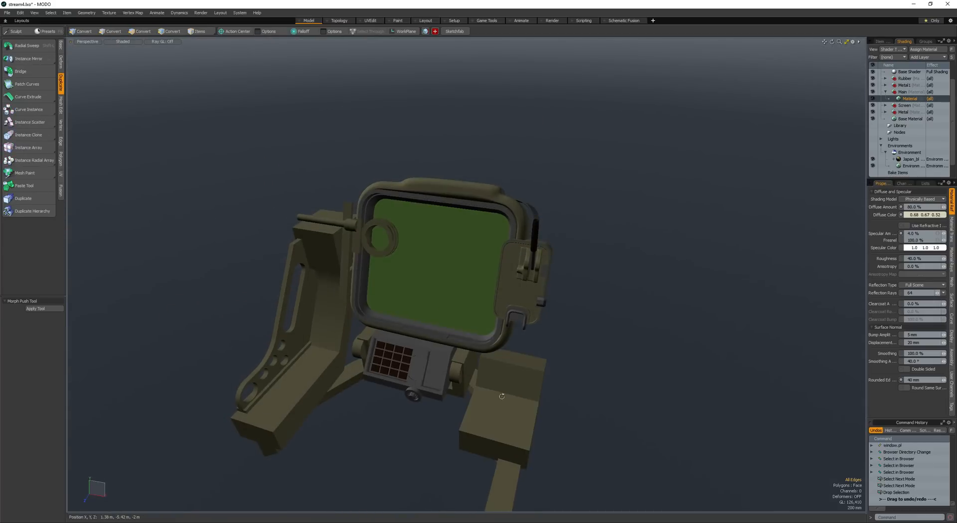
- Try loop-slicing the stepped block and scaling a copy of its flat top face across its width
key("alt+c")
key("space")
key("space")
left_click(505, 401)
key("ctrl+c")
scroll(505, 401, "up", 4)
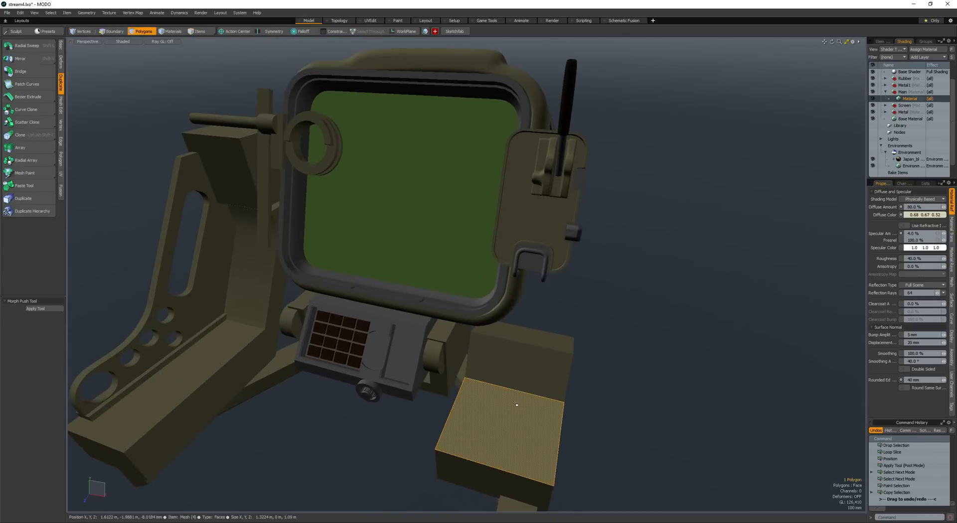
key("y")
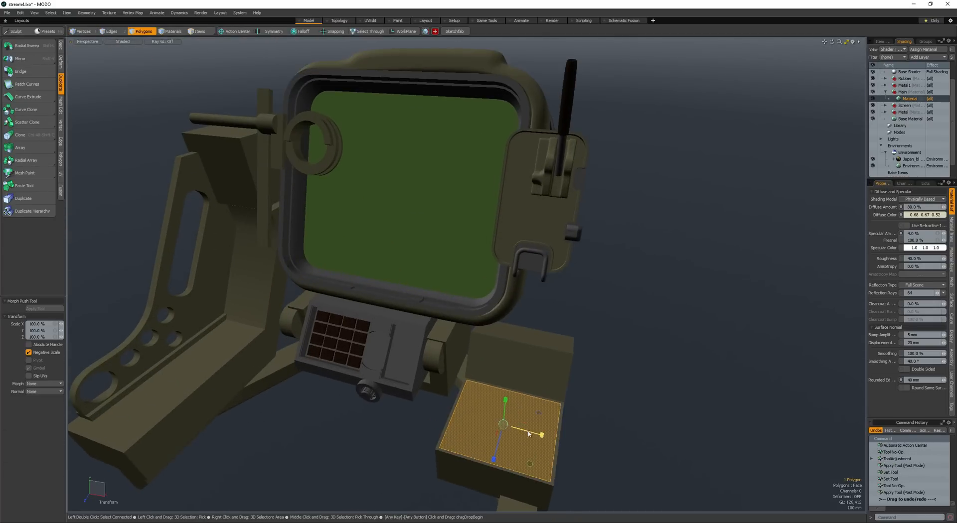
left_click_drag(530, 434, 307, 423)
key("space")
- Round the front corner edges of the stepped block with a 265 mm edge bevel
left_click(483, 437)
key("space")
key("space")
left_click(551, 449)
left_click(385, 449, "shift")
key("b")
scroll(449, 447, "up", 4)
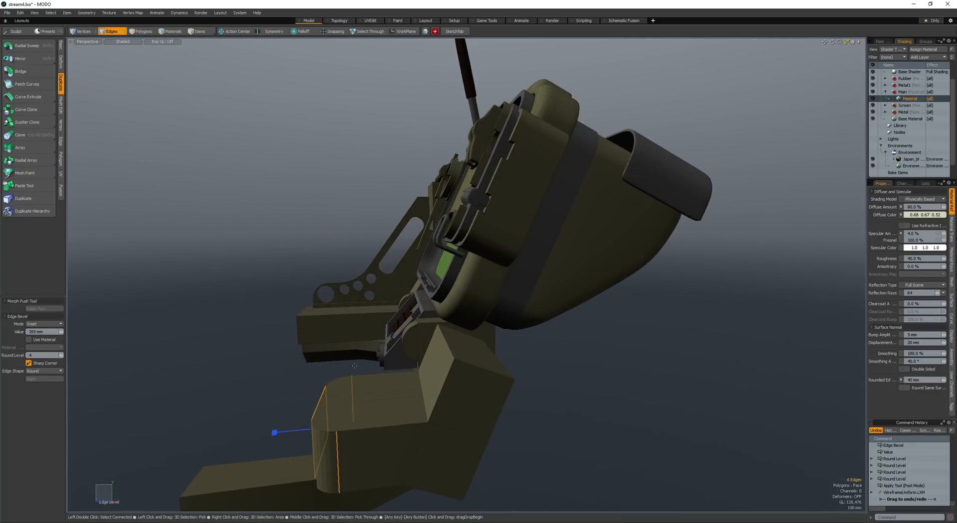
left_click_drag(355, 366, 519, 379, "alt")
- Round the upper corner edges of the stepped block's sloped back with an edge bevel
key("space")
left_click(616, 324)
left_click_drag(615, 324, 542, 277, "alt")
key("b")
key("space")
key("space")
left_click_drag(518, 364, 549, 334)
left_click_drag(550, 334, 543, 314, "alt")
- Round the crease between the stepped block's flat top and its sloped back with an edge bevel
key("space")
key("space")
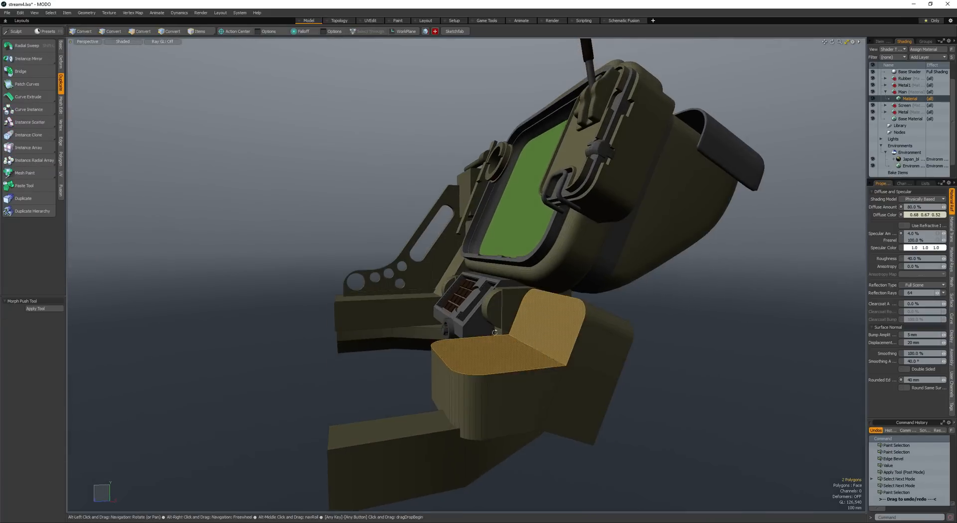
left_click(536, 356)
key("b")
mouse_move(536, 356)
left_mouse_down()
mouse_move(556, 356)
mouse_move(535, 344)
mouse_move(550, 324)
mouse_move(543, 344)
left_mouse_up()
key("space")
key("space")
- Select the continuous flat, curved and sloped top faces of the stepped block and inset them with a polygon bevel
left_click(511, 373)
left_click_drag(517, 380, 563, 351, "shift")
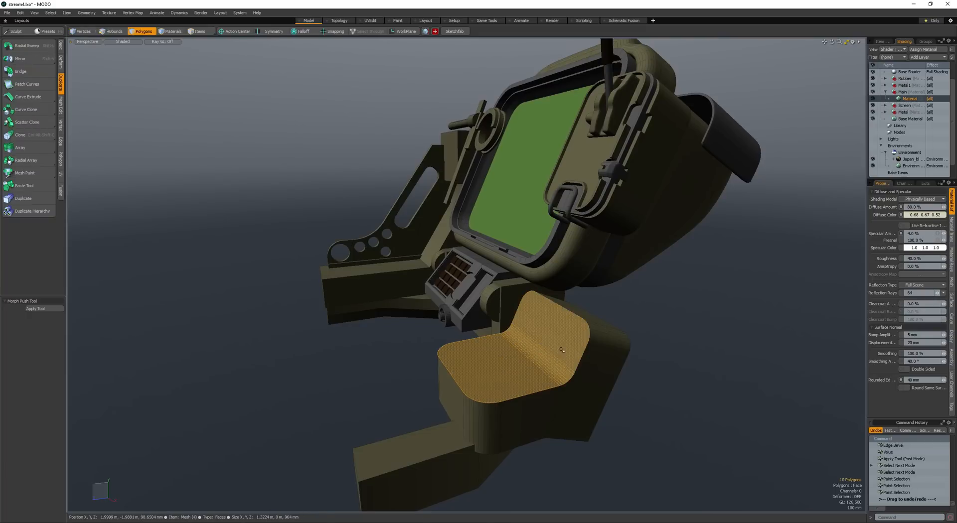
key("b")
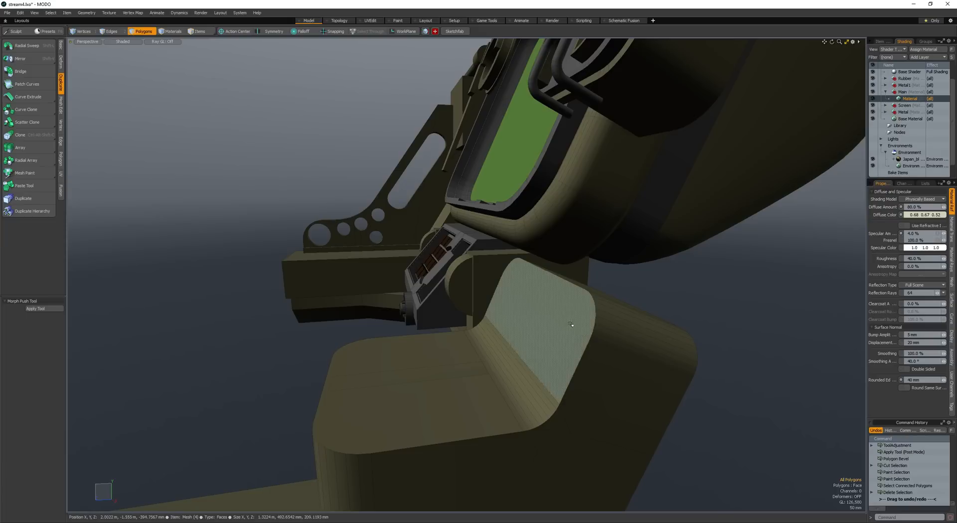
- Paste the inset top faces onto the stepped block and thicken them into a raised pad
key("ctrl+v")
key("shift+f")
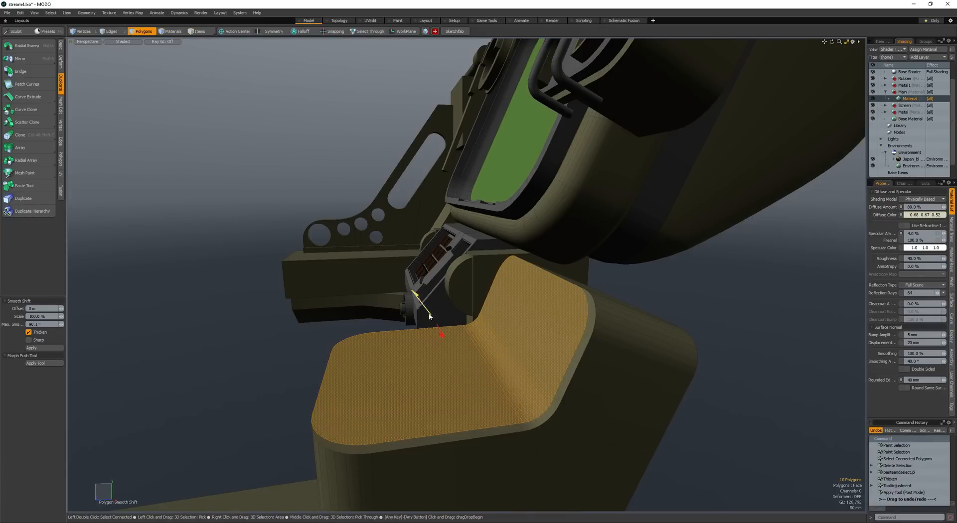
left_click_drag(426, 311, 460, 327)
key("space")
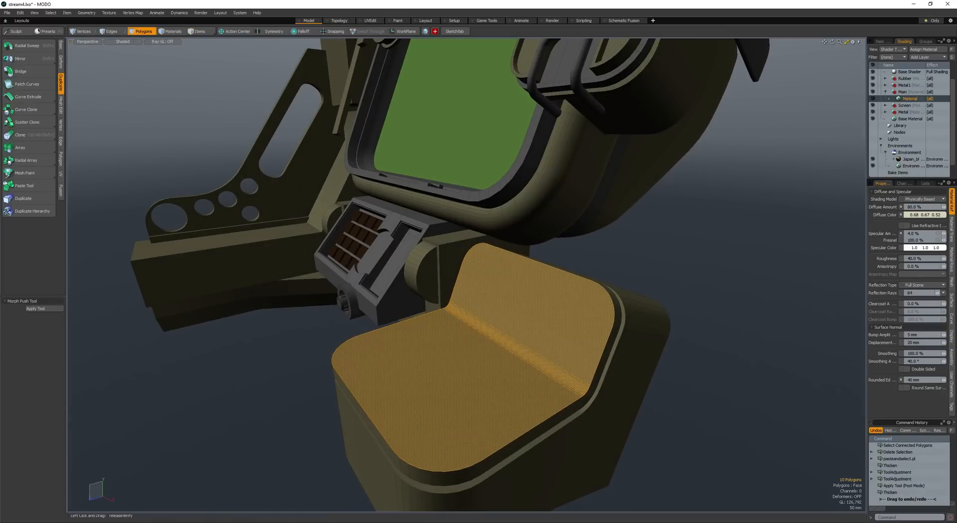
- Add a cube on the stepped block's pad and move it over the crease
left_click_drag(349, 229, 493, 276, "alt")
scroll(293, 309, "down", 4)
left_click(293, 310)
key("F4")
key("F4")
scroll(466, 291, "up", 4)
key("c")
mouse_move(436, 266)
left_mouse_down()
mouse_move(529, 320)
mouse_move(461, 294)
mouse_move(553, 281)
mouse_move(425, 269)
mouse_move(518, 299)
mouse_move(479, 335)
left_mouse_up()
key("space")
double_click(490, 299)
key("w")
key("space")
- Select the pad's ten top faces and chamfer their border with grouped polygon bevels
left_click(512, 306)
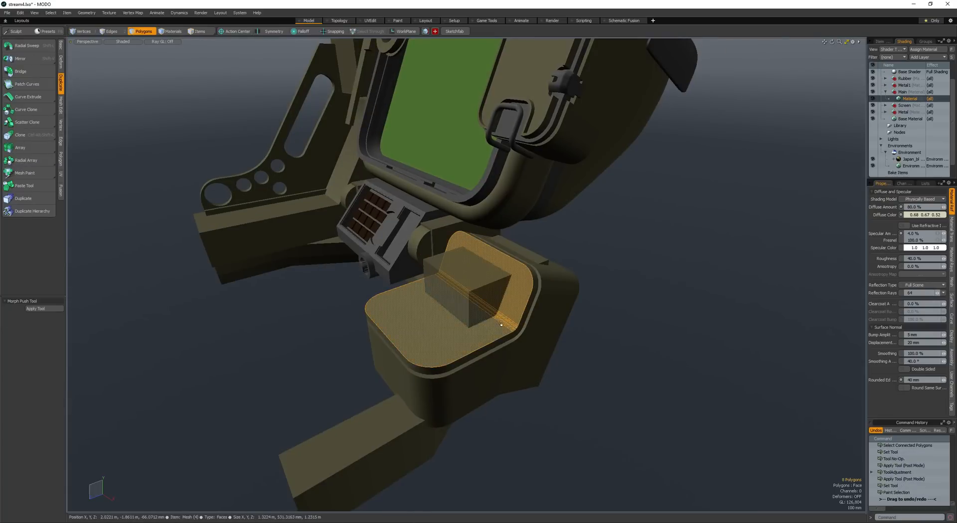
scroll(501, 325, "up", 3)
key("b")
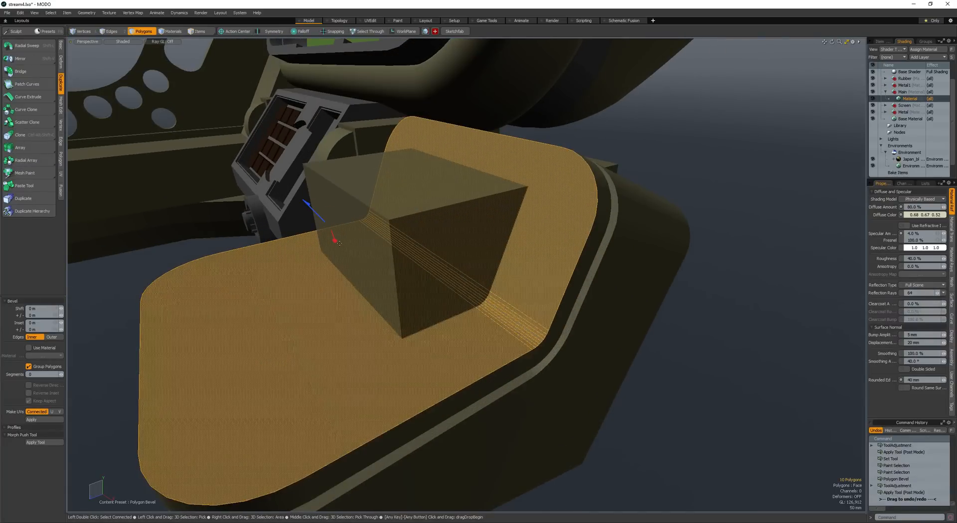
left_click_drag(336, 243, 338, 249)
scroll(389, 299, "down", 3)
left_click_drag(388, 301, 331, 273, "alt")
left_click(331, 273, "shift")
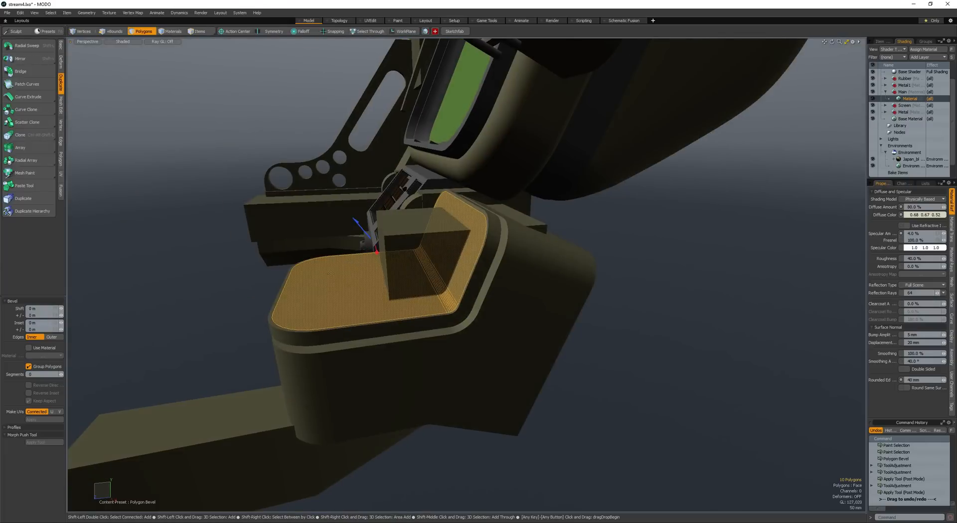
- Move the cube down into the stepped block's padded crease so it intersects both pad faces
left_click_drag(358, 225, 359, 227)
left_click_drag(360, 227, 381, 257, "alt")
key("space")
double_click(370, 263)
key("space")
- Bevel the corner edges of the cutter cube that intersects the stepped block's pad
key("space")
left_click(431, 260)
left_click_drag(439, 259, 309, 265, "alt")
left_click(474, 293, "shift")
key("b")
- Select the whole bevelled cutter cube and scale it over the pad's crease
key("space")
- Subtract the bevelled cutter cube from the pad to open a chamfered cutout across the crease
key("space")
double_click(433, 288)
key("r")
left_click_drag(418, 273, 429, 273)
left_click_drag(426, 274, 491, 204, "alt")
- Select the stepped block's connected pad and give it the dark grey material
key("space")
left_click(406, 317)
key("ctrl+2")
key("b")
key("space")
key("space")
double_click(382, 305)
key("ctrl+shift+b")
scroll(382, 349, "down", 3)
key("alt+w")
scroll(294, 365, "down", 2)
double_click(376, 316)
key("space")
left_click(451, 184)
key("space")
key("shift+m")
left_click(450, 184)
scroll(491, 204, "down", 1)
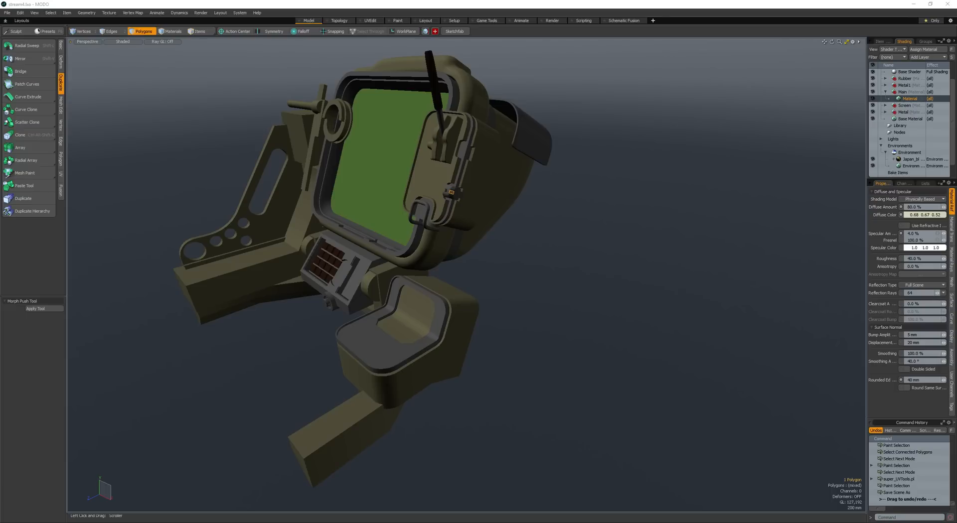
- Add a new cube near the stepped block's pad cutout
mouse_move(585, 167)
left_mouse_down("alt")
mouse_move(363, 242)
mouse_move(573, 260)
mouse_move(515, 321)
mouse_move(510, 304)
mouse_move(445, 282)
mouse_move(433, 254)
mouse_move(448, 284)
mouse_move(487, 284)
mouse_move(483, 272)
left_mouse_up("alt")
key("shift+b")
scroll(504, 308, "up", 4)
key("space")
double_click(507, 304)
key("w")
key("space")
key("space")
key("space")
key("space")
- Scale the new cube down and move it over the pad cutout
double_click(486, 284)
key("r")
left_click_drag(483, 271, 535, 233, "alt")
key("w")
left_click_drag(535, 233, 551, 227, "alt")
key("r")
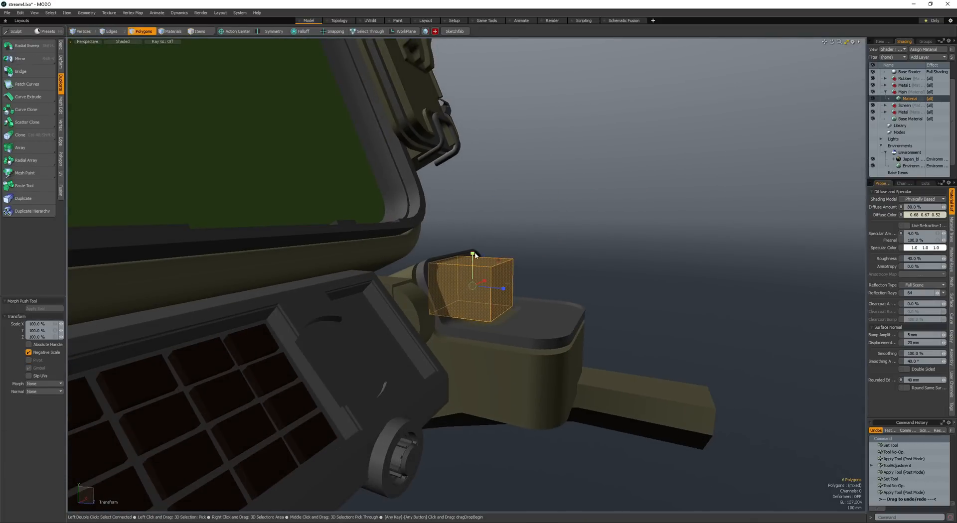
- Adjust the cube's height and seat it inside the chamfered pad cutout
left_click_drag(477, 253, 403, 232, "alt")
key("w")
left_click_drag(402, 232, 413, 275)
key("space")
key("r")
key("w")
left_click_drag(412, 275, 508, 309)
- Loop slice the cube in the cutout once and bevel the new edge loop into two parallel loops
key("space")
key("alt+c")
left_click(473, 283)
key("space")
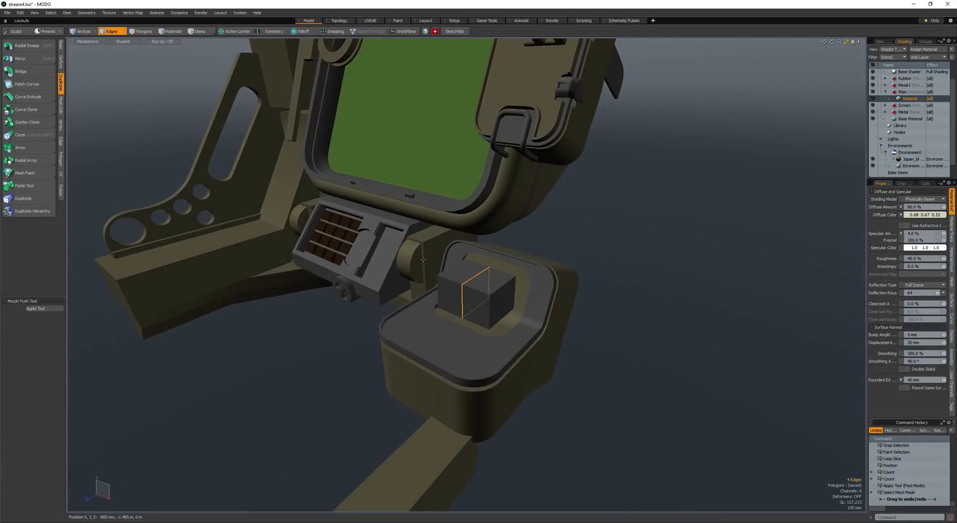
key("b")
left_click_drag(474, 283, 485, 283)
key("space")
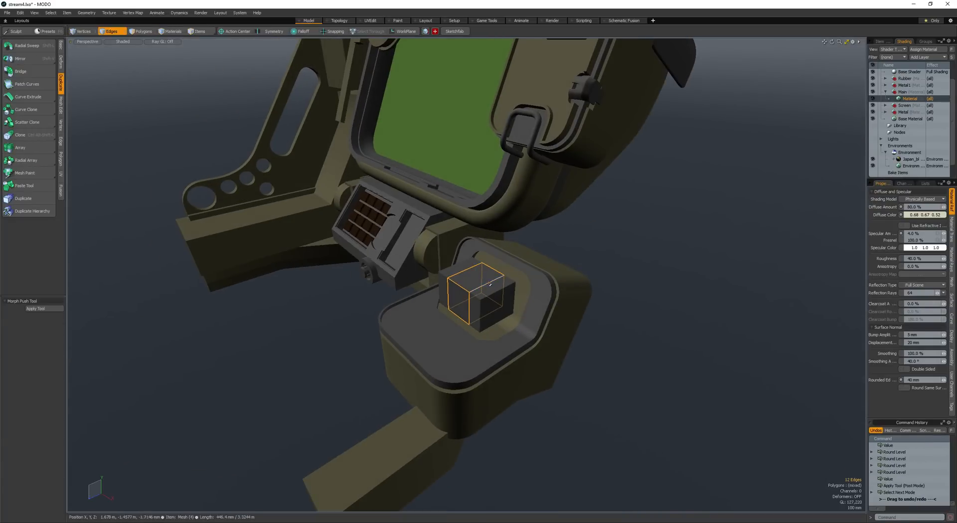
- Add a crosswise loop slice to the cube in the pad cutout
left_click(498, 291)
key("alt+c")
key("space")
key("space")
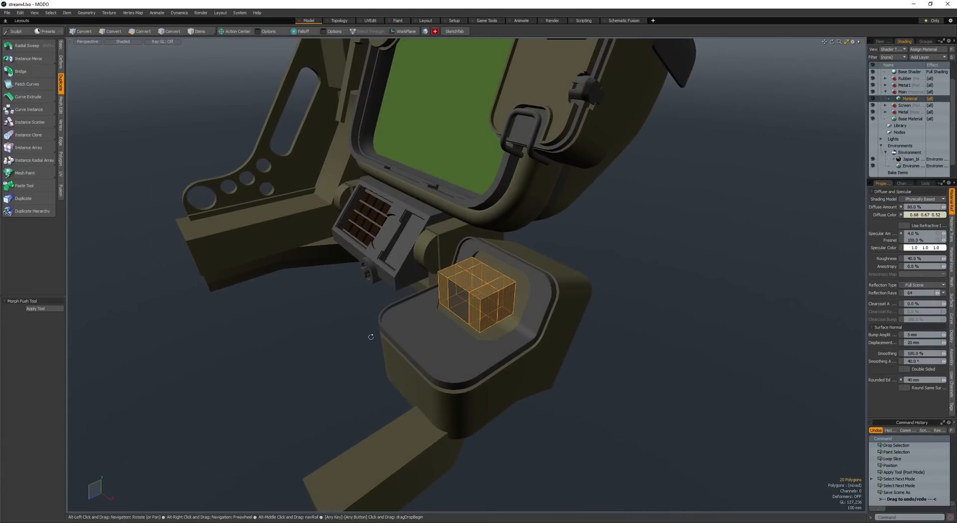
left_click_drag(210, 438, 168, 478, "alt")
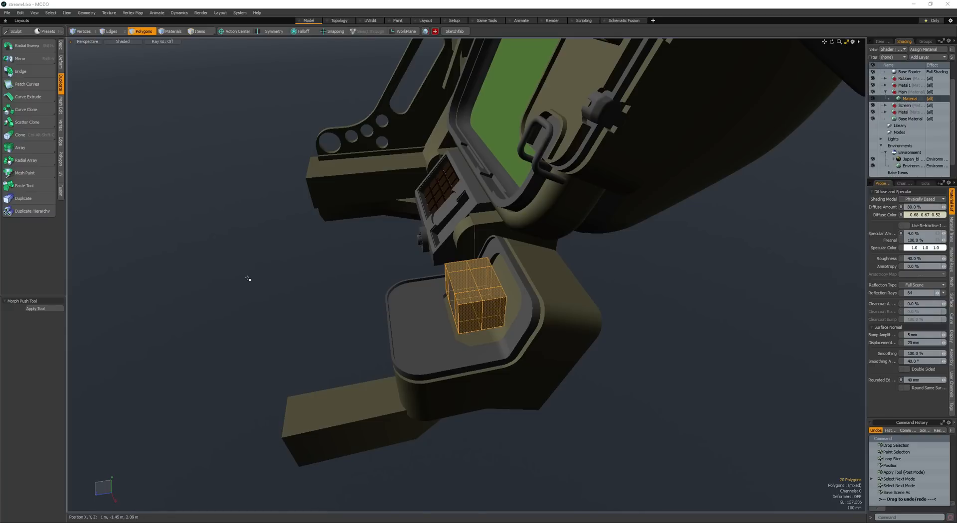
- Select the cube's top face strips and bevel them to form two raised ridges beside a central channel
left_click_drag(248, 279, 395, 309, "alt")
scroll(432, 319, "up", 5)
double_click(510, 287, "shift")
scroll(531, 277, "down", 3)
mouse_move(558, 267)
left_mouse_down("alt")
mouse_move(532, 276)
mouse_move(551, 255)
left_mouse_up("alt")
scroll(543, 255, "up", 3)
left_click_drag(491, 251, 520, 205)
scroll(571, 246, "down", 2)
key("b")
key("space")
key("space")
key("space")
- Select the top edges of both ridges and bevel them with several round levels into rounded tops
left_click(479, 230)
left_click_drag(492, 234, 596, 237, "alt")
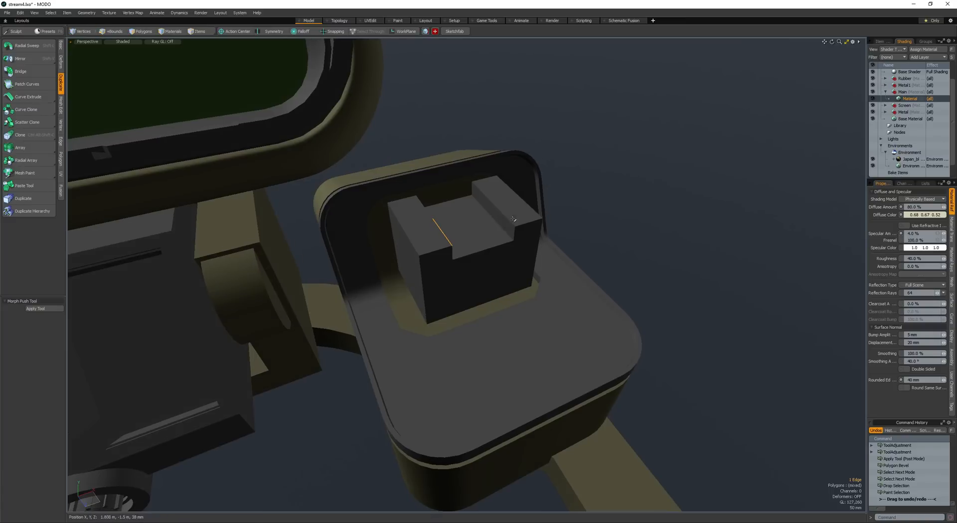
left_click(535, 193, "ctrl")
scroll(419, 241, "up", 2)
left_click_drag(421, 242, 293, 260, "alt")
key("b")
scroll(480, 232, "down", 3)
scroll(381, 234, "up", 1, "shift")
- Select the entire ridged block and reposition it in the pad cutout
key("space")
key("space")
double_click(469, 281)
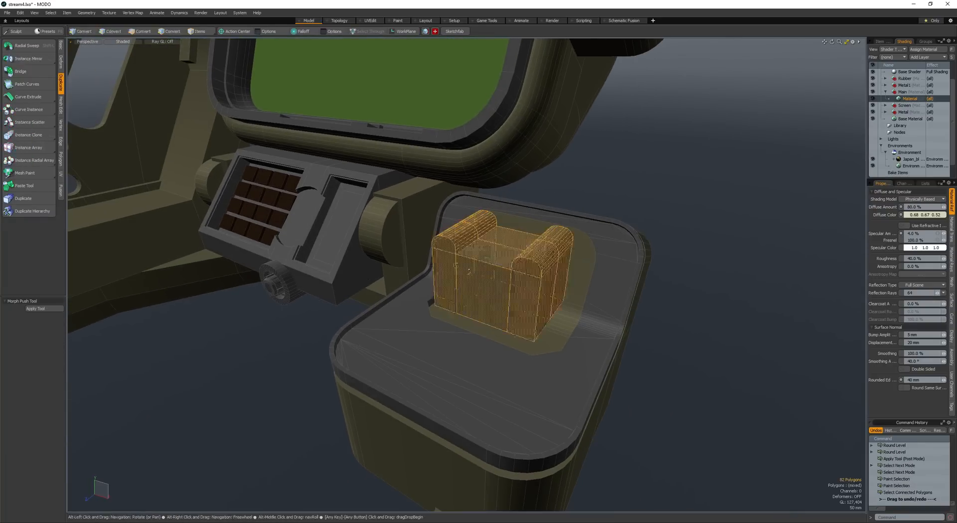
left_click_drag(471, 280, 514, 294, "alt")
key("e")
key("w")
- Clear the polygon selection and save the scene
key("space")
key("space")
left_click_drag(514, 294, 479, 319, "ctrl+alt")
key("alt+w")
key("alt+w")
key("space")
key("space")
left_click(387, 301)
key("ctrl+s")
- Set the specular amount of the Metal material to 100%
left_click_drag(479, 319, 487, 337, "alt")
key("shift+m")
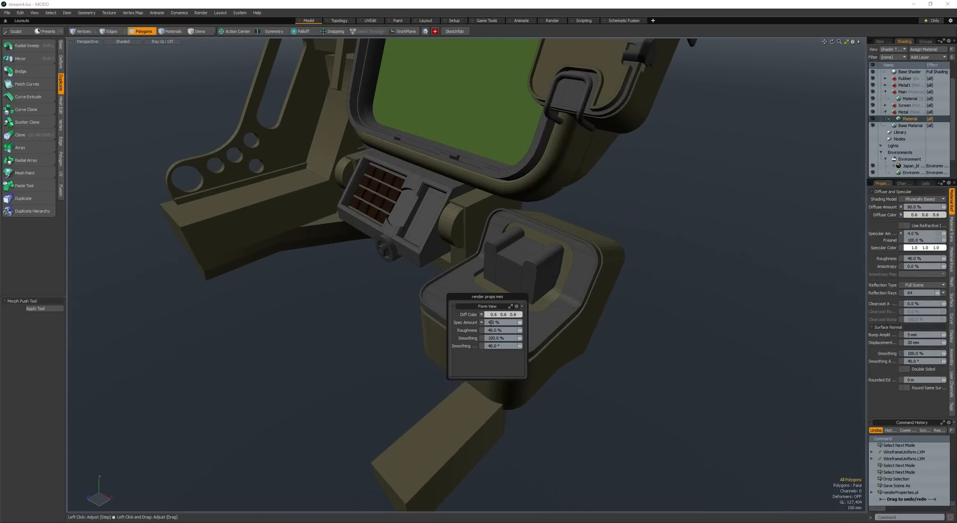
left_click(492, 323)
type("100")
key("Return")
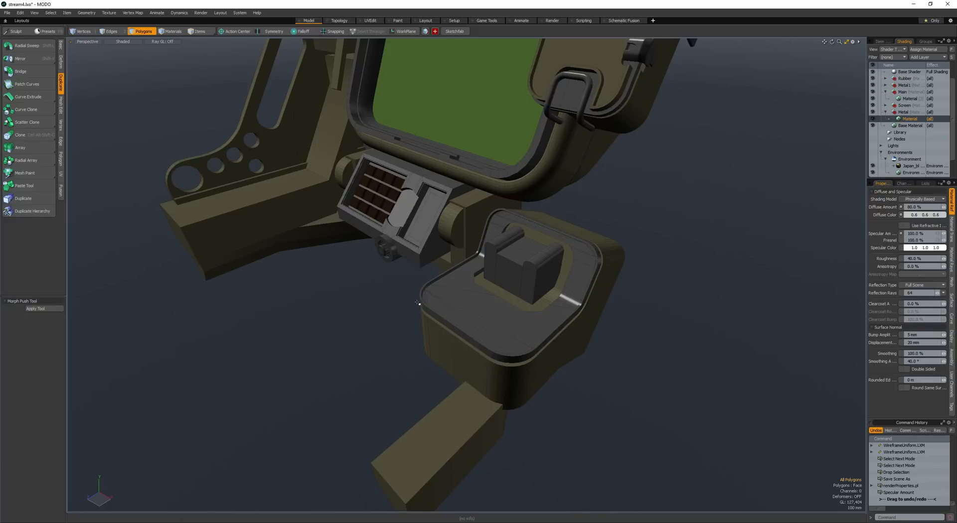
- Open a render preview of the model, examine the metal parts from several angles, and close it
mouse_move(421, 303)
left_mouse_down("alt")
mouse_move(440, 332)
mouse_move(439, 303)
left_mouse_up("alt")
scroll(440, 322, "down", 2)
key("F8")
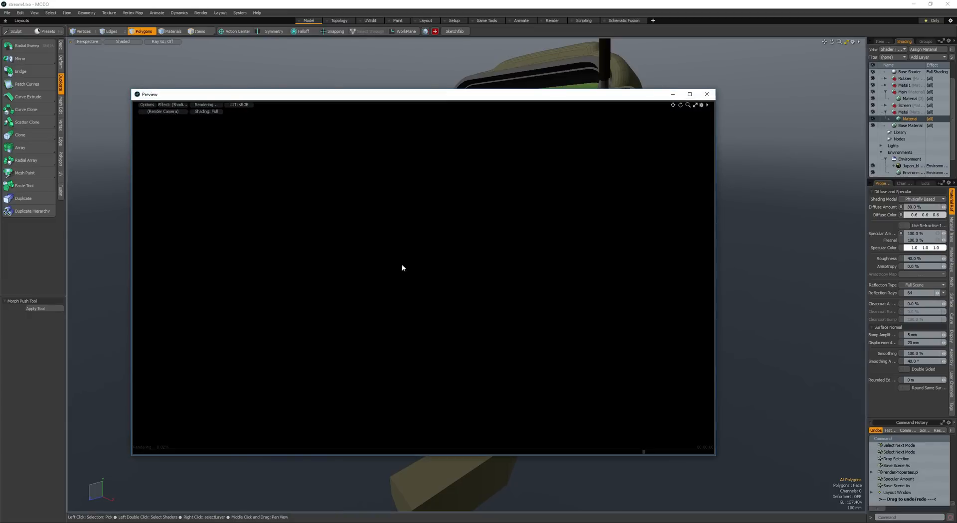
left_click_drag(554, 294, 498, 306, "alt")
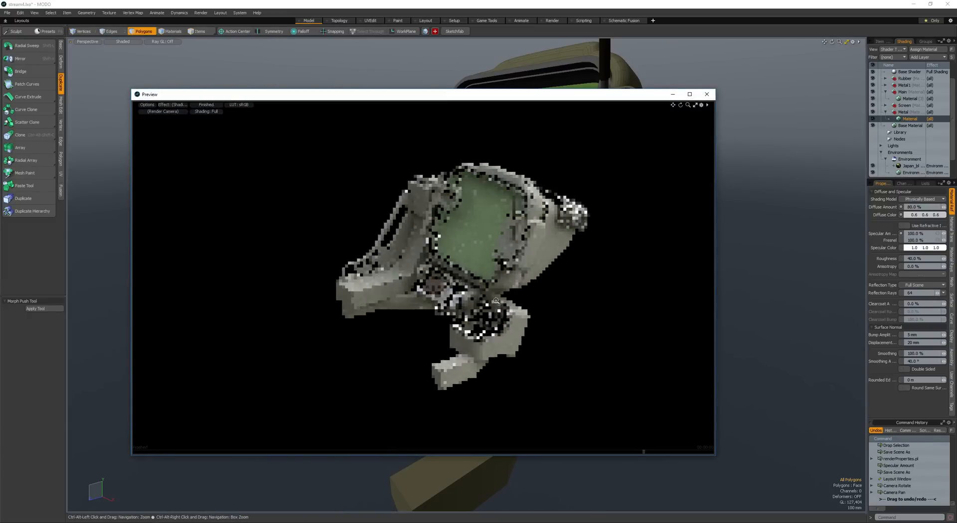
mouse_move(498, 306)
left_mouse_down("alt")
mouse_move(480, 310)
mouse_move(500, 324)
left_mouse_up("alt")
scroll(500, 324, "down", 1)
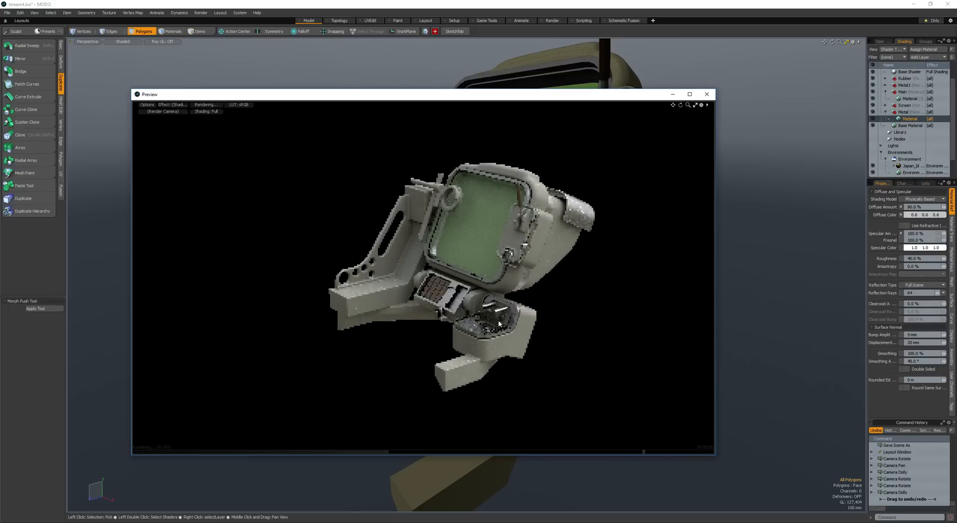
left_click_drag(436, 288, 547, 251, "alt")
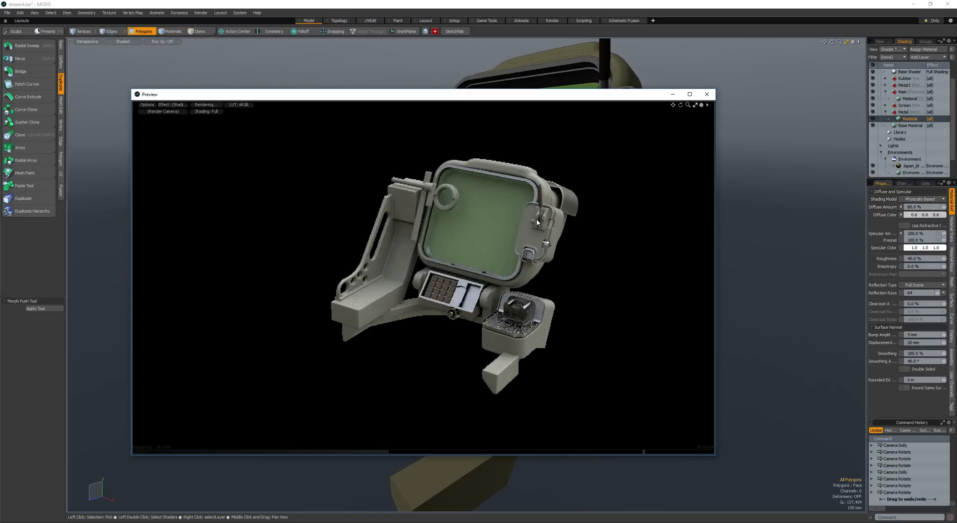
left_click_drag(399, 221, 331, 229, "alt")
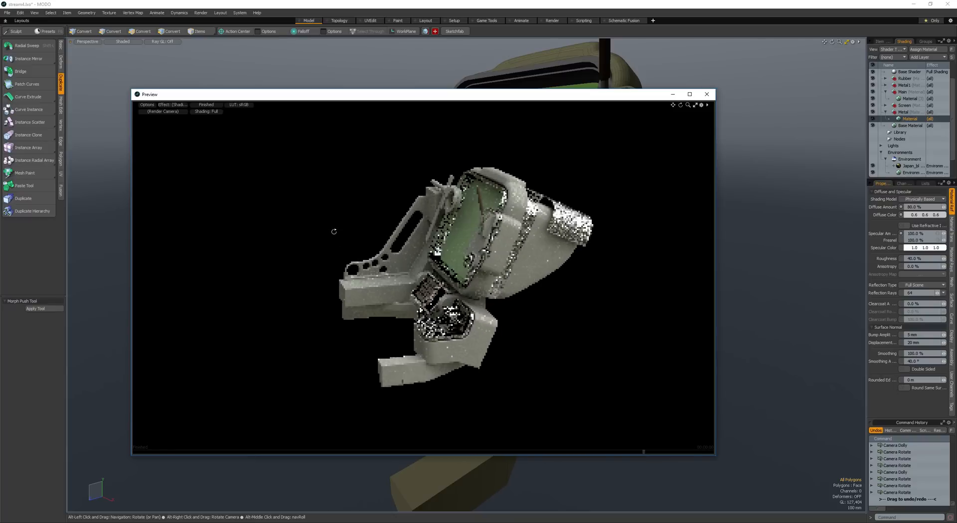
left_click_drag(577, 216, 506, 343, "alt")
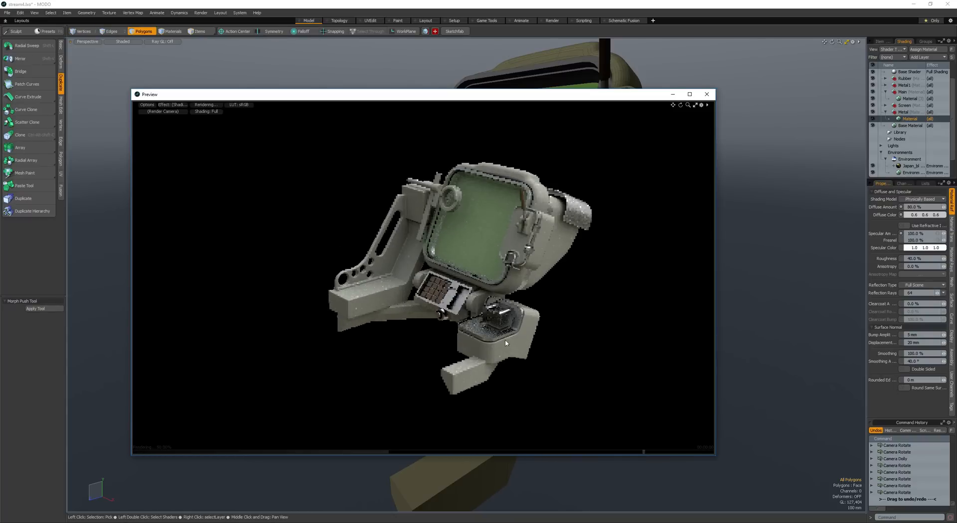
left_click_drag(432, 360, 604, 141, "alt")
left_click(707, 95)
- Add another cube to the model and select all of its polygons
left_click_drag(478, 221, 540, 227, "alt")
scroll(518, 225, "up", 4)
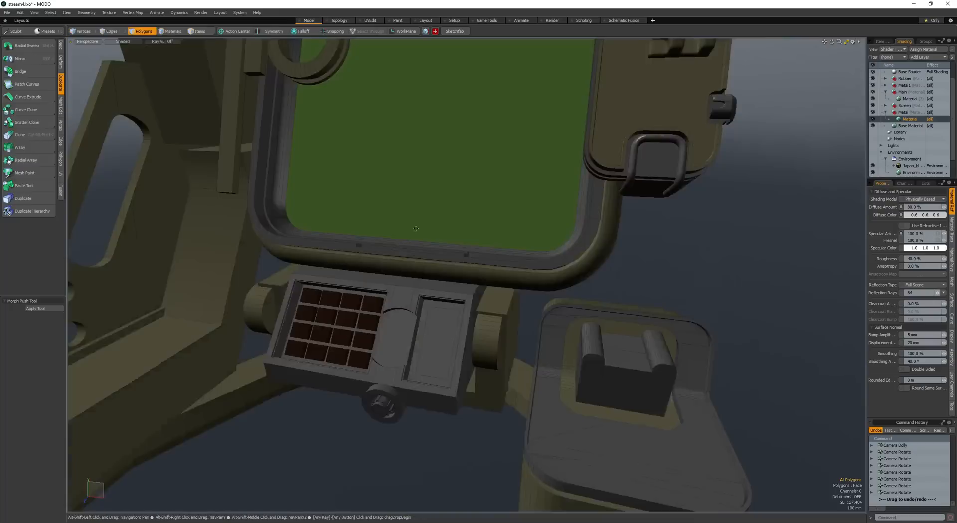
scroll(498, 224, "down", 5)
key("space")
key("space")
left_click_drag(369, 194, 464, 319, "alt")
key("c")
- Move the new cube against the upright arm beside the perforated side bracket
key("space")
double_click(433, 254)
key("w")
left_click_drag(464, 315, 437, 290)
key("shift+a")
scroll(443, 243, "down", 5)
left_click_drag(446, 252, 431, 279, "alt")
key("w")
- Stretch the cube vertically into a tall block, lower it along the upright arm, and save the scene
key("space")
key("r")
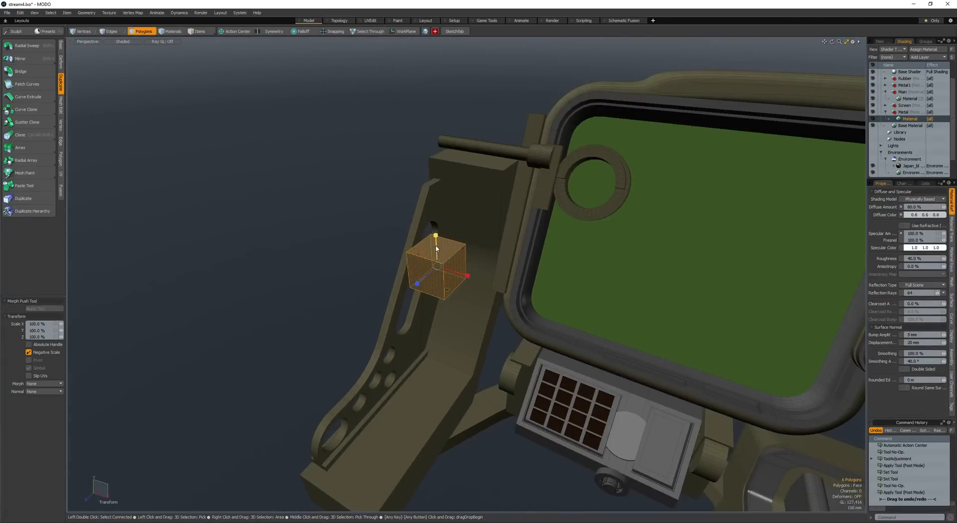
left_click_drag(436, 230, 454, 106)
key("space")
key("w")
left_click_drag(428, 319, 438, 379)
key("space")
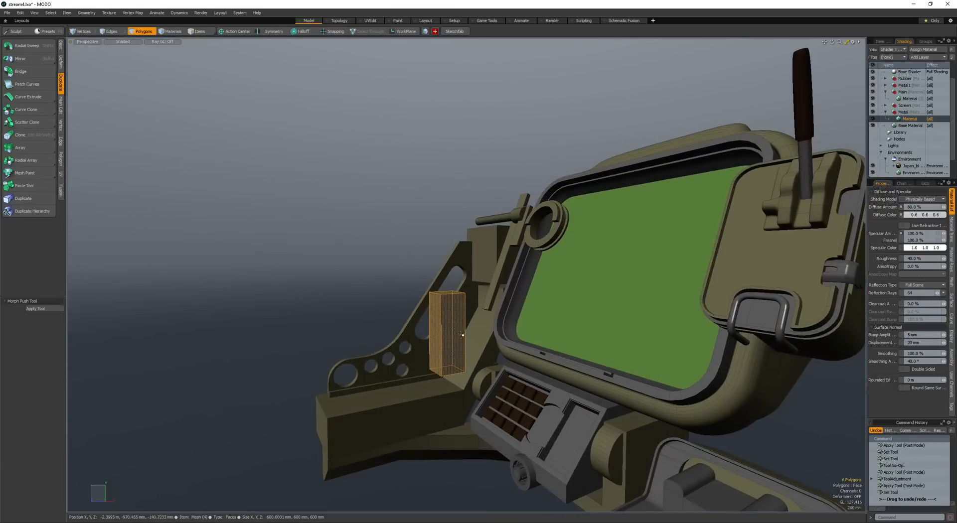
key("ctrl+s")
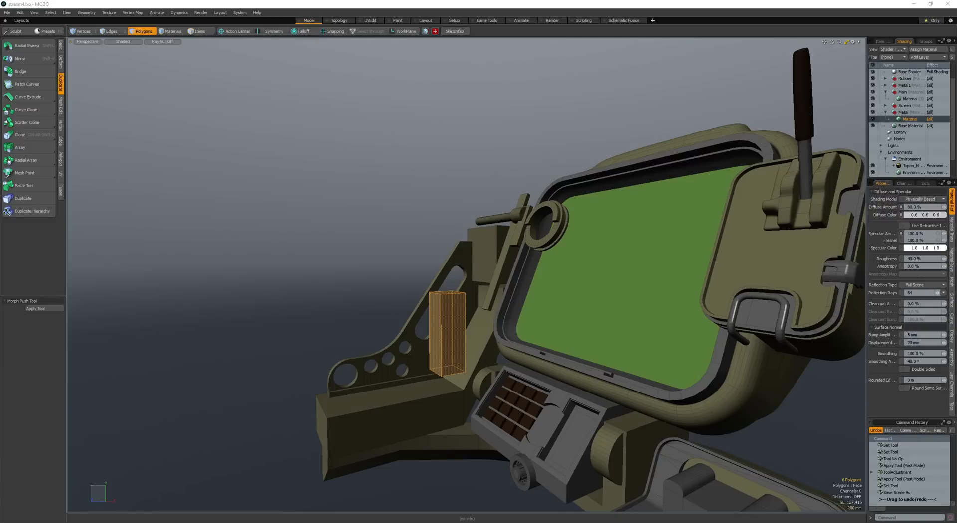
- Scale the tall block's depth down to make a thin plate on the upright arm
left_click_drag(461, 304, 485, 335, "alt")
scroll(483, 336, "up", 5)
left_click_drag(390, 250, 449, 227, "alt")
scroll(462, 221, "down", 5)
key("r")
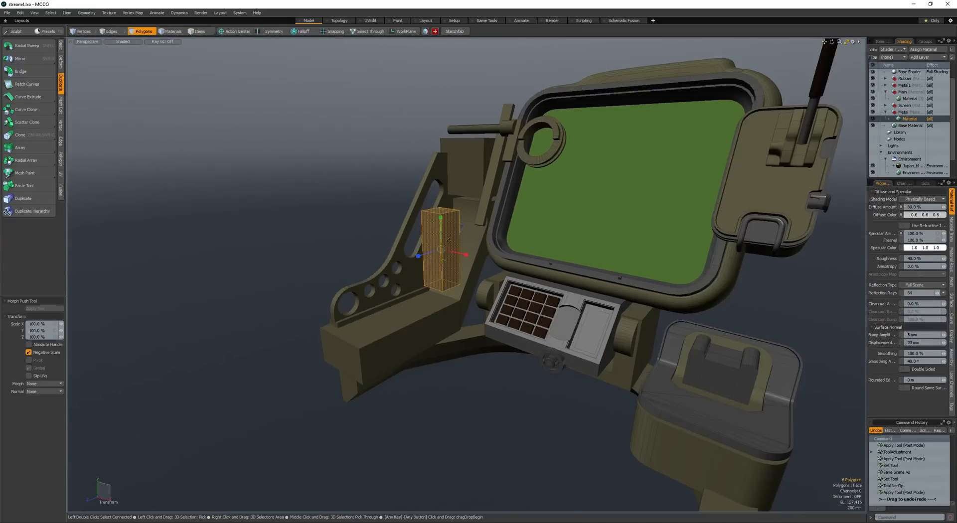
left_click_drag(418, 256, 468, 286)
- Loop slice the thin plate horizontally at 30% of its height
scroll(455, 315, "up", 5)
scroll(455, 315, "down", 3)
key("space")
key("space")
key("space")
key("space")
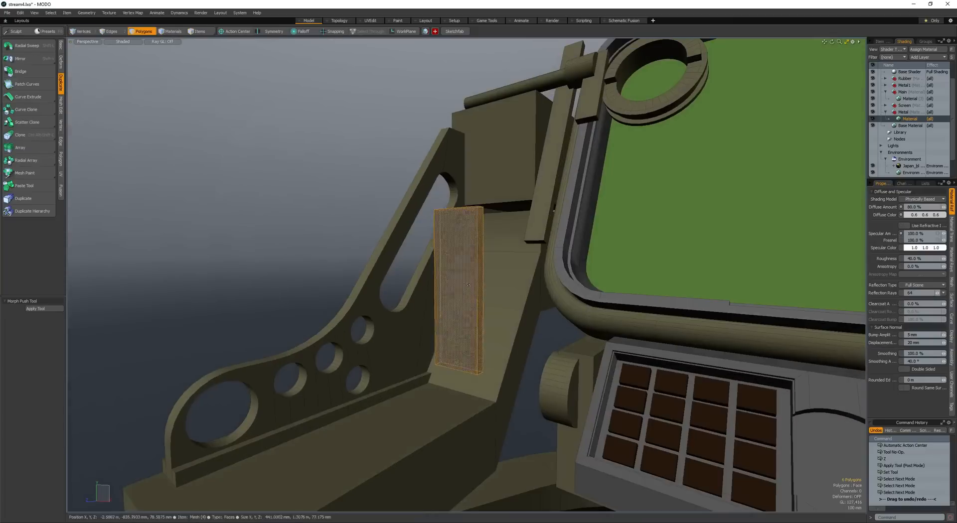
key("space")
key("alt+c")
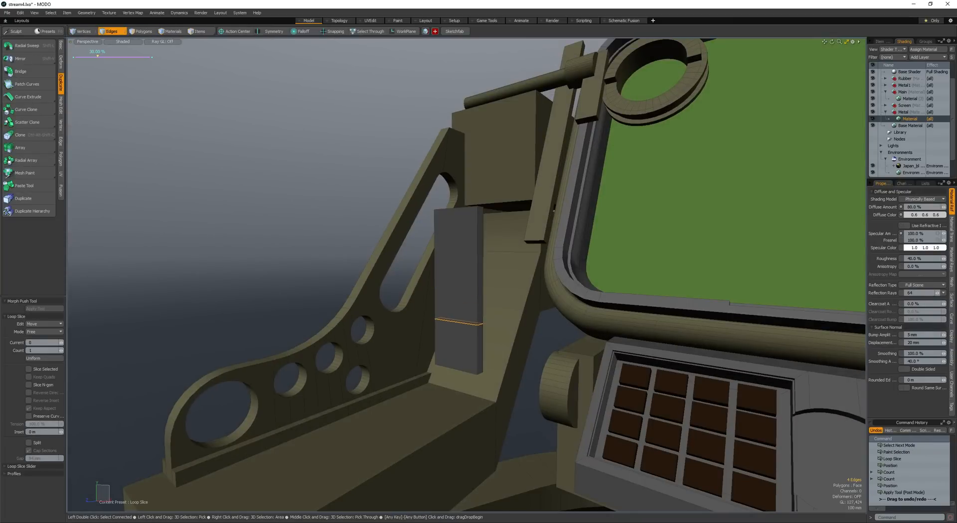
- Bevel the sliced edge loop into a narrow strip and bevel the strip's front face outward 115 mm as a ledge
key("b")
mouse_move(445, 323)
left_mouse_down()
mouse_move(457, 324)
mouse_move(435, 326)
left_mouse_up()
key("space")
key("space")
left_click(457, 324)
key("b")
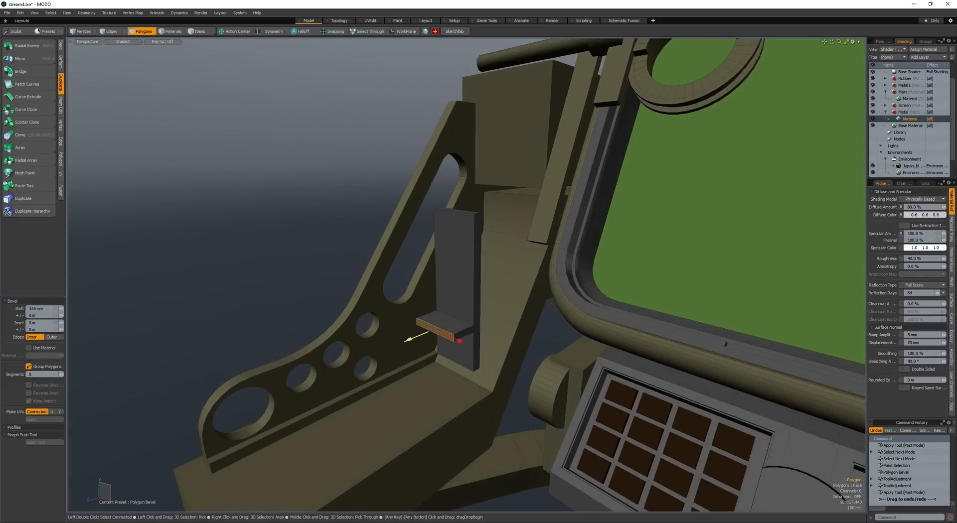
- Bevel the ledge's side faces outward to make it wider than the plate
key("space")
key("space")
right_click_drag(457, 348, 458, 349)
left_click_drag(459, 349, 457, 385, "alt")
key("b")
key("space")
- Position a vertical cylinder over the front of the ledge and scale it uniformly to 103%
left_click_drag(460, 339, 424, 336, "alt")
key("space")
key("space")
double_click(413, 304)
key("w")
key("r")
key("space")
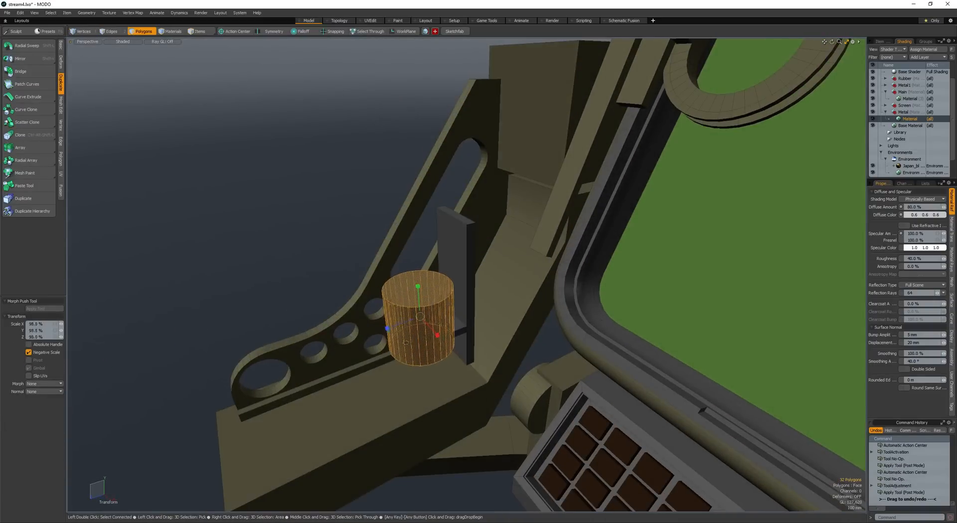
key("w")
left_click_drag(389, 301, 460, 326, "alt")
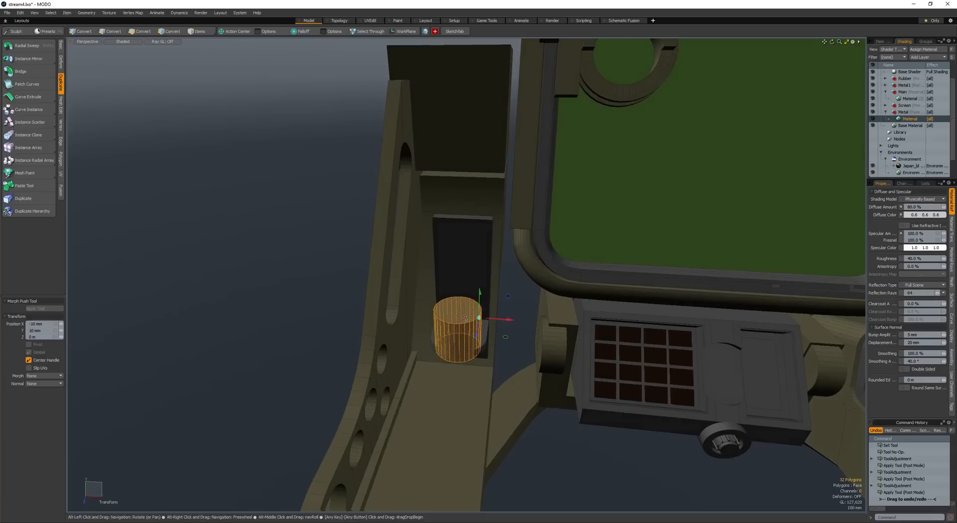
key("r")
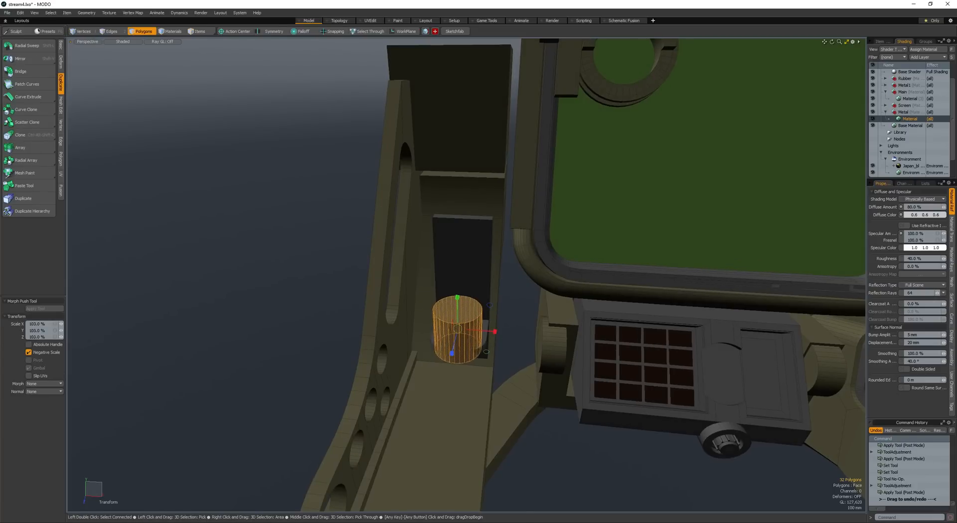
- Cut a rounded recess into the front of the ledge using the cylinder
key("space")
key("ctrl+b")
left_click_drag(466, 290, 438, 317, "alt")
- Scale the cylinder to fit the rounded recess and lower it into the ledge
double_click(452, 315)
key("r")
left_click_drag(437, 319, 417, 296, "alt")
key("space")
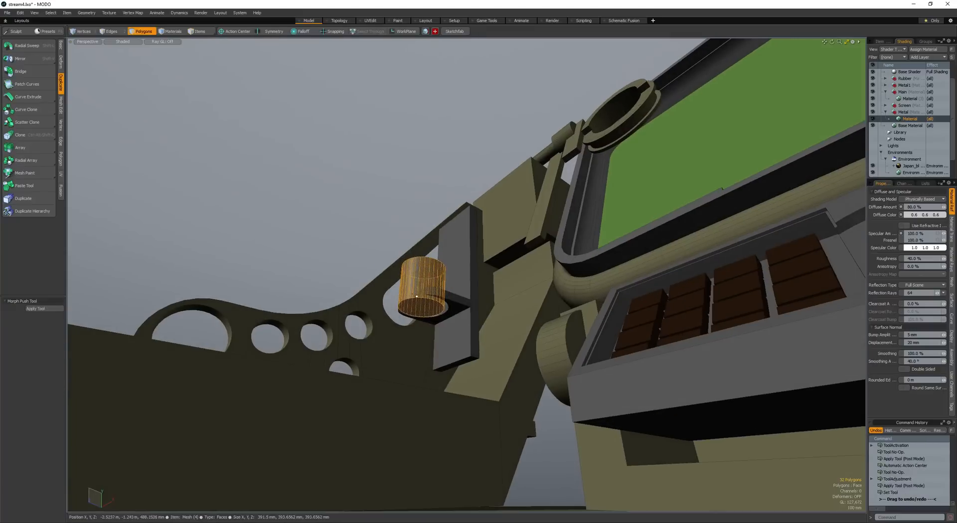
key("w")
key("space")
left_click(458, 267)
- Loop slice the upper part of the plate horizontally above the ledge
key("space")
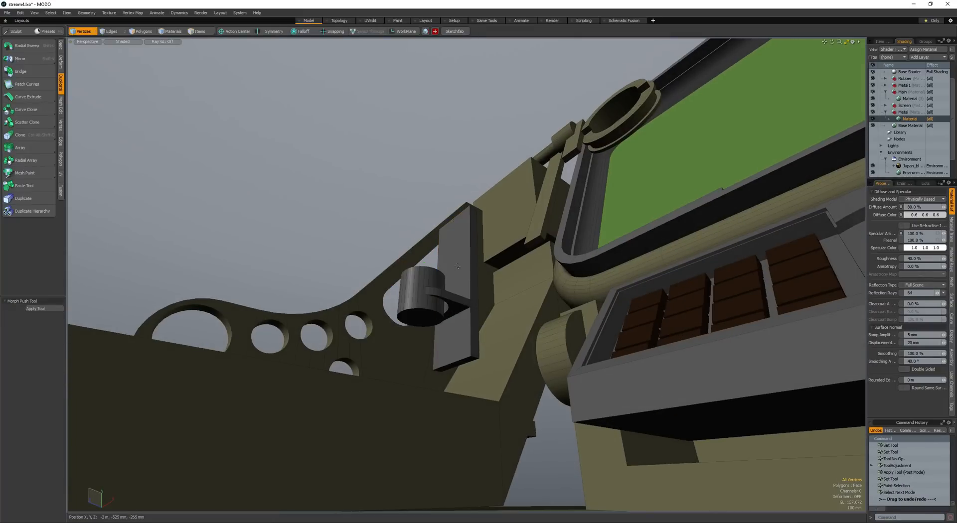
left_click(469, 262)
key("alt+c")
left_click_drag(469, 261, 486, 227)
key("space")
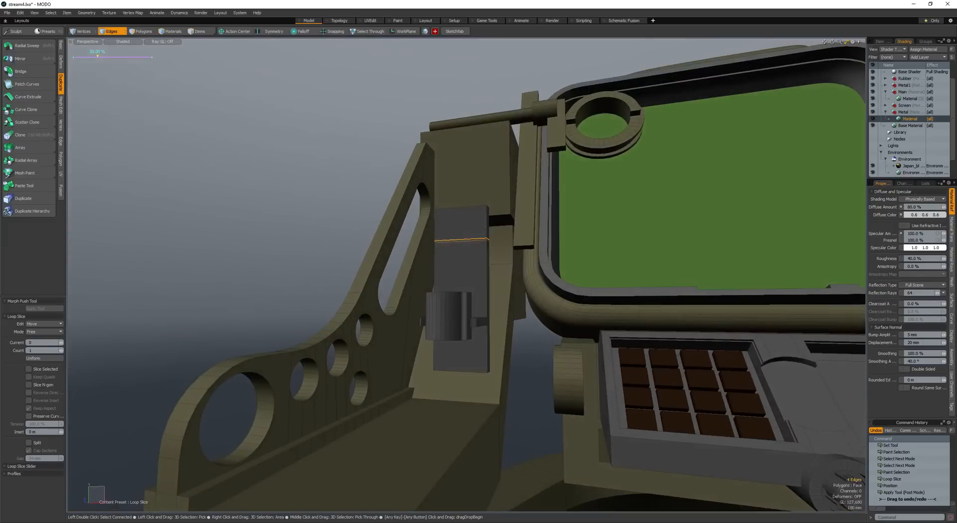
mouse_move(467, 295)
left_mouse_down("alt")
mouse_move(407, 278)
mouse_move(461, 291)
left_mouse_up("alt")
- Loop slice the plate vertically along its middle and bevel the new edges to leave narrow strips at both sides
key("space")
key("alt+c")
left_click(464, 211)
right_click(463, 219)
- Bevel the two upper side strips of the plate outward into raised flanges
key("space")
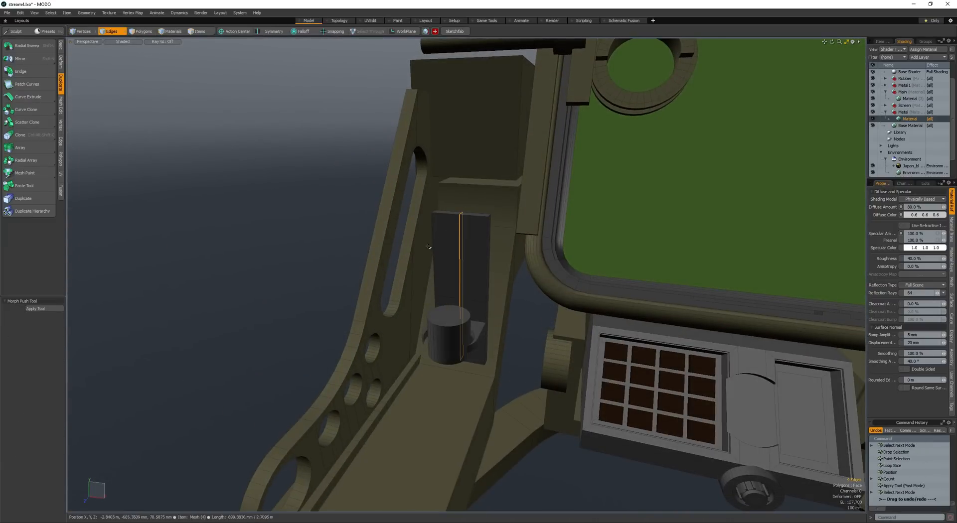
key("b")
left_click_drag(464, 229, 434, 245, "alt")
key("space")
key("space")
key("b")
key("ctrl+z")
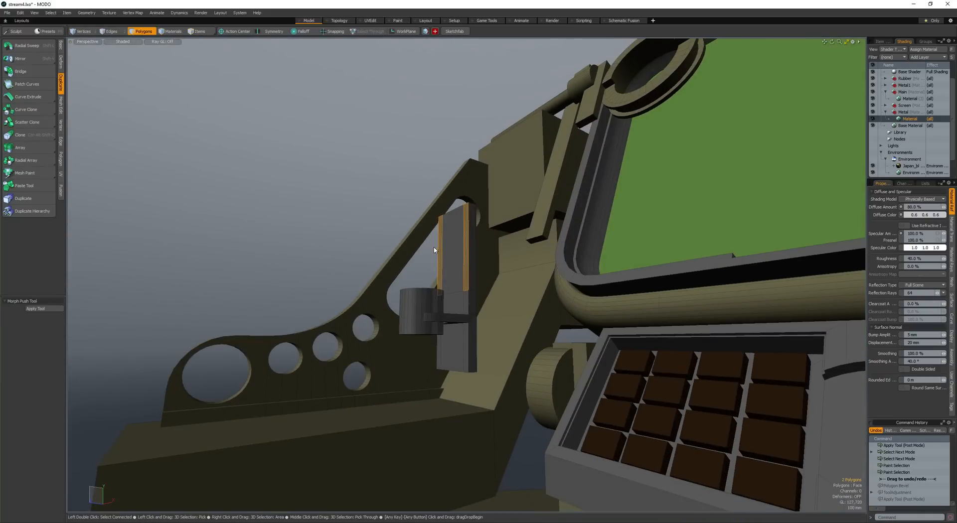
key("ctrl+shift+z")
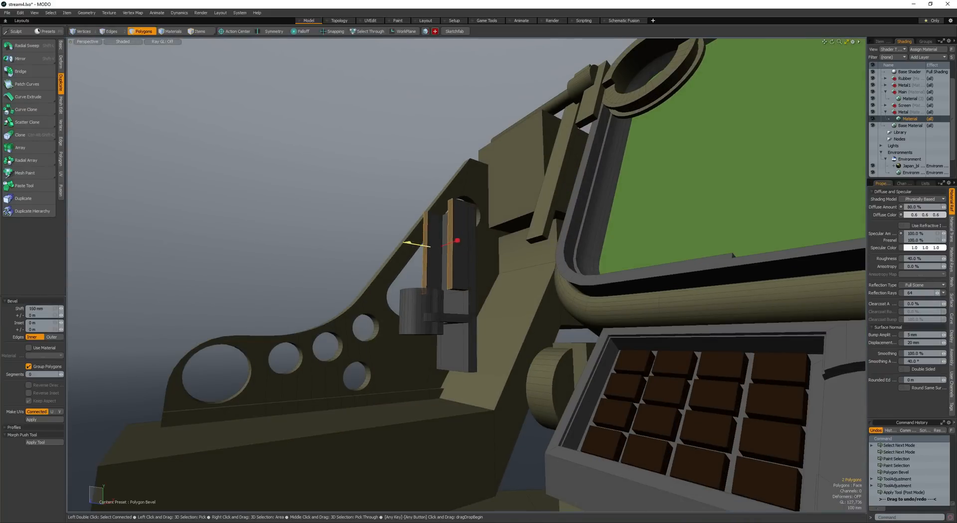
left_click_drag(439, 295, 418, 273, "alt")
key("space")
key("space")
key("space")
- Move the lower front edges of both flanges upward to slant their ends
scroll(441, 279, "up", 3)
left_click(442, 279)
left_click(393, 279, "shift")
scroll(393, 279, "down", 4)
key("w")
key("space")
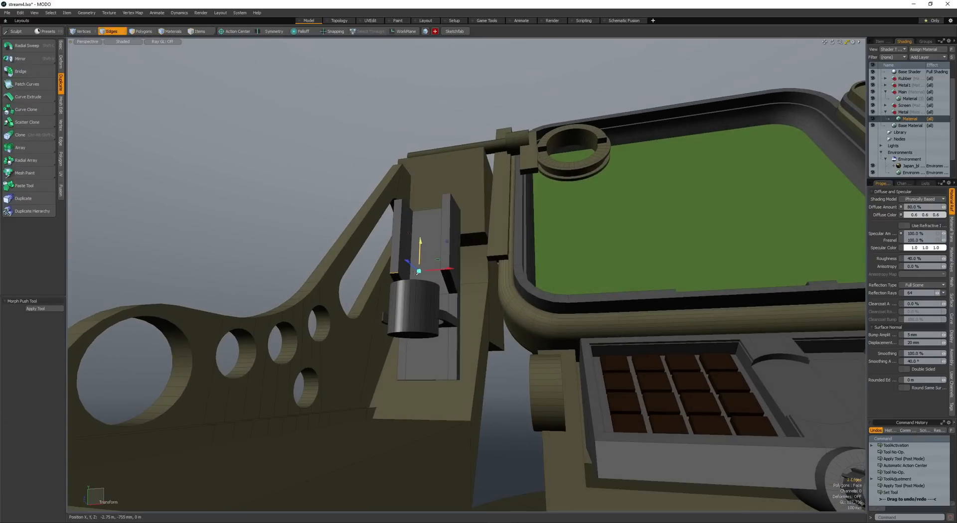
- Select the cylinder and its connected holder parts and move them beside the perforated bracket
key("space")
left_click(417, 310)
left_click(447, 319, "shift")
left_click(451, 310, "shift")
key("bracketright")
left_click_drag(451, 310, 366, 311, "alt")
key("w")
left_click_drag(366, 310, 435, 348, "alt")
key("space")
left_click(415, 357)
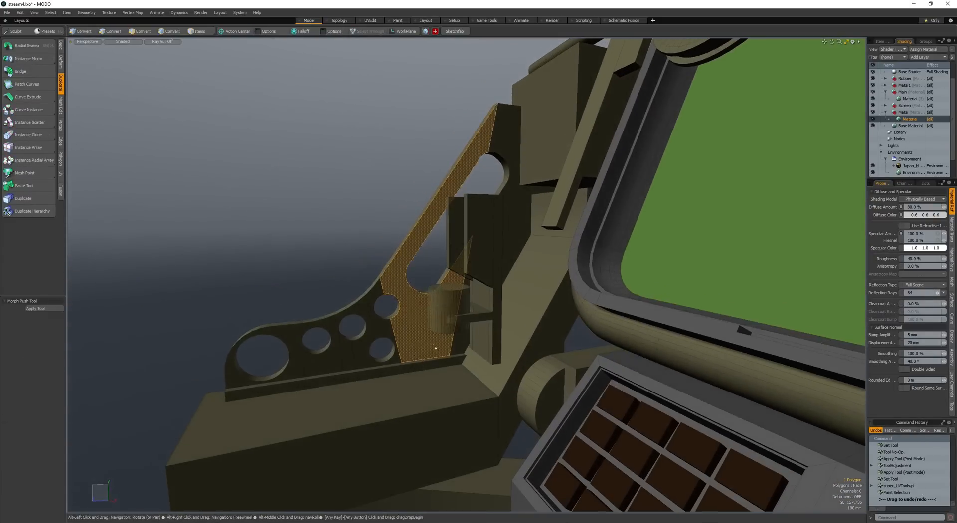
- Select the complete plate, ledge and cylinder assembly and rotate it -30° about X towards the arm's slope
left_click(449, 312)
key("bracketright")
left_click(464, 321, "shift")
left_click(482, 299, "shift")
key("bracketright")
left_click_drag(483, 299, 449, 263, "alt")
key("e")
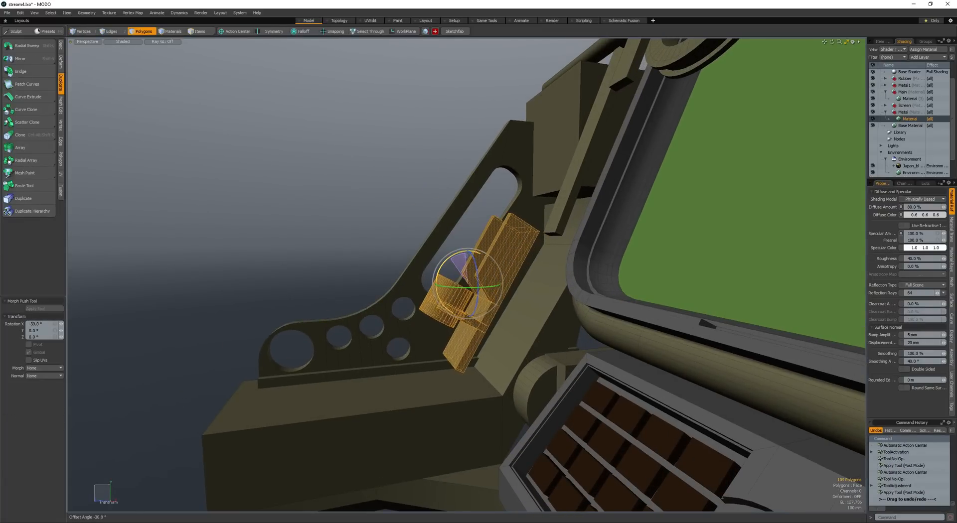
left_click_drag(501, 284, 500, 281)
- Move the tilted assembly against the sloped arm and refine its rotation
left_click_drag(500, 280, 478, 286, "alt")
left_click_drag(479, 287, 508, 290, "alt")
left_click_drag(438, 339, 439, 305)
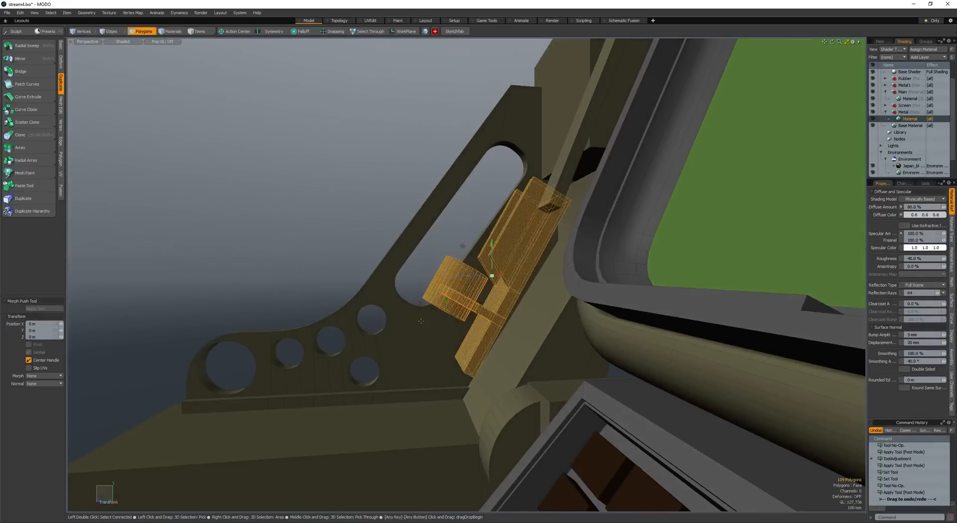
key("space")
key("e")
left_click_drag(489, 282, 446, 284)
key("space")
key("w")
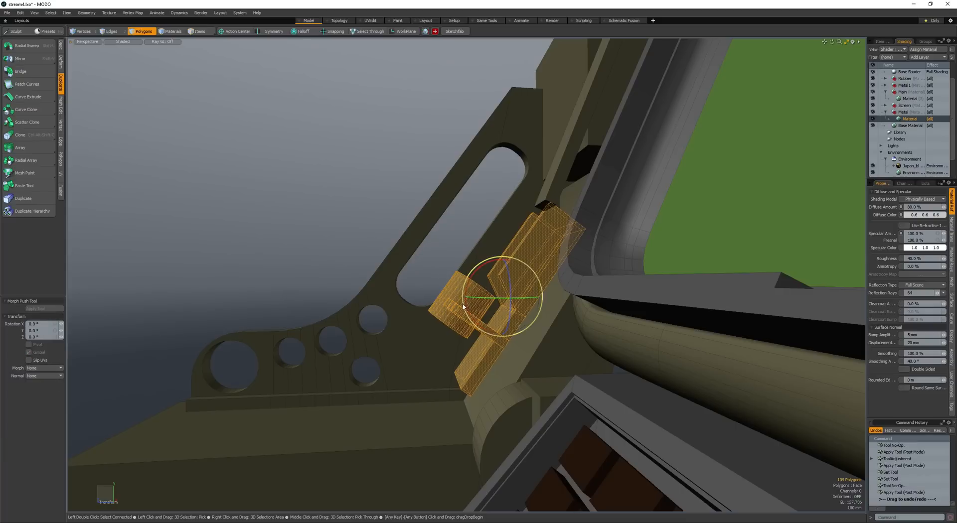
- Rotate the assembly around a point near the ledge to line the plate up with the sloped arm
scroll(475, 332, "up", 5)
mouse_move(476, 331)
left_mouse_down("alt")
mouse_move(444, 327)
mouse_move(478, 327)
left_mouse_up("alt")
left_click(483, 330)
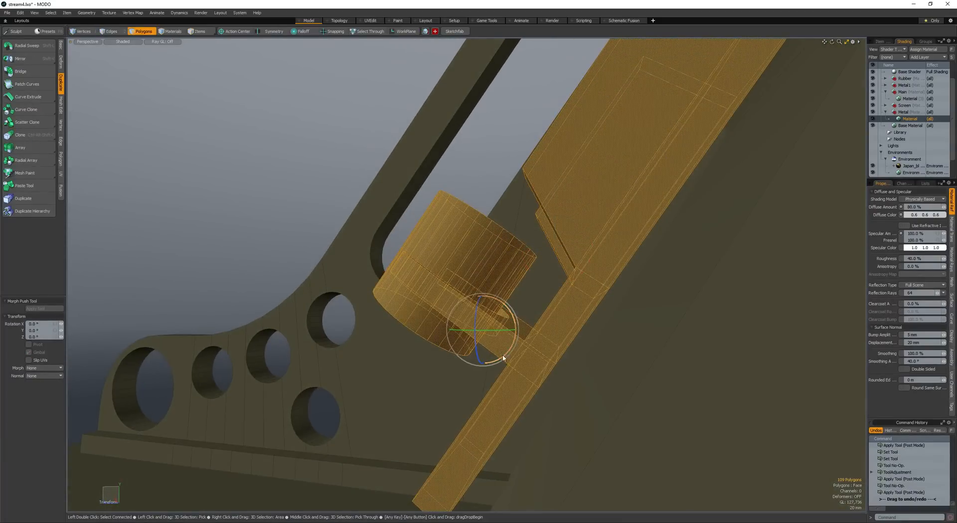
left_click_drag(503, 359, 458, 371)
scroll(505, 353, "down", 4)
key("space")
- Duplicate the cylinder and move the copy up along the sloped plate above the original
left_click(464, 324)
scroll(464, 324, "down", 3)
scroll(462, 305, "up", 5)
left_click(459, 290)
key("ctrl+c")
key("ctrl+v")
key("w")
mouse_move(459, 288)
left_mouse_down("alt")
mouse_move(453, 276)
mouse_move(476, 271)
mouse_move(482, 204)
mouse_move(490, 223)
mouse_move(509, 214)
left_mouse_up("alt")
key("alt+a")
key("ctrl+t")
scroll(476, 272, "down", 4)
scroll(482, 203, "up", 6)
- Loop slice the upper cylinder near both ends and select its resulting edge loops
key("space")
left_click(482, 204)
left_click(487, 222, "shift")
key("l")
key("alt+c")
left_click(488, 224)
key("space")
key("space")
key("space")
key("l")
scroll(486, 215, "down", 5)
- Bevel the end loops and selected lengthwise edges of the upper cylinder by 13.5 mm
key("b")
scroll(491, 217, "up", 5)
key("space")
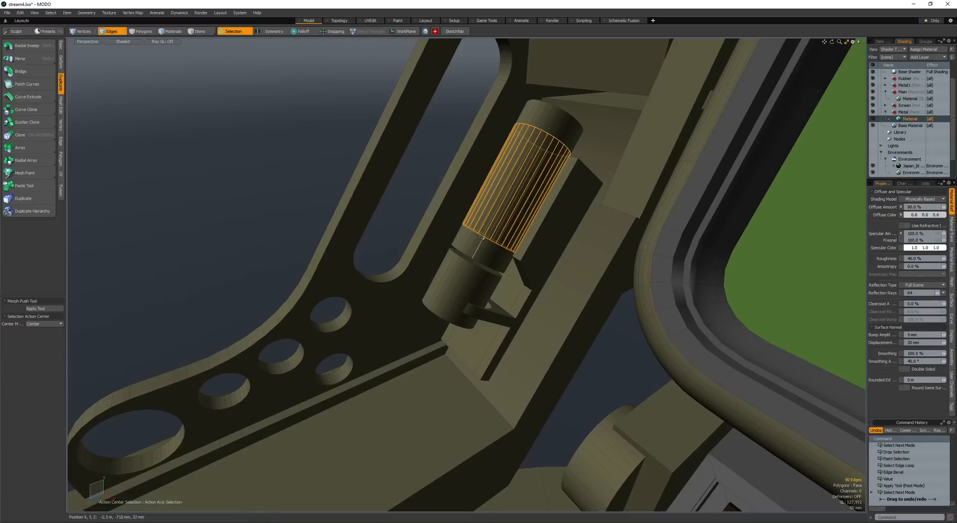
left_click(491, 217)
key("space")
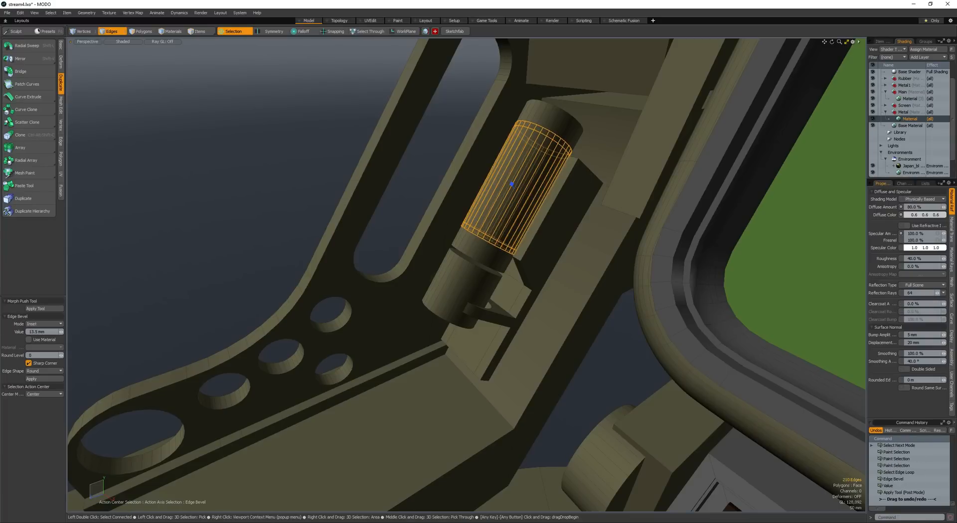
- Select the narrow polygon bands around both ends of the upper cylinder
left_click(529, 127)
key("l")
scroll(493, 242, "up", 3)
scroll(492, 241, "up", 2)
left_click(470, 230, "shift")
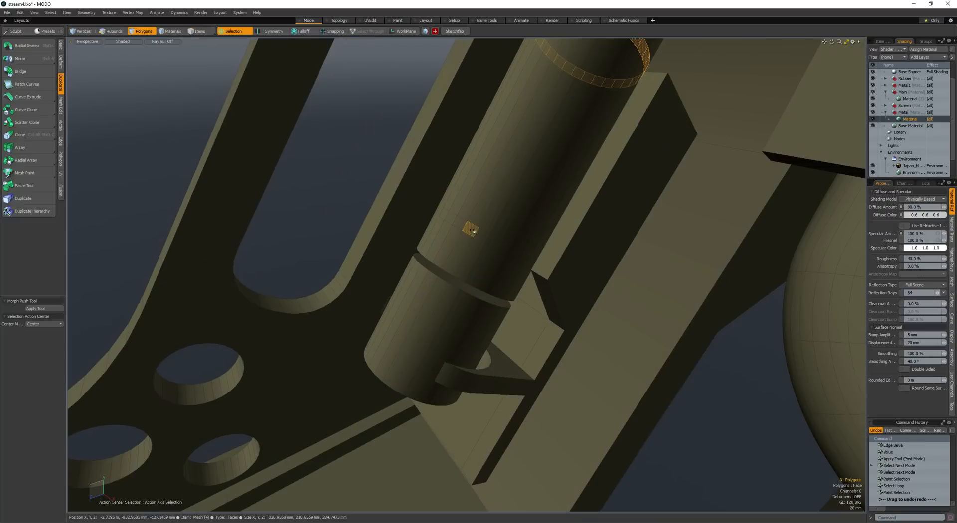
key("l")
mouse_move(492, 242)
left_mouse_down("alt")
mouse_move(485, 231)
mouse_move(468, 239)
left_mouse_up("alt")
left_click_drag(467, 253, 484, 263)
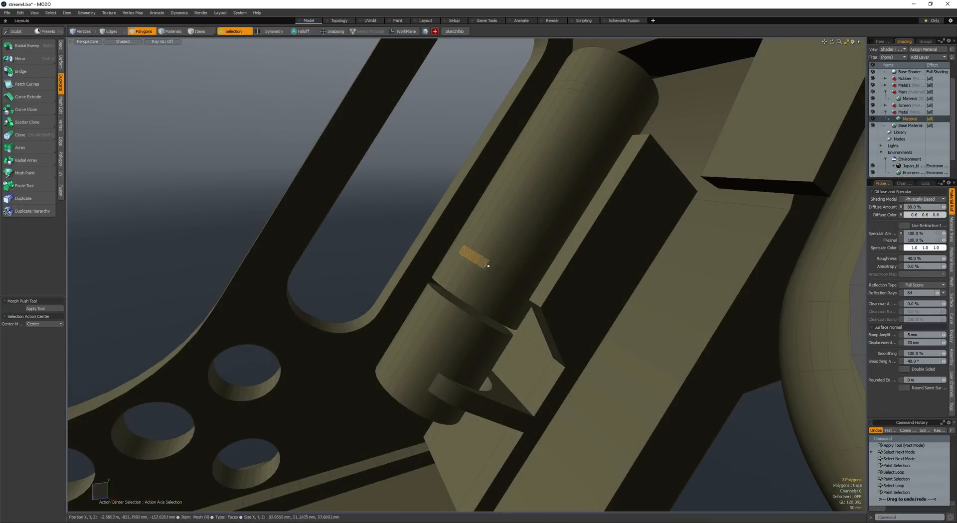
key("l")
left_click_drag(573, 98, 589, 96, "shift")
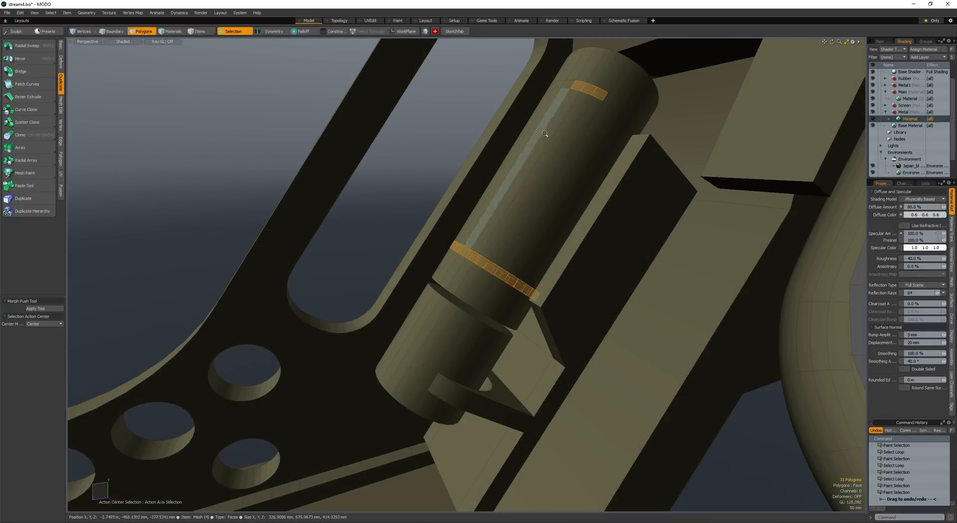
- Add the lengthwise strips between the two bands to the selection and bevel all of it inward as grooves
left_click_drag(545, 133, 536, 137, "ctrl+alt")
left_click_drag(538, 144, 555, 205, "alt")
key("l")
left_click_drag(571, 226, 559, 223, "shift")
left_click_drag(560, 224, 555, 223, "alt")
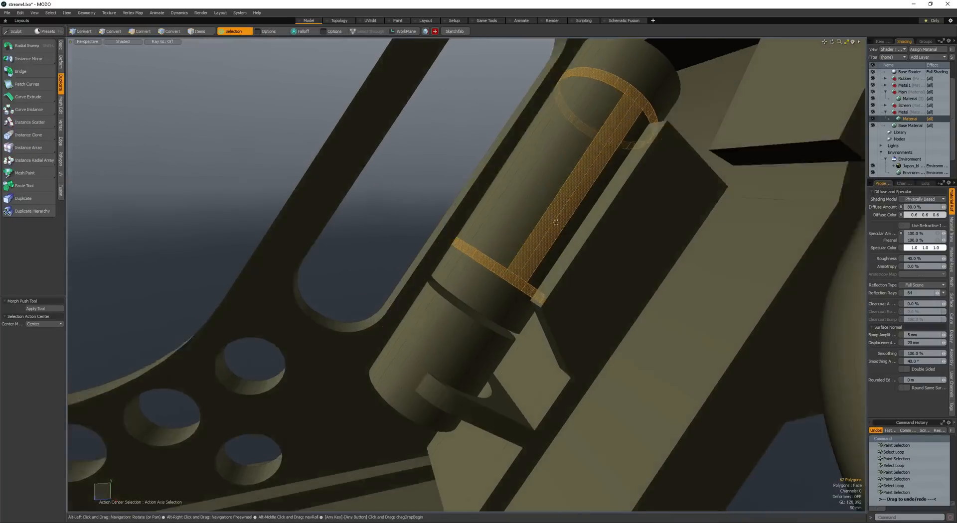
scroll(556, 222, "down", 3)
key("b")
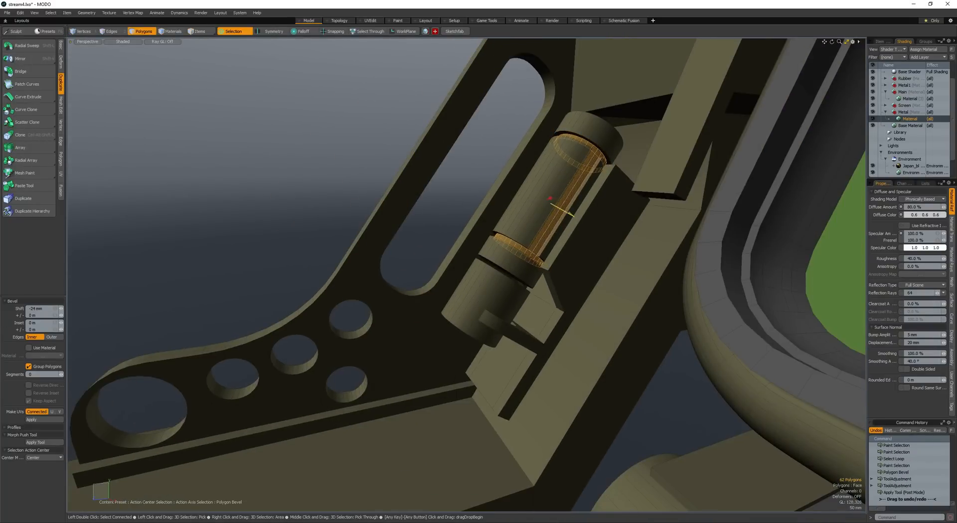
key("space")
left_click(530, 199)
left_click_drag(529, 199, 501, 197, "ctrl+alt")
mouse_move(501, 197)
left_mouse_down("alt")
mouse_move(514, 184)
mouse_move(506, 192)
mouse_move(535, 188)
mouse_move(501, 190)
left_mouse_up("alt")
key("shift+w")
key("shift+w")
left_click_drag(501, 191, 441, 219, "alt")
left_click(438, 187)
- Scale the two short edges on the plate's lower end together along X and reset the action center
double_click(518, 247)
left_click_drag(499, 244, 528, 271, "ctrl+alt")
key("space")
key("space")
key("space")
key("space")
key("space")
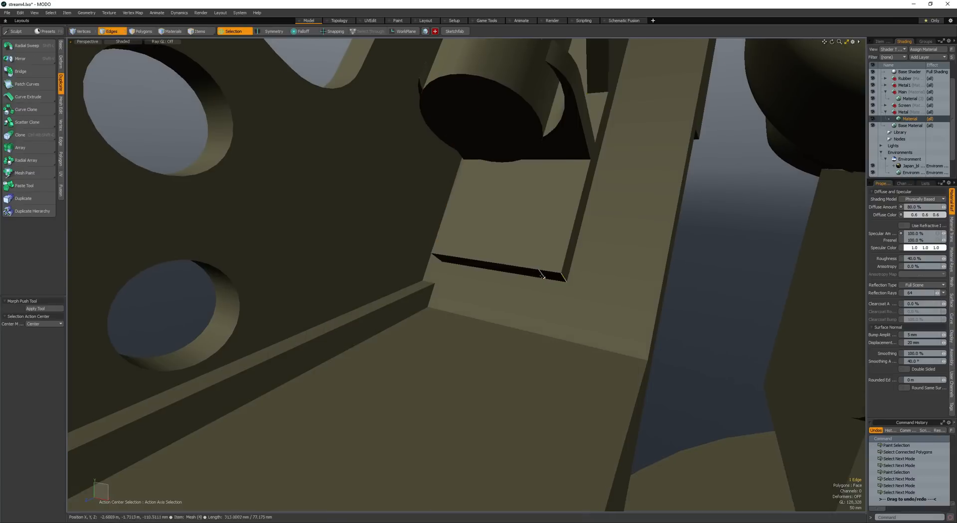
key("r")
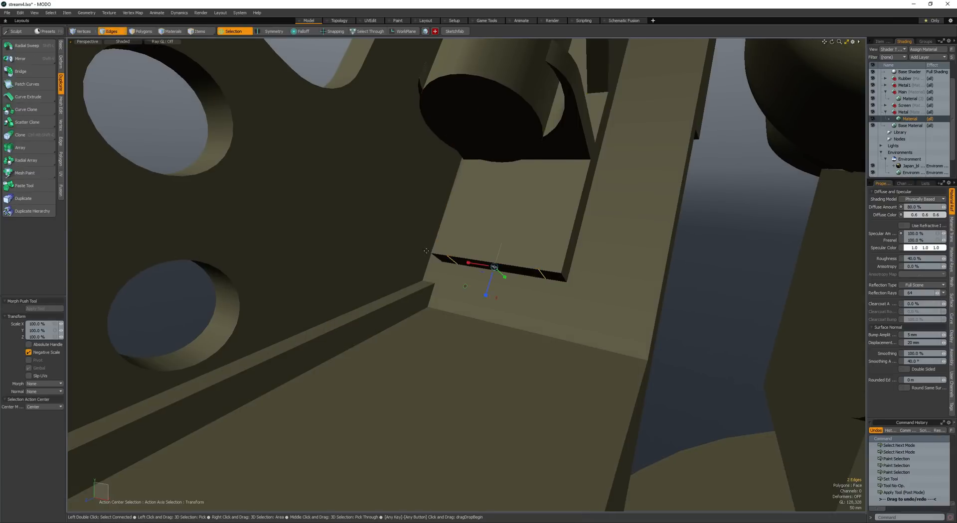
key("alt+a")
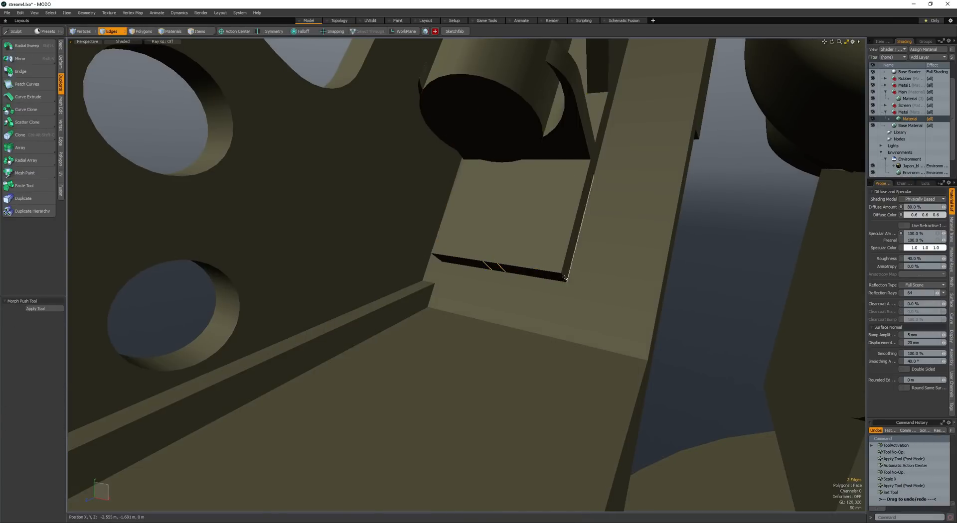
- Bevel the two short edges at the lower end of the plate on the sloped arm
mouse_move(487, 268)
left_mouse_down("alt")
mouse_move(419, 263)
mouse_move(461, 261)
mouse_move(420, 248)
mouse_move(379, 254)
mouse_move(402, 267)
mouse_move(418, 240)
mouse_move(374, 257)
mouse_move(416, 225)
mouse_move(381, 232)
mouse_move(428, 185)
mouse_move(426, 227)
left_mouse_up("alt")
key("b")
key("space")
key("space")
- Select the front faces of the base block and the adjoining lower bracket and move them outward to widen the base
left_click(379, 259)
left_click(401, 270)
left_click(428, 185)
double_click(443, 295)
left_click_drag(443, 295, 423, 282, "alt")
scroll(401, 303, "up", 3)
left_click(408, 331)
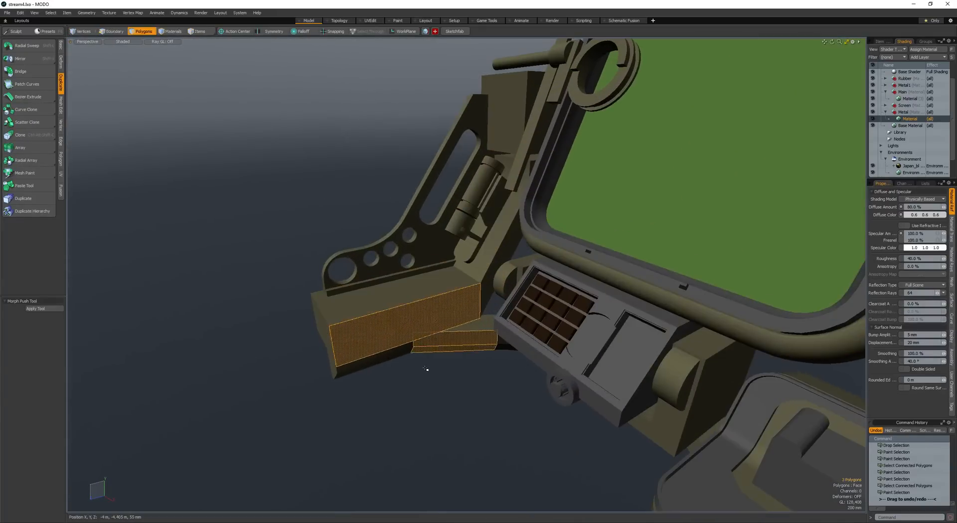
key("c")
mouse_move(428, 369)
left_mouse_down("alt")
mouse_move(386, 344)
mouse_move(435, 361)
left_mouse_up("alt")
key("space")
- Extrude a copy of the base's top face into a separate rectangular block
left_click(377, 330)
key("r")
left_click_drag(405, 391, 410, 385)
key("space")
key("r")
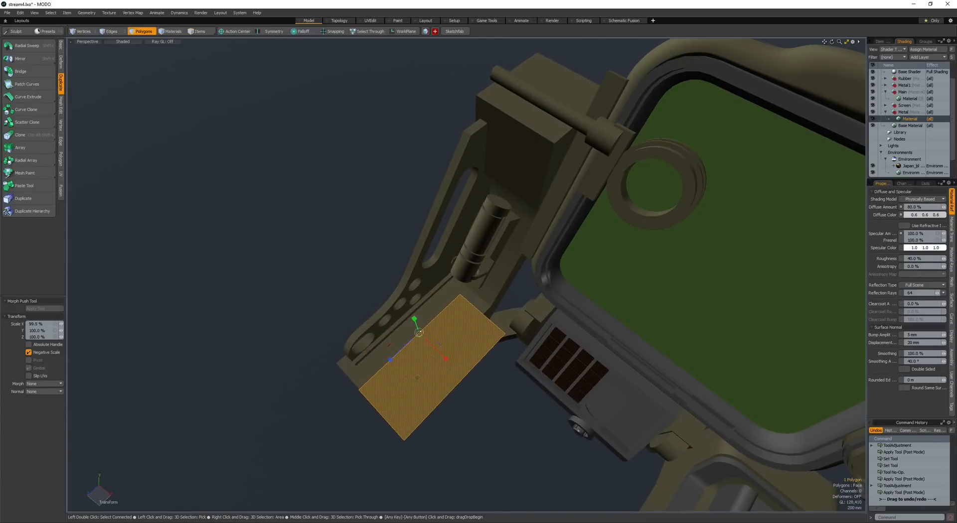
key("ctrl+z")
left_click_drag(419, 327, 432, 270, "alt")
key("space")
key("shift+x")
key("space")
- Select the whole extruded block and move it clear of the base
left_click_drag(432, 269, 548, 313, "alt")
double_click(502, 328)
key("w")
key("space")
left_click_drag(549, 313, 529, 275, "alt")
- Bevel the two vertical edges at the block's inner end by 250 mm with Round Level 3
scroll(529, 274, "up", 2)
key("space")
key("space")
key("space")
key("space")
key("space")
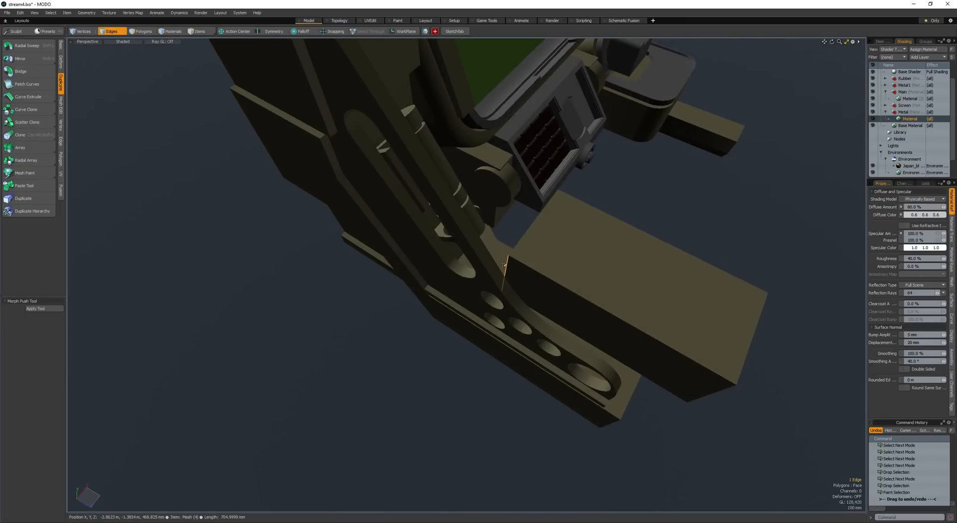
left_click_drag(464, 271, 472, 309, "alt")
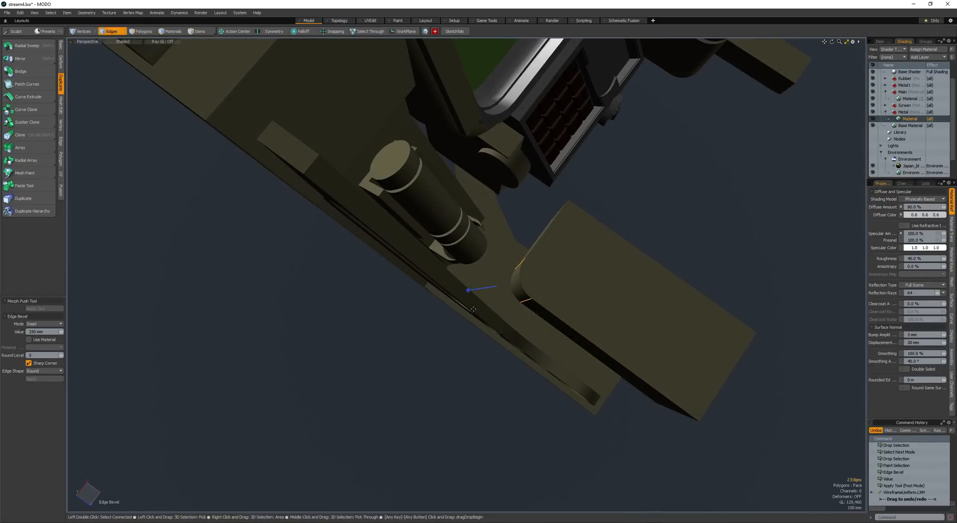
key("space")
key("space")
- Select the whole rounded block and position it over the top of the base beside the perforated side plate
double_click(600, 275)
left_click_drag(600, 276, 538, 300, "alt")
key("w")
left_click_drag(538, 300, 435, 264, "alt")
key("space")
key("w")
scroll(392, 237, "down", 3)
key("space")
key("w")
left_click_drag(435, 264, 441, 314)
key("space")
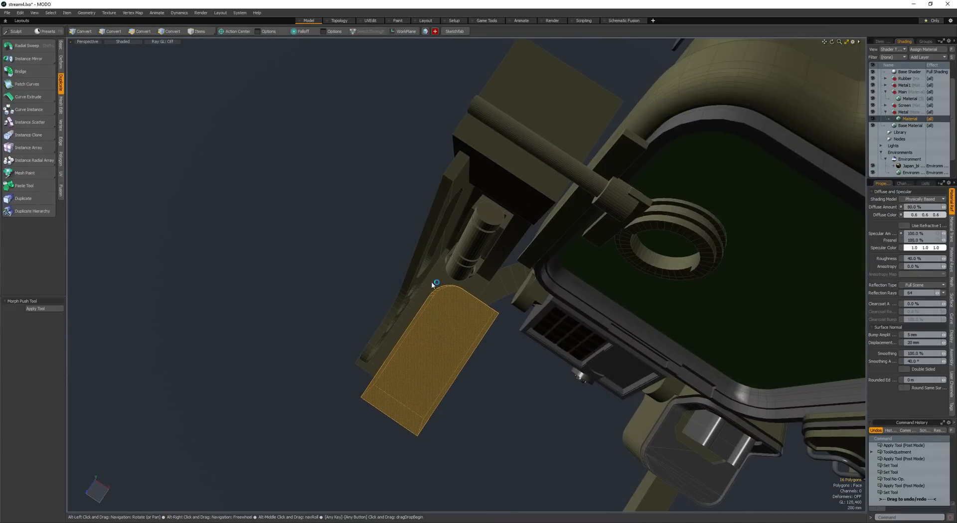
- Subtract the rounded block from the base to cut a recess in its top
double_click(442, 299)
left_click_drag(432, 283, 399, 342, "alt")
key("ctrl+x")
key("ctrl+z")
key("q")
key("w")
scroll(426, 310, "up", 5)
key("q")
scroll(426, 311, "down", 5)
- Reposition the recess faces and the small end face of the ledge beside the side plate
key("r")
key("q")
key("w")
left_click_drag(399, 342, 445, 217, "alt")
left_click_drag(445, 217, 438, 250)
left_click_drag(439, 250, 548, 279, "alt")
scroll(539, 282, "down", 4)
key("q")
left_click(462, 301)
key("w")
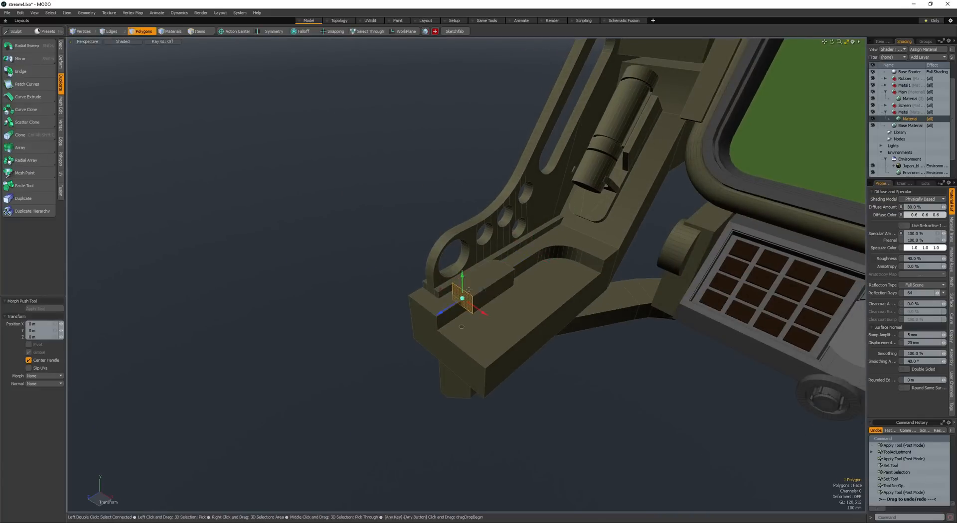
key("alt+a")
left_click_drag(462, 301, 405, 323, "alt")
key("alt+a")
key("q")
- Create a vertical cylinder with a 430 mm radius at the front edge of the base
scroll(450, 348, "down", 3)
mouse_move(451, 349)
left_mouse_down("alt")
mouse_move(406, 329)
mouse_move(415, 339)
mouse_move(390, 220)
mouse_move(429, 299)
mouse_move(460, 317)
mouse_move(505, 319)
mouse_move(482, 319)
left_mouse_up("alt")
key("ctrl+b")
scroll(455, 321, "up", 3)
key("shift+c")
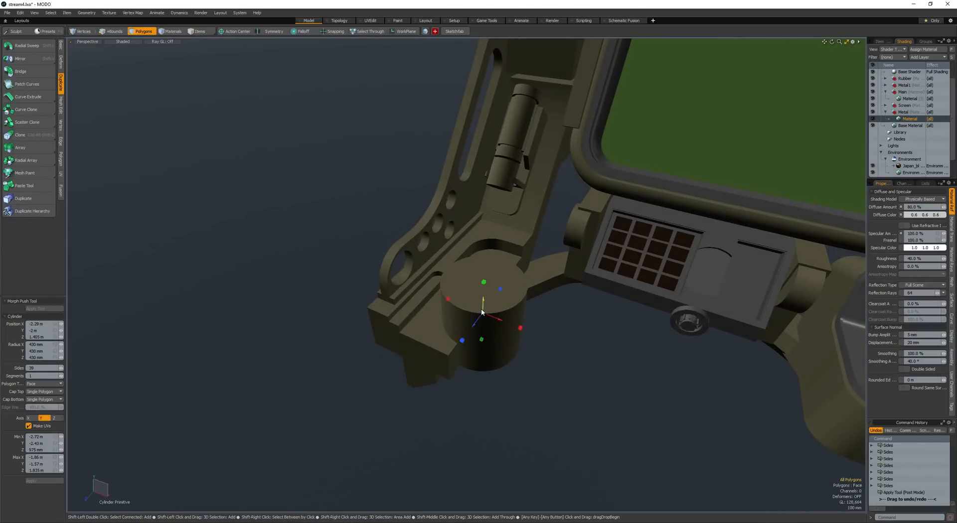
scroll(482, 312, "up", 1, "shift")
- Position the cylinder lower against the base and move its top face down to shorten it
mouse_move(474, 316)
left_mouse_down("alt")
mouse_move(489, 302)
mouse_move(493, 249)
mouse_move(459, 307)
mouse_move(471, 313)
left_mouse_up("alt")
double_click(476, 313)
key("r")
key("w")
key("q")
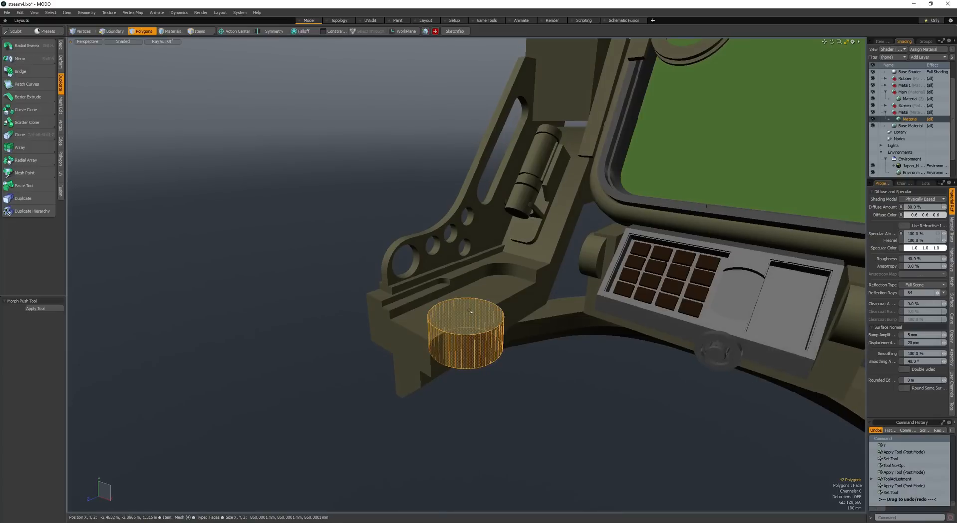
key("w")
key("q")
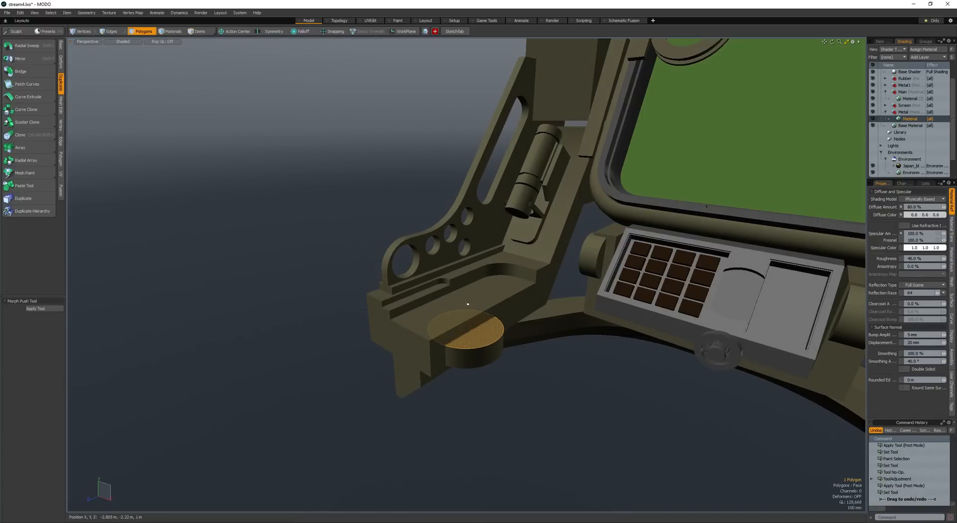
- Duplicate the cylinder, scale the copy to about 804 mm in diameter, and subtract it as a shallow round recess
key("w")
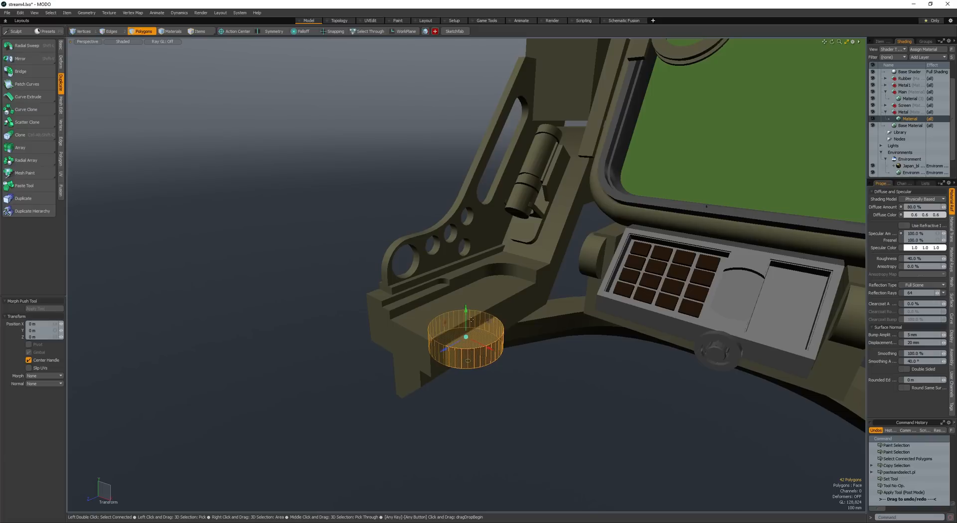
key("q")
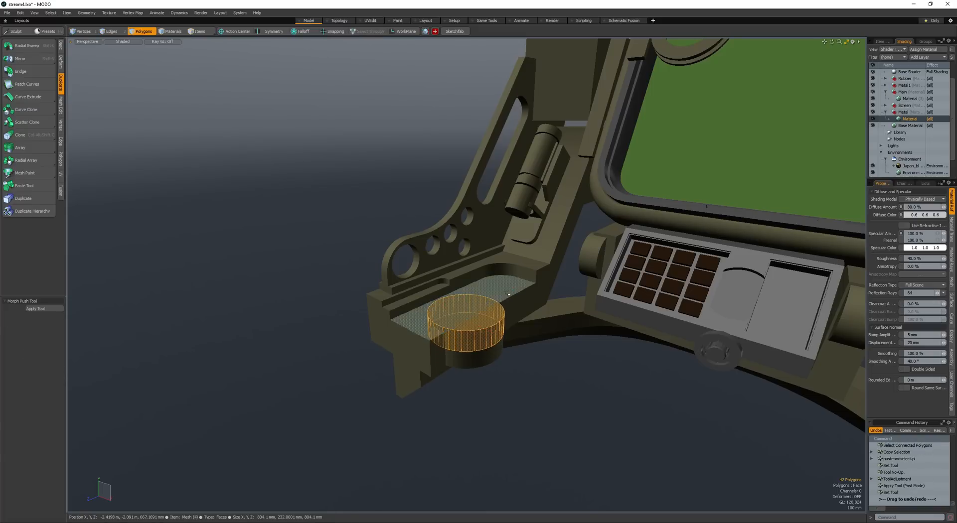
key("ctrl+shift+b")
scroll(508, 299, "down", 6)
left_click_drag(505, 302, 471, 324, "alt")
left_click_drag(471, 324, 488, 272, "alt+shift")
scroll(466, 295, "up", 3)
- Open the render preview and set its display LUT to Linear
key("F8")
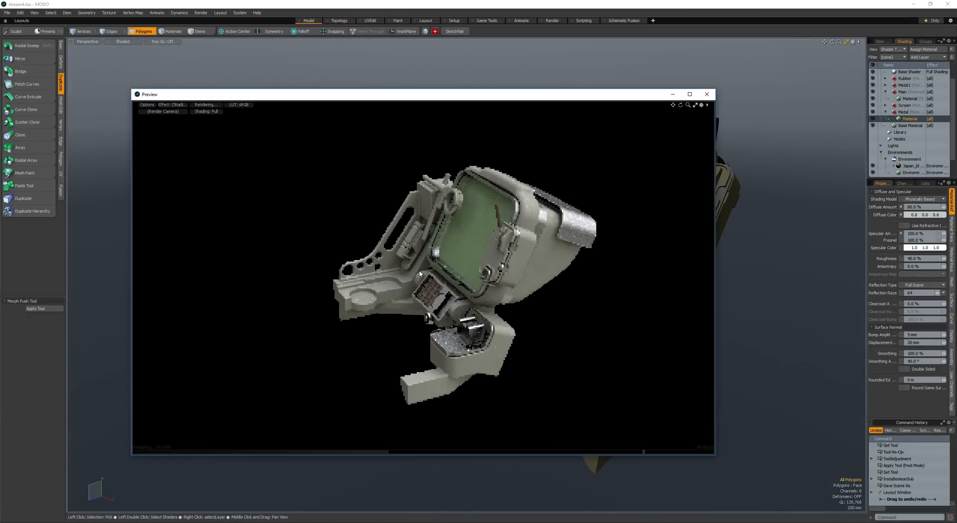
left_click_drag(363, 309, 385, 301, "alt")
scroll(388, 305, "up", 1)
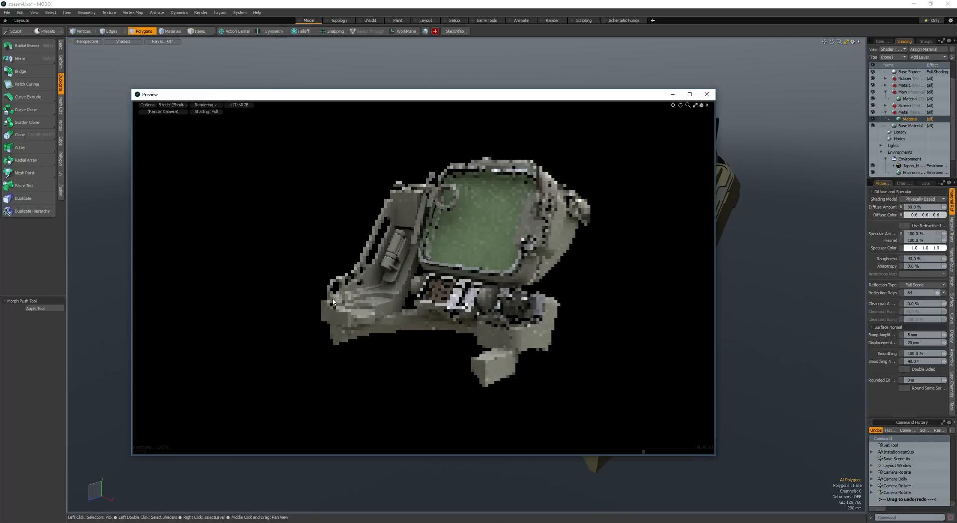
left_click(236, 107)
left_click(237, 122)
left_click_drag(408, 315, 443, 316, "alt")
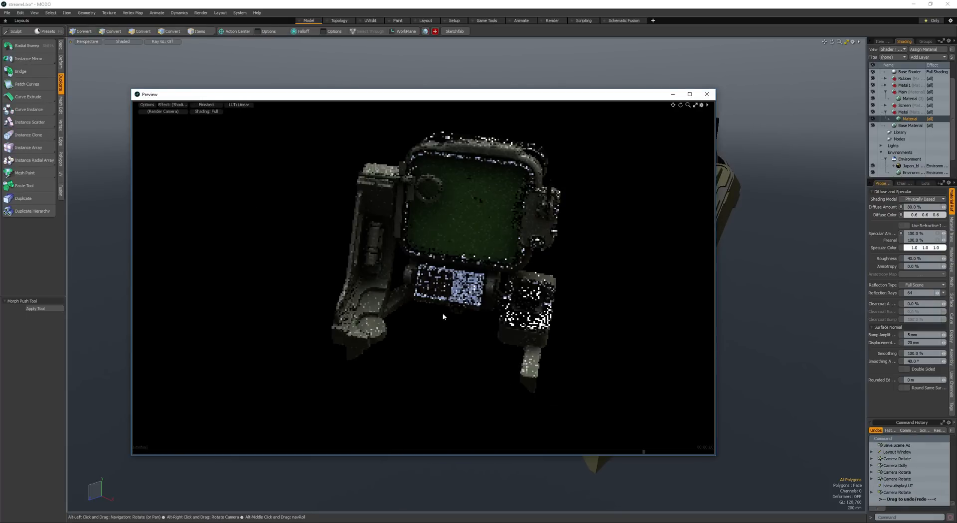
- Examine the rendered model from the front, above and the outer side, and close the preview
left_click_drag(384, 280, 406, 249, "alt")
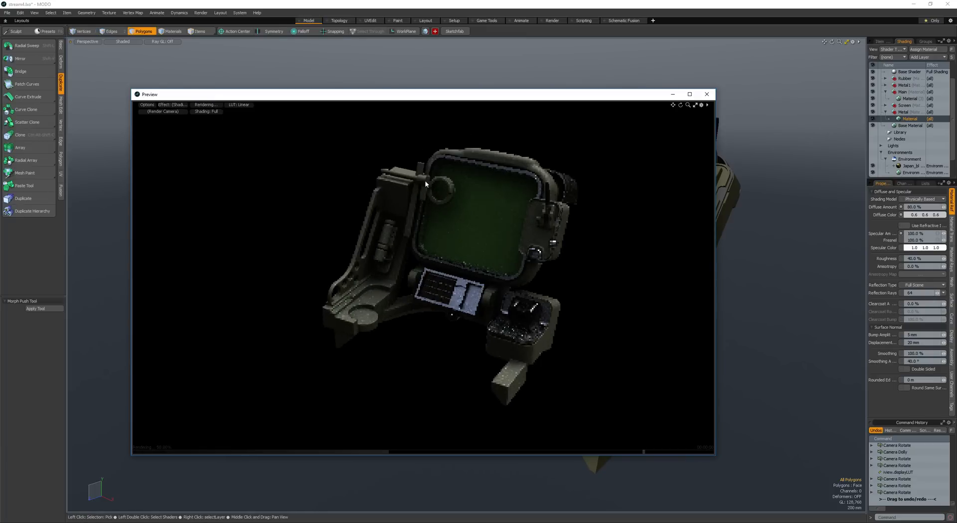
left_click_drag(537, 308, 481, 343, "alt")
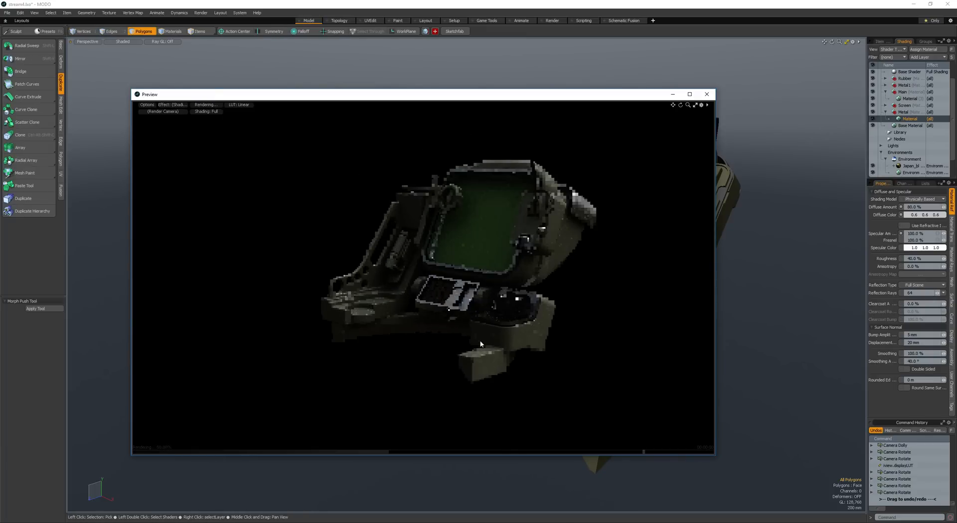
left_click_drag(334, 284, 362, 257, "alt")
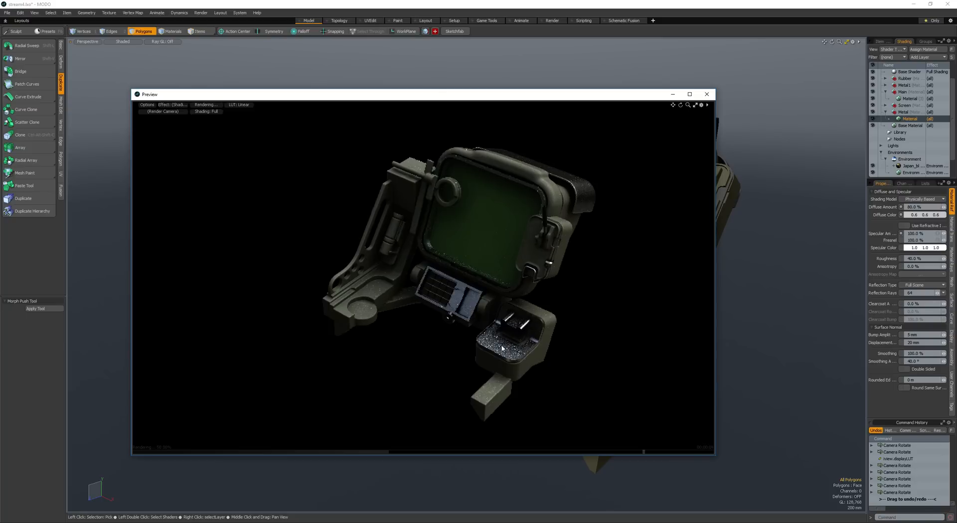
left_click_drag(458, 329, 380, 326, "alt")
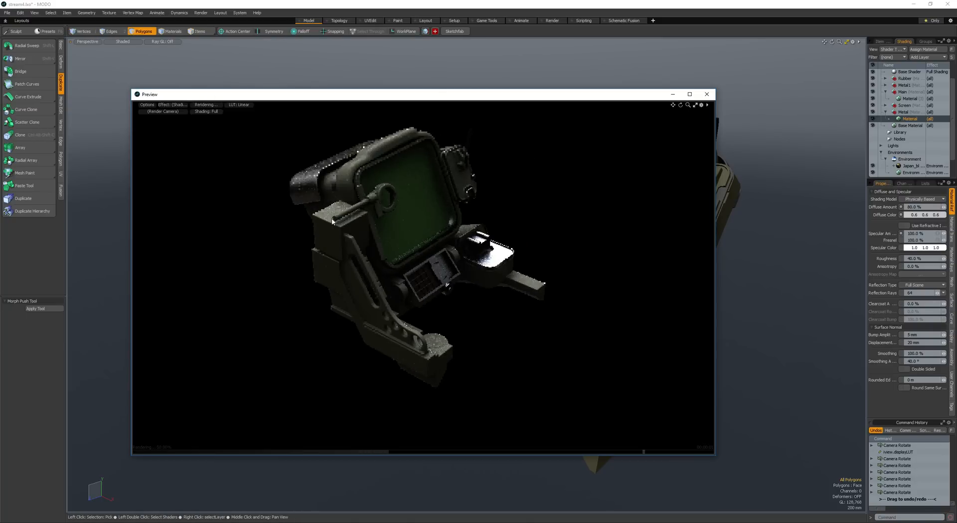
left_click_drag(409, 357, 434, 226, "alt")
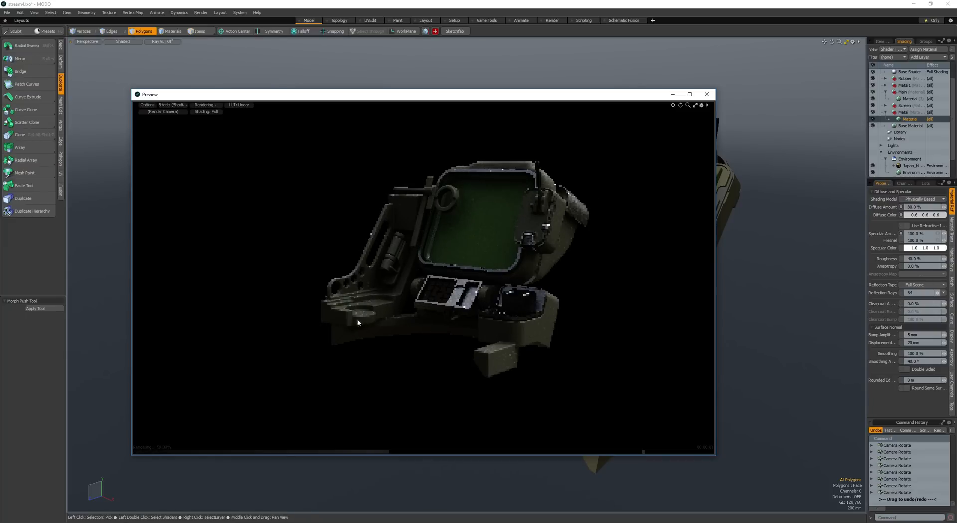
left_click_drag(333, 302, 438, 202, "alt")
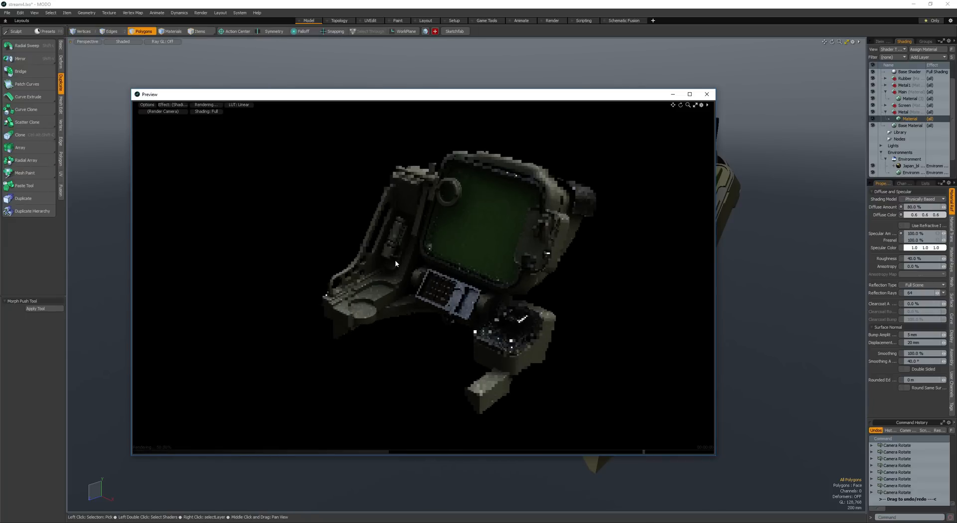
left_click(706, 94)
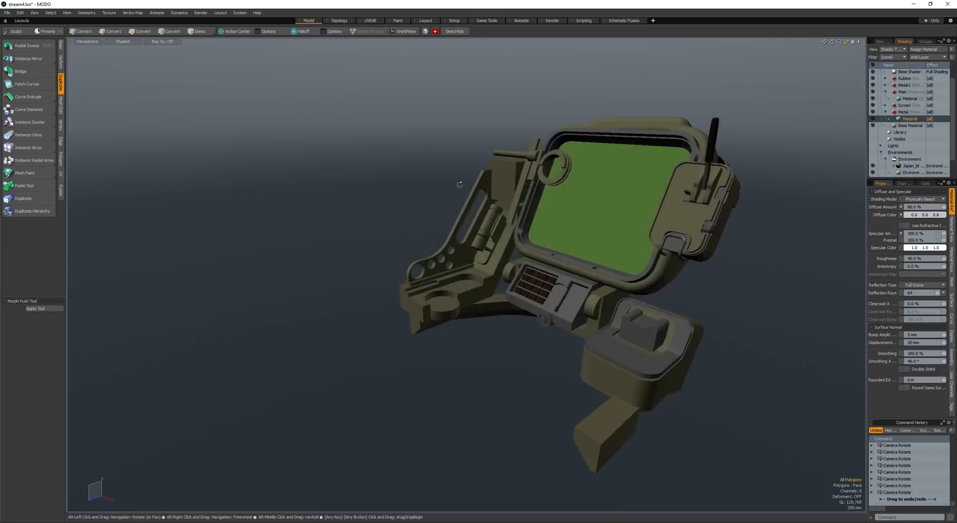
- Move the outer side face of the block at the arm's upper end along X
left_click_drag(459, 185, 503, 224, "alt")
scroll(434, 252, "up", 5)
left_click(416, 266)
left_click(370, 265)
key("w")
left_click_drag(370, 266, 472, 287, "alt")
key("space")
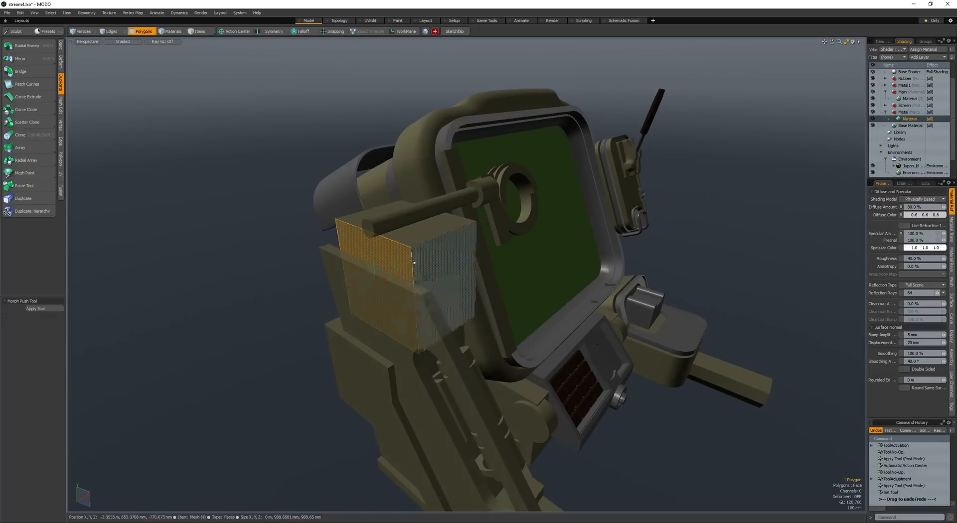
- Add a horizontal loop slice at 24% around the upper block
key("space")
key("space")
left_click(413, 275)
key("alt+c")
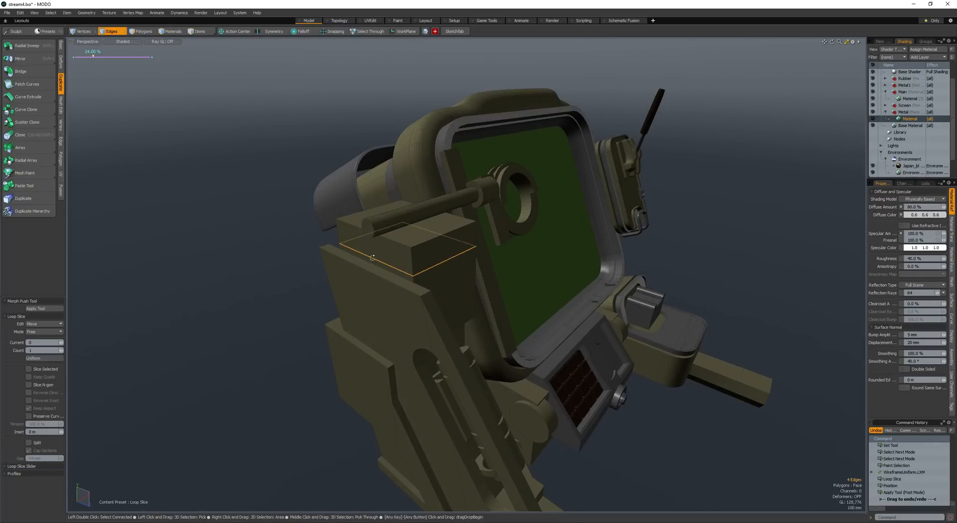
left_click_drag(373, 258, 344, 279, "alt")
- Extrude the outer face above the slice sideways to form an overhang above the side plate
key("space")
key("space")
left_click(398, 237)
key("shift+x")
key("w")
key("space")
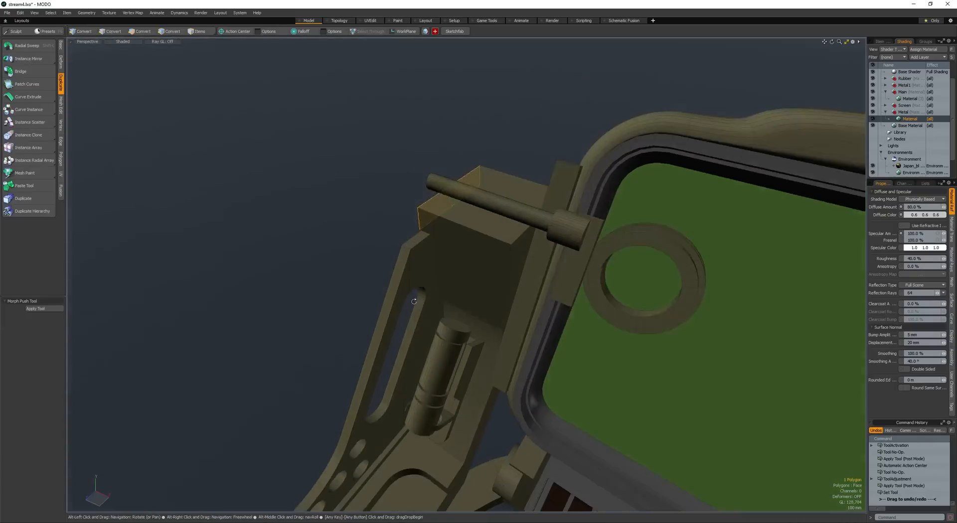
- Move the two front top edges of the upper block by -140 mm along Z to slope its front
key("space")
key("space")
left_click(463, 227)
mouse_move(461, 225)
left_mouse_down("alt")
mouse_move(382, 215)
mouse_move(397, 194)
mouse_move(464, 225)
left_mouse_up("alt")
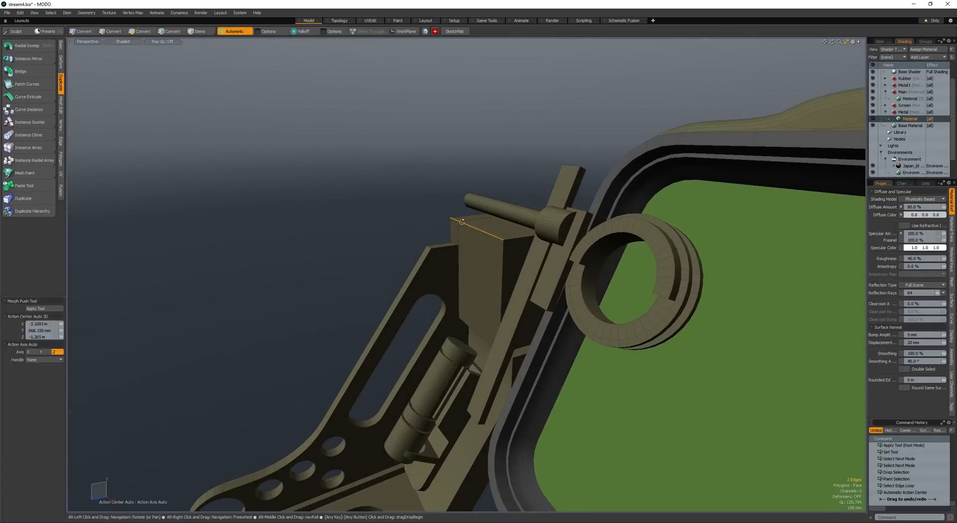
double_click(464, 223)
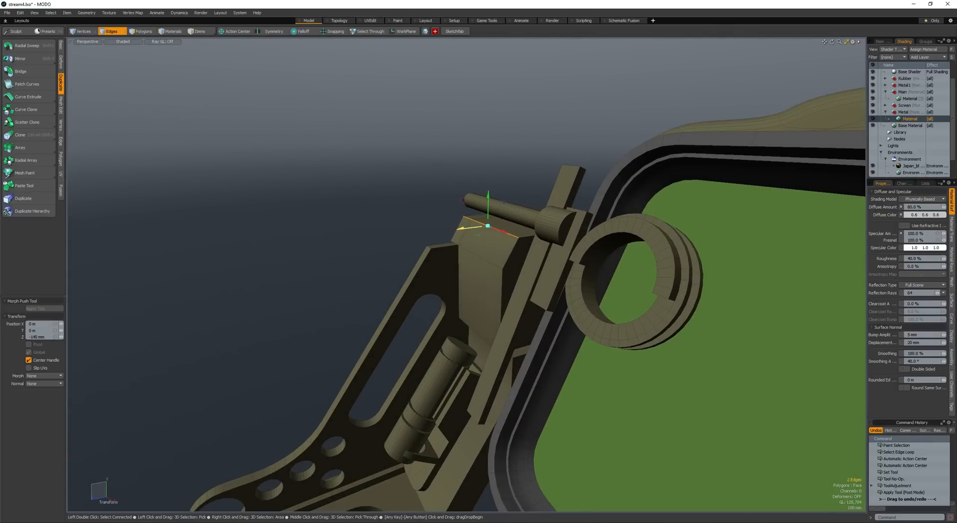
scroll(457, 229, "down", 2)
key("space")
- Adjust the outer end of the upper block's overhang
left_click(425, 221)
left_click_drag(457, 229, 430, 227, "alt")
scroll(424, 221, "down", 4)
key("space")
left_click(449, 226)
scroll(455, 232, "up", 2)
scroll(430, 234, "down", 4)
scroll(429, 234, "up", 2)
scroll(437, 246, "down", 3)
scroll(449, 256, "up", 4)
- Loop slice the upper block and bevel its selected edges
key("space")
key("space")
key("space")
key("space")
left_click(454, 223)
key("alt+c")
scroll(468, 223, "down", 3)
scroll(452, 239, "up", 5)
key("space")
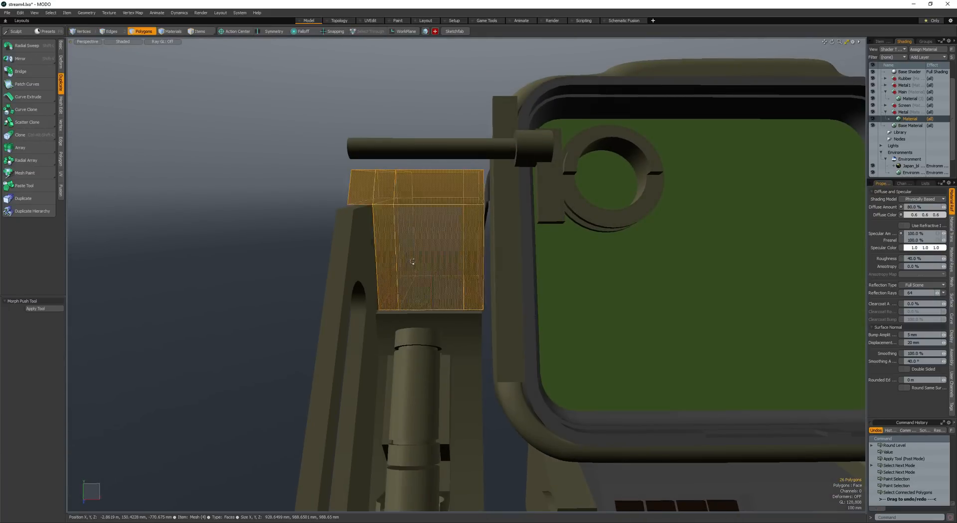
- Size and position a cylinder cutter at the lower front of the upper block, moving it -5 mm in X and -20 mm in Y
key("ctrl+alt+c")
mouse_move(415, 303)
left_mouse_down("ctrl")
mouse_move(473, 305)
mouse_move(399, 292)
mouse_move(432, 287)
mouse_move(441, 300)
mouse_move(412, 294)
left_mouse_up("ctrl")
key("space")
double_click(431, 287)
key("w")
left_click_drag(411, 294, 417, 286, "alt")
key("w")
left_click_drag(418, 286, 444, 284)
key("r")
key("space")
left_click_drag(468, 249, 433, 221, "alt")
key("w")
key("space")
key("w")
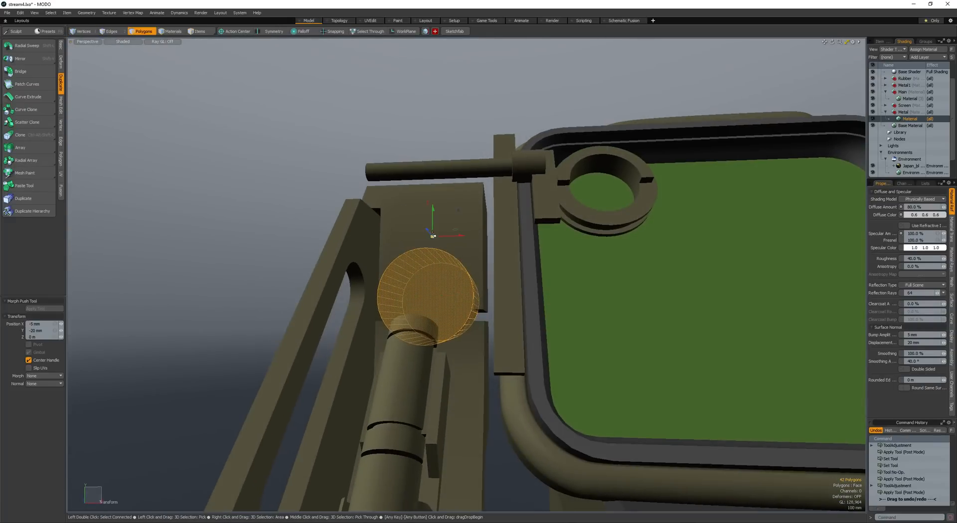
- Cut the cylinder shape out of the upper block and move the half-round piece -15 mm in Y within the recess
key("space")
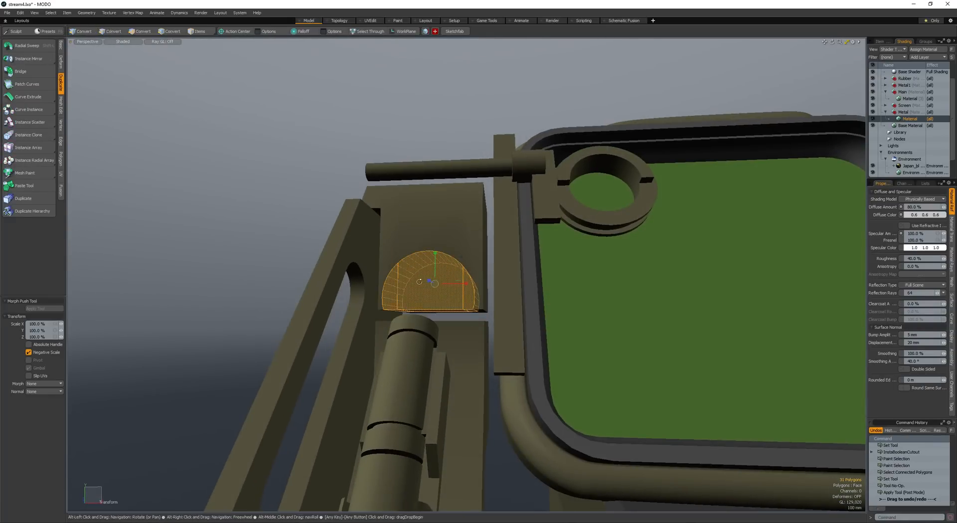
left_click_drag(419, 282, 432, 282, "alt")
key("alt+a")
key("alt+a")
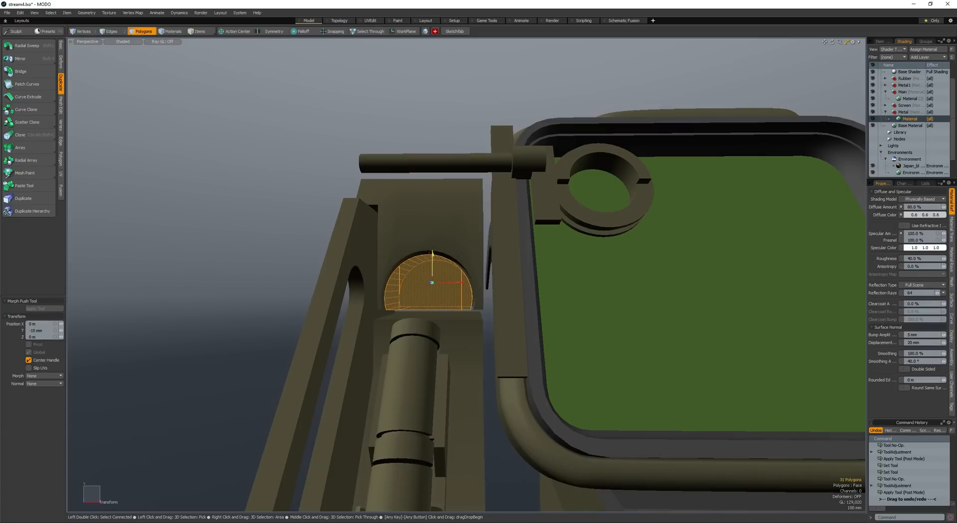
- Loop slice the upper block's overhang through its sloped front with a count of 1
left_click_drag(397, 285, 412, 235, "alt")
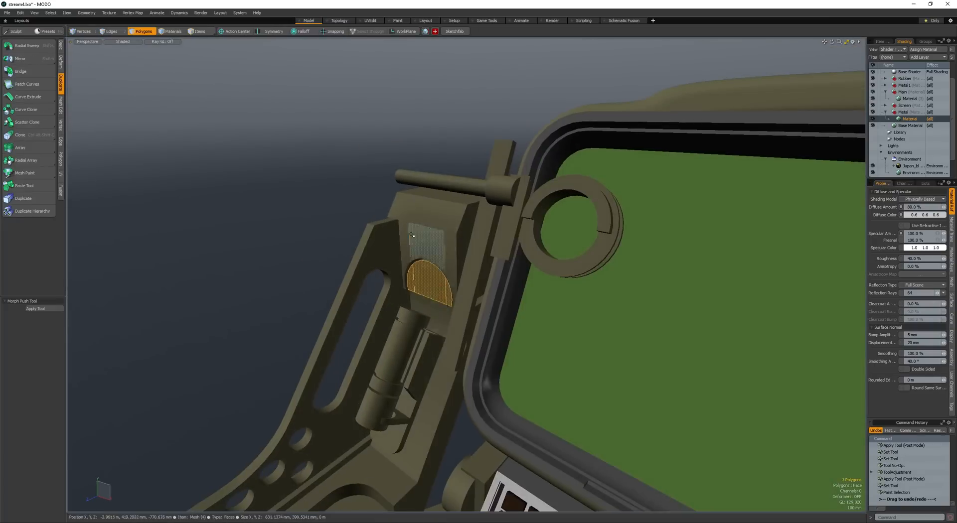
key("space")
key("space")
left_click(425, 221)
key("space")
left_click(402, 211)
key("alt+c")
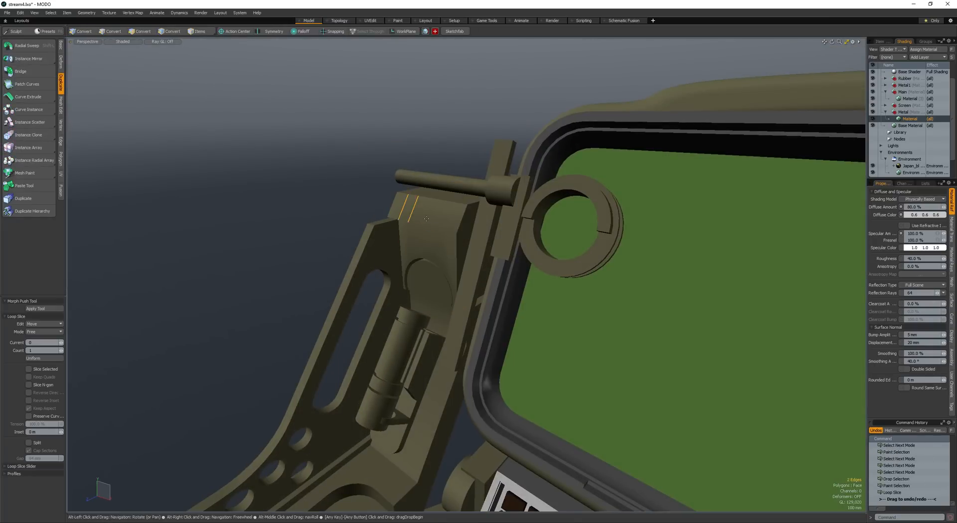
key("space")
key("space")
- Select the whole upper block, reduce the selection to the front face above the rounded recess, and save the scene
double_click(431, 238)
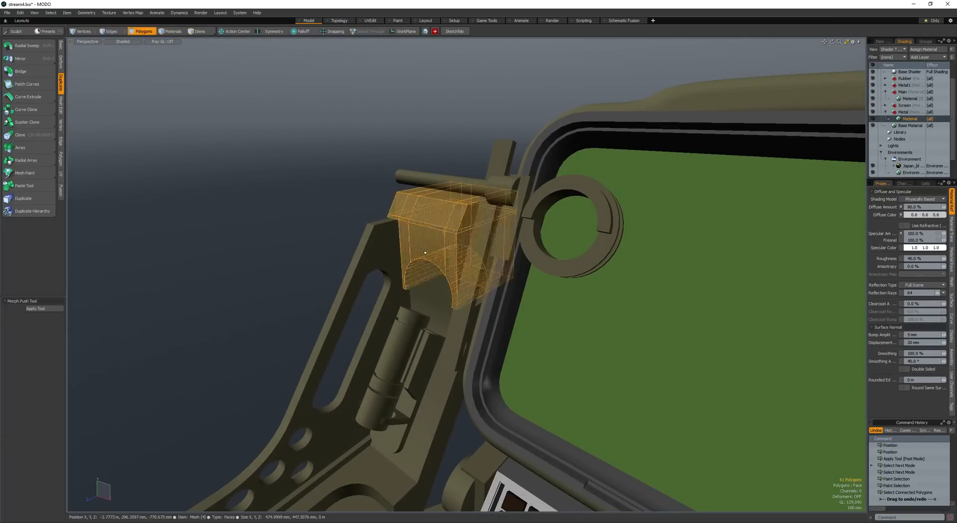
mouse_move(431, 239)
left_mouse_down("alt")
mouse_move(452, 245)
mouse_move(273, 237)
mouse_move(420, 197)
mouse_move(377, 220)
mouse_move(427, 240)
mouse_move(399, 237)
left_mouse_up("alt")
left_click(419, 237)
scroll(369, 211, "down", 3)
key("ctrl+s")
left_click_drag(399, 237, 378, 223, "alt")
left_click_drag(378, 223, 429, 241, "alt")
scroll(437, 243, "up", 4, "alt")
key("F7")
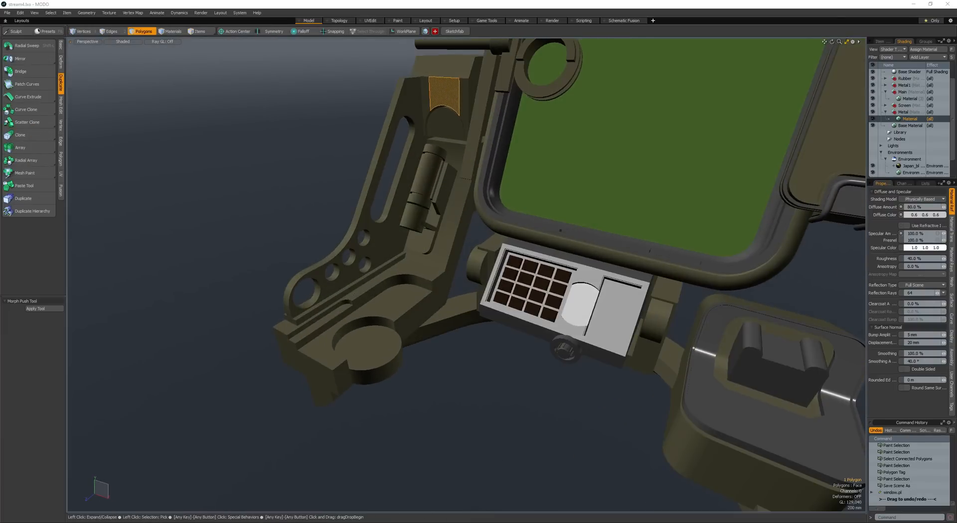
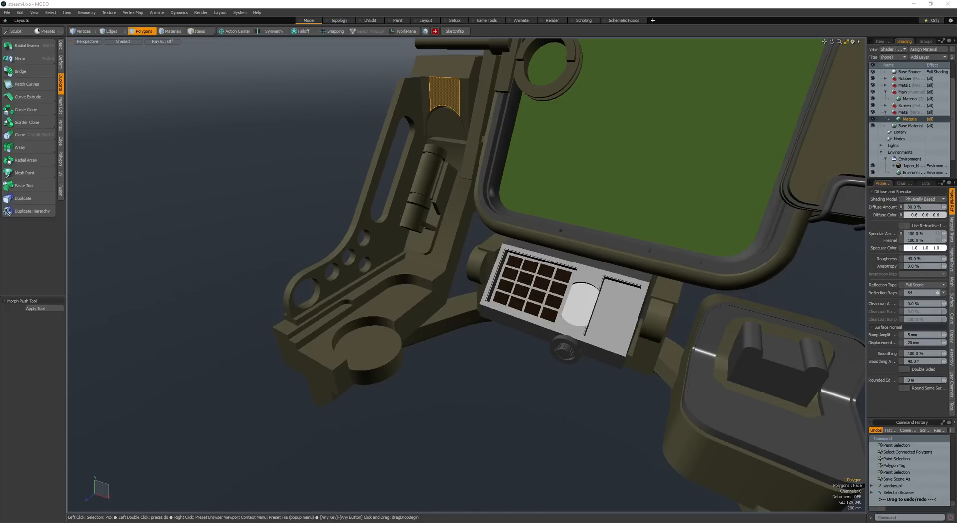
- Bring the connector preset into the scene, cut its geometry and paste it into the device mesh on the side base
left_click_drag(511, 447, 496, 376)
left_click(636, 322)
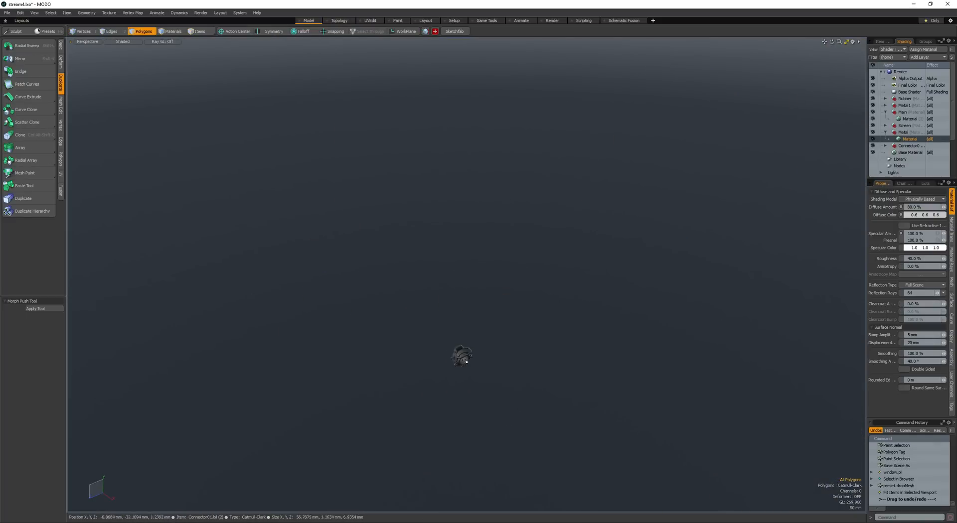
key("space")
left_click(390, 276)
key("space")
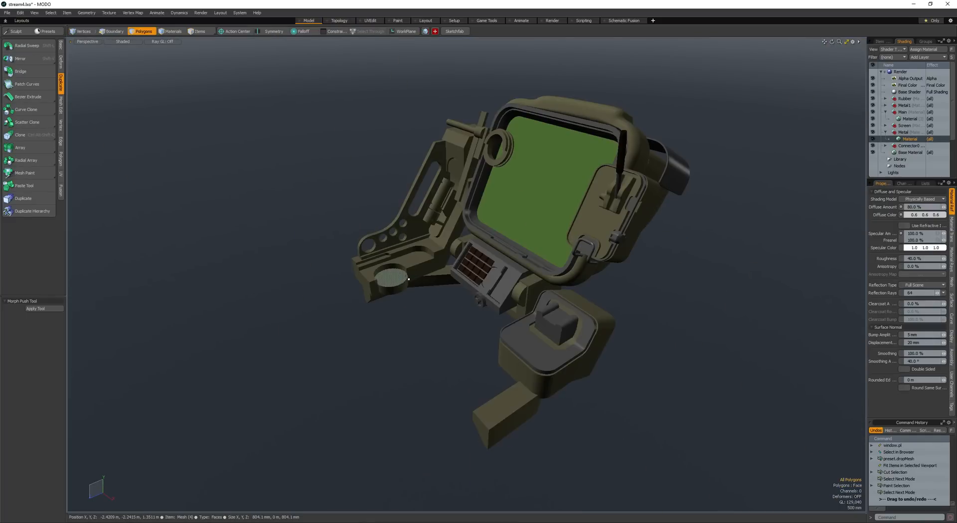
key("shift+a")
left_click_drag(422, 273, 464, 301, "alt")
scroll(463, 301, "down", 6)
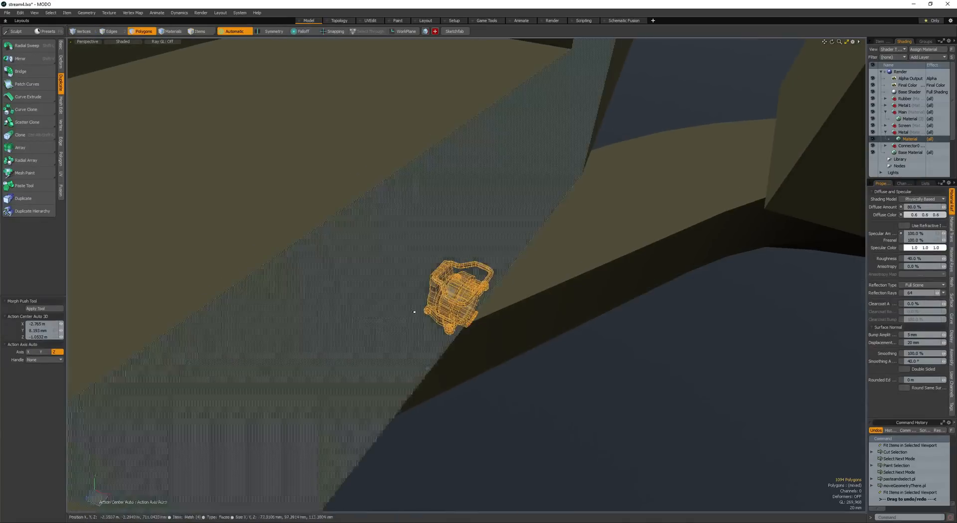
- Scale up the pasted connector and move it against the side wall of the base
key("r")
mouse_move(461, 300)
left_mouse_down()
mouse_move(697, 290)
mouse_move(669, 285)
mouse_move(395, 330)
mouse_move(474, 297)
left_mouse_up()
key("w")
key("space")
key("space")
scroll(669, 285, "down", 5)
left_click(395, 331)
key("space")
key("space")
scroll(474, 296, "up", 3)
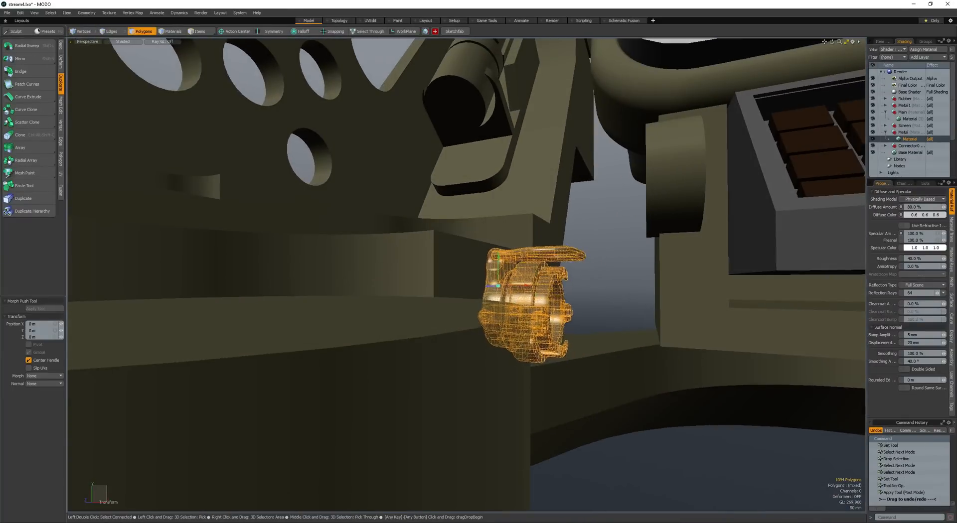
- Fine-tune the connector's position on the base wall beside the round disc
left_click_drag(518, 319, 459, 386, "alt")
key("space")
key("space")
left_click_drag(459, 387, 431, 297, "alt")
key("space")
key("space")
scroll(390, 318, "up", 3)
key("w")
key("space")
- Move the connector to its own new mesh layer, then paste a second copy and place it next to the first
key("ctrl+x")
key("n")
key("ctrl+v")
key("w")
key("ctrl+v")
key("w")
key("space")
- Create a box of about 462 x 476 x 532 mm beside the two connectors and select it completely
left_click(451, 255)
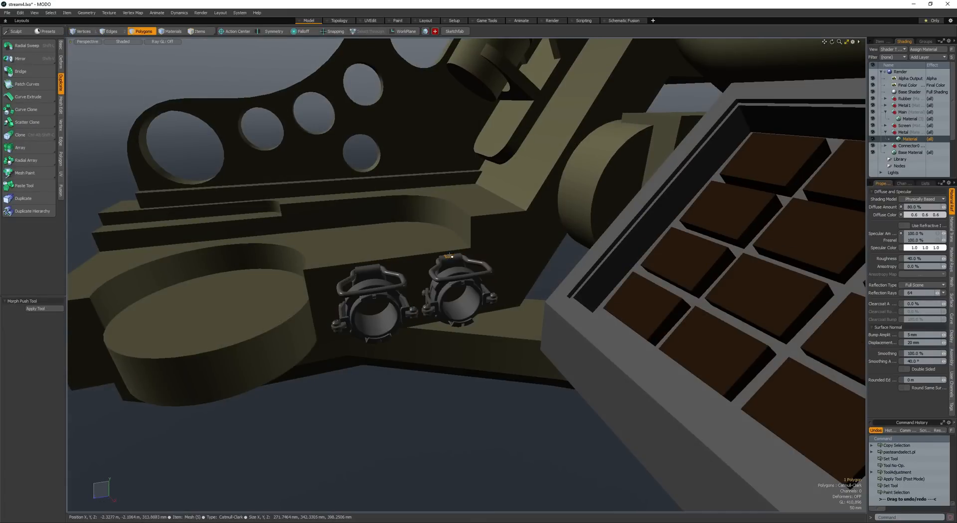
mouse_move(374, 265)
left_mouse_down("alt")
mouse_move(385, 282)
mouse_move(370, 228)
mouse_move(498, 331)
mouse_move(543, 354)
left_mouse_up("alt")
key("space")
left_click(413, 265)
key("space")
key("ctrl+b")
left_click_drag(498, 302, 604, 332)
key("space")
double_click(541, 357)
left_click_drag(541, 357, 540, 372, "alt")
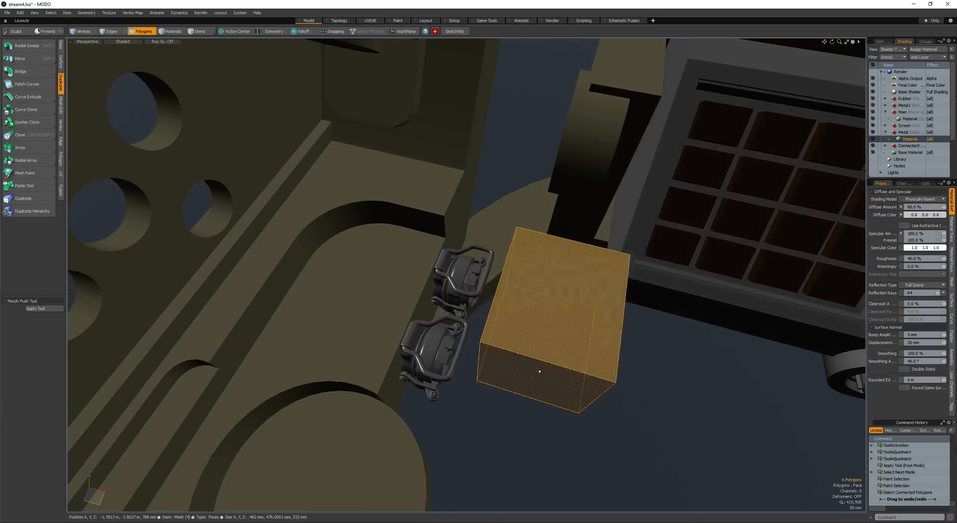
- Move the box so it overlaps the base wall behind the two connectors
key("w")
left_click_drag(540, 407, 389, 339)
key("space")
key("w")
left_click_drag(390, 339, 460, 276, "alt")
- Lengthen the box by moving its end face -284 mm in Z
key("space")
left_click(460, 276)
key("w")
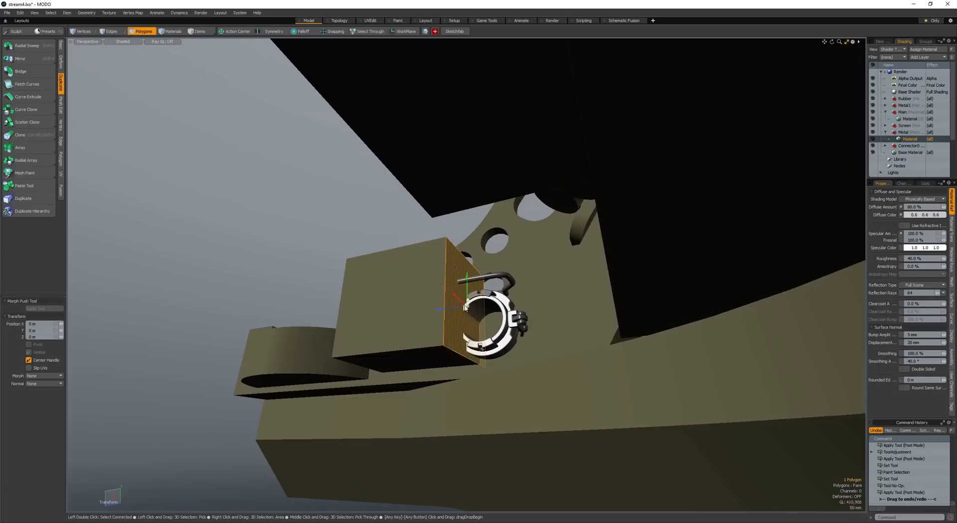
left_click_drag(465, 311, 491, 291)
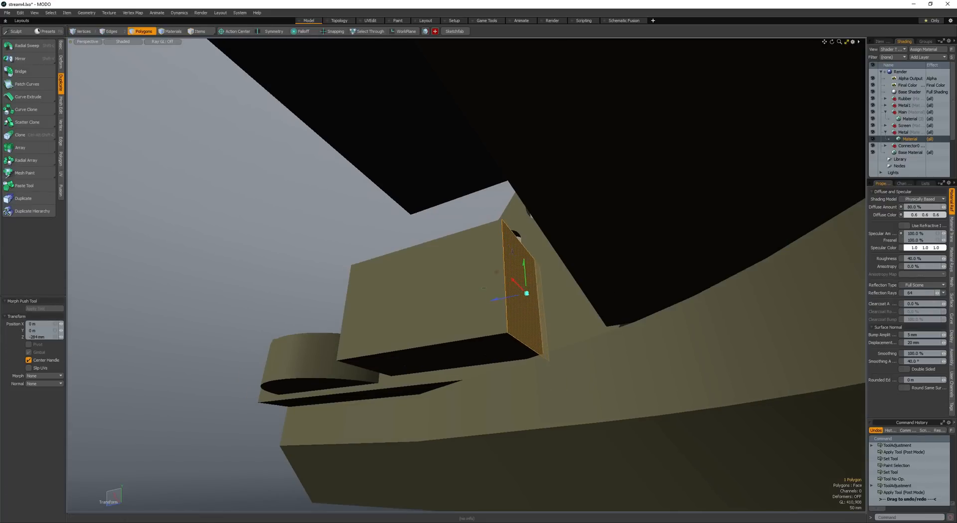
left_click_drag(668, 199, 656, 223, "alt")
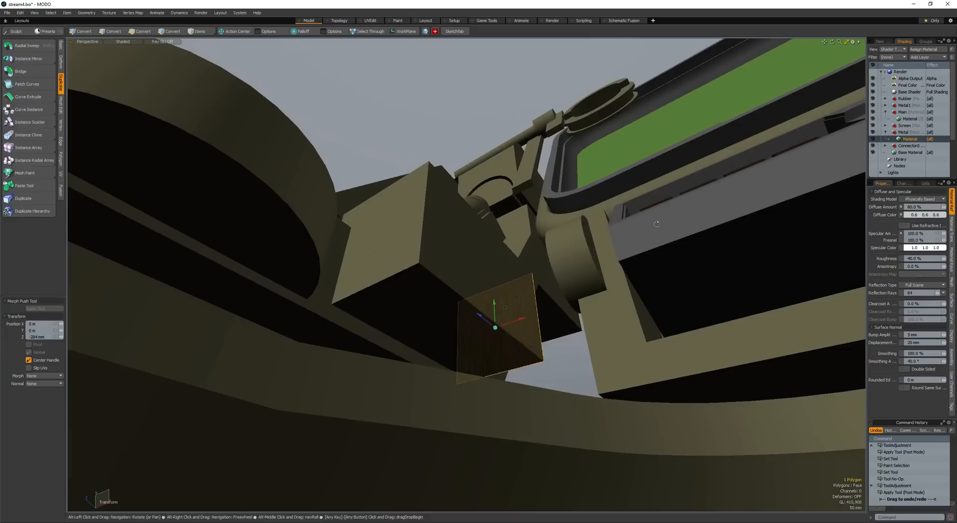
- Round the box's lower edges with a 140 mm edge bevel and subtract the box from the base wall
key("space")
key("space")
key("space")
key("b")
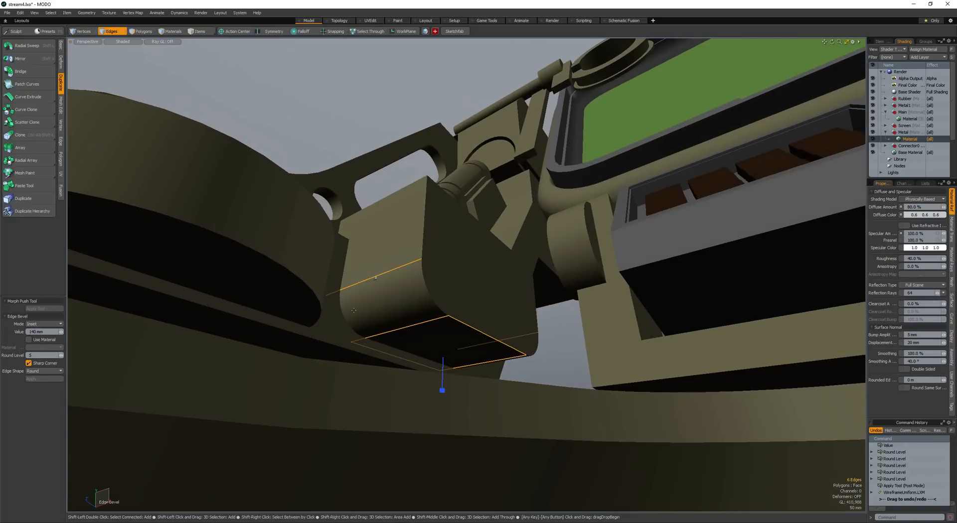
key("space")
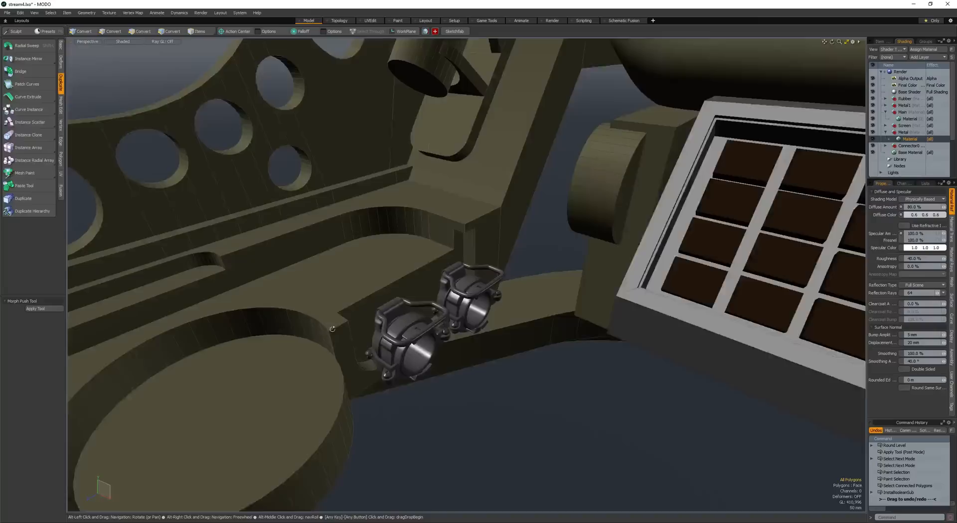
left_click_drag(332, 329, 340, 333, "alt")
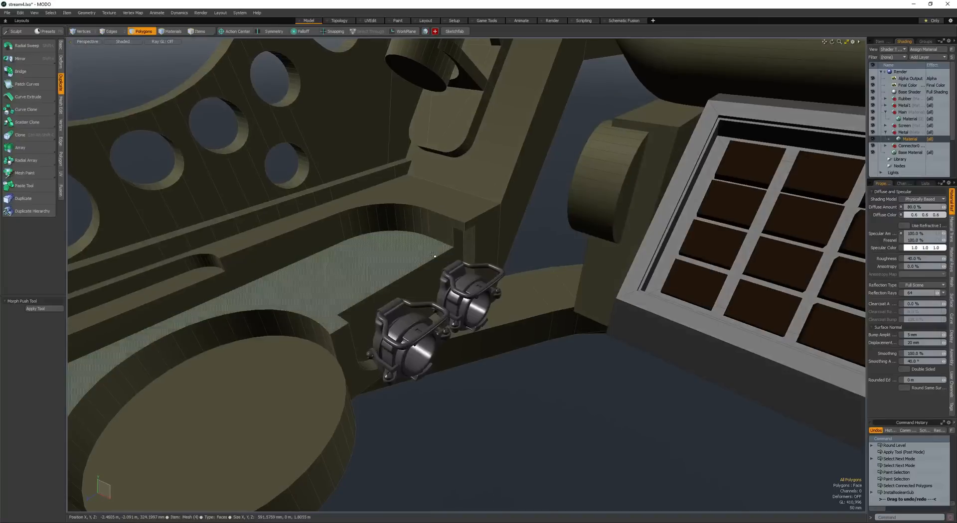
- Undo the subtraction, shift the cutter's face, and subtract the rounded box from the base wall again
key("ctrl+z")
left_click(457, 248)
key("w")
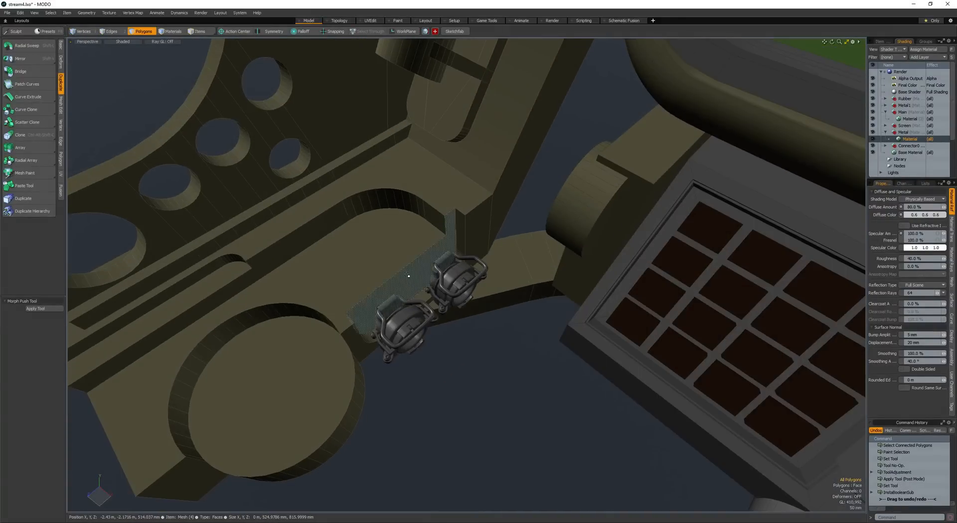
- Select both connectors and move them into the new recess in the base wall
left_click_drag(407, 275, 354, 252, "alt")
key("space")
left_click(443, 329)
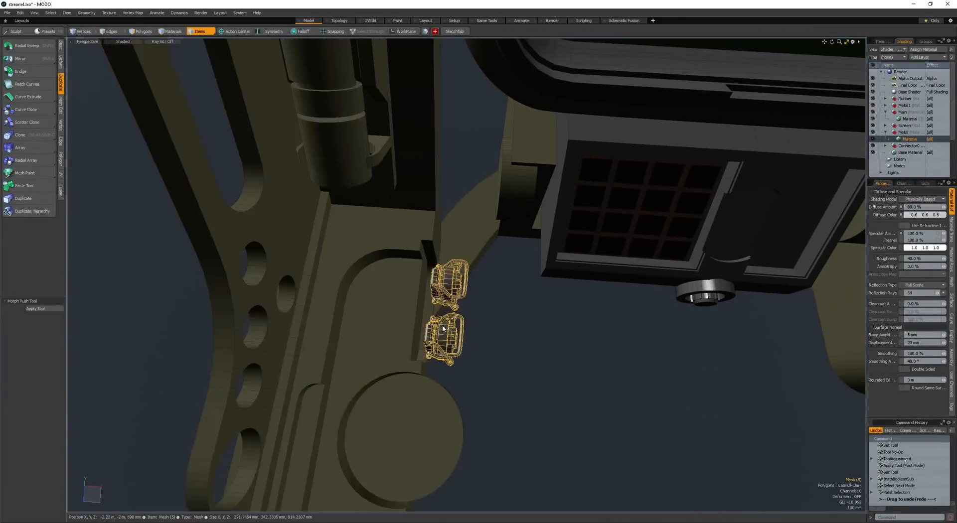
key("space")
scroll(443, 329, "up", 3)
left_click_drag(442, 329, 524, 255, "alt")
key("w")
key("space")
scroll(491, 272, "down", 2)
- Start a tube of about 96 mm radius on a new layer at the connector nearest the disc, with 3 segments
key("t")
left_click(468, 287)
left_click_drag(475, 303, 484, 306)
left_click_drag(484, 306, 437, 269, "alt")
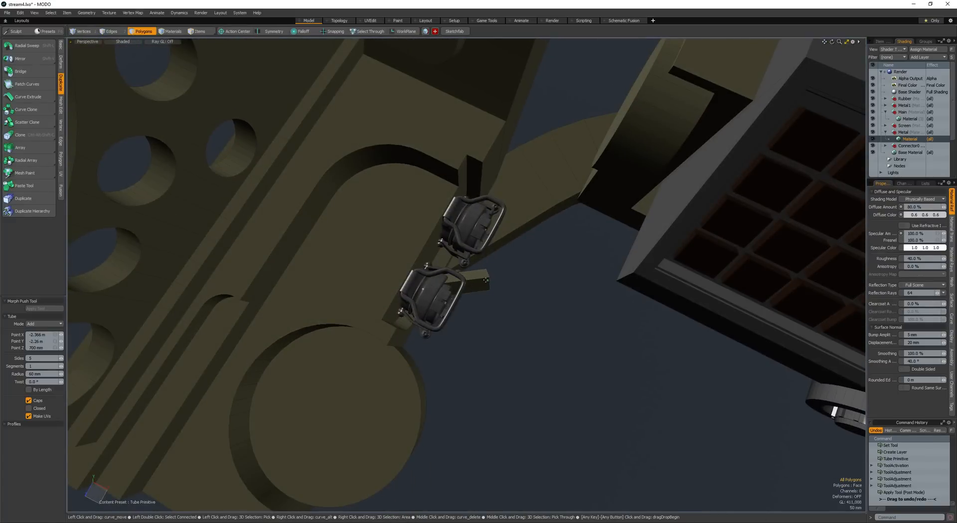
left_click_drag(468, 287, 467, 261, "alt")
scroll(475, 316, "up", 2)
left_click(486, 339)
key("Up")
key("Up")
- Extend the tube with further points so it curves down and under the curved arm
left_click_drag(513, 355, 540, 333)
left_click_drag(536, 327, 524, 290, "alt")
scroll(463, 319, "down", 5)
left_click(541, 320)
left_click(608, 304)
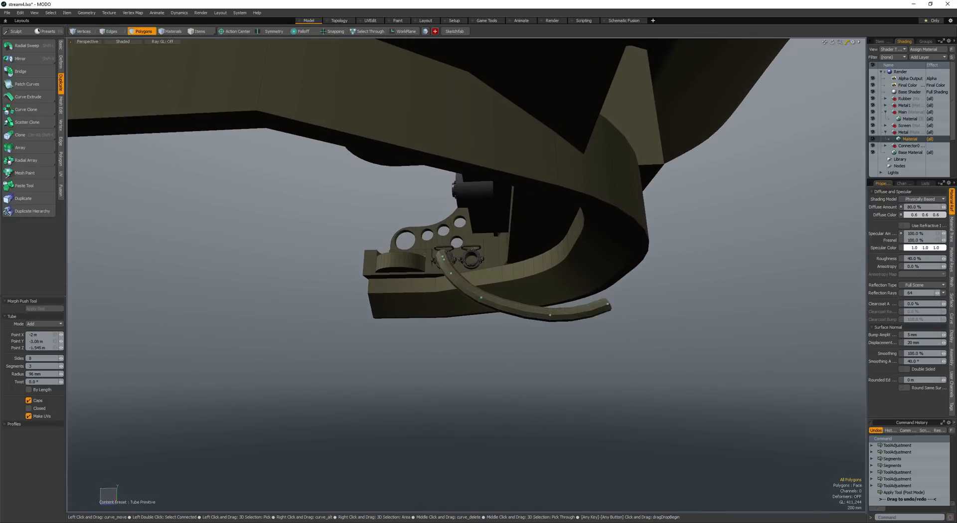
left_click_drag(608, 305, 658, 375)
left_click_drag(554, 302, 618, 276, "alt")
- Adjust the tube's first points so it starts centred in the connector and bends smoothly downwards
scroll(479, 299, "up", 4)
scroll(498, 274, "down", 3)
scroll(404, 264, "up", 5)
left_click_drag(369, 282, 406, 273, "alt")
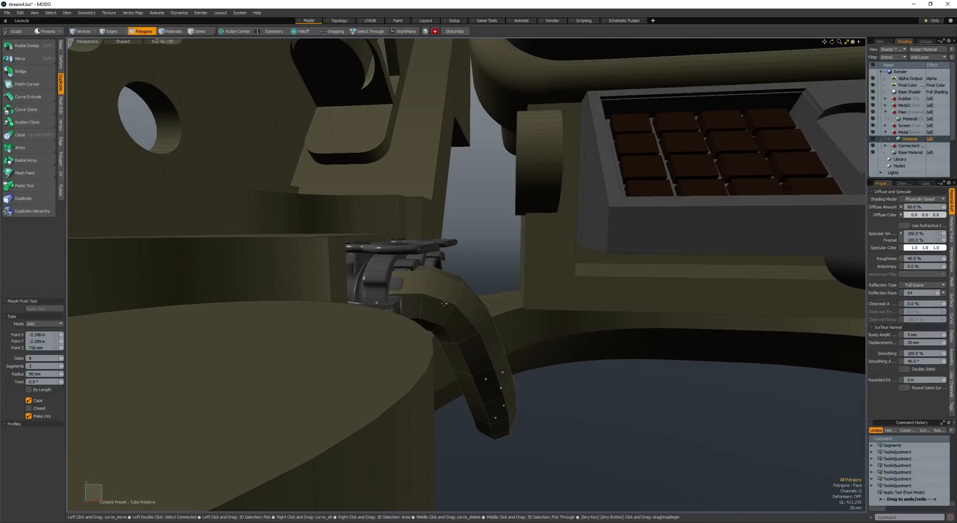
left_click_drag(407, 279, 502, 248, "alt")
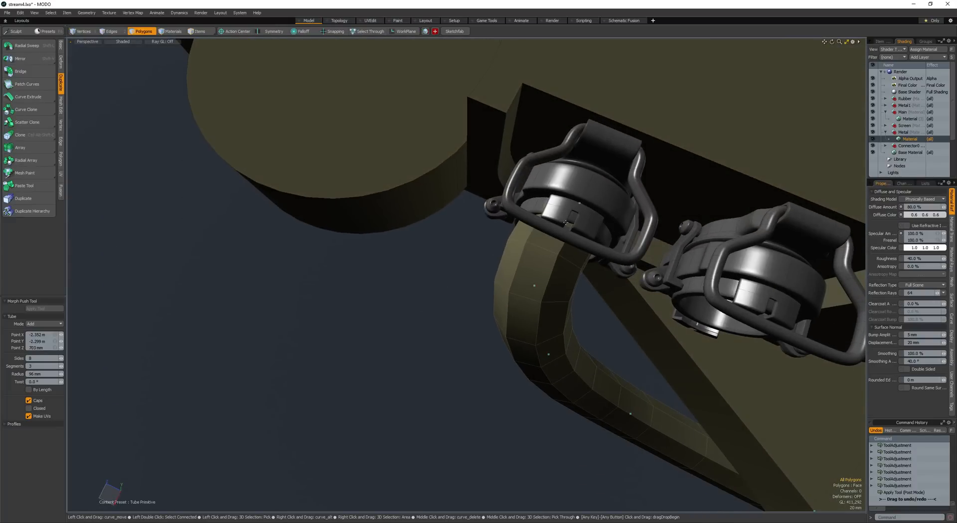
left_click_drag(534, 287, 662, 229)
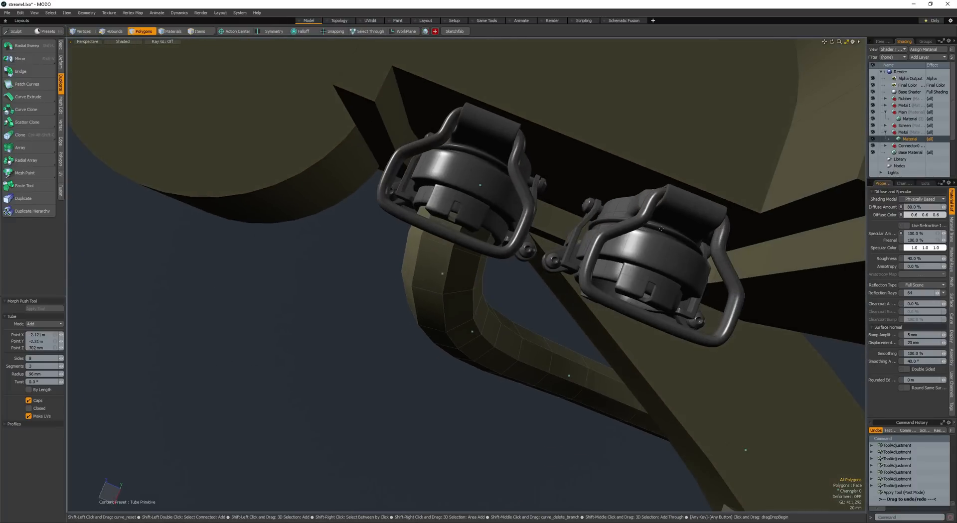
- Start a second tube in the other connector and add points that bend it downwards alongside the first tube
left_click(632, 258)
left_click_drag(631, 257, 556, 222, "alt")
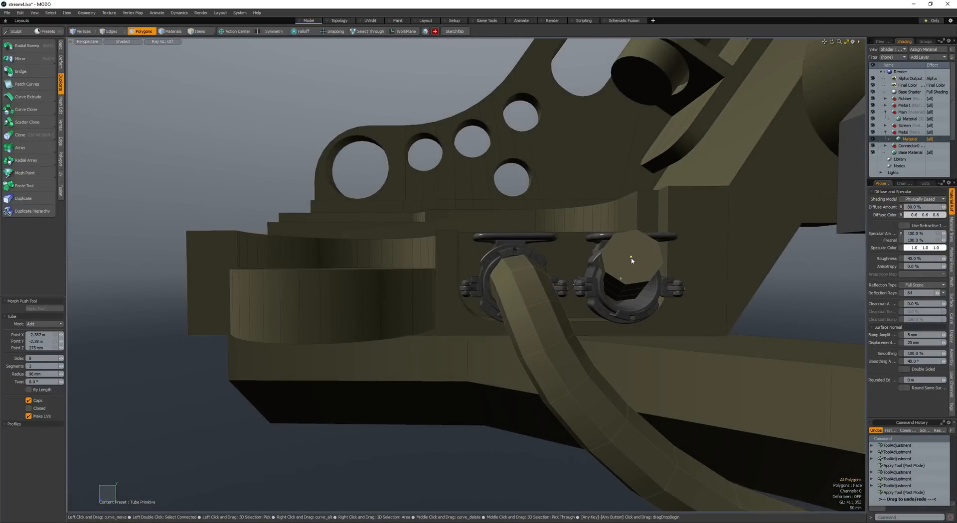
left_click_drag(631, 260, 545, 305, "alt")
mouse_move(544, 305)
left_mouse_down("alt")
mouse_move(498, 287)
mouse_move(543, 338)
mouse_move(529, 312)
left_mouse_up("alt")
left_click_drag(529, 312, 558, 280, "alt")
left_click(581, 239)
left_click_drag(581, 238, 500, 209, "alt")
- Extend the second tube under the arm and reshape its points alongside the first, undoing the unwanted point moves
scroll(566, 240, "down", 6)
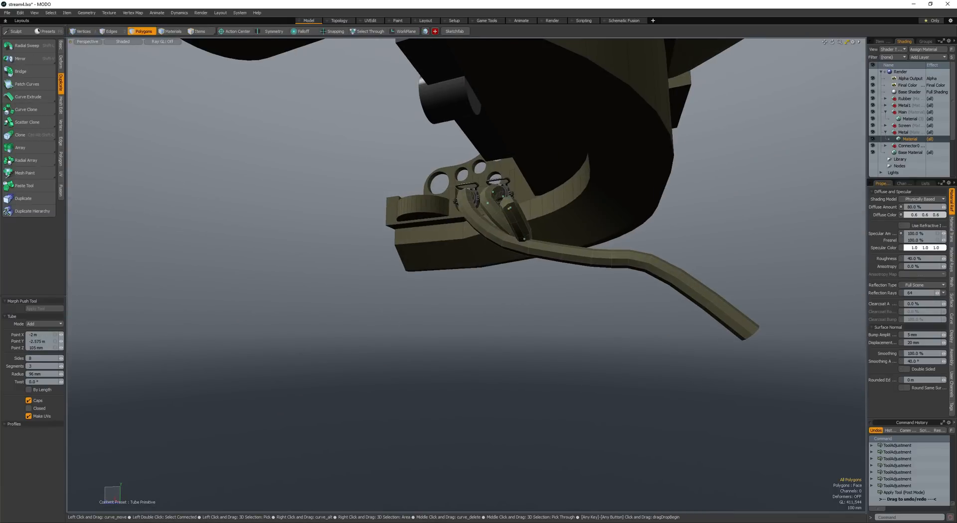
left_click_drag(601, 240, 439, 198, "alt")
scroll(579, 266, "up", 6)
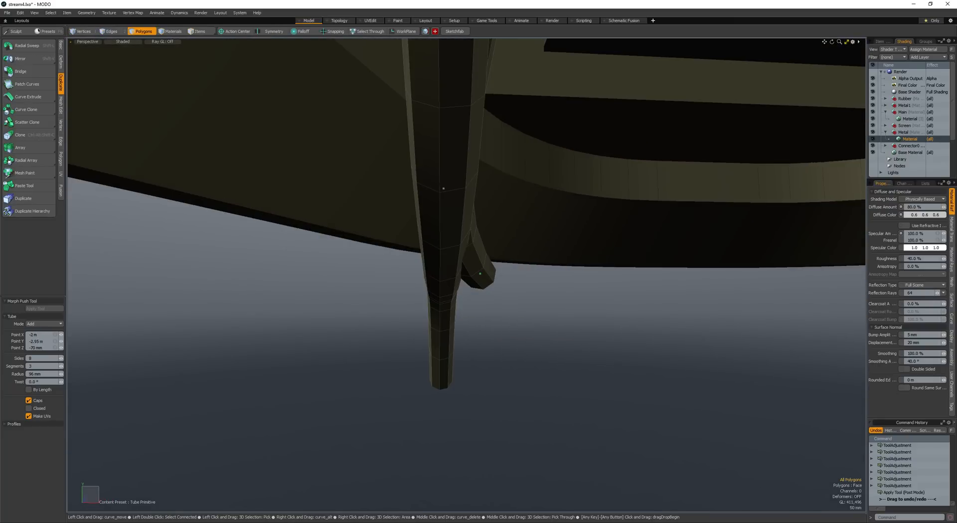
scroll(485, 275, "down", 5)
left_click_drag(480, 274, 471, 214)
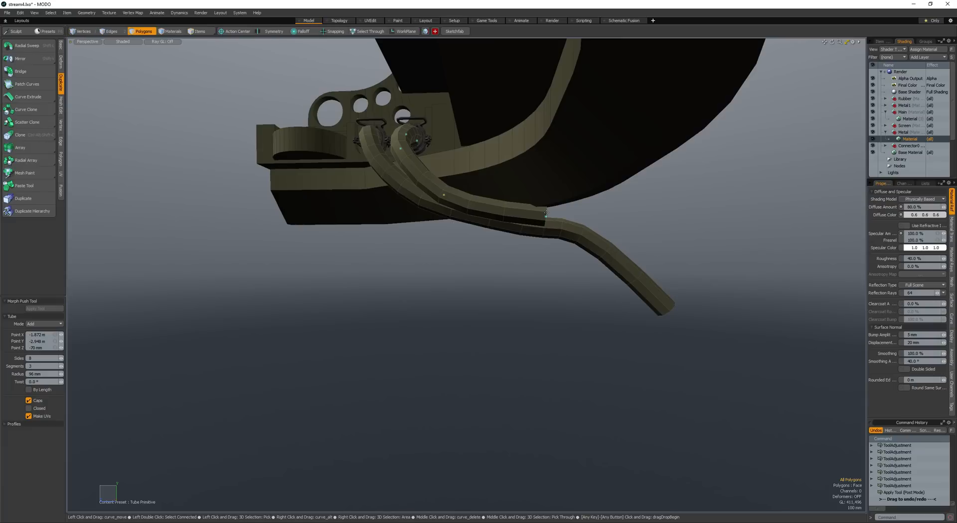
key("ctrl+z")
left_click_drag(620, 234, 511, 229, "alt")
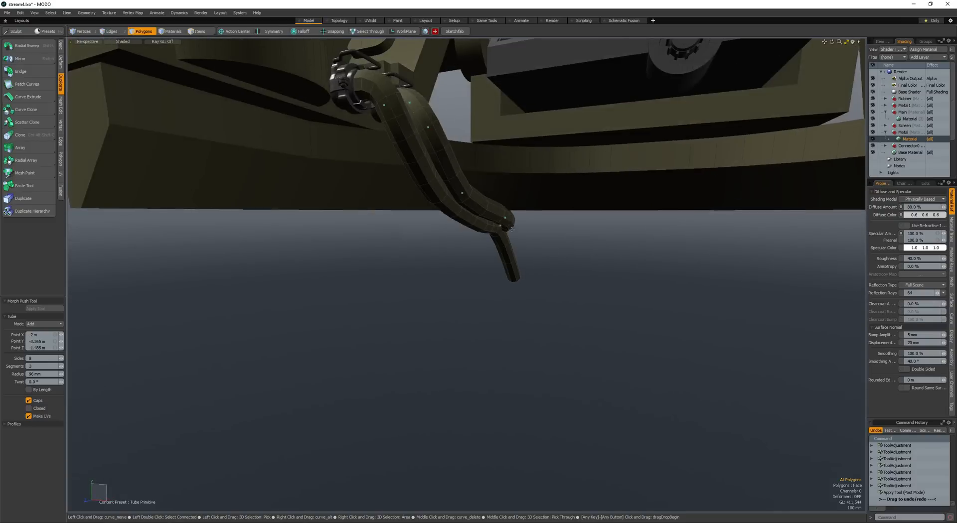
left_click_drag(533, 272, 525, 252, "alt")
key("ctrl+z")
- Select both complete tubes and assign them a new material named Cable1 with a custom grey colour
key("space")
key("bracketright")
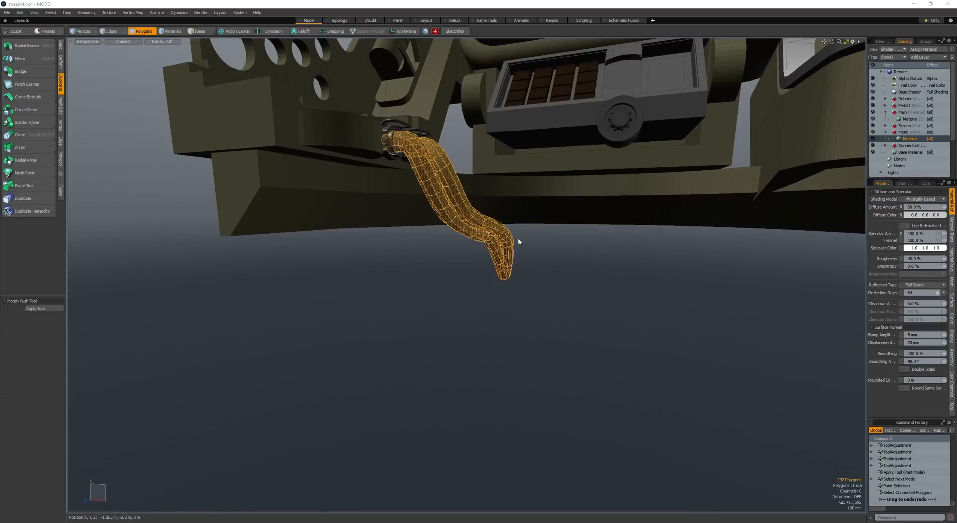
type("mC")
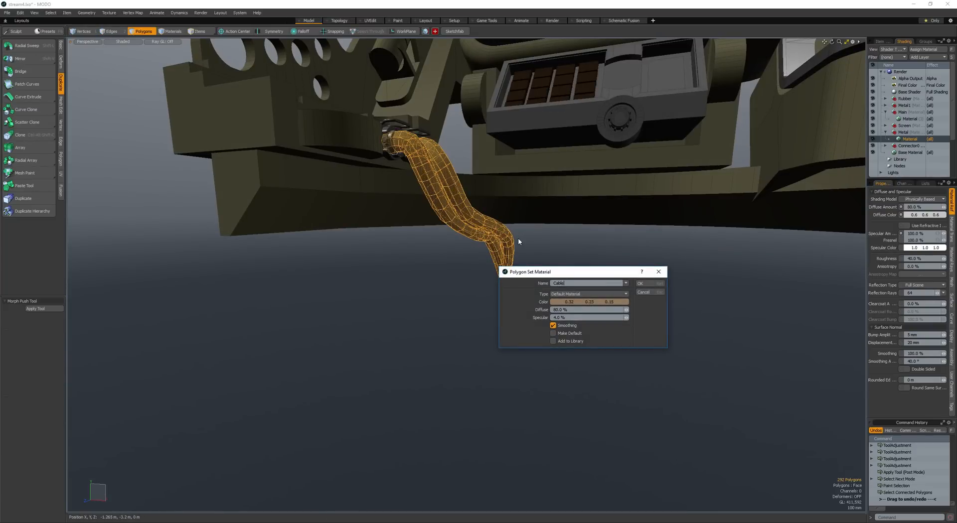
left_click(588, 301)
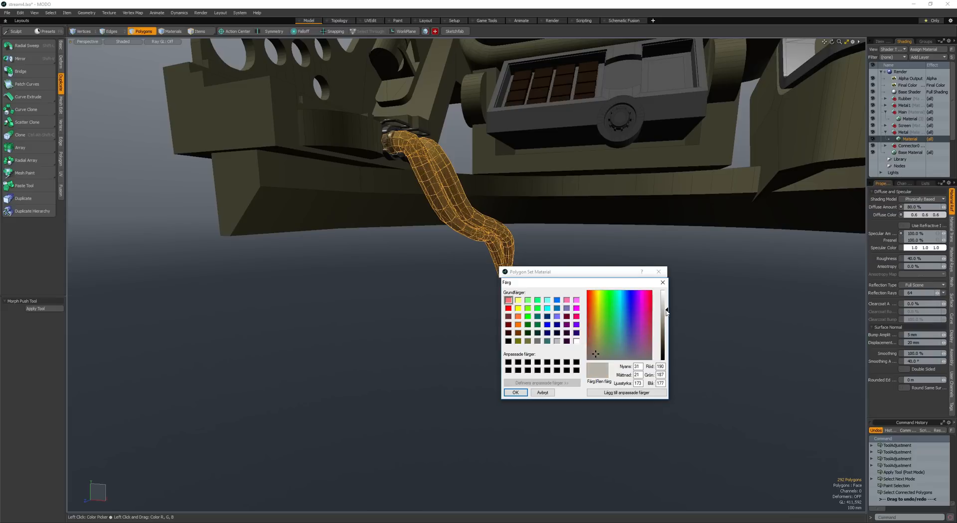
key("Return")
key("Return")
- Convert the cable tubes to Catmull-Clark subdivision surfaces, clear the selection and save the scene
key("shift+Tab")
left_click(506, 257)
left_click_drag(506, 257, 466, 290, "alt")
left_click(468, 302)
key("ctrl+s")
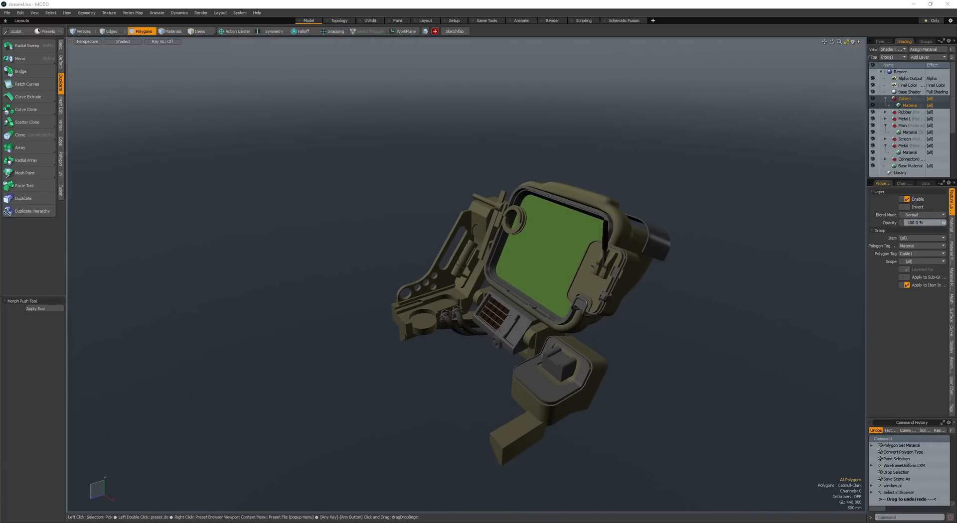
- Bring in the circular hub preset, cut its geometry and paste it into the device mesh at the round disc
left_click_drag(356, 358, 355, 370, "alt")
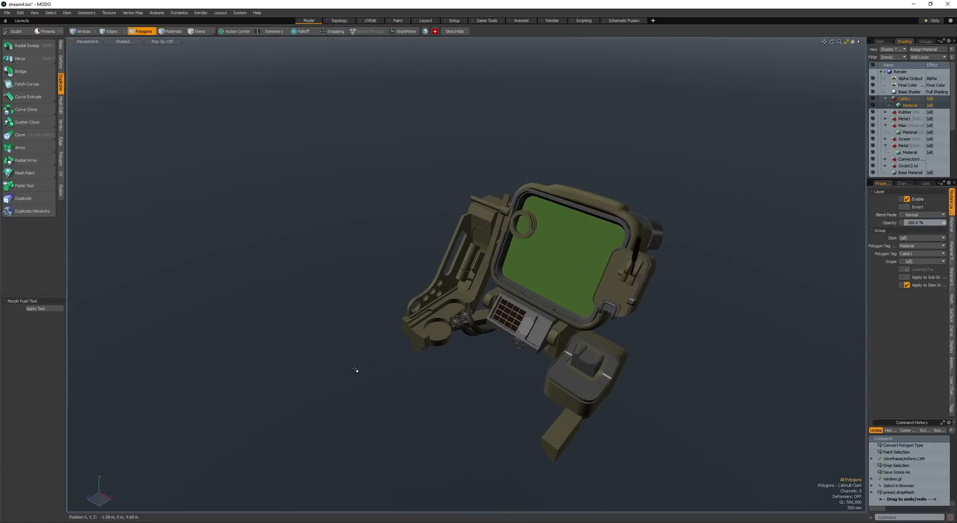
key("space")
left_click(436, 336)
key("space")
key("ctrl+v")
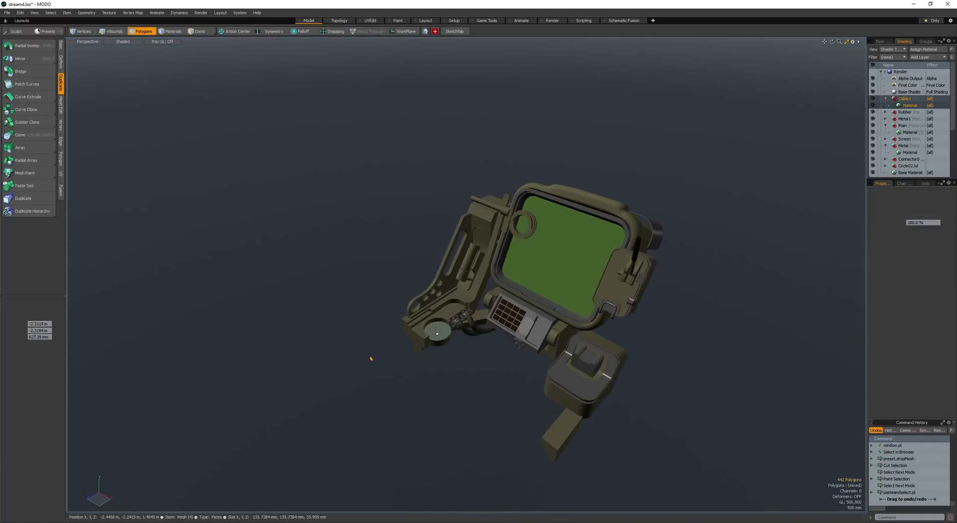
- Orient the circular hub on the disc and scale it up to about 584 mm in diameter
key("shift+a")
key("e")
left_click_drag(458, 370, 423, 387, "ctrl+alt")
key("r")
key("alt+a")
key("alt+a")
key("alt+a")
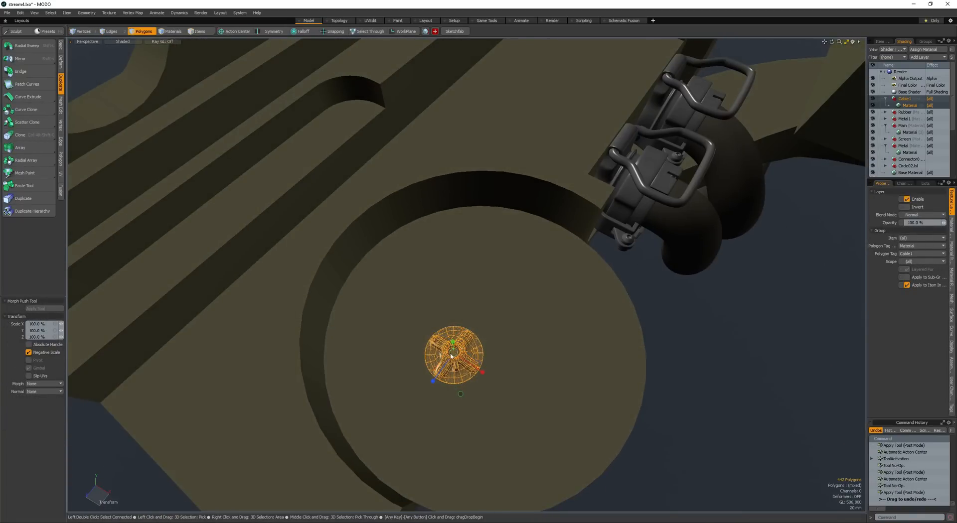
left_click_drag(453, 352, 539, 408)
- Centre the circular hub on the disc and adjust its height so it sits on the top face
key("w")
left_click_drag(540, 409, 561, 398, "ctrl")
left_click_drag(561, 398, 525, 332, "alt")
left_click_drag(525, 332, 511, 310, "ctrl")
key("space")
key("space")
key("space")
key("space")
key("w")
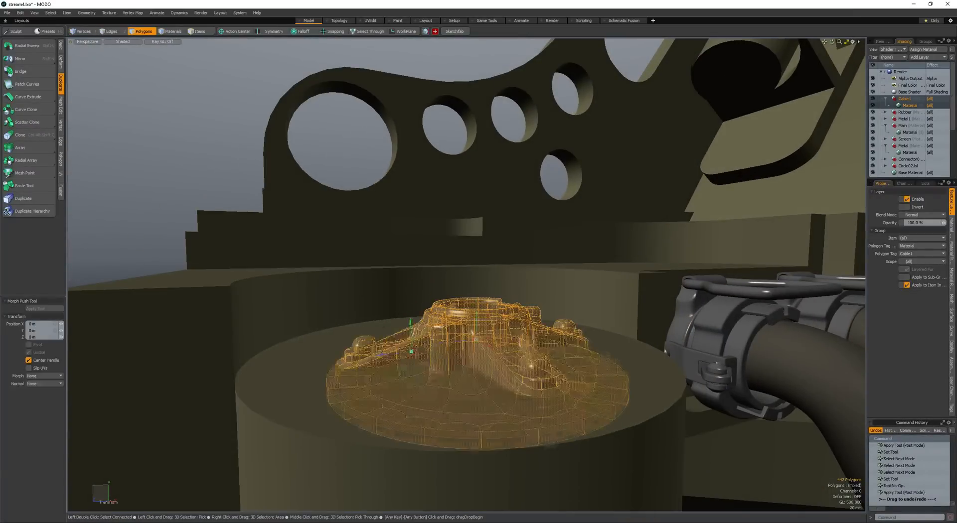
left_click_drag(413, 362, 434, 381)
key("space")
key("w")
key("space")
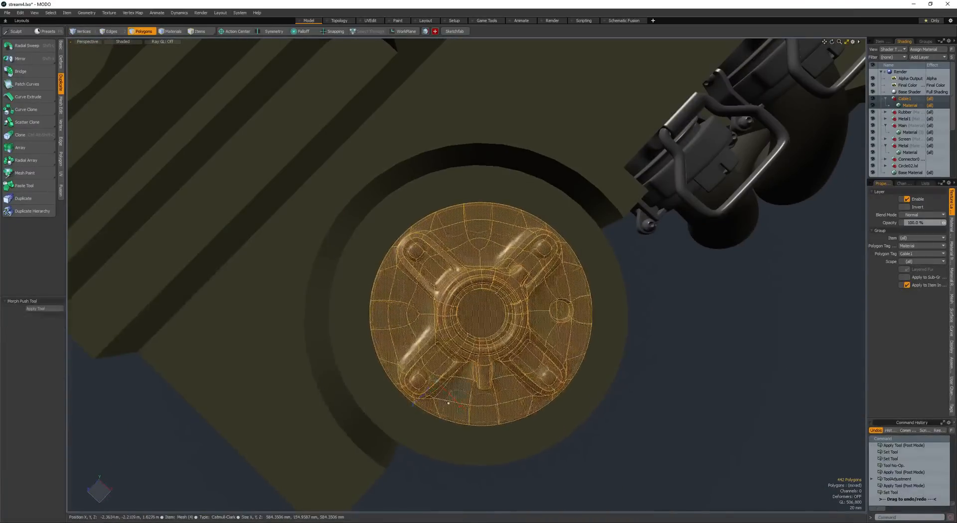
- Select the disc's top face around the hub and bevel it inward to form a stepped groove near the rim
left_click_drag(568, 471, 543, 426, "alt")
left_click(544, 428)
left_click(563, 461)
left_click_drag(563, 461, 548, 414, "alt")
scroll(541, 378, "down", 4)
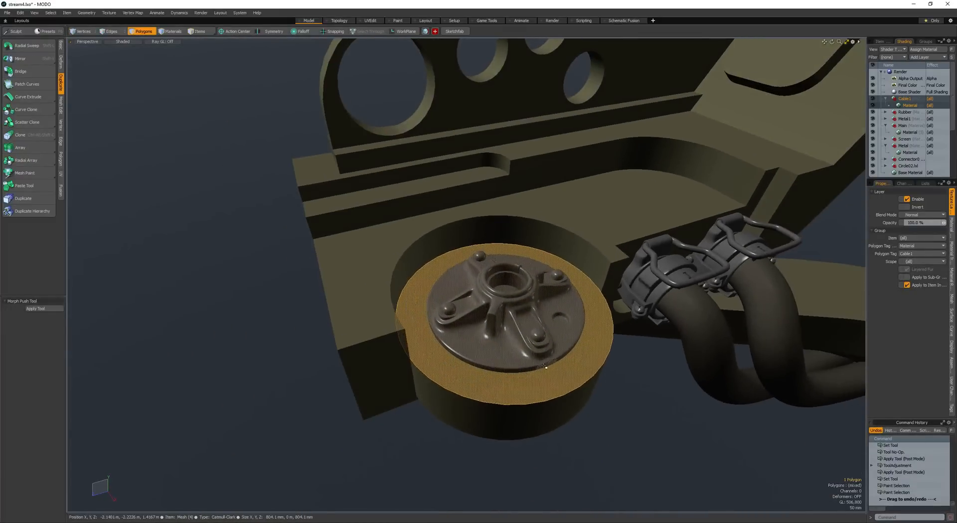
key("b")
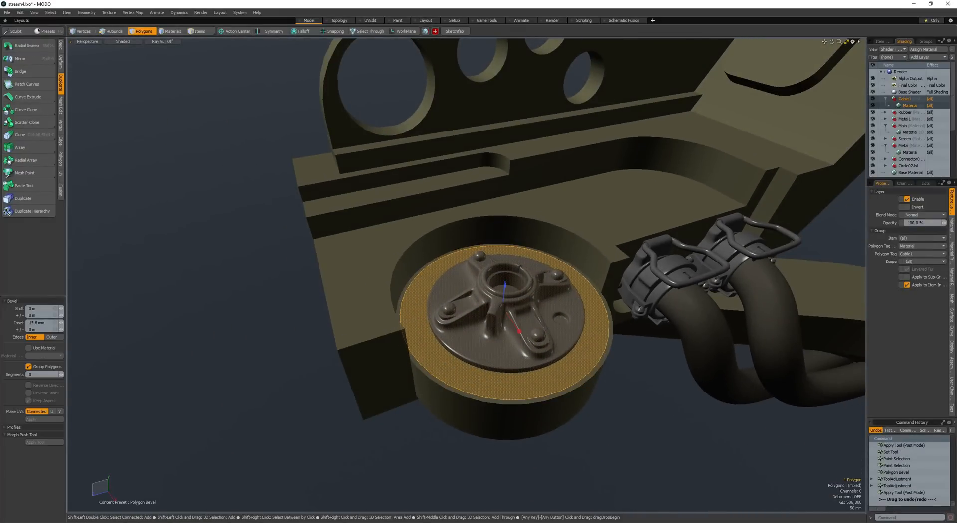
left_click_drag(503, 300, 503, 289)
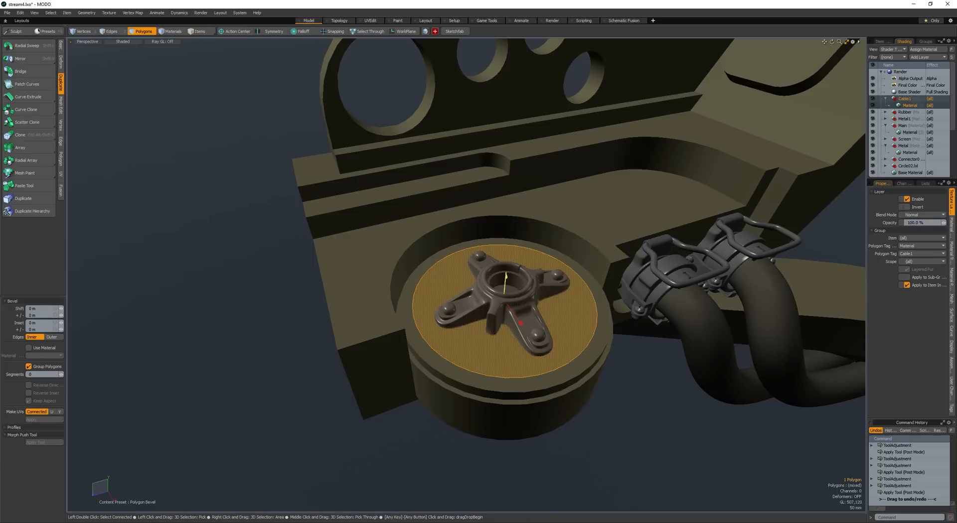
- Continue beveling the disc's top face into a sloping shoulder and sink its centre so the hub sits recessed
left_click_drag(506, 281, 509, 268)
mouse_move(522, 308)
left_mouse_down("shift")
mouse_move(509, 318)
mouse_move(525, 308)
left_mouse_up("shift")
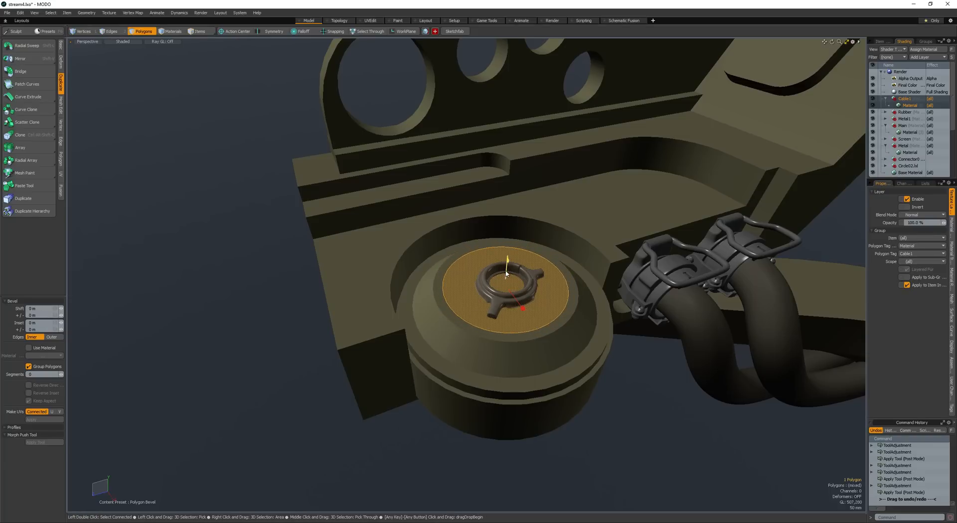
mouse_move(506, 274)
left_mouse_down()
mouse_move(535, 393)
mouse_move(378, 391)
mouse_move(574, 318)
mouse_move(546, 239)
mouse_move(502, 175)
left_mouse_up()
key("space")
- Select the whole box above the disc and move it -20 mm in X and -355 mm in Y onto the disc
scroll(536, 396, "down", 4)
key("ctrl+b")
key("space")
double_click(447, 255)
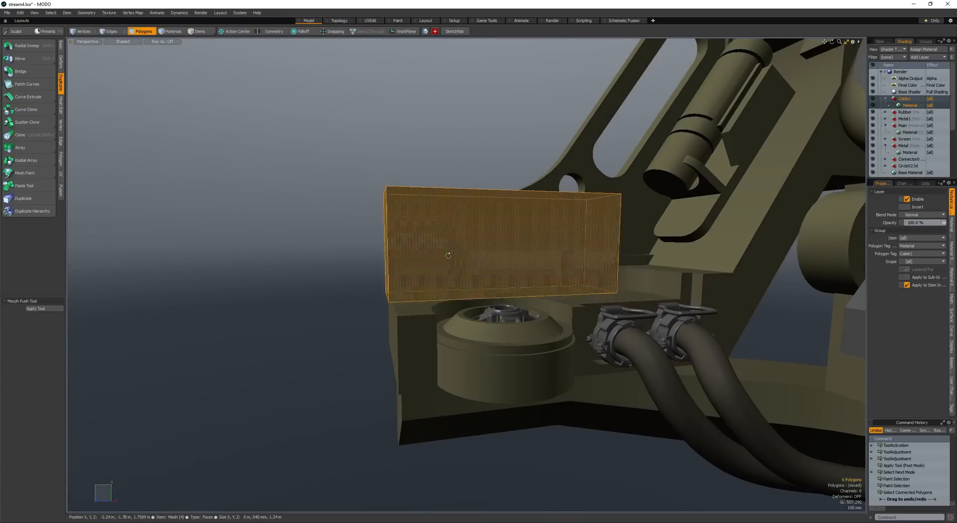
scroll(448, 255, "down", 3)
left_click_drag(448, 256, 495, 254, "alt")
key("w")
left_click_drag(495, 254, 480, 300)
key("shift+a")
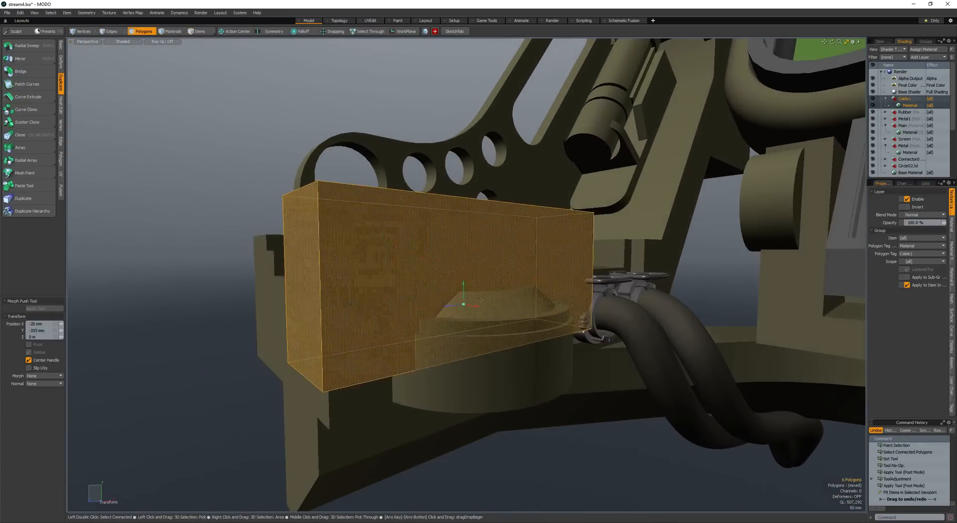
- Try to subtract the full-width box from the disc
key("space")
key("ctrl+shift+b")
left_click_drag(496, 338, 510, 380, "alt")
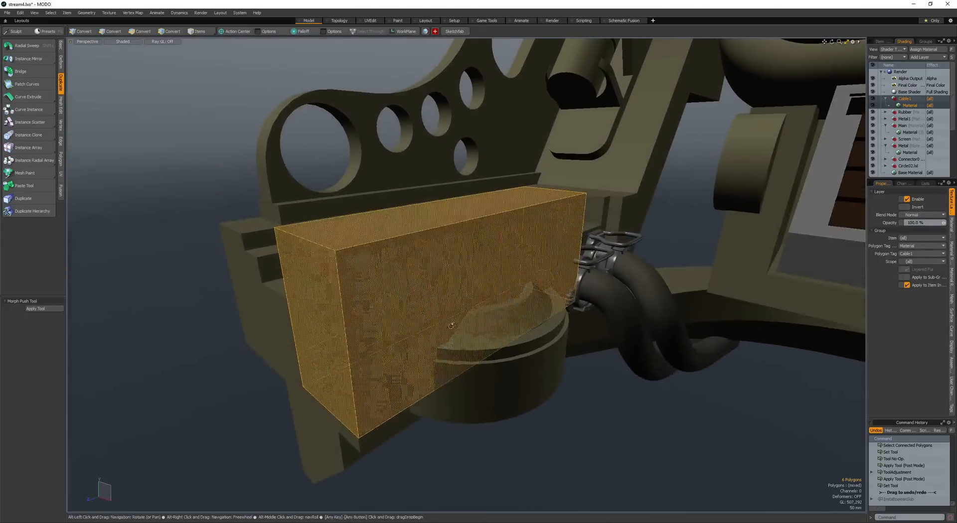
- Narrow the cutting box along X and raise it 170 mm in Y so it overlaps only the disc's raised shoulder
key("r")
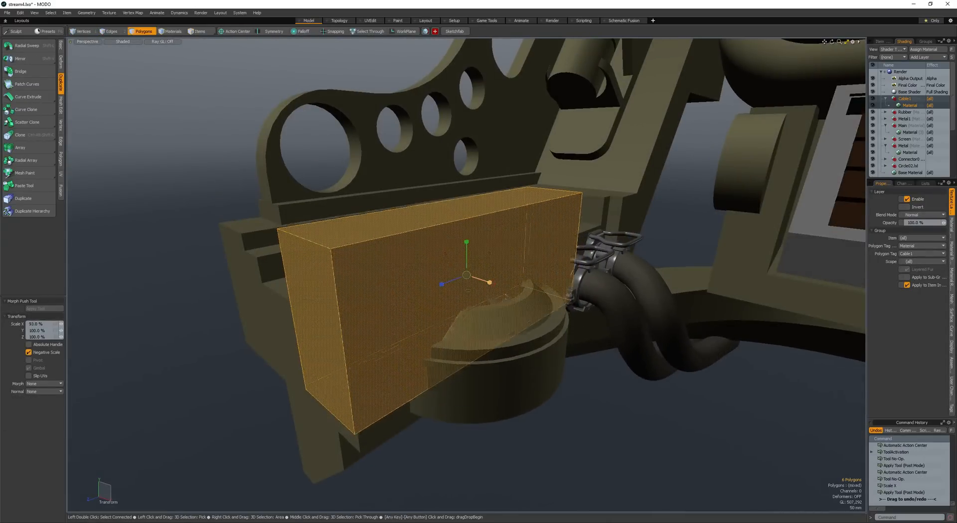
left_click_drag(489, 282, 476, 278)
left_click_drag(478, 282, 449, 220, "alt")
key("space")
key("ctrl+shift+b")
key("ctrl+z")
key("r")
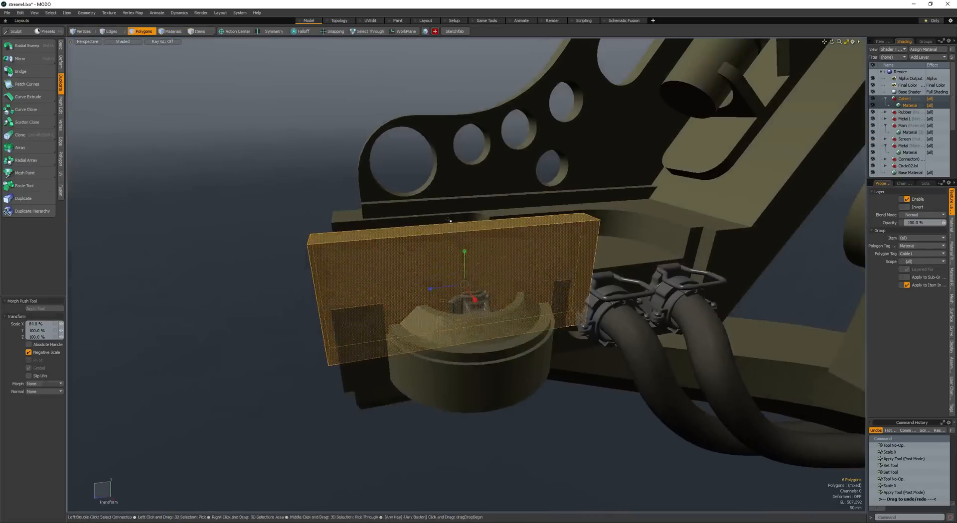
left_click_drag(463, 260, 463, 225)
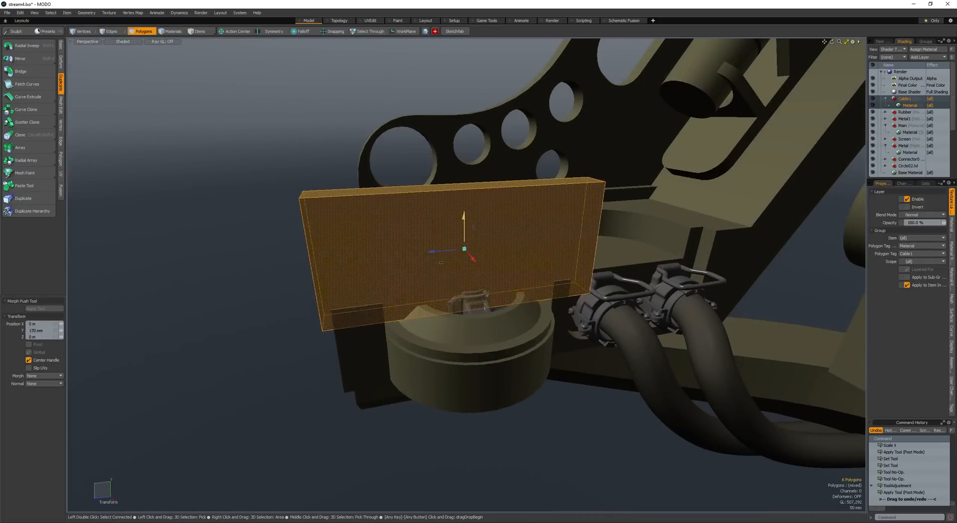
- Duplicate the cutting box and rotate the copy about the Y axis so the two boxes cross over the disc
key("space")
left_click_drag(433, 333, 425, 280, "alt")
key("e")
key("space")
- Try to subtract the two crossed boxes from the disc's shoulder
left_click(428, 310)
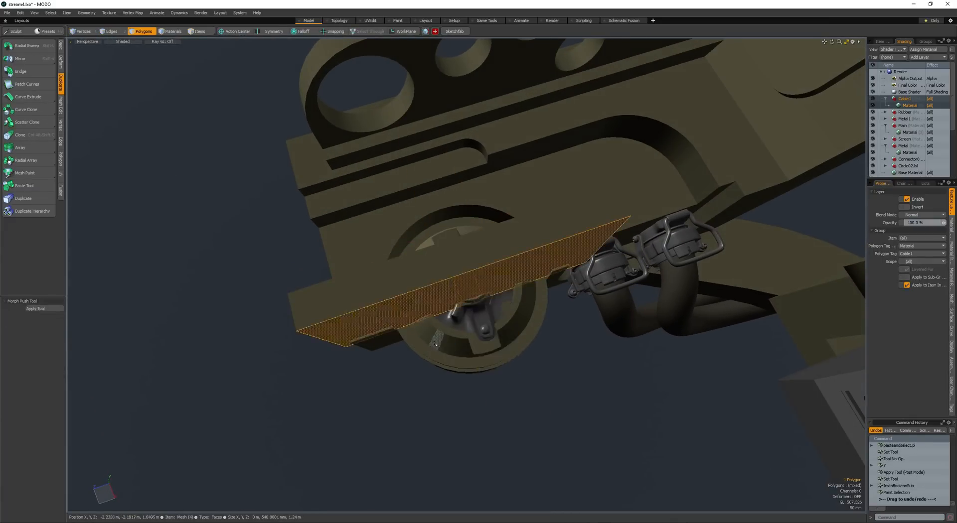
key("ctrl+b")
left_click_drag(429, 326, 411, 368, "alt")
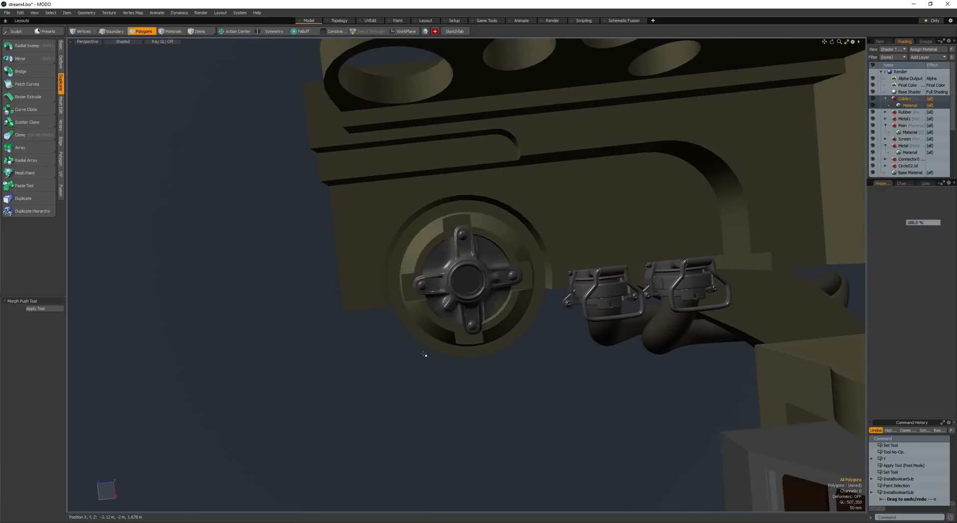
key("ctrl+z")
key("ctrl+z")
key("ctrl+z")
- Show the uniform wireframe and shift the cutting box about -22 mm in Z to align it with the disc's segments
key("F4")
left_click_drag(449, 333, 439, 298, "alt")
scroll(499, 319, "up", 5)
key("w")
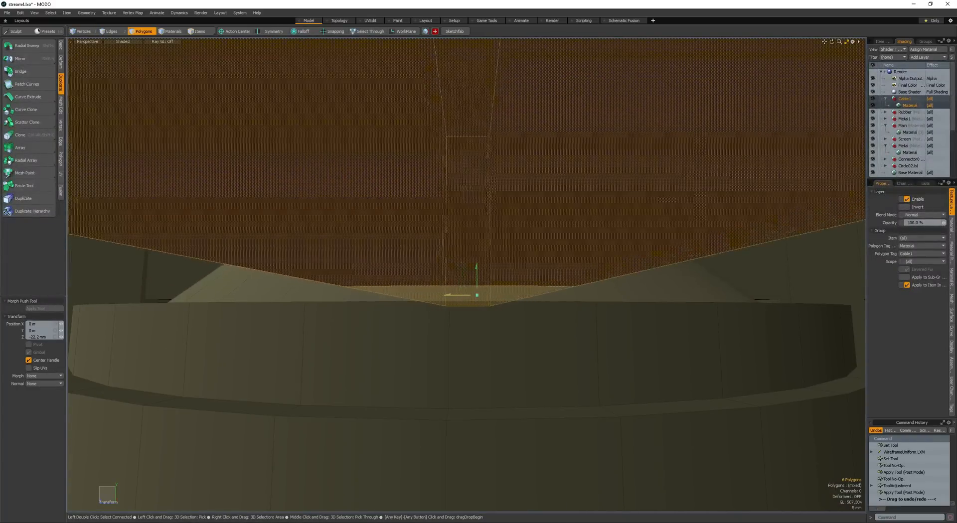
key("q")
- Subtract both crossed boxes from the disc to notch its shoulder around the hub's arms
key("F5")
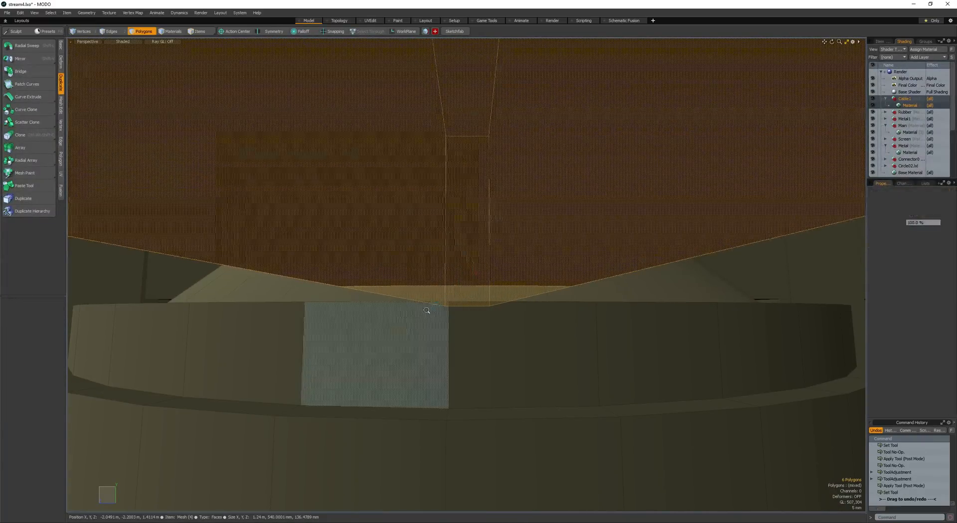
scroll(427, 312, "down", 5)
left_click_drag(427, 312, 381, 393, "alt")
scroll(381, 394, "down", 3)
left_click(378, 277)
key("F5")
- Place an upright cylinder about 187 mm in diameter on the hub's central ring
left_click_drag(380, 312, 481, 265, "alt")
key("F2")
scroll(473, 289, "up", 4)
key("q")
key("r")
key("w")
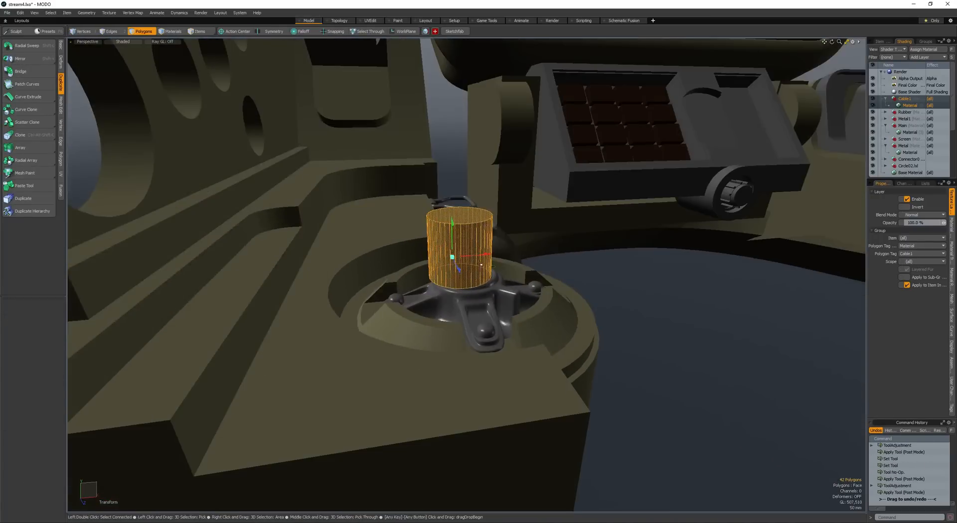
key("q")
- Lower the top face of the hub's cylinder and bevel it inward to leave a flat rim
scroll(457, 269, "down", 4)
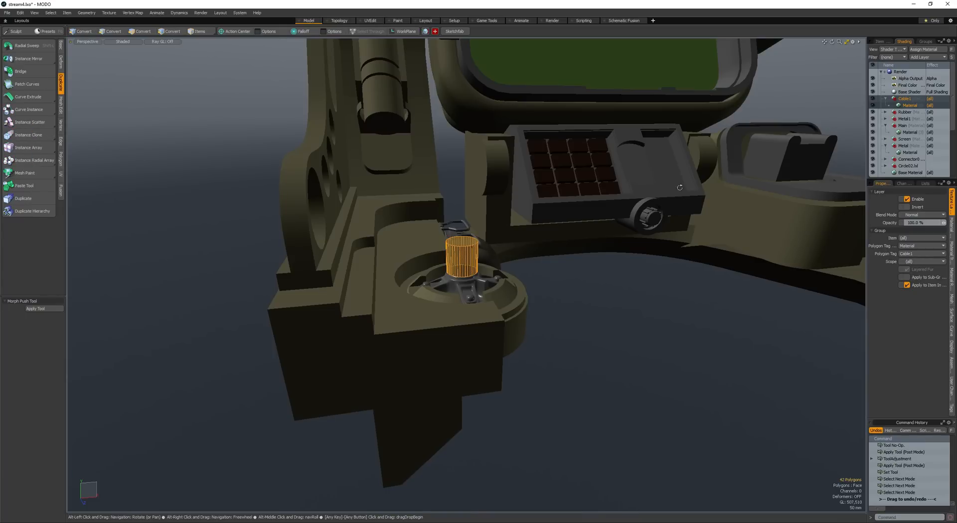
left_click_drag(680, 188, 513, 236, "alt")
left_click_drag(467, 237, 468, 259, "alt")
scroll(468, 254, "down", 3)
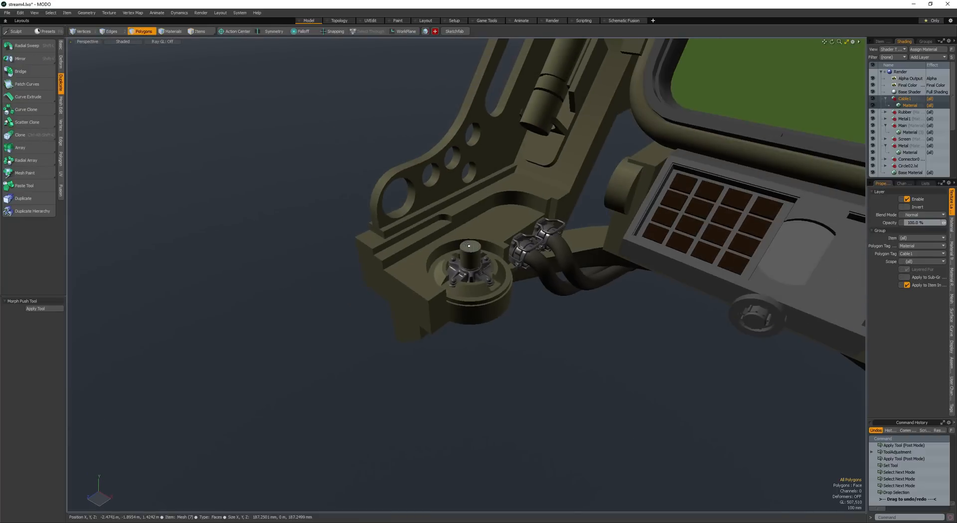
left_click(470, 246)
key("w")
scroll(477, 244, "up", 4)
key("b")
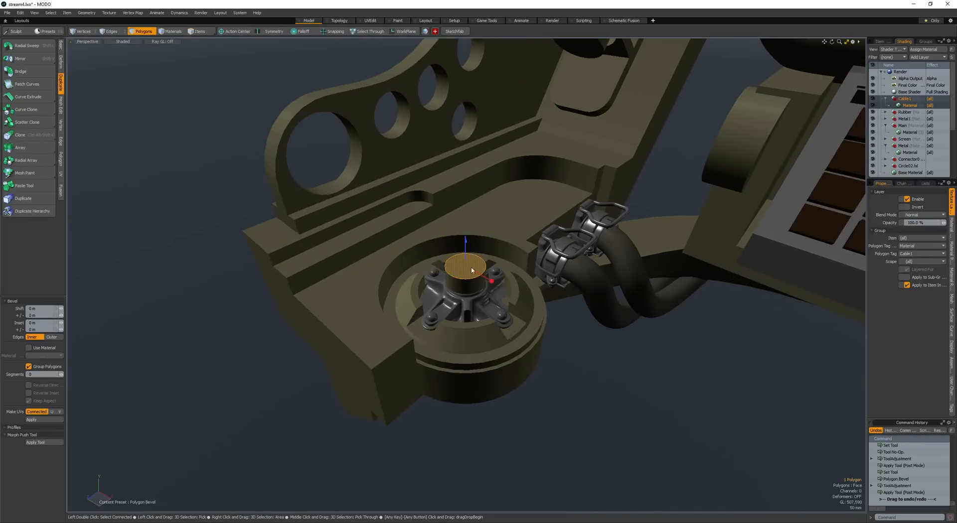
key("space")
scroll(459, 266, "up", 6)
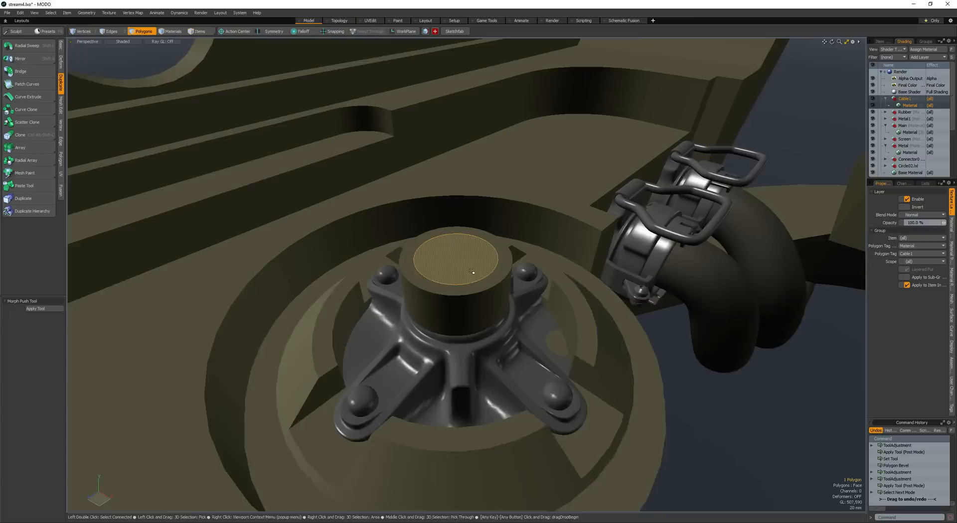
- Select the cylinder's centre cap and alternating rim segments and bevel them to form a toothed top
key("F4")
left_click(449, 300)
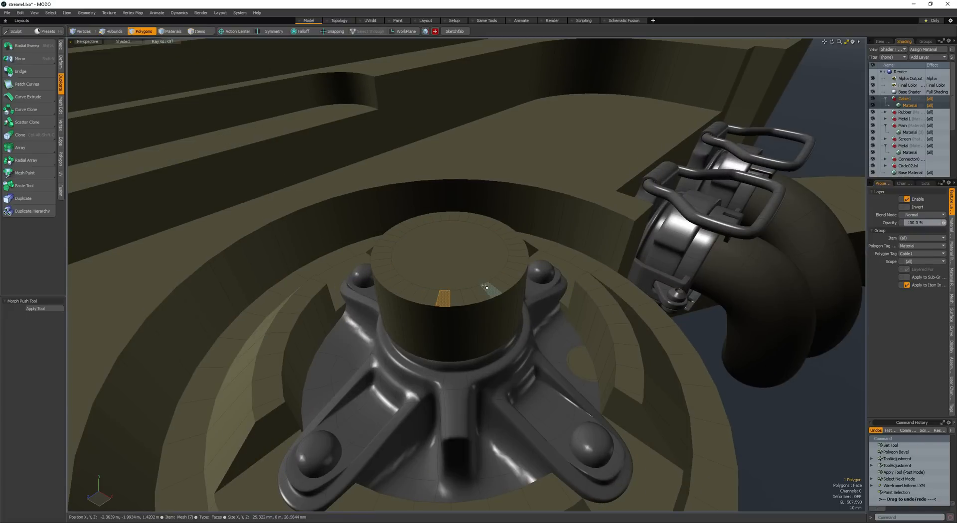
key("Up")
key("Up")
key("Up")
key("b")
scroll(439, 240, "down", 5)
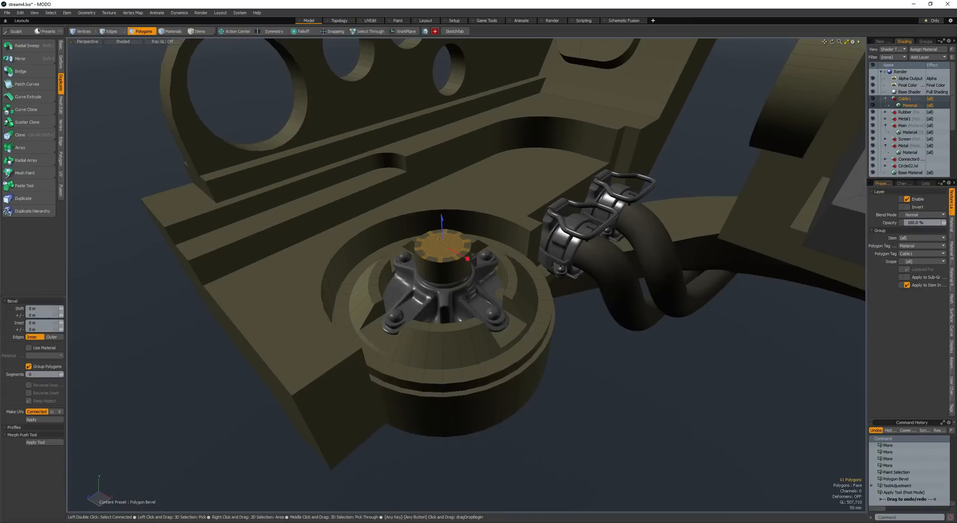
key("space")
- Adjust the height of the toothed cylinder's selected faces and save the scene
left_click(441, 223)
key("w")
left_click_drag(441, 222, 428, 240, "alt")
key("space")
scroll(369, 269, "down", 5)
left_click(359, 274)
left_click_drag(359, 274, 493, 271, "alt")
scroll(394, 279, "up", 5)
key("ctrl+s")
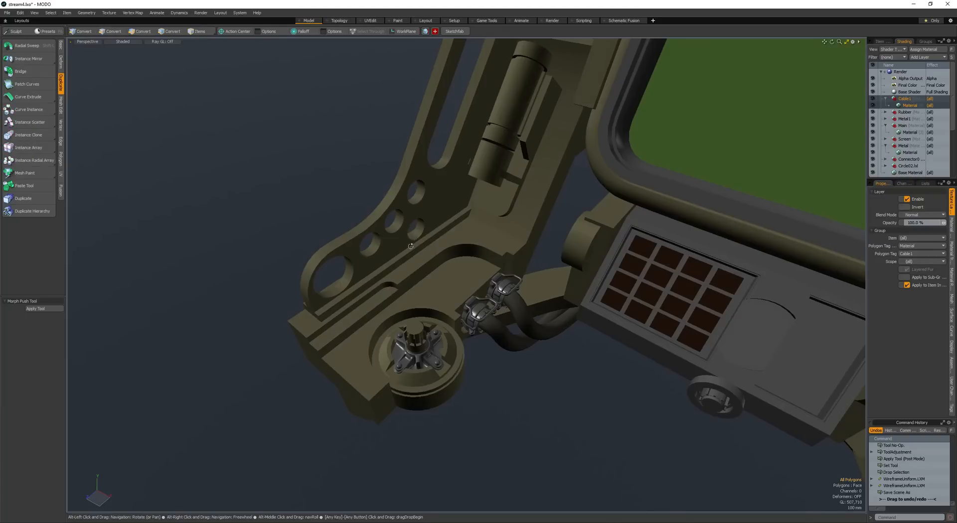
- Copy and paste the end cap of the rod beside the screen and slide the copy inward along the rod
left_click_drag(406, 309, 399, 257, "alt")
scroll(467, 277, "up", 3)
scroll(458, 274, "down", 3)
left_click_drag(399, 257, 502, 230, "alt")
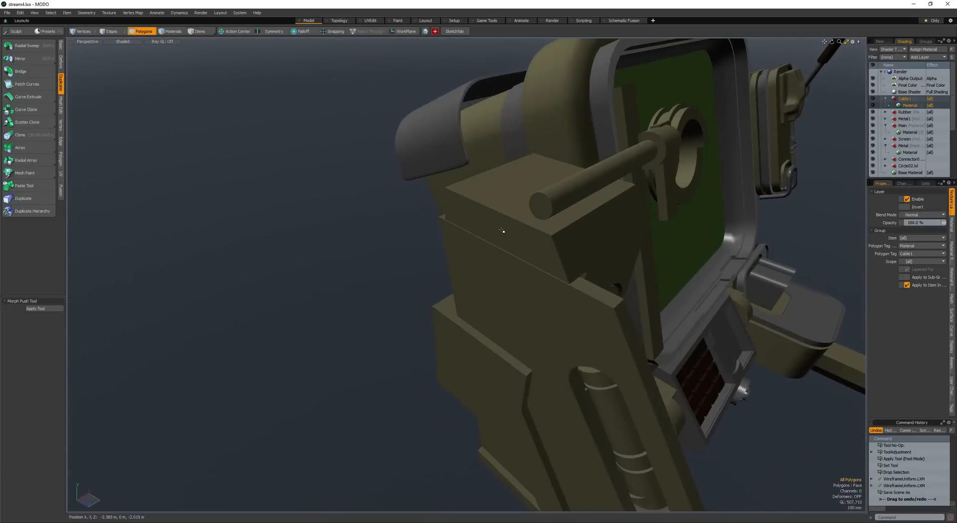
left_click(544, 204)
key("space")
left_click(544, 205)
key("ctrl+v")
key("w")
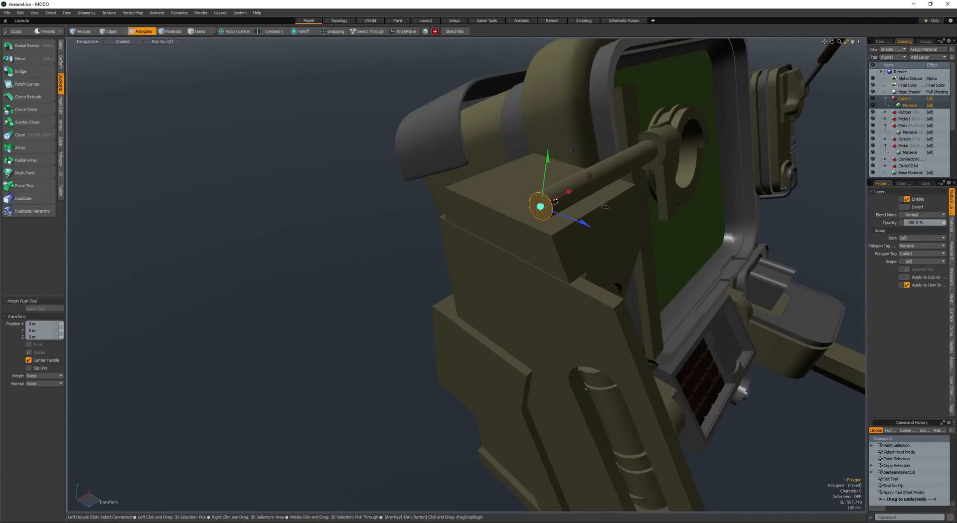
left_click_drag(546, 203, 571, 200, "alt")
- Thicken the pasted cap into a short cylinder at the rod's end and select all of its connected faces
key("shift+f")
left_click(511, 213)
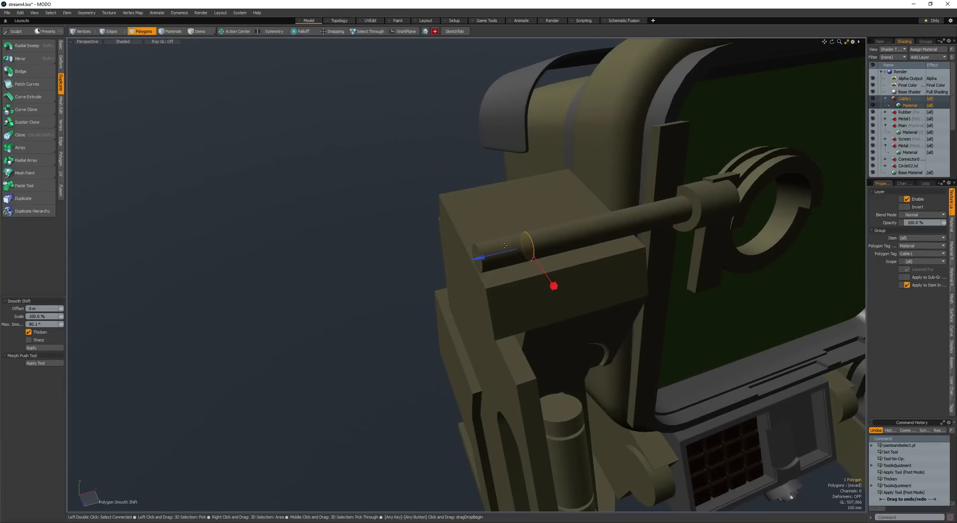
key("space")
left_click_drag(412, 273, 488, 234)
key("bracketright")
- Scale the short cylinder up into a collar wider than the rod and adjust its length along X
key("shift+a")
scroll(426, 272, "down", 4)
key("r")
scroll(468, 241, "up", 3)
left_click_drag(487, 235, 348, 265, "alt")
key("space")
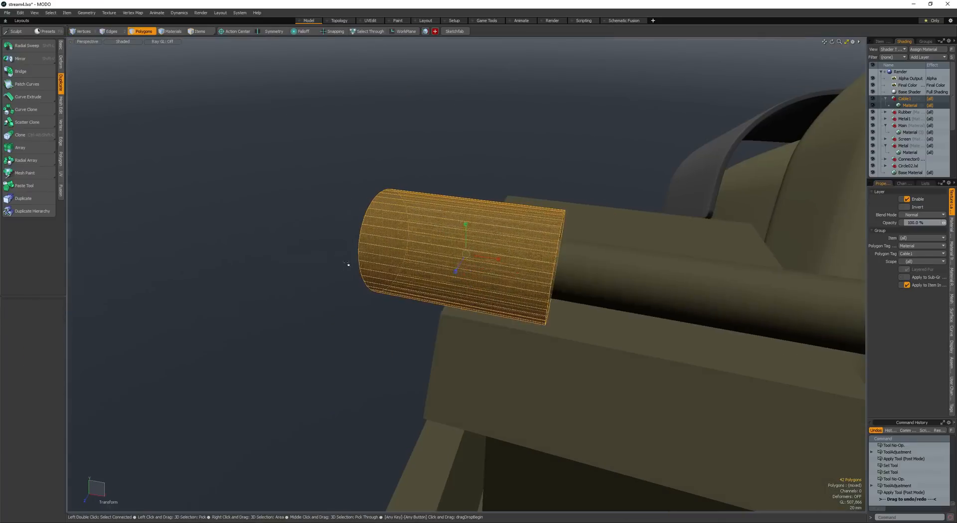
key("r")
left_click_drag(497, 259, 438, 251)
- Fine-tune the collar's position and proportions at the end of the rod
key("w")
key("space")
key("w")
key("ctrl+z")
key("space")
key("r")
key("space")
key("w")
scroll(520, 262, "down", 3)
key("space")
- Bevel the collar's inner end face into a stepped profile around the rod, using a shift of -48 mm
left_click(514, 258)
key("b")
left_click(532, 263)
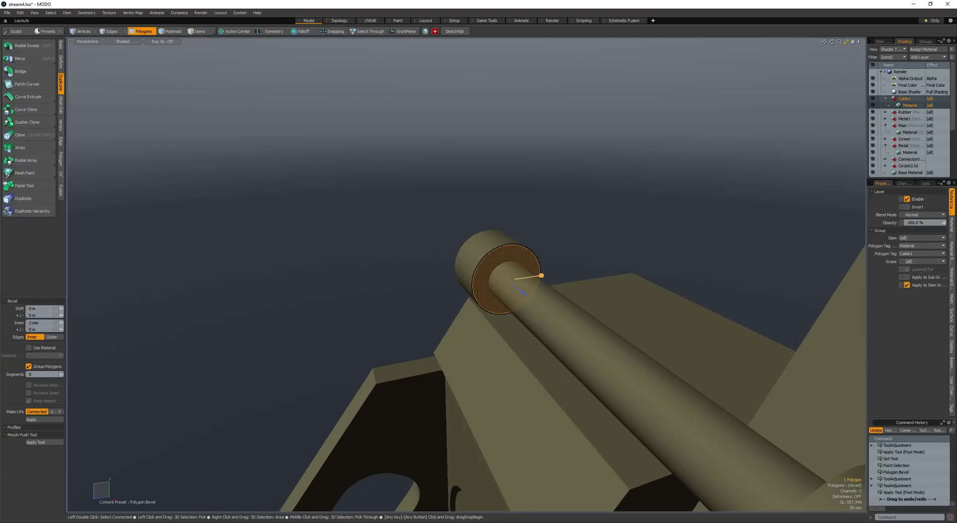
left_click(517, 288)
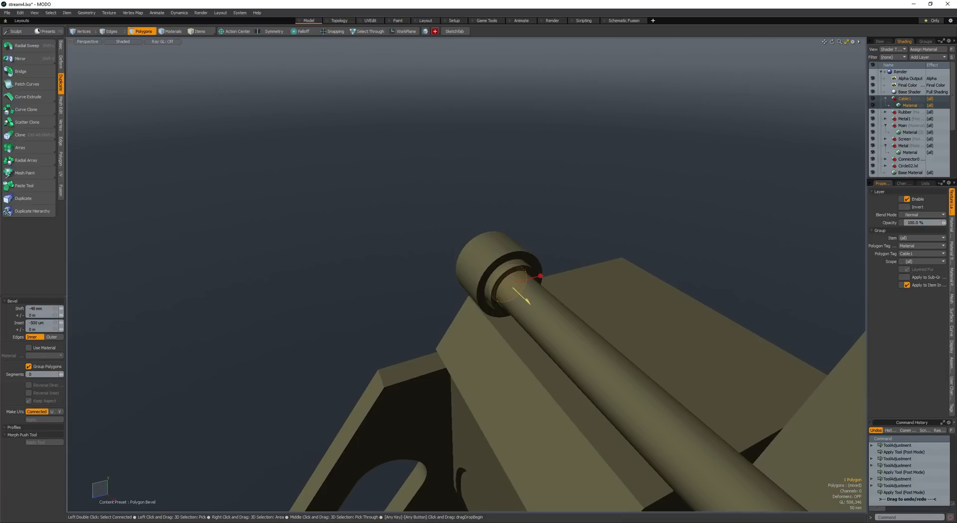
scroll(457, 272, "down", 5)
key("space")
left_click(444, 254)
- Loop slice the small block beside the clamp ring with a single cut at 64%
left_click_drag(457, 271, 466, 239, "alt")
scroll(447, 273, "down", 3)
left_click_drag(466, 239, 511, 208, "alt+shift")
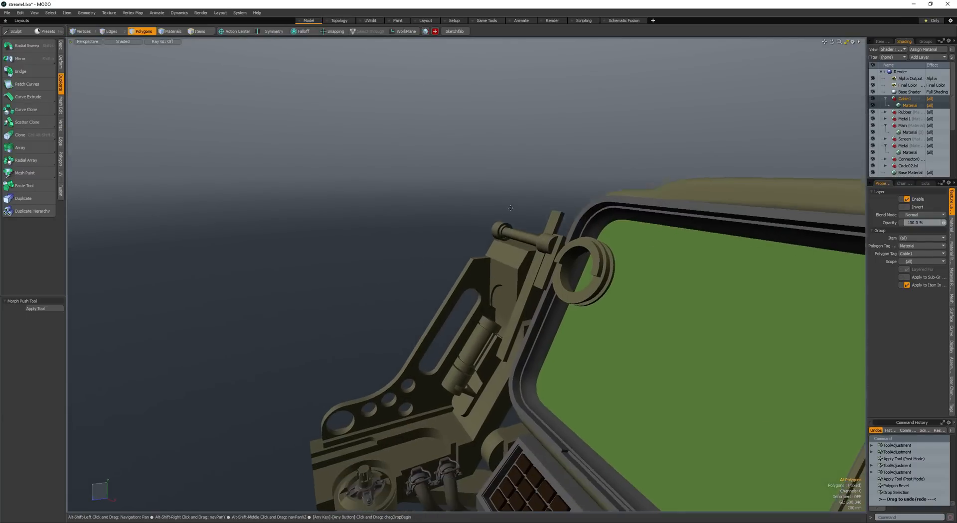
left_click(561, 263)
scroll(562, 266, "up", 5)
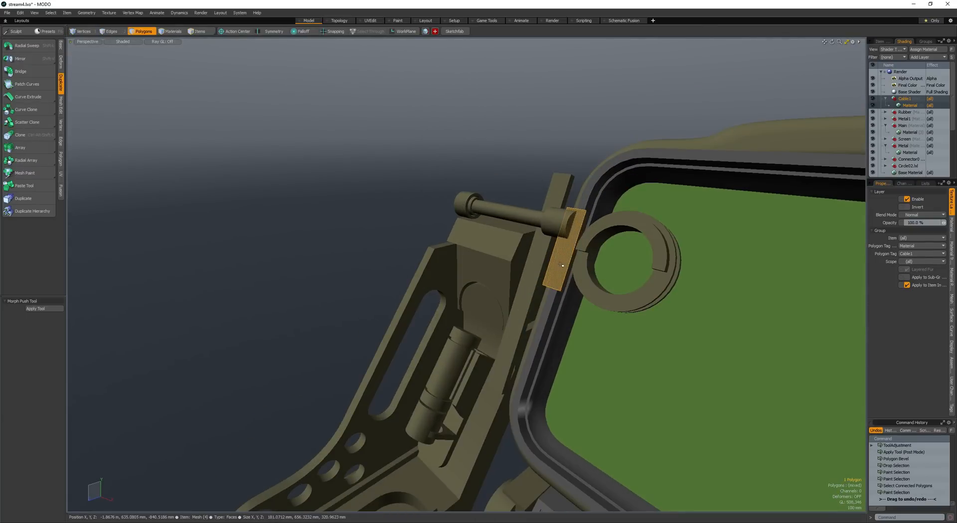
double_click(562, 266)
mouse_move(562, 265)
left_mouse_down("alt")
mouse_move(544, 262)
mouse_move(559, 263)
left_mouse_up("alt")
key("space")
key("space")
left_click(557, 267)
key("alt+c")
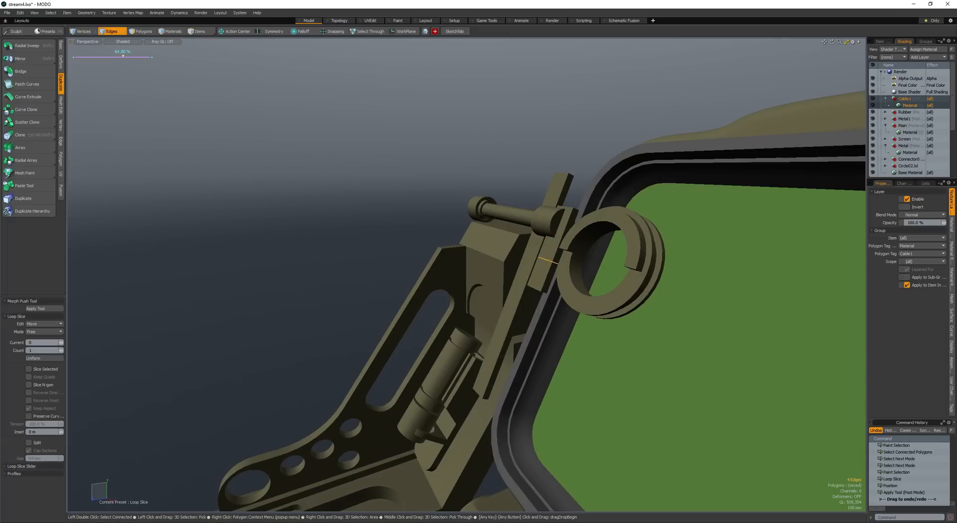
key("space")
key("space")
- Try to bevel the lower side face of the sliced block beside the clamp ring
left_click(547, 258)
key("b")
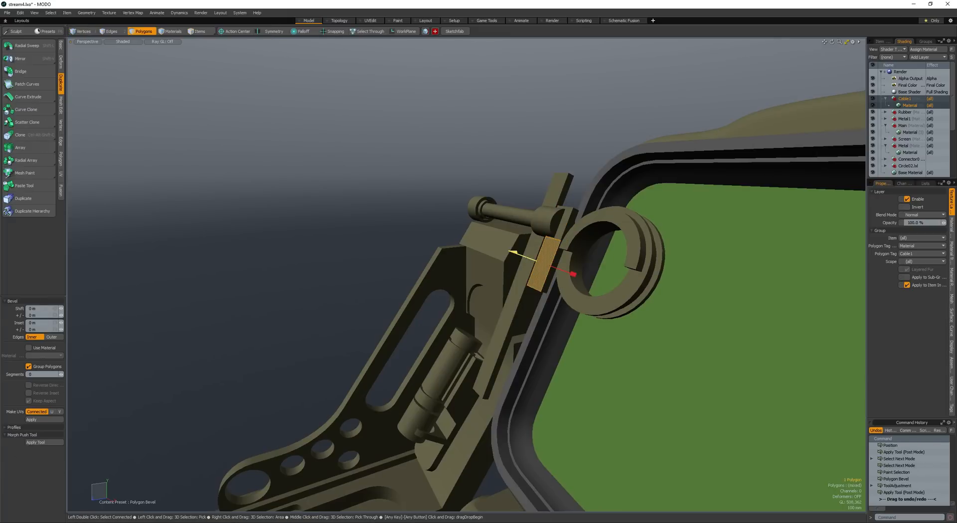
key("space")
left_click_drag(498, 249, 515, 234, "alt")
key("space")
key("space")
scroll(531, 245, "up", 5)
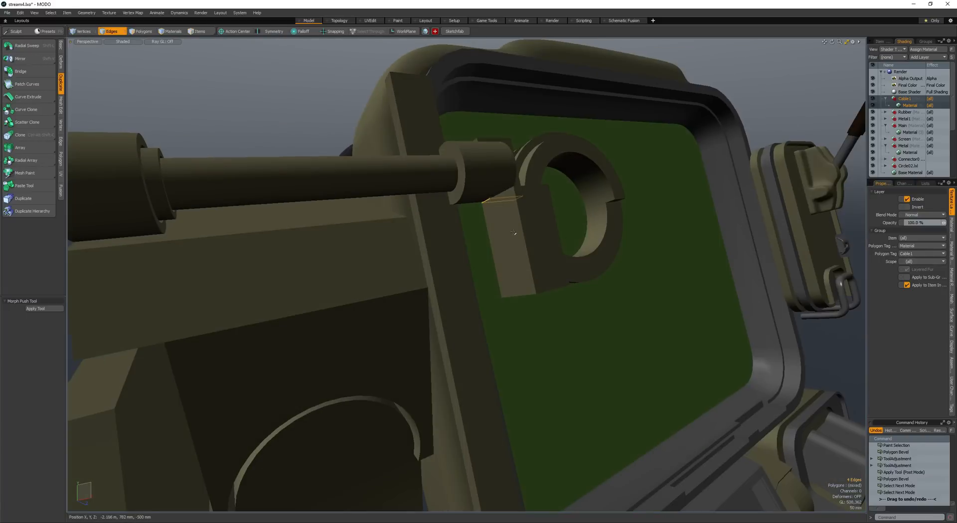
key("space")
key("ctrl+z")
key("ctrl+z")
key("ctrl+z")
key("ctrl+z")
key("ctrl+z")
key("ctrl+z")
key("ctrl+z")
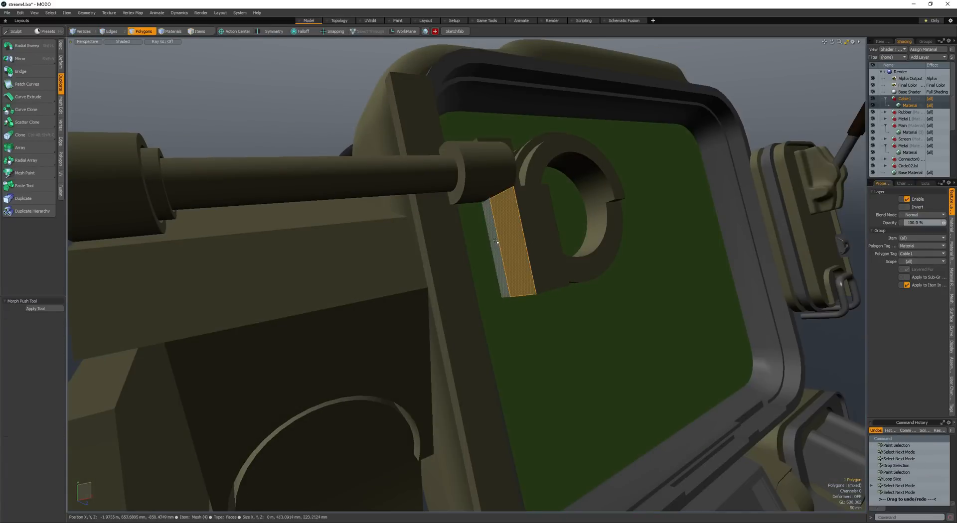
- Select the polygon loop on the clamp ring's inner wall and bevel it into a recessed groove around the opening
left_click_drag(509, 238, 443, 202, "alt")
left_click_drag(515, 270, 536, 273)
scroll(434, 273, "down", 4)
key("space")
left_click(508, 263)
double_click(508, 263)
double_click(532, 280)
scroll(529, 279, "up", 4)
left_click(530, 295)
key("l")
key("b")
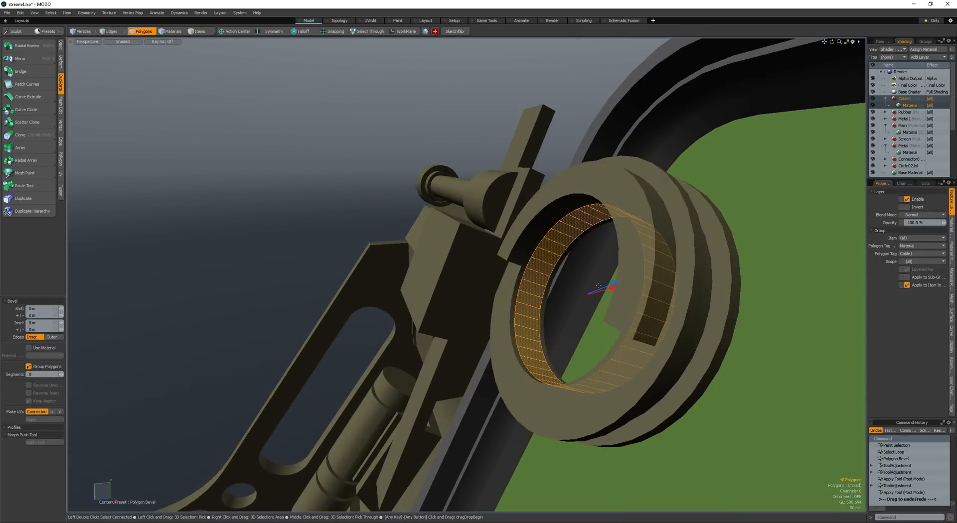
left_click_drag(607, 287, 612, 208)
key("space")
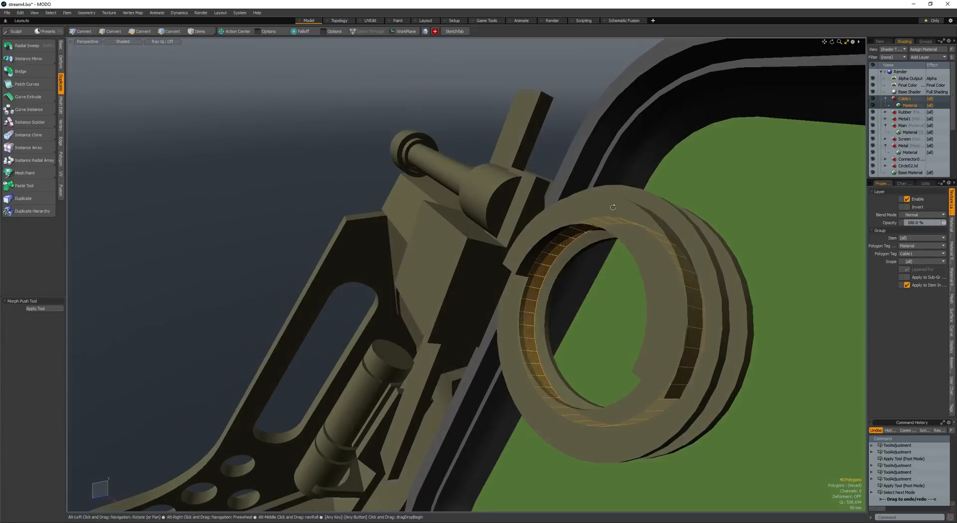
- Assign a grey metal material to the rod, its collar and the small block beside the clamp ring
key("space")
left_click(604, 142, "shift")
key("space")
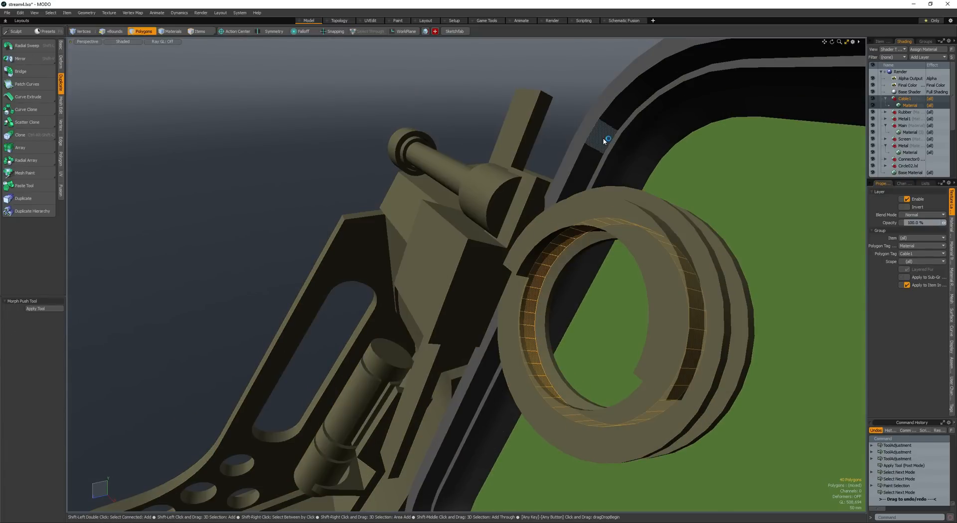
left_click(605, 141)
scroll(588, 160, "down", 5)
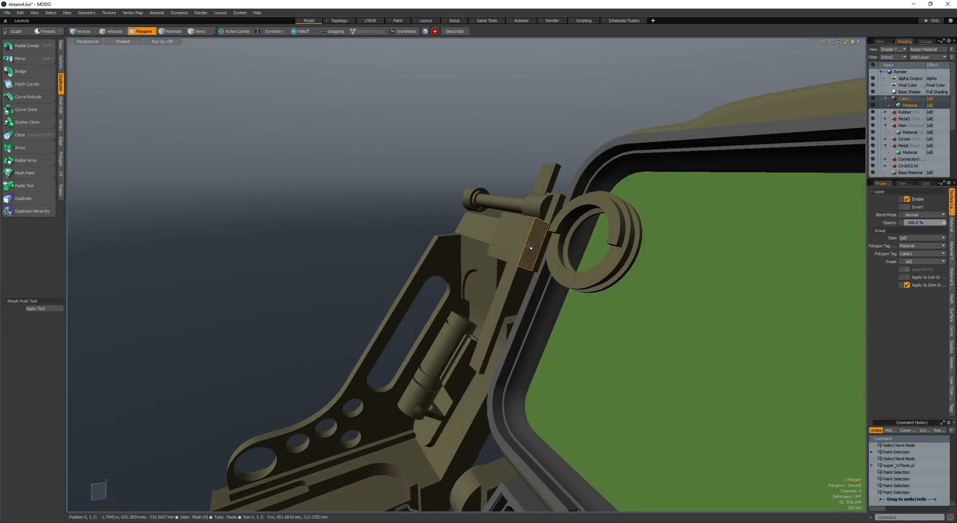
double_click(529, 248)
left_click_drag(529, 247, 529, 200, "alt")
double_click(529, 196, "shift")
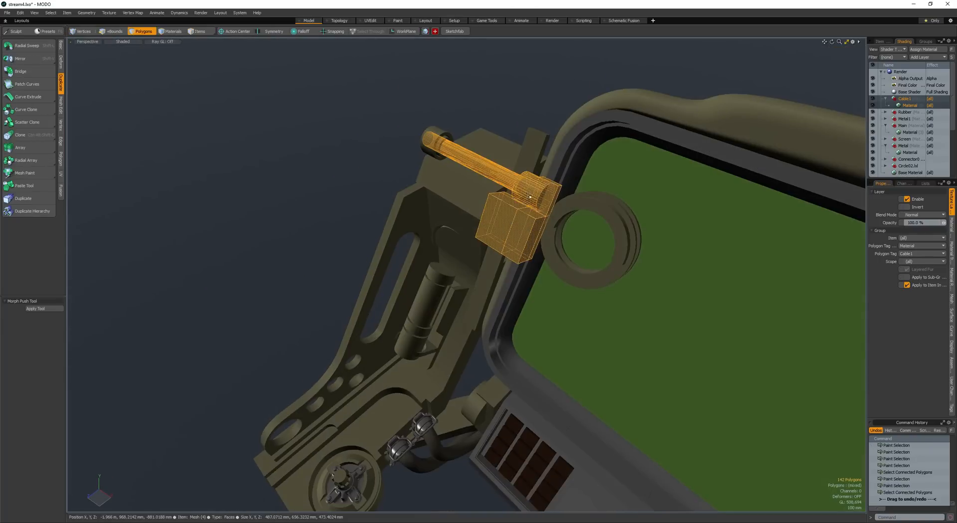
left_click(579, 161)
mouse_move(578, 161)
left_mouse_down("alt")
mouse_move(569, 199)
mouse_move(542, 212)
mouse_move(594, 217)
left_mouse_up("alt")
mouse_move(593, 217)
left_mouse_down("alt")
mouse_move(521, 222)
mouse_move(553, 198)
left_mouse_up("alt")
- Fine-tune the placement of the clamp ring beside the block at the screen's corner and clear the selection
key("l")
mouse_move(553, 199)
left_mouse_down()
mouse_move(556, 188)
mouse_move(560, 210)
mouse_move(618, 244)
mouse_move(566, 266)
mouse_move(558, 215)
left_mouse_up()
key("shift+u")
left_click(573, 214)
mouse_move(559, 214)
left_mouse_down("ctrl+alt")
mouse_move(446, 208)
mouse_move(568, 220)
left_mouse_up("ctrl+alt")
left_click(447, 207)
left_click_drag(568, 220, 640, 256, "alt")
double_click(590, 253)
left_click_drag(640, 255, 615, 230, "alt")
key("r")
key("w")
left_click_drag(577, 233, 606, 227)
left_click_drag(605, 227, 434, 224, "ctrl+alt")
key("space")
left_click(479, 227)
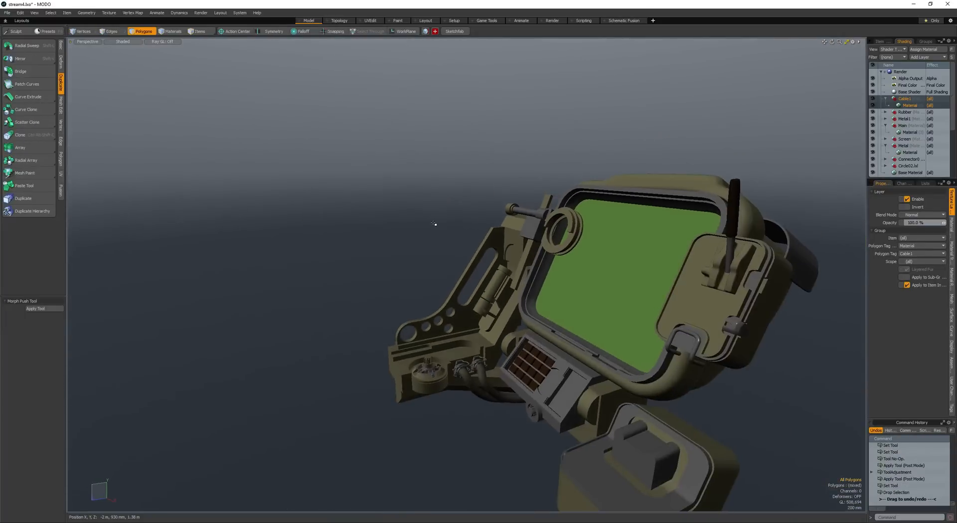
- Examine the whole device in a render preview from several angles and close-ups
key("F9")
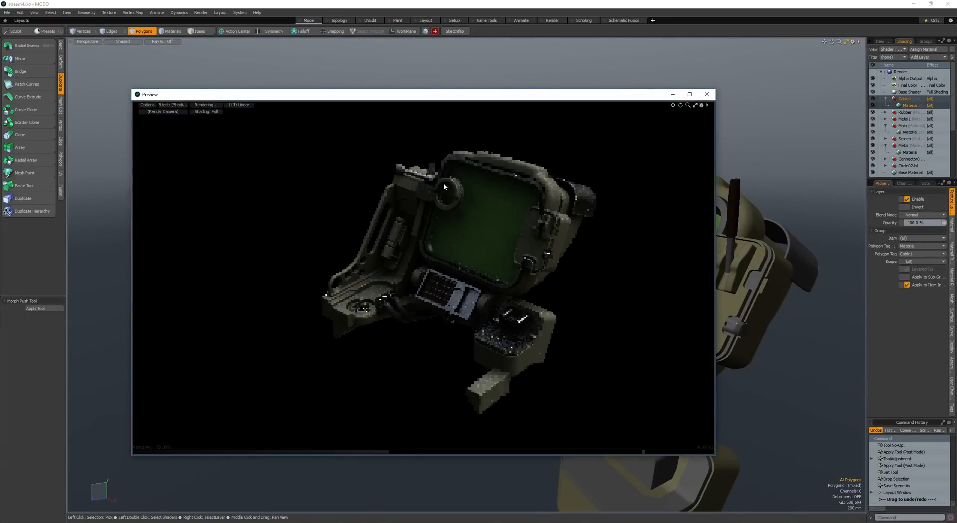
key("alt")
left_click_drag(415, 249, 374, 247, "alt")
left_click_drag(374, 247, 365, 244, "alt")
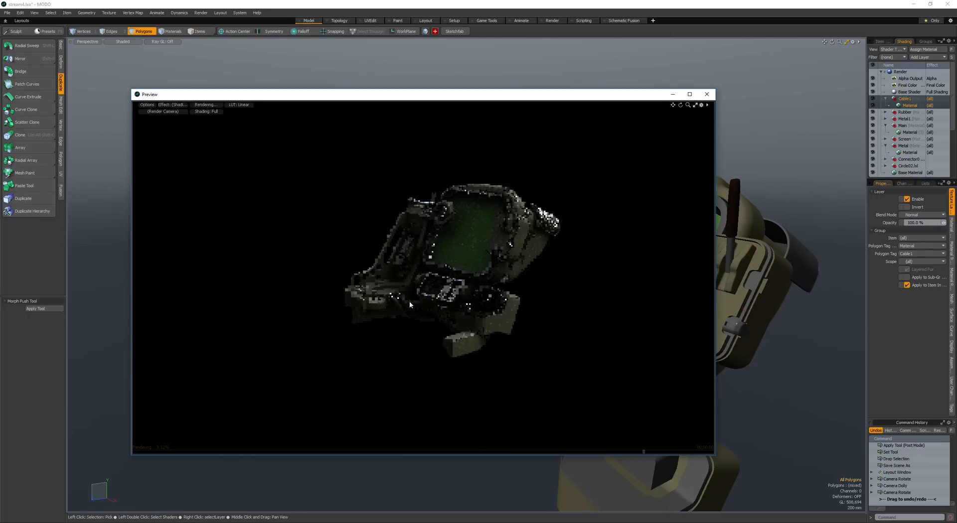
key("alt")
left_click_drag(385, 288, 391, 364, "ctrl+alt")
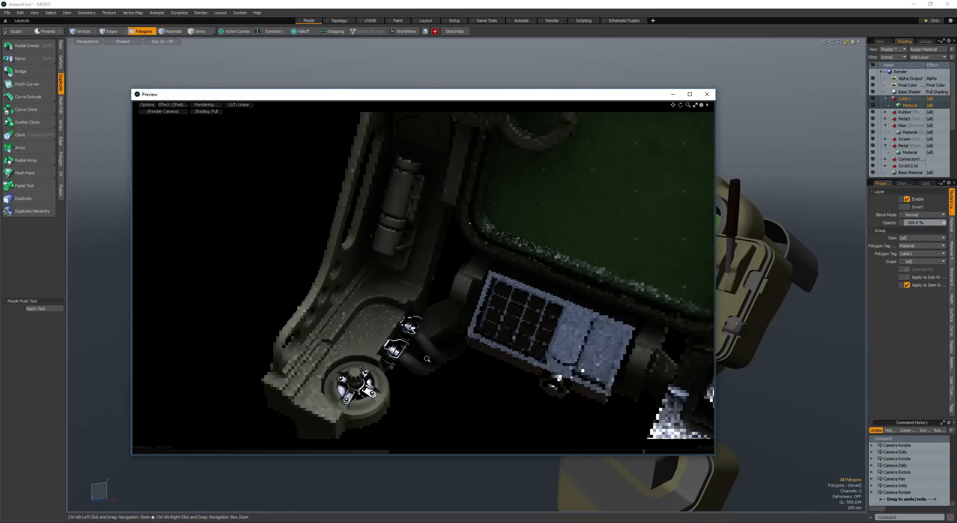
left_click_drag(427, 359, 413, 313, "ctrl+alt")
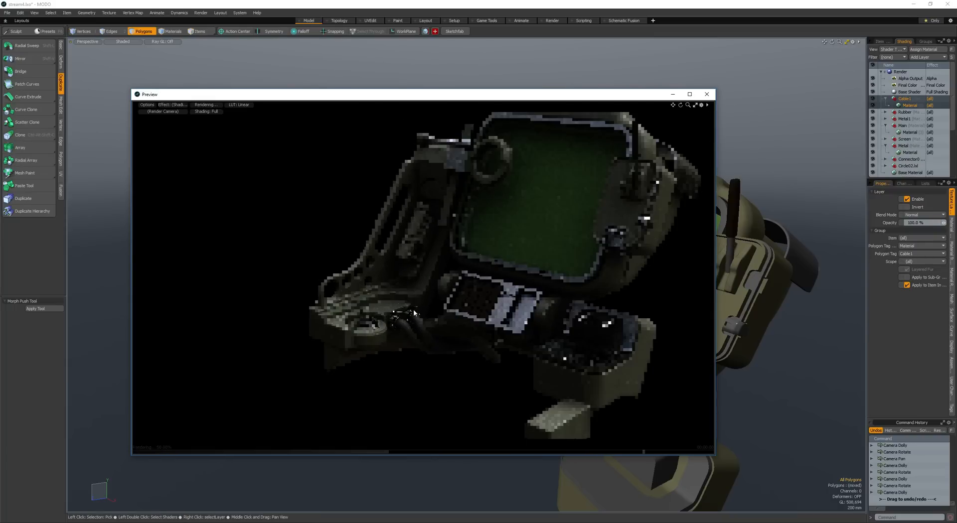
left_click_drag(475, 363, 459, 362, "ctrl+alt")
left_click_drag(459, 361, 449, 330, "alt")
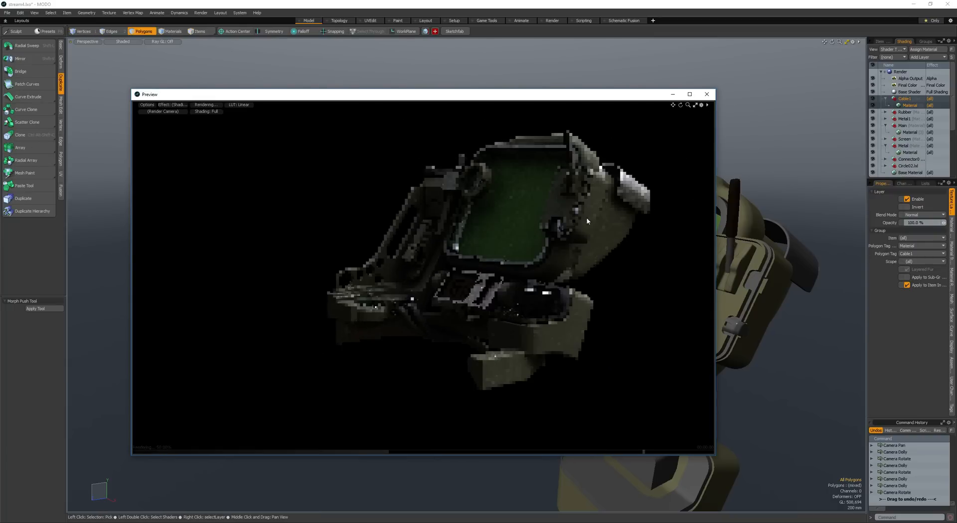
left_click_drag(588, 221, 492, 232, "alt")
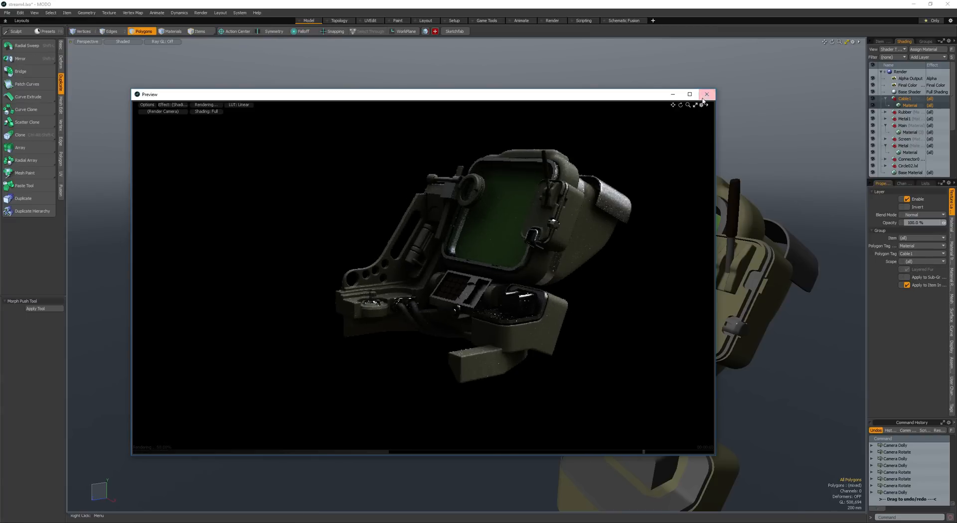
left_click(707, 94)
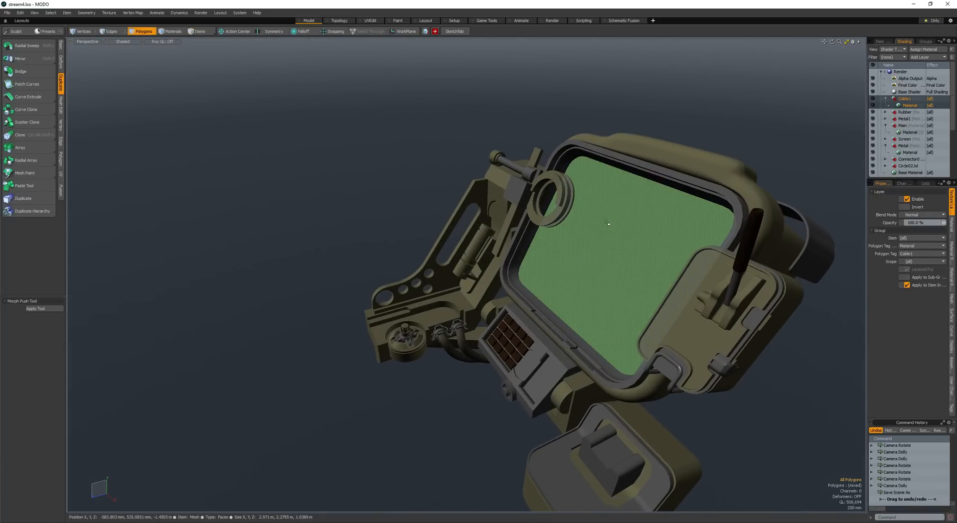
- Bevel the green screen's front face into a smaller central panel with a border, using the Selection action center
scroll(564, 254, "up", 2)
left_click_drag(565, 254, 600, 234, "alt")
key("w")
key("r")
key("q")
key("b")
key("space")
key("b")
key("r")
key("r")
key("r")
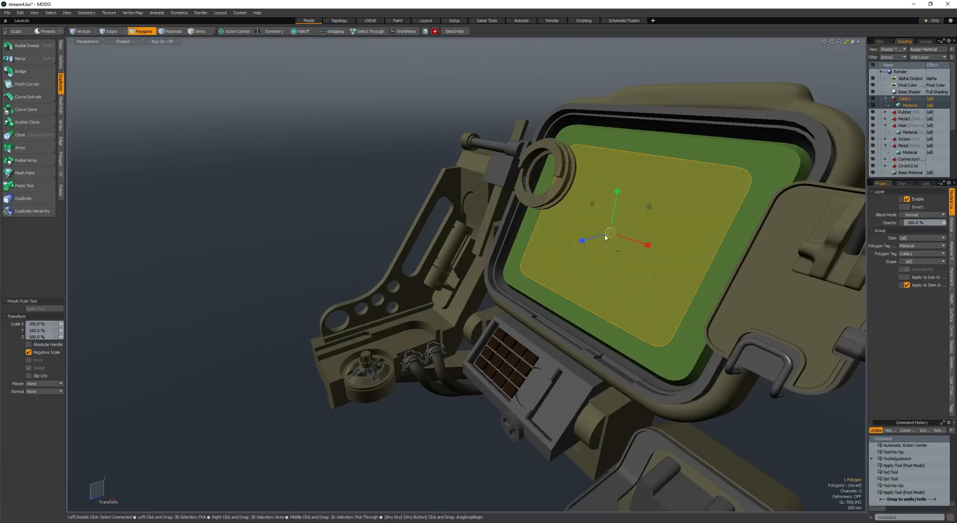
key("alt+s")
left_click_drag(625, 203, 635, 222, "alt")
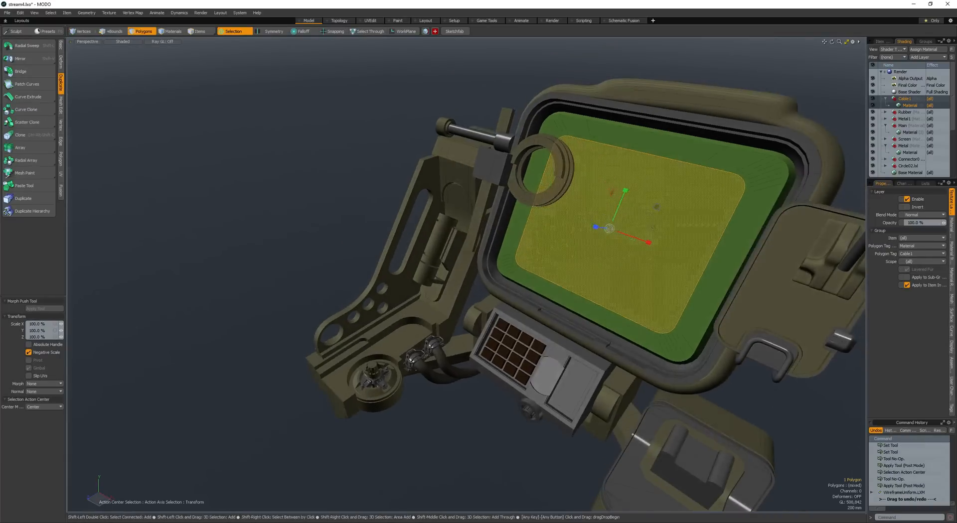
key("space")
- Convert the connected screen polygons to Catmull-Clark subdivision and assign them a new material named Screen2
double_click(640, 234)
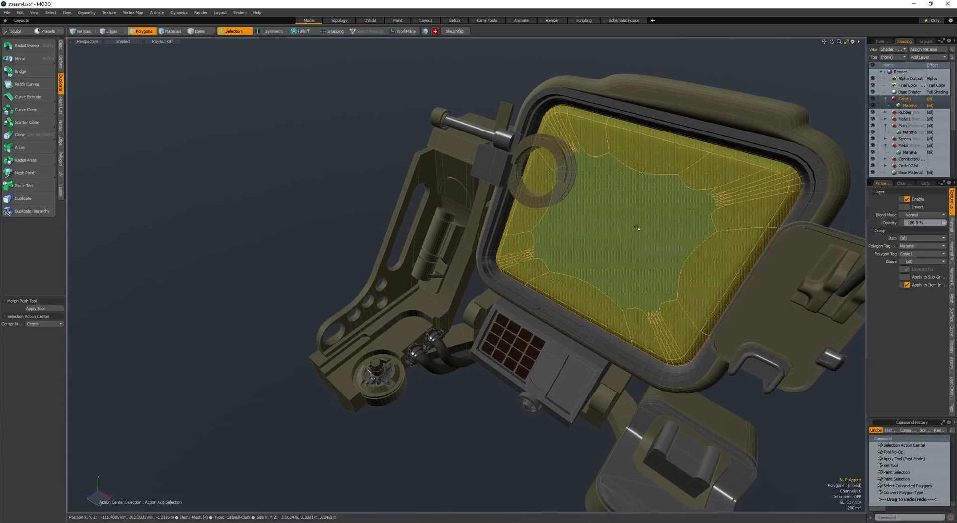
key("space")
key("space")
key("space")
key("m")
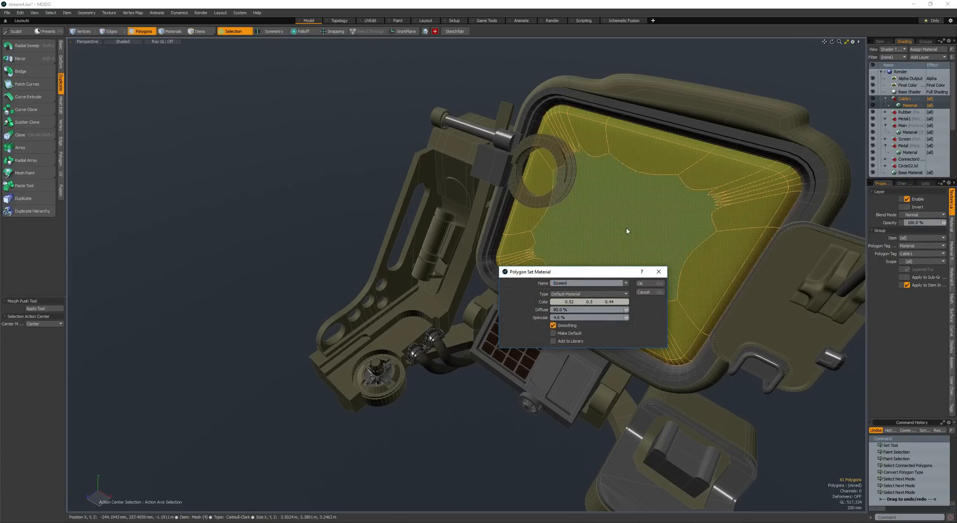
left_click(645, 284)
left_click_drag(621, 259, 601, 252, "alt")
left_click(602, 215)
scroll(600, 254, "down", 4)
left_click(415, 284)
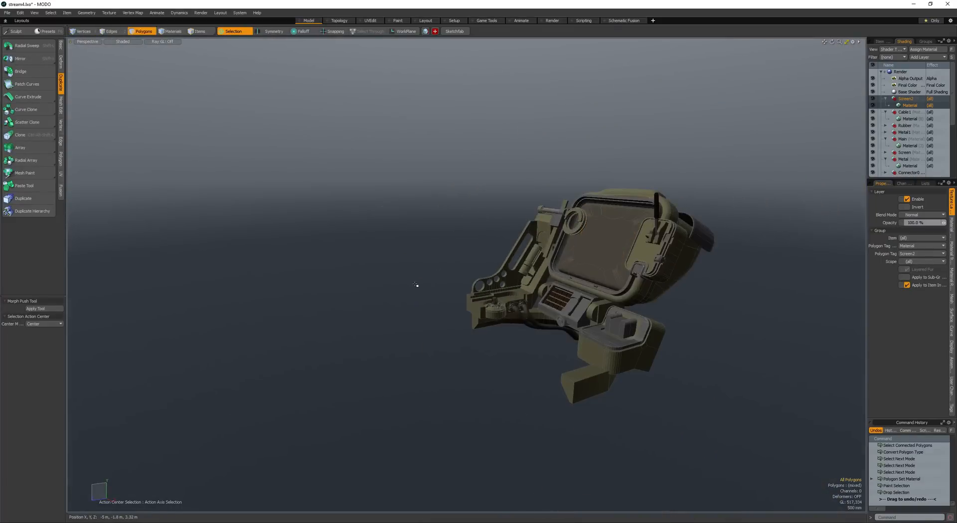
- Set the Screen2 material's specular amount to 75% and its specular color to a 0.59 grey
key("F4")
left_click(898, 106)
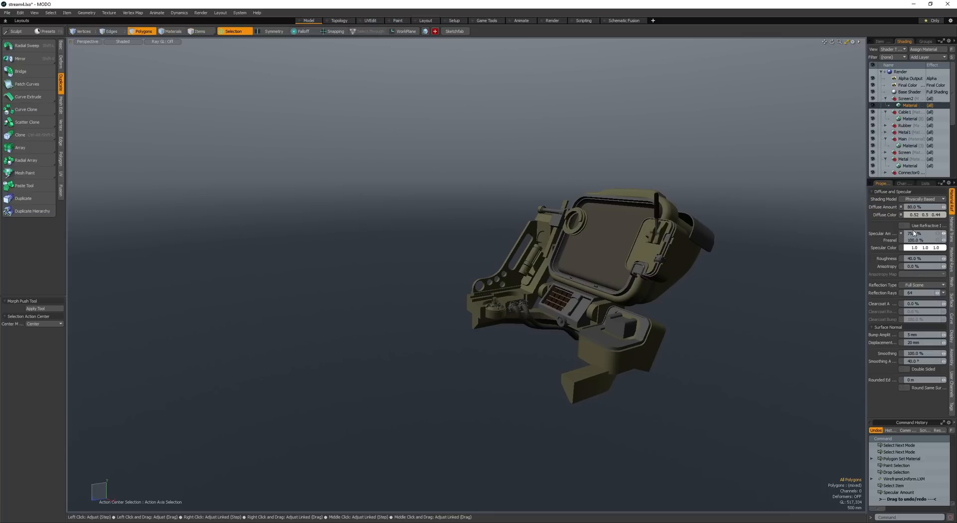
left_click(920, 252)
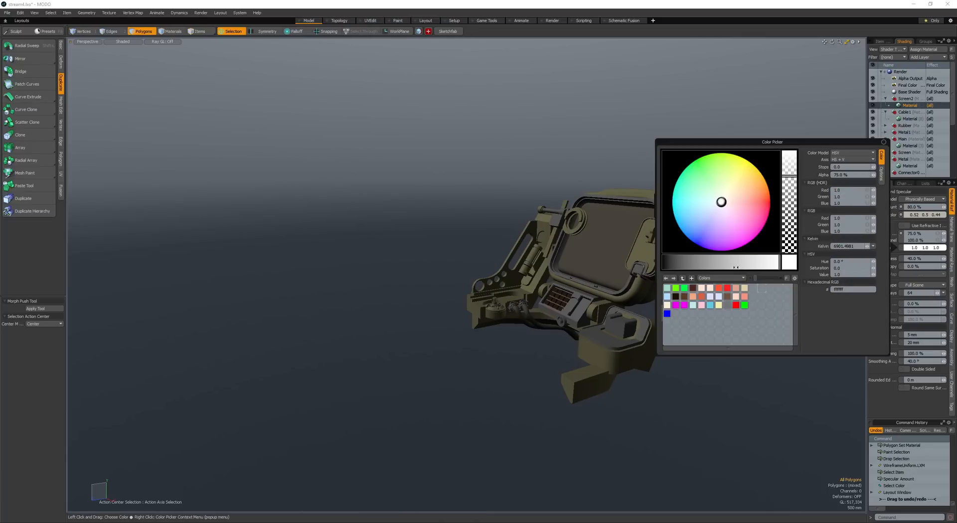
left_click_drag(736, 268, 731, 268)
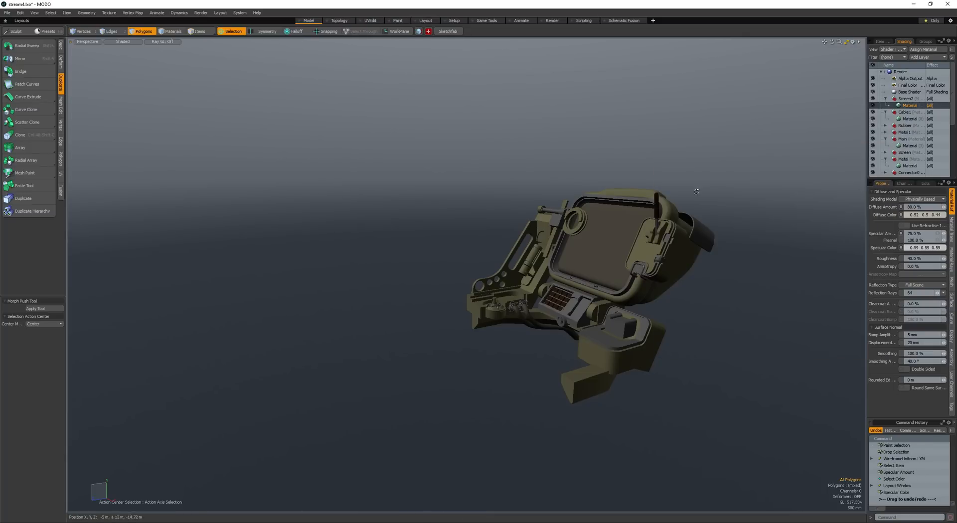
scroll(683, 240, "up", 3)
left_click_drag(697, 191, 680, 220, "alt")
scroll(679, 262, "up", 2)
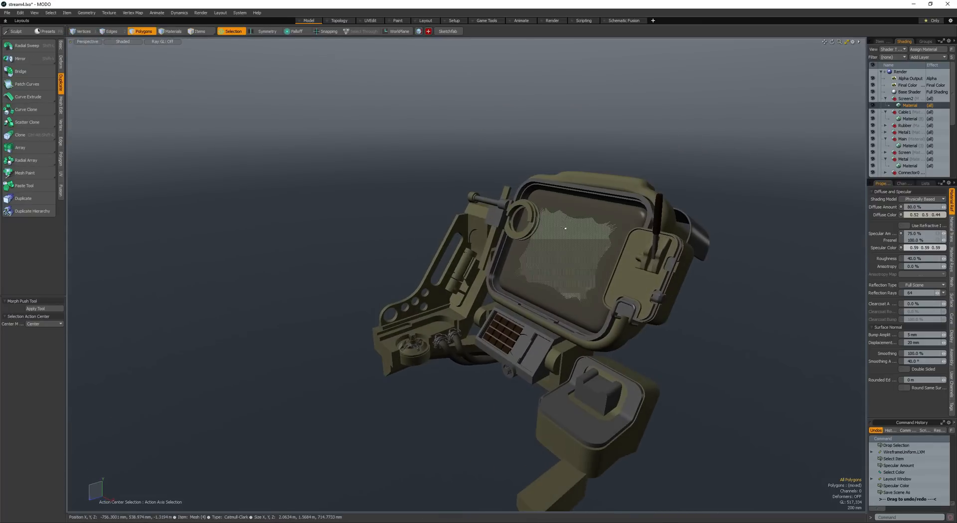
- Set the Screen2 material's roughness to 5% and check the screen's reflections in a render preview
key("ctrl+F9")
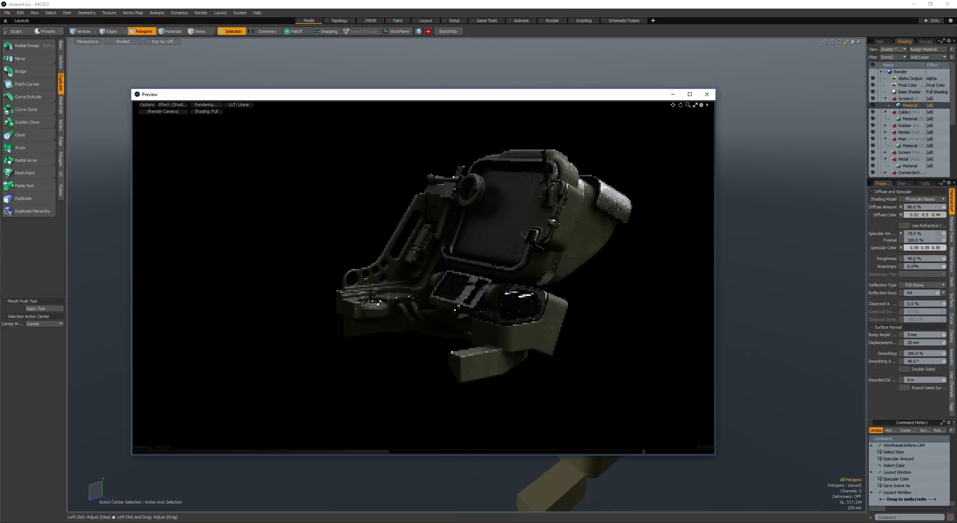
left_click(915, 259)
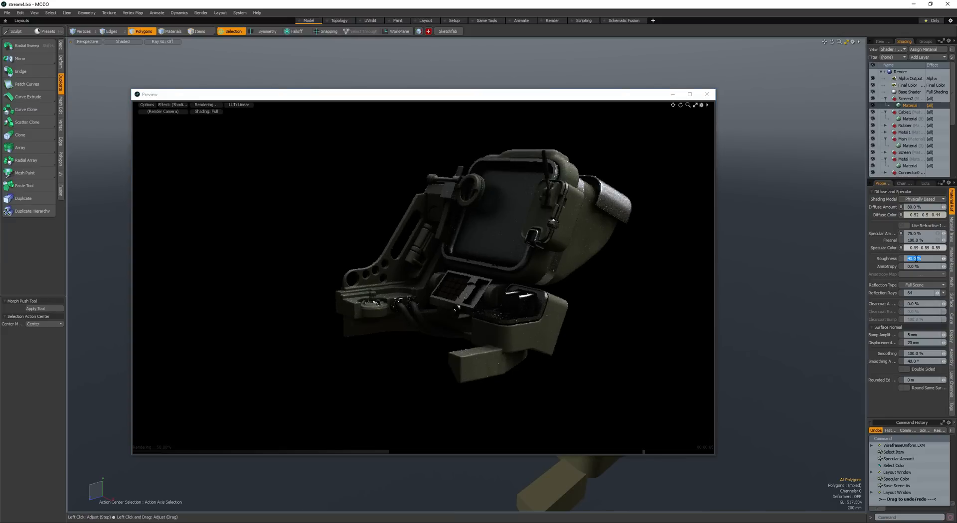
key("Return")
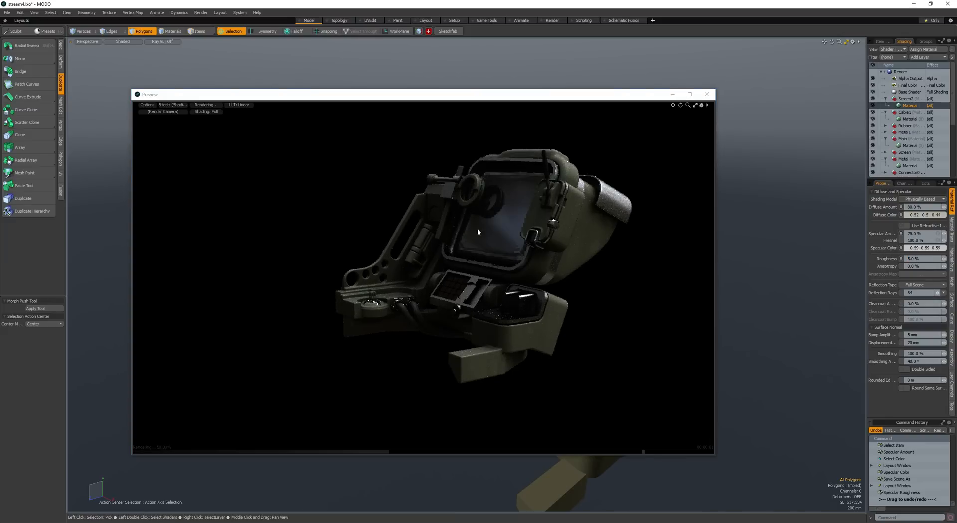
left_click_drag(493, 260, 441, 220, "alt")
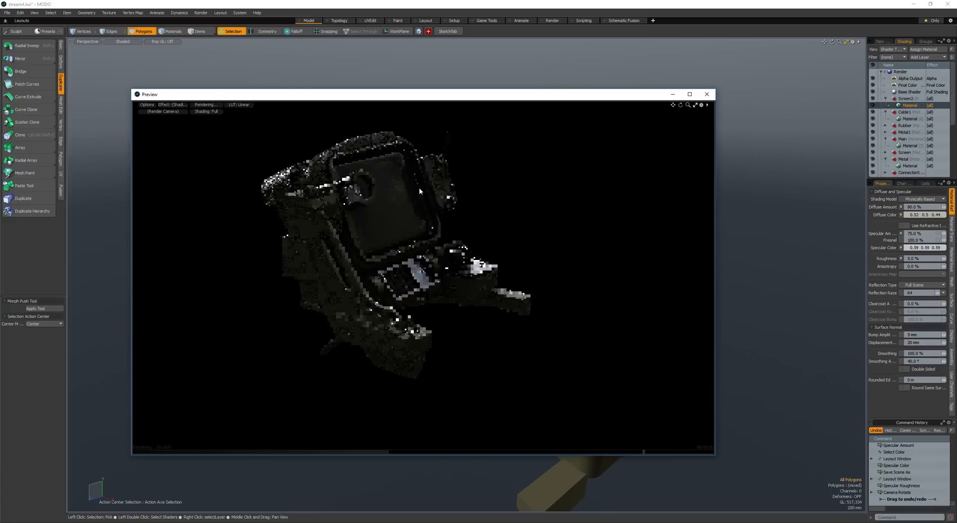
left_click_drag(459, 276, 485, 205, "alt")
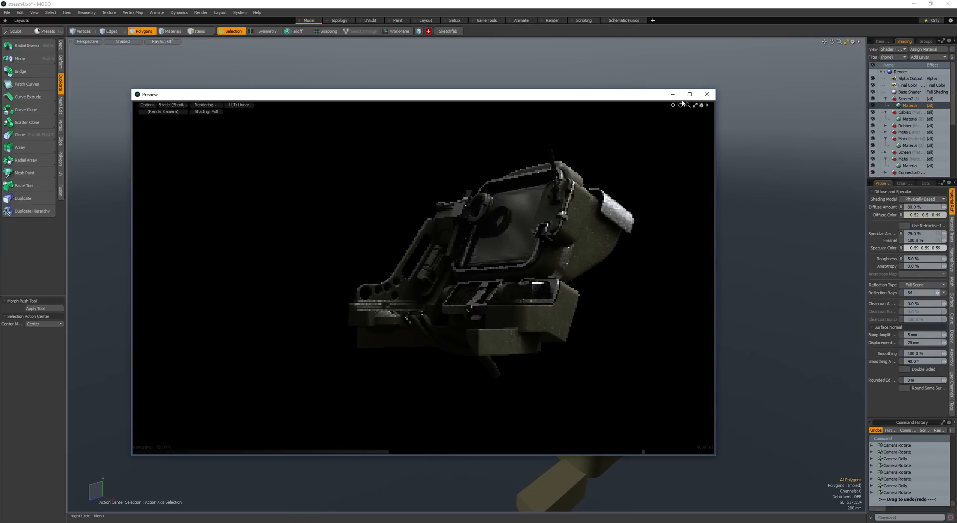
left_click(707, 95)
- Loop slice the clamp ring's flat side face into concentric bands
scroll(503, 192, "up", 5)
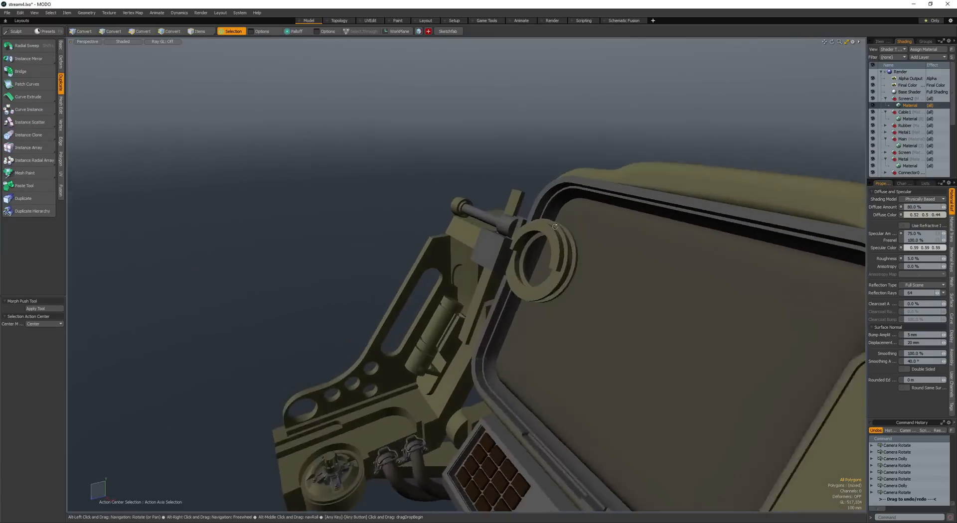
scroll(498, 240, "up", 5)
left_click_drag(491, 279, 484, 243, "alt")
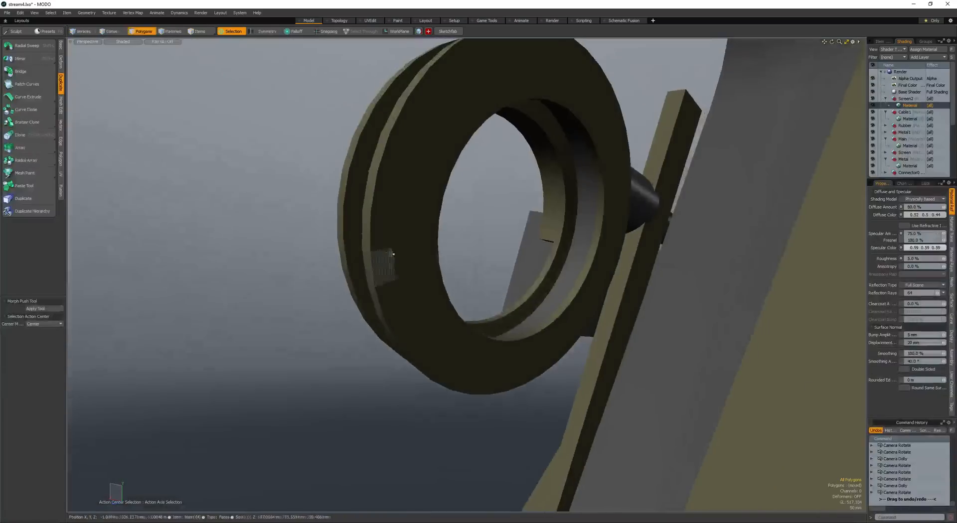
key("space")
left_click(408, 254)
key("space")
mouse_move(409, 256)
left_mouse_down()
mouse_move(412, 234)
mouse_move(422, 232)
mouse_move(423, 255)
left_mouse_up()
key("alt+c")
key("space")
- Bevel the middle band of the ring's side face into a recess with a -20 mm shift and 6.8 mm inset
left_click(416, 231)
key("l")
key("b")
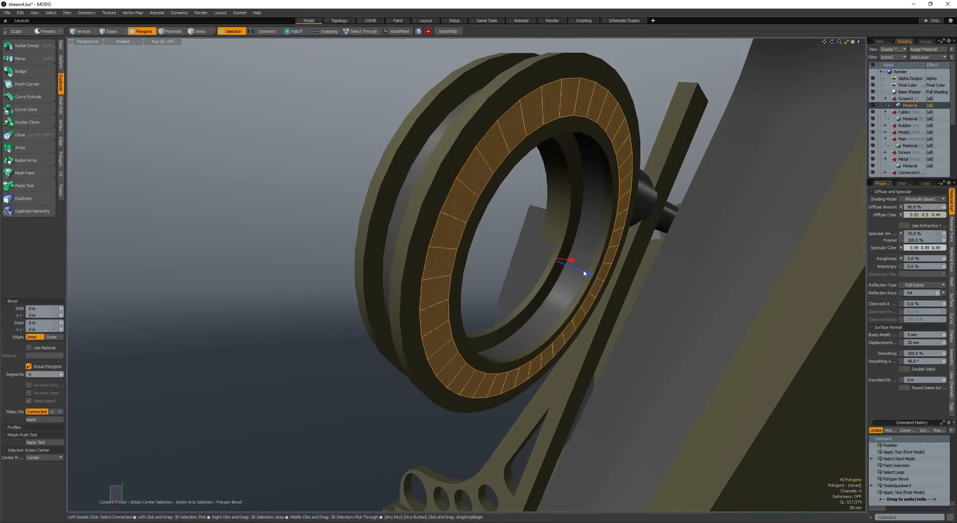
left_click_drag(584, 274, 576, 260)
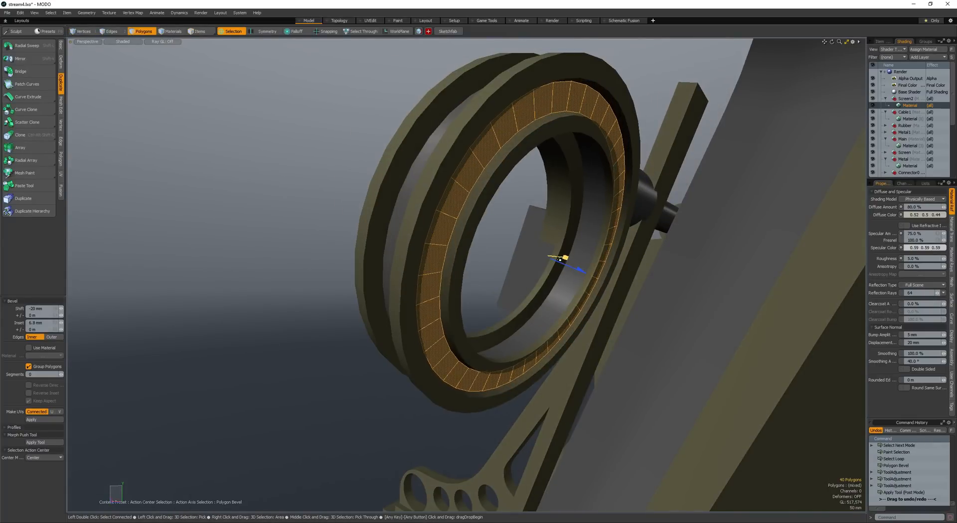
key("space")
- Assign a new Glow_Orange material to the ring's recessed band with 3.0 W/srm2 luminous intensity and luminous color 1.0, 0.34, 0.17
key("m")
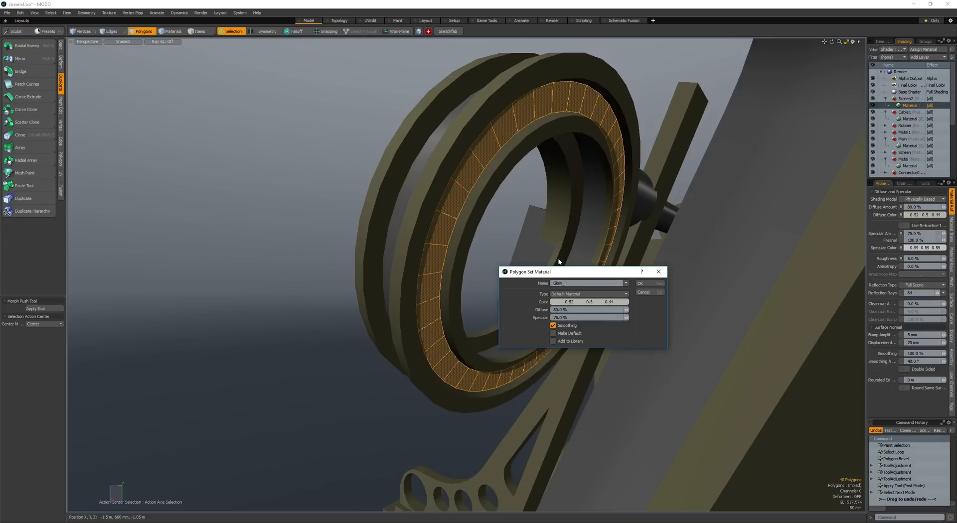
left_click(643, 283)
left_click(952, 248)
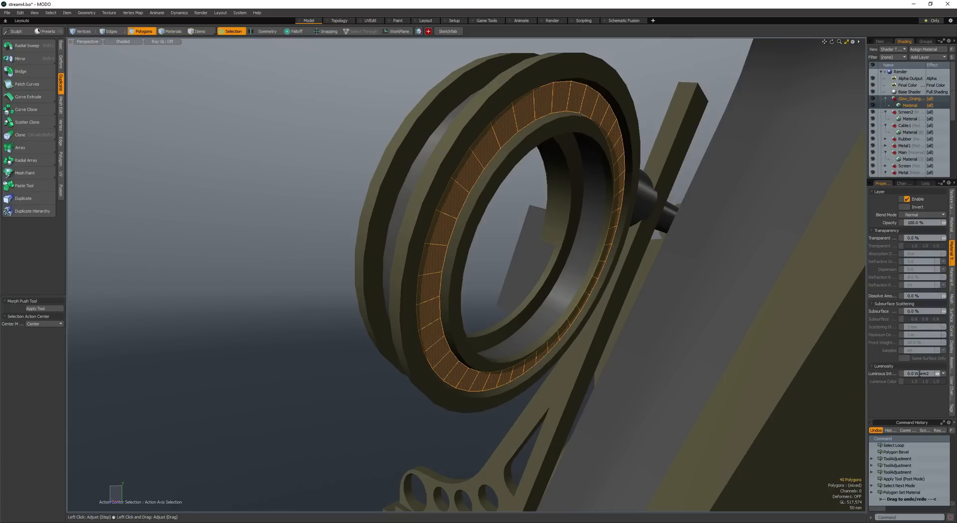
key("Return")
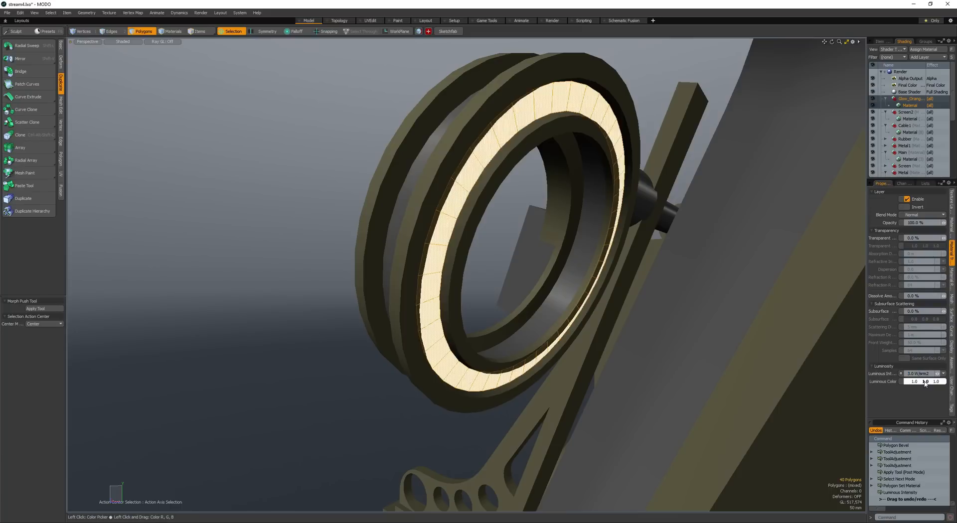
left_click(925, 382)
left_click(760, 327)
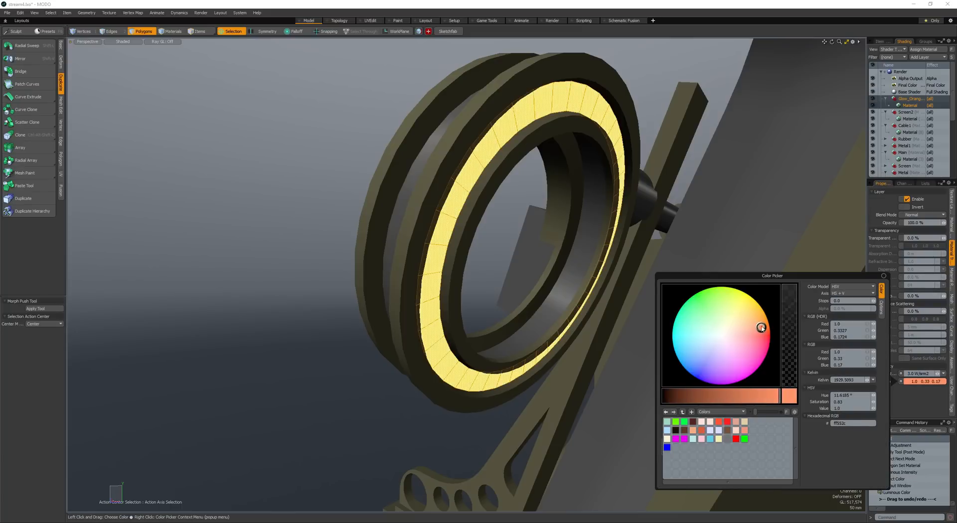
left_click(531, 237)
- Check the glowing ring and the screen's reflections from several angles in a render preview
left_click_drag(531, 237, 489, 242, "alt")
scroll(558, 227, "down", 5)
double_click(548, 235)
scroll(518, 220, "up", 4)
scroll(504, 232, "down", 4)
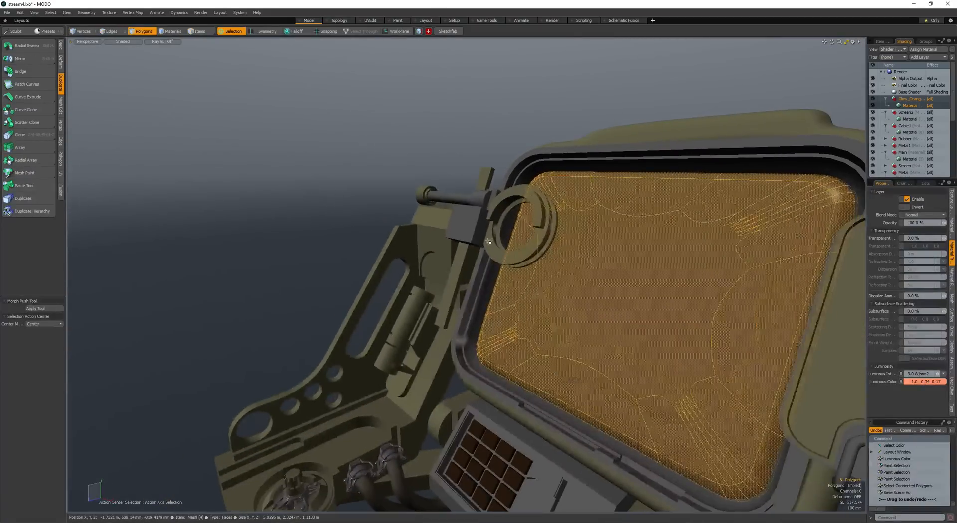
key("F8")
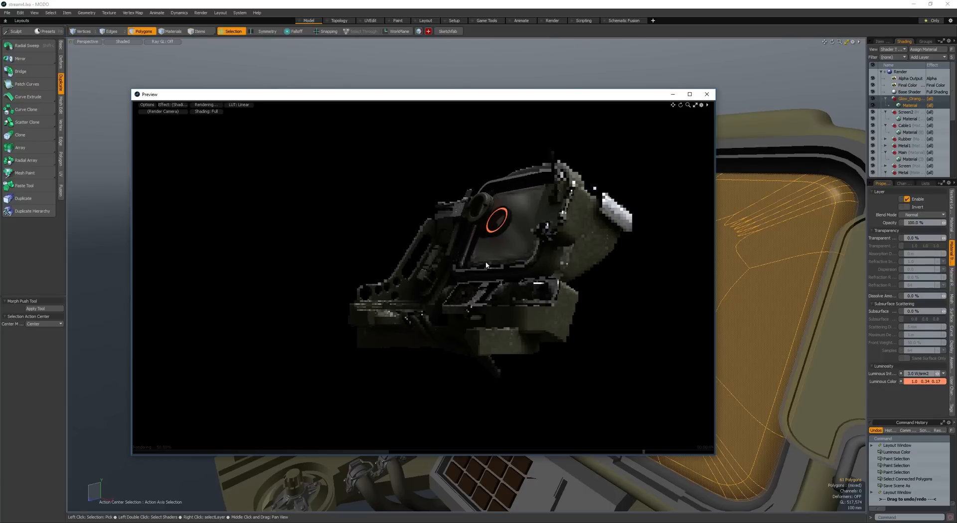
left_click_drag(486, 264, 440, 242, "alt")
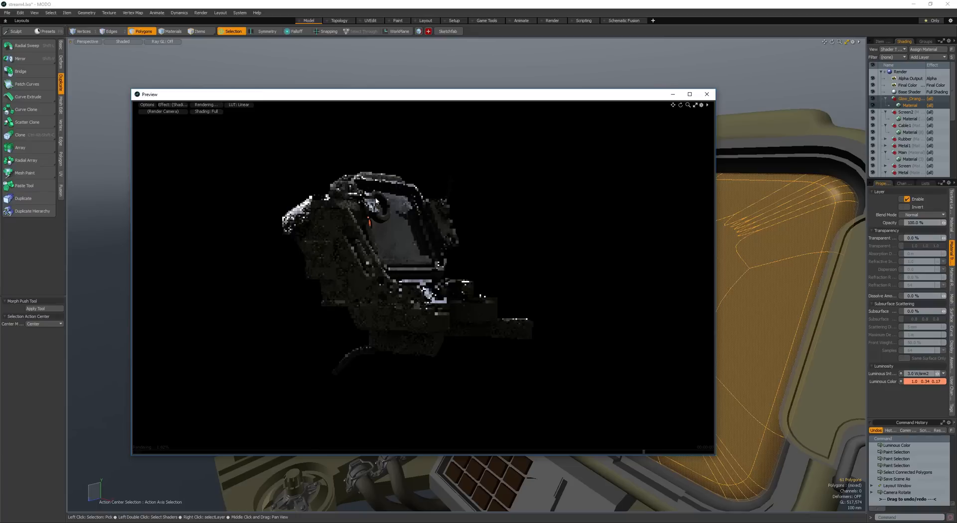
left_click_drag(377, 201, 334, 257, "alt")
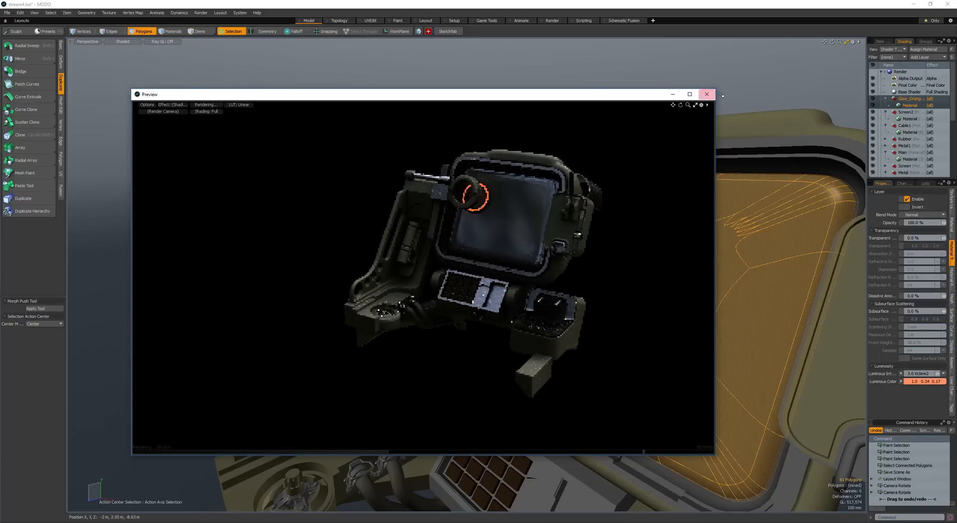
left_click(709, 97)
- Create a 24-sided cylinder along the Z axis with an 810 mm radius above the screen device's arm
scroll(559, 188, "down", 5)
left_click_drag(560, 188, 536, 191, "alt")
left_click(513, 140)
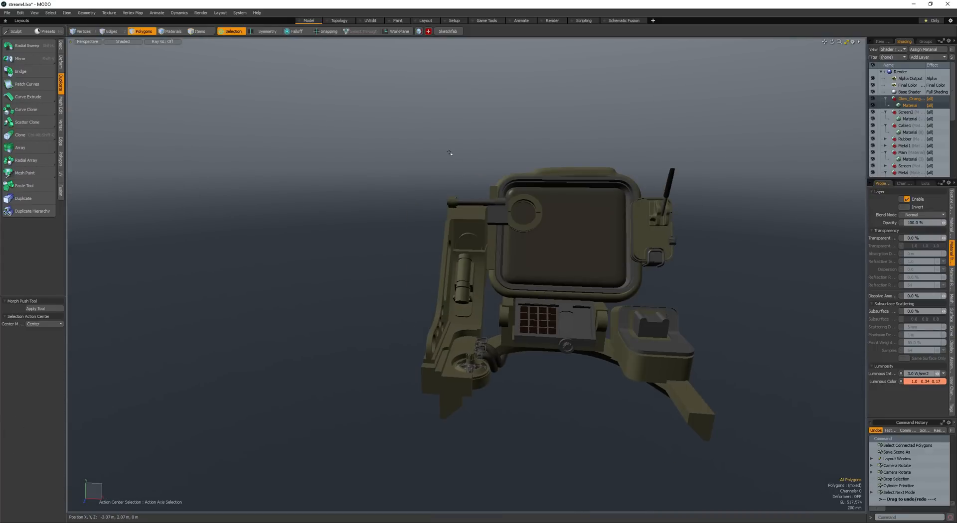
key("c")
left_click_drag(451, 145, 493, 145, "ctrl")
key("space")
left_click(451, 146)
key("Delete")
key("c")
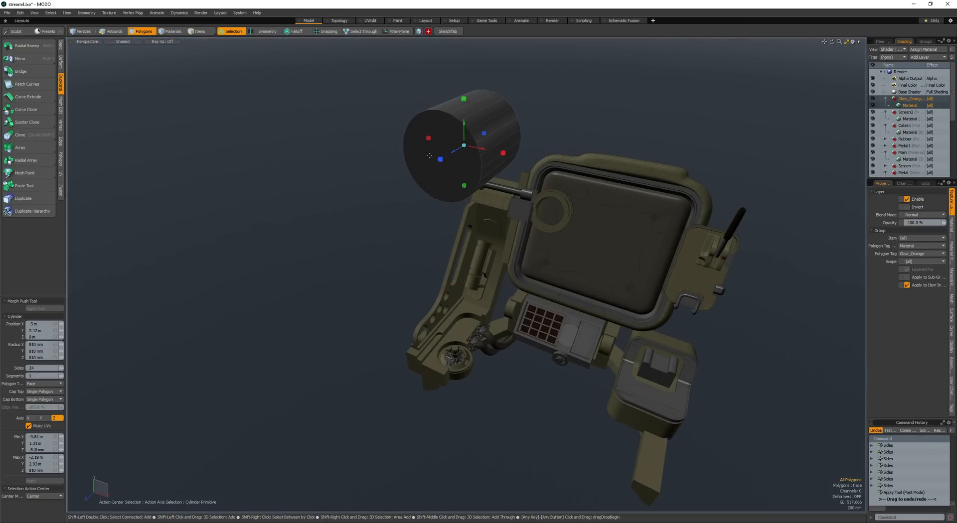
key("space")
- Bevel the cylinder's front face inward in stages, including a -420 mm shift with 144 mm inset, and raise a central lens disc
left_click(437, 151)
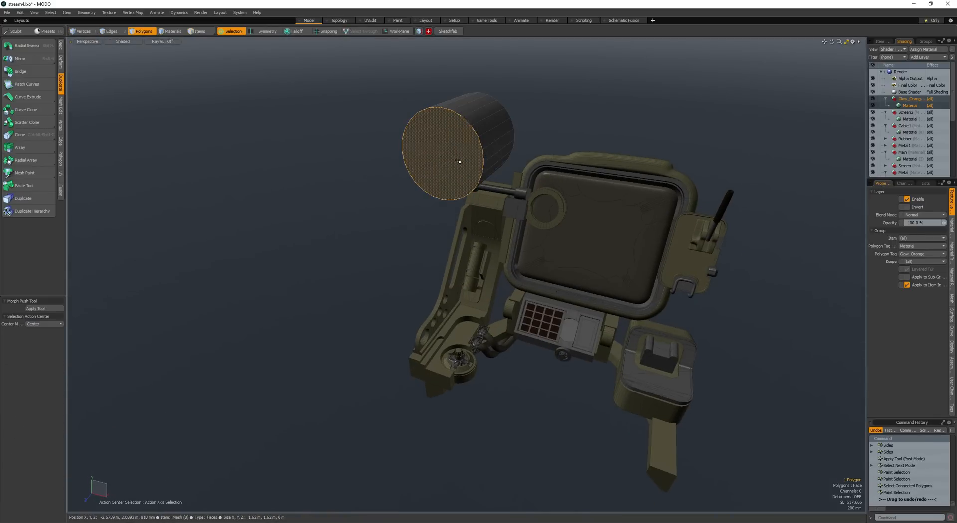
key("b")
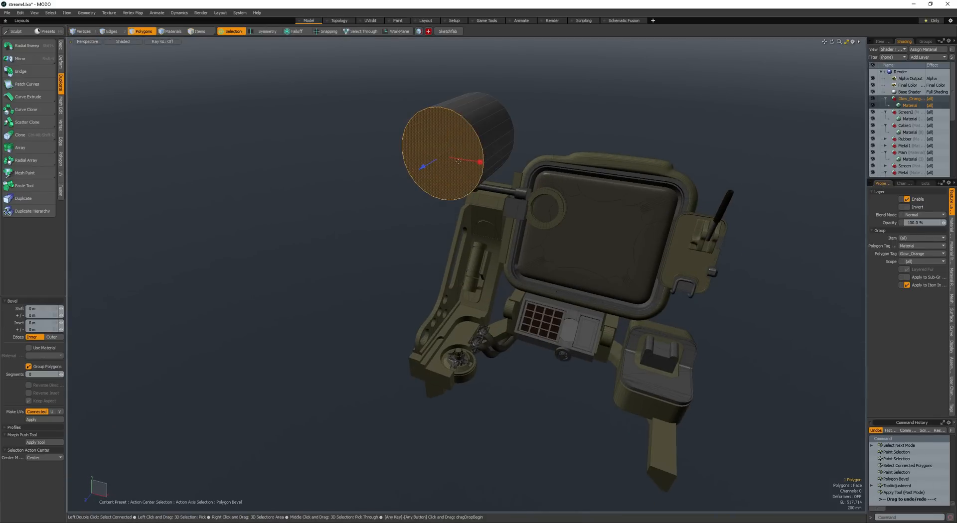
left_click_drag(438, 151, 459, 142)
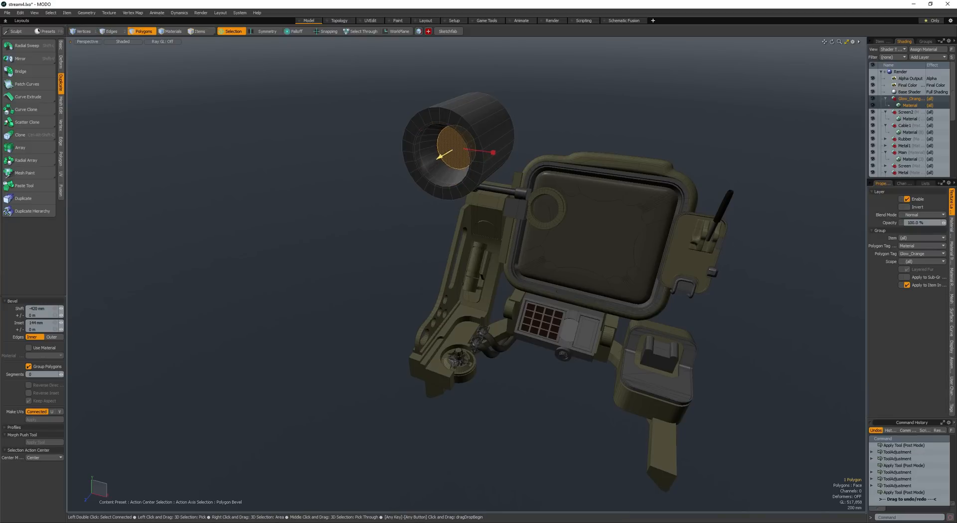
scroll(436, 154, "up", 3)
left_click_drag(494, 143, 485, 125)
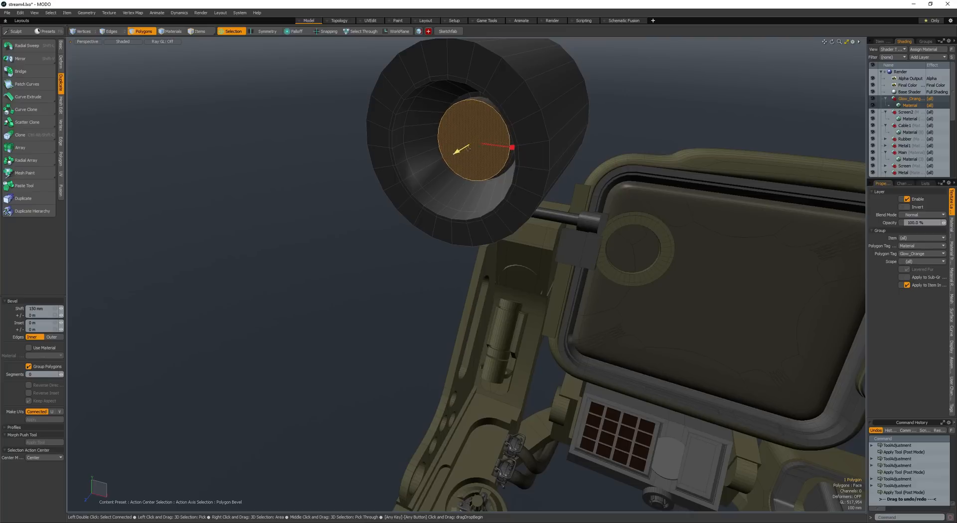
- Expand the selection to the whole lens and assign the Glow_Orange material to it
key("space")
key("shift+Up")
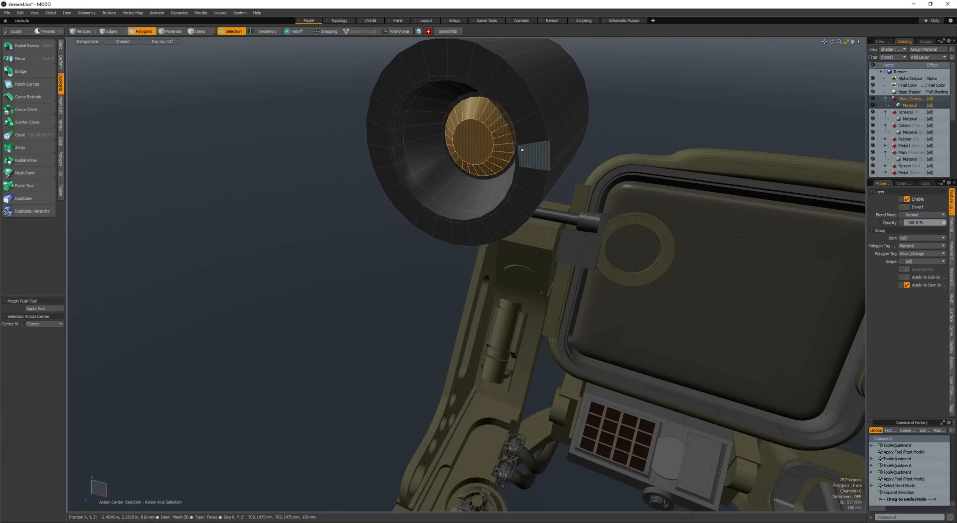
key("m")
key("Return")
- Loop slice the inner wall of the lamp barrel into several concentric bands
mouse_move(506, 151)
left_mouse_down()
mouse_move(474, 155)
mouse_move(519, 157)
mouse_move(498, 128)
left_mouse_up()
mouse_move(498, 128)
left_mouse_down("alt+shift")
mouse_move(547, 192)
mouse_move(518, 185)
left_mouse_up("alt+shift")
left_click(472, 162)
key("alt+c")
left_click_drag(479, 151, 457, 189, "shift")
left_click(463, 179)
key("space")
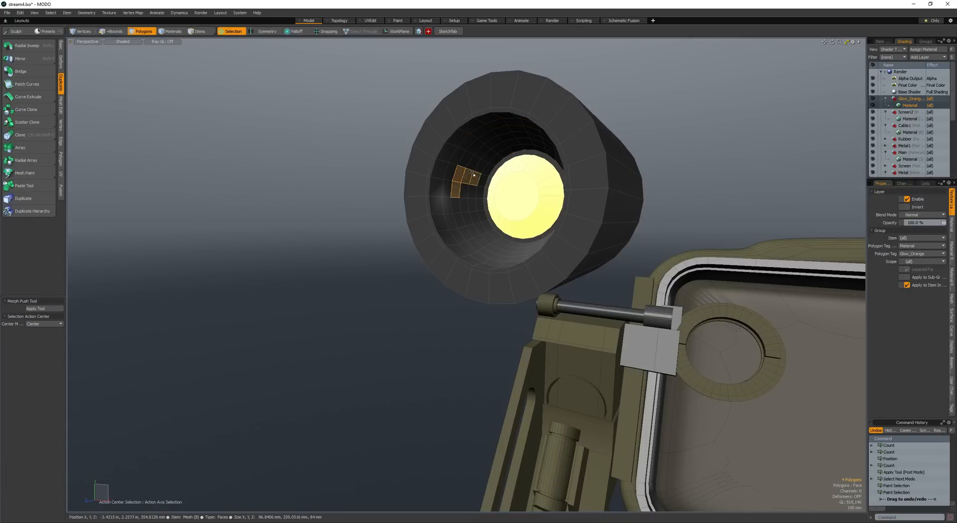
- Bevel alternating loops of the barrel's inner wall to form stepped grooves around the lens
double_click(473, 175)
double_click(464, 189)
double_click(463, 175)
key("b")
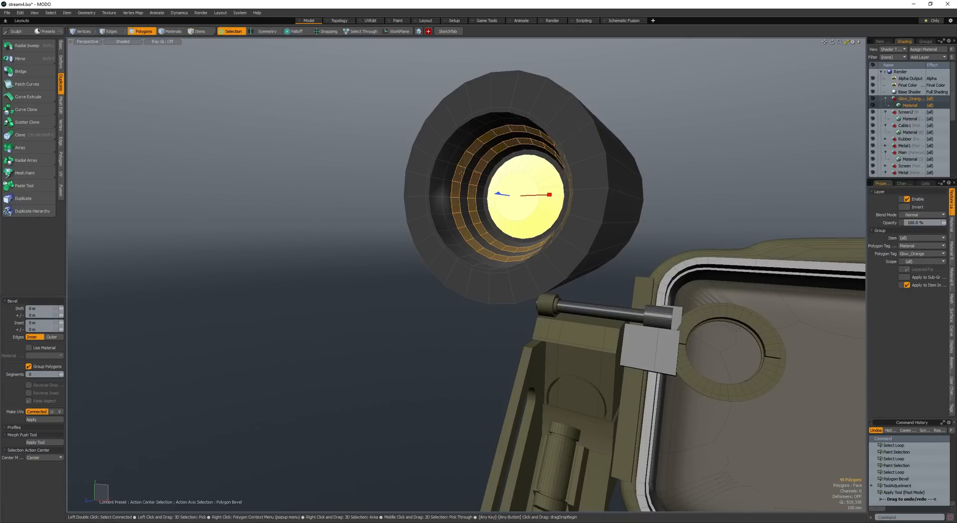
left_click_drag(505, 197, 598, 175)
key("space")
- Loop slice the lamp's flat front rim once to split it into an inner and an outer ring
key("alt+c")
left_click(548, 174)
scroll(587, 175, "down", 5)
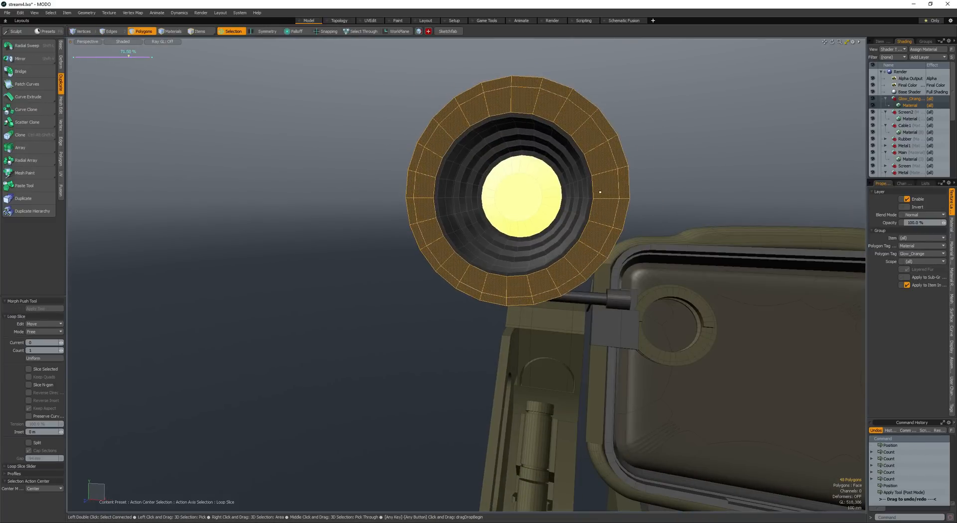
key("space")
- Select the upper 14 polygons of the rim's inner ring and extrude them forward about 580 mm as a hood
left_click(601, 171)
key("Up")
key("Up")
key("Up")
key("Up")
key("Up")
key("Up")
key("Up")
key("Up")
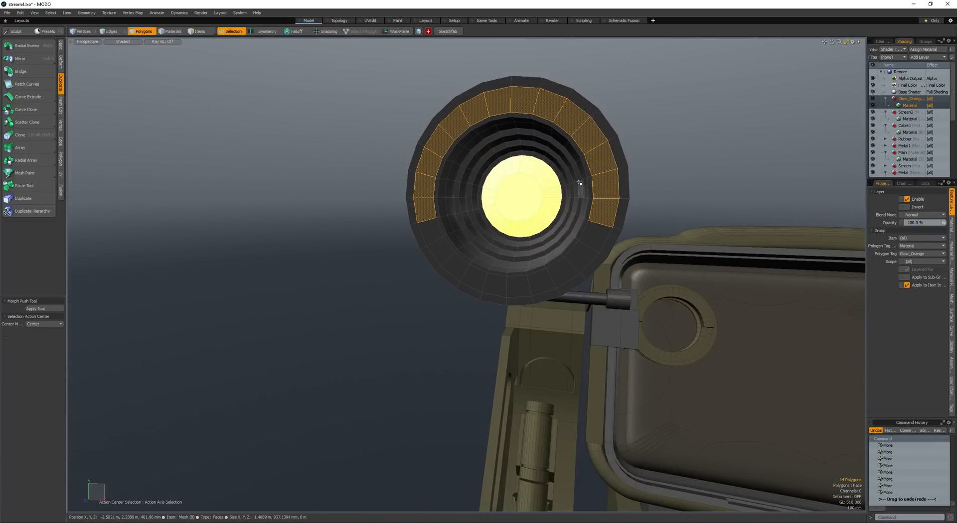
left_click_drag(580, 184, 407, 98, "alt")
key("b")
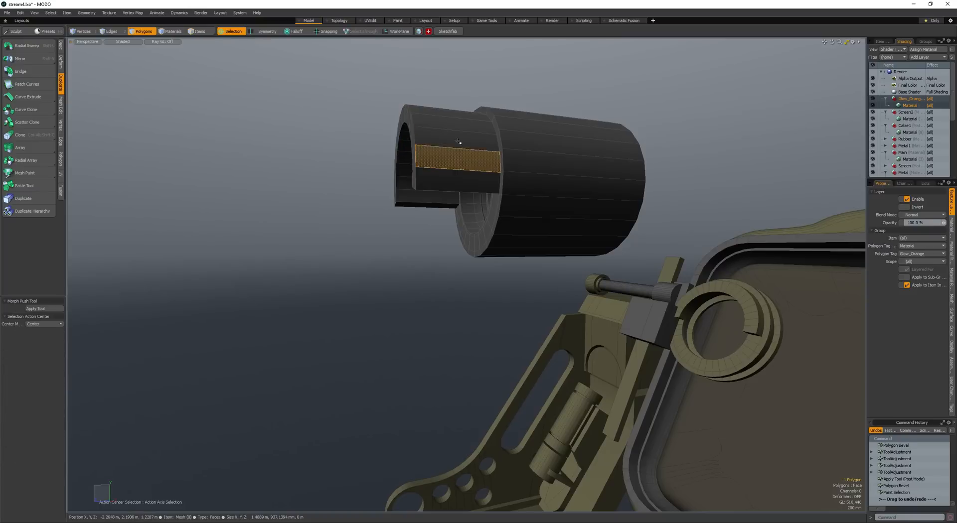
- Loop slice the lamp hood into crosswise bands and delete alternate bands above its lower edge to cut two slots
left_click_drag(439, 149, 453, 133)
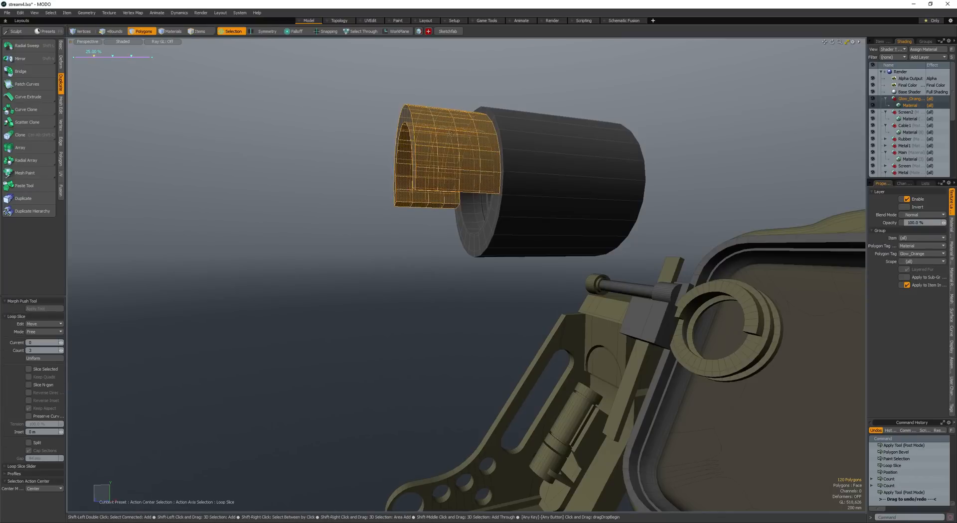
key("space")
mouse_move(421, 170)
left_mouse_down()
mouse_move(420, 141)
mouse_move(438, 194)
left_mouse_up()
key("l")
right_click_drag(617, 178, 617, 175, "ctrl")
mouse_move(578, 180)
left_mouse_down("alt")
mouse_move(609, 188)
mouse_move(500, 205)
mouse_move(509, 186)
mouse_move(431, 190)
left_mouse_up("alt")
key("l")
right_click_drag(402, 198, 470, 197, "ctrl")
key("Delete")
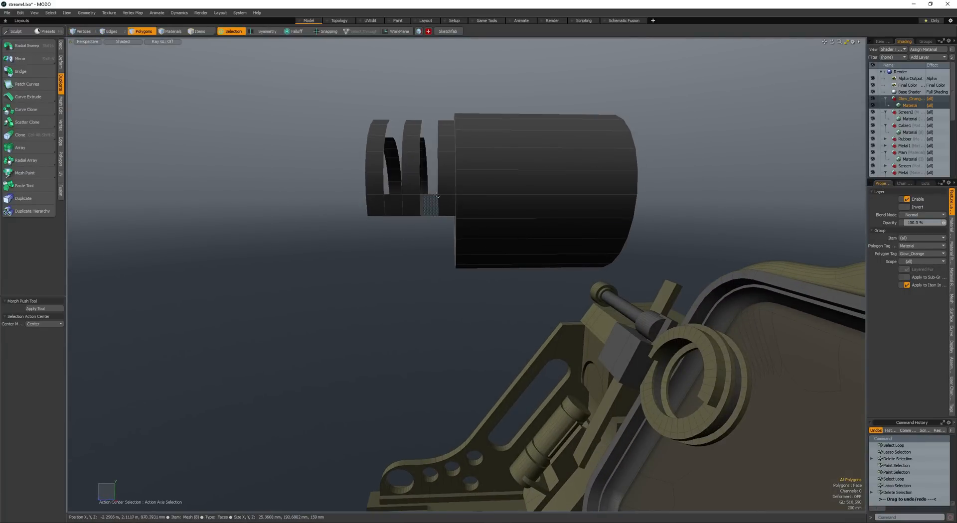
- Bridge the open edges between the hood's inner and outer walls around the two slots
key("space")
key("space")
double_click(432, 195)
left_click_drag(432, 195, 428, 292, "alt")
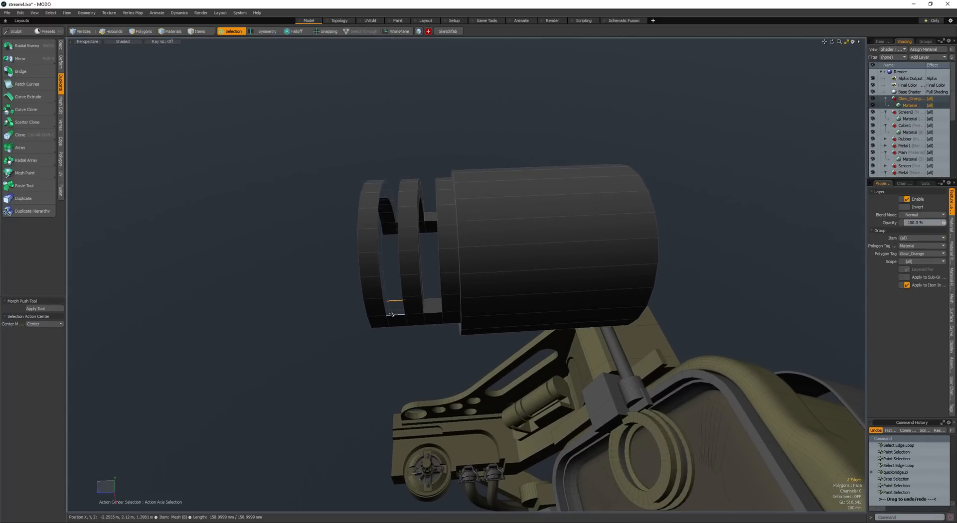
- Convert the whole lamp to Catmull-Clark subdivision and apply edge weighting to its rear cap
key("space")
double_click(475, 284)
key("shift+Tab")
left_click(476, 284)
left_click_drag(553, 241, 690, 158, "ctrl+alt")
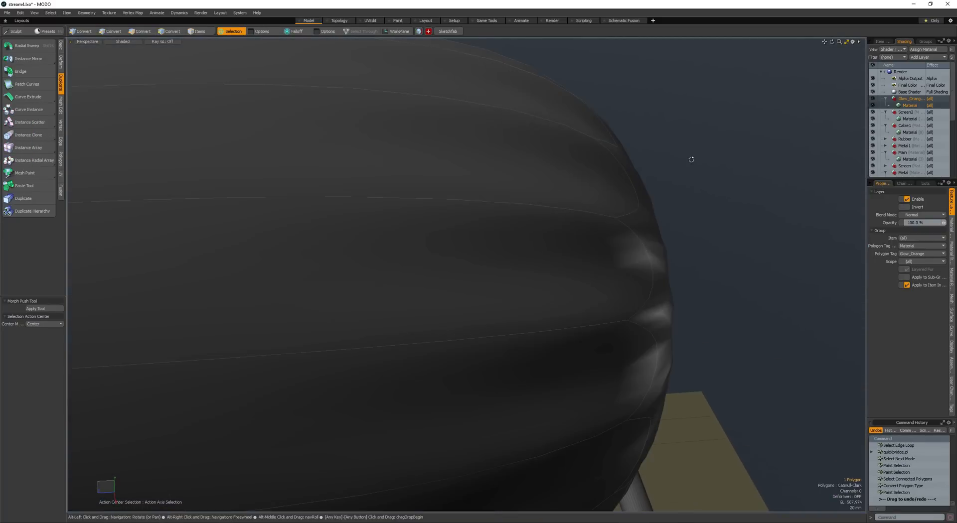
key("shift+w")
left_click_drag(597, 204, 648, 257, "ctrl+alt")
left_click(652, 260)
left_click(635, 272)
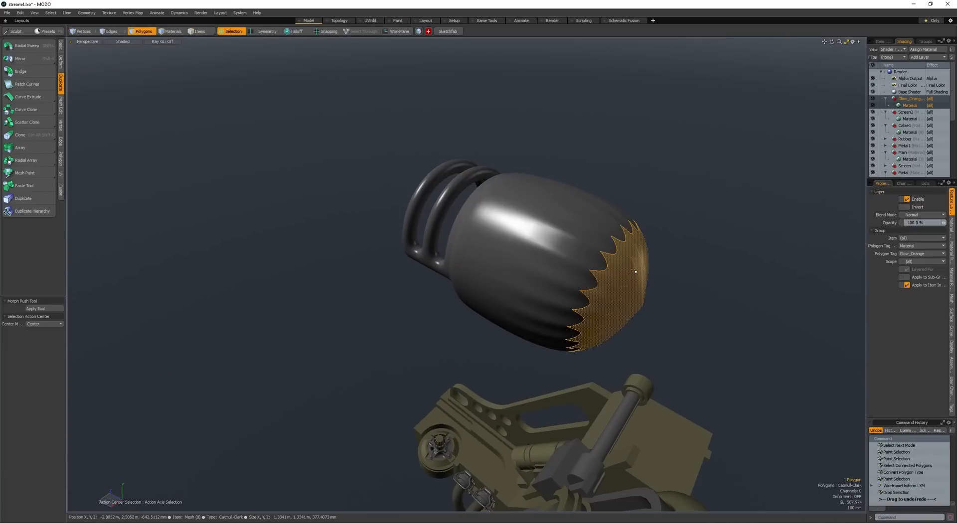
key("shift+e")
left_click(563, 279)
left_click_drag(478, 279, 596, 244, "alt")
- Convert the lamp back to plain faces and bevel two polygons on each side of the barrel outward into pads
left_click(474, 300)
double_click(475, 300)
key("shift+Tab")
mouse_move(466, 299)
left_mouse_down("alt")
mouse_move(384, 279)
mouse_move(466, 299)
left_mouse_up("alt")
left_click_drag(539, 251, 538, 264)
left_click_drag(539, 265, 678, 252, "alt")
key("b")
left_click_drag(363, 260, 401, 244, "alt")
left_click(385, 260)
left_click_drag(402, 190, 407, 228, "alt")
- Scale the four selected side pad polygons of the lamp along the X axis
key("r")
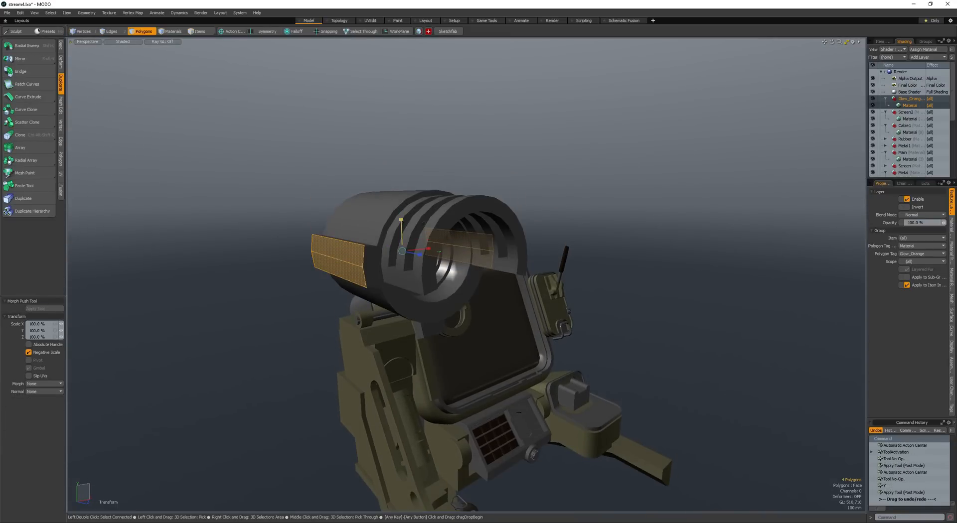
key("space")
key("r")
left_click_drag(403, 239, 433, 249, "alt")
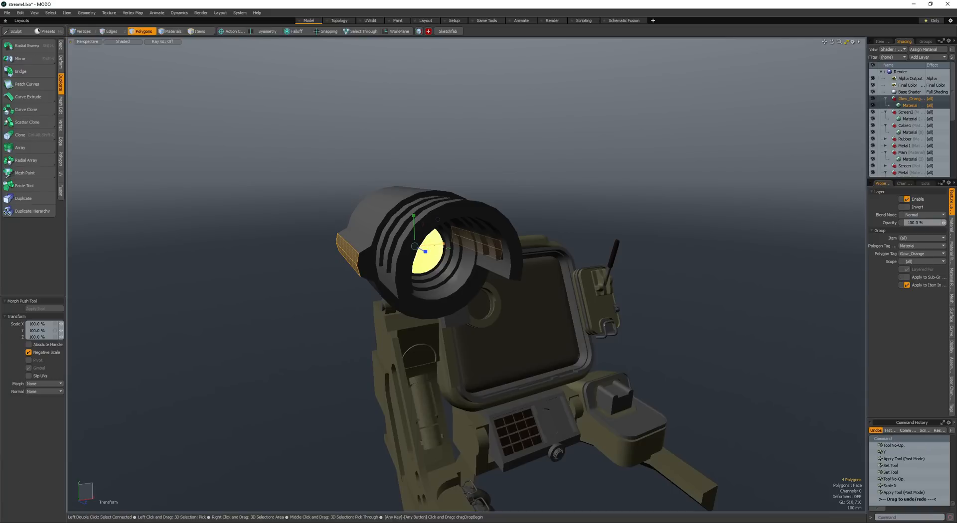
key("space")
- Convert the lamp to Catmull-Clark again, apply edge weights to the selected loop, and inspect its rear cap
double_click(357, 228)
key("Tab")
left_click(358, 232)
mouse_move(359, 231)
left_mouse_down("alt")
mouse_move(416, 235)
mouse_move(314, 238)
mouse_move(424, 246)
mouse_move(476, 264)
left_mouse_up("alt")
left_click(373, 241, "shift")
key("l")
left_click(396, 220)
scroll(349, 239, "up", 6)
scroll(424, 247, "down", 6)
left_click(451, 280)
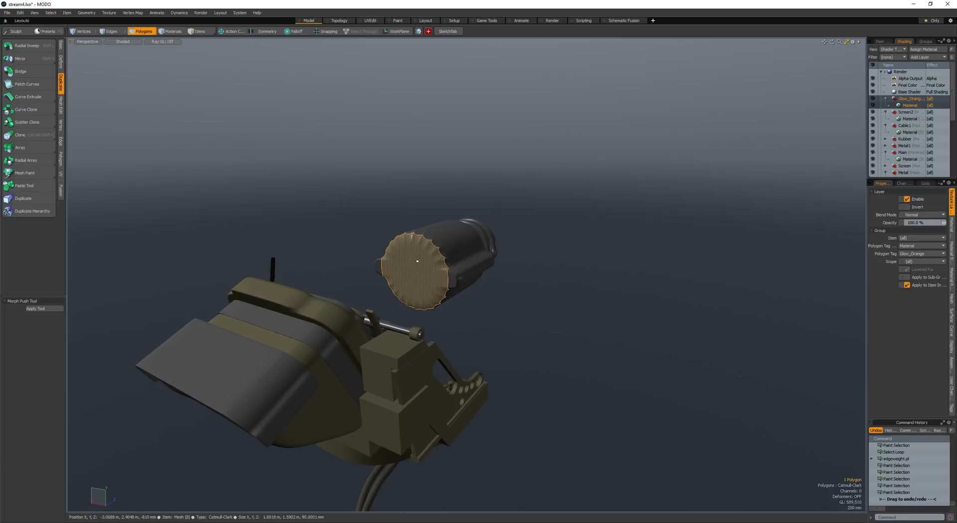
left_click_drag(450, 252, 456, 317, "alt")
- Select the whole lamp and scale it down to fit the screen device's arm
left_click(337, 231)
double_click(496, 275)
key("r")
key("space")
left_click_drag(491, 285, 448, 339)
left_click_drag(449, 339, 504, 355, "alt")
key("space")
- Cut the lamp out of its current mesh and paste it into the arm's mesh item
key("space")
scroll(524, 308, "up", 5)
left_click_drag(524, 307, 468, 224, "alt")
key("ctrl+x")
key("space")
left_click(512, 279)
- Scale and move the pasted lamp into the recess below the rod at the arm's upper end, and save the scene
key("space")
key("ctrl+v")
key("ctrl+shift+v")
key("shift+a")
key("r")
key("alt+a")
key("alt+a")
key("alt+a")
key("space")
key("w")
left_click_drag(467, 384, 465, 361)
left_click_drag(466, 360, 430, 474, "alt")
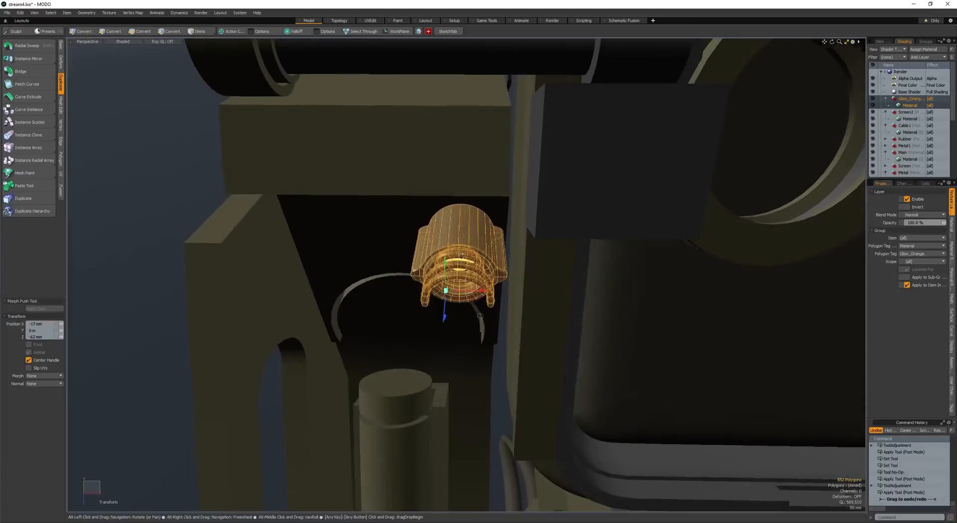
key("space")
key("ctrl+s")
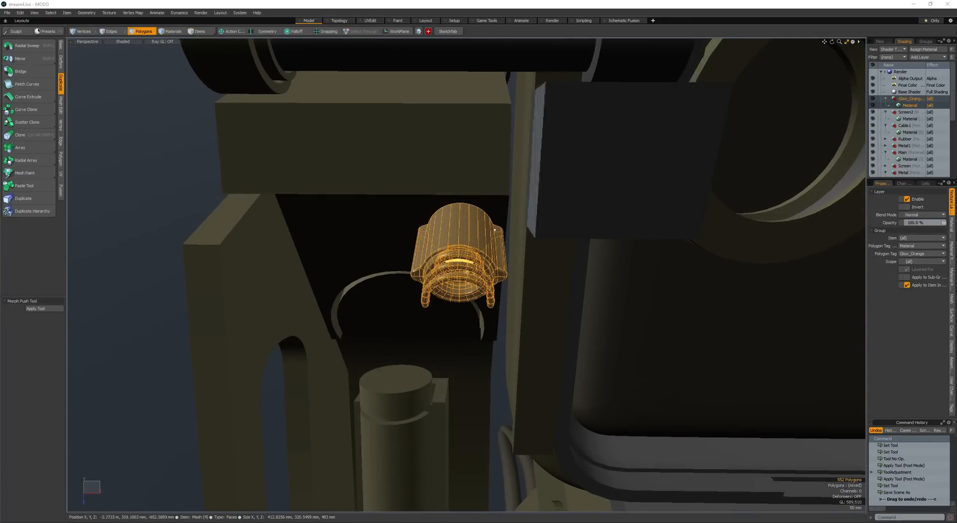
- Fine-tune the lamp's position against the arm's upper plate beside the dark clamp block
left_click_drag(451, 236, 477, 257, "alt")
scroll(453, 205, "down", 3)
scroll(447, 224, "up", 3)
key("w")
scroll(456, 267, "down", 3)
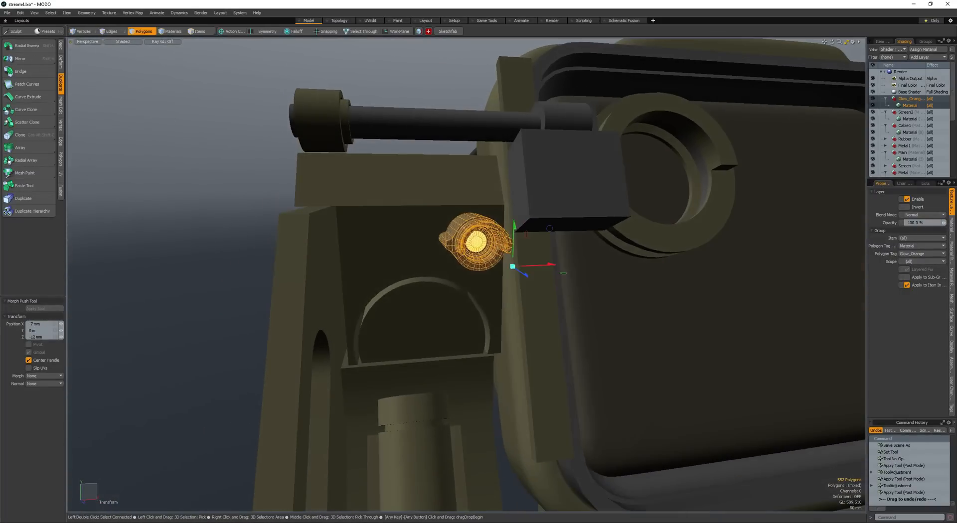
key("space")
key("space")
- Duplicate the lamp and move the copy -418 mm along the X axis
left_click_drag(500, 287, 470, 246, "alt")
key("w")
key("space")
key("w")
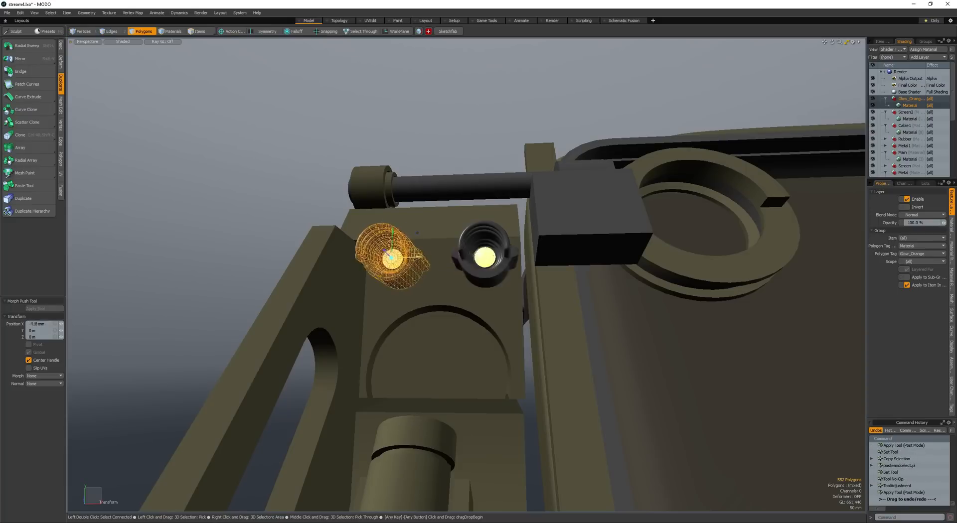
key("space")
- Create a box of 162 x 608 x 968 mm in front of the copied lamp and select all its polygons
left_click(406, 259)
left_click_drag(406, 258, 431, 335, "alt")
key("c")
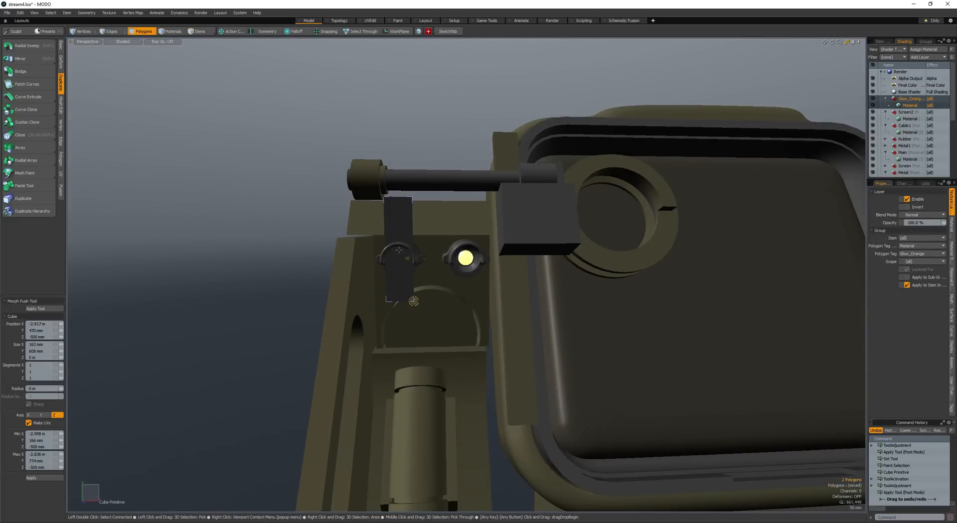
left_click_drag(413, 301, 344, 319, "alt")
left_click_drag(432, 228, 278, 264)
key("space")
double_click(384, 247)
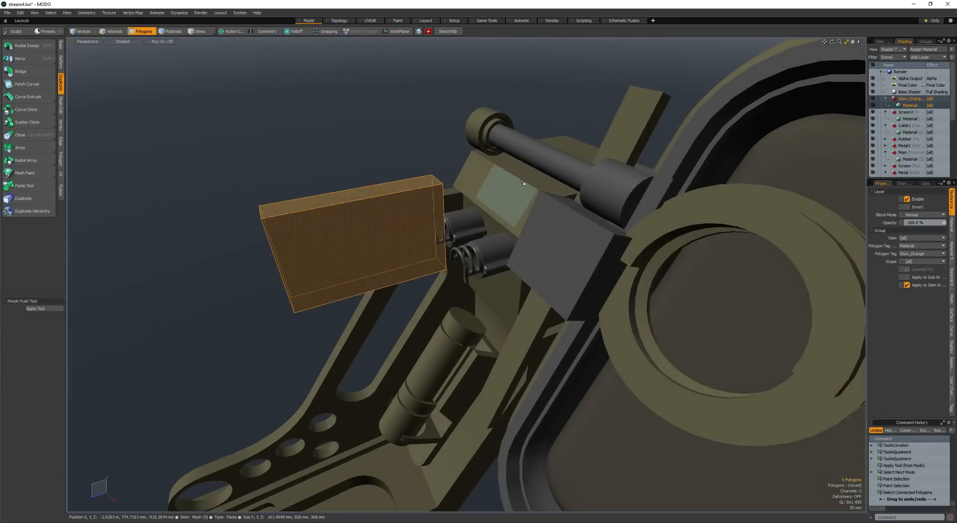
- UV-map the box, then move and widen it so it covers the copied lamp at the arm's upper end
key("ctrl+u")
left_click_drag(351, 247, 423, 217, "alt")
scroll(387, 229, "up", 2)
key("w")
left_click_drag(424, 217, 466, 213, "alt")
key("space")
left_click_drag(369, 292, 400, 255, "alt")
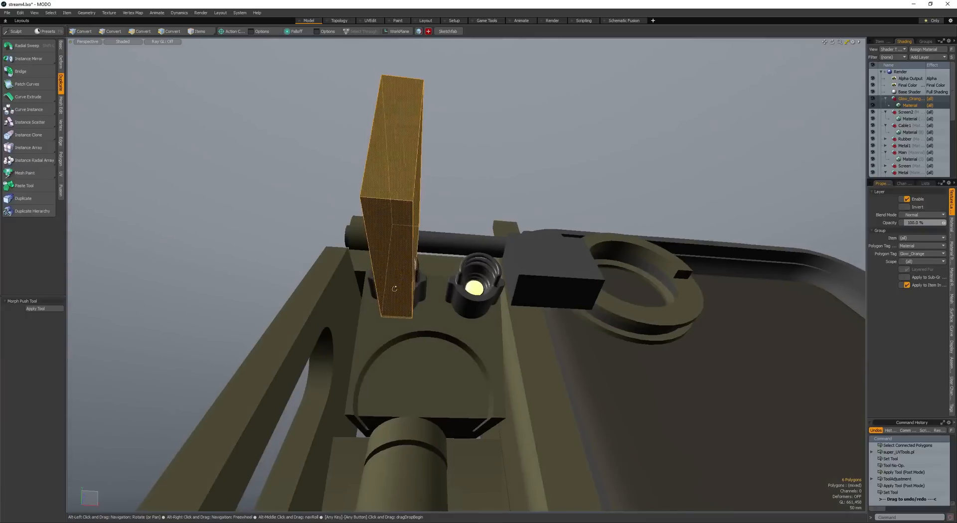
key("r")
left_click_drag(436, 219, 424, 237)
key("w")
mouse_move(383, 265)
left_mouse_down()
mouse_move(419, 250)
mouse_move(361, 264)
mouse_move(394, 259)
left_mouse_up()
- Bevel the box's two long lower edges by 80 mm with round level 5
key("space")
key("space")
key("space")
left_click(357, 265)
left_click(409, 275, "shift")
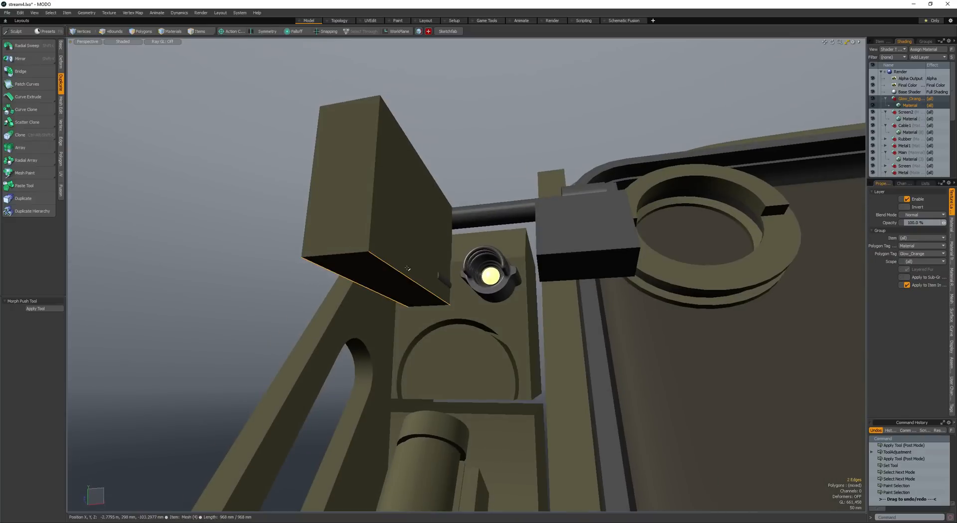
key("b")
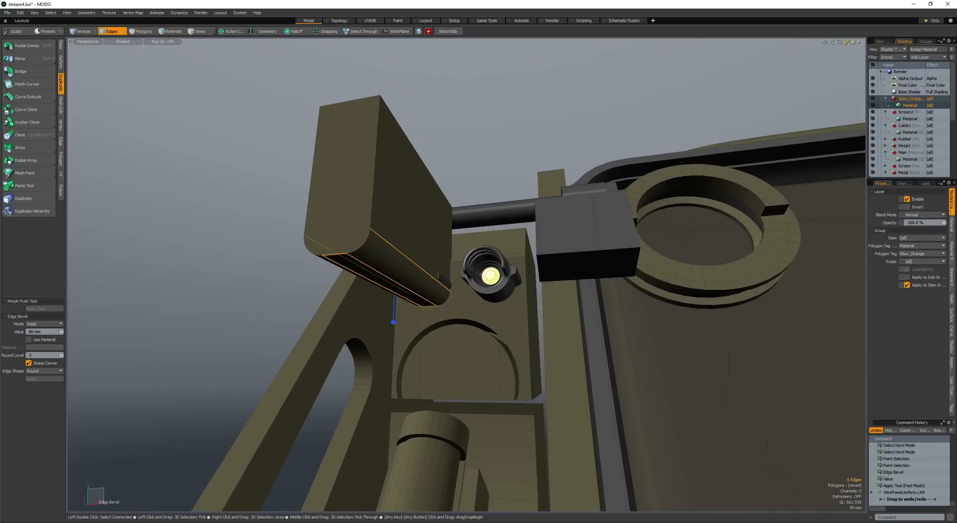
key("space")
key("space")
- Select the whole rounded box and shift it -8 mm in X and -10 mm in Y over the copied lamp
double_click(390, 265)
mouse_move(390, 266)
left_mouse_down("alt")
mouse_move(403, 266)
mouse_move(392, 269)
mouse_move(395, 279)
left_mouse_up("alt")
key("w")
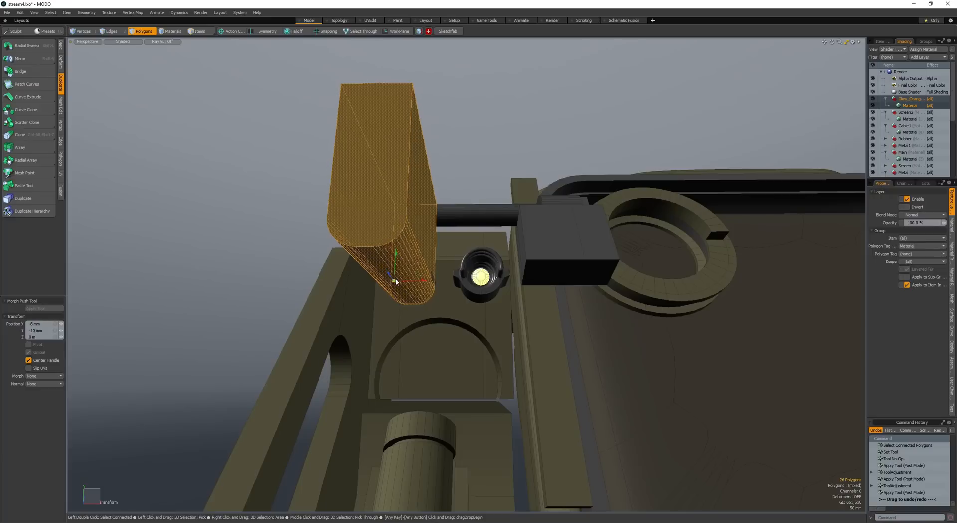
- Duplicate the rounded box and move the copy along X over the original lamp
key("space")
key("ctrl+v")
key("w")
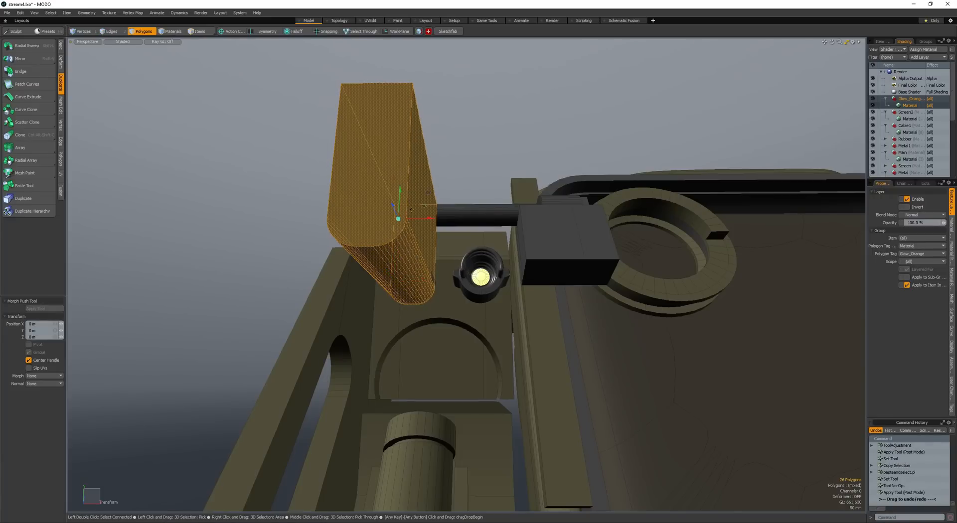
left_click_drag(411, 210, 428, 184)
key("space")
- Select both rounded boxes and subtract them from the arm's upper plate to cut two lamp recesses
double_click(401, 225, "shift")
key("w")
key("space")
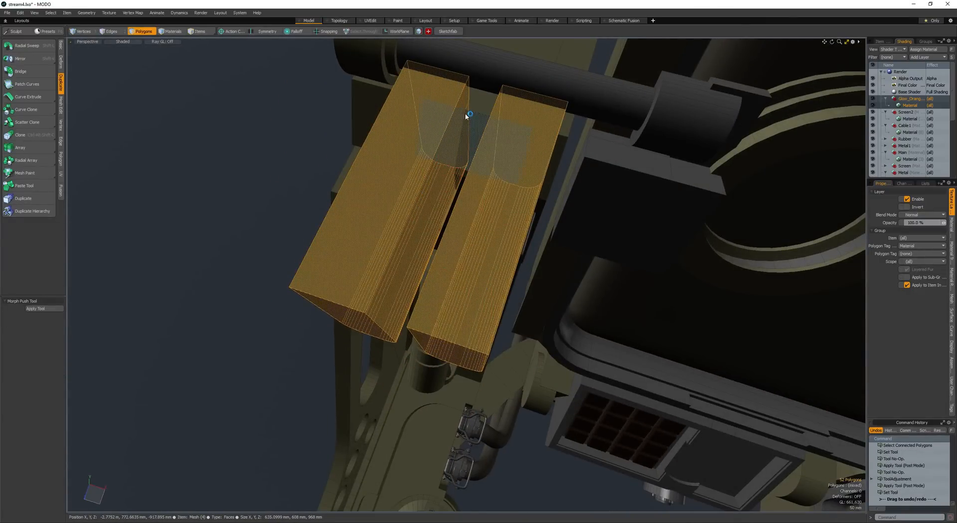
scroll(465, 117, "down", 3)
left_click_drag(463, 134, 425, 185, "alt")
- Select both lamps, seat them in the newly cut recesses and save the scene
double_click(436, 168)
key("w")
scroll(471, 151, "up", 2)
scroll(476, 133, "up", 2)
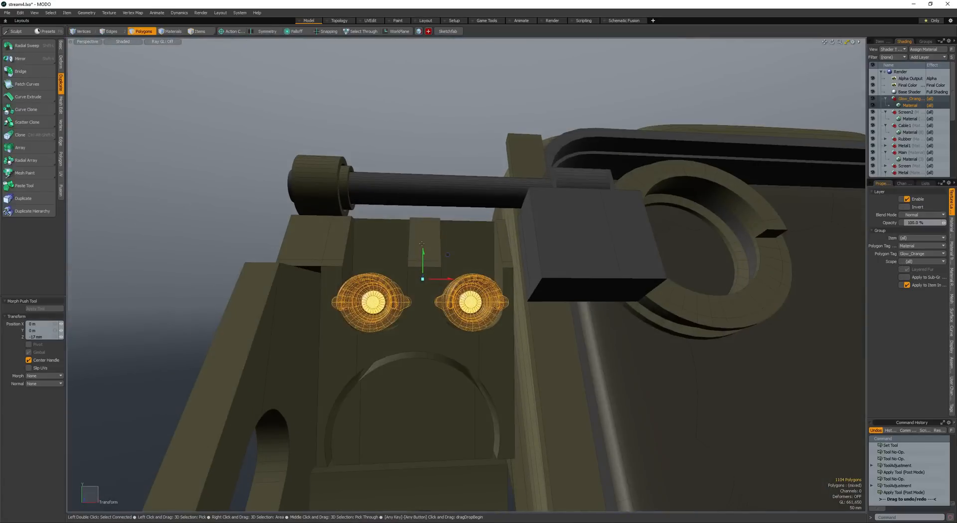
mouse_move(424, 254)
left_mouse_down()
mouse_move(423, 239)
mouse_move(413, 237)
mouse_move(430, 249)
mouse_move(413, 240)
left_mouse_up()
key("space")
left_click(423, 237)
scroll(413, 240, "down", 3)
left_click(319, 240)
left_click_drag(319, 239, 337, 283, "alt")
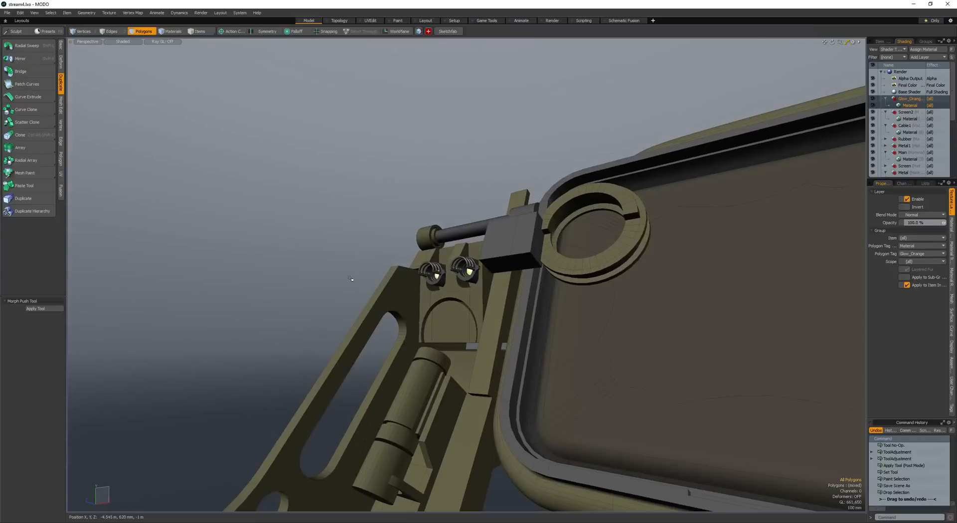
- Open a render preview and inspect the lamps and glowing clamp ring from several angles
key("F8")
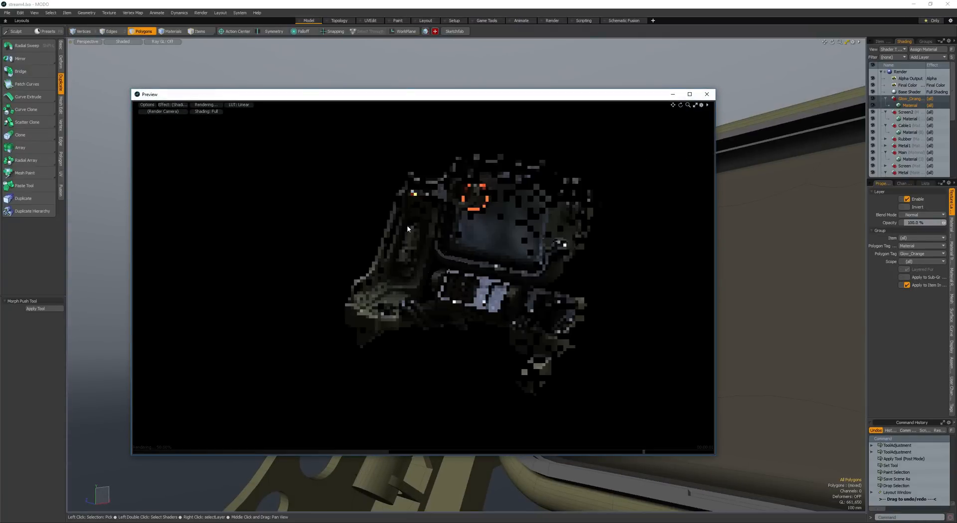
left_click_drag(428, 202, 315, 266, "alt")
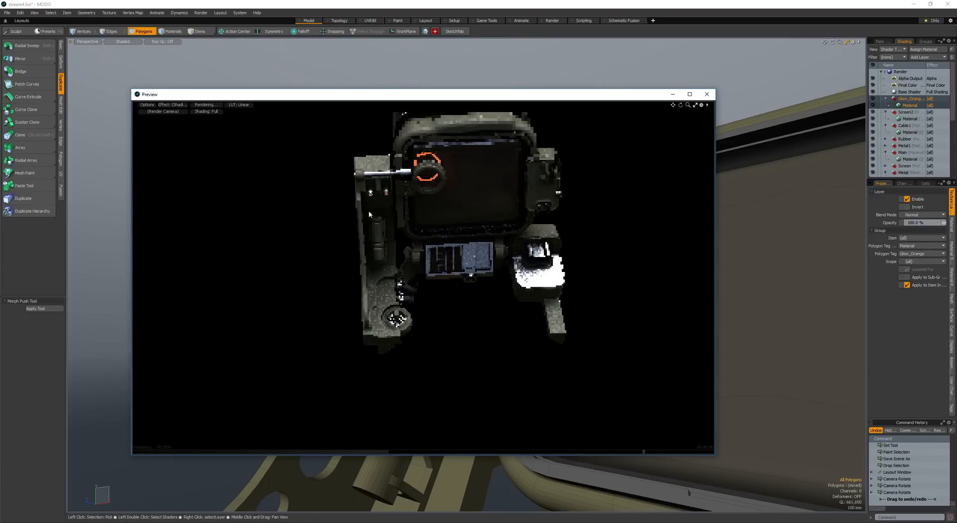
left_click_drag(325, 194, 417, 222, "alt")
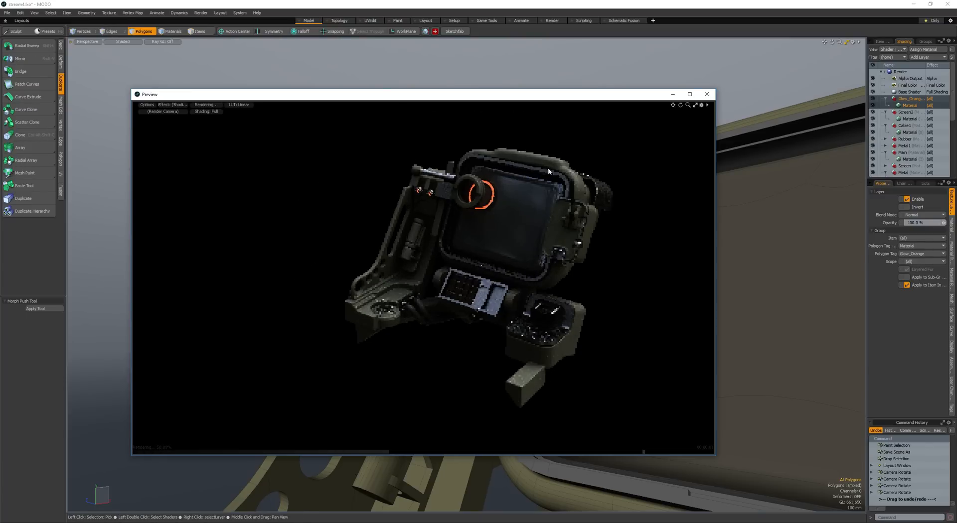
left_click(712, 94)
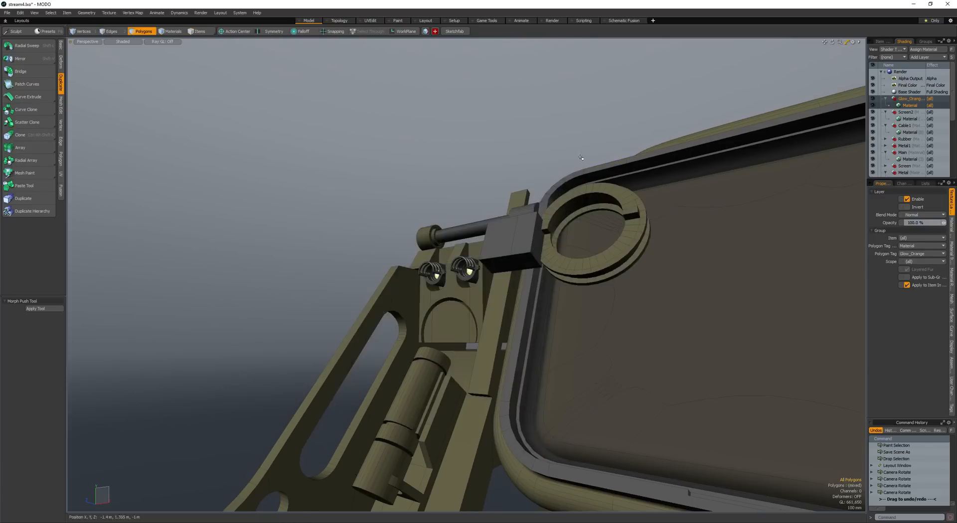
- Create a box 1.685 m high and 1.275 m deep beside the arm's slotted side plate
left_click_drag(384, 220, 438, 241, "alt")
key("space")
key("space")
left_click(446, 241)
key("space")
key("c")
left_click_drag(365, 187, 327, 275)
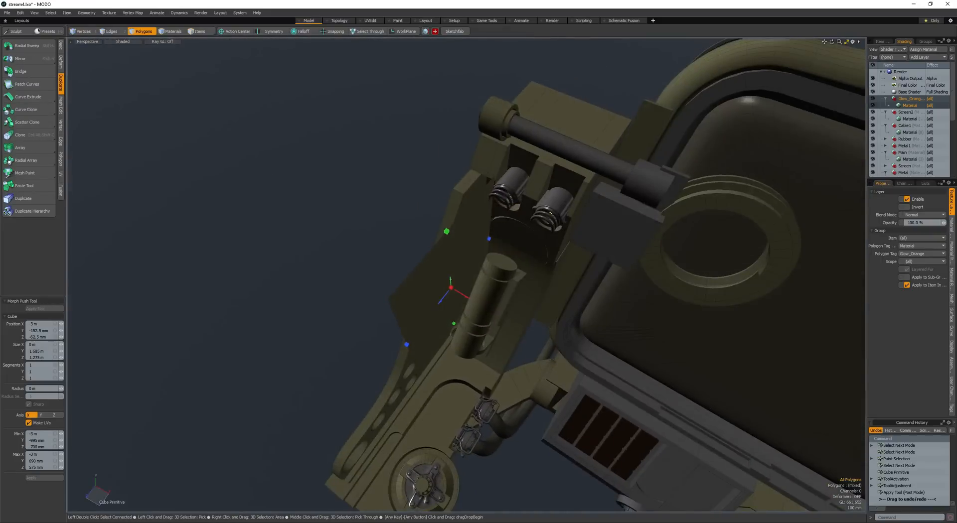
left_click_drag(451, 287, 464, 350)
key("space")
- Position the box across the side plate's long slot and subtract it to recess the plate's middle section
double_click(446, 312)
key("w")
left_click_drag(464, 350, 451, 344)
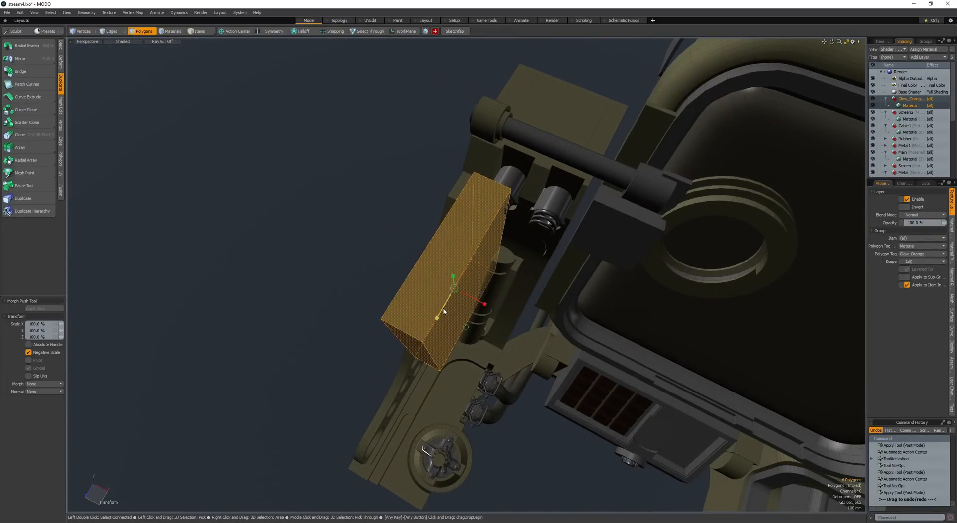
left_click_drag(442, 310, 445, 305)
left_click_drag(444, 305, 458, 351, "alt")
key("space")
key("e")
key("e")
key("w")
mouse_move(458, 351)
left_mouse_down("alt")
mouse_move(429, 344)
mouse_move(442, 327)
mouse_move(449, 336)
left_mouse_up("alt")
key("space")
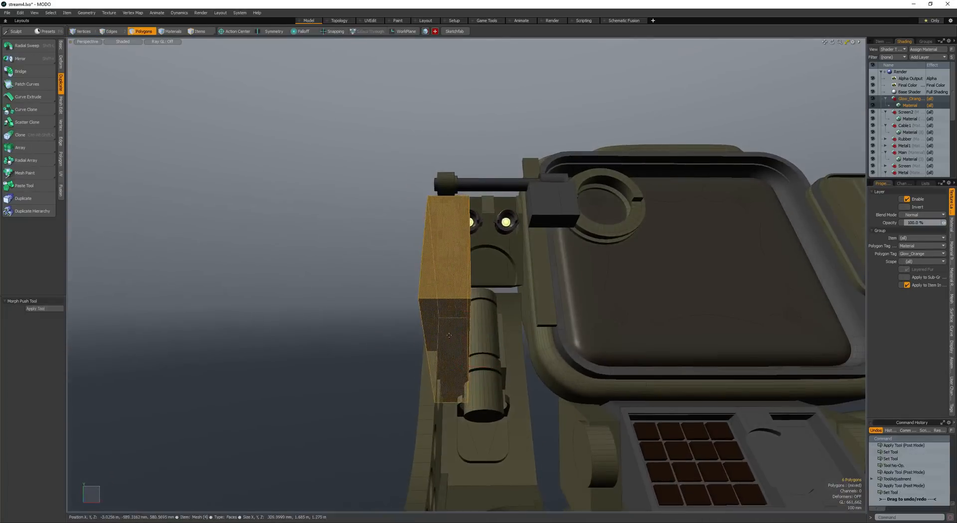
- Create a narrow strip from the face beside the long slot and thicken it into a solid bar
left_click_drag(409, 379, 329, 291, "alt")
mouse_move(434, 276)
left_mouse_down("ctrl+alt")
mouse_move(445, 270)
mouse_move(427, 269)
left_mouse_up("ctrl+alt")
key("space")
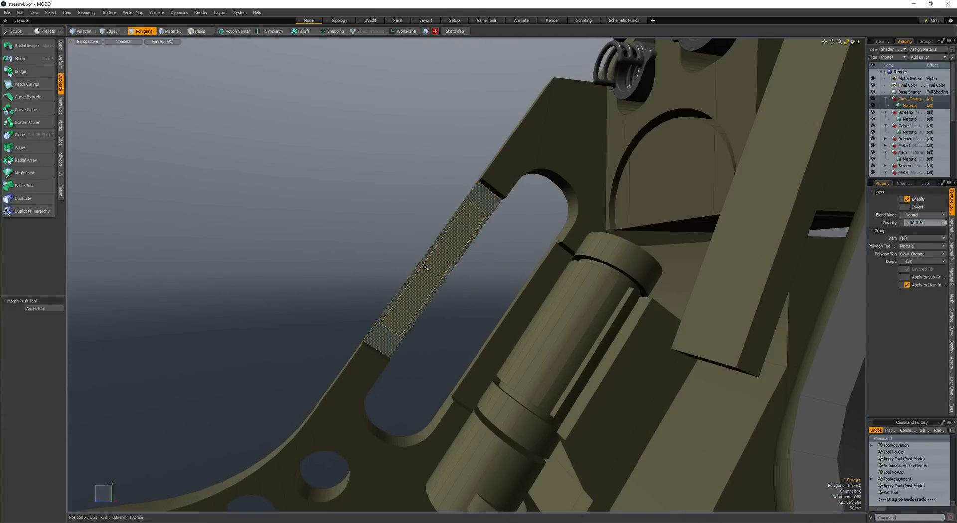
key("t")
key("space")
left_click_drag(362, 248, 478, 280, "alt")
left_click_drag(479, 279, 451, 276, "alt")
mouse_move(451, 276)
left_mouse_down("ctrl+alt")
mouse_move(430, 275)
mouse_move(439, 274)
left_mouse_up("ctrl+alt")
- Bevel the narrow bar's end corner edges by 30.8 mm with round level 4
key("space")
key("space")
key("space")
left_click_drag(401, 298, 375, 277, "alt")
key("space")
scroll(422, 307, "up", 4)
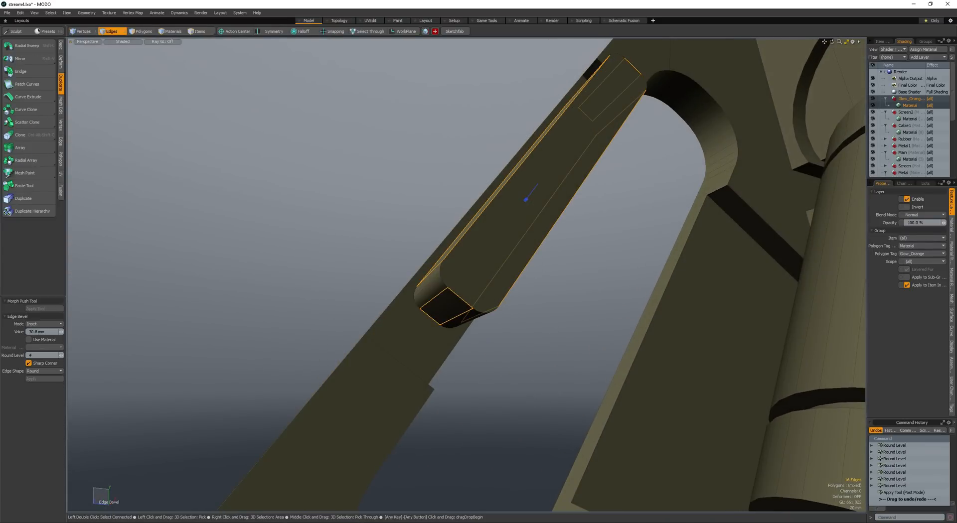
- Move the rounded bar through the side plate's outer strip and subtract it to cut a narrow slot
scroll(385, 280, "down", 3)
left_click_drag(385, 280, 454, 309, "alt")
key("space")
double_click(419, 293)
key("w")
left_click_drag(453, 309, 355, 324, "alt")
key("space")
key("ctrl+b")
scroll(485, 209, "up", 4)
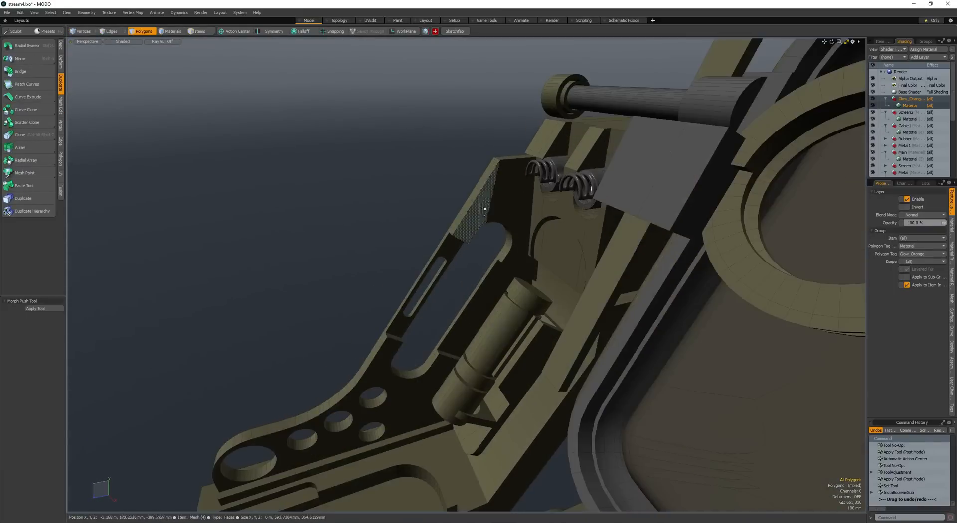
- Bevel the side plate's upper corner edge by about 100 mm with round level 4 and save the scene
scroll(499, 161, "up", 2)
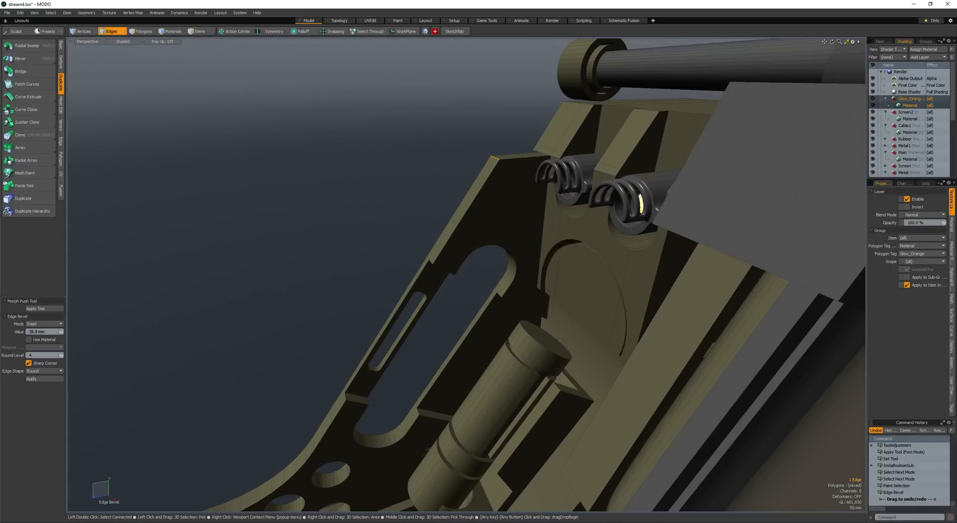
scroll(361, 204, "down", 2)
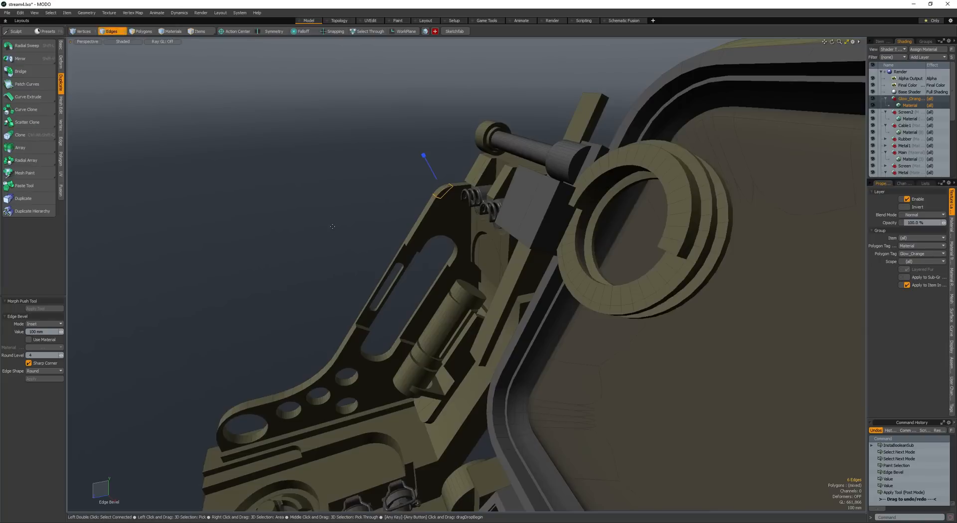
left_click_drag(324, 179, 380, 213, "alt")
key("ctrl+s")
scroll(342, 211, "down", 2)
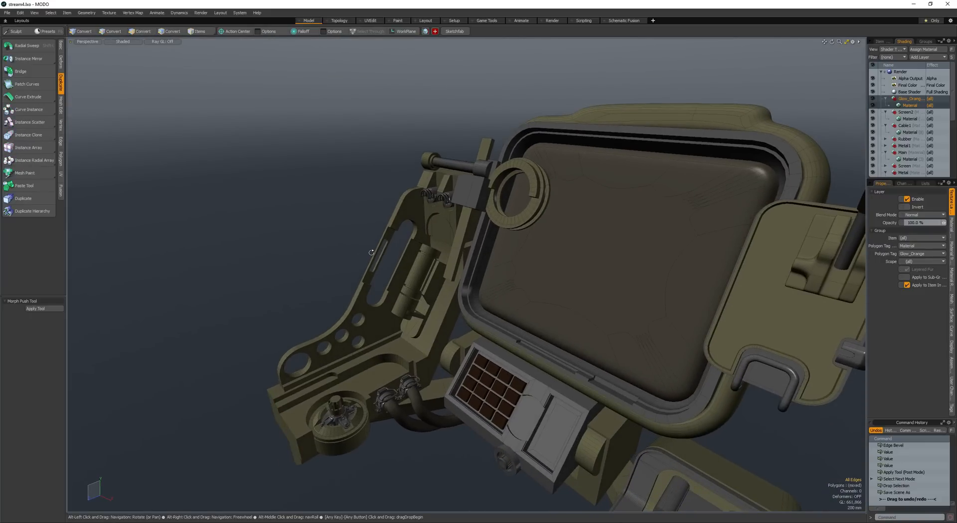
- Select the boundary edge of the arm cylinder's lower end and round it with an edge bevel at round level 4
left_click_drag(372, 254, 427, 291, "alt")
scroll(436, 298, "up", 3)
key("space")
scroll(435, 298, "up", 2)
key("a")
scroll(430, 254, "up", 6)
key("F4")
left_click_drag(426, 291, 484, 255, "alt")
scroll(497, 298, "up", 3)
key("ctrl+2")
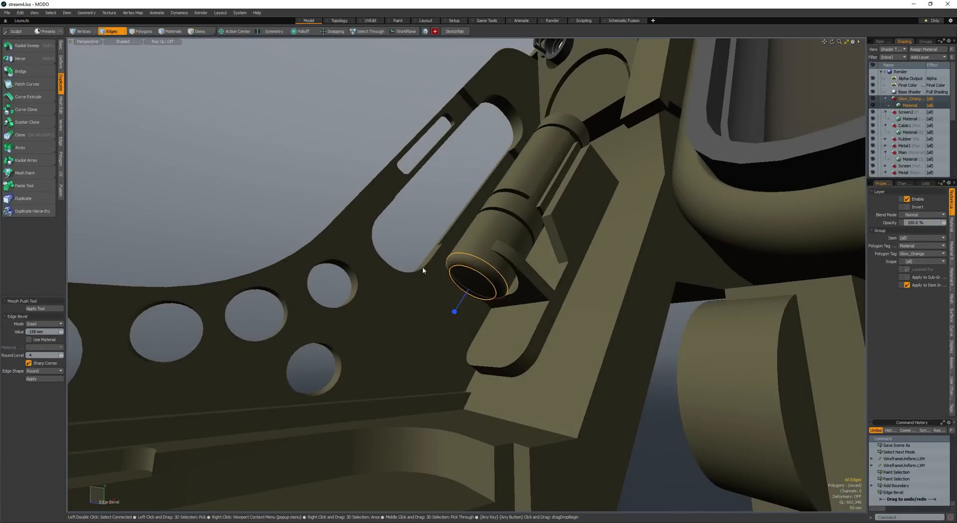
left_click_drag(423, 267, 439, 270)
left_click_drag(439, 269, 471, 269, "alt")
- Select the polygon loop around the cylinder's lower rim and bevel it inward to form a groove
scroll(472, 264, "up", 1)
key("space")
key("l")
key("b")
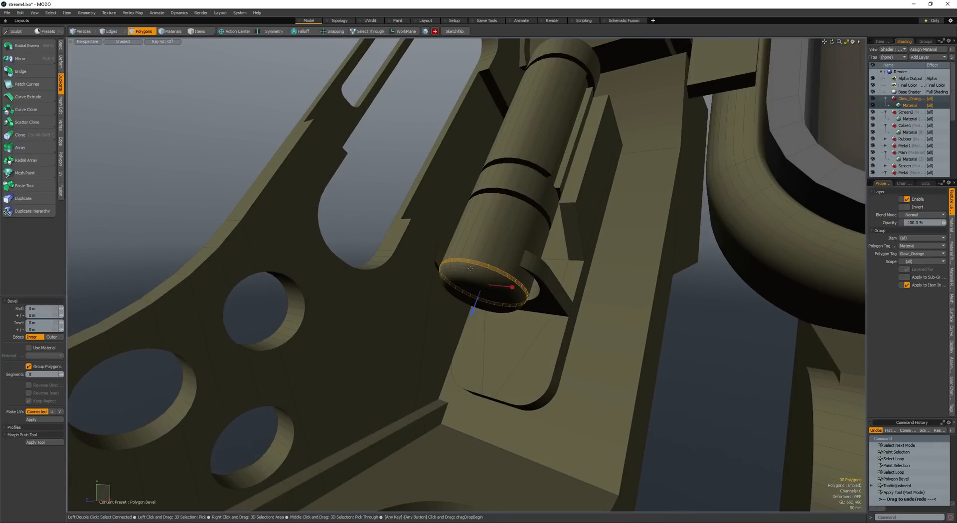
key("space")
- Select all polygons of the cylinder's rounded lower cap by expanding the selection from its centre
left_click(483, 291)
key("shift+Up")
key("shift+Up")
key("shift+Up")
key("shift+Up")
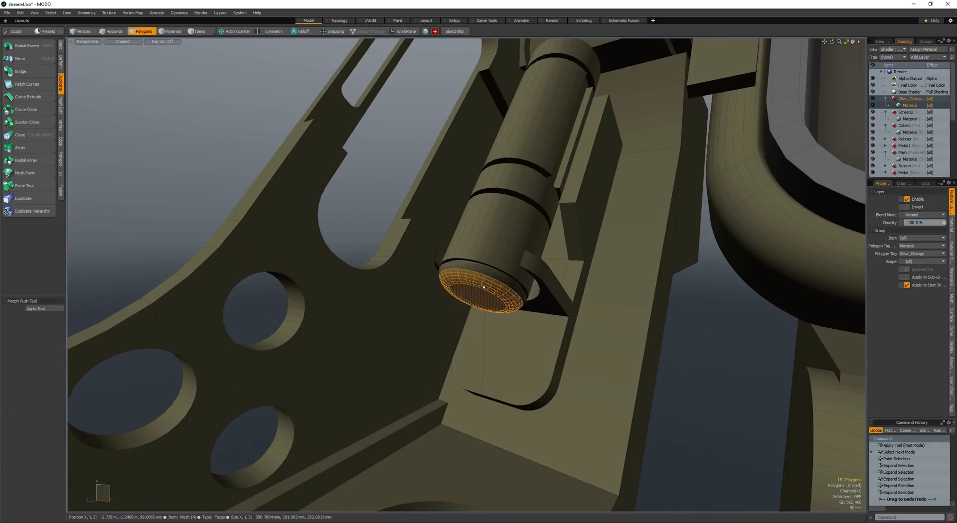
key("shift+Up")
key("shift+Up")
scroll(483, 286, "down", 3)
left_click_drag(482, 287, 685, 204, "alt")
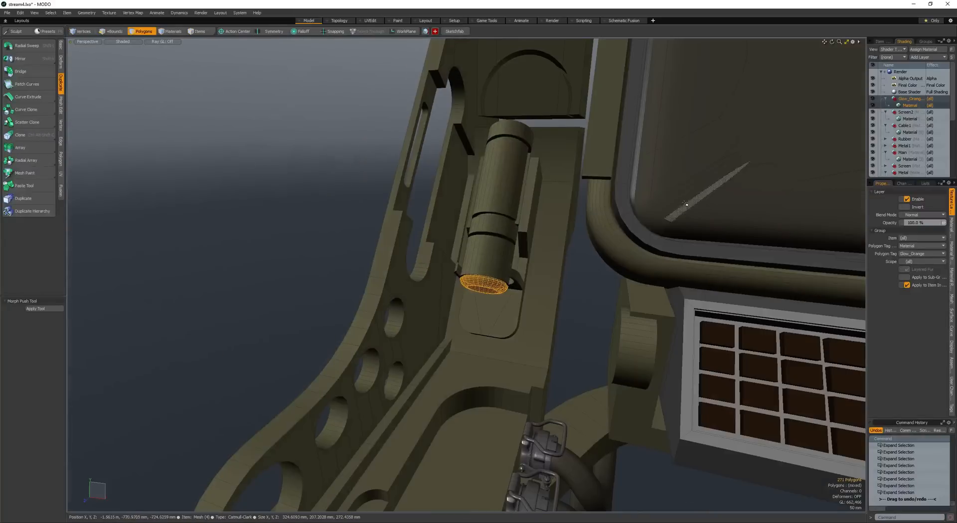
- Apply the UV tool to the arm details and save the scene
scroll(554, 146, "down", 4)
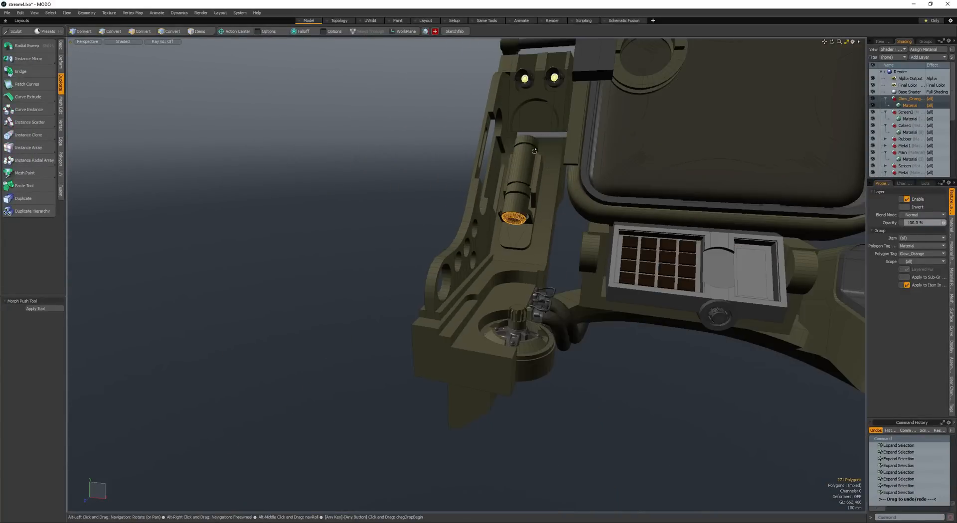
left_click_drag(548, 155, 464, 328, "alt")
key("space")
left_click(464, 459)
key("space")
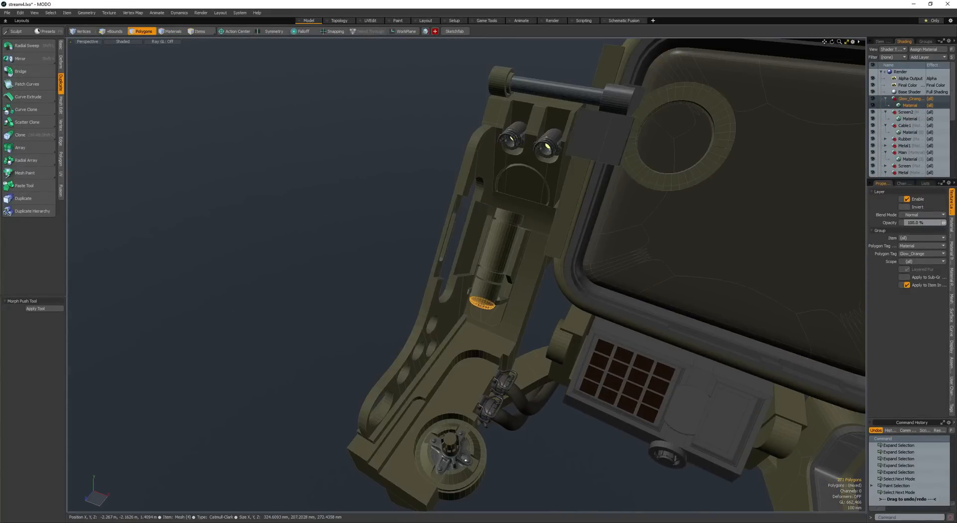
scroll(464, 458, "down", 3)
left_click_drag(464, 458, 397, 320, "alt")
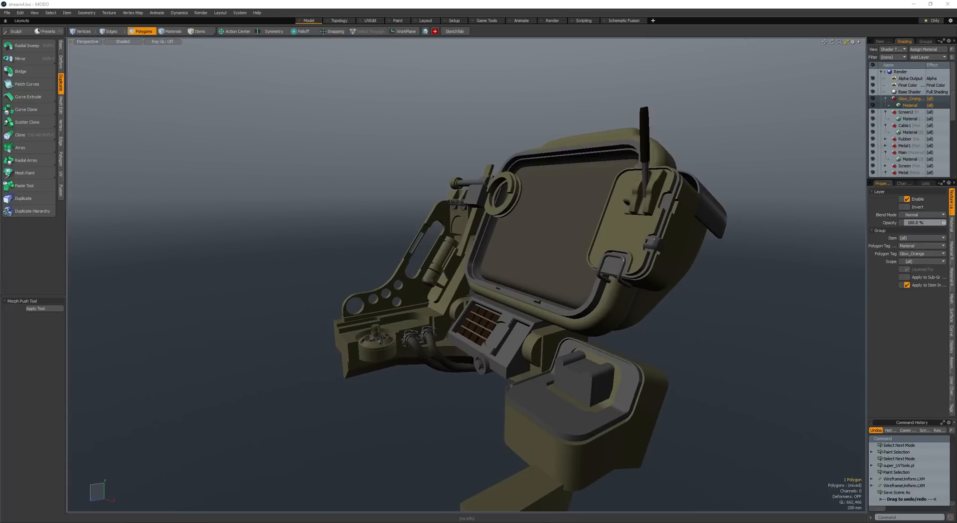
- Examine the keypad box, the cables and the dial at the arm's foot for places that need more detail
left_click_drag(457, 223, 486, 314, "alt")
scroll(504, 287, "up", 5)
scroll(518, 288, "down", 5)
scroll(489, 287, "up", 8)
scroll(475, 335, "up", 3)
scroll(476, 335, "down", 5)
scroll(452, 284, "down", 8)
scroll(443, 294, "up", 5)
scroll(529, 329, "up", 4)
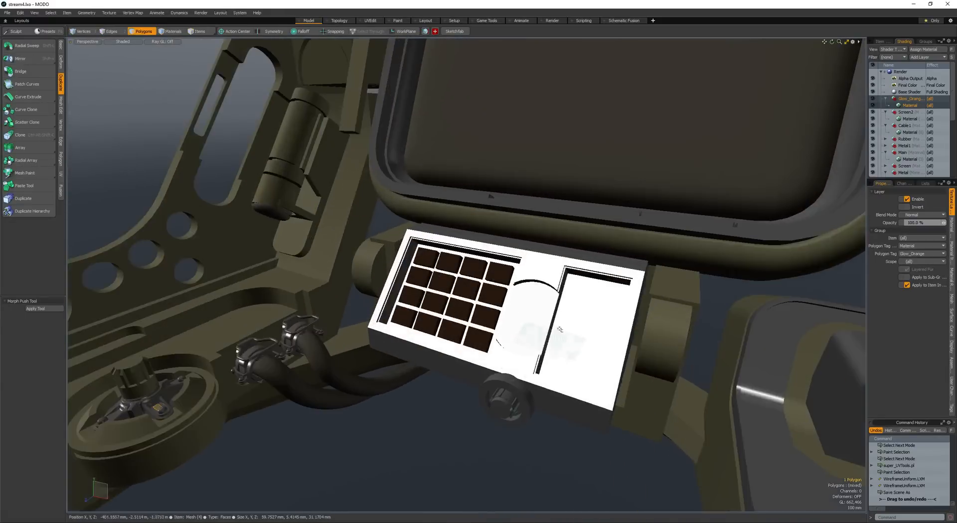
- Copy the knob under the keypad box and rotate the copy about X to match the slope of the keypad panel
left_click_drag(548, 335, 387, 357, "alt")
key("space")
left_click(539, 379)
key("space")
double_click(539, 380)
key("w")
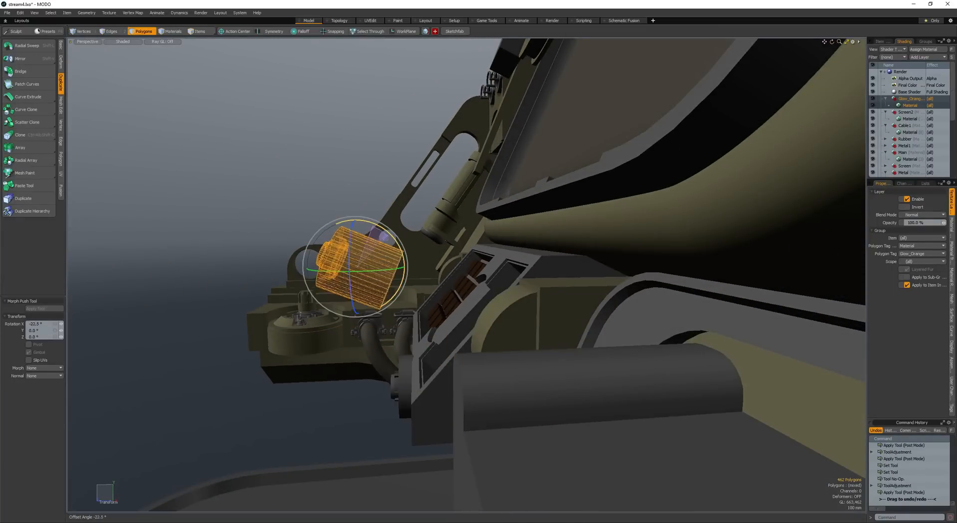
key("space")
left_click_drag(429, 286, 382, 301, "alt")
key("w")
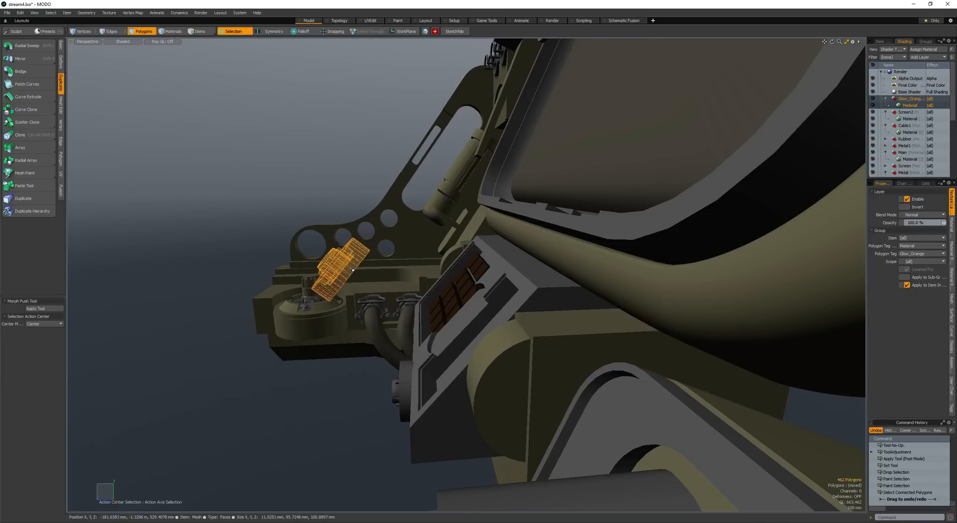
- Scale the copied knob around its own centre and move it toward the keypad panel
key("shift+a")
key("r")
key("alt+a")
left_click_drag(445, 285, 479, 285)
left_click_drag(478, 285, 415, 273, "alt")
key("space")
key("w")
scroll(425, 285, "down", 5)
left_click_drag(415, 273, 325, 265)
scroll(456, 286, "up", 8)
- Adjust the knob's size, seat it on the panel face beside the keys, and save the scene
key("space")
key("r")
key("space")
key("w")
scroll(486, 310, "down", 3)
left_click_drag(325, 265, 360, 290)
key("space")
left_click(369, 278)
scroll(400, 274, "down", 2)
key("ctrl+s")
- Delete the thin upright strip that rises from the side box next to the screen
scroll(432, 289, "down", 3)
scroll(425, 280, "down", 3)
left_click(527, 121)
key("space")
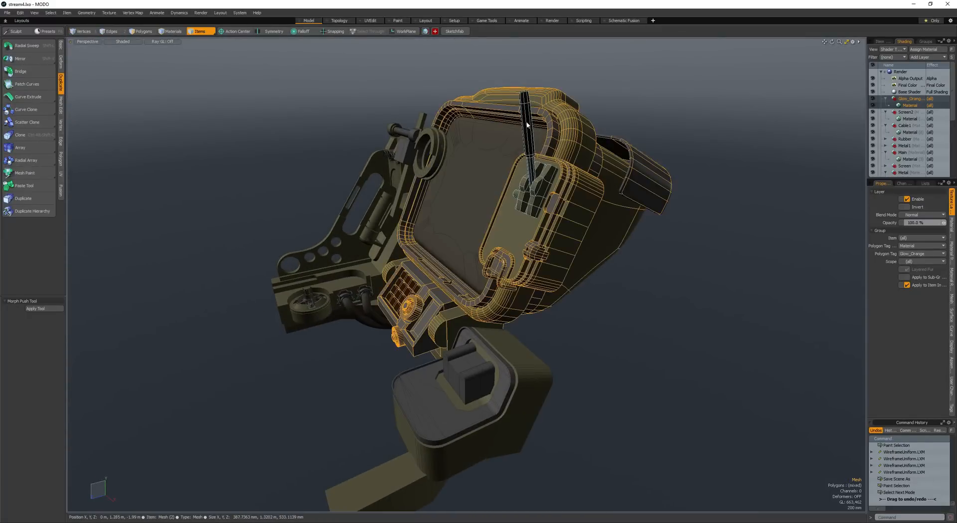
left_click(527, 119)
key("space")
left_click_drag(518, 150, 442, 210, "alt")
scroll(458, 200, "down", 4)
key("F4")
key("F4")
scroll(443, 209, "up", 4)
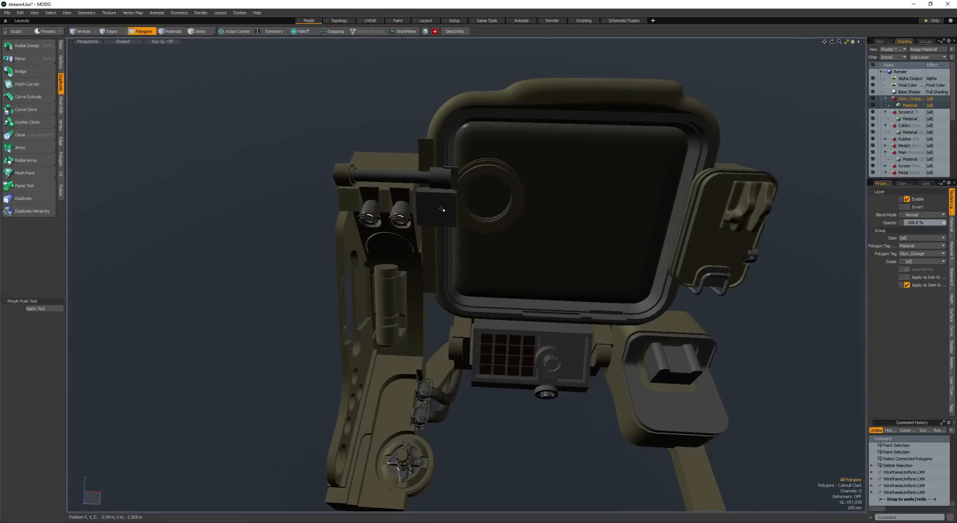
- Make a scaled box-shaped cutter from the dark block beneath the hinge rod
key("5")
left_click(440, 204)
key("space")
double_click(441, 203)
key("shift+a")
scroll(441, 204, "down", 4)
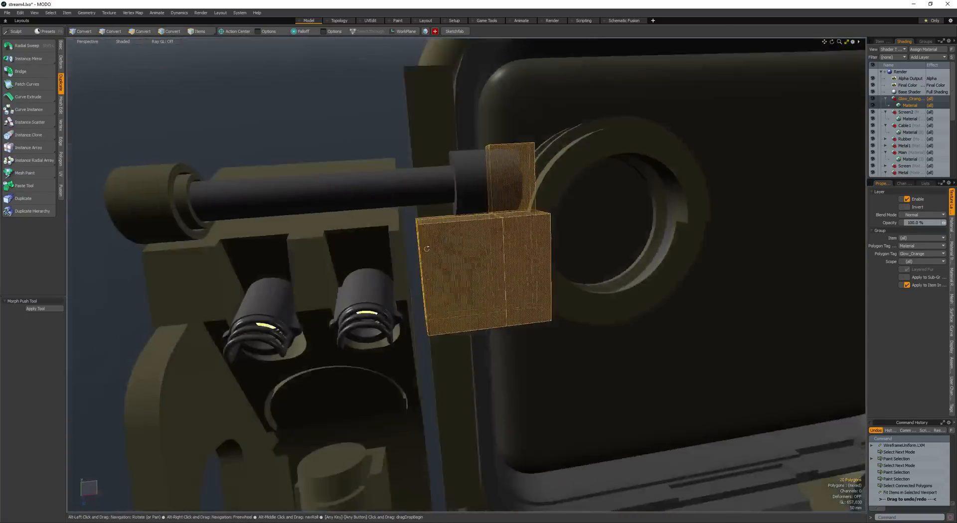
key("space")
key("space")
left_click(459, 232)
key("space")
left_click(527, 270)
key("ctrl+c")
mouse_move(527, 270)
left_mouse_down("alt")
mouse_move(505, 257)
mouse_move(538, 275)
left_mouse_up("alt")
left_click_drag(522, 272, 513, 274)
key("r")
left_click_drag(607, 275, 666, 276)
left_click_drag(623, 274, 363, 224, "alt")
- Resize the cutter box and position it so that it overlaps the front of the dark block
key("space")
double_click(415, 243)
key("r")
left_click_drag(417, 242, 453, 251, "alt")
left_click_drag(453, 252, 467, 267, "alt")
key("w")
left_click_drag(467, 267, 506, 249, "alt")
- Round the cutter's corner edges with an edge bevel and subtract the cutter from the dark block to form an opening
key("space")
key("space")
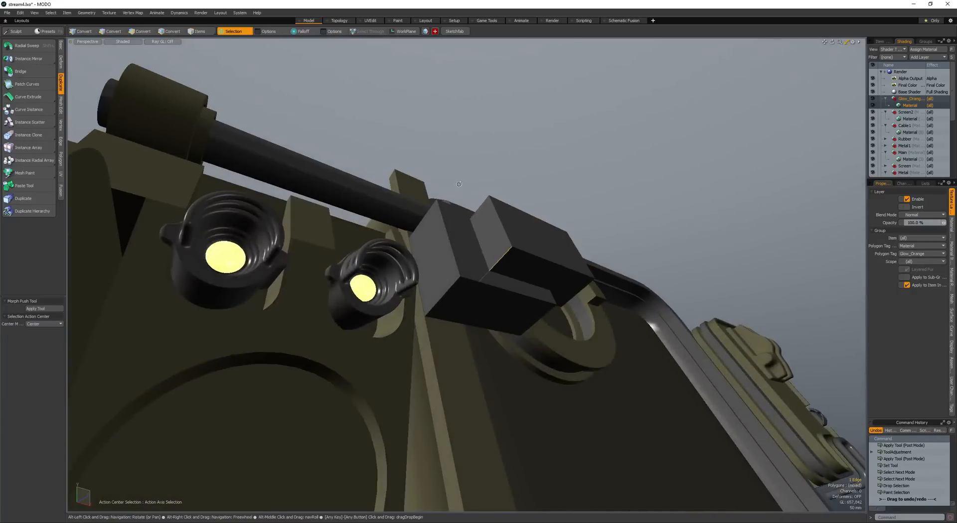
left_click_drag(459, 184, 496, 240, "alt")
left_click_drag(496, 240, 504, 263, "alt")
key("space")
key("space")
double_click(502, 265)
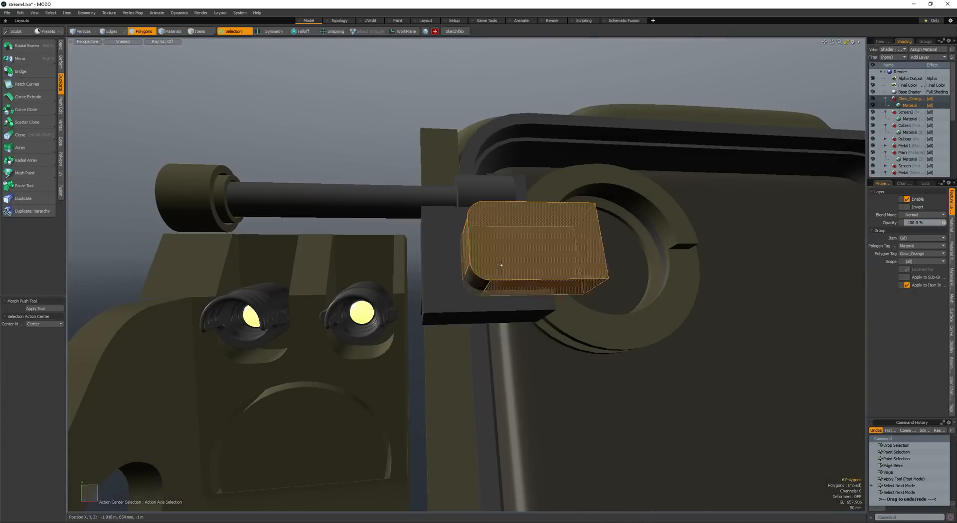
key("ctrl+b")
left_click_drag(450, 282, 357, 279, "alt")
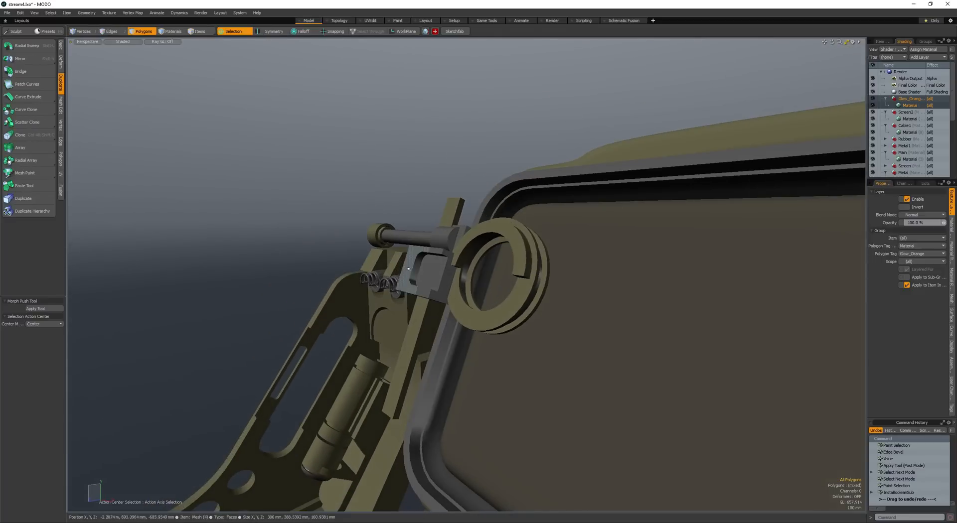
- Extend the hinge beside the keypad box with a cylinder moved outward and scaled along X
left_click_drag(417, 279, 445, 330, "alt")
scroll(494, 272, "down", 3)
scroll(497, 272, "down", 3)
scroll(474, 284, "down", 2)
scroll(491, 250, "down", 2)
scroll(516, 236, "down", 2)
key("5")
left_click(418, 371)
key("space")
double_click(418, 372)
key("w")
scroll(417, 372, "up", 3)
key("shift+f")
scroll(409, 344, "down", 2)
key("w")
- Bevel the edges of the hinge cylinder's end faces with rounded levels
key("space")
key("space")
key("space")
key("space")
left_click(386, 391)
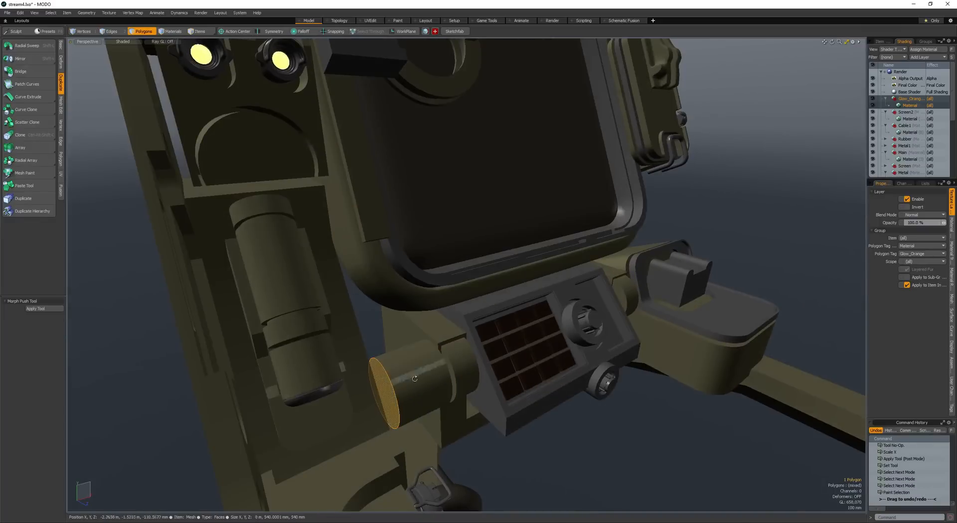
left_click_drag(423, 378, 399, 372, "alt")
key("l")
left_click_drag(402, 363, 332, 352)
key("ctrl+b")
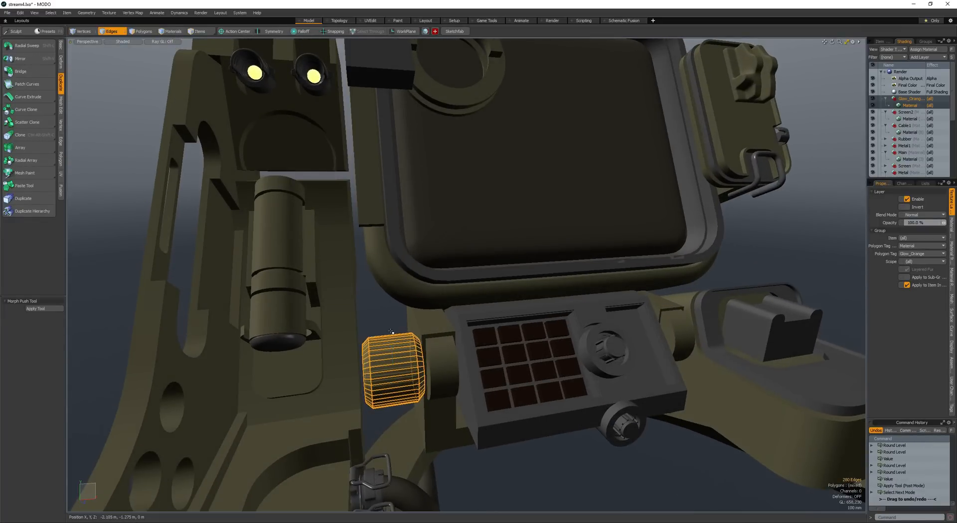
- Create a cube of about 308 mm above the hinge cylinder and select all its polygons
key("space")
left_click(391, 334)
left_click_drag(392, 334, 354, 363, "alt")
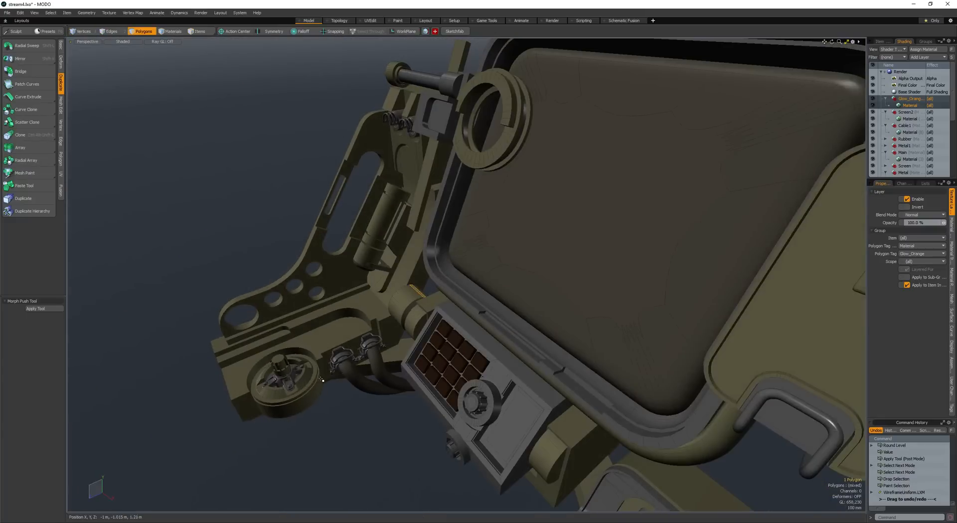
key("ctrl+w")
key("ctrl+w")
scroll(397, 303, "up", 5)
double_click(429, 284)
left_click_drag(429, 284, 488, 279, "alt")
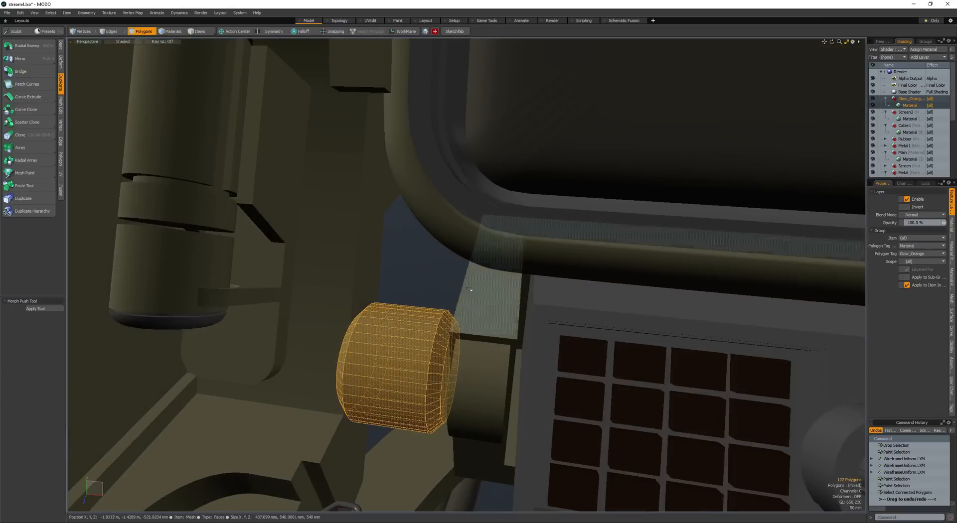
key("shift+c")
left_click_drag(410, 265, 433, 275, "ctrl")
key("space")
double_click(433, 275)
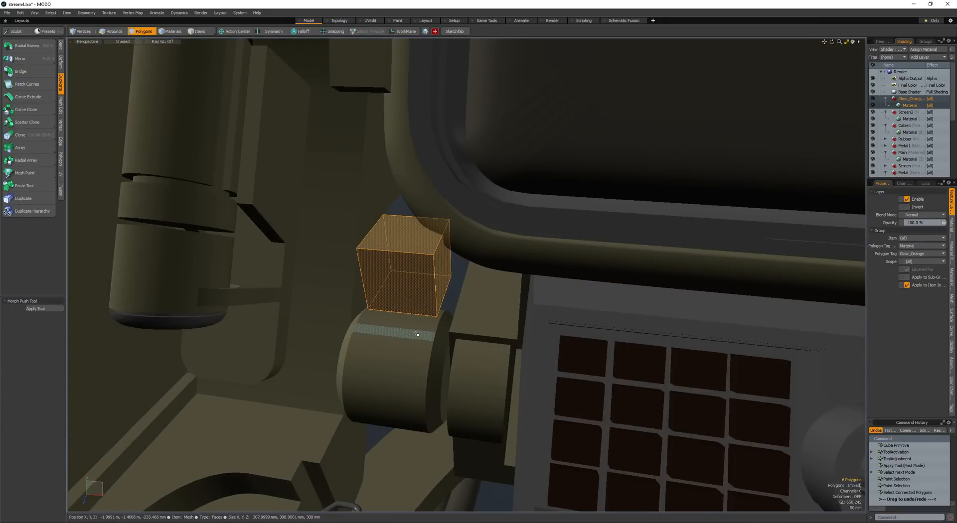
- Scale, rotate and move the cube into a block that rests on the hinge cylinder
left_click_drag(408, 318, 329, 296, "alt")
key("r")
left_click_drag(448, 273, 489, 271)
left_click_drag(489, 272, 465, 327, "alt")
key("e")
key("w")
key("r")
key("space")
key("space")
key("space")
- Add a single loop slice at 29% across the block on the hinge cylinder
left_click(455, 292)
key("alt+c")
left_click(443, 289)
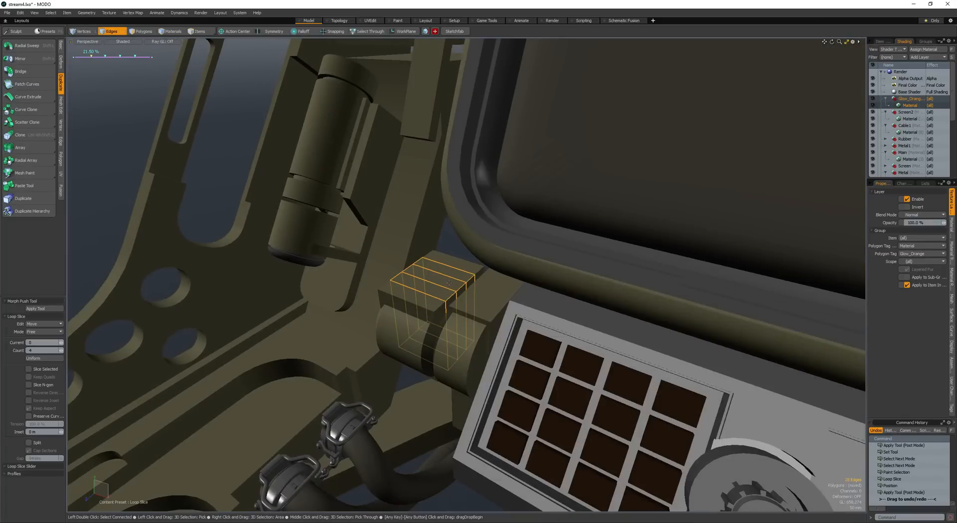
scroll(441, 268, "down", 3, "shift")
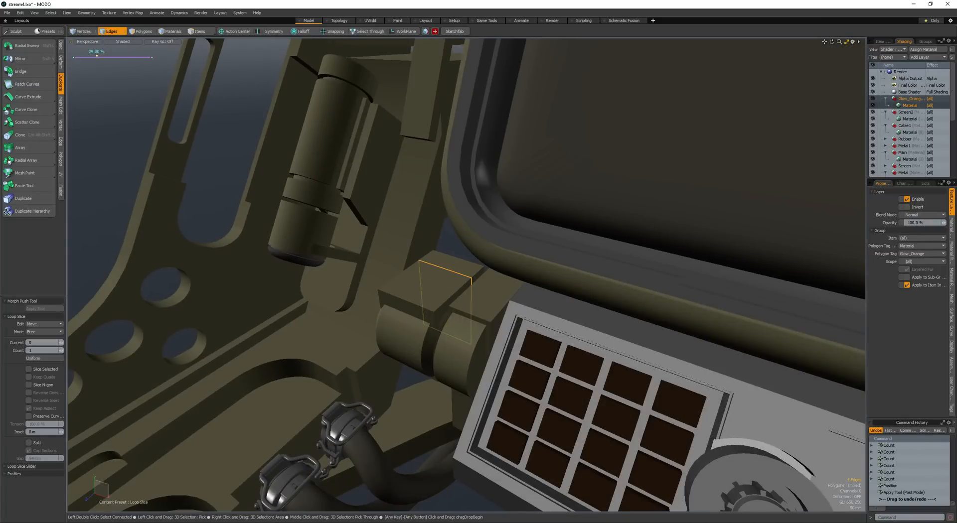
- Move the sliced top of the block to reshape it and turn the block into a Catmull-Clark surface with Hardenbox
key("space")
key("space")
left_click(445, 262)
key("w")
left_click_drag(444, 262, 453, 213, "alt")
key("space")
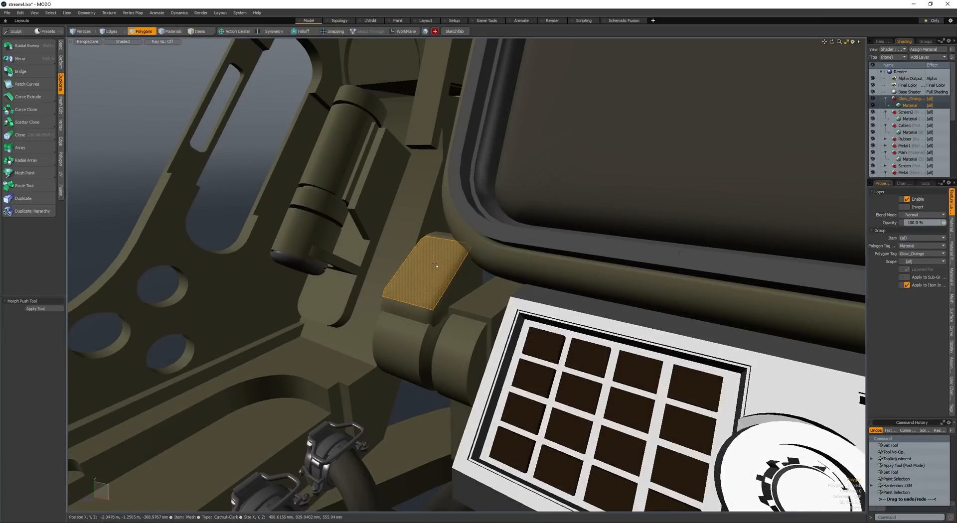
- Select the block's front edge above the cylinder and move it by -38 mm in Y
scroll(436, 266, "down", 5)
mouse_move(435, 266)
left_mouse_down("alt")
mouse_move(430, 277)
mouse_move(291, 229)
mouse_move(299, 295)
mouse_move(311, 299)
left_mouse_up("alt")
left_click(429, 277)
scroll(421, 269, "down", 4)
left_click(290, 230)
scroll(404, 264, "up", 6)
left_click(452, 192)
double_click(423, 192)
left_click(401, 224)
key("w")
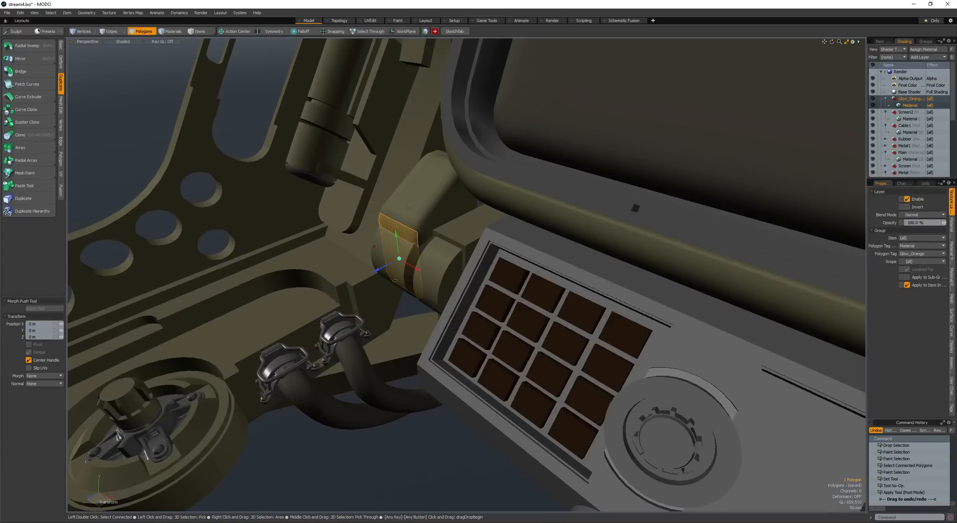
key("space")
key("space")
key("space")
left_click(401, 224)
key("w")
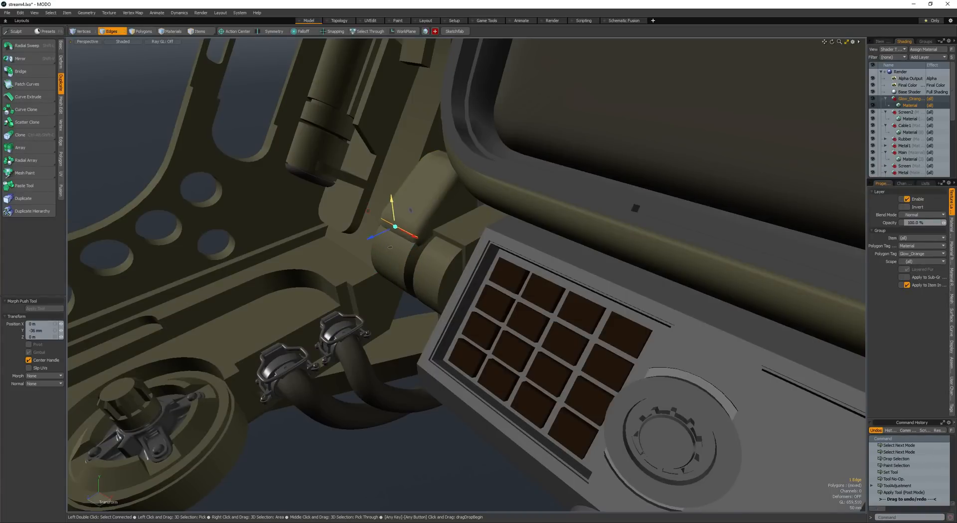
- Select the whole rounded block and shift it slightly against the hinge cylinder
key("space")
key("space")
double_click(421, 196)
key("w")
left_click_drag(422, 204, 417, 213, "alt")
key("space")
- Adjust the subdivision weight of the block's narrow front polygon and save the scene
left_click(406, 237)
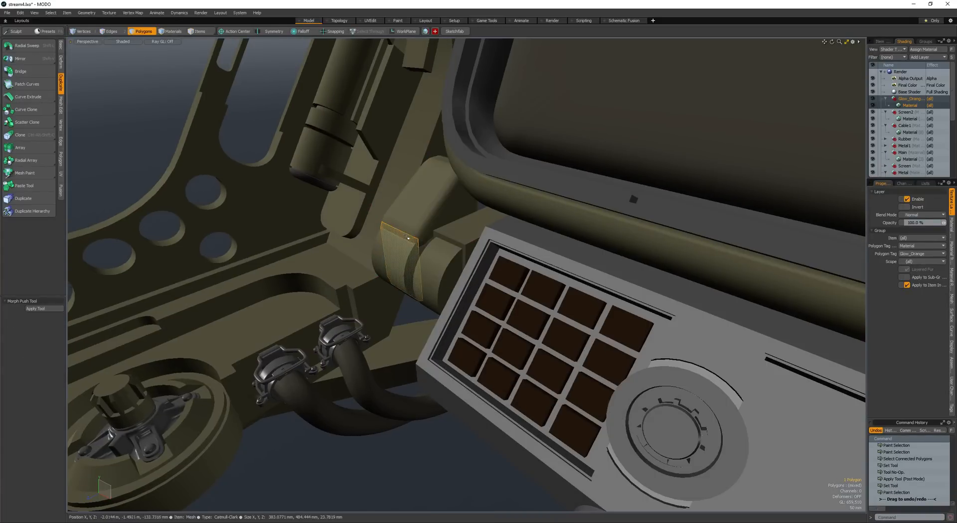
key("Down")
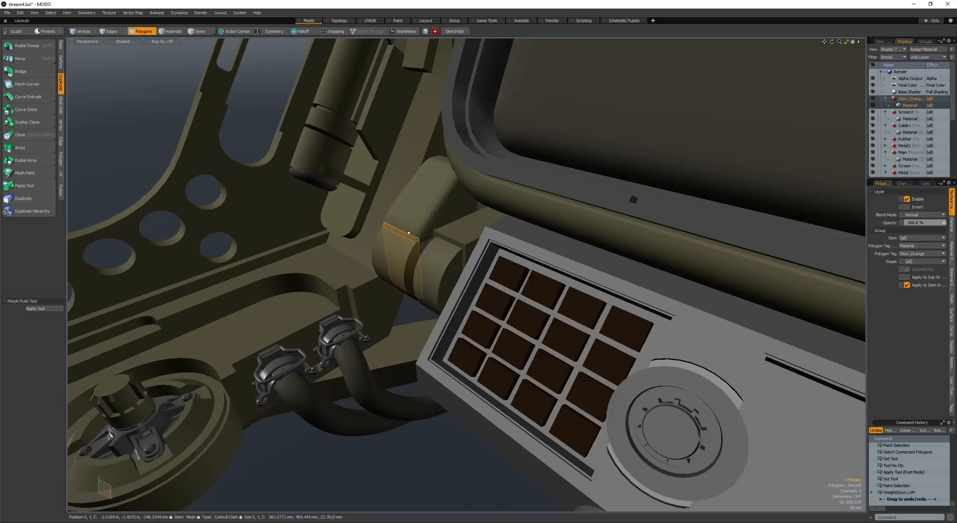
double_click(414, 221)
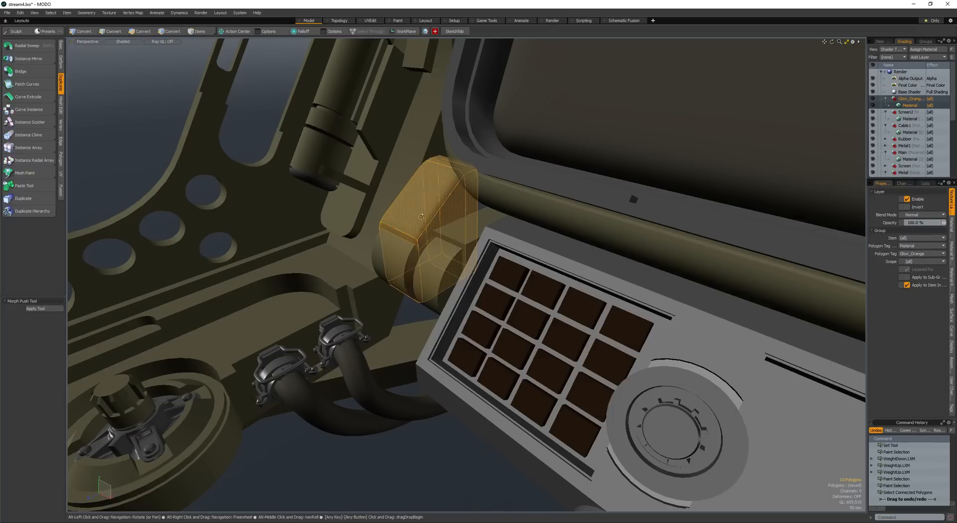
scroll(424, 217, "down", 3)
left_click_drag(414, 221, 396, 238, "alt")
left_click(425, 216)
scroll(424, 216, "down", 3)
scroll(392, 218, "down", 3)
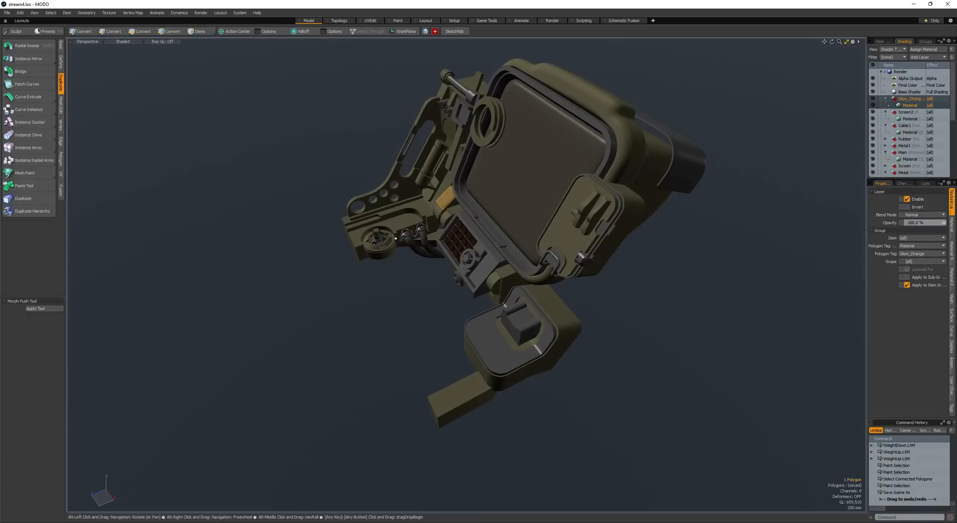
- Create a new mesh layer and start a tube from the end of the arm's cylinder, laying its first bends downward
left_click_drag(452, 192, 479, 185, "alt")
left_click_drag(479, 186, 406, 241, "ctrl+alt")
key("n")
key("shift+t")
scroll(430, 244, "up", 5)
left_click(460, 271)
left_click_drag(422, 289, 471, 317)
left_click_drag(471, 317, 444, 319, "alt")
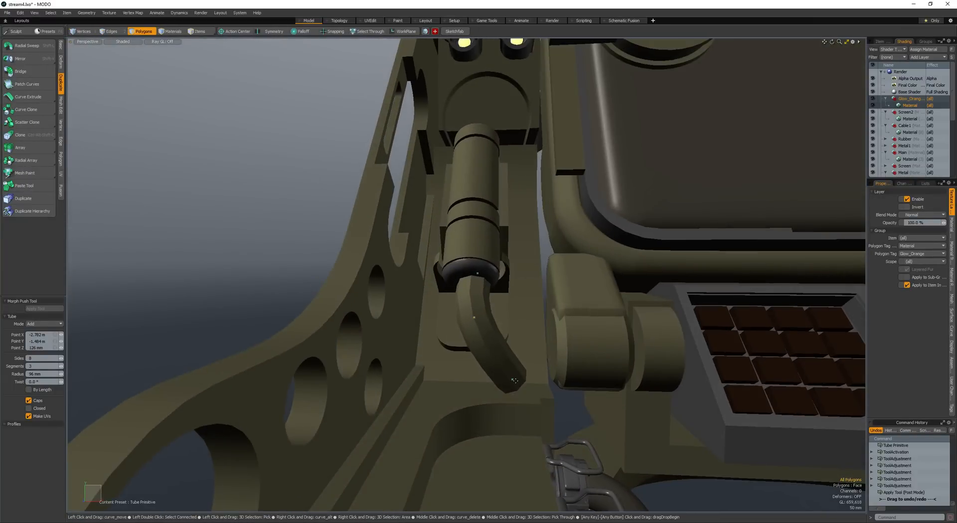
- Extend the tube with more points along the arm's recess and curve it into the hinge behind the keypad
left_click_drag(528, 264, 477, 322, "alt")
left_click(504, 329)
left_click_drag(478, 322, 527, 382, "alt")
left_click(505, 350)
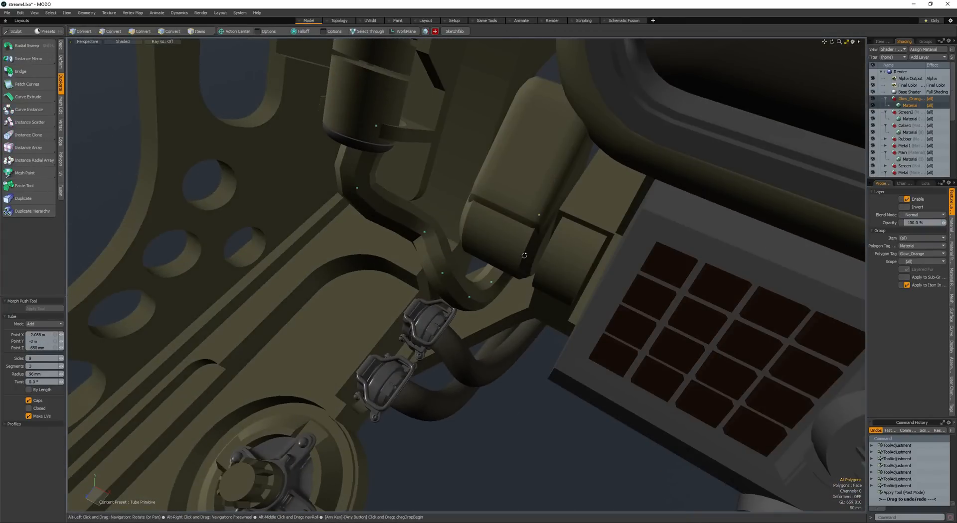
left_click_drag(516, 243, 523, 260, "alt")
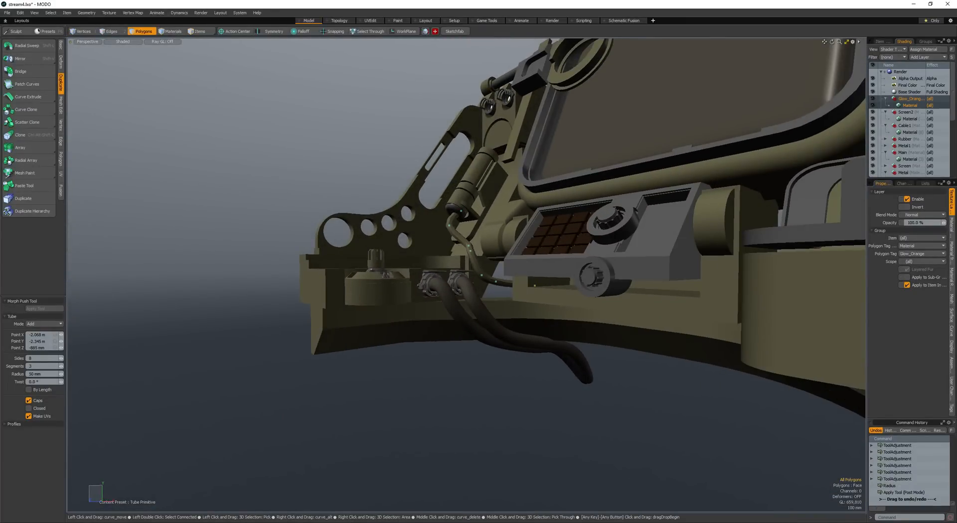
- Set the tube's radius to 22 mm to make it a thin cable
left_click_drag(61, 374, 52, 374)
left_click_drag(481, 239, 504, 275, "alt")
left_click_drag(399, 204, 440, 214, "ctrl+alt")
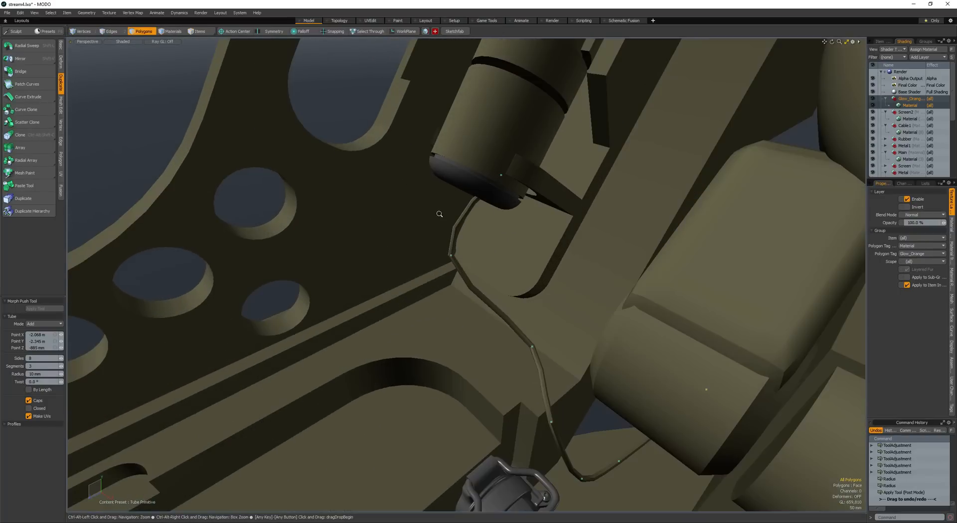
left_click_drag(60, 374, 66, 375)
left_click_drag(433, 234, 417, 199, "alt")
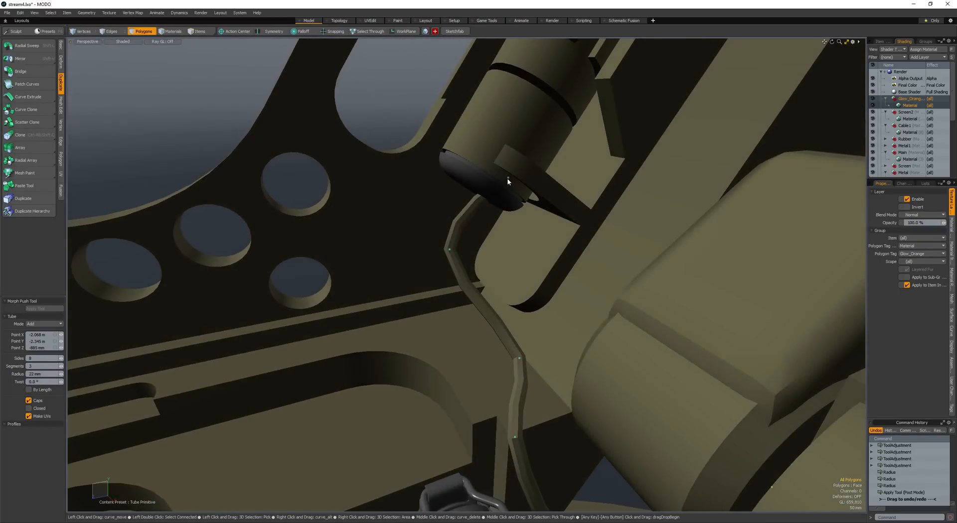
- Shift the tube's upper end point into the arm cylinder's end cap and finish the tube
left_click_drag(490, 171, 488, 172)
left_click_drag(488, 172, 541, 195, "alt")
left_click_drag(541, 195, 434, 220, "ctrl+alt")
key("space")
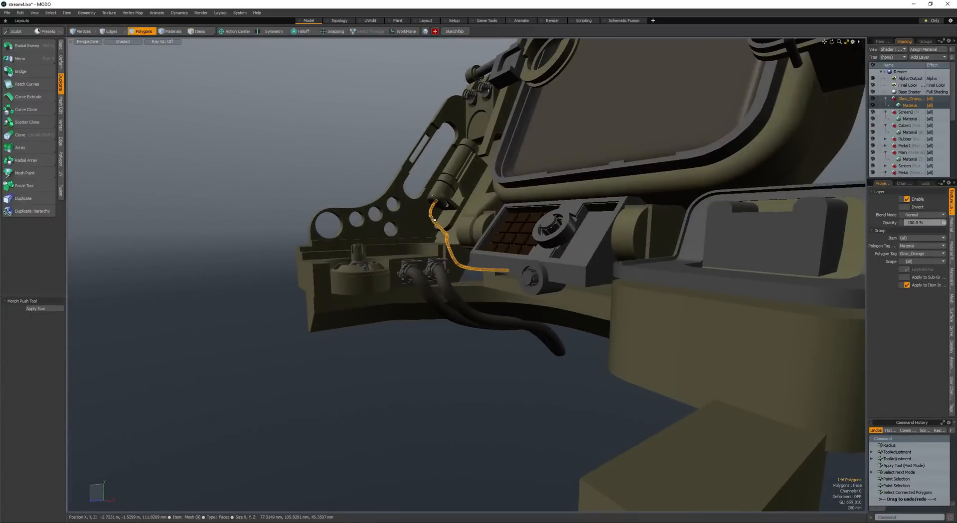
- Select the whole thin cable, convert it to a Catmull-Clark surface and save the scene
key("5")
left_click(426, 292, "shift")
key("3")
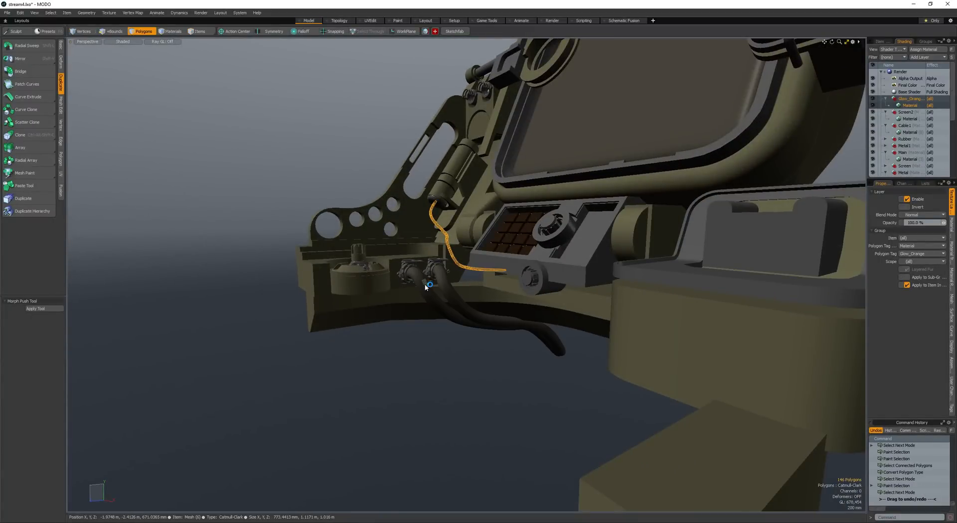
left_click(424, 284)
left_click_drag(425, 283, 419, 206, "alt")
left_click(383, 207)
key("ctrl+shift+s")
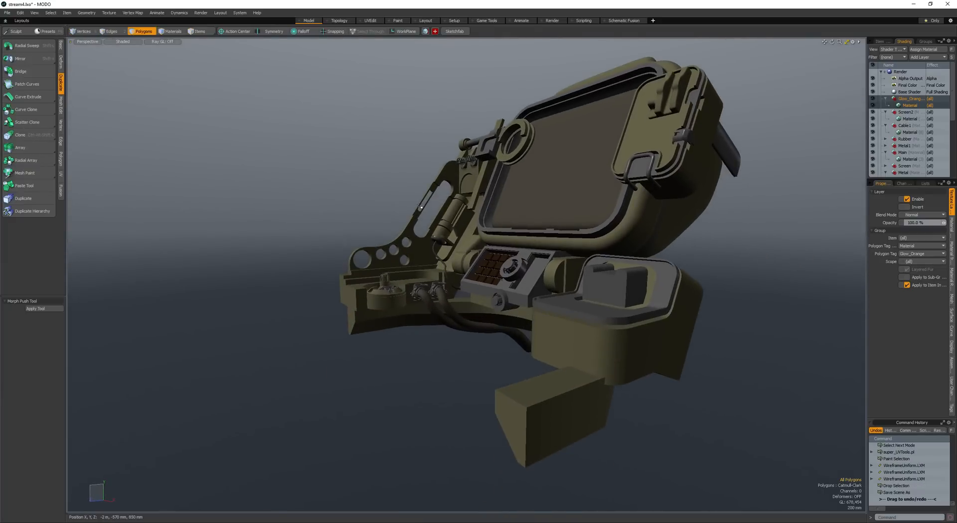
- Render a preview of the device, examine it from several angles and close the preview
key("F9")
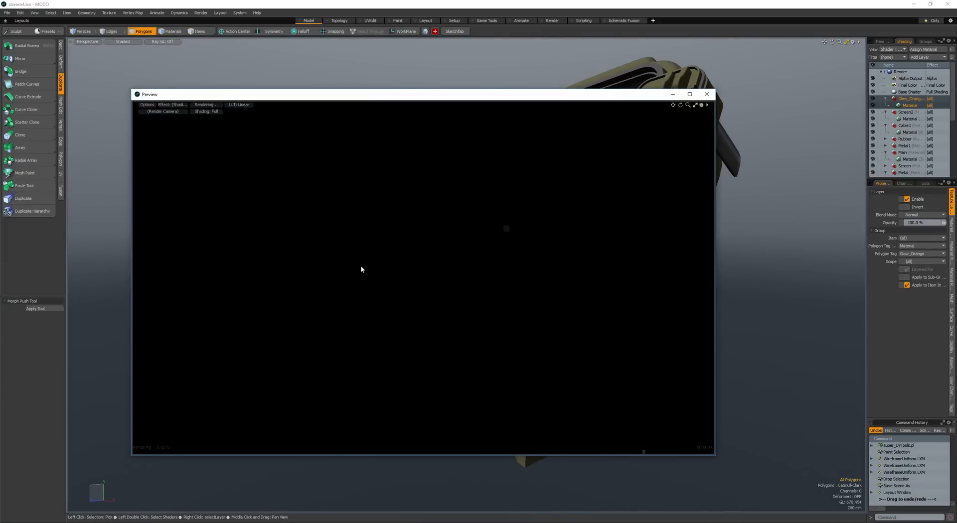
left_click_drag(394, 264, 364, 222, "alt")
left_click_drag(364, 222, 388, 212, "alt")
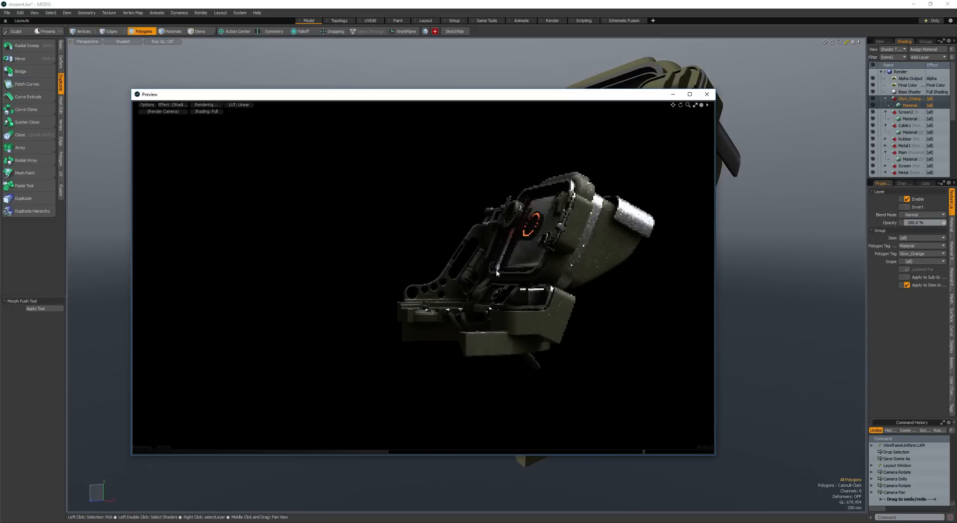
left_click_drag(468, 272, 515, 195, "alt")
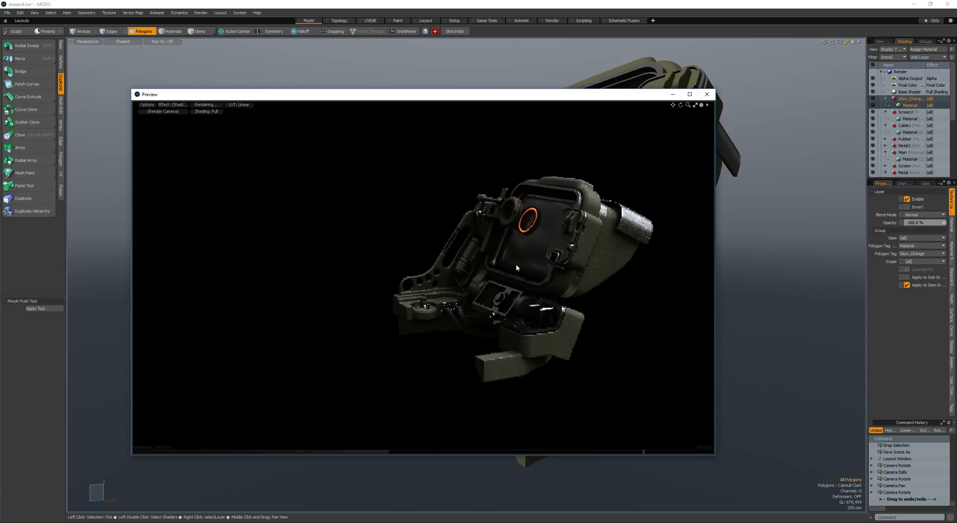
left_click(707, 95)
- Select the connected polygons of the screen's dark front surface and hide them
left_click_drag(493, 249, 553, 274, "alt")
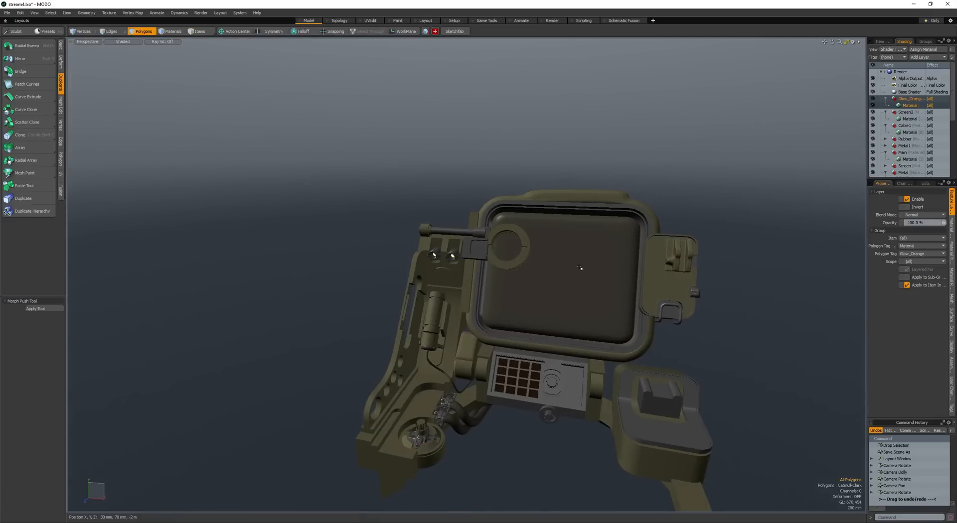
scroll(580, 268, "up", 5)
key("space")
left_click(565, 264)
key("space")
left_click(551, 252)
key("bracketright")
key("h")
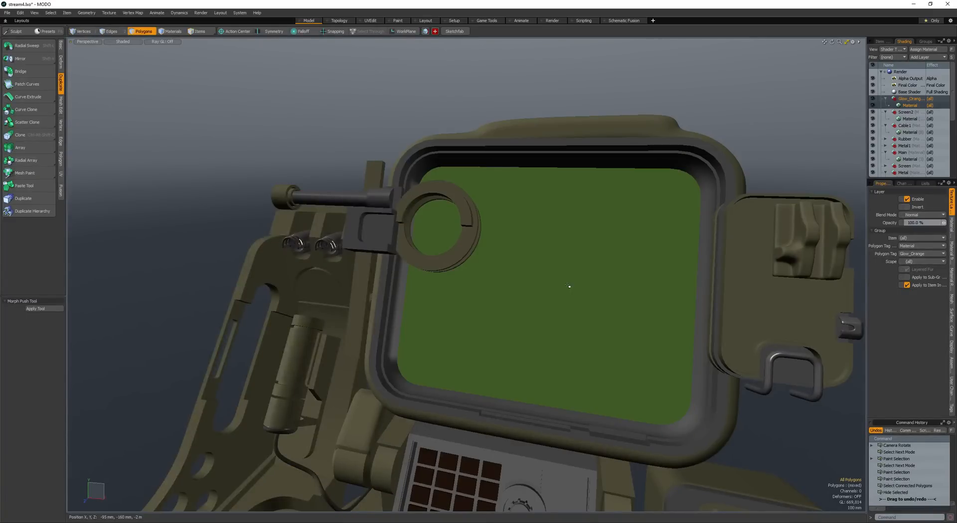
- Create the text "OMG STREAMING" in Adobe Arabic at 1 m size, with Split set to Char
left_click_drag(568, 284, 486, 189, "ctrl+alt")
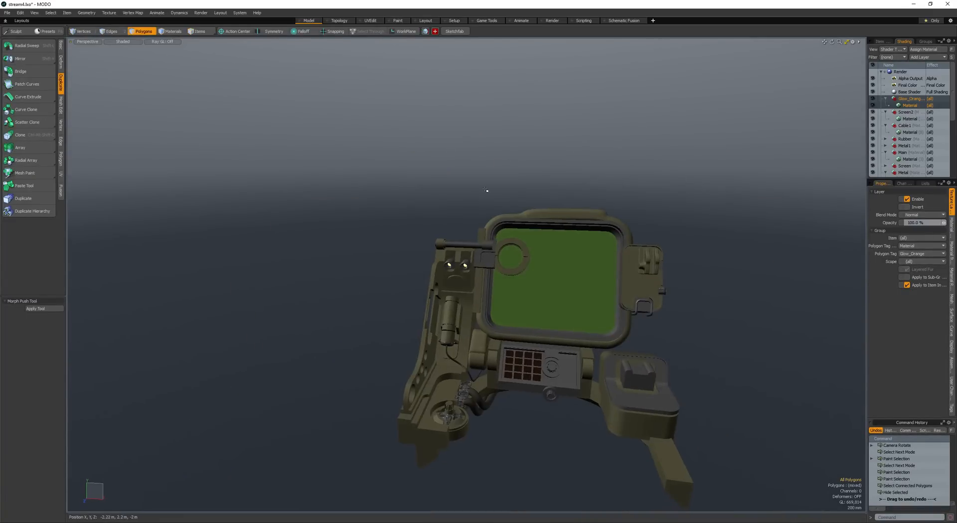
left_click(58, 47)
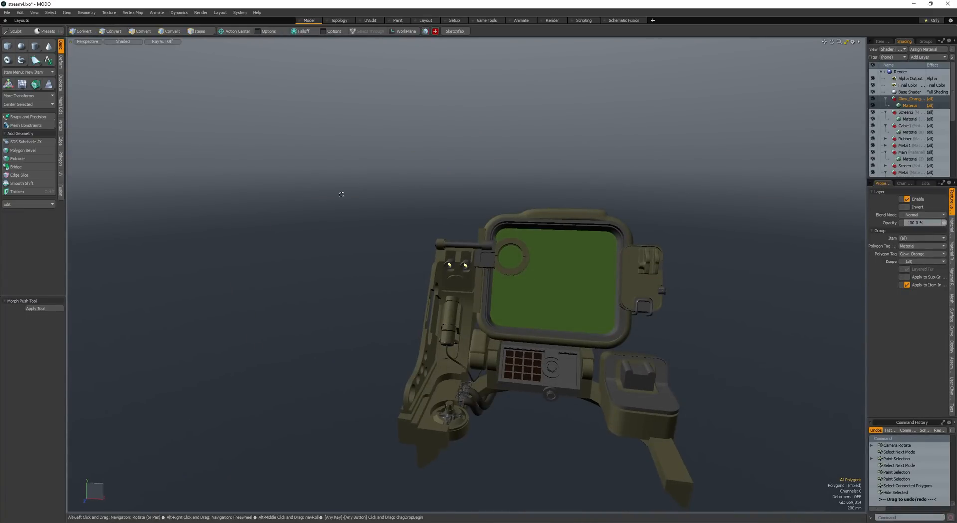
left_click_drag(342, 196, 331, 196, "alt")
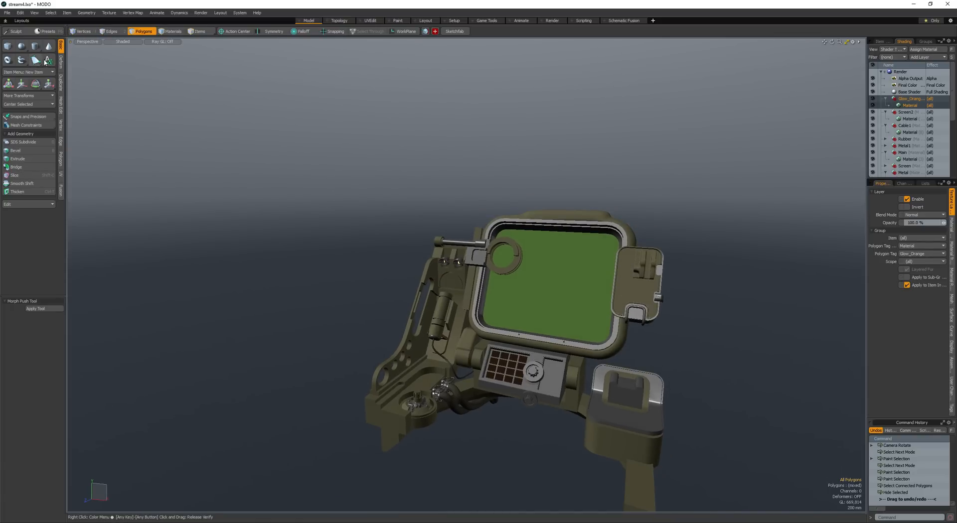
left_click(47, 61)
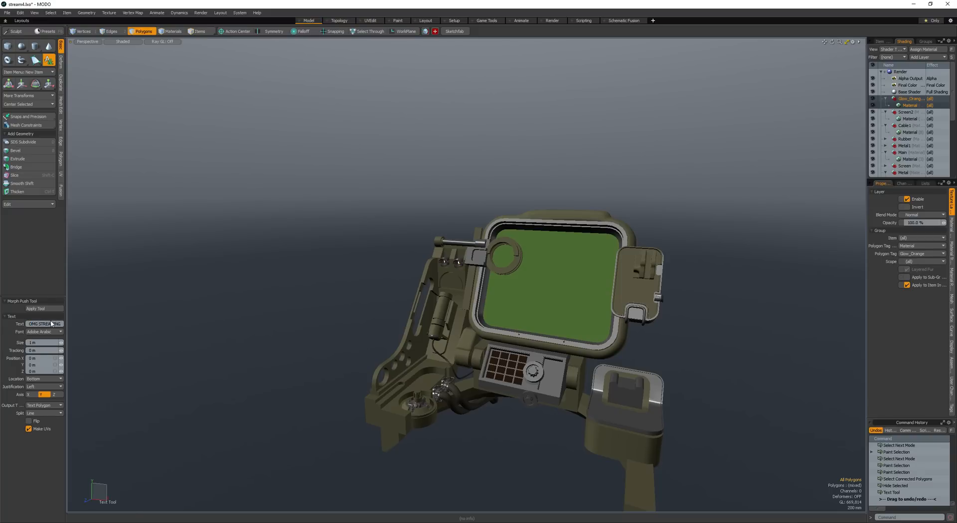
key("Return")
left_click_drag(209, 357, 246, 369, "alt")
scroll(245, 369, "down", 5)
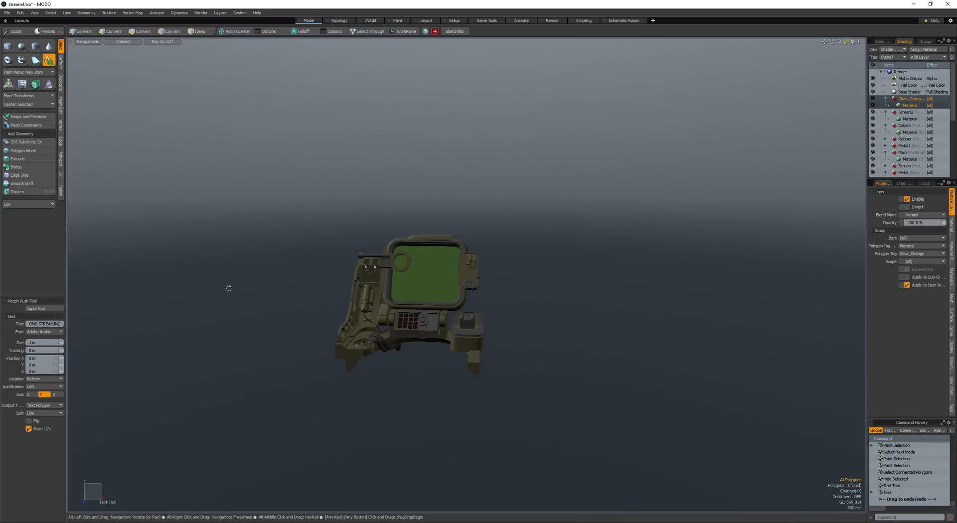
left_click_drag(229, 289, 102, 397, "alt")
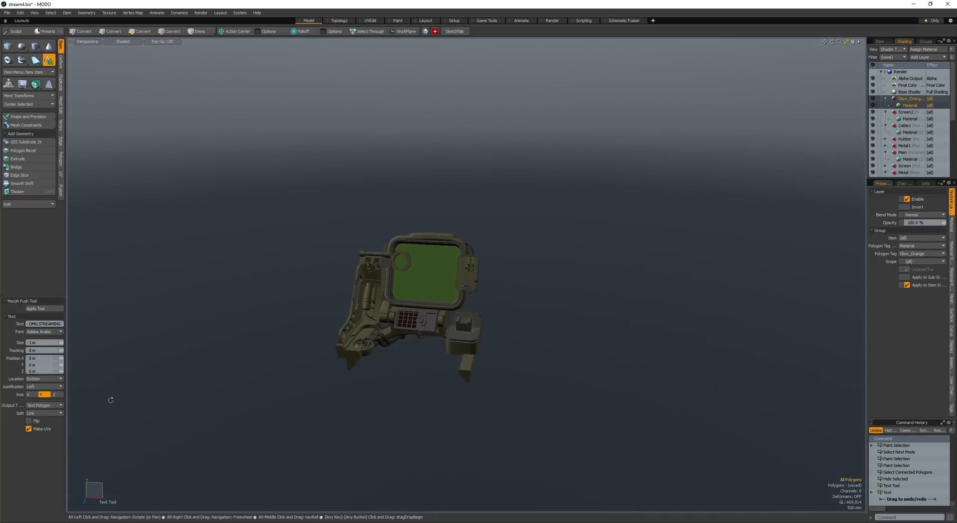
left_click(47, 422)
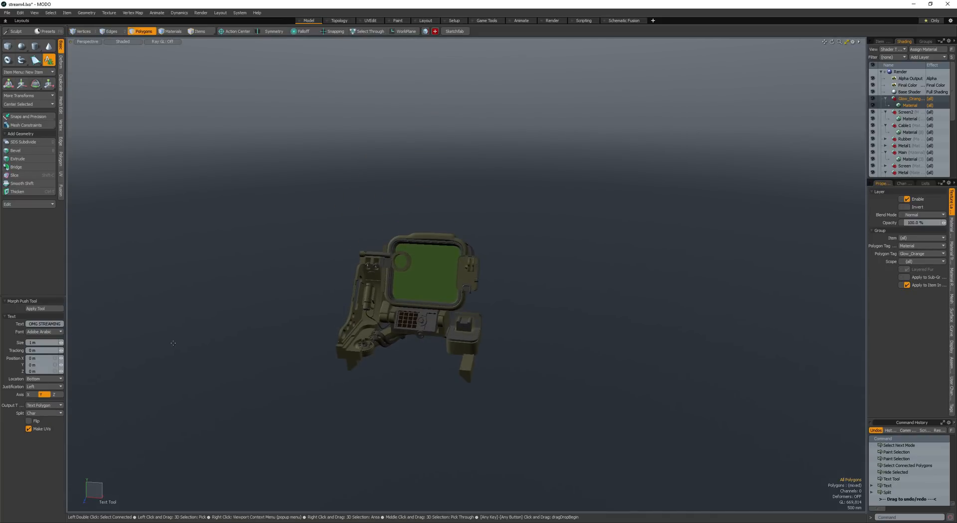
left_click(307, 215)
key("space")
- Select only the text polygons, cut them from the device mesh and paste them into a new layer
left_click_drag(431, 269, 510, 231, "alt")
scroll(519, 233, "up", 4)
key("[")
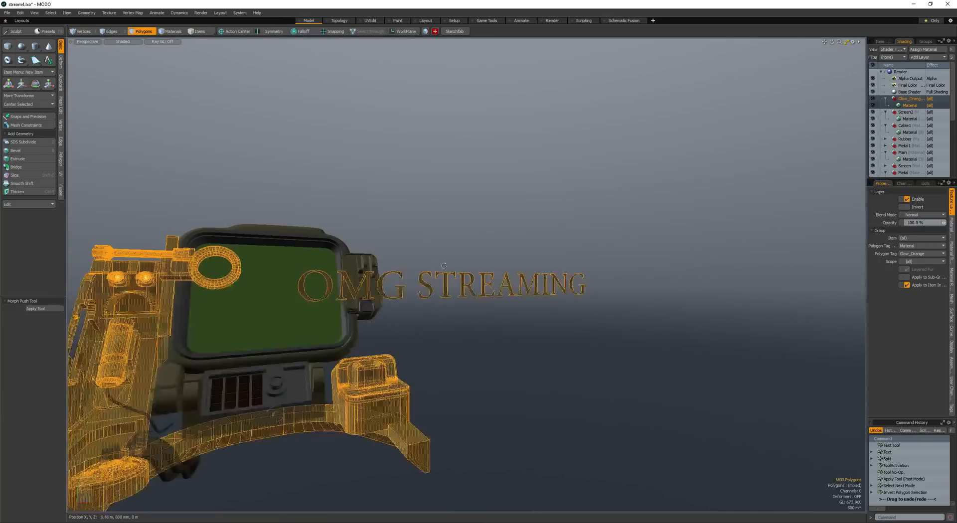
left_click_drag(444, 265, 440, 307, "alt")
right_click_drag(485, 181, 462, 330)
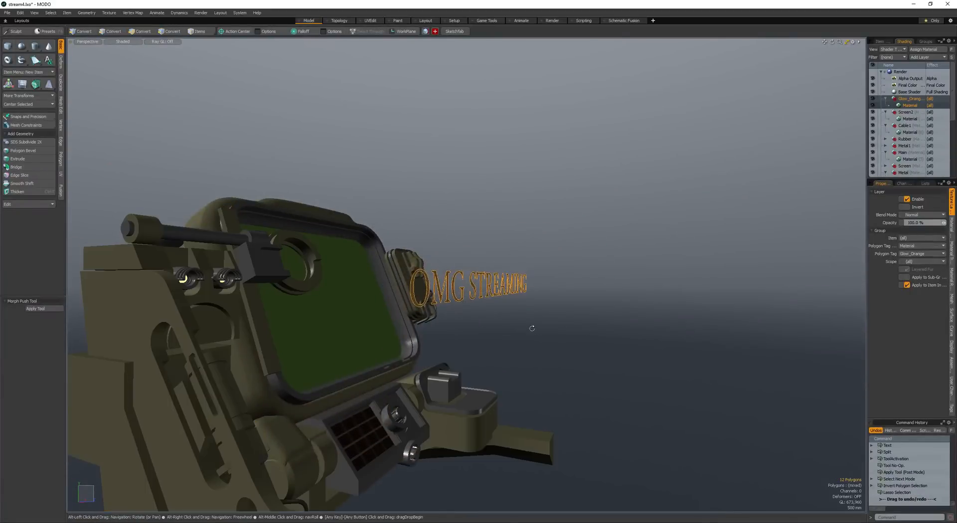
key("ctrl+x")
key("n")
key("ctrl+v")
left_click_drag(520, 326, 504, 319, "alt")
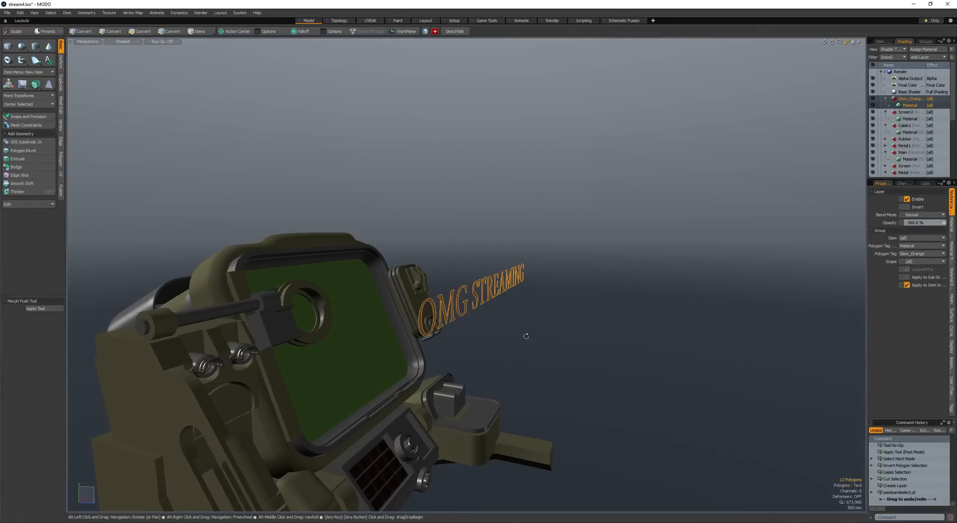
- Bevel the text polygons outward to turn the flat letters into solid lettering
key("b")
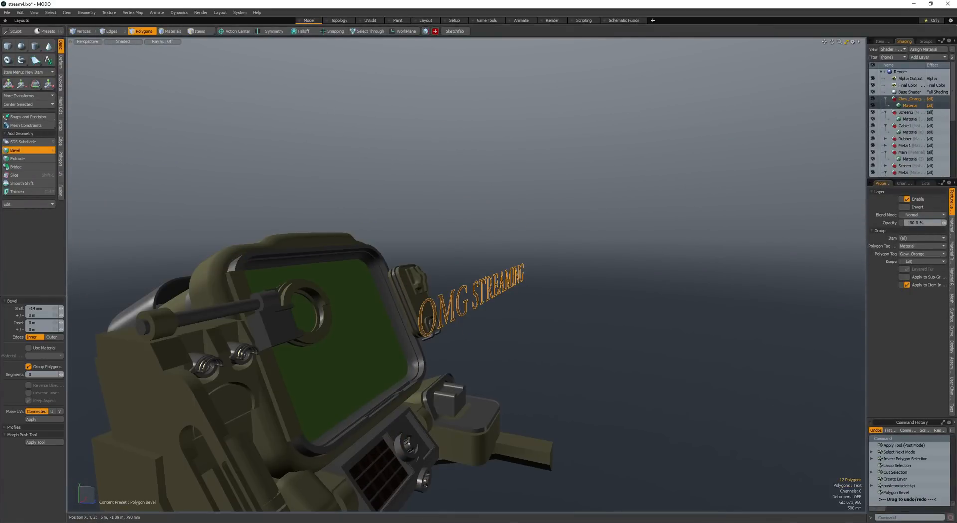
key("Escape")
scroll(530, 333, "up", 4)
left_click_drag(530, 333, 551, 359, "alt")
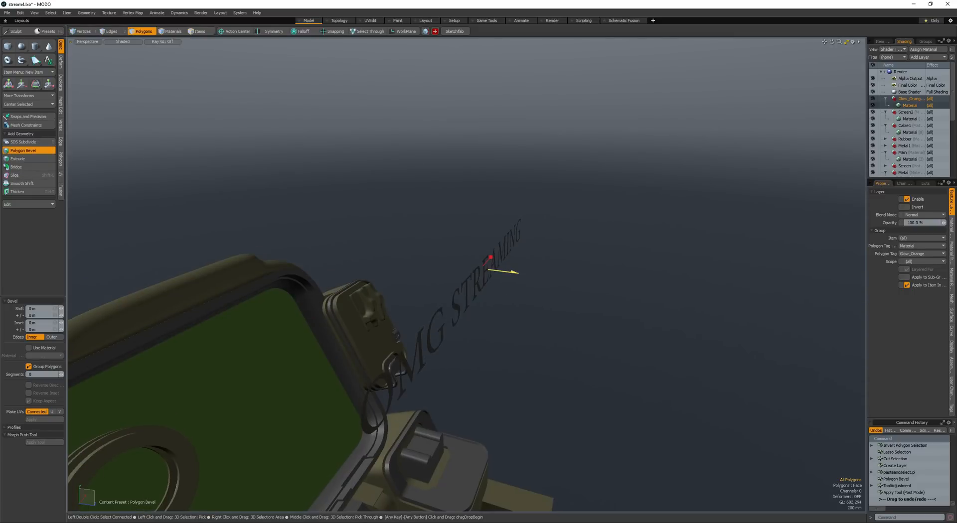
left_click_drag(515, 272, 524, 307)
key("space")
scroll(526, 308, "down", 6)
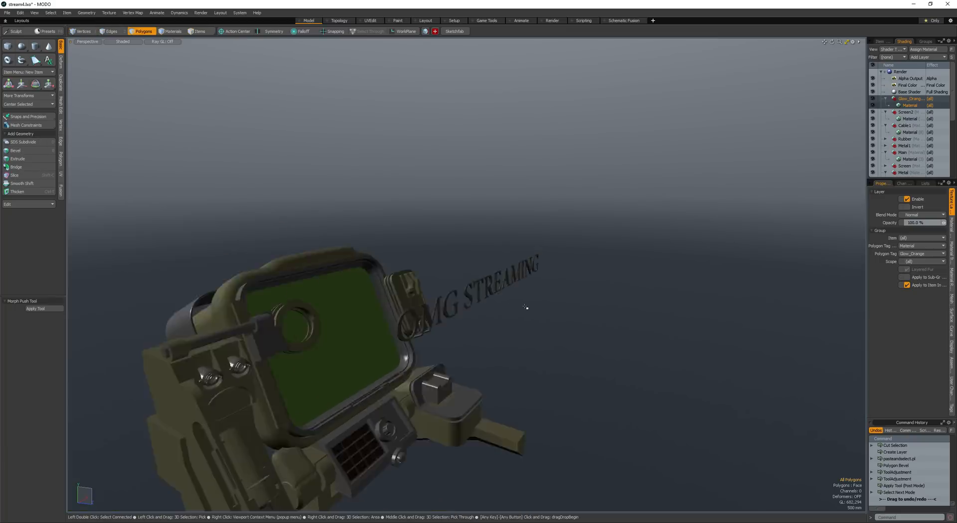
- Select all the lettering polygons and assign them the Glow_Orange material
key("bracketleft")
key("m")
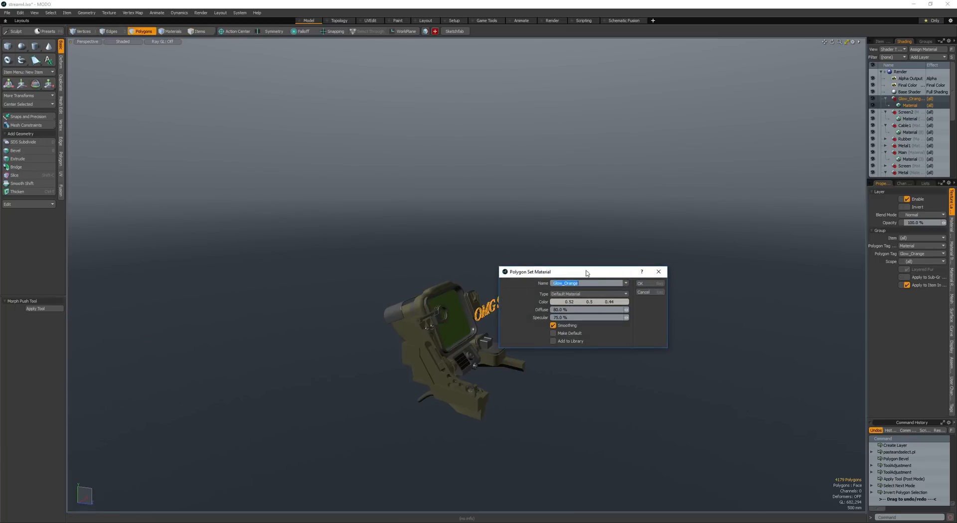
left_click(648, 285)
- Select the word STREAMING and move it about -3.6 m in X and -760 mm in Y, below OMG
key("w")
left_click_drag(592, 294, 506, 343, "alt")
left_click_drag(506, 344, 457, 295, "alt")
key("space")
right_click_drag(462, 396, 447, 382)
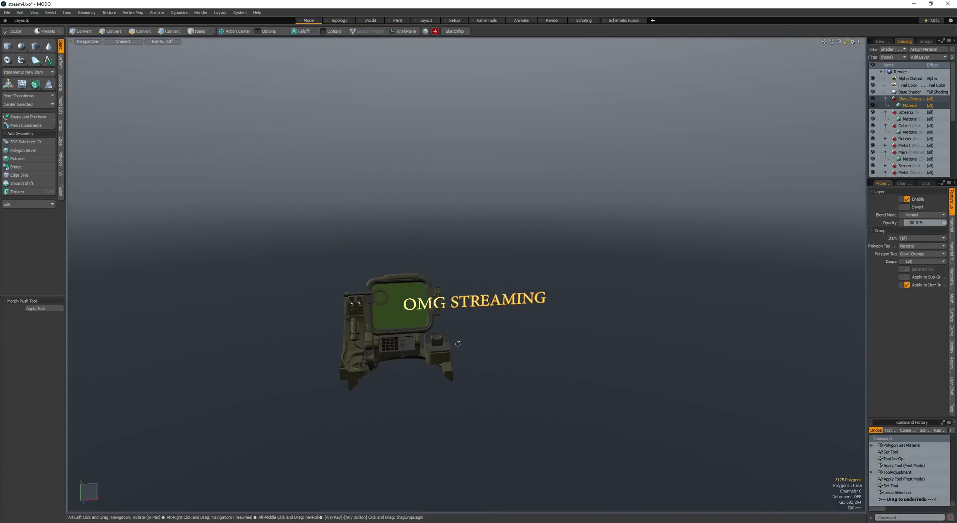
left_click_drag(455, 342, 462, 305, "alt")
key("w")
mouse_move(463, 305)
left_mouse_down()
mouse_move(429, 329)
mouse_move(406, 326)
left_mouse_up()
left_click_drag(443, 308, 445, 322, "alt")
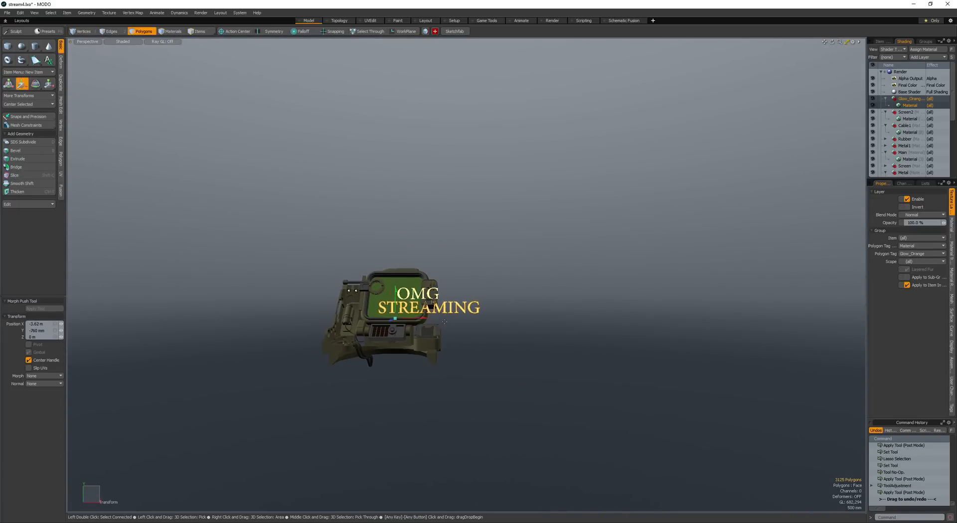
- Select the complete two-line text and move it about 1.18 m in Y, over the green screen
key("space")
right_click_drag(494, 348, 498, 296, "shift")
mouse_move(498, 296)
left_mouse_down("alt")
mouse_move(502, 344)
mouse_move(453, 333)
mouse_move(424, 291)
mouse_move(417, 305)
left_mouse_up("alt")
key("w")
scroll(424, 290, "up", 4)
scroll(417, 305, "up", 4)
key("space")
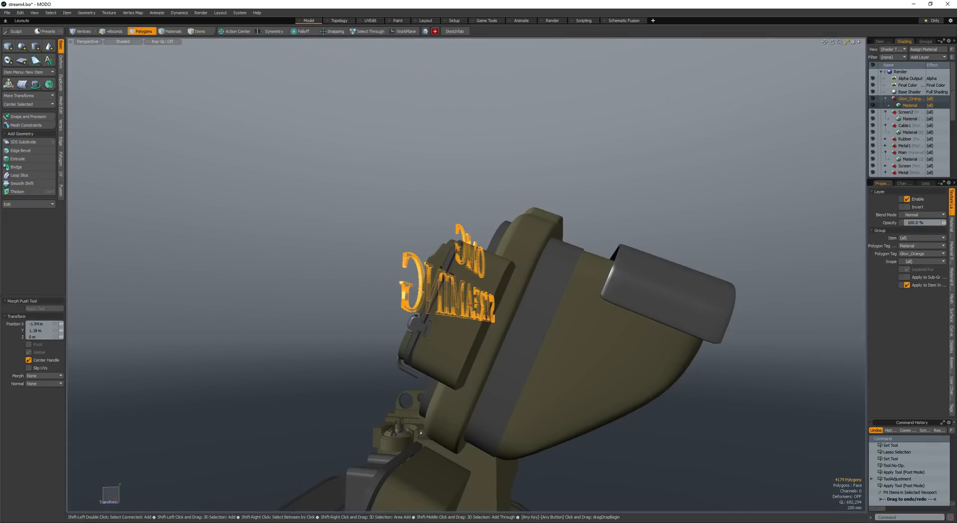
- Scale the two-line text down to fit the screen and move it by -165 mm in Y and back toward the panel
key("w")
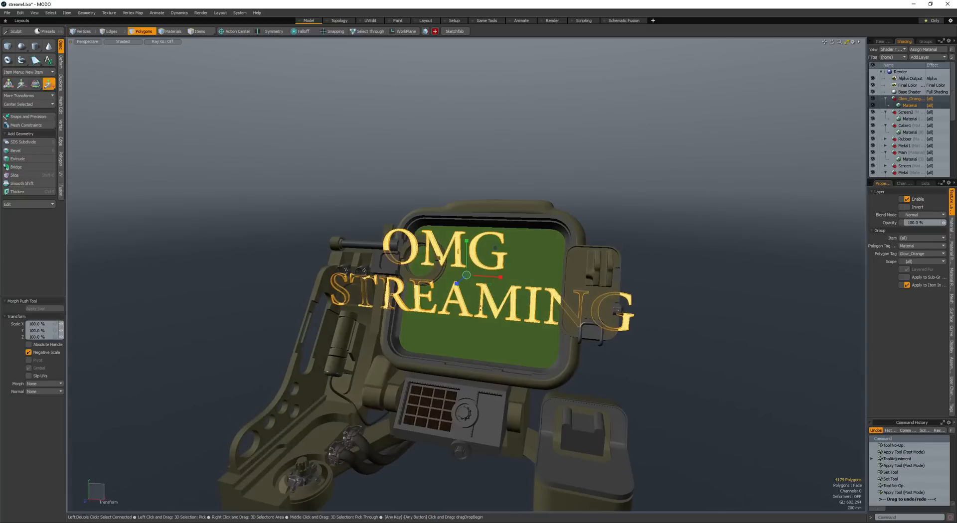
key("r")
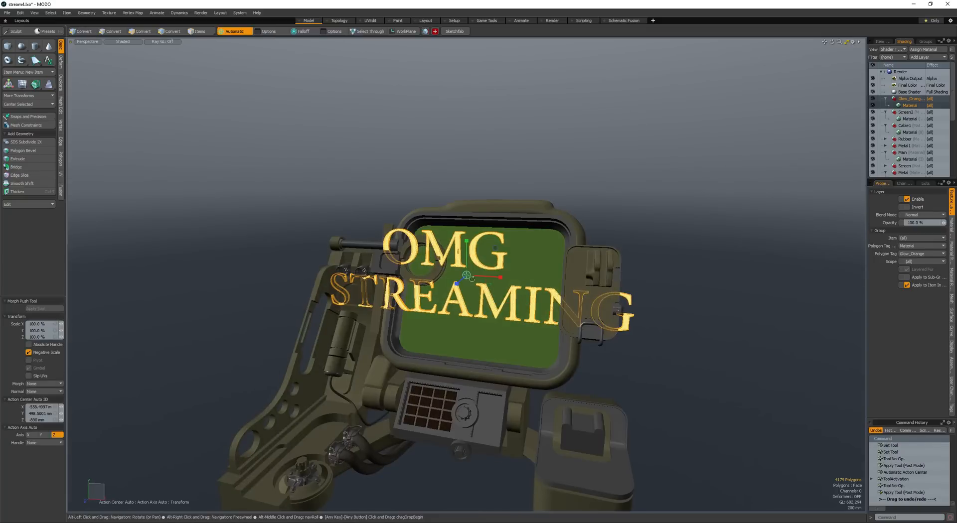
scroll(495, 248, "up", 4)
key("space")
mouse_move(495, 248)
left_mouse_down("alt")
mouse_move(439, 244)
mouse_move(466, 268)
mouse_move(476, 248)
left_mouse_up("alt")
key("e")
key("space")
key("w")
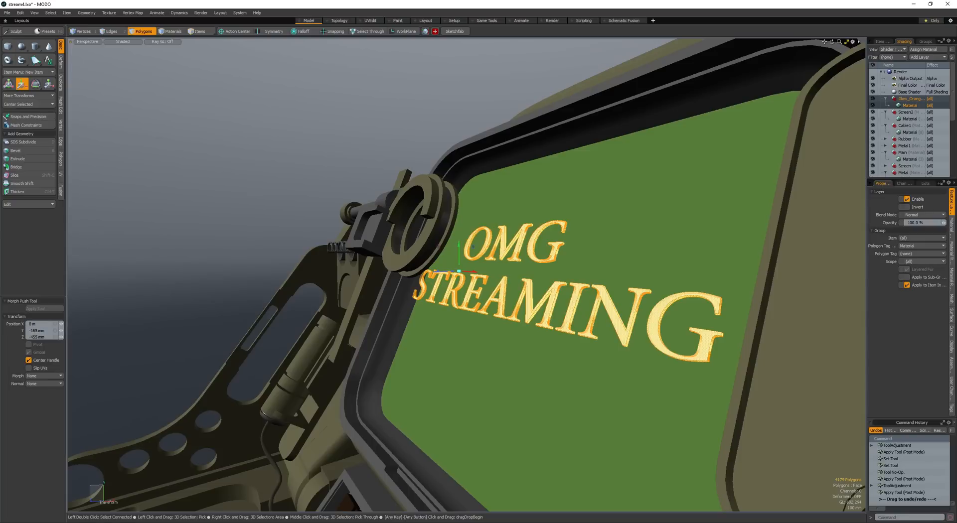
key("space")
- Rotate the text to follow the screen's tilt and settle it against the green panel
key("e")
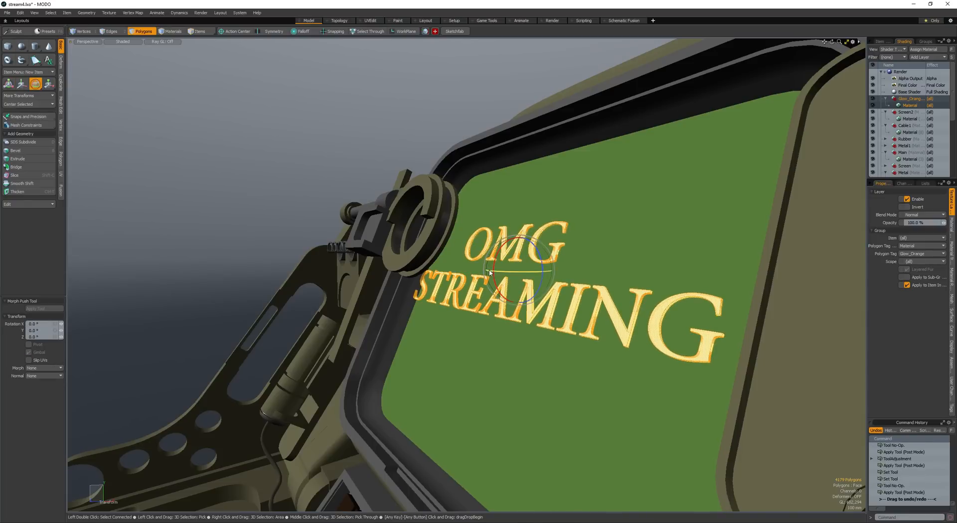
mouse_move(494, 281)
left_mouse_down("alt")
mouse_move(529, 294)
mouse_move(529, 277)
mouse_move(504, 323)
mouse_move(550, 248)
left_mouse_up("alt")
scroll(529, 294, "down", 3)
key("space")
key("w")
key("space")
- Finish placing the screen text, drop its selection and unhide the geometry surrounding the green panel
key("u")
key("space")
left_click(505, 323)
key("space")
key("u")
scroll(505, 324, "down", 3)
key("space")
left_click(549, 247)
key("space")
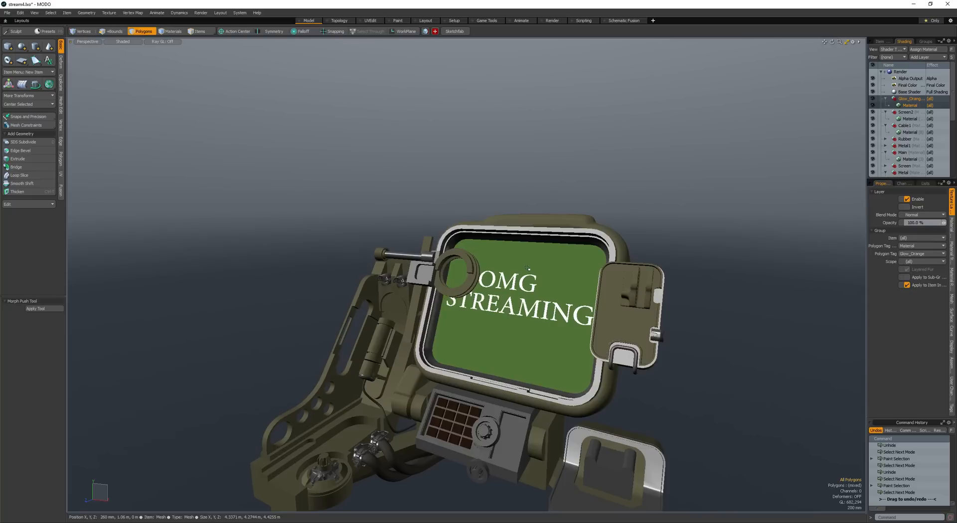
key("u")
- Select all mesh layers in the scene, unhide their remaining geometry and save the scene
left_click(879, 43)
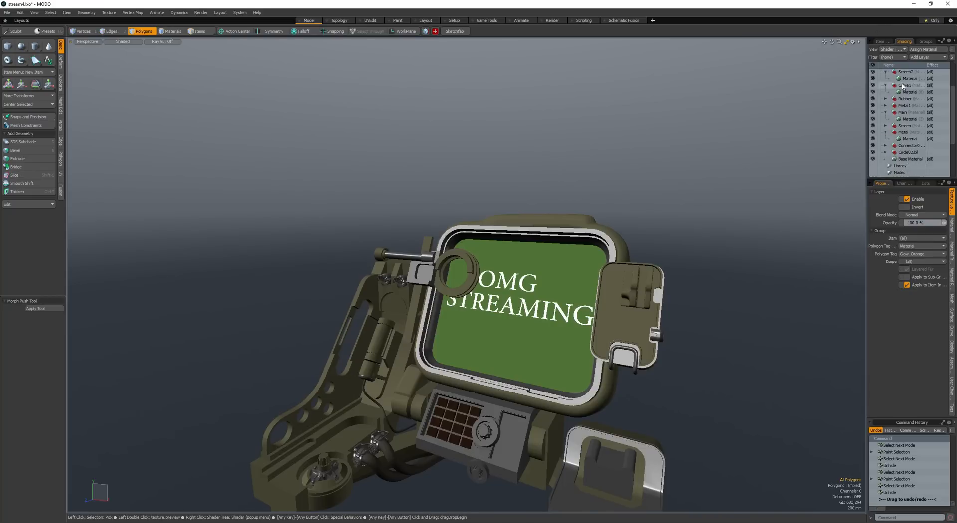
left_click(921, 71)
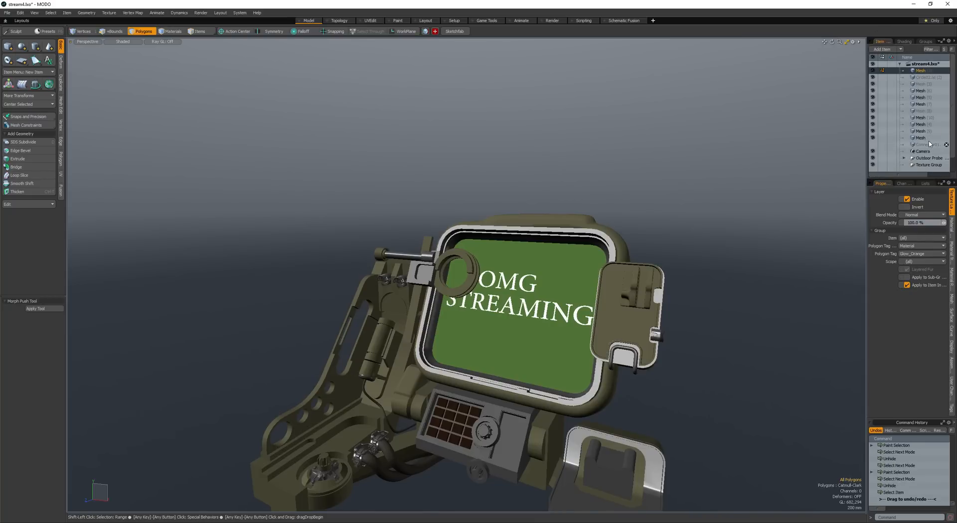
left_click(929, 144, "shift")
key("u")
left_click_drag(573, 189, 529, 166, "alt")
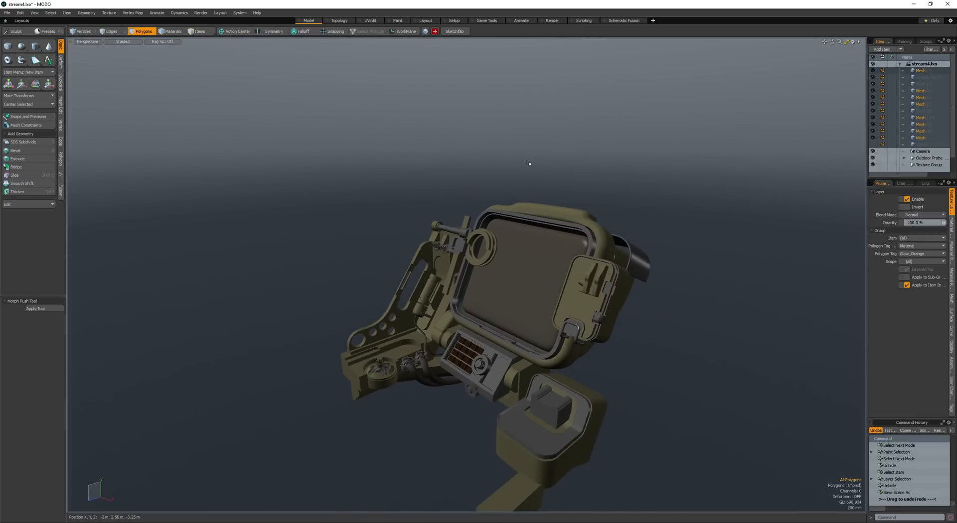
- Start a render preview and set the Screen2 material's transparent amount to 75%
key("F8")
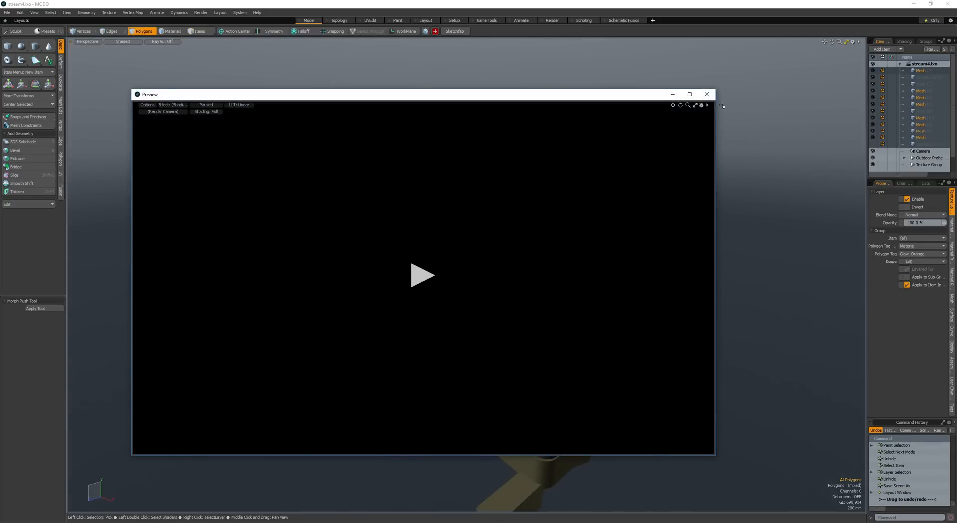
left_click_drag(819, 98, 793, 117, "alt")
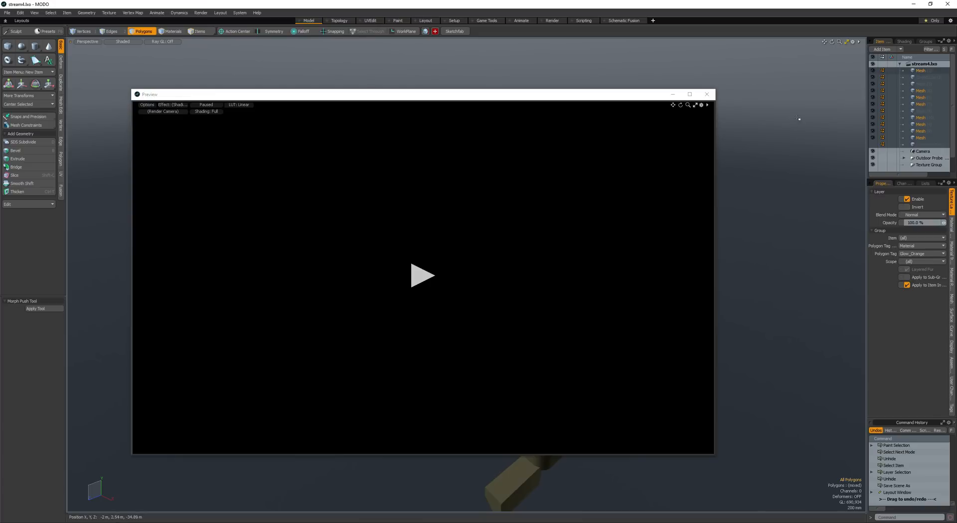
left_click(904, 42)
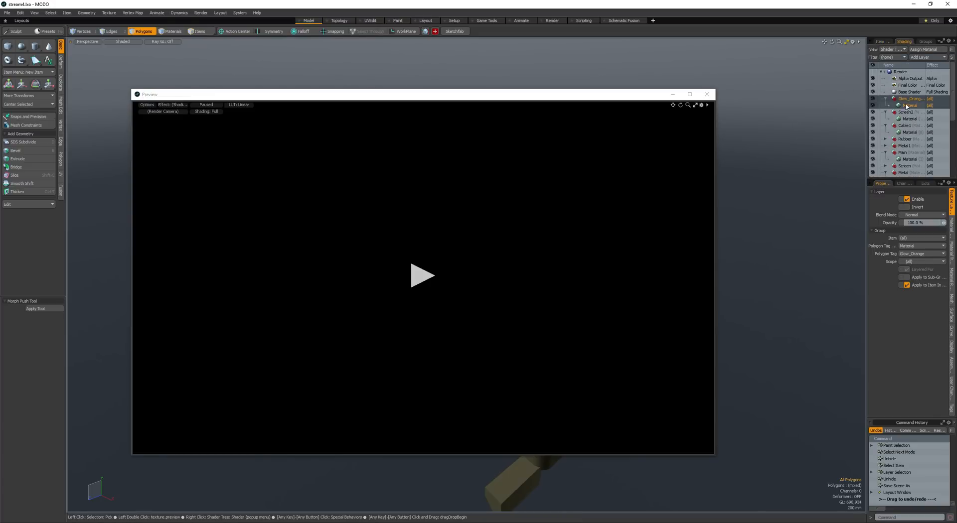
left_click(908, 105)
left_click(910, 118)
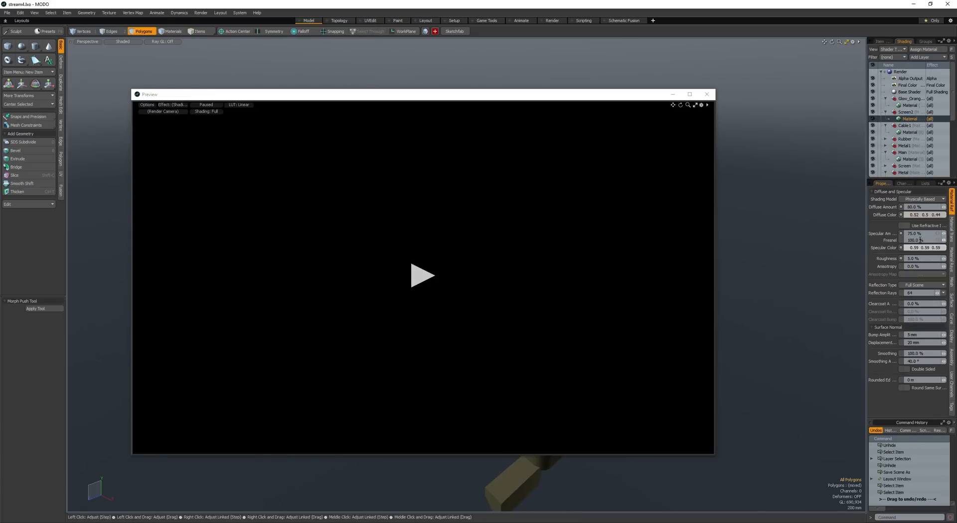
left_click(950, 230)
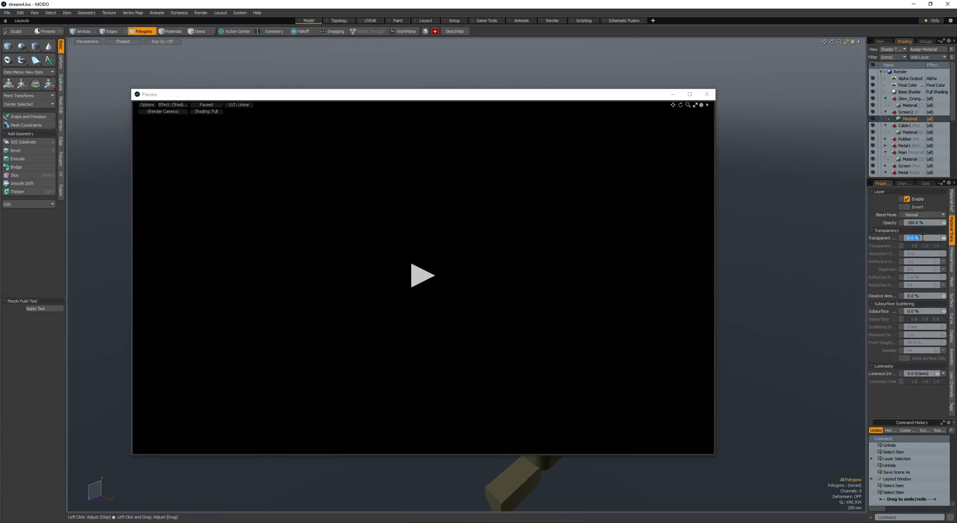
key("Return")
key("KP_3")
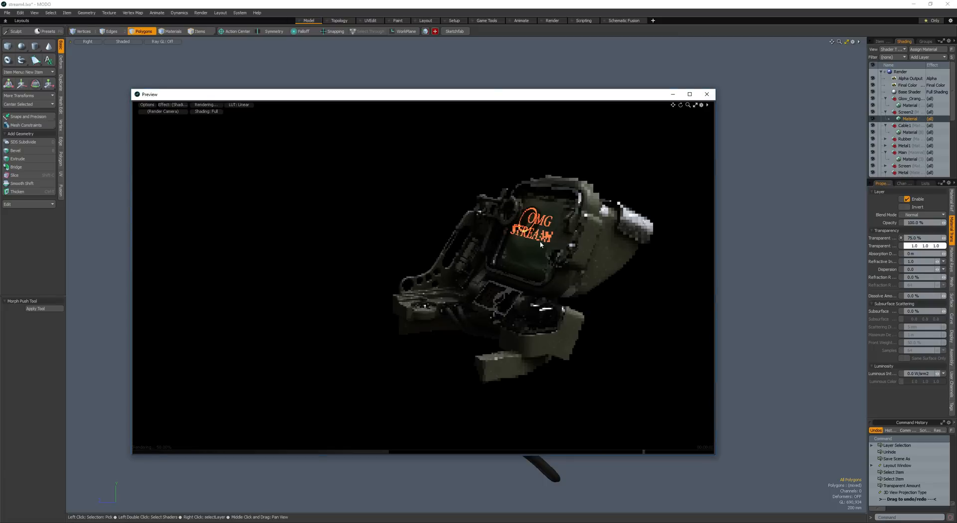
- Examine the glowing text and transparent screen in the preview from several angles, close it and restore the perspective view
left_click_drag(544, 211, 598, 248, "alt")
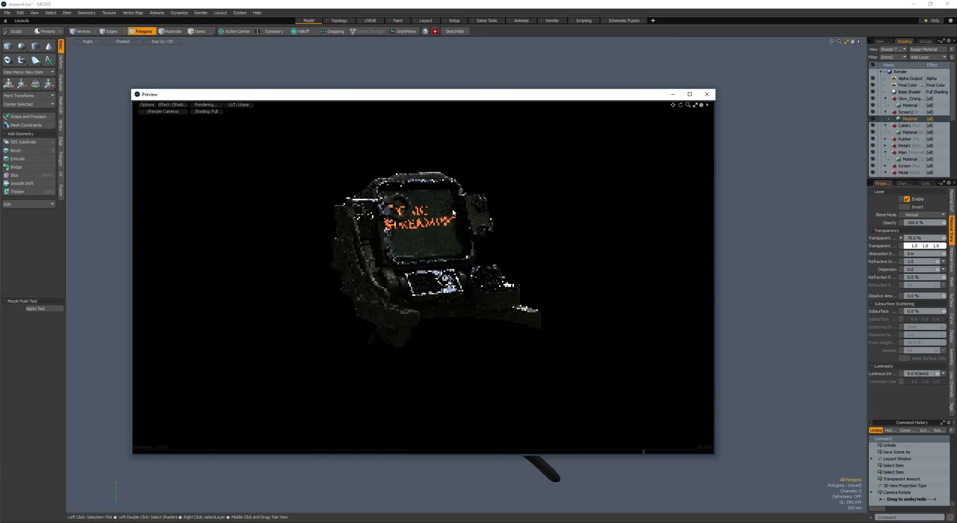
left_click_drag(430, 229, 526, 240, "alt")
left_click_drag(407, 272, 463, 244, "alt")
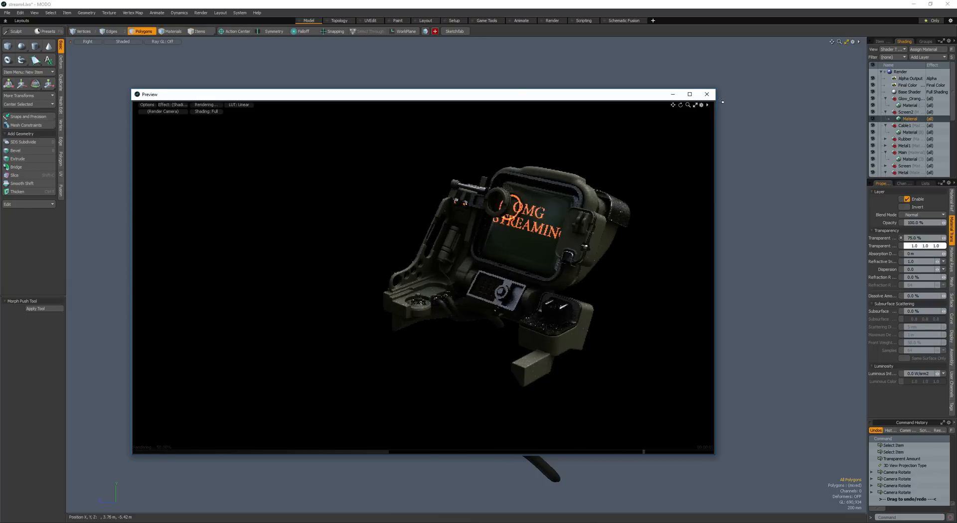
left_click(711, 98)
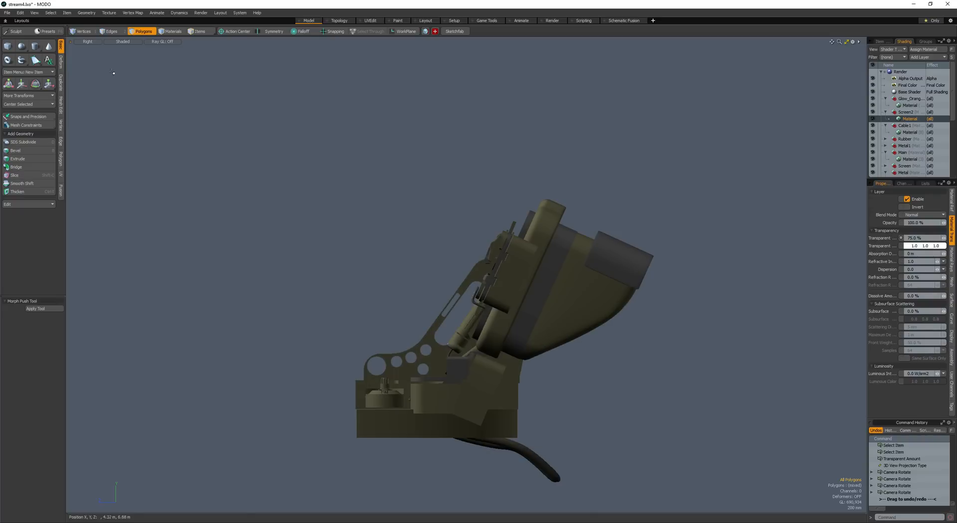
left_click(88, 42)
left_click(88, 55)
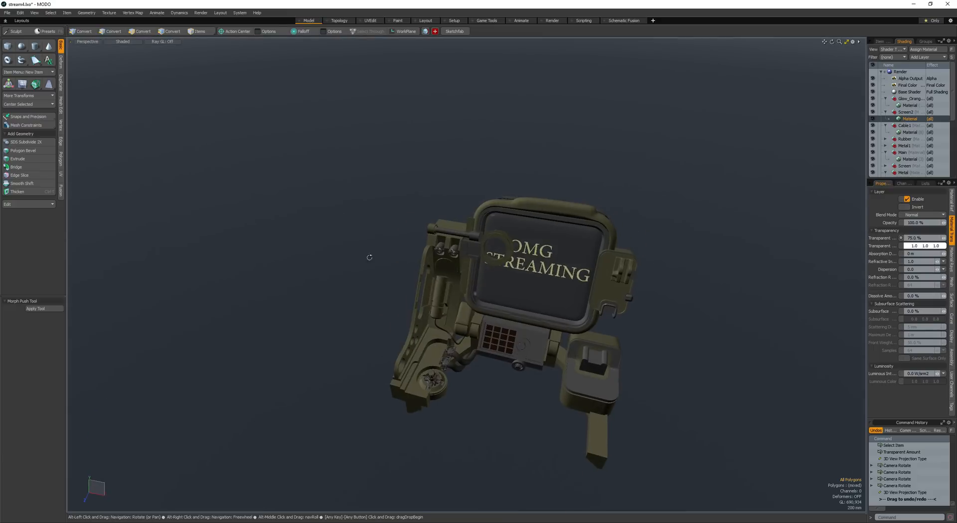
- Loop-slice the narrow strip on the inside of the screen's bezel with three evenly spaced cuts
left_click_drag(368, 258, 459, 249, "alt")
scroll(466, 269, "up", 3)
left_click_drag(459, 249, 449, 289, "alt")
left_click_drag(449, 289, 451, 330, "alt")
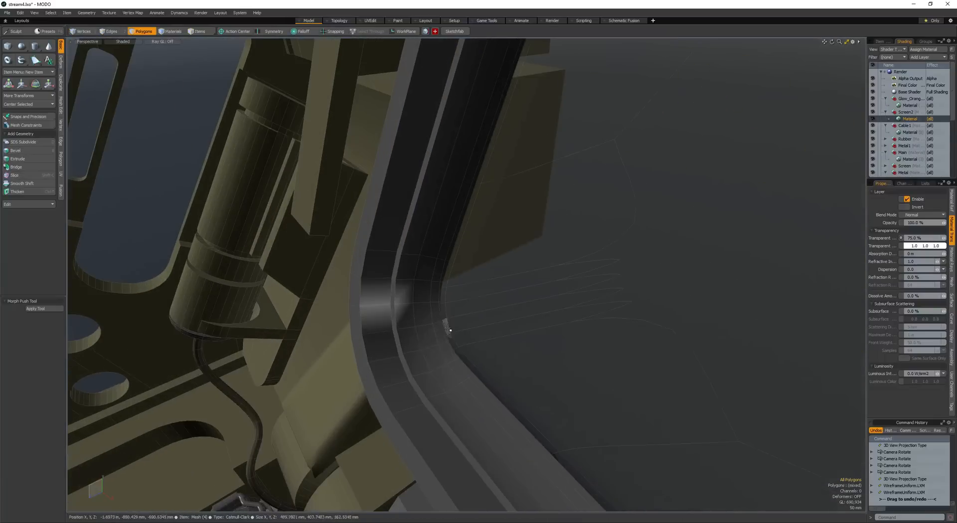
key("alt+c")
left_click(417, 297)
scroll(417, 297, "up", 5)
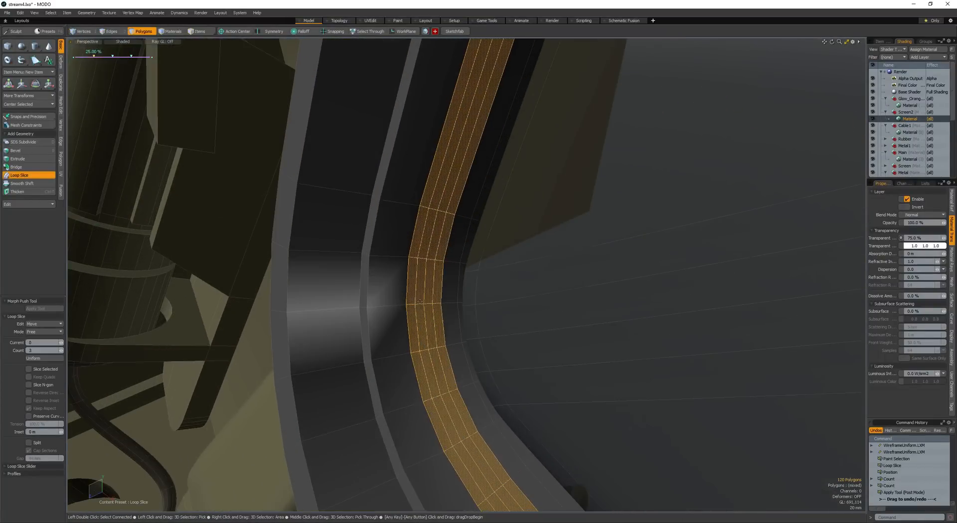
key("space")
- Select two separate polygon loops of the sliced bezel strip and bevel them with a small shift
left_click_drag(418, 298, 411, 311)
left_click(419, 287, "ctrl")
key("l")
scroll(419, 286, "down", 5)
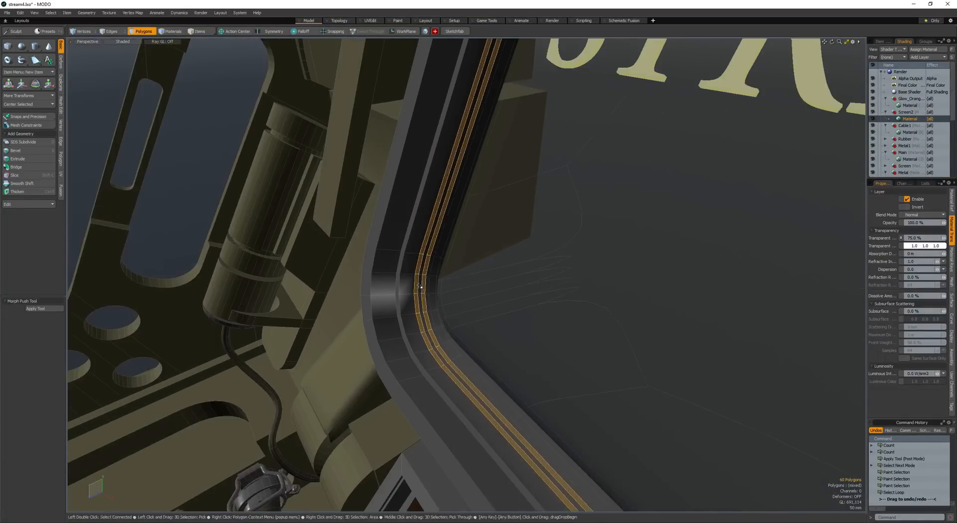
key("b")
left_click(420, 286)
scroll(421, 285, "down", 3)
left_click_drag(473, 269, 547, 228, "alt")
scroll(546, 228, "up", 3)
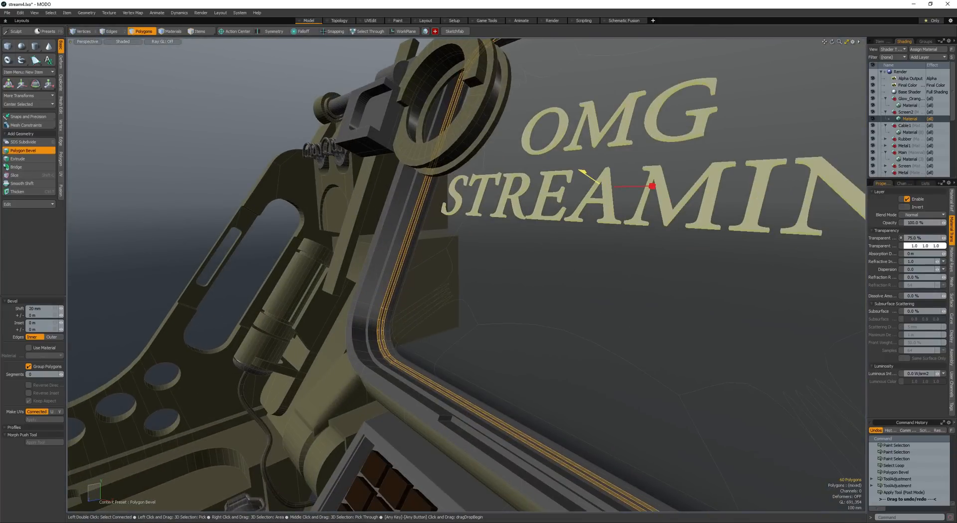
key("space")
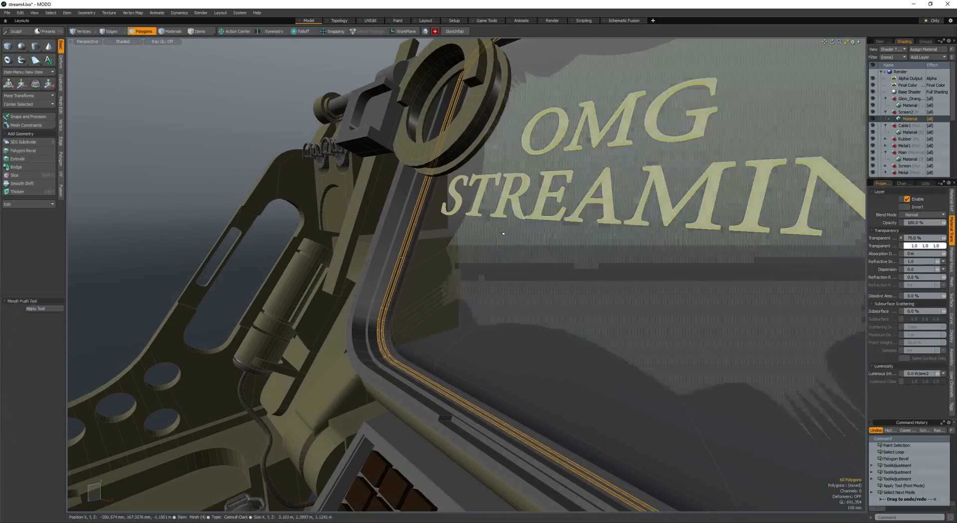
- Turn off the wireframe overlay and drop the bezel polygon selection
left_click(414, 223)
left_click_drag(413, 223, 382, 254, "alt")
scroll(368, 269, "down", 5)
key("alt+w")
key("alt+w")
key("alt+w")
key("ctrl+w")
- Copy the curved strip of edge polygons from the perforated side plate and paste it as separate geometry
left_click_drag(337, 314, 349, 366, "alt")
scroll(319, 374, "down", 5)
scroll(558, 309, "up", 5)
scroll(539, 386, "down", 5)
scroll(409, 322, "up", 6)
scroll(346, 369, "up", 2)
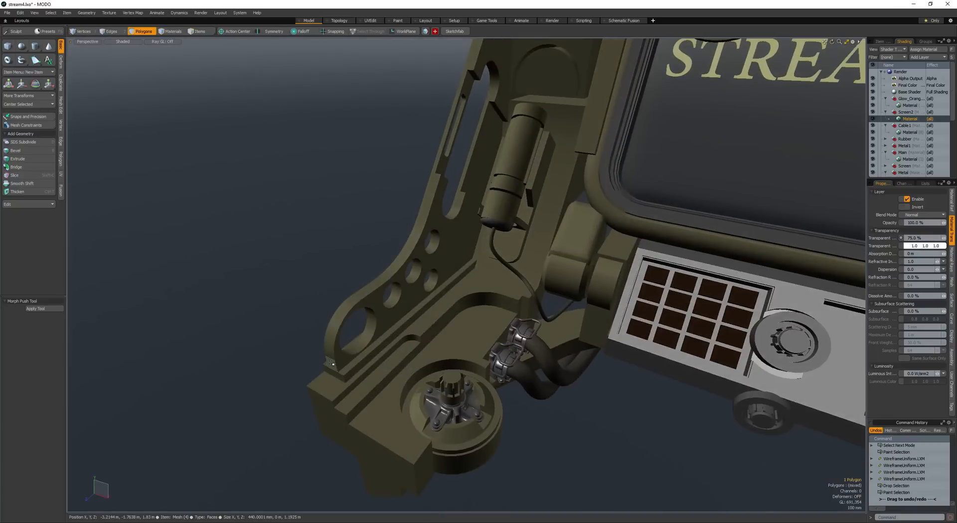
left_click(440, 196, "ctrl")
left_click_drag(433, 202, 369, 264, "alt")
scroll(368, 265, "down", 5)
key("ctrl+c")
key("ctrl+v")
key("w")
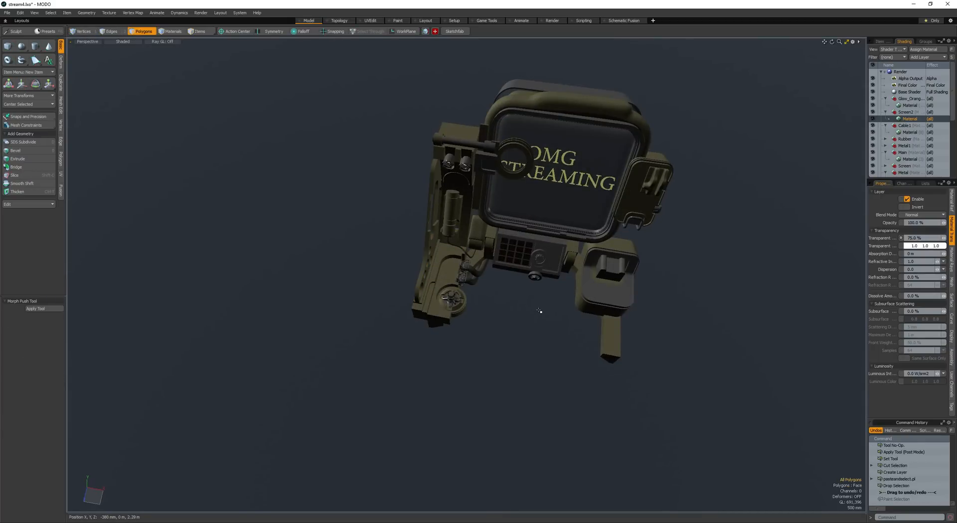
- Move the copied strip across to the opposite side of the device, beside the box housing
key("w")
left_click_drag(532, 308, 665, 396)
left_click_drag(763, 381, 775, 387)
left_click_drag(775, 386, 414, 249, "alt")
key("q")
key("w")
- Fit the strip between the base arm and the hinged screen cover, and flip its polygons
scroll(589, 284, "up", 5)
key("r")
scroll(413, 249, "down", 3)
key("w")
left_click_drag(378, 286, 506, 334)
key("shift+a")
scroll(413, 293, "down", 4)
left_click_drag(412, 293, 316, 307, "alt")
key("q")
key("w")
scroll(342, 317, "up", 2)
key("q")
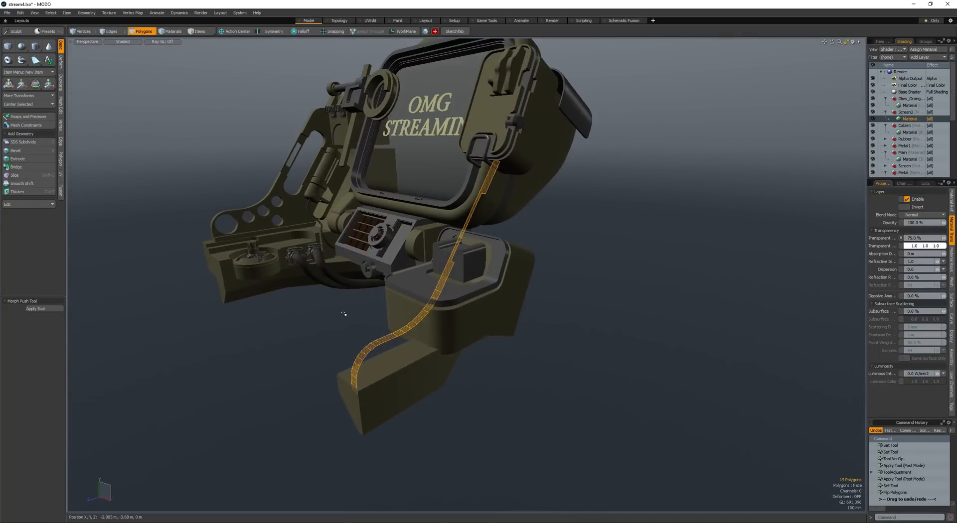
- Thicken the strip by about 100 mm into a rail and bevel its underside polygons with a 120 mm shift
key("ctrl+t")
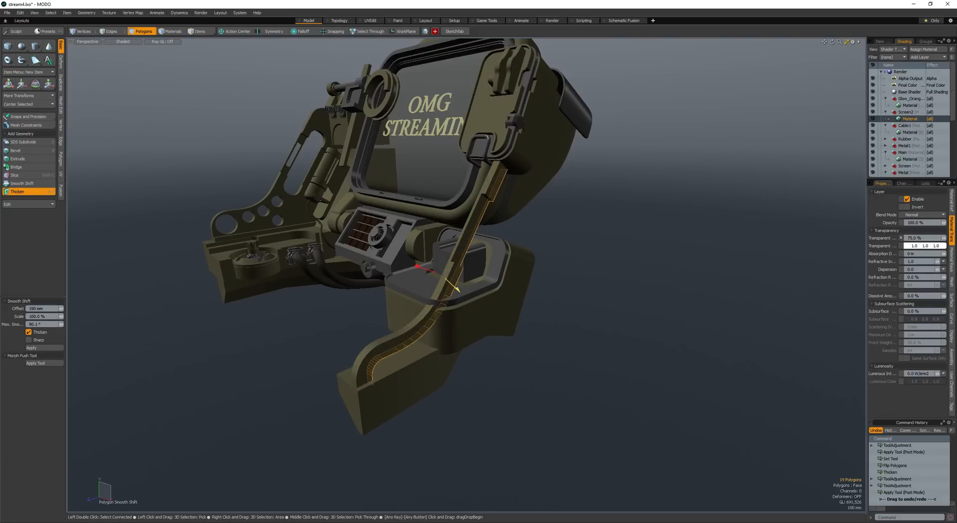
left_click_drag(456, 289, 454, 288)
left_click_drag(454, 287, 359, 291, "alt")
key("ctrl+t")
key("b")
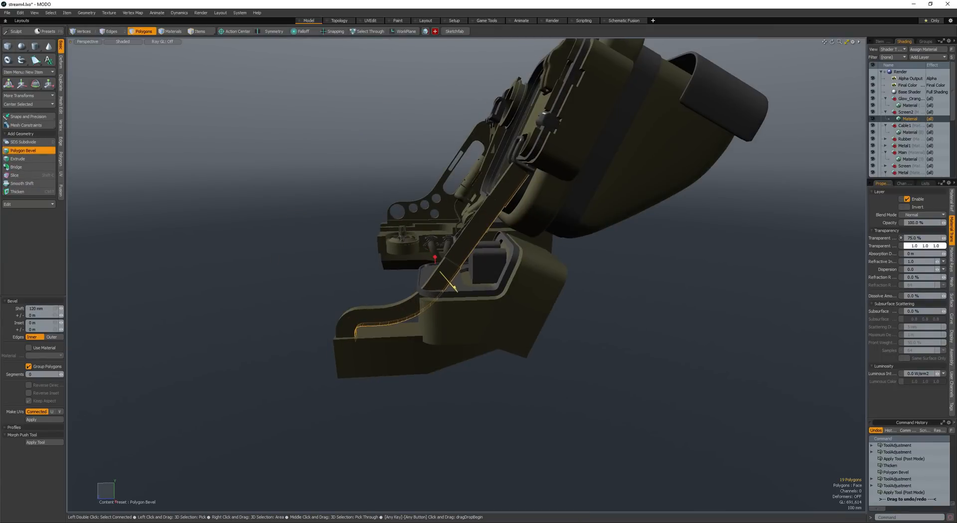
key("space")
- Delete unwanted polygons from the rail's stepped upper section and bridge the open edges there
mouse_move(363, 265)
left_mouse_down("alt")
mouse_move(353, 251)
mouse_move(377, 299)
mouse_move(419, 260)
mouse_move(428, 288)
left_mouse_up("alt")
scroll(348, 253, "down", 2)
scroll(398, 286, "up", 3)
scroll(400, 283, "up", 3)
key("Up")
key("Up")
left_click(547, 79, "ctrl")
left_click_drag(487, 209, 482, 226, "alt")
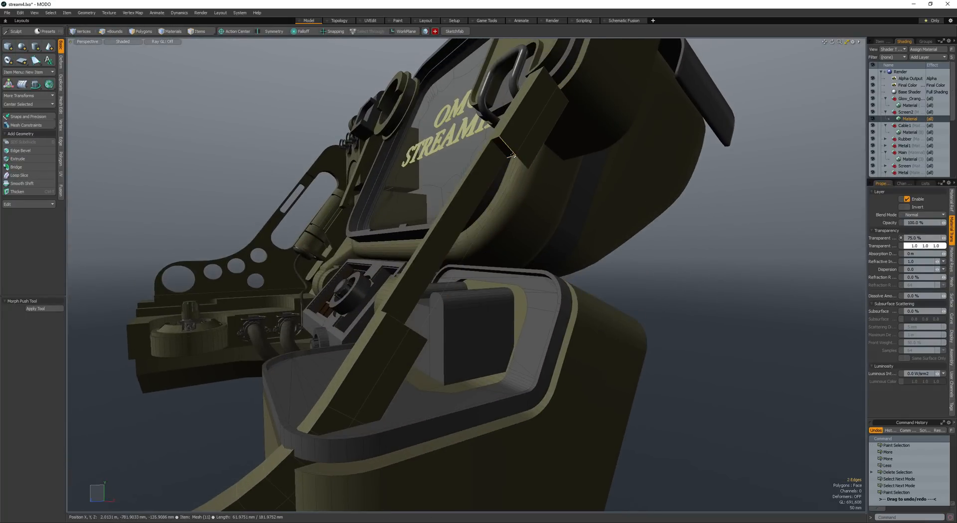
key("ctrl+b")
key("space")
scroll(521, 236, "down", 4)
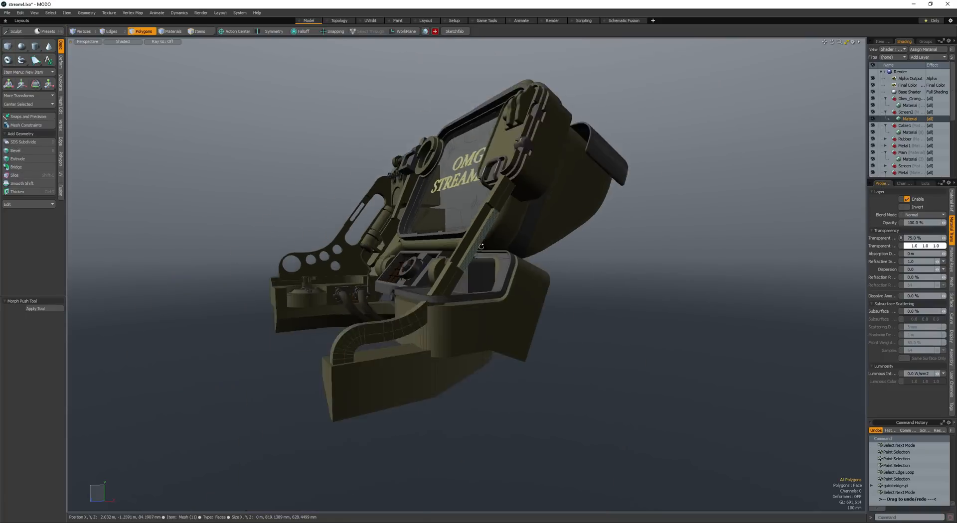
- Select the rail's curved underside polygons and extend them down to the base arm, filling the gap beneath
left_click_drag(522, 236, 331, 310, "alt")
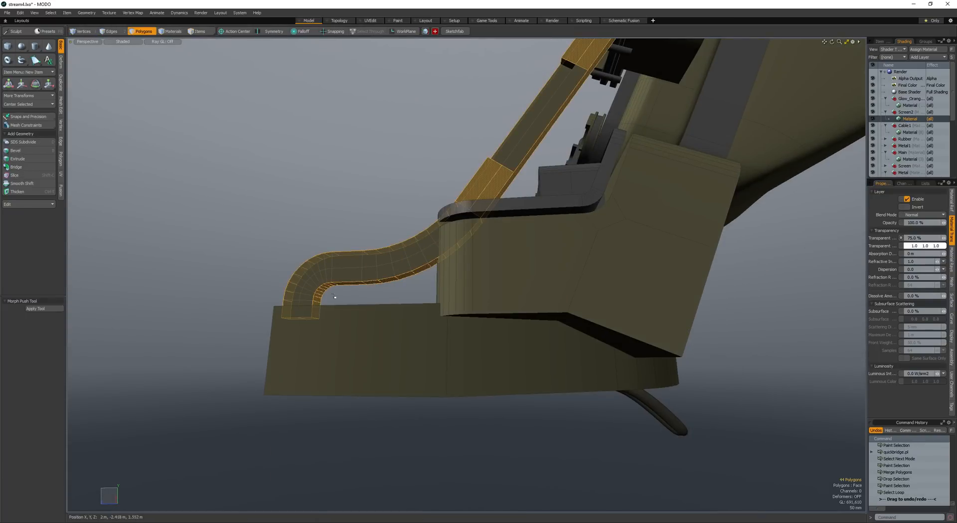
left_click(316, 303)
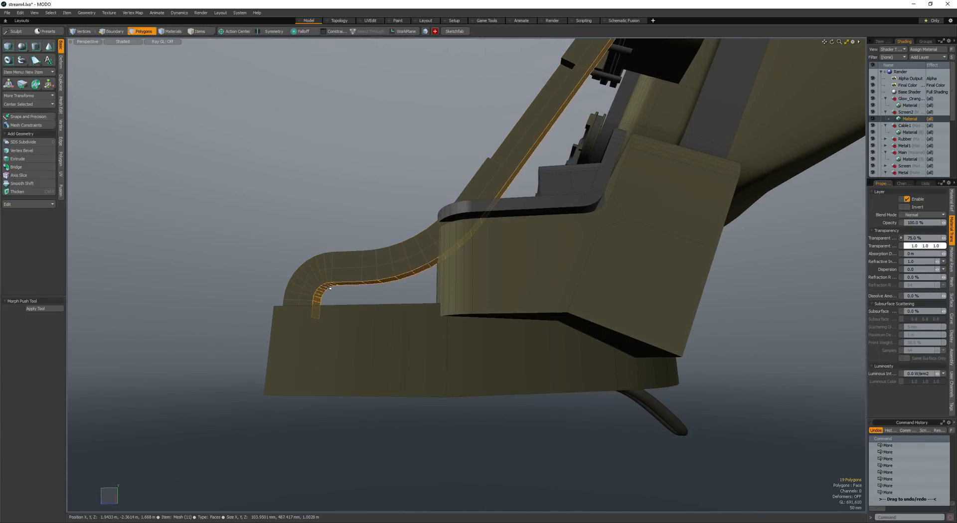
left_click_drag(356, 268, 460, 288, "alt+shift")
key("b")
left_click(403, 326)
key("alt+a")
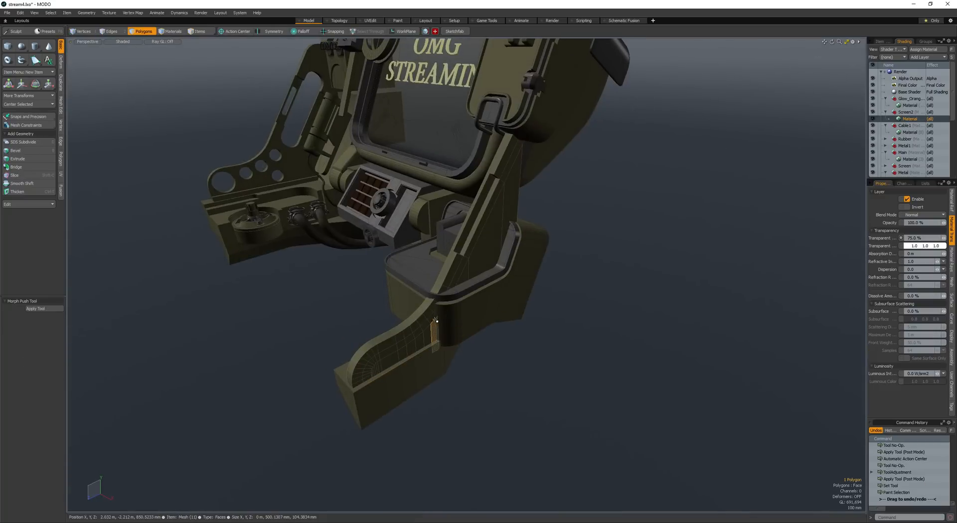
- Select the faces and edges on the rail's lower part next to the box housing
double_click(428, 344)
scroll(407, 325, "up", 3)
left_click_drag(407, 325, 406, 336, "alt")
mouse_move(406, 336)
left_mouse_down()
mouse_move(430, 342)
mouse_move(334, 251)
mouse_move(428, 301)
mouse_move(371, 272)
mouse_move(450, 302)
mouse_move(446, 209)
left_mouse_up()
key("space")
key("space")
key("space")
key("space")
left_click(450, 302)
double_click(470, 327)
left_click(448, 300)
key("space")
left_click(415, 325)
- Select the connected rail geometry and move it sideways, clear of the base arm and box housing
key("space")
left_click(447, 304, "shift")
key("bracketright")
left_click_drag(447, 305, 414, 309, "alt")
key("w")
left_click_drag(414, 309, 441, 352, "alt")
left_click_drag(441, 352, 389, 324)
key("space")
double_click(452, 375)
left_click_drag(452, 374, 493, 372, "alt")
key("Escape")
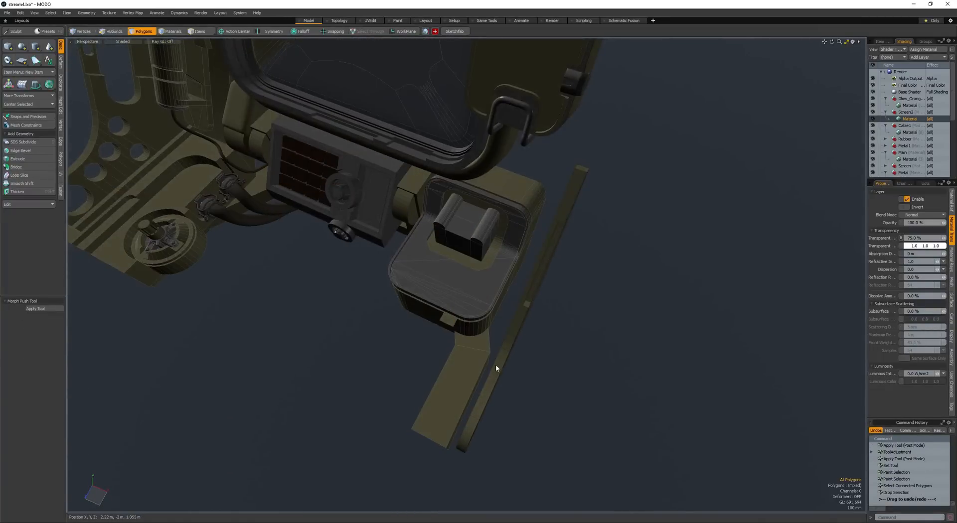
- Select the whole rail again and adjust its position alongside the base arm
double_click(515, 337)
left_click_drag(515, 338, 508, 392, "alt")
key("w")
left_click_drag(508, 393, 529, 323)
left_click_drag(557, 374, 555, 374)
mouse_move(555, 374)
left_mouse_down("alt")
mouse_move(356, 314)
mouse_move(325, 245)
mouse_move(366, 238)
mouse_move(430, 282)
mouse_move(511, 275)
left_mouse_up("alt")
key("space")
- Add a box in front of the base arm, stretch it beside the screen device, and select all its polygons
key("space")
key("space")
scroll(366, 319, "down", 4)
key("space")
key("c")
scroll(430, 282, "down", 3)
left_click_drag(413, 234, 471, 265)
left_click_drag(471, 265, 409, 284, "alt")
left_click_drag(426, 255, 559, 315)
key("space")
left_click(485, 283)
double_click(486, 284)
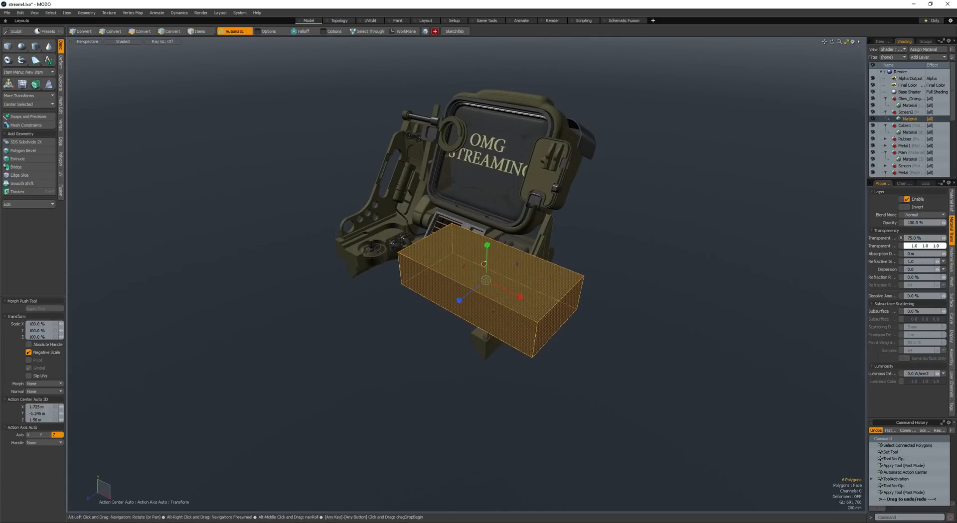
- Round the box's long edges with a 267 mm inset edge bevel of round shape
key("space")
key("space")
key("space")
left_click_drag(427, 292, 444, 267, "alt")
key("b")
scroll(429, 267, "up", 3)
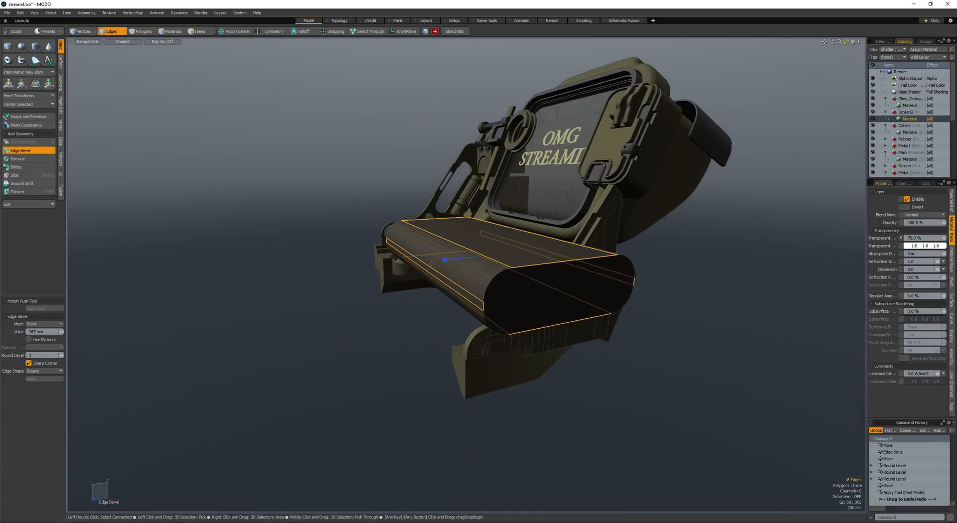
key("space")
key("space")
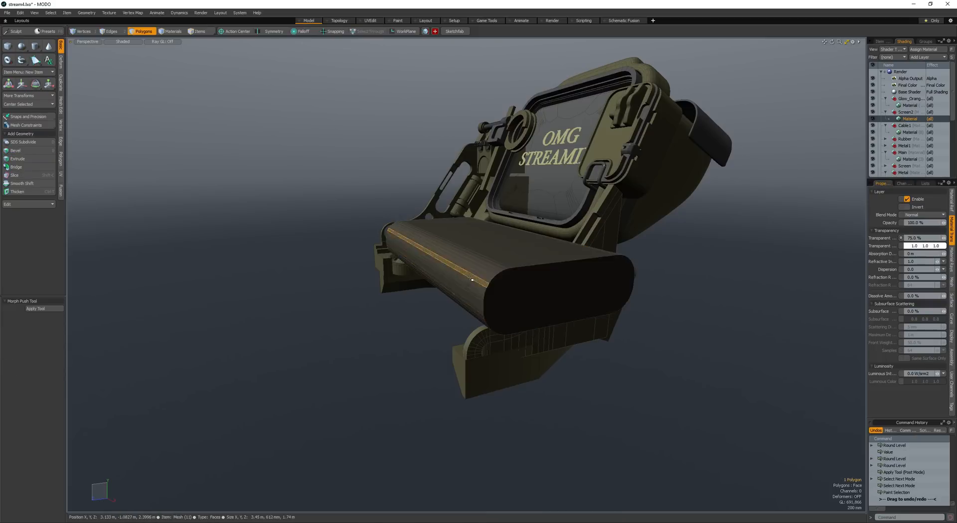
- Select the whole rounded box and rotate it 44.5° about X to follow the side rail's slope
double_click(452, 280)
key("f")
scroll(559, 239, "down", 3)
mouse_move(558, 239)
left_mouse_down("alt")
mouse_move(474, 220)
mouse_move(546, 237)
left_mouse_up("alt")
key("w")
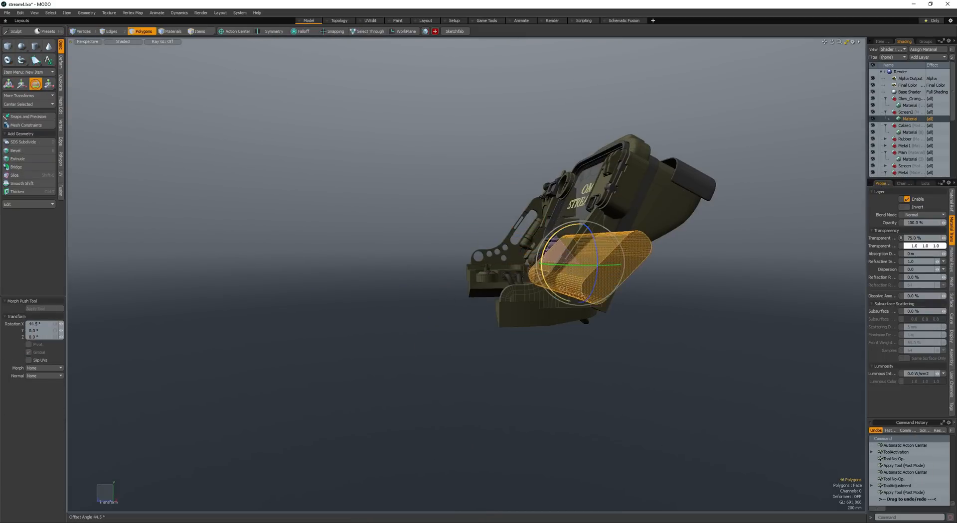
- Scale and move the angled rounded box so it passes through the side rail
scroll(489, 261, "up", 3)
left_click_drag(543, 266, 441, 265, "alt")
scroll(487, 261, "down", 3)
key("r")
key("w")
left_click_drag(440, 265, 455, 270, "alt")
left_click_drag(455, 270, 475, 269)
key("w")
mouse_move(475, 269)
left_mouse_down()
mouse_move(477, 259)
mouse_move(461, 293)
mouse_move(368, 290)
mouse_move(417, 302)
mouse_move(460, 258)
mouse_move(474, 262)
mouse_move(357, 257)
mouse_move(365, 260)
left_mouse_up()
- Subtract the rounded box from the side rail to cut an angled slot
key("space")
key("space")
key("space")
key("space")
scroll(473, 252, "up", 4)
- Select the side rail's rear and top end polygons and extend the rear into a wide side panel
left_click(473, 250)
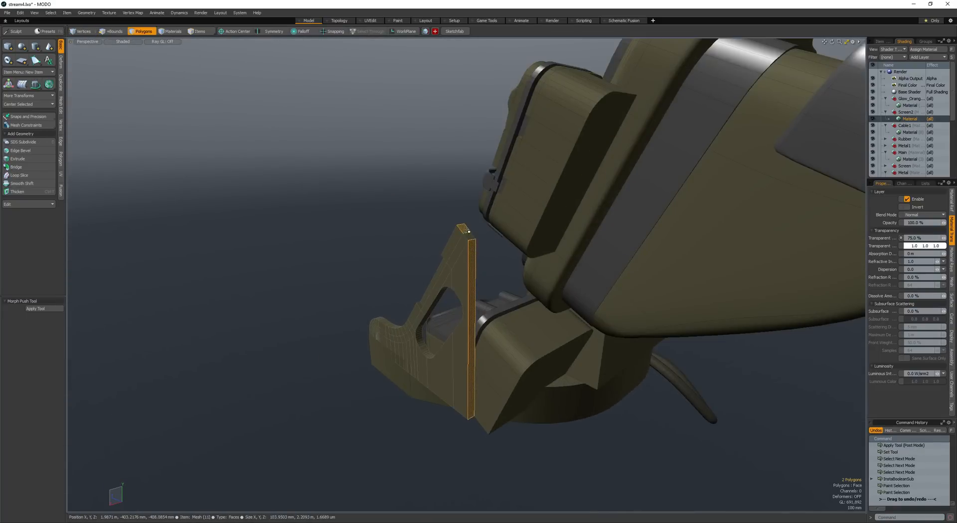
left_click_drag(468, 230, 472, 236, "shift")
left_click_drag(472, 237, 616, 364, "alt")
key("b")
left_click(507, 303)
key("w")
left_click_drag(616, 364, 718, 399, "alt")
- Drop the polygon selection on the side panel and save the scene
key("q")
left_click(718, 399)
left_click_drag(378, 259, 444, 270, "alt")
left_click_drag(444, 269, 471, 282, "alt")
key("ctrl+s")
- Open a render preview of the model, inspect the enlarged side panel, and close the preview
key("F8")
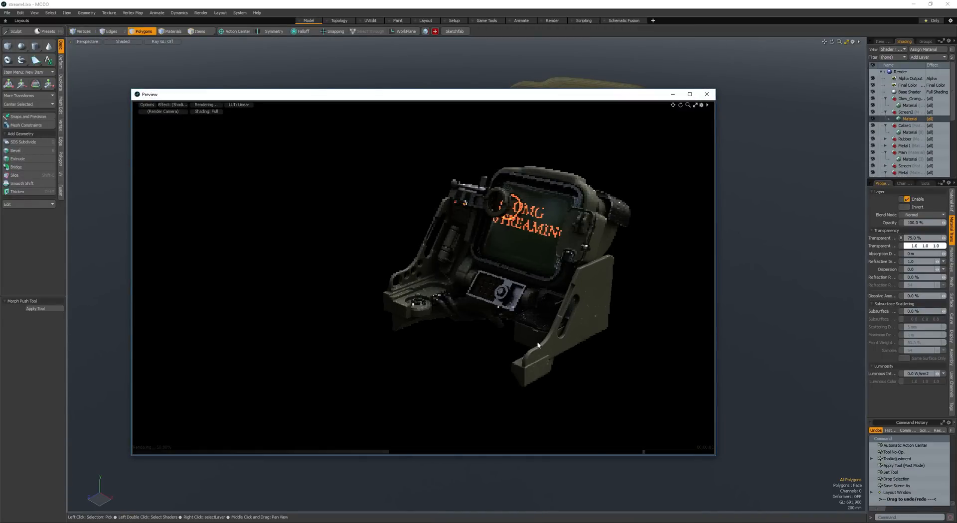
left_click_drag(404, 325, 471, 326, "alt")
scroll(439, 295, "up", 1)
left_click(707, 94)
- Add a second box near the upper part of the side panel to serve as a cutter
scroll(499, 329, "up", 3)
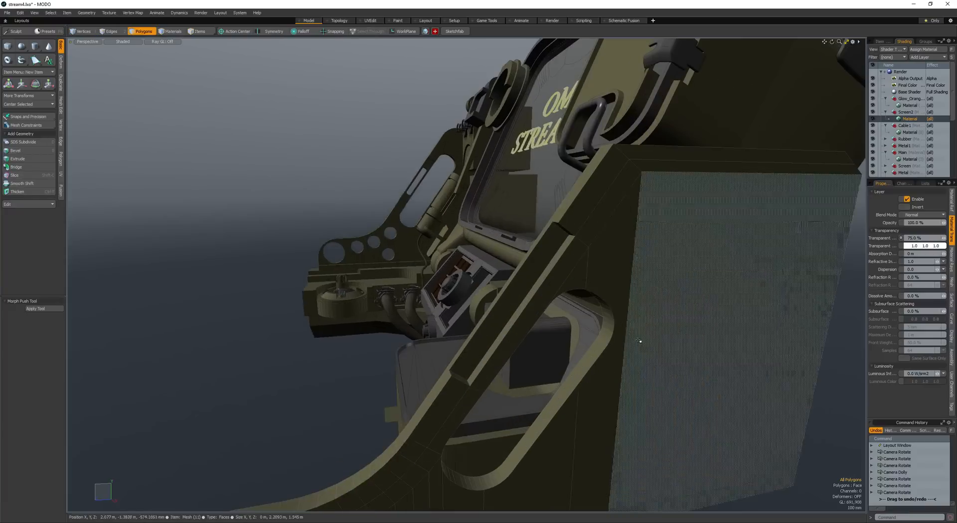
left_click(611, 327)
left_click_drag(597, 311, 555, 274, "alt")
scroll(626, 309, "down", 3)
key("shift+b")
left_click_drag(692, 318, 668, 350, "alt")
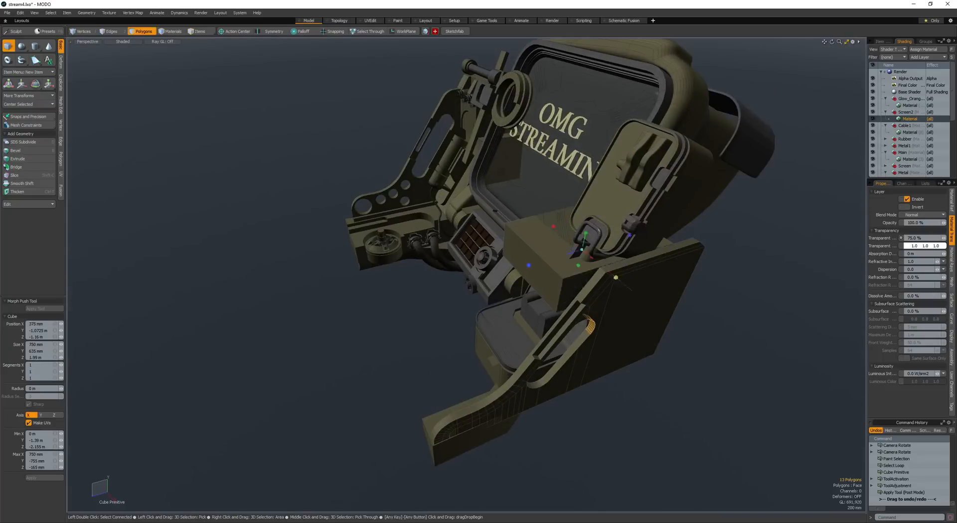
key("space")
- Select the whole new box, flatten it and move it so it crosses the upper side panel
left_click_drag(616, 277, 646, 304)
left_click(761, 361)
double_click(626, 310)
key("w")
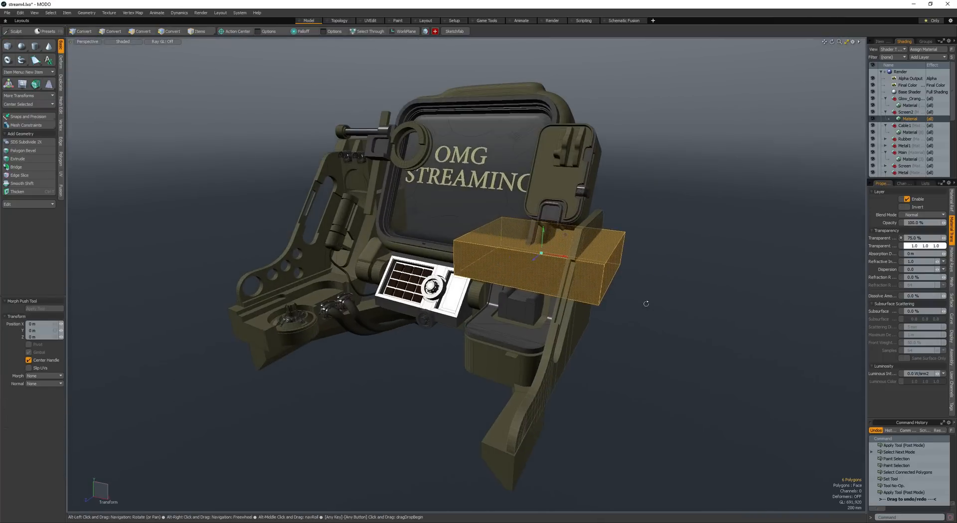
left_click_drag(590, 338, 640, 310, "alt")
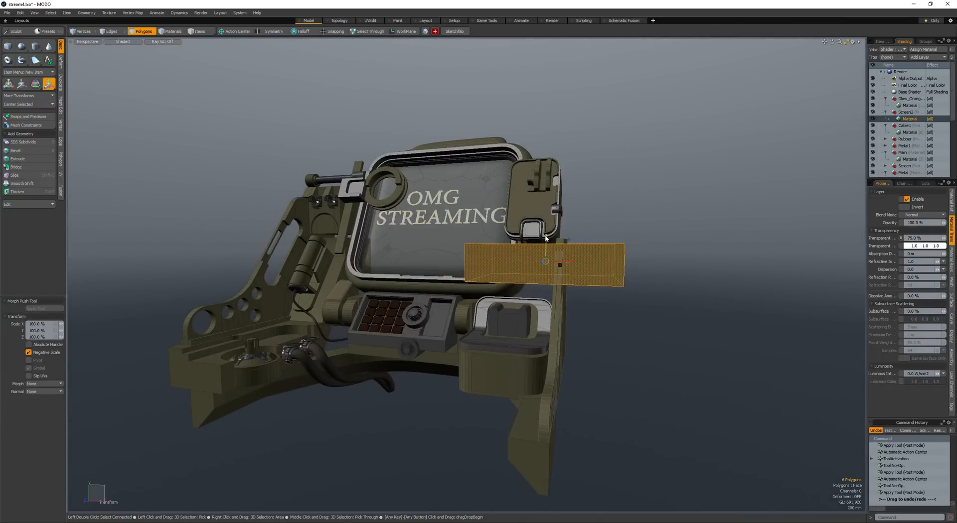
left_click_drag(560, 264, 487, 361, "alt")
key("w")
left_click_drag(537, 322, 641, 308)
- Bevel the flat box's sideways edges to give it rounded ends
key("space")
key("space")
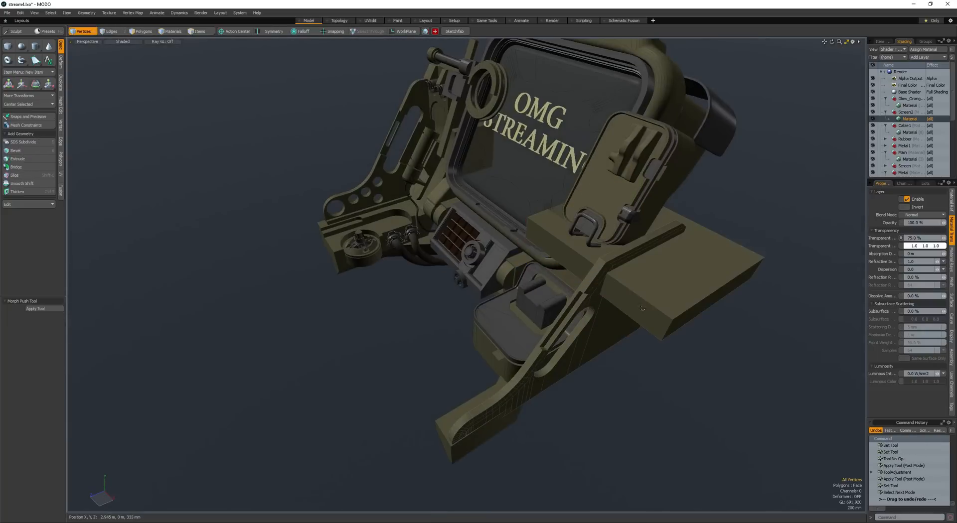
key("b")
left_click_drag(618, 345, 571, 284, "alt")
scroll(554, 315, "up", 3)
left_click_drag(571, 284, 648, 293)
scroll(599, 300, "down", 3)
- Select the whole rounded slab and reposition it across the side panel's upper part
key("space")
key("space")
double_click(638, 317)
key("w")
mouse_move(641, 308)
left_mouse_down()
mouse_move(611, 295)
mouse_move(581, 321)
left_mouse_up()
key("space")
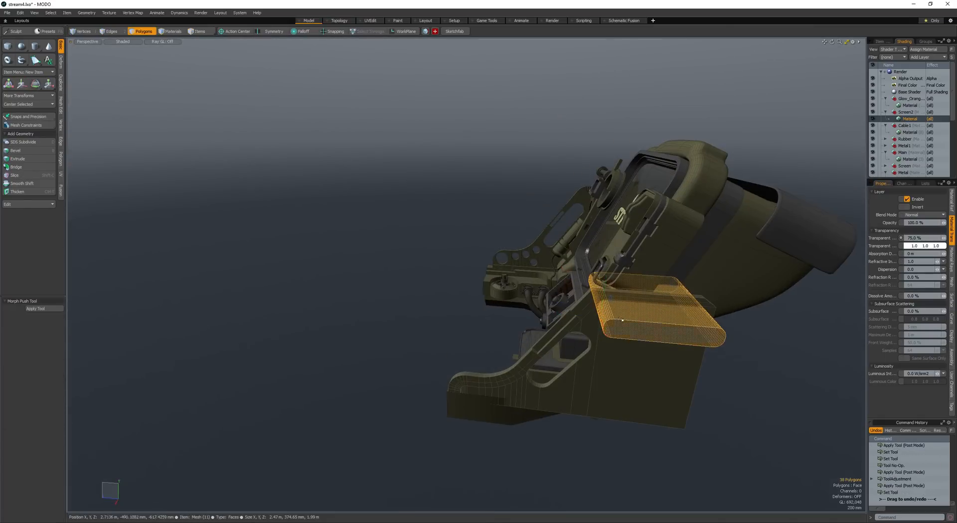
- Select the polygons at one end of the slab and move them to fit the panel's slope
mouse_move(593, 284)
right_mouse_down()
mouse_move(641, 360)
mouse_move(623, 319)
right_mouse_up()
mouse_move(624, 299)
left_mouse_down("alt")
mouse_move(596, 235)
mouse_move(614, 247)
mouse_move(609, 299)
mouse_move(614, 282)
left_mouse_up("alt")
key("shift+Down")
key("w")
key("space")
- Select the whole slab again and fine-tune its position near the side panel's upper edge
double_click(594, 238)
scroll(615, 284, "up", 3)
key("w")
mouse_move(614, 282)
left_mouse_down()
mouse_move(614, 295)
mouse_move(604, 289)
left_mouse_up()
key("space")
- Try subtracting the slab from the side panel, and undo the cut
key("ctrl+b")
left_click_drag(603, 327, 566, 247, "alt")
scroll(572, 308, "down", 2)
left_click_drag(565, 247, 612, 331, "alt")
left_click_drag(613, 332, 474, 267, "alt+shift")
left_click_drag(474, 267, 467, 258, "alt")
key("ctrl+z")
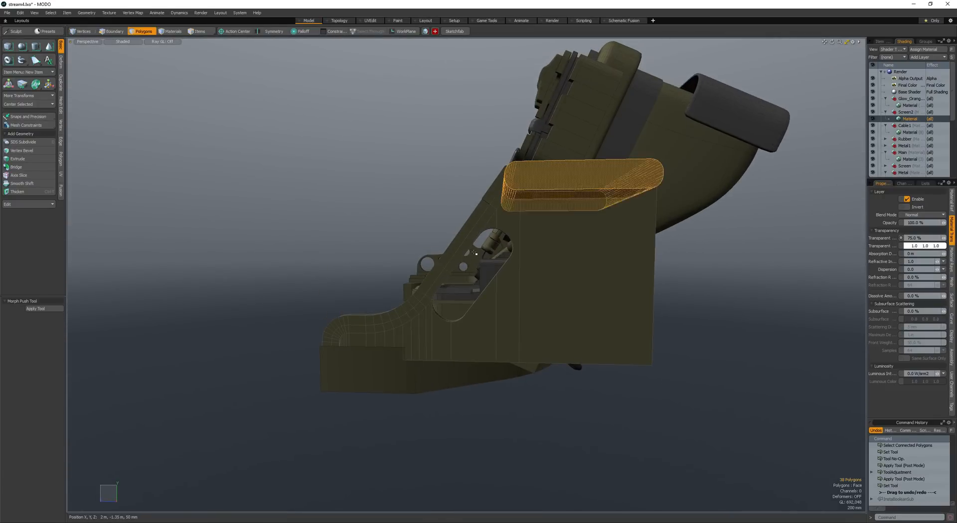
- Place a copy of the slab lower on the panel, and subtract the original to cut the upper slot
key("w")
left_click_drag(510, 154, 537, 244)
key("space")
left_click(539, 183)
key("ctrl+b")
- Select the whole lower slab and move it up just beneath the upper slot
double_click(551, 276)
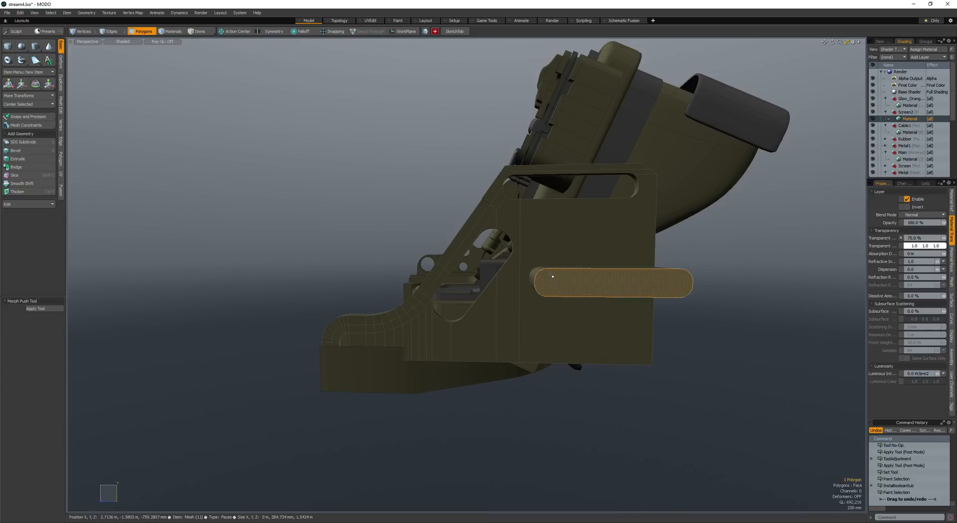
left_click_drag(552, 276, 530, 207, "alt")
key("w")
left_click_drag(546, 245, 531, 273, "alt")
key("space")
- Shorten the lower slab by moving its rear end inward, and subtract it to cut the second slot
mouse_move(540, 299)
right_mouse_down("ctrl")
mouse_move(521, 146)
mouse_move(562, 160)
right_mouse_up("ctrl")
key("shift+Down")
key("w")
left_click_drag(590, 241, 573, 248, "alt")
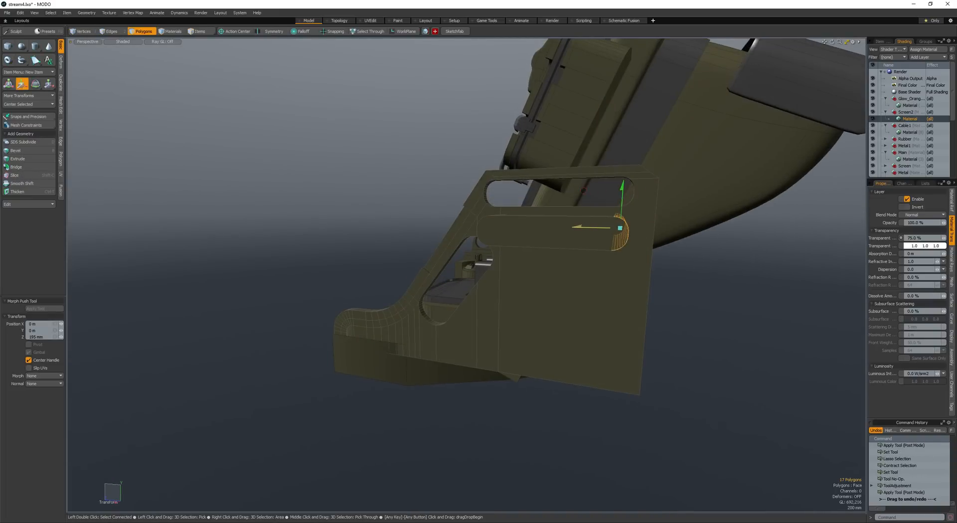
key("space")
left_click_drag(555, 291, 489, 273, "alt")
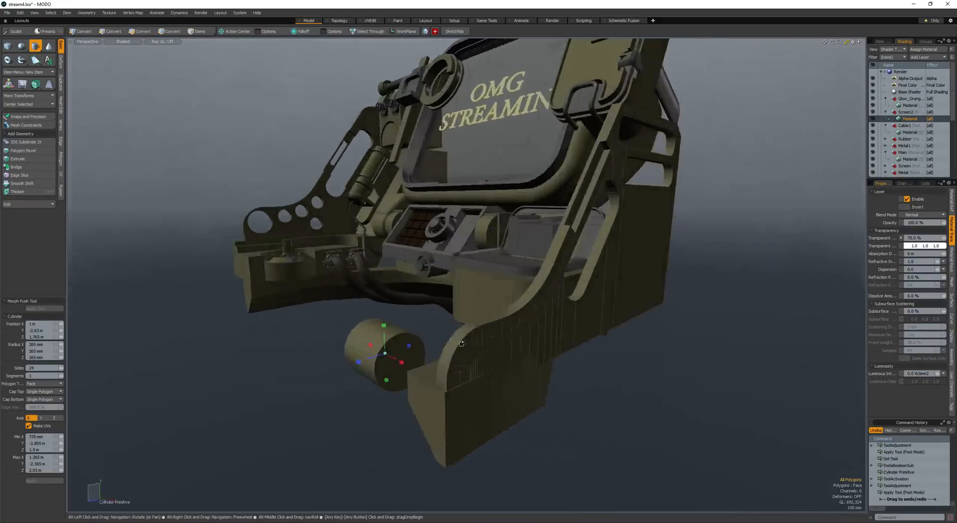
- Add a 24-sided cylinder, then scale and position it through the side panel's rounded front end
left_click(417, 354)
double_click(417, 354)
left_click_drag(418, 354, 343, 333, "alt")
key("w")
key("r")
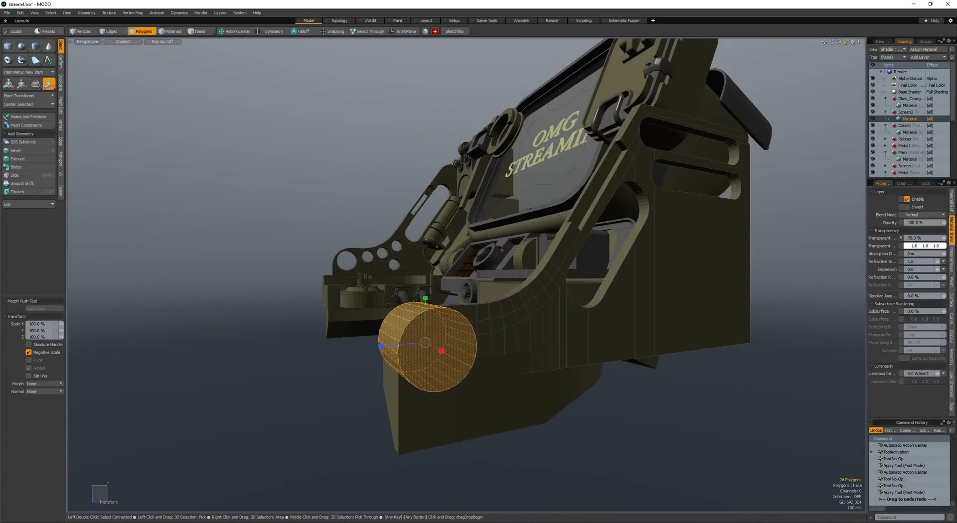
left_click_drag(424, 343, 402, 343)
left_click_drag(402, 343, 368, 336, "alt")
key("w")
left_click_drag(368, 335, 586, 322, "alt")
- Duplicate the cylinder, shrink the copy and place it farther back along the side panel's lower part
key("r")
key("w")
key("q")
key("ctrl+c")
key("ctrl+v")
key("w")
key("q")
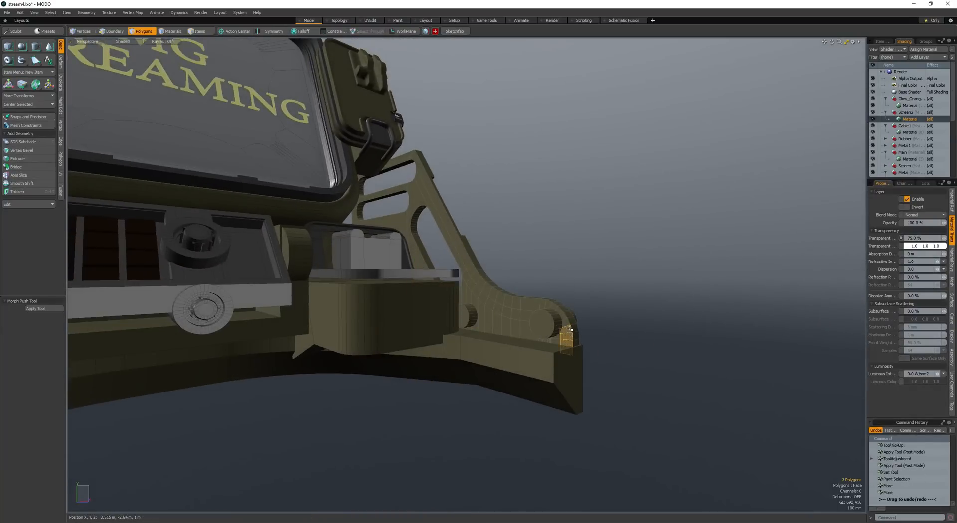
- Loop-slice the panel's inner face along its curved front edge and select the resulting curved strip of polygons
key("alt+c")
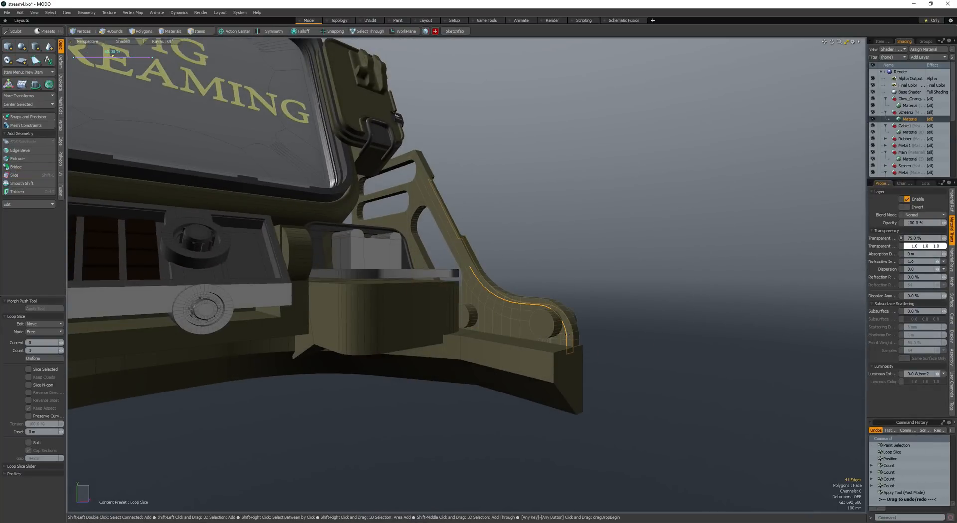
key("space")
key("space")
left_click(569, 334)
key("Up")
key("Up")
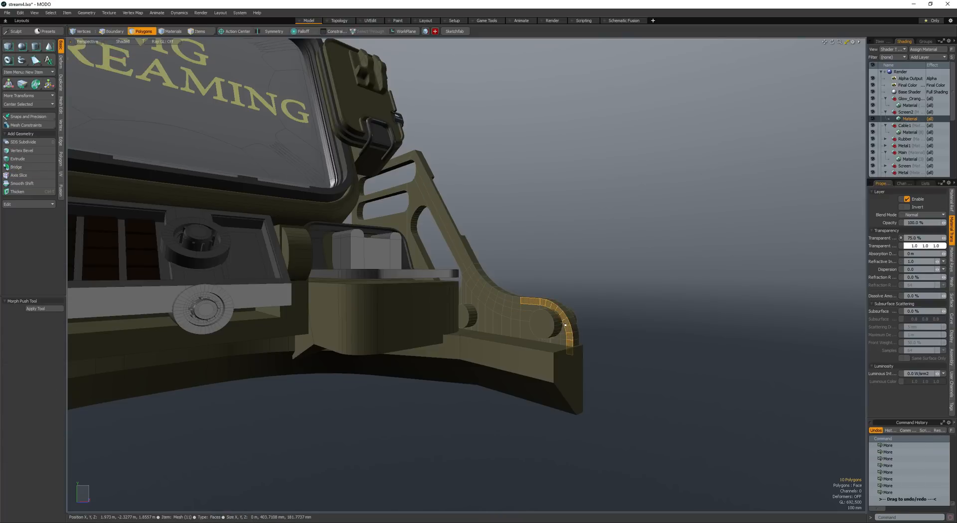
left_click_drag(565, 324, 504, 330, "alt")
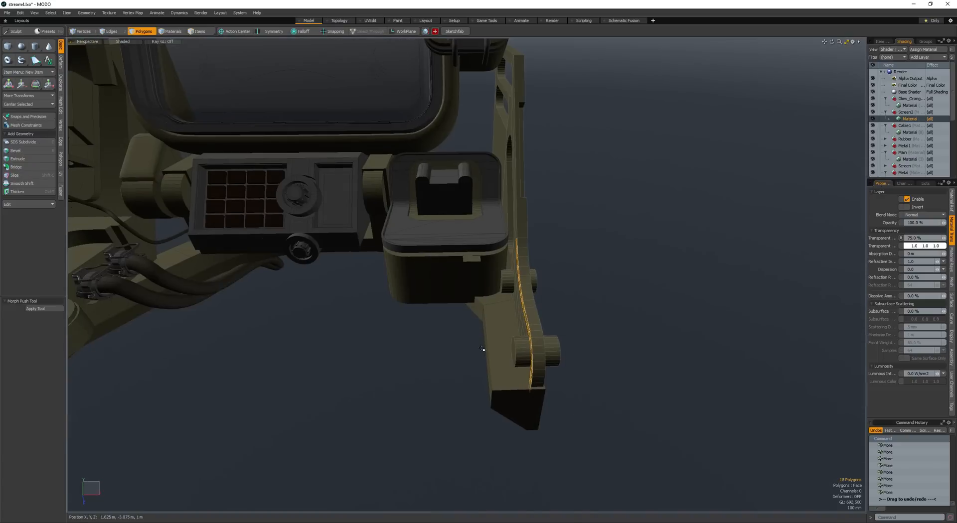
- Bevel the selected curved strip inward with a 130 mm shift as one group
key("b")
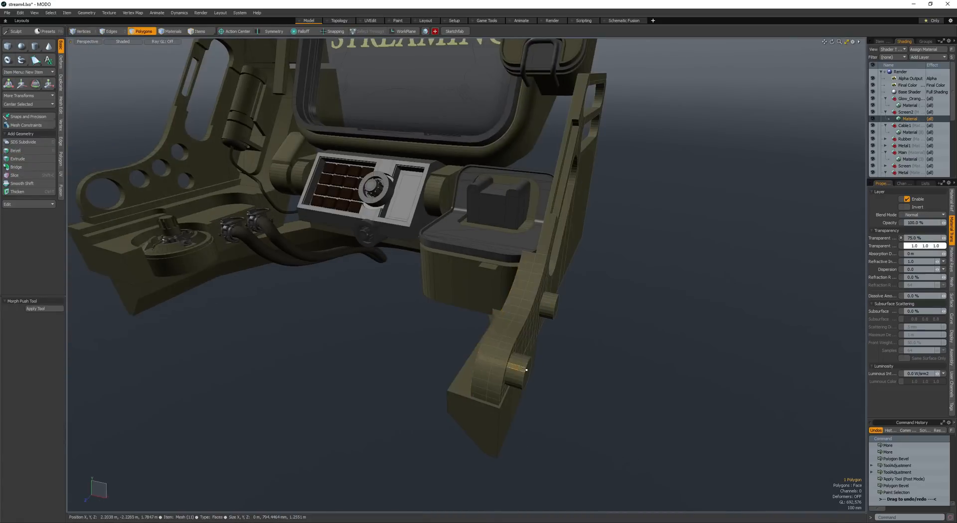
mouse_move(498, 309)
left_mouse_down("alt")
mouse_move(433, 290)
mouse_move(444, 315)
mouse_move(500, 324)
mouse_move(491, 316)
mouse_move(546, 313)
mouse_move(552, 286)
mouse_move(566, 280)
mouse_move(571, 325)
mouse_move(510, 355)
mouse_move(544, 332)
left_mouse_up("alt")
scroll(434, 290, "up", 5)
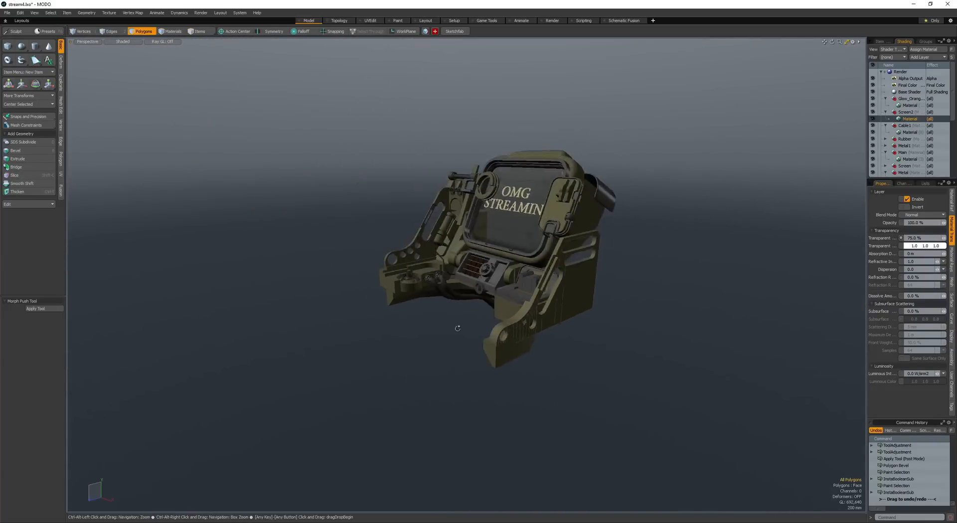
- Subtract the front cylinder from the side panel to cut a round hole, and select the whole rear cylinder
left_click_drag(455, 330, 446, 293, "alt")
scroll(479, 327, "up", 6)
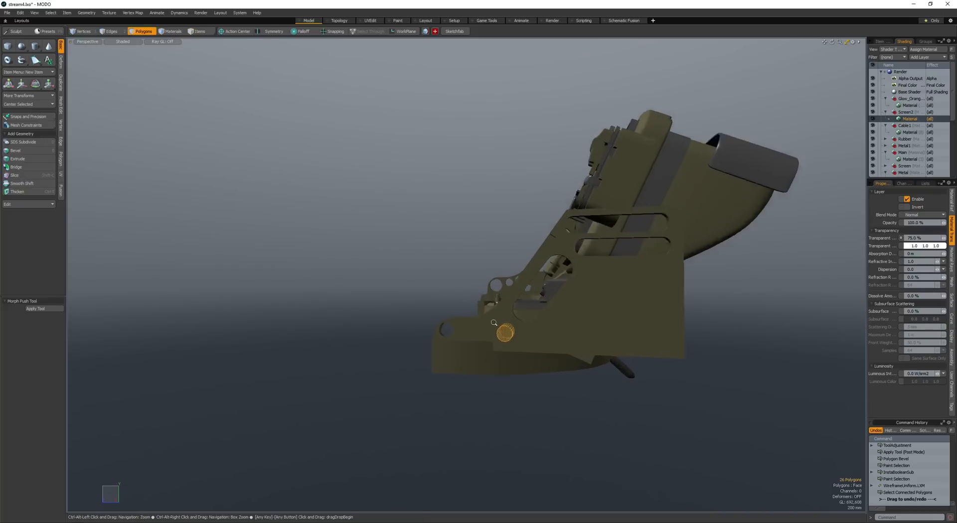
key("bracketright")
- Reposition the rear cylinder and place a copy behind the front hole, offset -20 mm in Y and 320 mm in Z
left_click_drag(491, 320, 441, 285, "alt")
key("w")
key("space")
key("w")
key("space")
key("ctrl+c")
key("ctrl+v")
key("w")
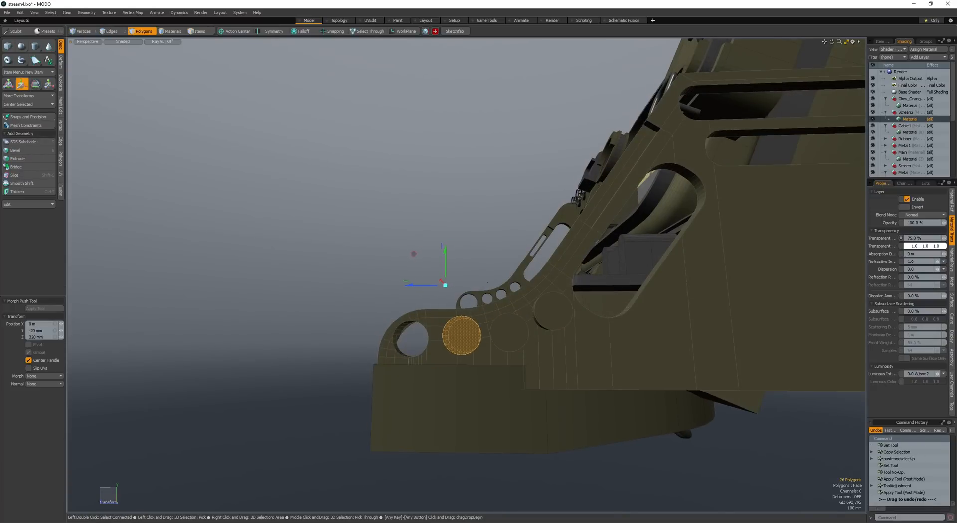
- Add the other two cylinders behind the front hole to the selection and subtract all of them from the side panel
key("space")
left_click(504, 346, "shift")
left_click(548, 325, "shift")
left_click_drag(549, 325, 461, 335, "alt")
key("ctrl+b")
key("alt+w")
scroll(551, 347, "down", 5)
scroll(560, 348, "up", 6)
scroll(462, 335, "down", 2)
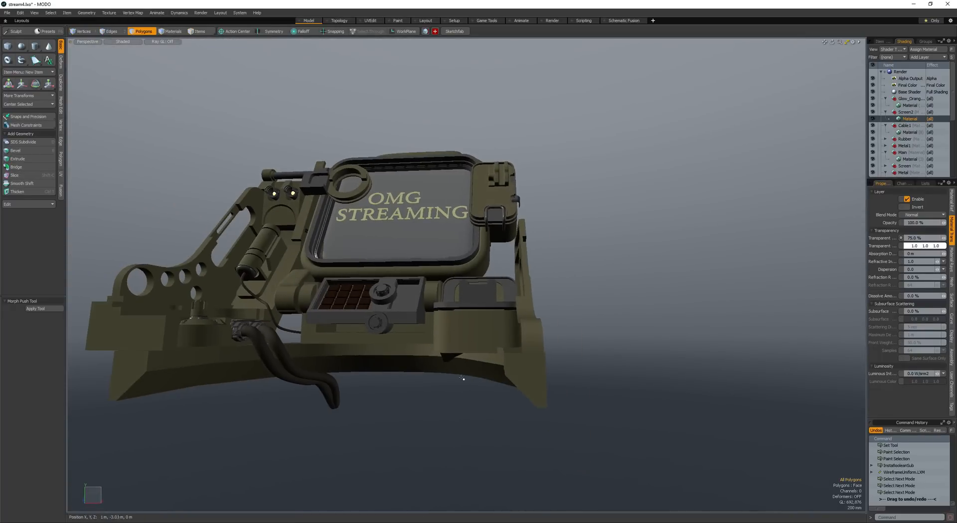
- Draw a box about 2.53 m wide and 1.41 m high below the front of the device
key("space")
left_click(474, 335)
key("space")
key("c")
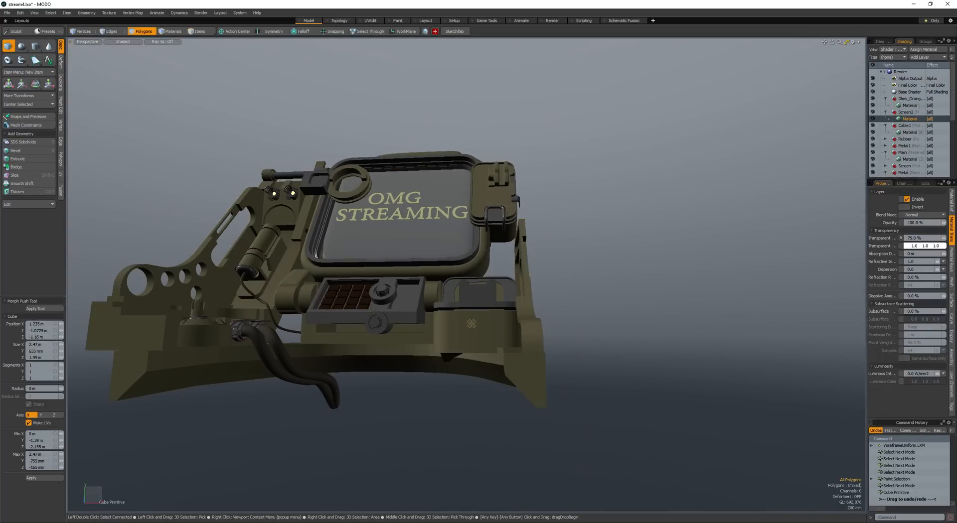
mouse_move(472, 325)
left_mouse_down()
mouse_move(693, 449)
mouse_move(319, 319)
left_mouse_up()
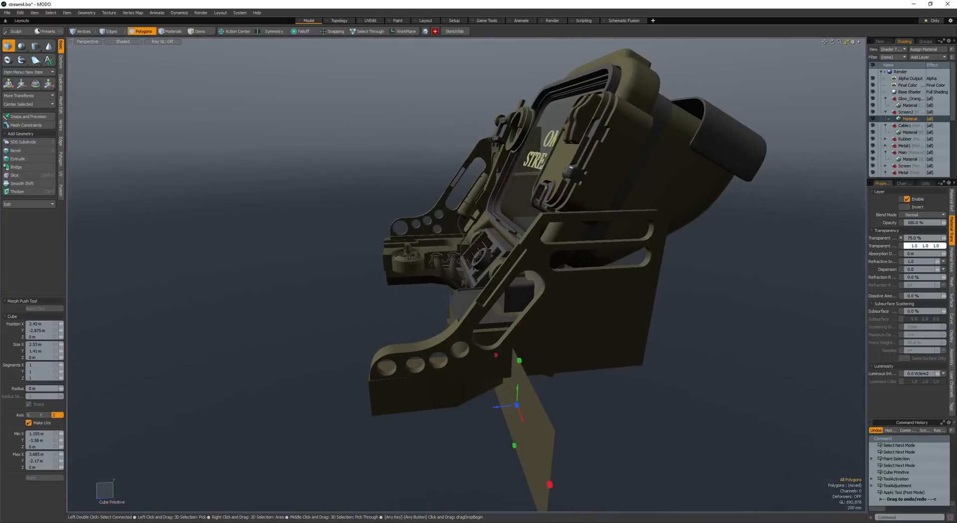
left_click_drag(491, 406, 451, 417)
key("space")
- Select the whole new box and move it up into place between the front housing and the side panel
double_click(351, 366)
key("w")
left_click_drag(445, 411, 463, 343)
left_click_drag(462, 346, 446, 299, "alt")
key("space")
key("w")
left_click_drag(446, 300, 464, 312)
left_click_drag(464, 311, 433, 304, "alt")
mouse_move(434, 304)
left_mouse_down("alt")
mouse_move(486, 292)
mouse_move(435, 310)
mouse_move(440, 328)
mouse_move(496, 362)
mouse_move(444, 354)
mouse_move(466, 352)
mouse_move(434, 344)
mouse_move(450, 333)
mouse_move(491, 333)
left_mouse_up("alt")
key("space")
key("w")
key("space")
- Round the new box's edge beside the front housing with a bevel
key("space")
key("space")
left_click(491, 342)
key("b")
scroll(467, 352, "up", 1, "shift")
- Loop-slice the curved wall of the housing beneath the front cover, where it meets the new box
key("space")
key("space")
left_click(463, 323)
key("alt+c")
key("space")
left_click_drag(418, 339, 450, 340)
key("alt+c")
left_click(450, 340)
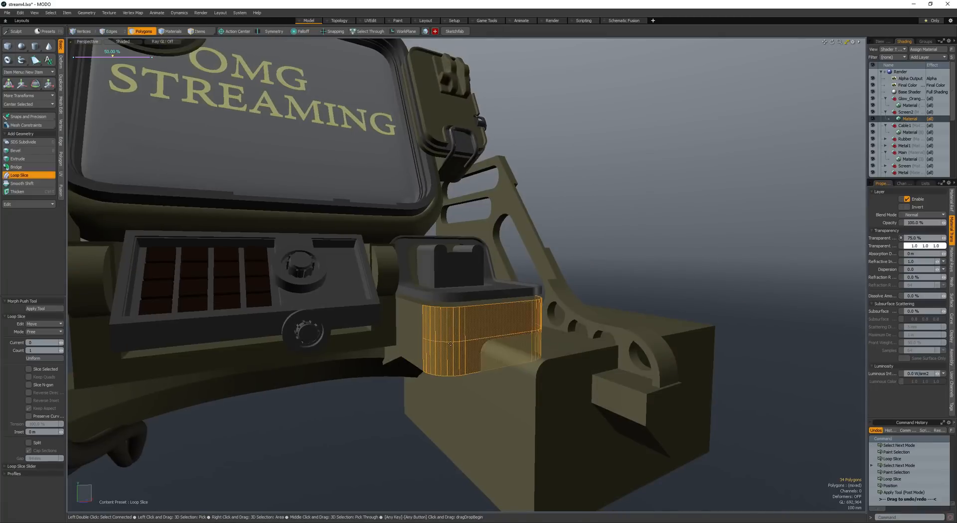
key("space")
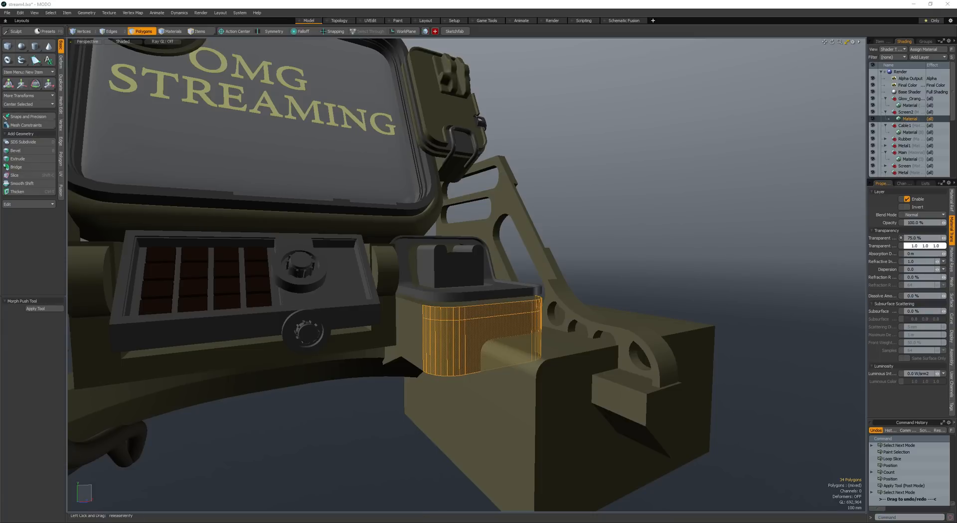
- Select the narrow polygon loop of the curved housing wall directly beneath the front cover and bevel it
mouse_move(394, 304)
left_mouse_down("alt")
mouse_move(467, 317)
mouse_move(459, 334)
mouse_move(470, 342)
mouse_move(439, 314)
mouse_move(388, 315)
left_mouse_up("alt")
scroll(417, 313, "up", 3)
key("l")
scroll(459, 334, "down", 2)
left_click(430, 336, "ctrl")
left_click(444, 272, "ctrl")
left_click_drag(443, 271, 509, 288, "alt")
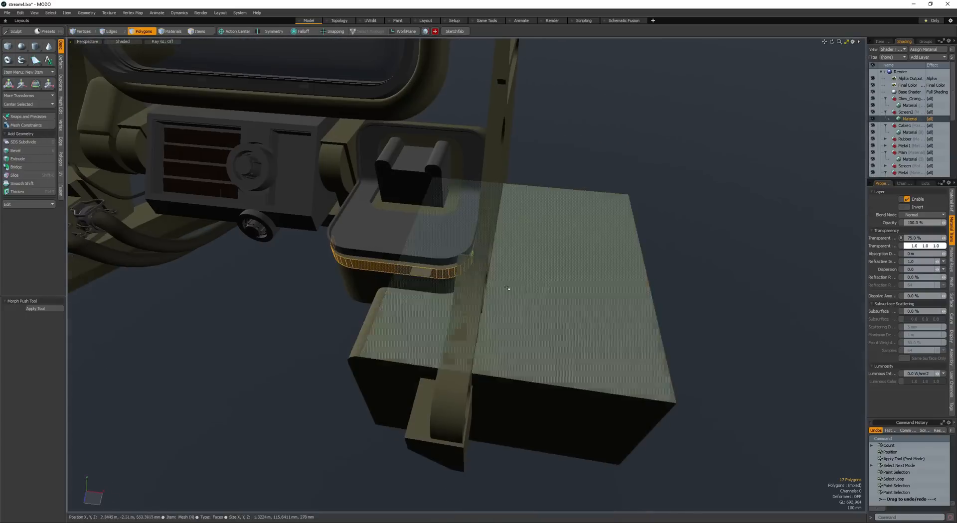
key("b")
left_click(384, 295)
left_click_drag(384, 295, 410, 311, "alt")
key("space")
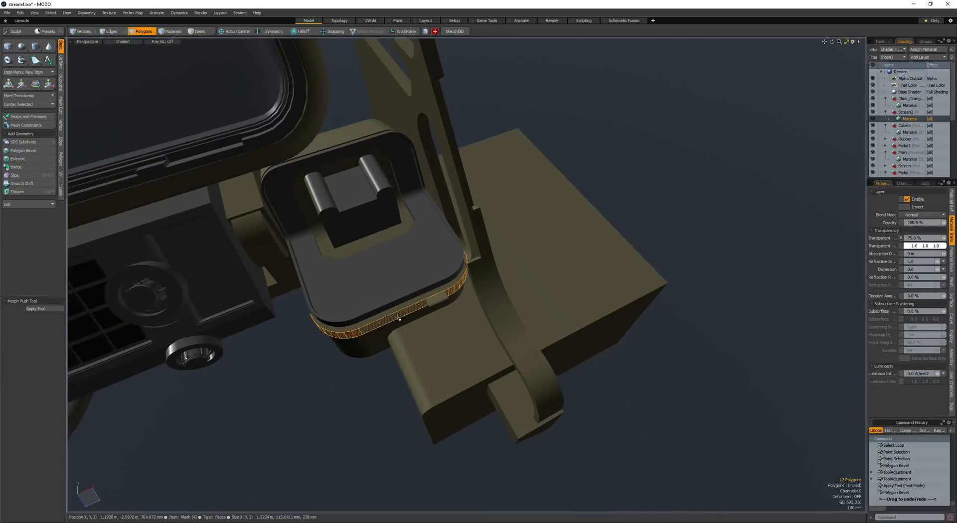
left_click(400, 319)
key("b")
left_click(401, 324)
- Move the large rounded box into place, subtract it from the front housing with a Boolean, and save the scene
key("w")
left_click_drag(421, 345, 437, 302)
key("space")
left_click(429, 358)
scroll(429, 372, "down", 2)
scroll(367, 345, "down", 3)
key("ctrl+s")
- Inspect the device from several sides in a render preview and close the preview
scroll(491, 324, "up", 3)
key("F8")
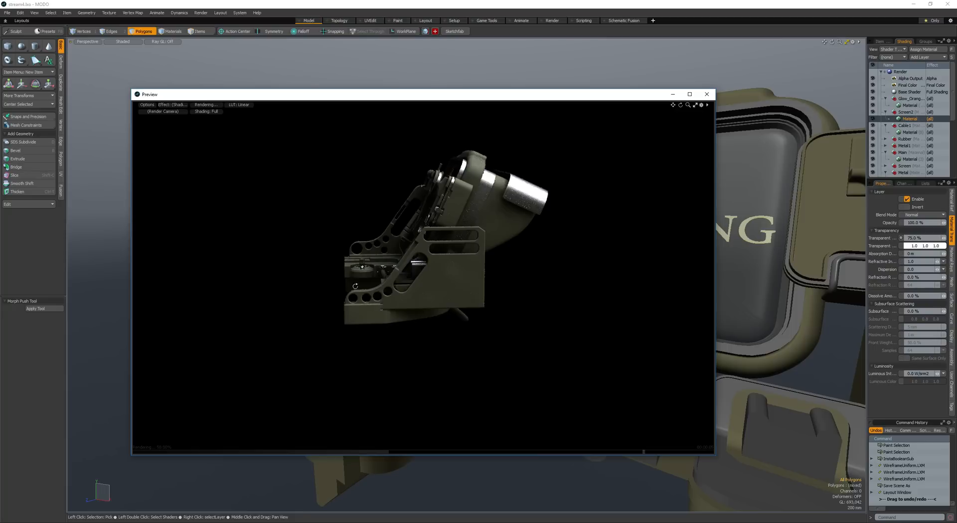
left_click_drag(355, 286, 466, 285, "alt")
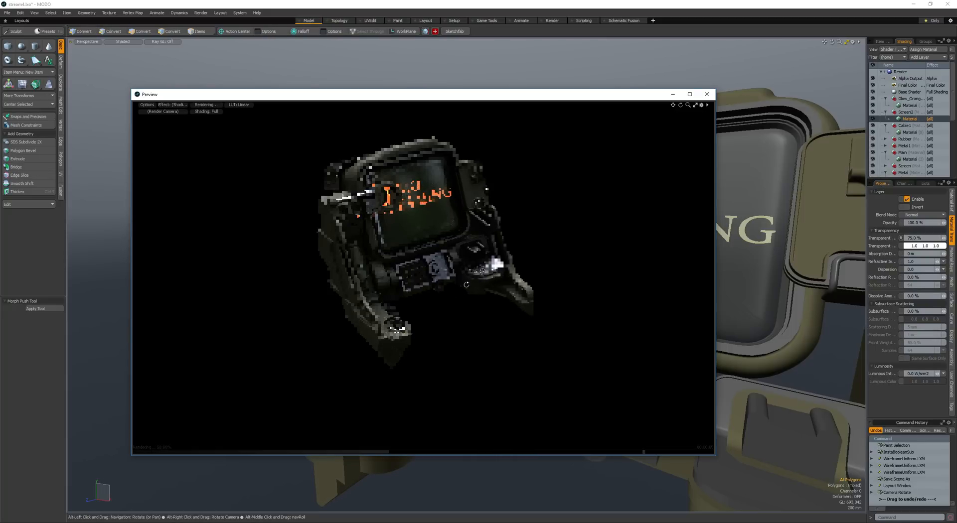
left_click_drag(387, 291, 399, 186, "alt")
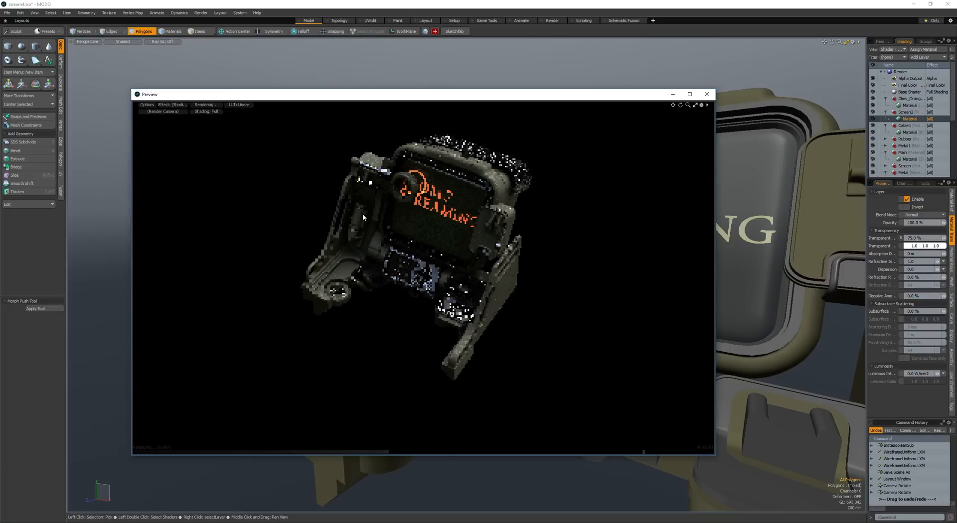
left_click_drag(399, 294, 432, 176, "alt")
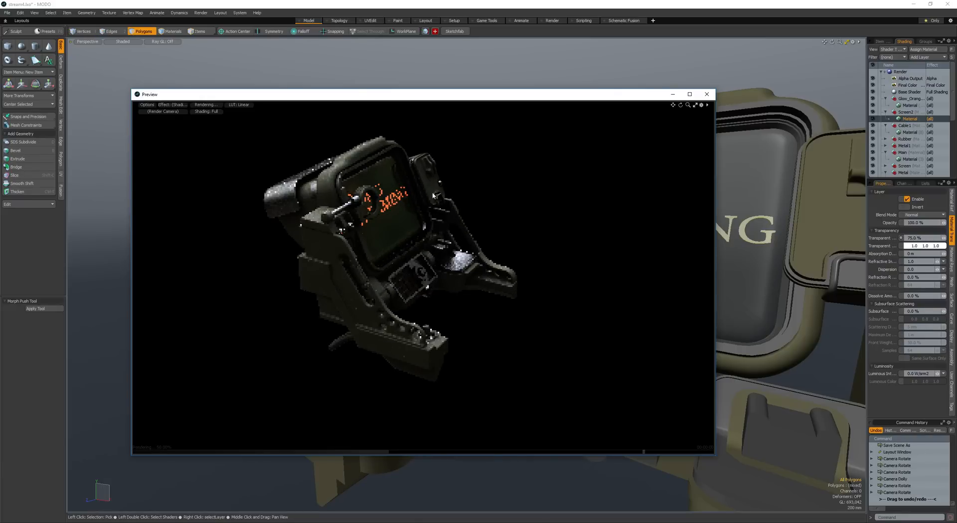
left_click_drag(483, 337, 573, 214, "alt")
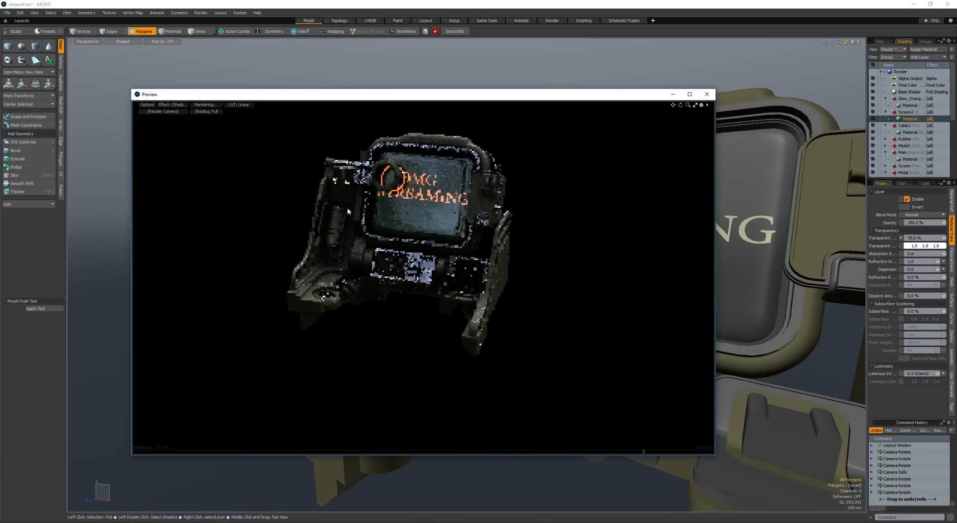
left_click(708, 94)
- Bevel the side panel face below the long slot with a 30 mm inset and a second bevel shifted -30 mm
left_click_drag(439, 299, 384, 318, "alt")
left_click(416, 332)
scroll(416, 331, "up", 5)
key("b")
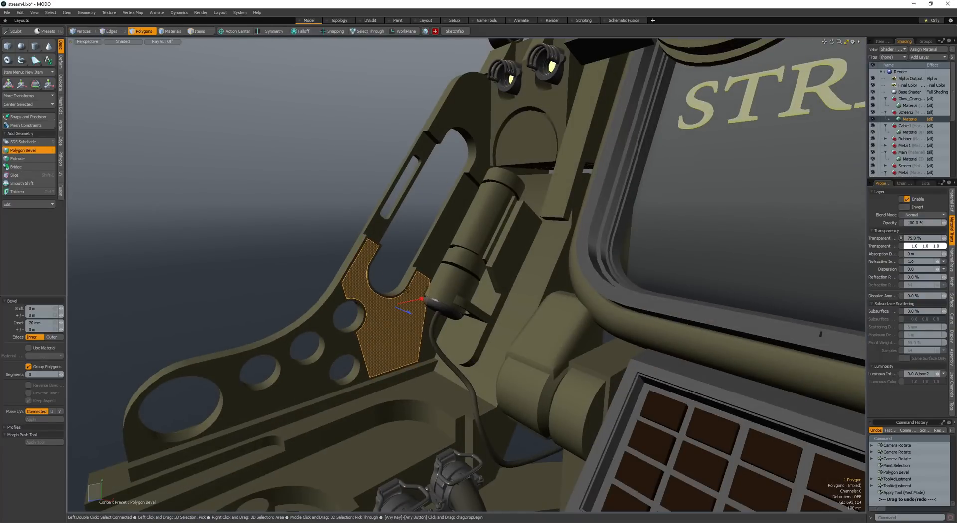
left_click(404, 309, "shift")
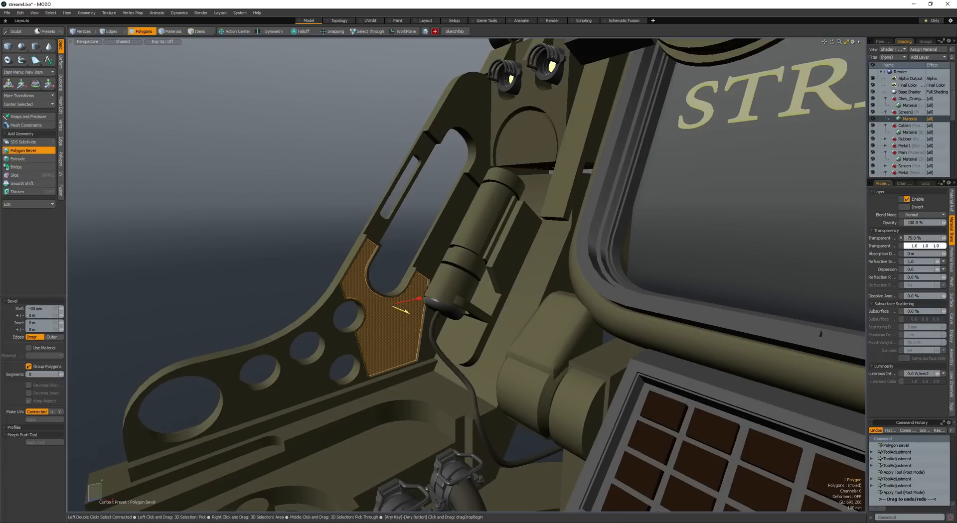
key("space")
left_click_drag(381, 321, 317, 243, "alt")
left_click(314, 241)
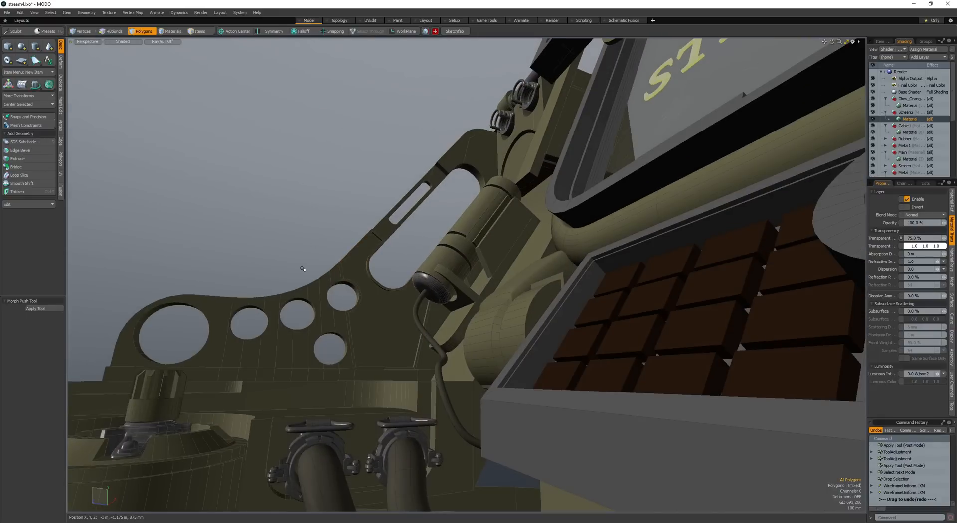
- Try to inset the group of polygons around the side panel's three neighbouring round holes with a bevel
mouse_move(297, 289)
left_mouse_down("alt")
mouse_move(284, 313)
mouse_move(282, 366)
mouse_move(327, 351)
left_mouse_up("alt")
key("3")
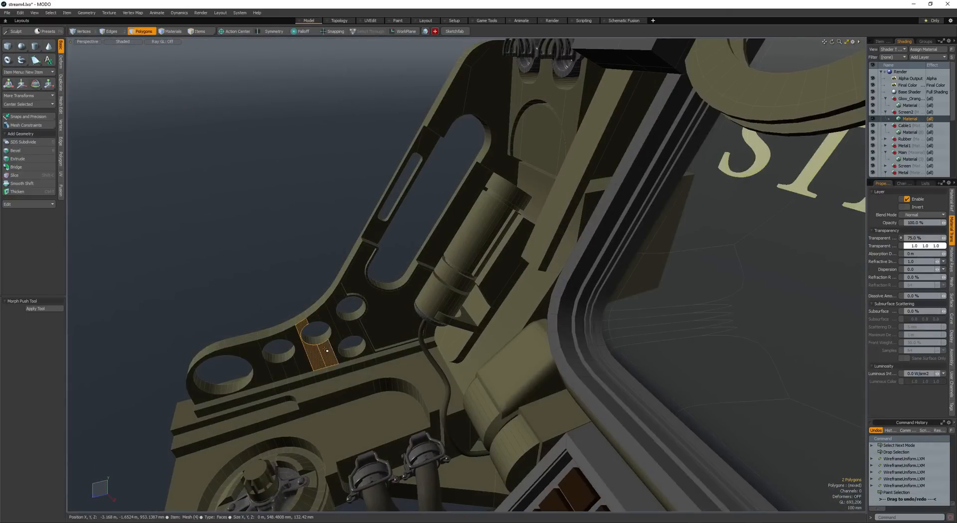
left_click(355, 328, "shift")
scroll(341, 315, "up", 2)
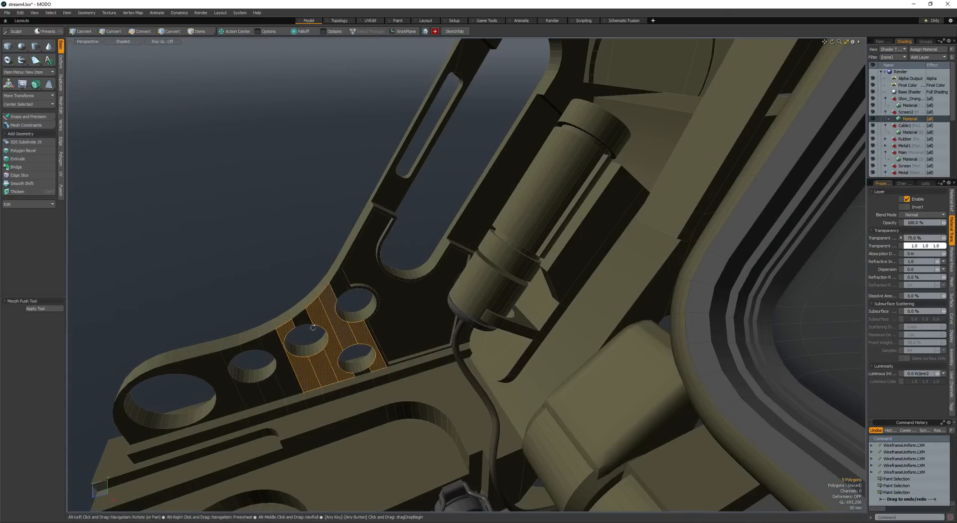
scroll(313, 327, "up", 1)
key("b")
key("ctrl+z")
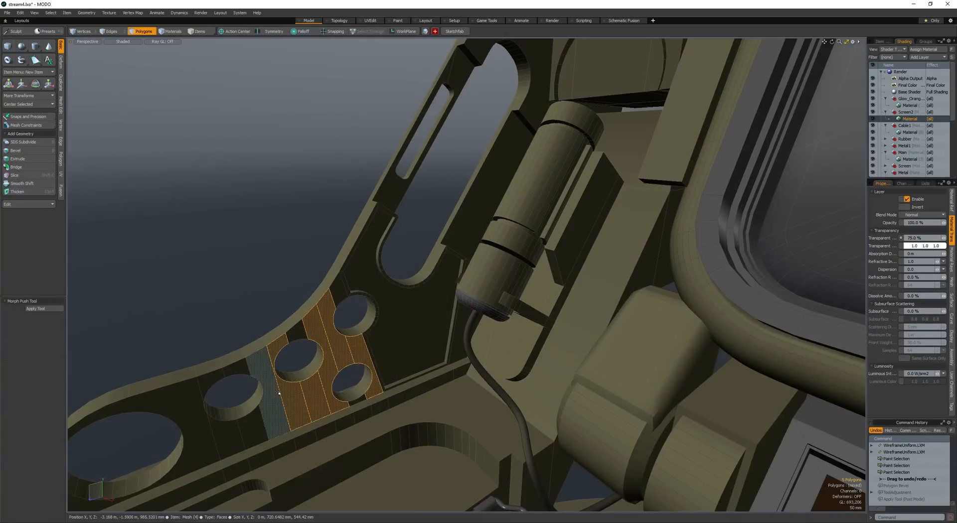
key("ctrl+y")
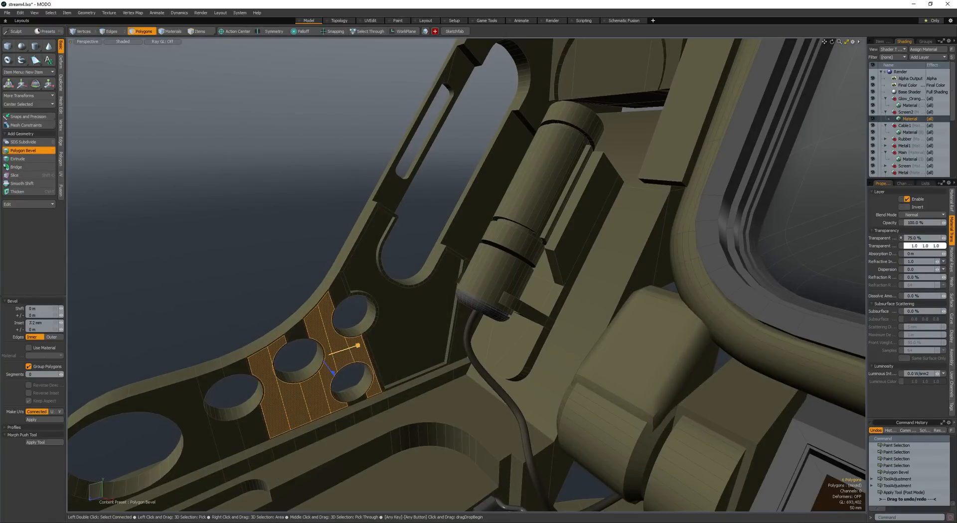
left_click_drag(347, 347, 302, 335, "alt")
key("space")
key("space")
scroll(344, 322, "up", 2)
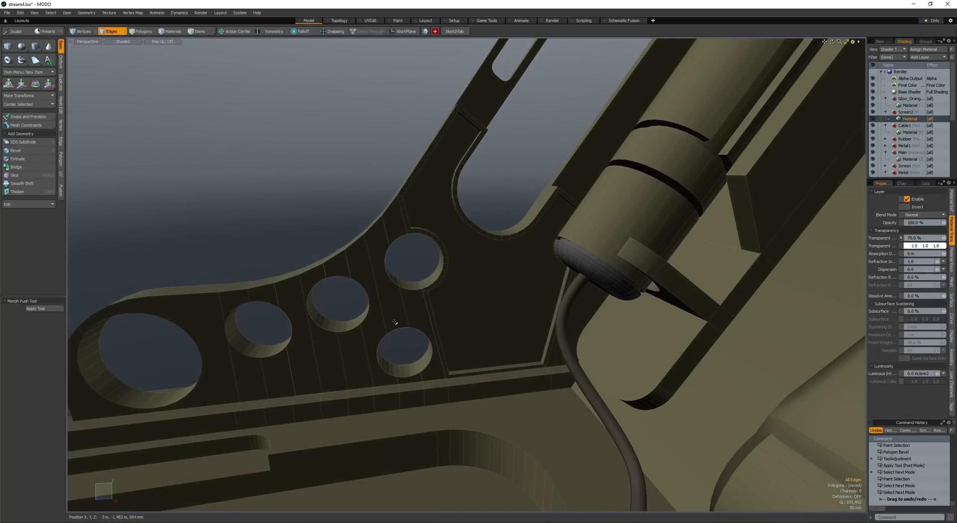
- Undo the polygon bevel around the side panel's round holes together with its selection
key("ctrl+z")
key("ctrl+z")
key("ctrl+z")
key("ctrl+z")
key("ctrl+z")
key("ctrl+z")
key("ctrl+z")
key("ctrl+z")
key("ctrl+z")
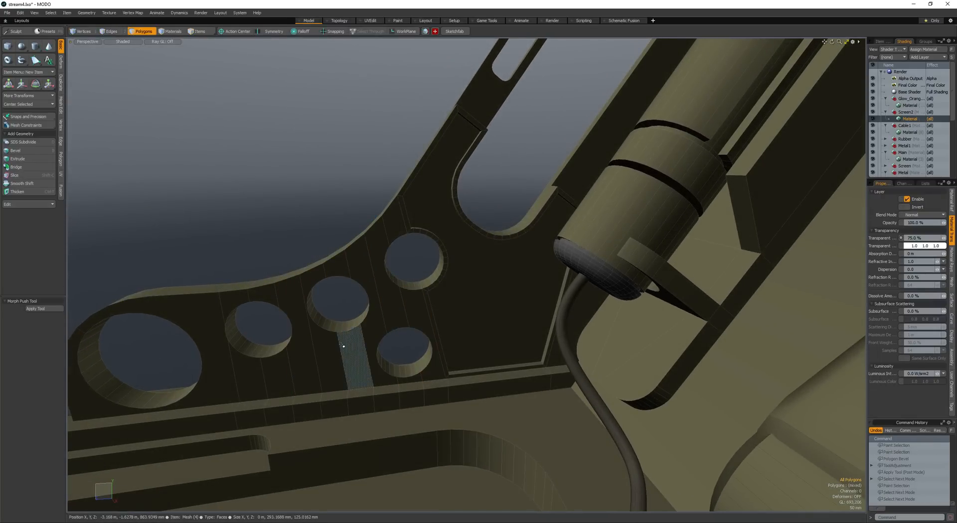
- Select the panel polygons around the middle round hole, inset them as a group, and recess them by -14 mm
left_click(325, 347)
mouse_move(417, 313)
left_mouse_down()
mouse_move(371, 320)
mouse_move(363, 339)
mouse_move(318, 331)
mouse_move(301, 347)
left_mouse_up()
left_click(385, 318)
key("b")
left_click_drag(377, 310, 477, 304)
left_click(477, 304, "shift")
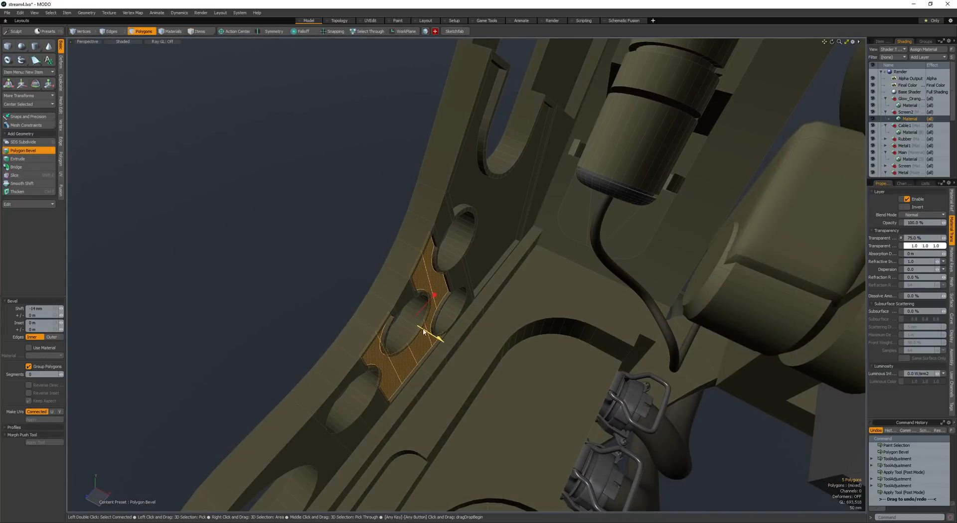
left_click_drag(423, 332, 348, 316, "alt")
key("space")
- Merge the adjacent polygons beside the recessed area of the side panel's round holes and save the scene
left_click(352, 316)
scroll(356, 285, "up", 5)
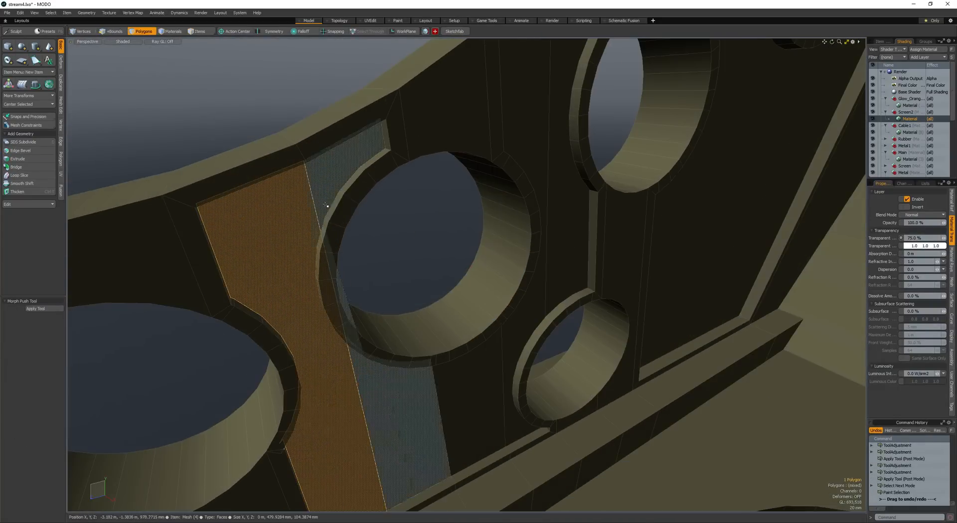
key("shift+z")
scroll(331, 215, "down", 6)
left_click(265, 179)
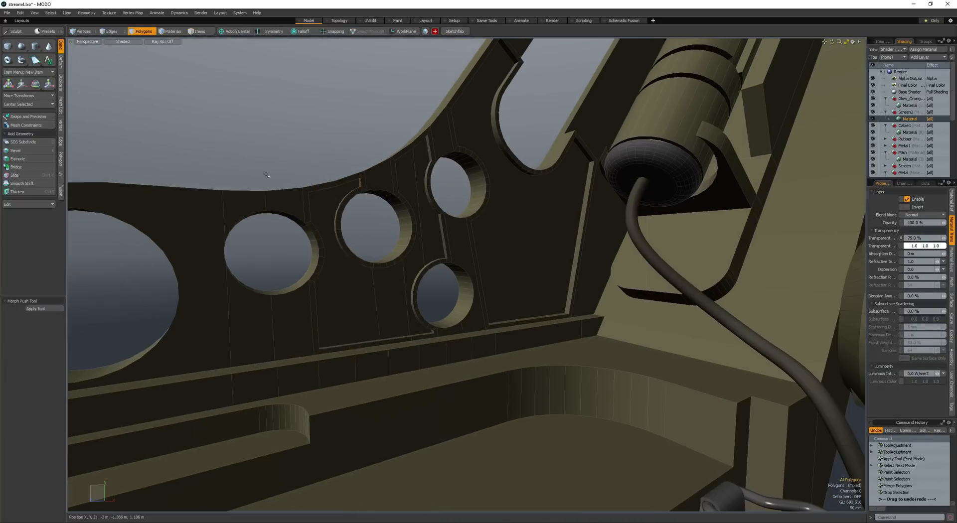
key("shift+w")
left_click_drag(265, 180, 467, 268, "alt")
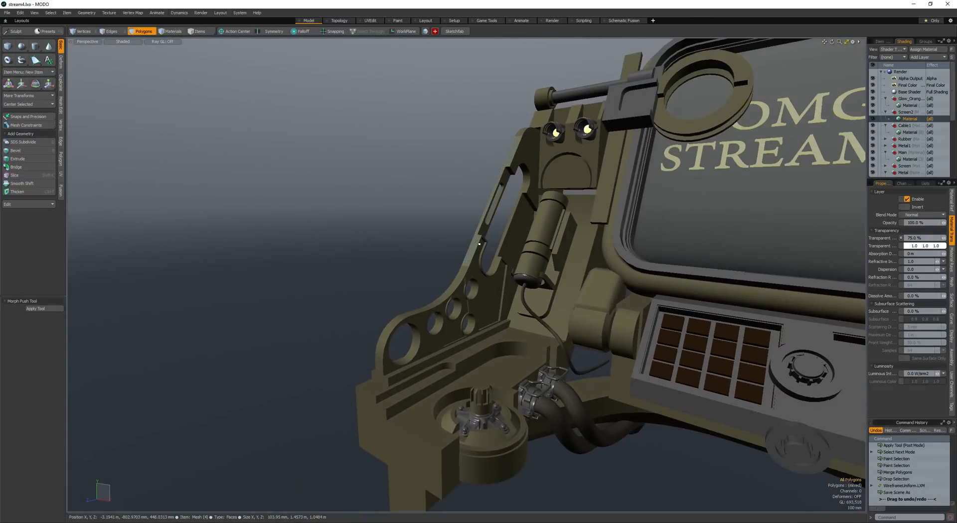
- Bevel the edges along the side panel's curved upper rim
left_click_drag(370, 274, 418, 321, "ctrl+alt")
double_click(480, 325)
double_click(486, 319)
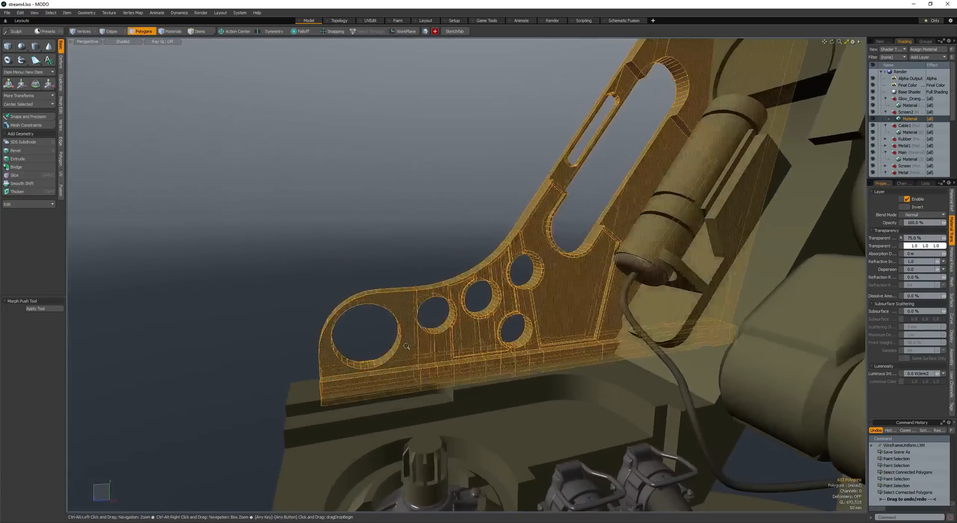
left_click_drag(491, 318, 449, 365, "alt")
key("space")
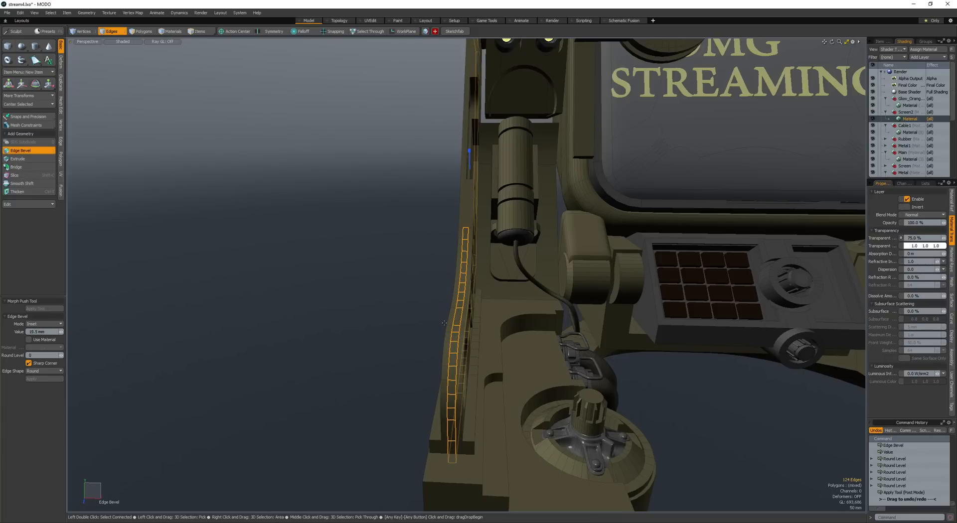
key("space")
key("space")
scroll(472, 231, "up", 5)
scroll(452, 240, "down", 2)
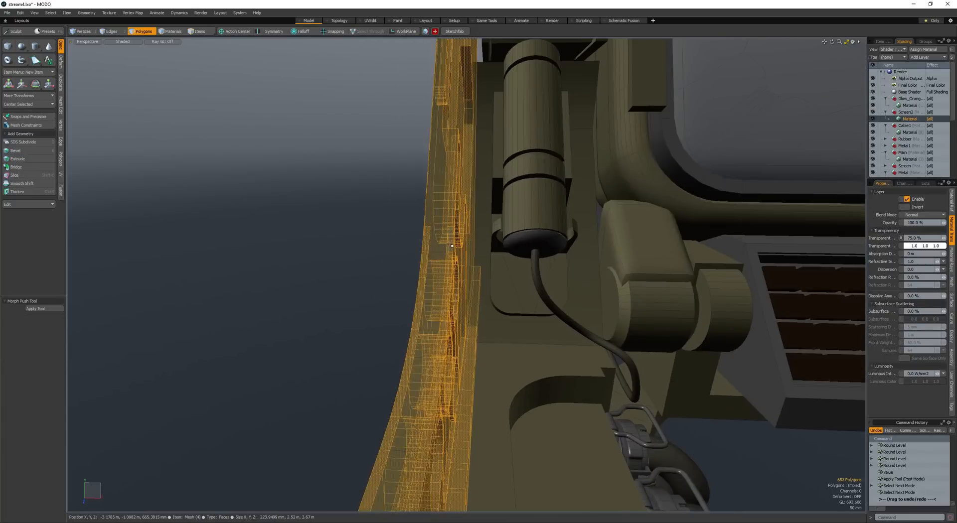
mouse_move(450, 240)
left_mouse_down()
mouse_move(450, 260)
mouse_move(384, 333)
left_mouse_up()
scroll(384, 333, "down", 3)
scroll(418, 292, "up", 4)
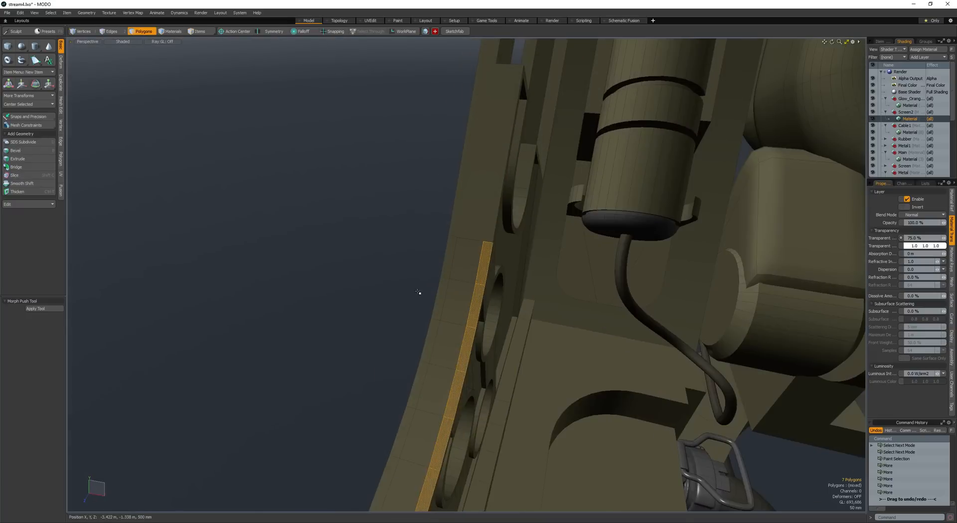
left_click_drag(403, 405, 462, 293, "alt")
- Select the polygon strip along the side panel's curved rim beside the round holes and bevel it inward as a recess
left_click(507, 200)
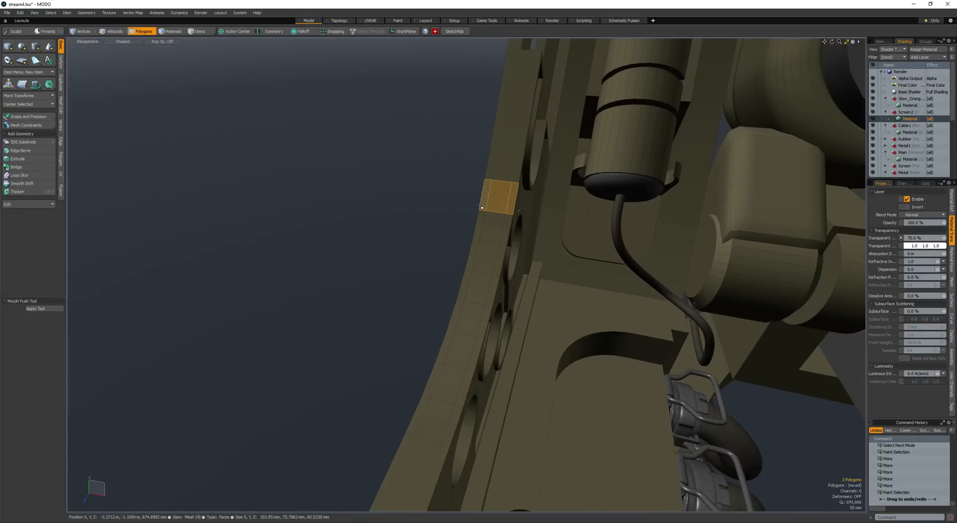
key("Up")
key("Up")
key("Up")
key("Up")
left_click_drag(449, 331, 459, 254, "alt")
scroll(459, 265, "down", 2)
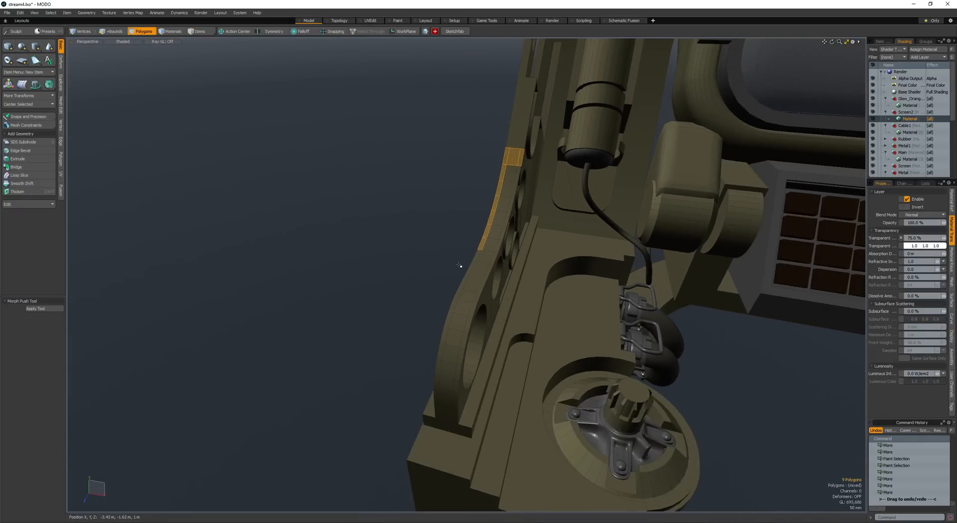
key("shift+Up")
key("ctrl+z")
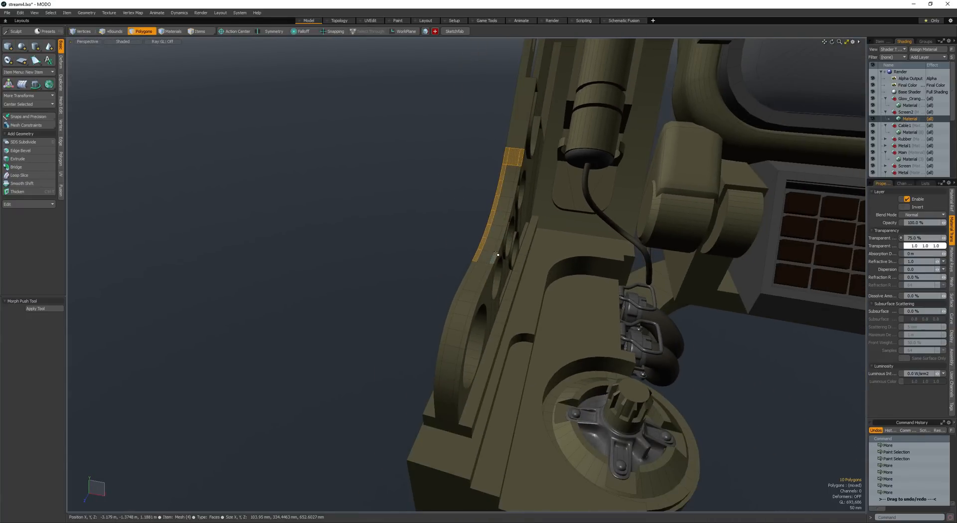
key("b")
left_click(497, 243)
scroll(519, 215, "up", 2)
left_click_drag(521, 212, 497, 188, "alt")
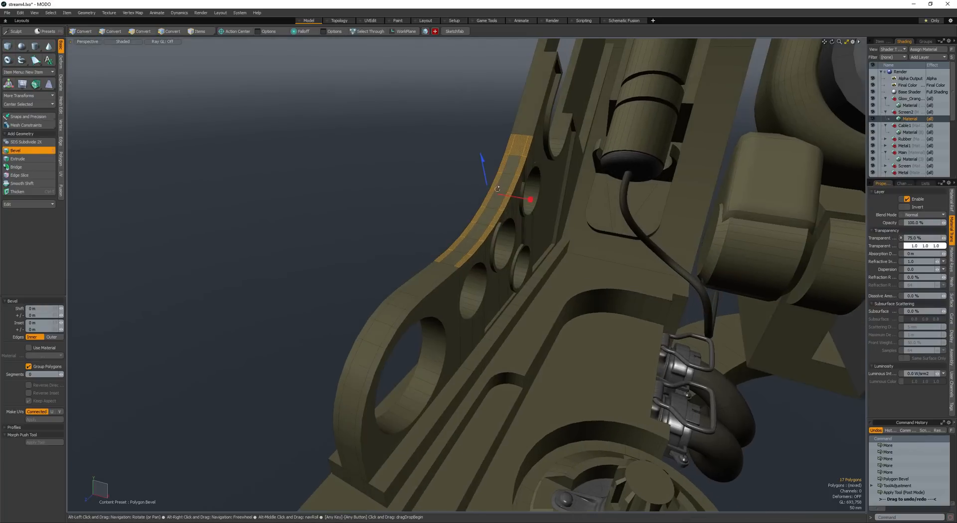
left_click_drag(513, 234, 466, 207, "alt")
key("space")
key("space")
- Round the raised edge at the upper end of the side panel's curved rim with an edge bevel
scroll(466, 207, "up", 3)
key("space")
key("Escape")
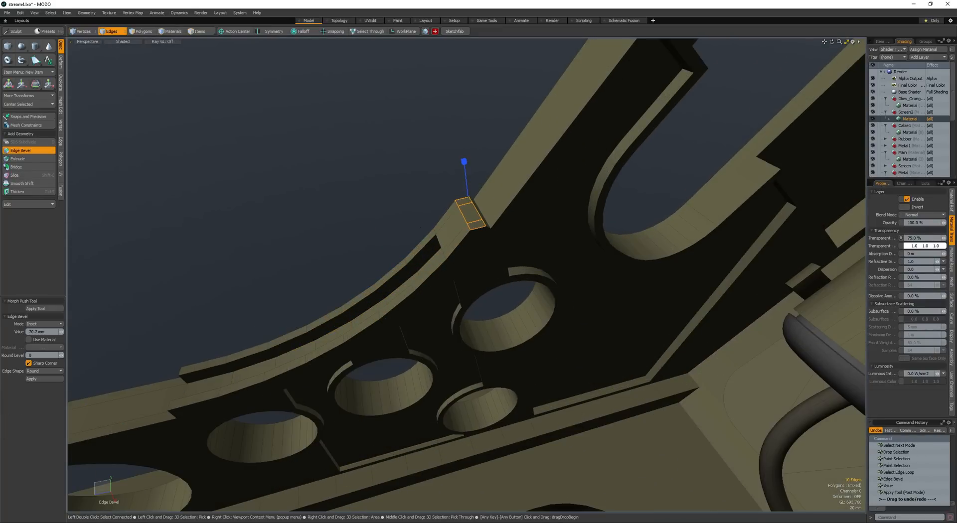
key("space")
key("space")
left_click(400, 226)
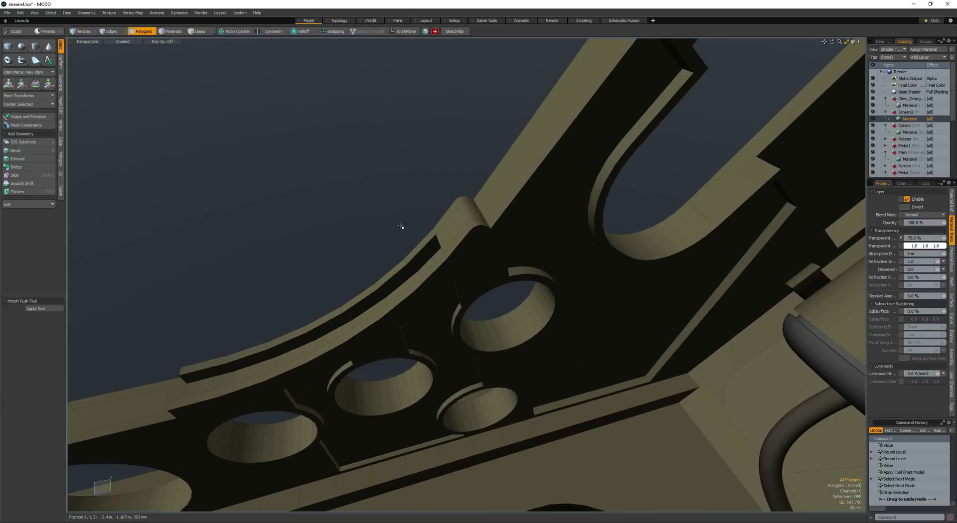
scroll(400, 228, "down", 8)
left_click_drag(384, 226, 519, 275, "alt")
scroll(397, 218, "down", 4)
scroll(425, 246, "down", 3)
left_click(366, 294)
left_click_drag(519, 274, 574, 280, "alt")
double_click(531, 360)
left_click_drag(531, 360, 474, 378, "alt")
- Round the corner edges of the housing block beneath the front cover with a 140 mm edge bevel at round level 2
key("space")
key("space")
key("Escape")
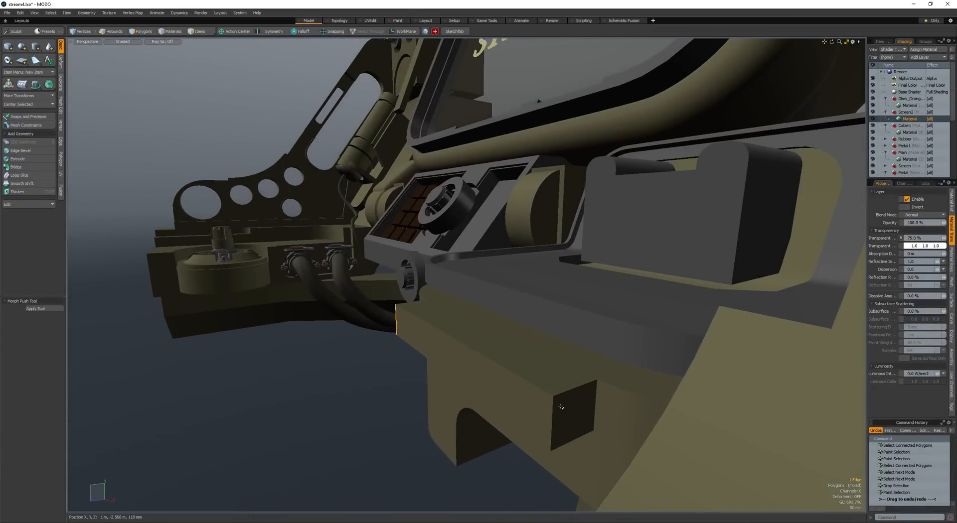
left_click(553, 408, "shift")
key("b")
left_click_drag(549, 402, 566, 402)
left_click_drag(566, 402, 477, 393, "ctrl+alt")
left_click(477, 393, "shift")
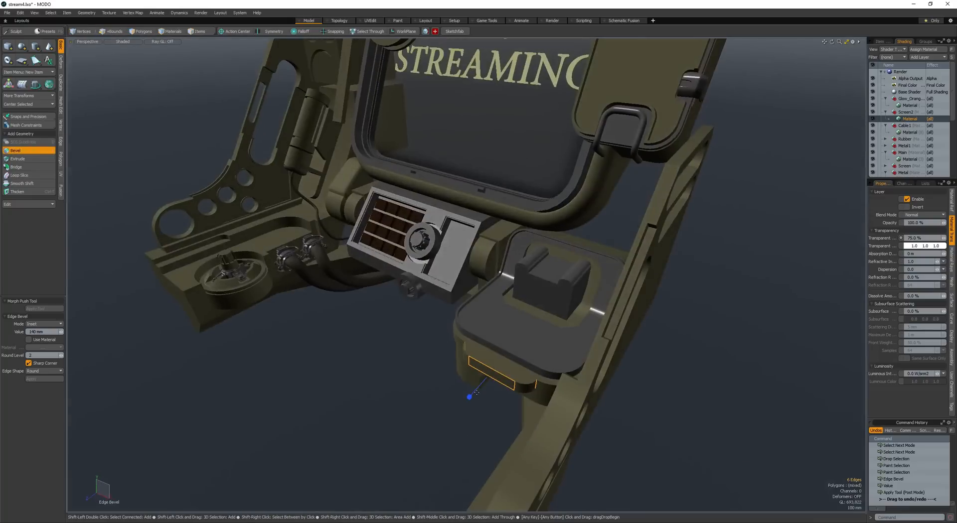
key("space")
key("space")
- Select the whole twin-roller block on the front cover and move it slightly across the cover
mouse_move(412, 363)
left_mouse_down("alt")
mouse_move(446, 339)
mouse_move(396, 389)
mouse_move(451, 278)
mouse_move(444, 282)
left_mouse_up("alt")
double_click(489, 293)
mouse_move(443, 282)
left_mouse_down("ctrl+alt")
mouse_move(486, 292)
mouse_move(458, 312)
mouse_move(389, 319)
left_mouse_up("ctrl+alt")
mouse_move(389, 319)
left_mouse_down("alt")
mouse_move(309, 325)
mouse_move(448, 344)
left_mouse_up("alt")
mouse_move(448, 344)
left_mouse_down("alt")
mouse_move(470, 349)
mouse_move(499, 319)
mouse_move(470, 325)
left_mouse_up("alt")
key("w")
left_click_drag(470, 325, 483, 308, "alt")
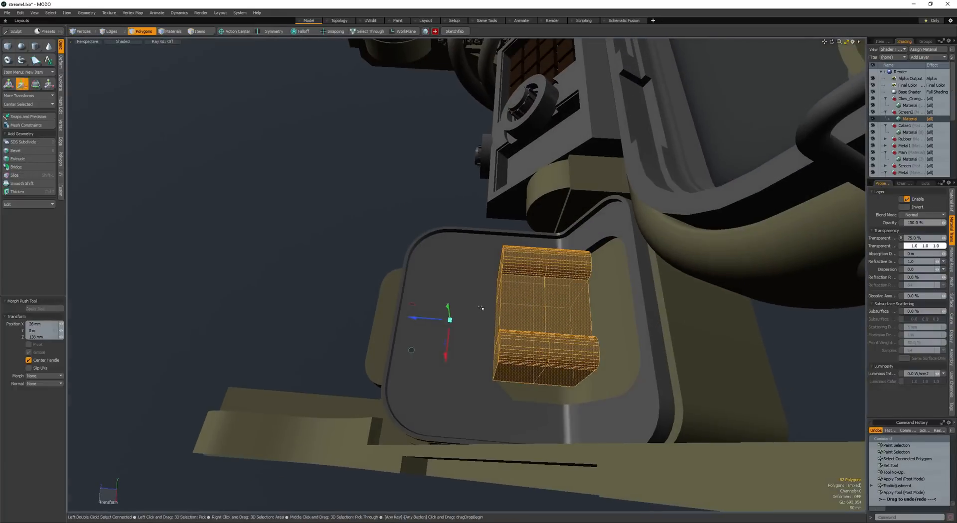
- Select the edge loop around the middle of the twin-roller block and bevel it into a wide central band
key("space")
key("space")
key("l")
key("b")
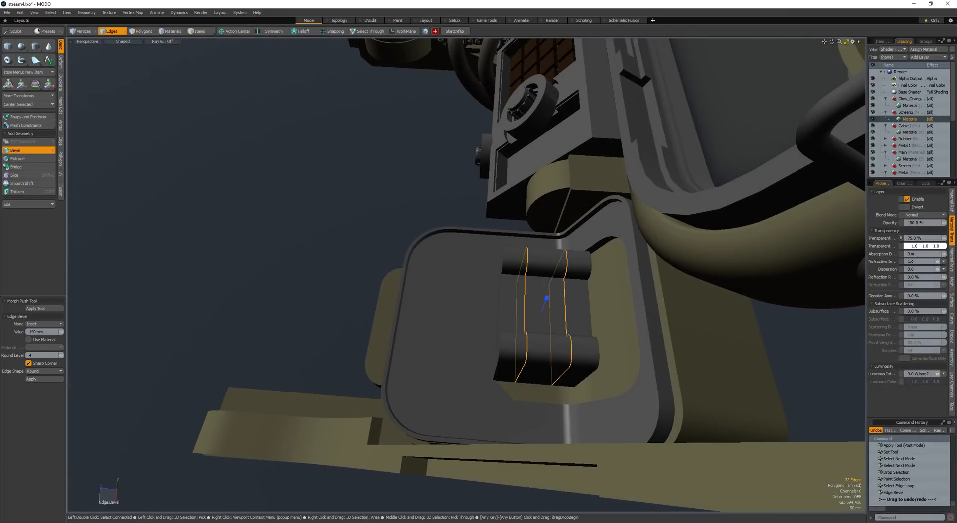
left_click_drag(473, 292, 506, 285)
key("space")
key("space")
scroll(501, 285, "up", 2)
left_click_drag(506, 285, 461, 295, "alt+shift")
key("space")
key("space")
key("alt+w")
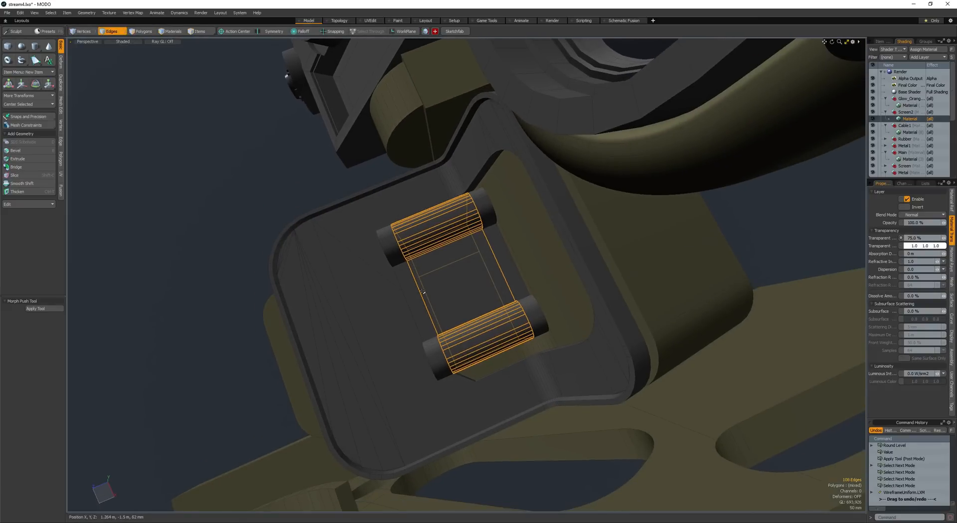
- Bevel the edge loop near one end of the twin-roller block into a narrow band of polygons
double_click(418, 291)
scroll(421, 285, "up", 2)
key("b")
left_click_drag(363, 281, 394, 280)
key("space")
- Select the narrow polygon loop around the twin-roller block and bevel it inward into a thin groove
key("space")
left_click_drag(385, 217, 389, 225)
key("l")
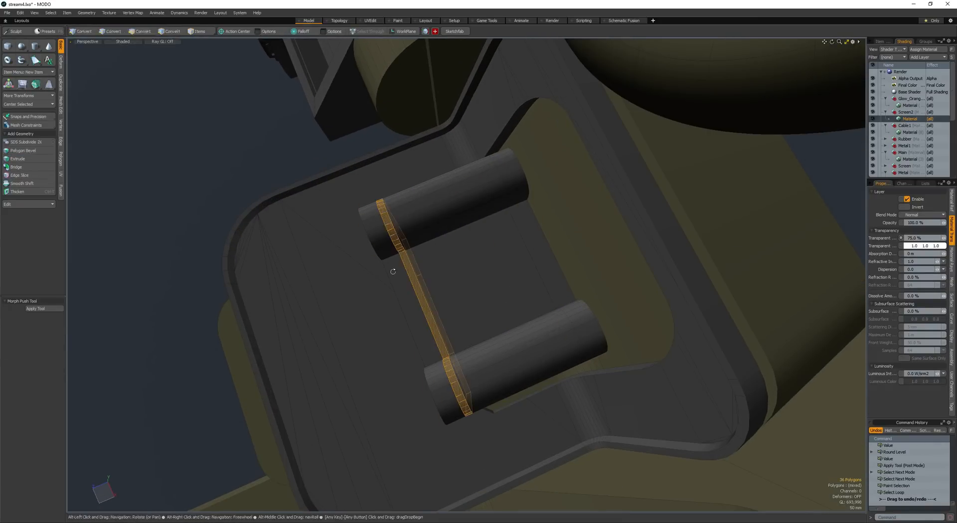
left_click_drag(393, 272, 460, 251, "alt")
key("b")
left_click(450, 279)
scroll(448, 283, "up", 2)
left_click_drag(447, 289, 463, 360, "alt")
key("space")
left_click(468, 317)
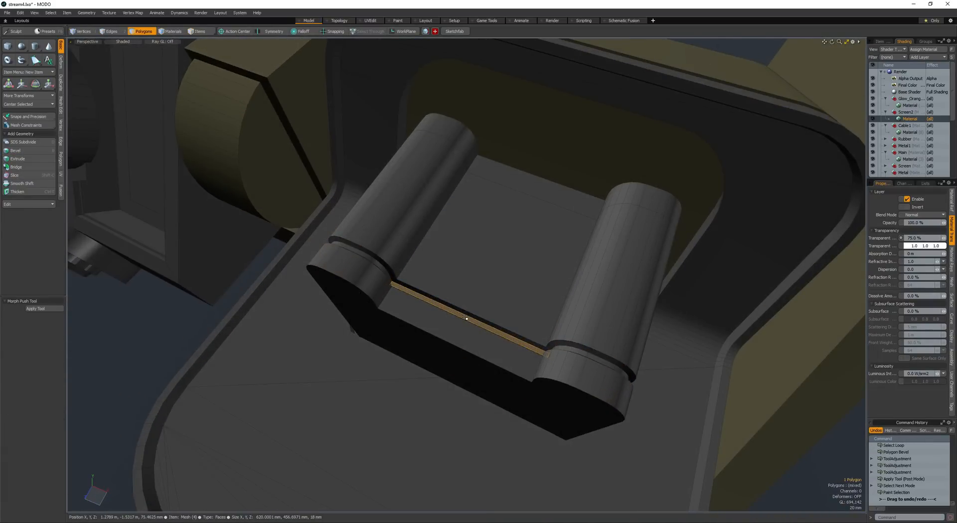
scroll(456, 323, "up", 2)
left_click_drag(459, 278, 412, 272, "alt")
scroll(515, 269, "down", 8)
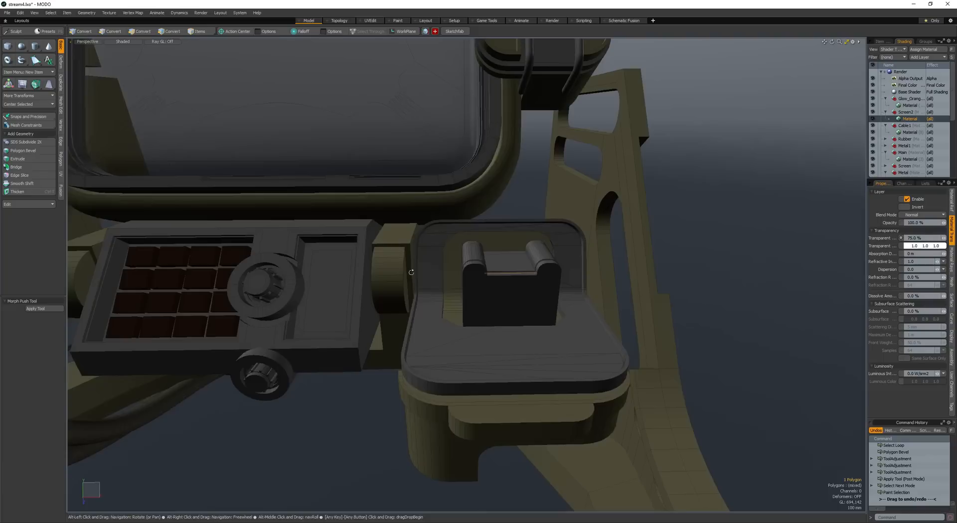
left_click(476, 279)
mouse_move(476, 279)
left_mouse_down("alt")
mouse_move(399, 249)
mouse_move(384, 255)
mouse_move(472, 295)
mouse_move(466, 282)
mouse_move(479, 299)
mouse_move(474, 270)
left_mouse_up("alt")
double_click(473, 295)
scroll(473, 295, "up", 2)
right_click_drag(473, 269, 567, 403, "ctrl")
key("shift+Up")
key("shift+Up")
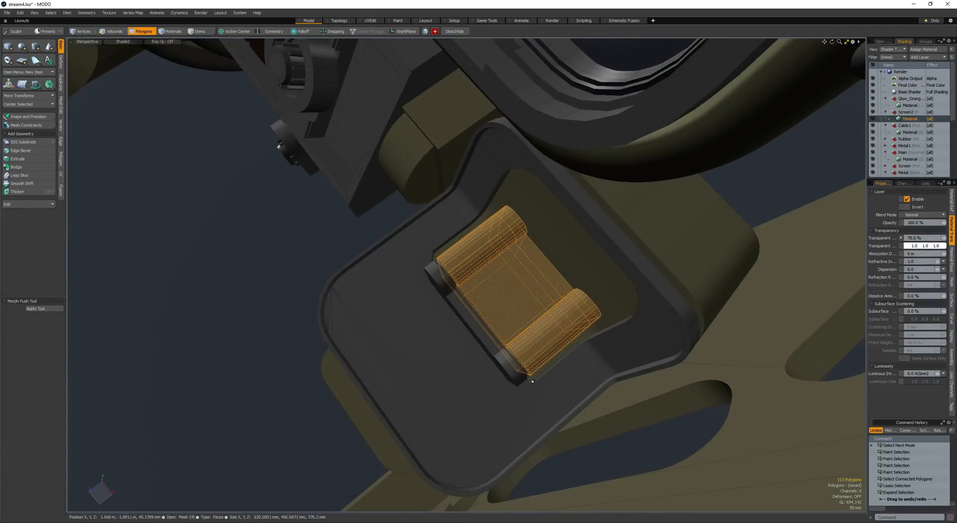
left_click_drag(532, 364, 526, 227, "alt")
left_click(579, 244)
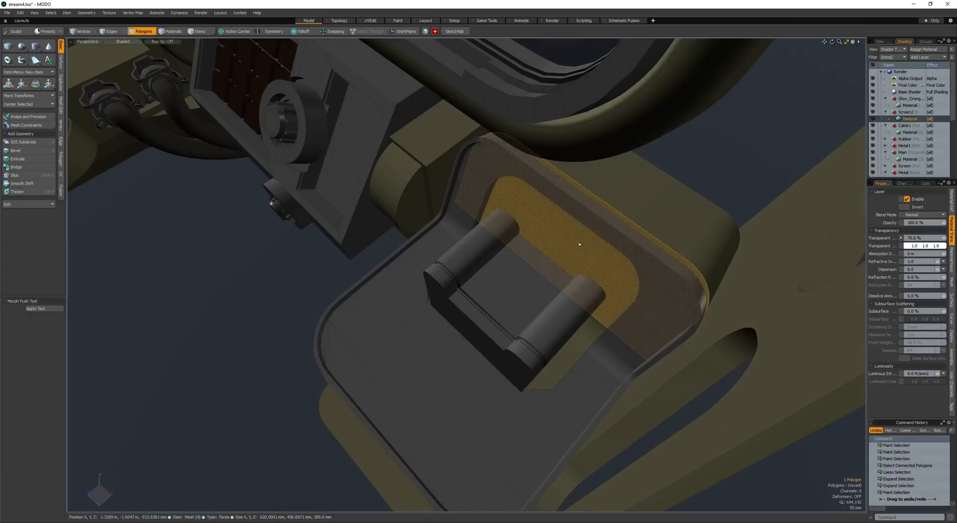
scroll(558, 250, "down", 3)
key("ctrl+z")
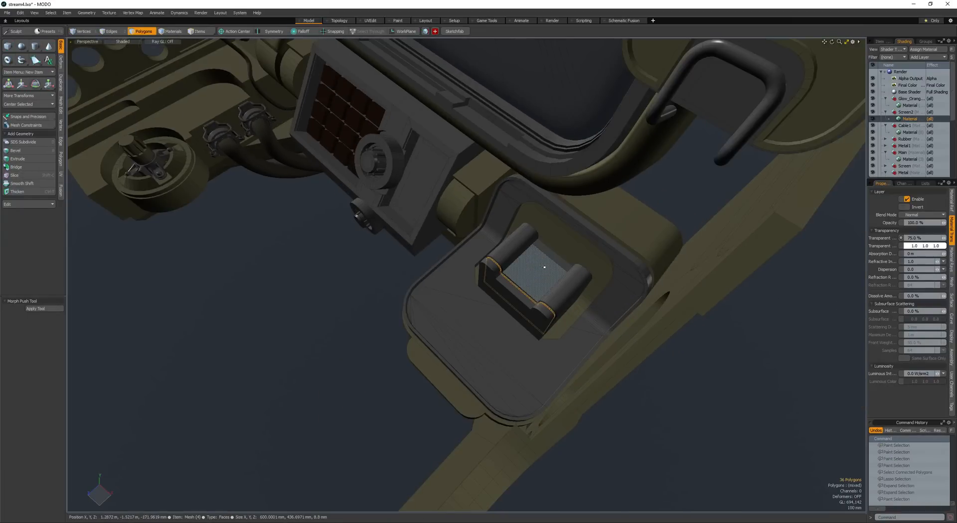
- Assign the olive body material to the twin-roller section behind the groove, keeping the end section dark
key("b")
key("space")
scroll(537, 271, "up", 3)
left_click_drag(538, 271, 355, 327, "alt")
key("bracketright")
left_click(566, 234)
scroll(538, 265, "down", 4)
scroll(464, 332, "down", 3)
- Make a separate plate from the flat face between the rollers and raise it 30 mm in Y
left_click(389, 304)
left_click_drag(412, 289, 482, 254, "alt")
scroll(503, 295, "up", 3)
scroll(486, 245, "up", 3)
left_click(494, 276)
key("w")
key("b")
key("r")
key("space")
key("w")
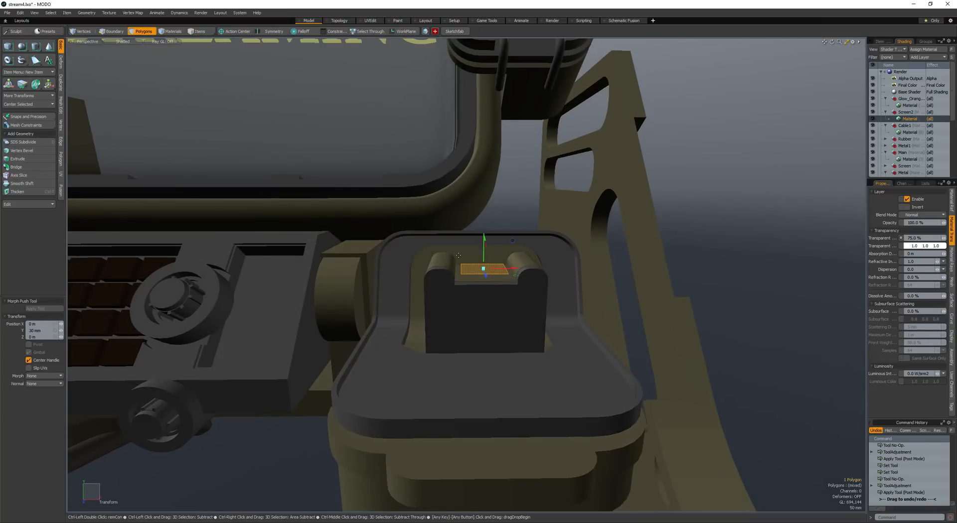
- Thicken the raised plate into a solid slab and adjust its position between the two rollers
key("ctrl+t")
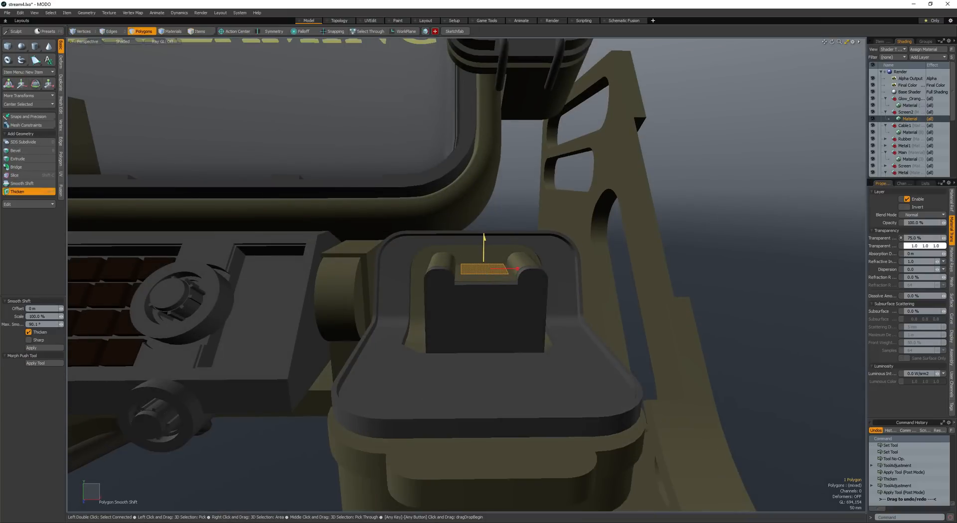
key("space")
left_click_drag(474, 253, 521, 247, "alt")
key("w")
key("space")
key("space")
key("space")
- Round the front corner edges of the slab between the rollers with an 80 mm edge bevel at round level 3
left_click(477, 279)
left_click_drag(478, 279, 514, 299, "alt")
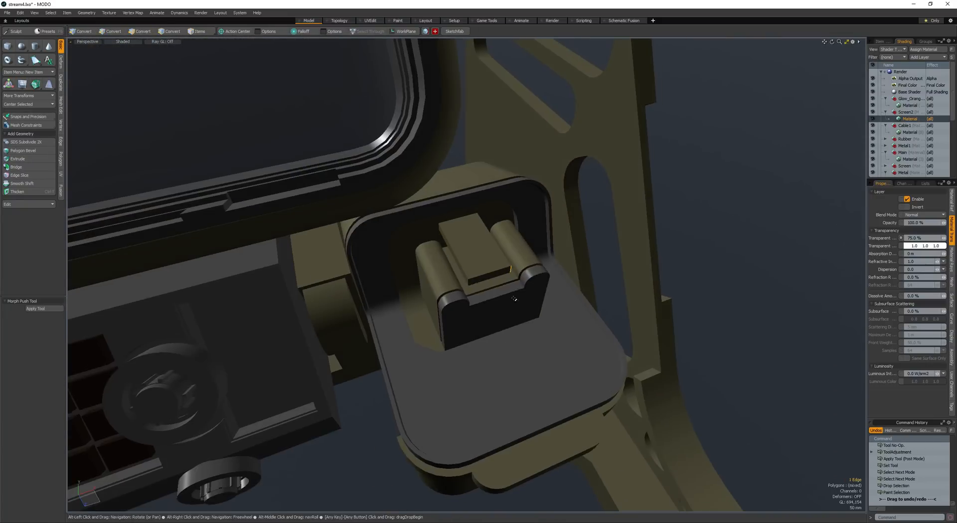
left_click(469, 283, "shift")
key("b")
scroll(384, 301, "up", 3)
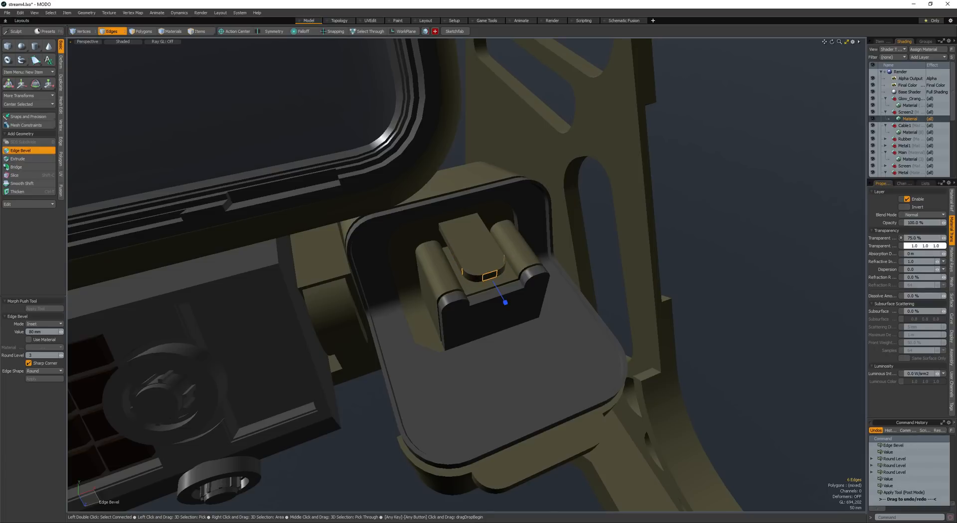
key("space")
- Save the scene with the finished roller block and its slab
left_click_drag(391, 297, 359, 309, "alt")
scroll(265, 322, "down", 5)
left_click(265, 323)
key("space")
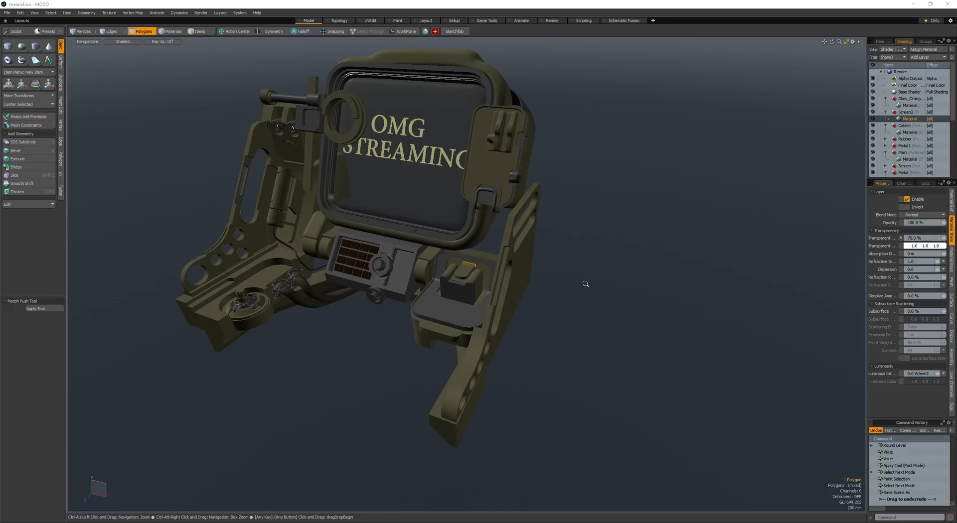
- Examine the whole streaming device, including the keypad housing and the hinge beside the front cover
mouse_move(586, 284)
left_mouse_down("ctrl+alt")
mouse_move(549, 284)
mouse_move(583, 301)
left_mouse_up("ctrl+alt")
left_click_drag(583, 300, 613, 305, "alt")
scroll(613, 305, "down", 2)
left_click_drag(500, 289, 512, 299, "alt")
scroll(512, 298, "up", 4)
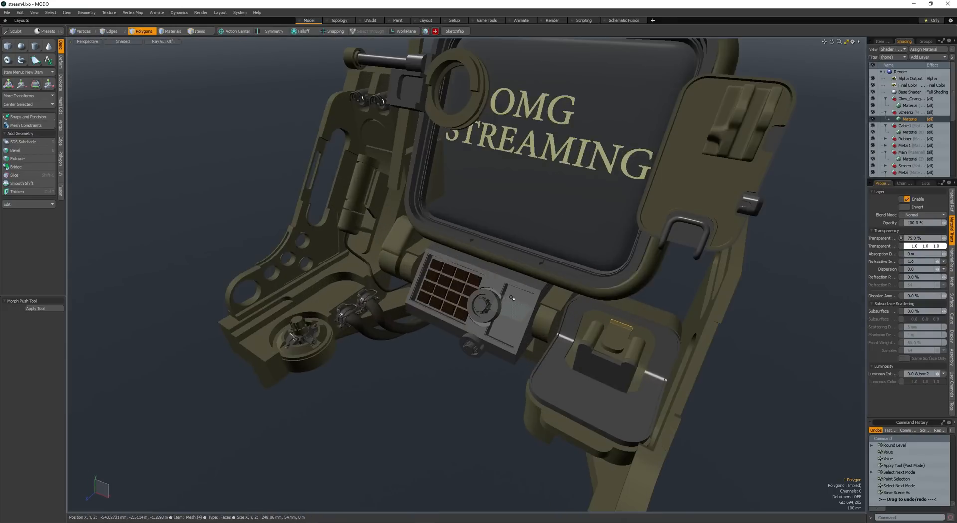
scroll(512, 298, "up", 5)
left_click(651, 309)
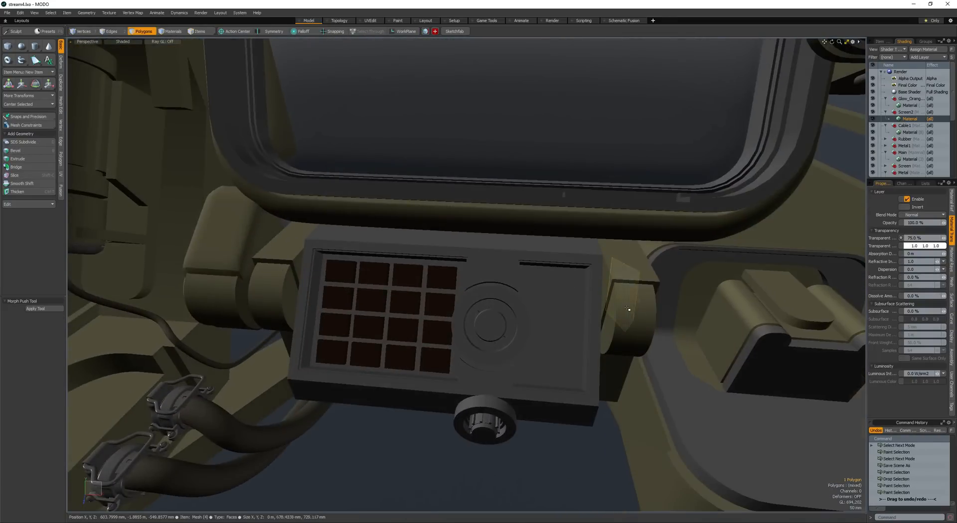
double_click(629, 309)
scroll(629, 309, "down", 7)
left_click_drag(629, 309, 543, 294, "alt")
scroll(538, 294, "down", 3)
left_click(496, 292)
scroll(598, 279, "up", 2)
left_click_drag(628, 284, 692, 299, "alt")
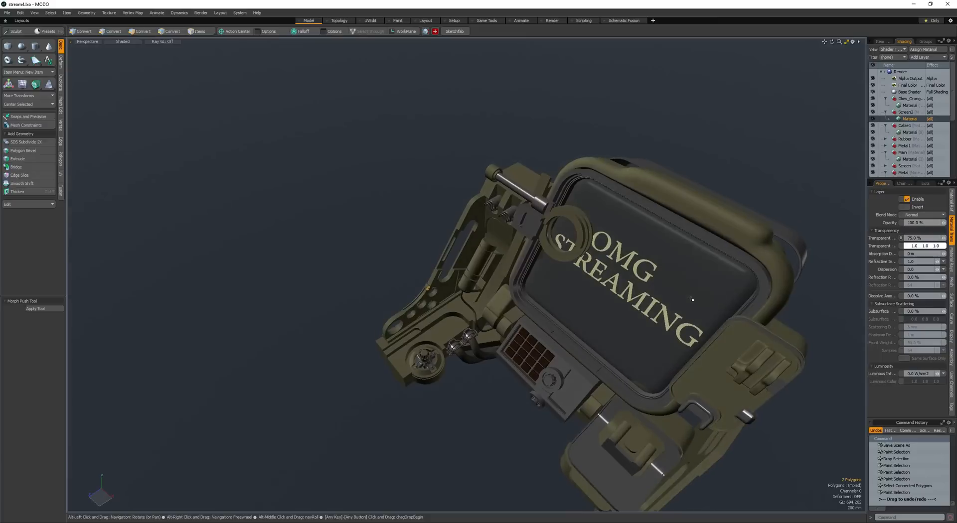
- Add a large cylinder at the upper edge of the screen housing and cut and paste it into its own mesh
left_click_drag(706, 218, 648, 179, "alt")
scroll(624, 183, "up", 2)
key("space")
left_click(624, 184)
key("space")
key("alt+c")
left_click_drag(648, 180, 556, 171, "alt")
scroll(513, 190, "down", 3)
key("space")
double_click(512, 189)
key("ctrl+x")
key("ctrl+v")
- Round the front rim of the cylinder with a 160 mm edge bevel at round level 4
left_click(533, 168)
key("alt+2")
key("b")
scroll(543, 170, "up", 4, "shift")
left_click_drag(555, 172, 480, 178, "alt")
left_click(503, 177, "shift")
scroll(504, 174, "up", 1, "shift")
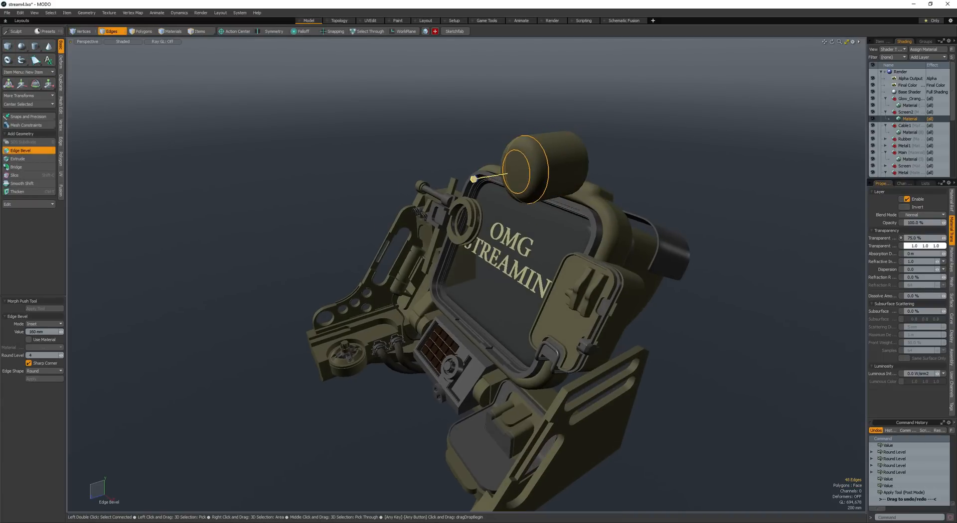
key("space")
key("space")
- Select the cylinder's round front face and inset it with a polygon bevel
left_click(523, 169)
key("shift+a")
key("b")
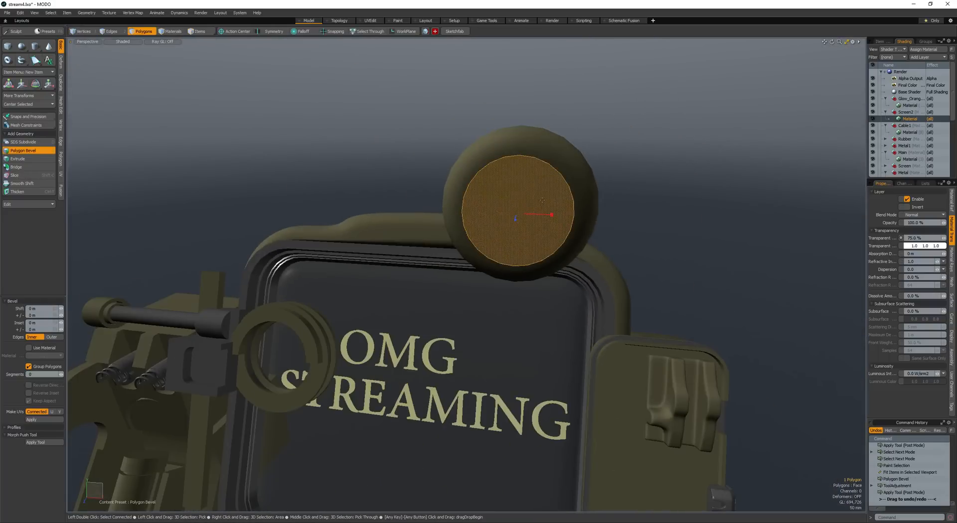
left_click_drag(547, 218, 513, 234)
key("q")
- Cut the cylinder's round front face with two parallel horizontal edge slices
left_click_drag(453, 222, 476, 207, "alt")
key("c")
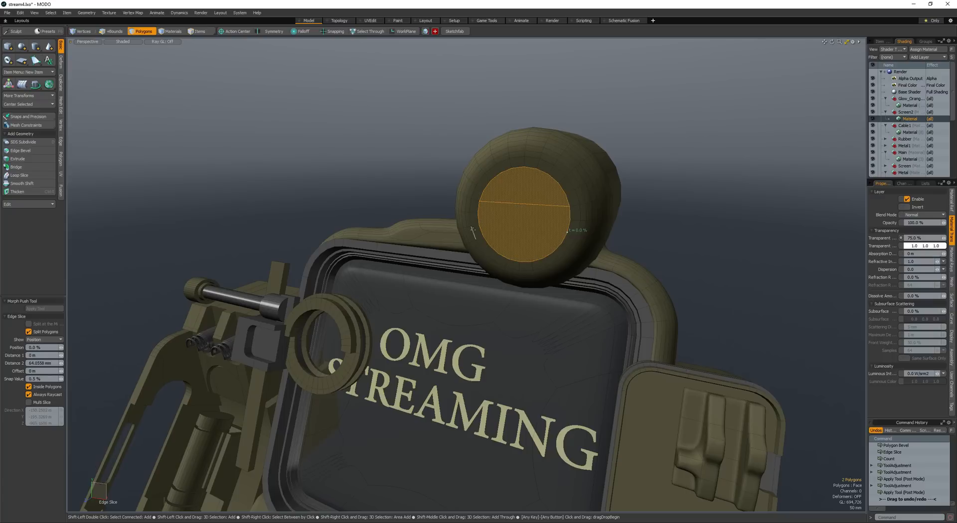
key("space")
- Select the outer ring and middle strip of the cylinder's front and bevel them inward, leaving two half-moon faces
left_click(521, 243)
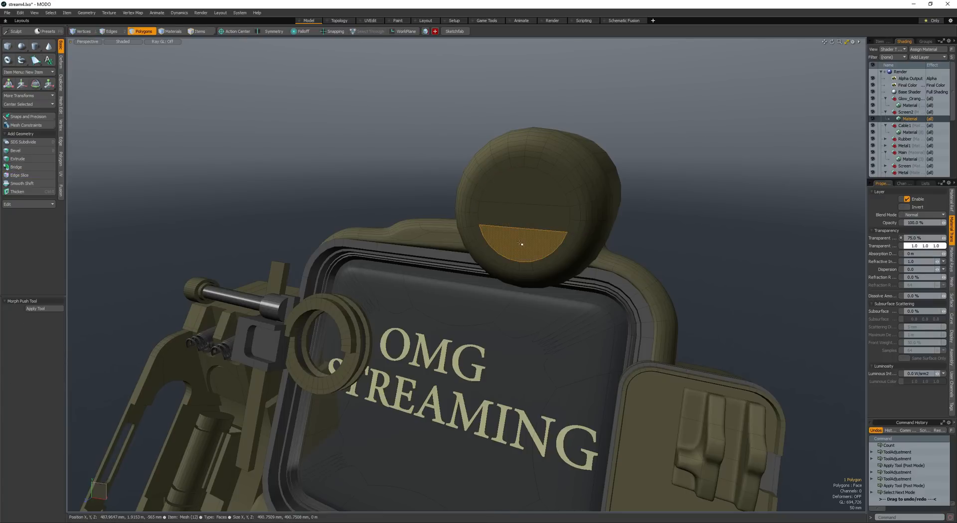
left_click(575, 218)
key("l")
left_click(557, 224, "shift")
key("l")
left_click_drag(575, 213, 554, 228)
left_click(552, 225, "shift")
key("b")
left_click(510, 220)
key("space")
- Select all connected polygons of the cylinder and convert them to Catmull-Clark subdivision surfaces
left_click(542, 237)
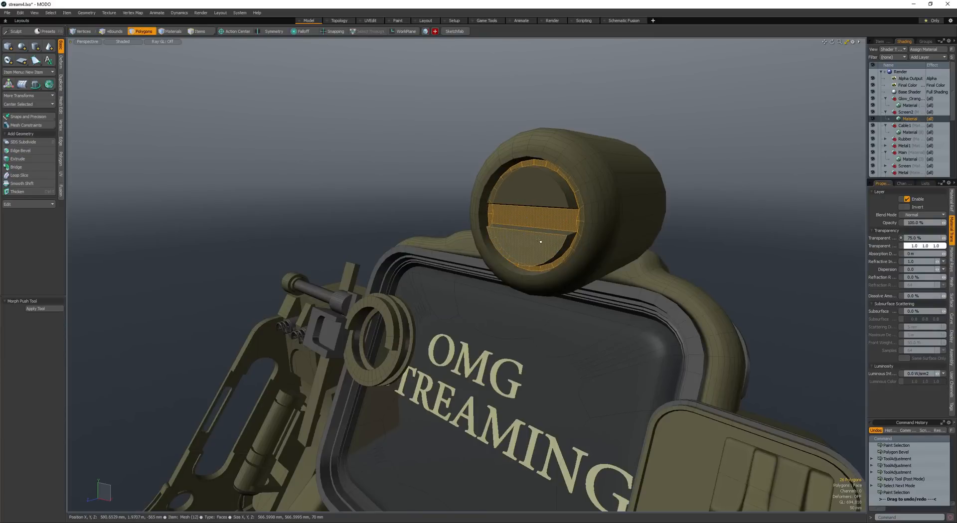
double_click(540, 241)
key("space")
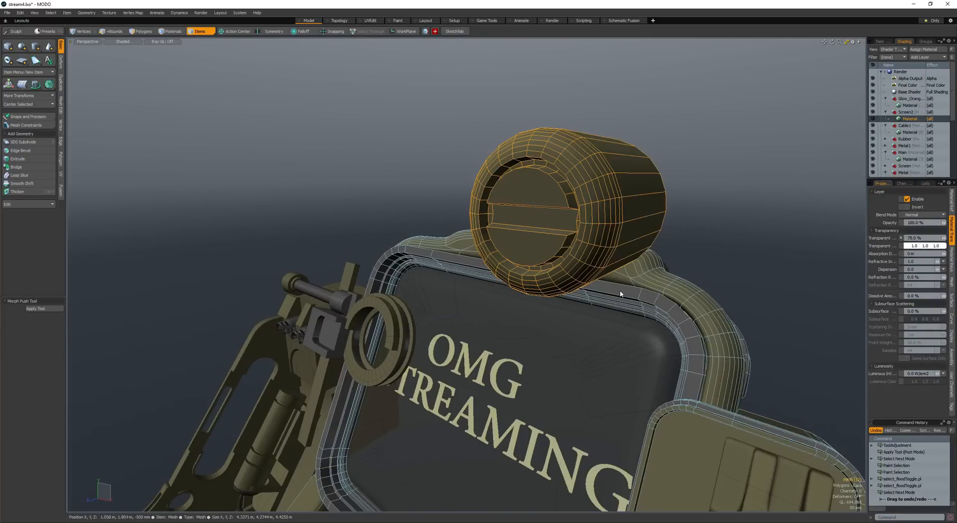
left_click(622, 293, "shift")
key("space")
key("shift+m")
left_click(621, 293)
mouse_move(616, 291)
left_mouse_down("alt")
mouse_move(532, 244)
mouse_move(560, 217)
left_mouse_up("alt")
key("space")
left_click(545, 241)
key("space")
left_click(559, 229)
double_click(545, 238)
key("shift+Tab")
- Select the two half-moon faces in the cylinder's front and adjust the smoothed shape around them
left_click(546, 239)
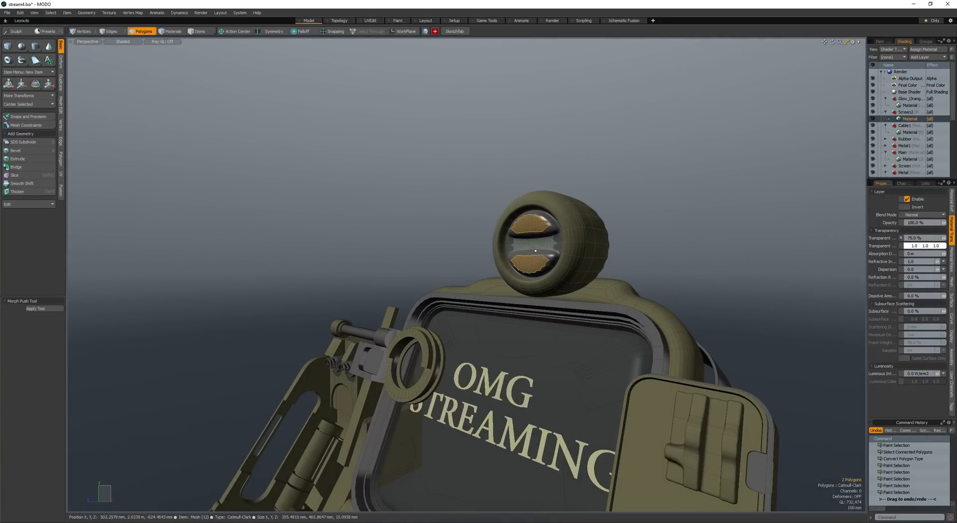
key("shift+w")
scroll(535, 251, "up", 5)
left_click_drag(535, 244, 538, 264, "alt")
mouse_move(538, 263)
left_mouse_down()
mouse_move(555, 206)
mouse_move(515, 252)
mouse_move(552, 265)
mouse_move(516, 270)
left_mouse_up()
left_click(549, 216, "shift")
key("shift+w")
left_click(549, 217)
scroll(549, 217, "down", 5)
scroll(520, 248, "down", 8)
scroll(519, 247, "up", 5)
key("alt+w")
- Select the whole smoothed cylinder, scale it down and move it onto the upper edge of the screen housing
double_click(538, 244)
scroll(531, 244, "down", 3)
key("w")
key("shift+a")
scroll(532, 272, "down", 5)
key("r")
key("w")
left_click_drag(530, 267, 567, 274, "alt")
- Scale the cylinder to 82.5 % and seat it near the upper corner of the screen housing
key("e")
key("w")
key("r")
left_click_drag(488, 245, 482, 246)
scroll(498, 241, "up", 4)
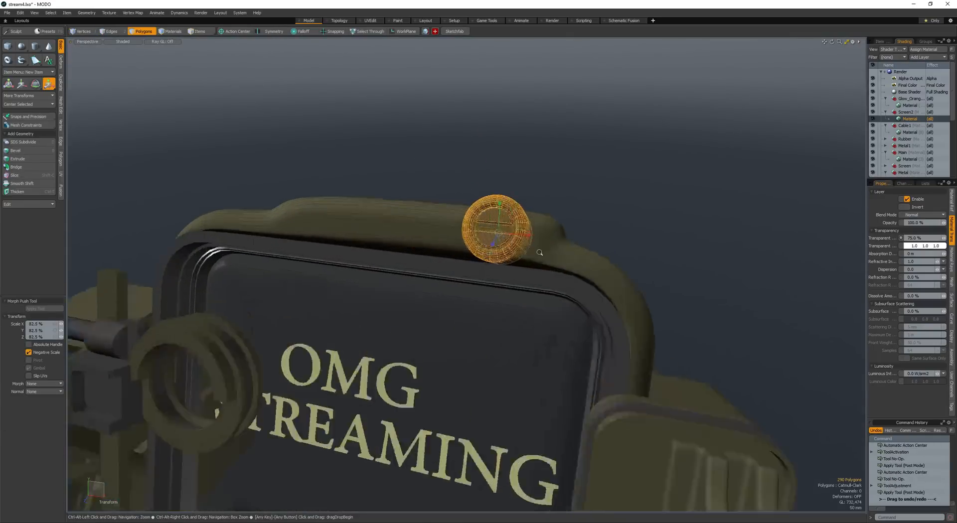
left_click_drag(541, 252, 510, 297, "alt")
key("w")
key("q")
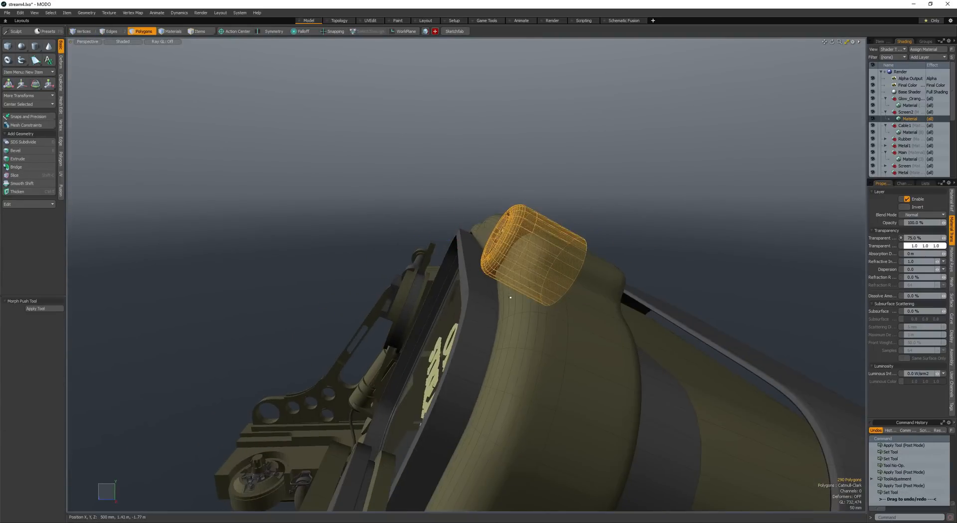
- Move and rotate the smoothed cylinder so it follows the slope of the screen housing's upper edge
left_click_drag(584, 173, 542, 244, "alt")
key("w")
key("alt+a")
key("q")
key("bracketright")
key("e")
key("alt+a")
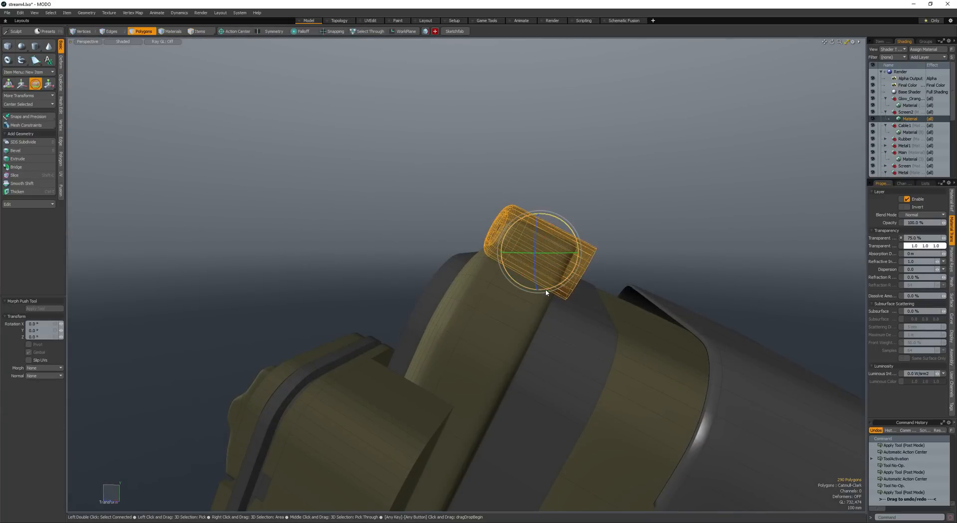
- Adjust the ring of vertices near the cylinder's front end and scale the cylinder to fit the housing rim
key("space")
key("space")
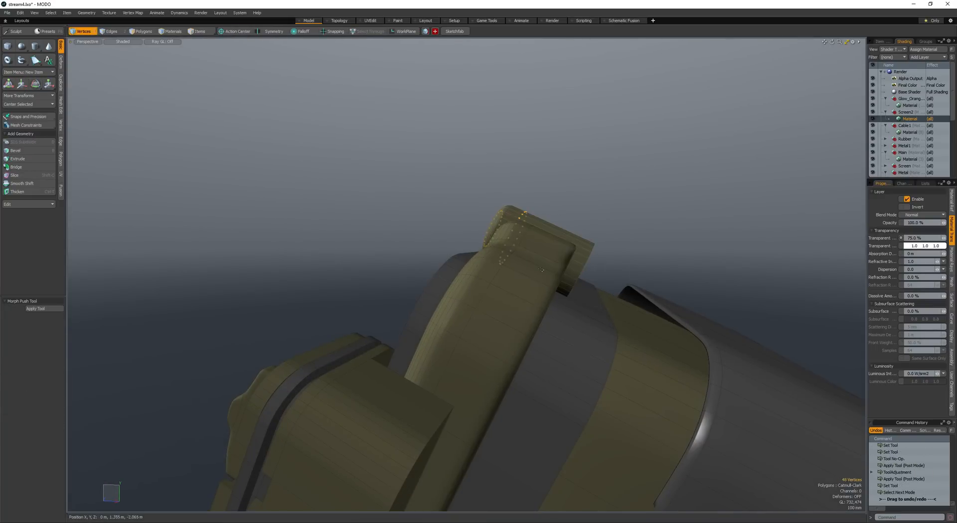
left_click_drag(558, 284, 546, 247, "alt")
scroll(600, 272, "down", 3)
key("space")
key("space")
scroll(548, 255, "up", 3)
scroll(548, 255, "up", 2)
key("r")
key("alt+a")
key("alt+a")
scroll(549, 255, "down", 2)
key("space")
- Select the two half-moon faces in the cylinder's front and inset them with a polygon bevel
left_click(530, 255)
left_click(549, 247)
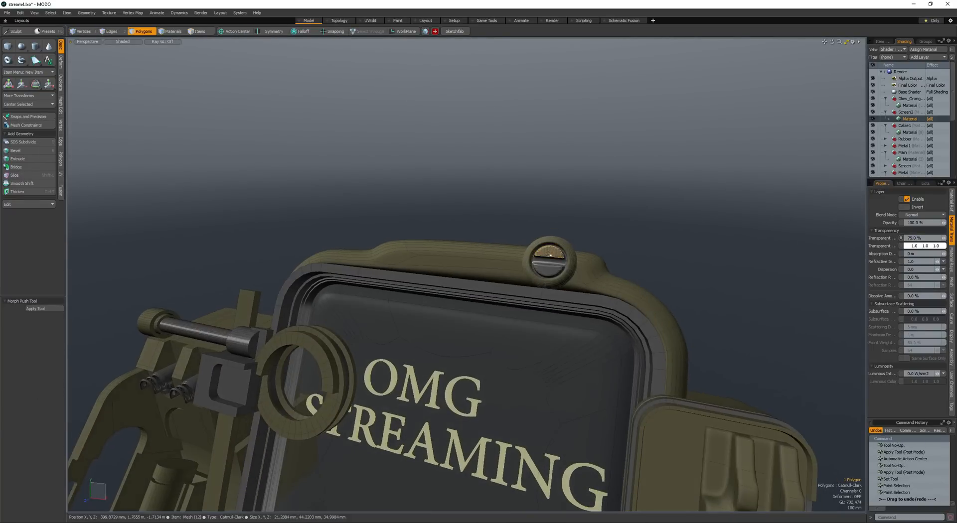
left_click(549, 265, "shift")
scroll(549, 262, "up", 4)
key("b")
left_click(549, 267)
left_click(549, 268, "shift")
key("space")
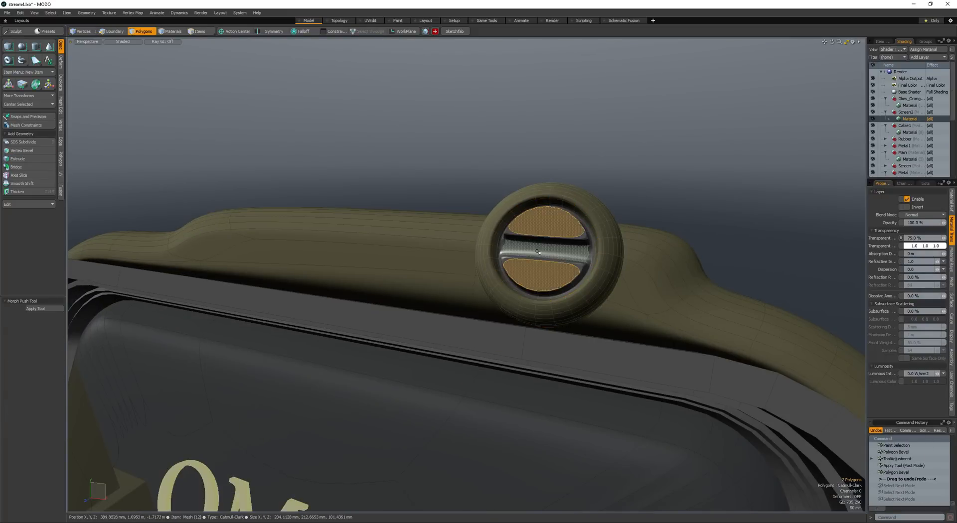
key("b")
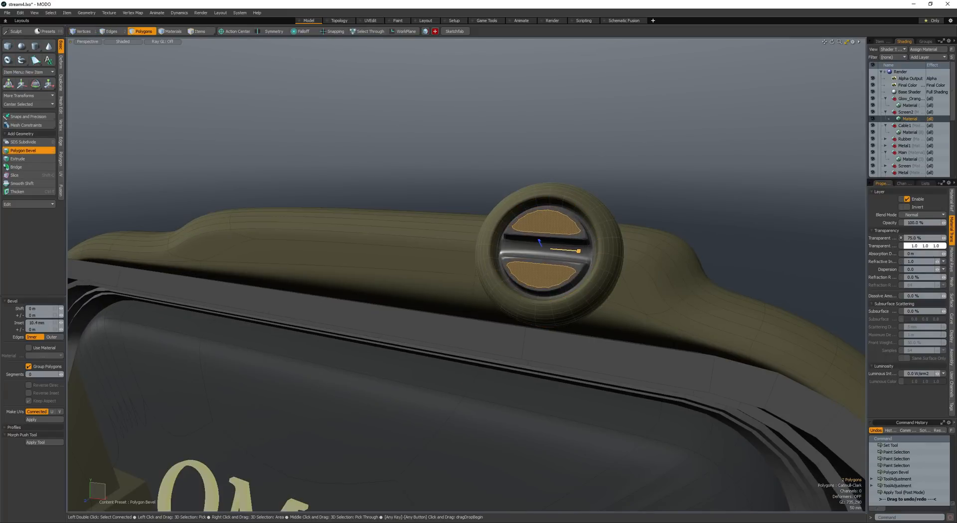
key("space")
- Select all connected polygons of the cylinder and duplicate them by copy and paste
left_click(568, 253)
scroll(570, 251, "down", 3)
double_click(571, 252)
scroll(571, 252, "down", 2)
key("ctrl+c")
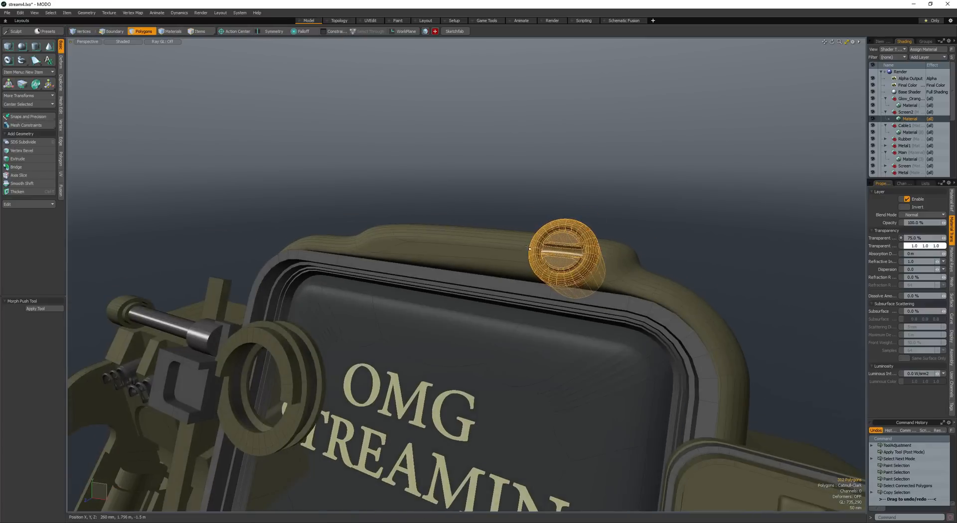
key("ctrl+v")
- Move one cylinder along the screen housing's upper edge to form a spaced pair
key("w")
scroll(536, 250, "down", 3)
key("space")
key("w")
key("alt+a")
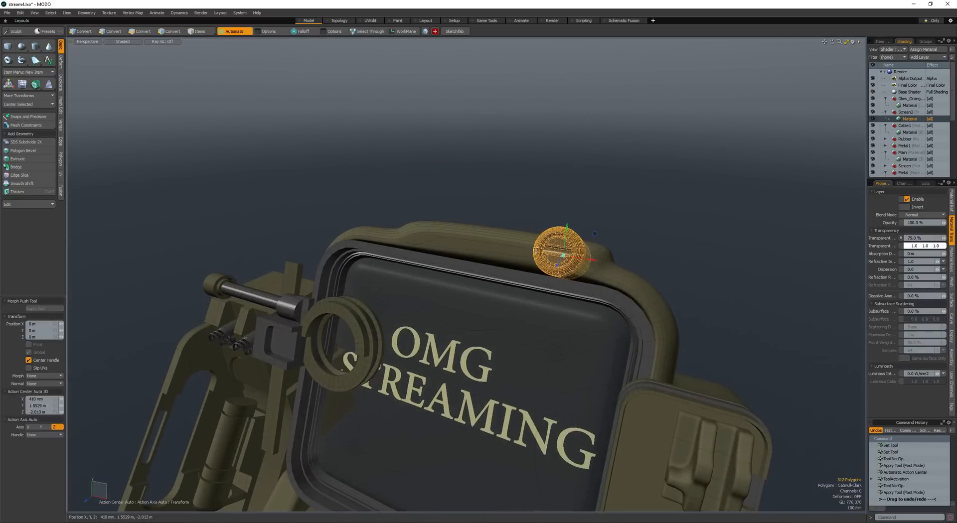
key("w")
scroll(555, 255, "down", 3)
left_click_drag(536, 249, 499, 242, "alt")
key("w")
left_click_drag(499, 242, 467, 241, "alt")
key("q")
left_click(471, 200)
- Open a render preview of the whole device, examine it from several angles and close the preview
mouse_move(471, 200)
left_mouse_down("alt")
mouse_move(508, 201)
mouse_move(519, 214)
mouse_move(368, 209)
mouse_move(391, 170)
mouse_move(455, 203)
mouse_move(509, 196)
mouse_move(453, 196)
mouse_move(431, 207)
mouse_move(481, 202)
left_mouse_up("alt")
left_click_drag(347, 240, 428, 243, "ctrl+alt")
left_click_drag(403, 248, 320, 256, "ctrl+alt")
left_click_drag(319, 257, 319, 294, "alt")
left_click_drag(319, 295, 492, 280, "ctrl+alt")
key("F9")
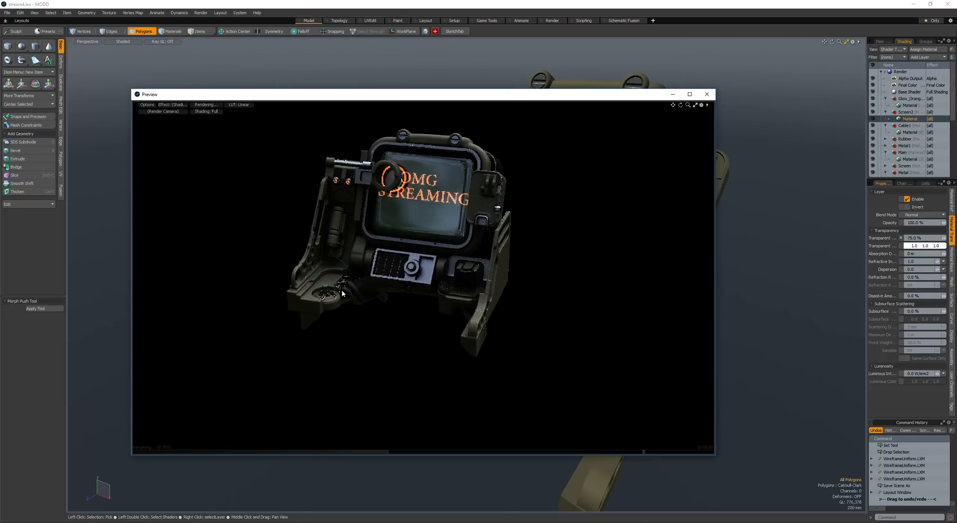
left_click_drag(342, 293, 439, 259, "alt")
scroll(449, 240, "down", 2)
left_click_drag(464, 214, 519, 189, "alt")
left_click_drag(518, 190, 532, 213, "alt+shift")
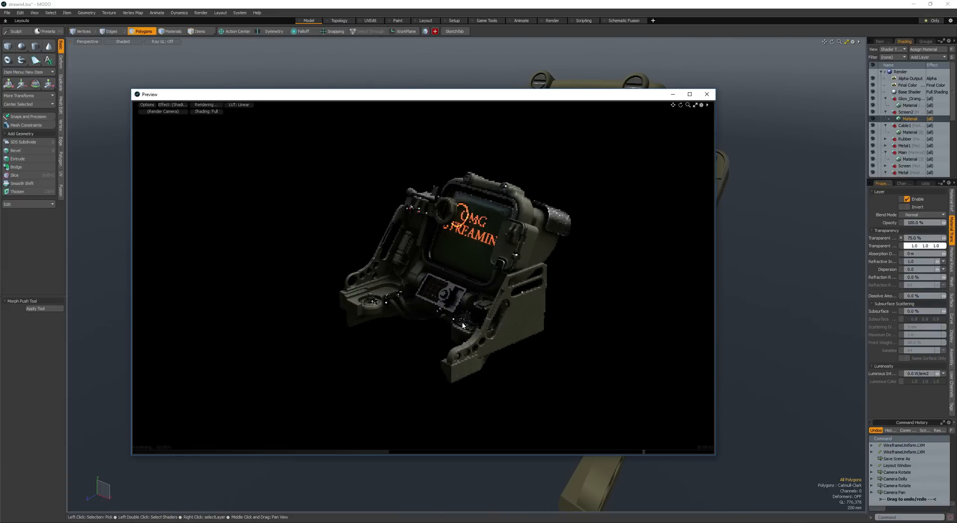
left_click_drag(383, 327, 408, 299, "alt")
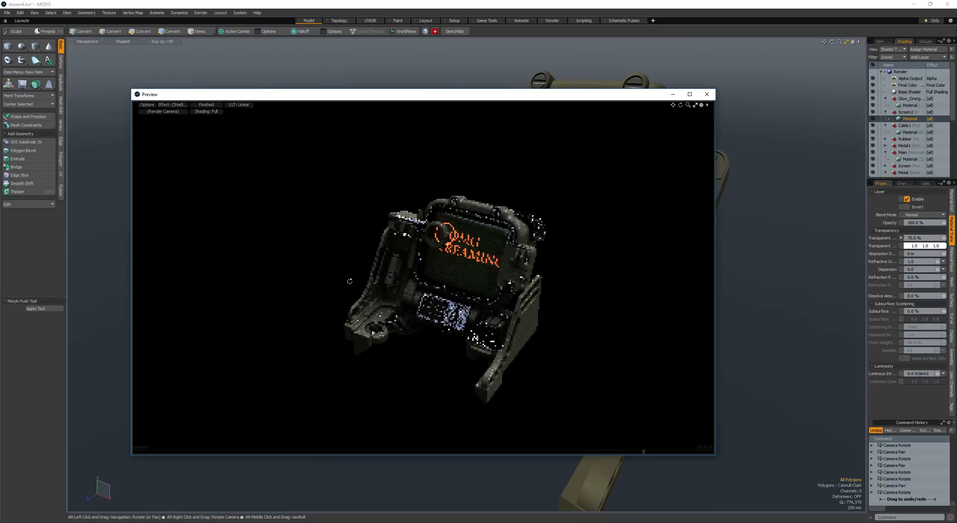
left_click_drag(349, 281, 378, 269, "alt")
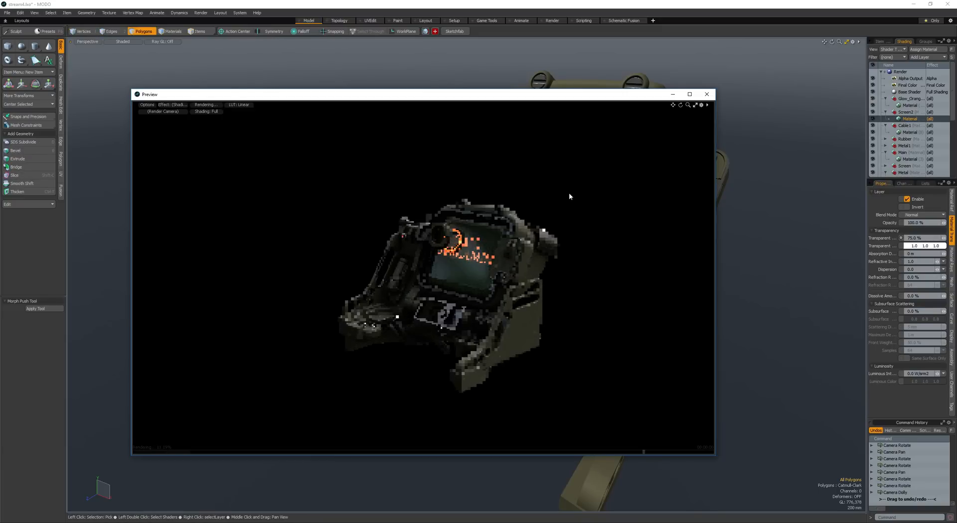
left_click(707, 95)
- Select the side frame beside the screen and add a cube primitive for a new block
scroll(523, 244, "up", 3)
left_click_drag(529, 245, 512, 304, "alt")
key("space")
left_click(467, 196)
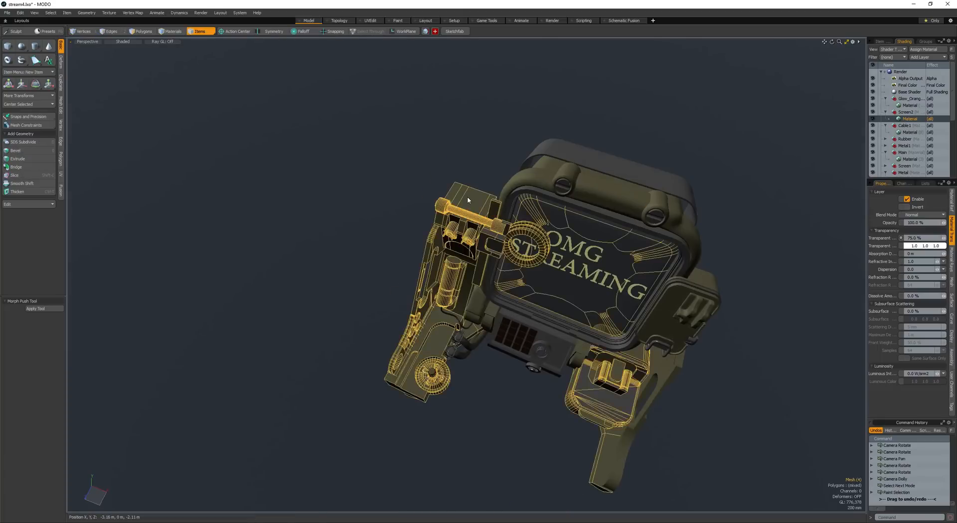
key("space")
double_click(468, 197)
scroll(467, 196, "up", 4)
mouse_move(468, 196)
left_mouse_down("alt")
mouse_move(550, 200)
mouse_move(363, 226)
mouse_move(391, 252)
left_mouse_up("alt")
left_click(383, 239)
left_click(7, 46)
mouse_move(391, 251)
left_mouse_down("alt")
mouse_move(381, 279)
mouse_move(362, 294)
left_mouse_up("alt")
key("space")
double_click(357, 242)
key("space")
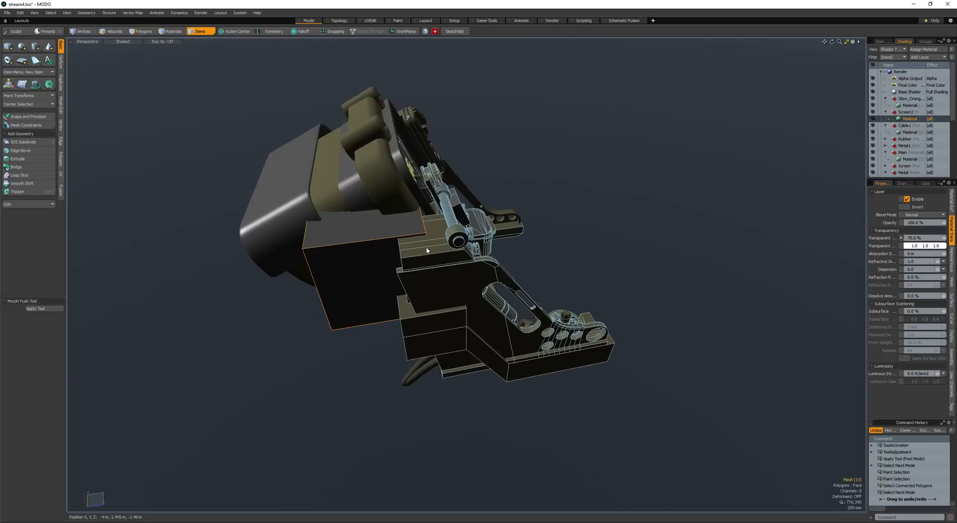
- Pick the mesh items of the side frame and the new cube, and select all the cube's polygons
left_click(436, 249)
key("space")
key("space")
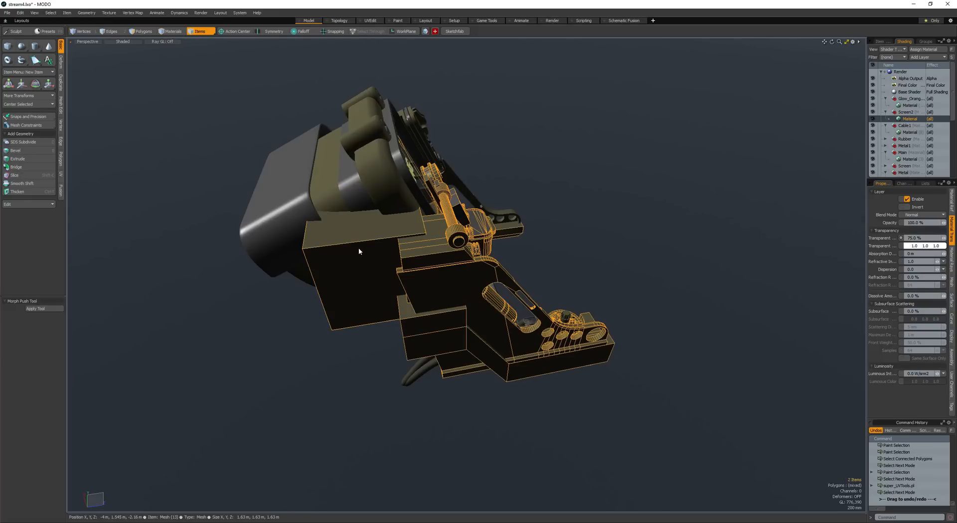
left_click(358, 247)
key("space")
double_click(358, 248)
left_click(357, 247)
left_click(357, 249)
mouse_move(360, 255)
left_mouse_down("alt")
mouse_move(386, 245)
mouse_move(360, 313)
mouse_move(374, 258)
left_mouse_up("alt")
double_click(387, 246)
- Scale the cube down to a flat block and seat it on top of the side frame behind the cross rod
key("w")
key("r")
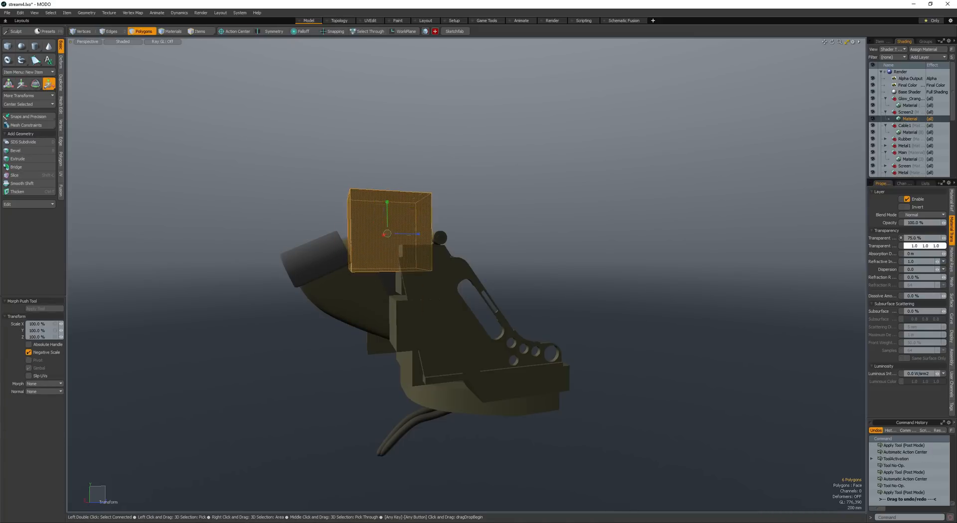
left_click_drag(399, 209, 426, 217)
key("r")
key("w")
key("r")
key("w")
key("shift+a")
key("space")
key("space")
scroll(396, 234, "down", 5)
key("space")
key("space")
scroll(420, 214, "up", 4)
key("w")
mouse_move(425, 217)
left_mouse_down("alt")
mouse_move(409, 228)
mouse_move(422, 226)
left_mouse_up("alt")
scroll(424, 211, "down", 4)
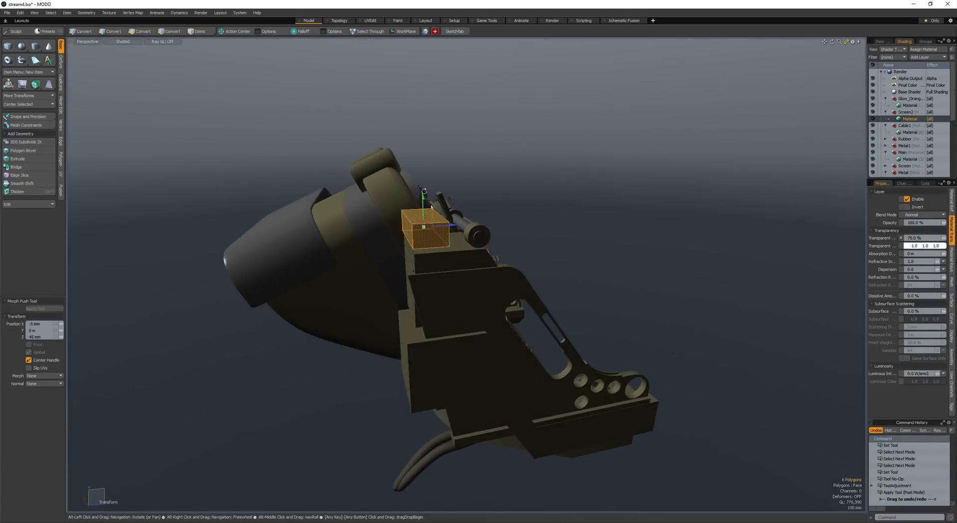
- Extend the block's rear face with a polygon bevel and move it backward and down into a sloping arm
key("space")
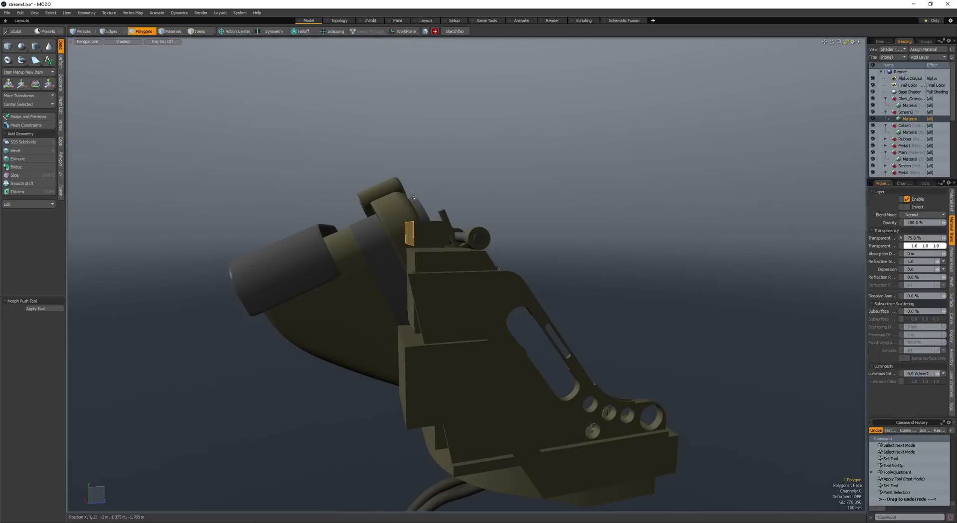
key("w")
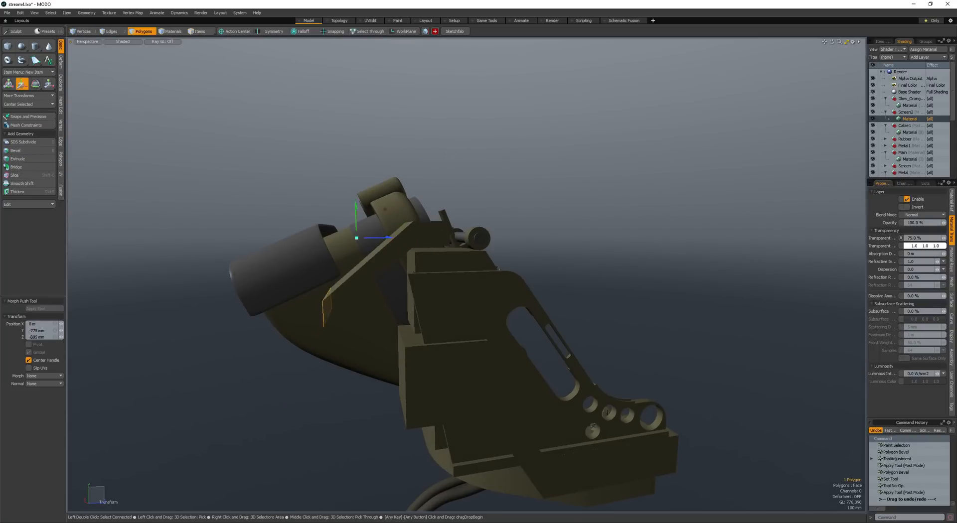
left_click_drag(311, 247, 303, 241)
left_click_drag(457, 148, 521, 117, "alt+shift")
key("space")
key("w")
left_click_drag(488, 151, 478, 142)
left_click_drag(478, 142, 510, 208, "alt")
- Divide the top of the block and sloping arm lengthwise into a centre strip and two side strips
scroll(500, 211, "down", 2)
key("space")
key("space")
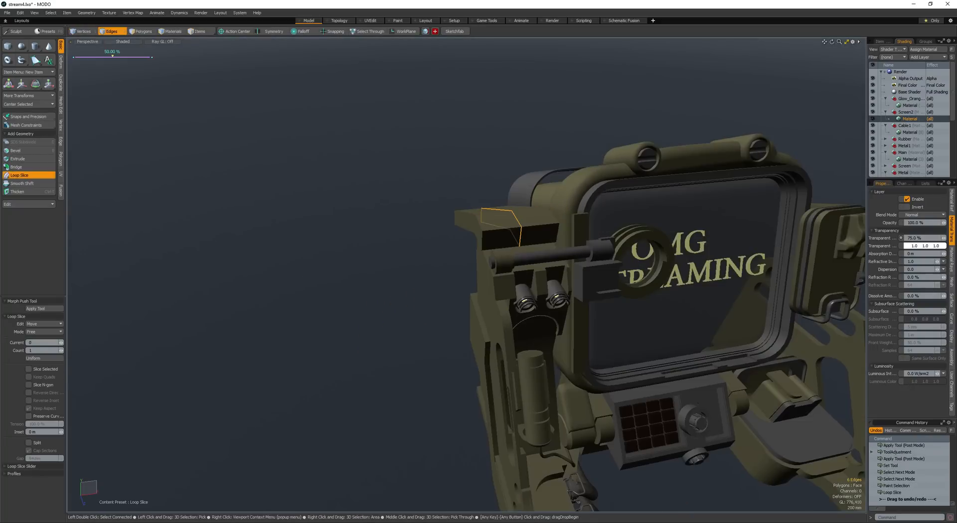
scroll(485, 208, "down", 3)
left_click_drag(478, 212, 542, 225, "alt")
scroll(485, 208, "up", 5)
key("space")
key("b")
key("space")
- Bevel the outer top strips upward to form two raised rails with a channel between them
scroll(475, 207, "down", 3)
left_click_drag(541, 225, 510, 197, "alt")
key("b")
left_click(510, 197)
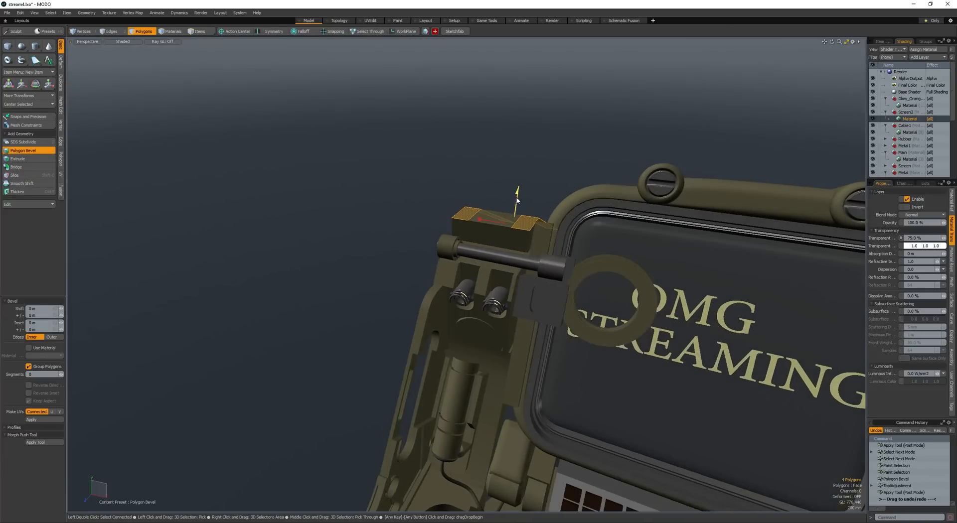
scroll(519, 197, "down", 3)
key("space")
key("space")
key("space")
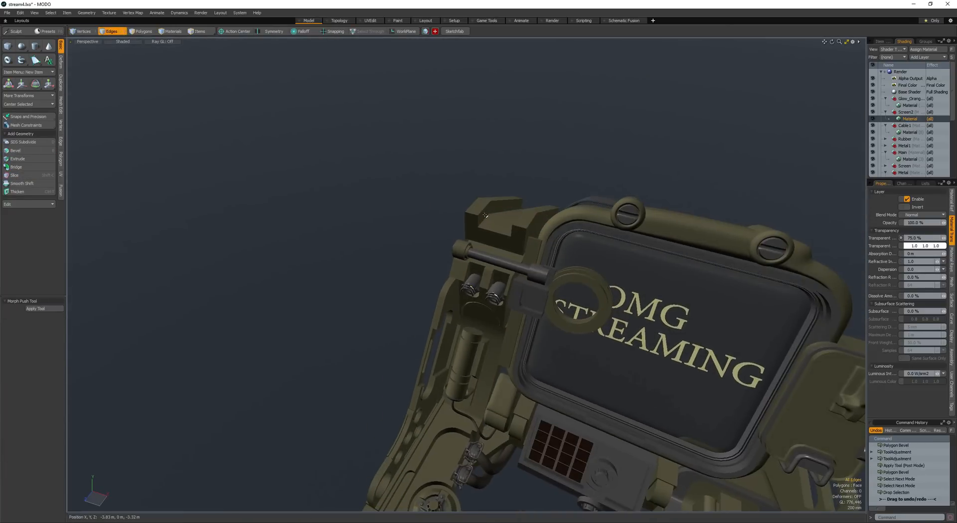
- Select the channel's inner bottom edges and round them with a 134 mm edge bevel at round level 2
left_click(517, 205)
left_click_drag(517, 206, 562, 227, "alt")
key("F4")
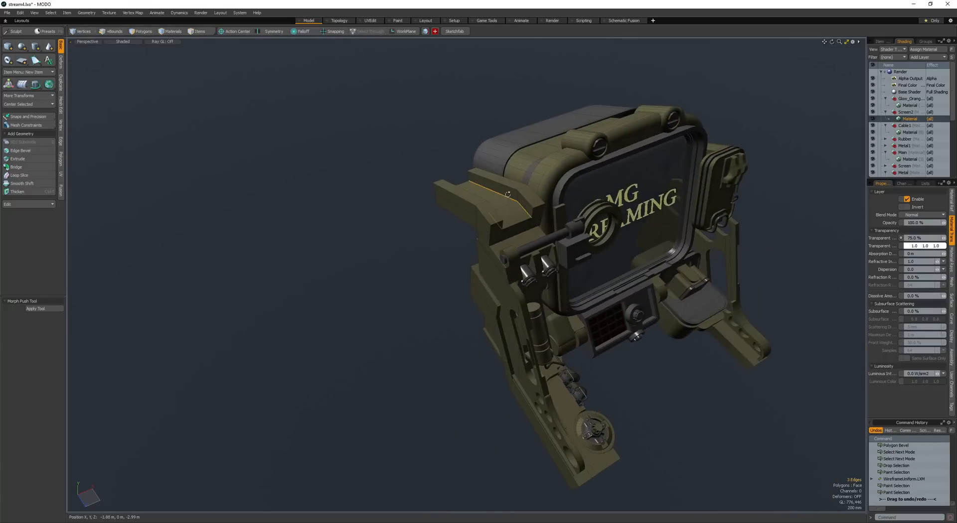
left_click_drag(507, 194, 515, 212, "alt")
scroll(479, 210, "up", 3)
key("b")
left_click_drag(516, 212, 540, 215)
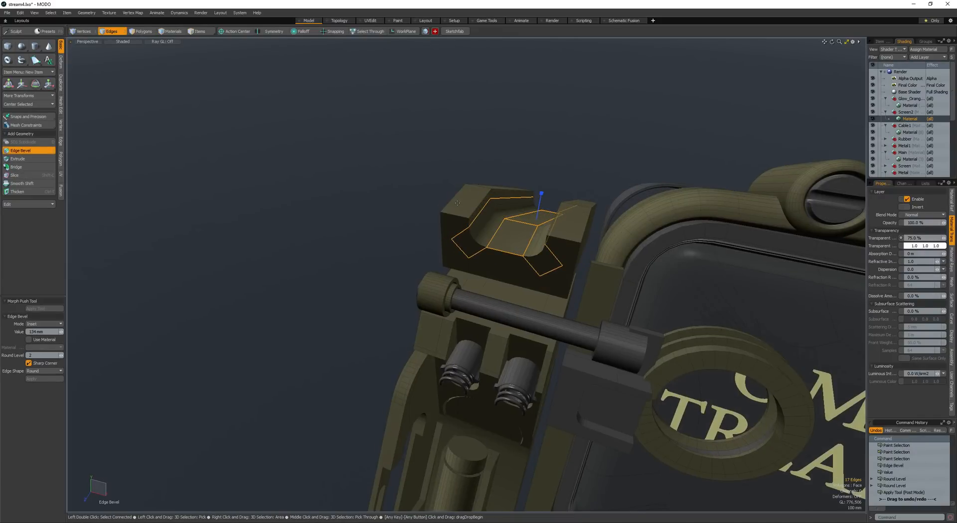
key("space")
left_click(448, 197)
left_click_drag(424, 187, 416, 213, "alt")
scroll(393, 164, "down", 3)
scroll(415, 213, "up", 5)
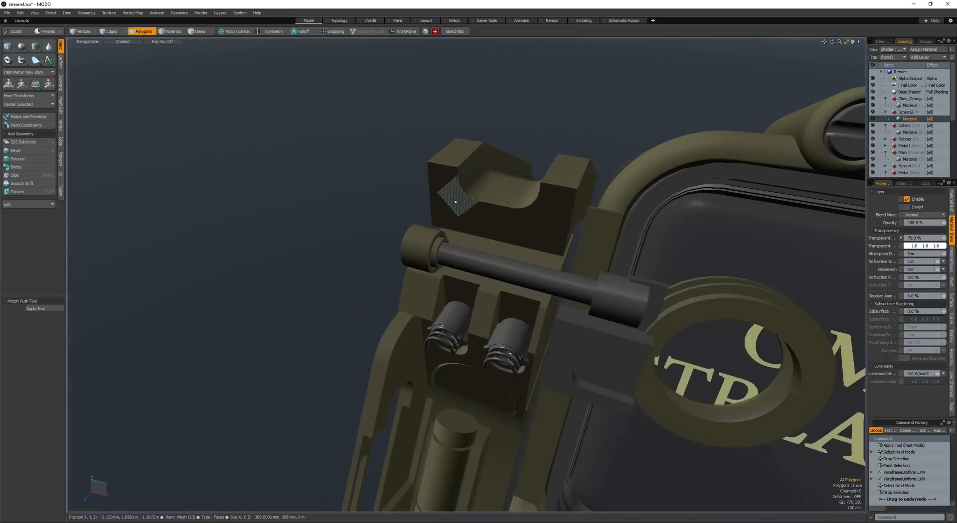
double_click(443, 174)
key("space")
key("space")
key("space")
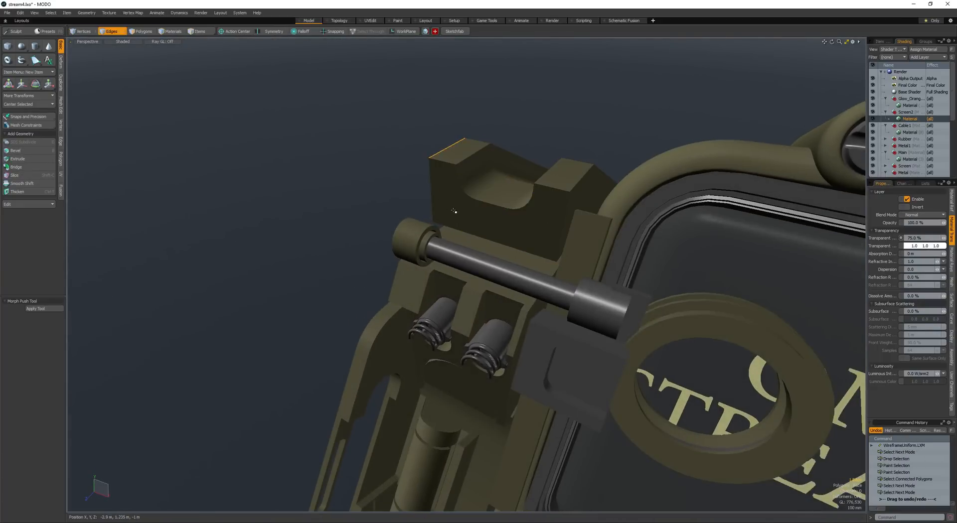
- Select the block's lower front edge above the cross rod and chamfer it with an edge bevel at round level 0
double_click(483, 216)
scroll(482, 216, "down", 4)
mouse_move(482, 216)
left_mouse_down("alt")
mouse_move(436, 204)
mouse_move(476, 227)
left_mouse_up("alt")
scroll(476, 226, "up", 5)
key("space")
key("space")
left_click(476, 230)
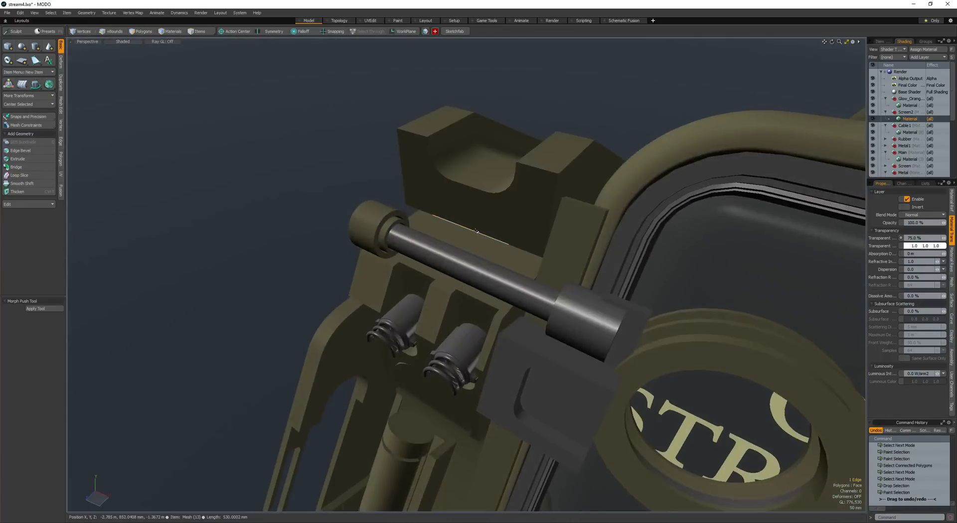
key("b")
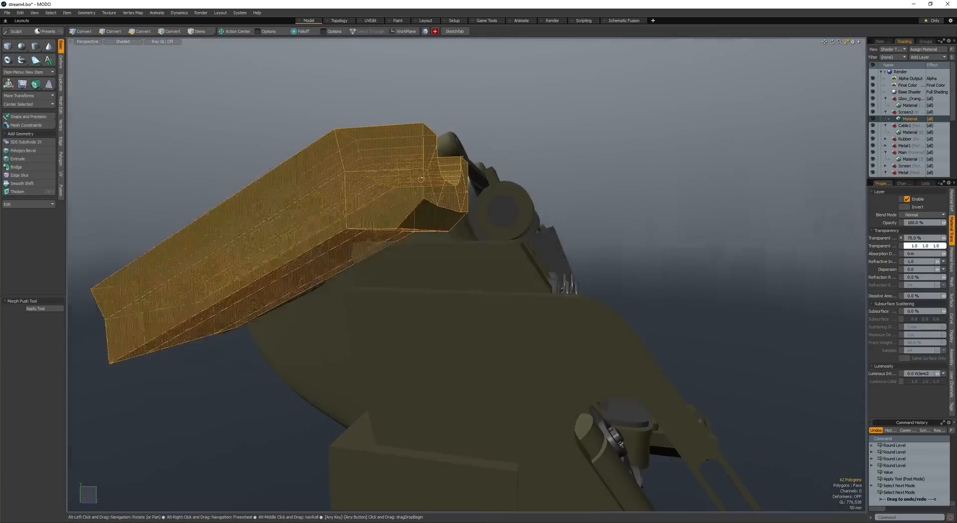
key("space")
key("space")
- Align the edges at the block's lower front corner and adjust the block's position on the side frame
left_click(449, 207)
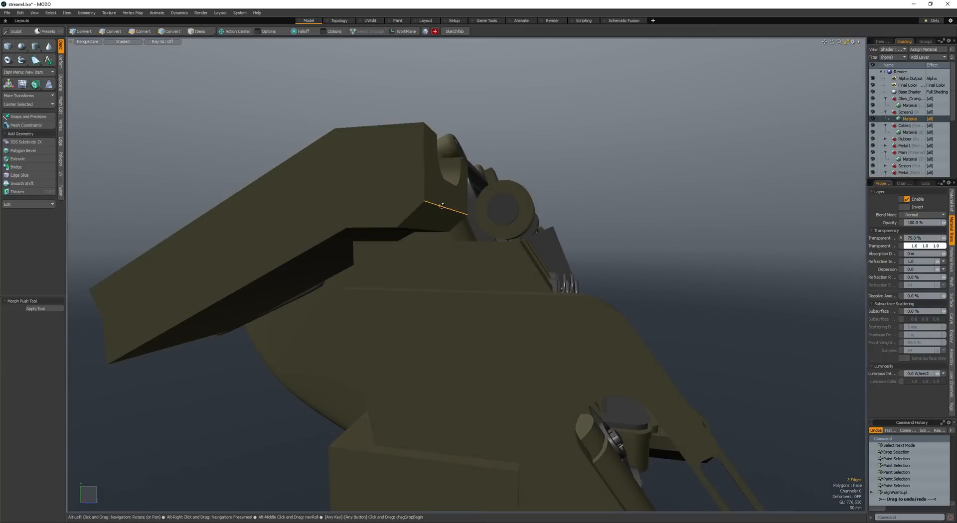
key("space")
left_click(439, 206)
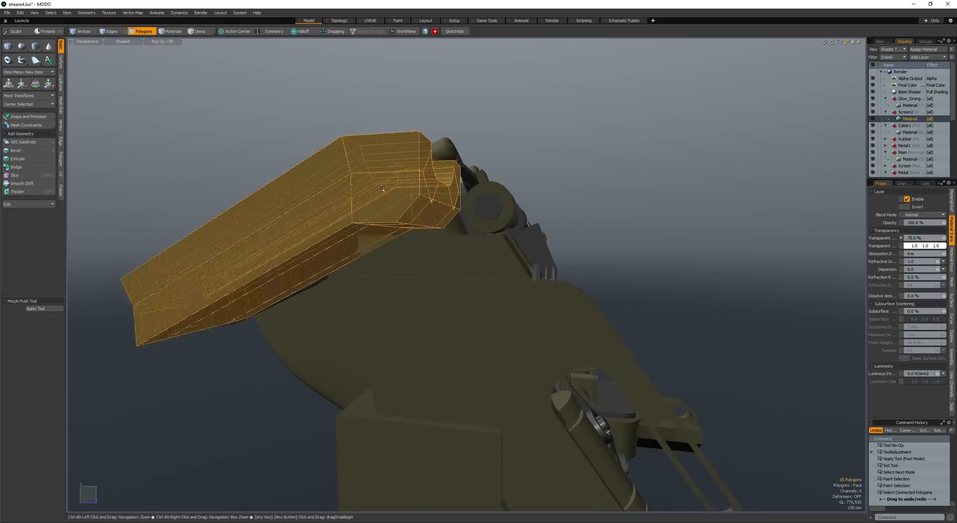
key("ctrl+z")
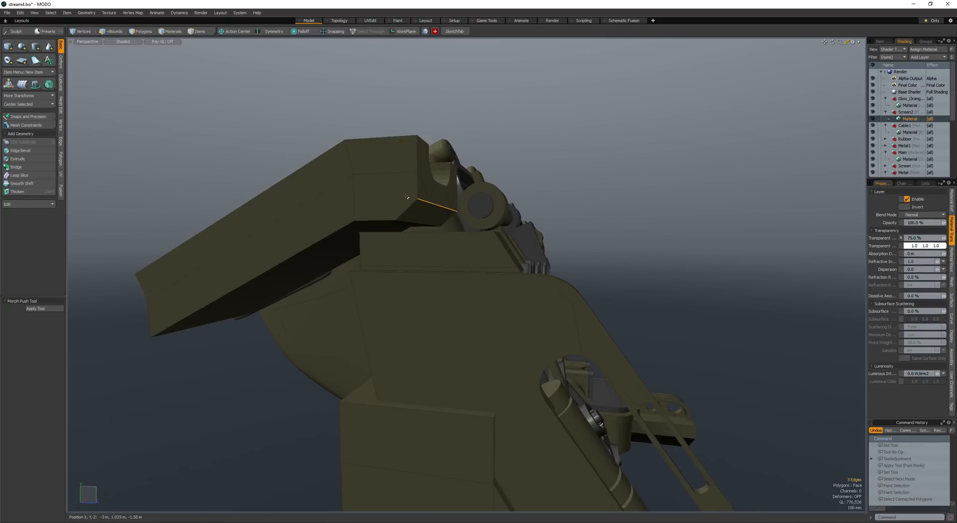
key("ctrl+shift+z")
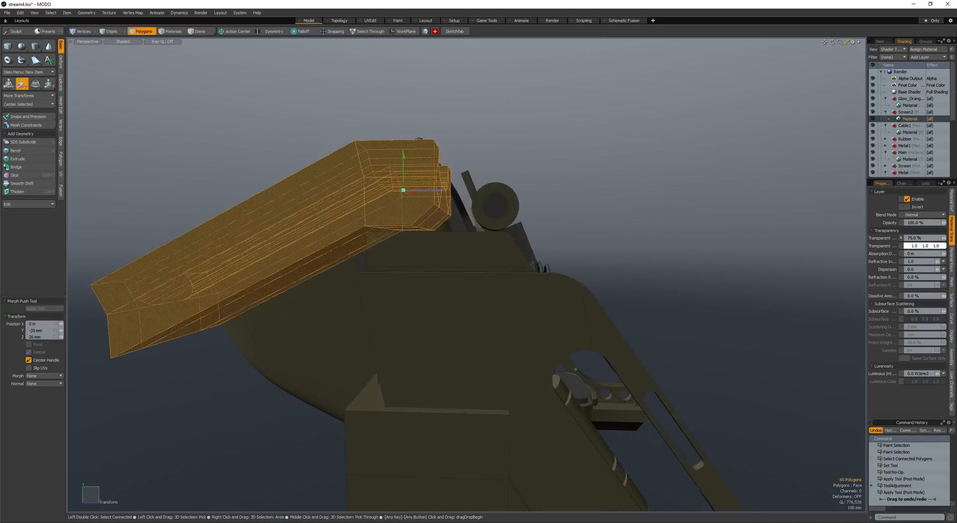
key("space")
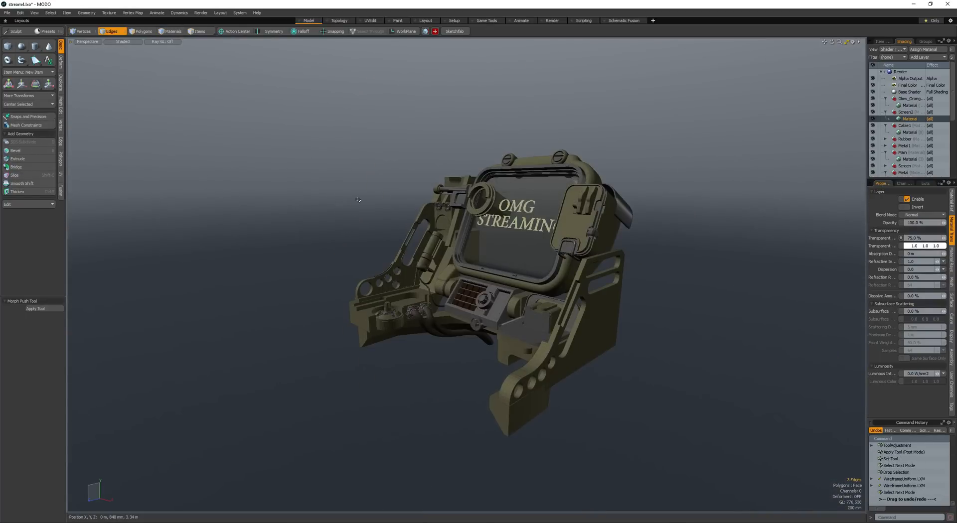
- Save the scene
left_click(358, 200)
left_click_drag(358, 199, 381, 200, "alt")
key("ctrl+s")
left_click_drag(381, 200, 503, 209, "ctrl+alt")
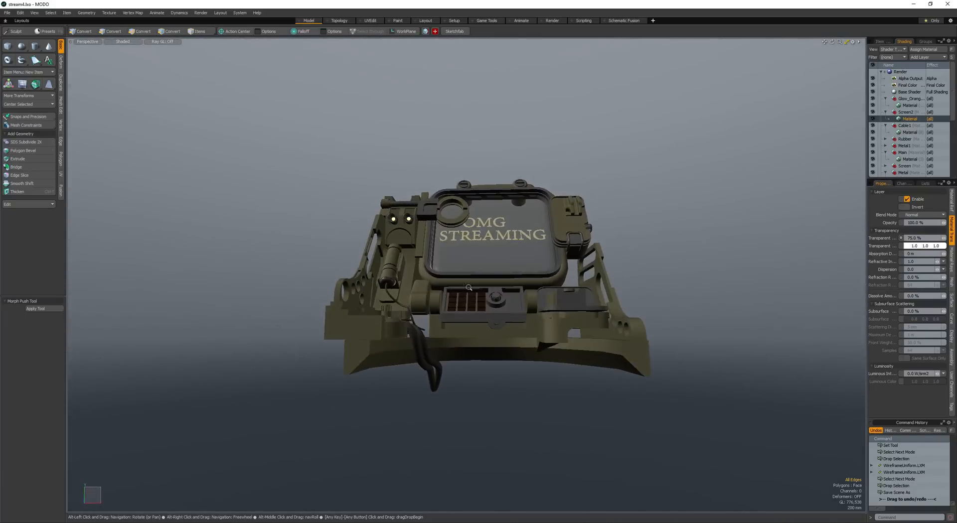
- Select the faces on the underside of the control box below the screen and move them down
scroll(479, 239, "up", 5)
left_click_drag(479, 239, 440, 283, "alt")
key("space")
left_click(457, 299)
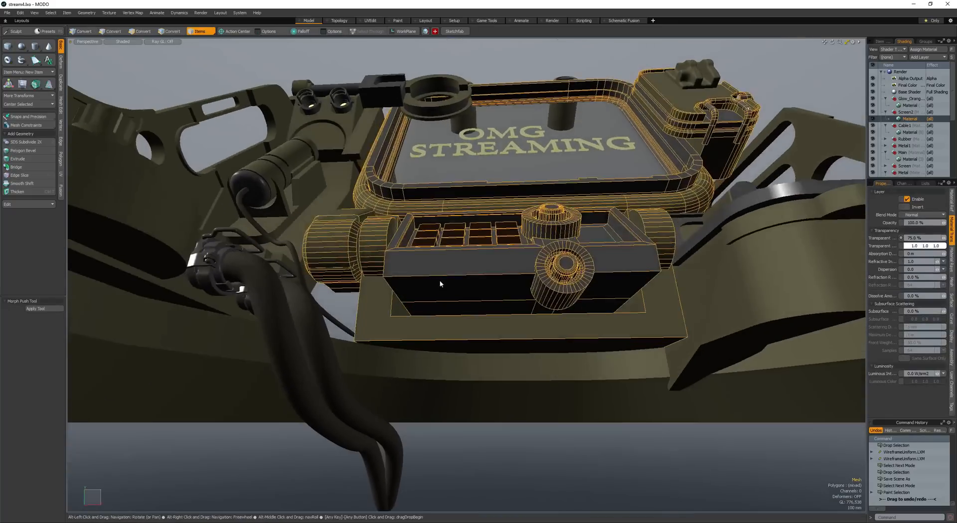
key("space")
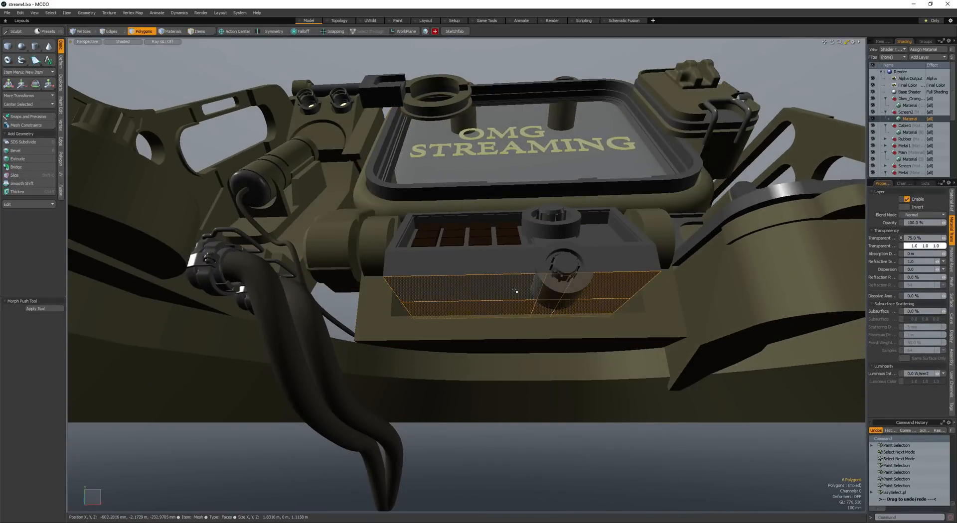
key("w")
mouse_move(450, 296)
left_mouse_down("alt")
mouse_move(522, 288)
mouse_move(446, 280)
mouse_move(494, 295)
mouse_move(439, 283)
mouse_move(548, 249)
mouse_move(388, 272)
left_mouse_up("alt")
- Select the control box's lower side edges and round them with a 200 mm edge bevel at round level 4
key("space")
key("space")
double_click(413, 298)
key("b")
scroll(388, 272, "down", 4)
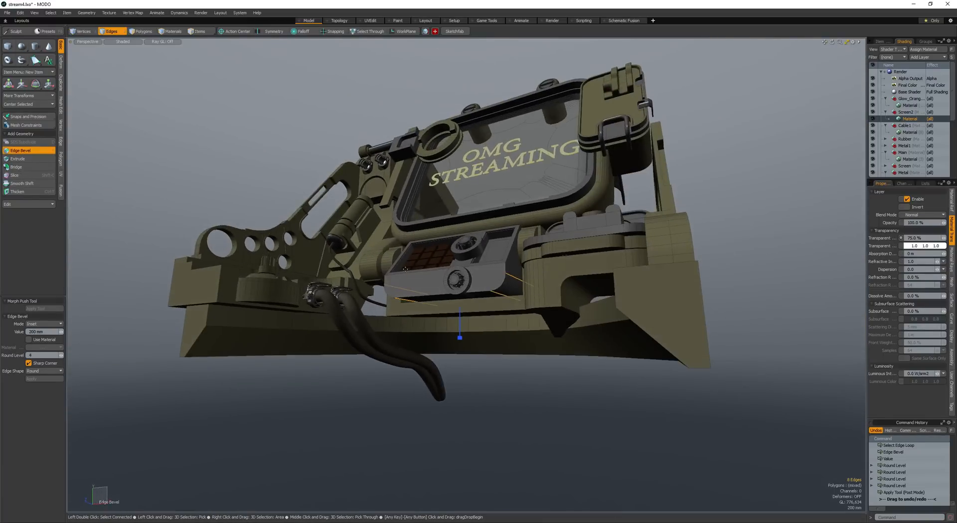
key("space")
key("space")
left_click_drag(401, 270, 481, 276, "alt")
- Draw a cube about 1.04 m by 605 mm by 160 mm and move it into the control box's front
left_click(8, 46)
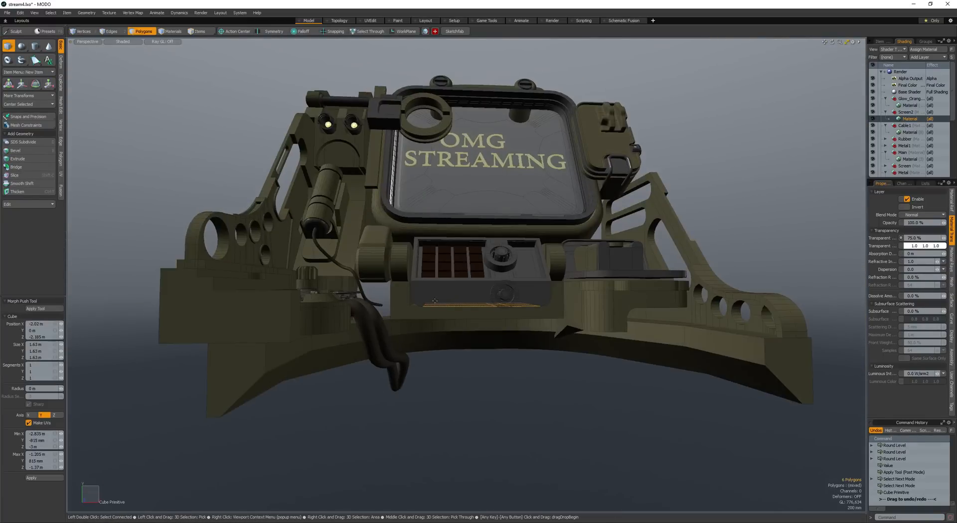
mouse_move(423, 295)
left_mouse_down()
mouse_move(505, 363)
mouse_move(469, 334)
left_mouse_up()
key("space")
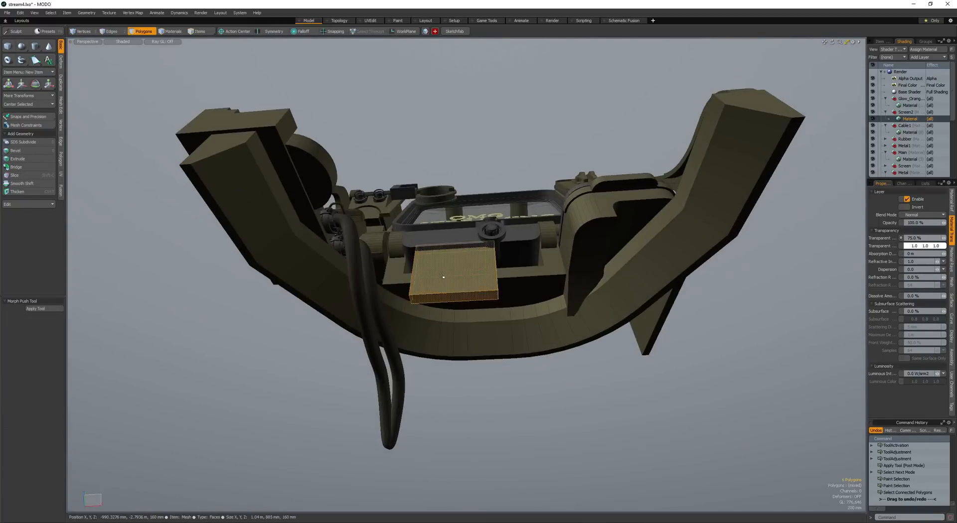
left_click_drag(442, 273, 460, 301, "alt")
key("w")
key("space")
key("w")
- Select the new cube's corner edges and round them with an edge bevel
scroll(443, 283, "up", 3)
key("space")
- Position the rounded cube and subtract it from the control box to cut a recess in the lower front face
key("space")
key("b")
scroll(485, 318, "down", 2)
scroll(464, 314, "up", 4)
key("space")
key("space")
double_click(482, 327)
scroll(482, 327, "down", 2)
key("w")
key("space")
left_click(462, 307)
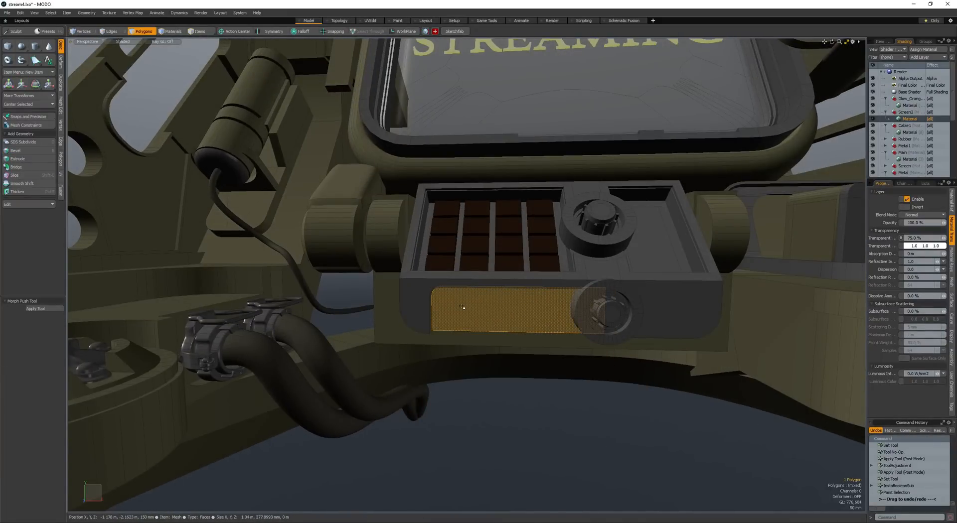
- Select the control box's connected polygons and assign them the olive body material
double_click(459, 305)
double_click(416, 301)
mouse_move(417, 301)
left_mouse_down("alt")
mouse_move(422, 282)
mouse_move(438, 295)
mouse_move(412, 317)
left_mouse_up("alt")
scroll(438, 295, "down", 2)
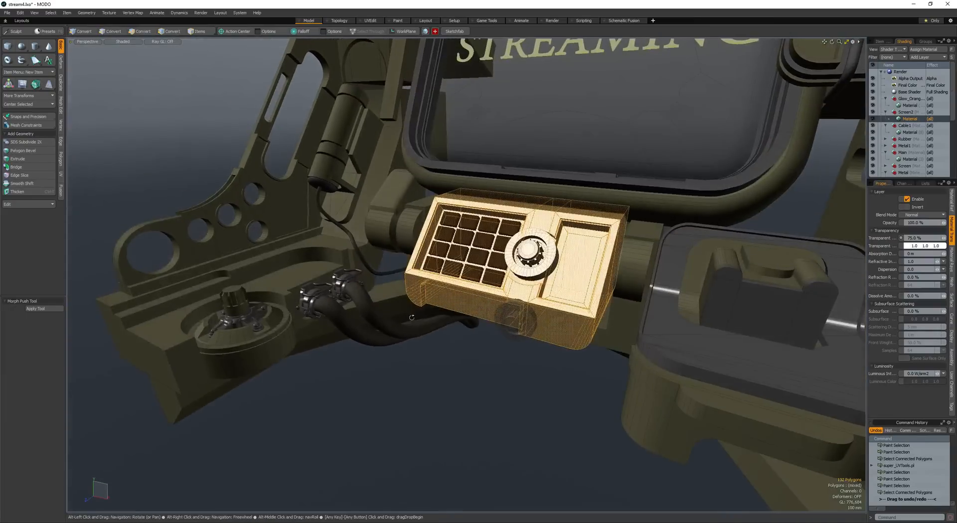
left_click(408, 234)
left_click_drag(408, 235, 418, 255, "alt")
scroll(429, 216, "up", 5)
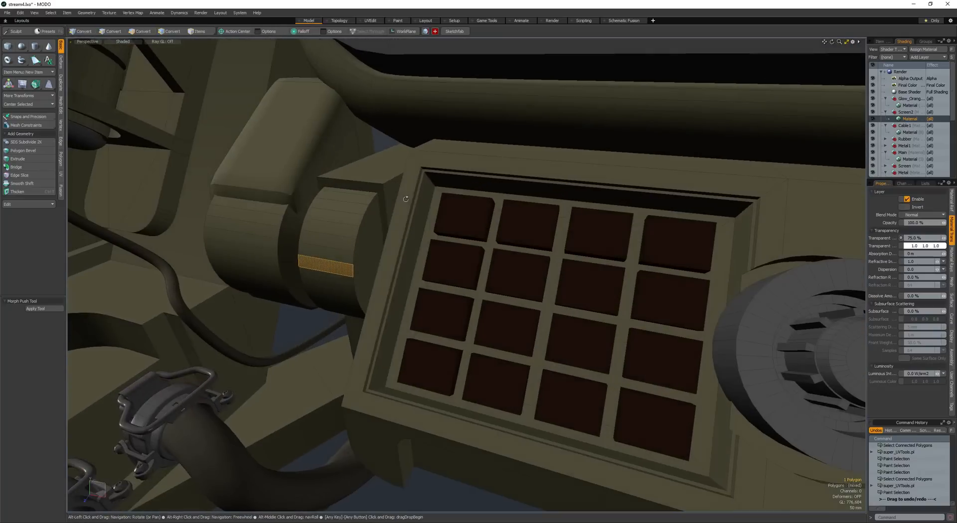
- Select the recessed panels around the key grid and beside the dial, assign them dark grey, and save the scene
left_click(431, 182)
key("l")
key("shift+Up")
scroll(468, 226, "down", 5)
left_click_drag(469, 225, 418, 302, "alt")
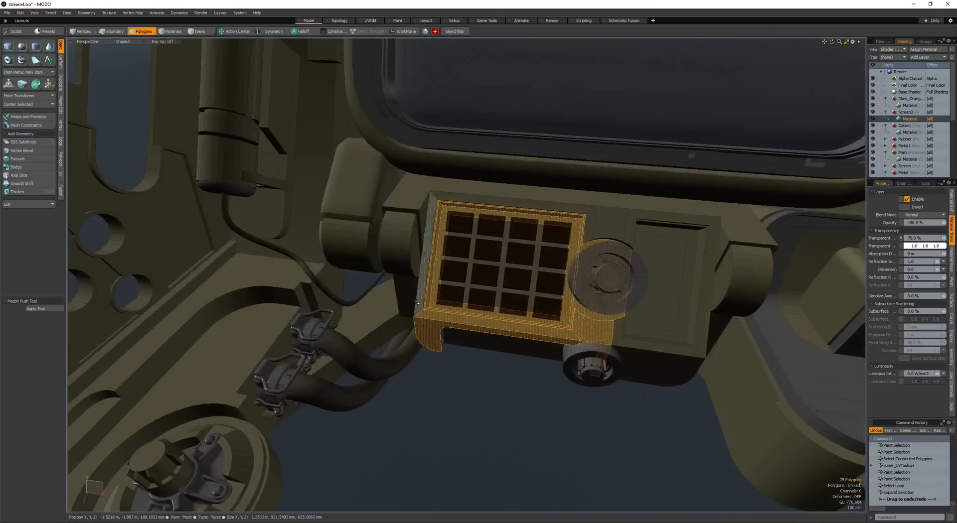
left_click(574, 250)
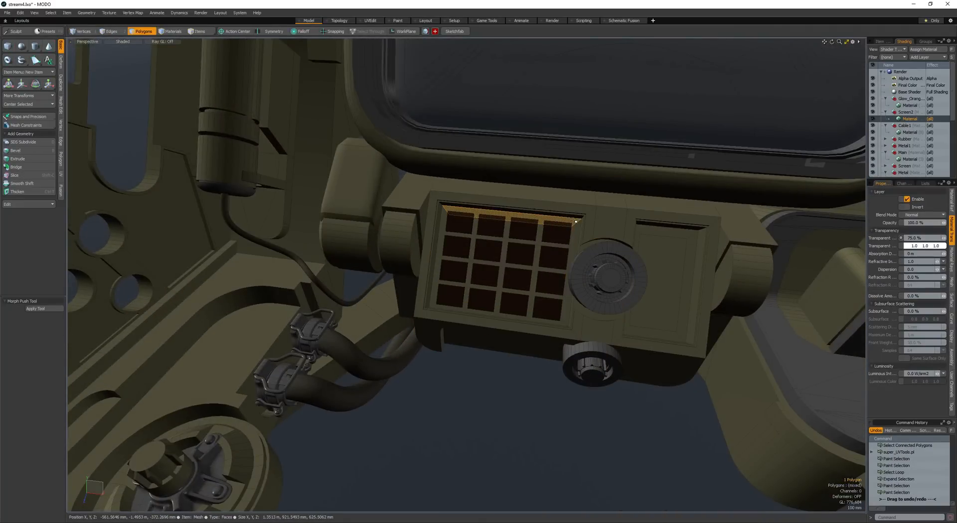
key("l")
key("shift+Up")
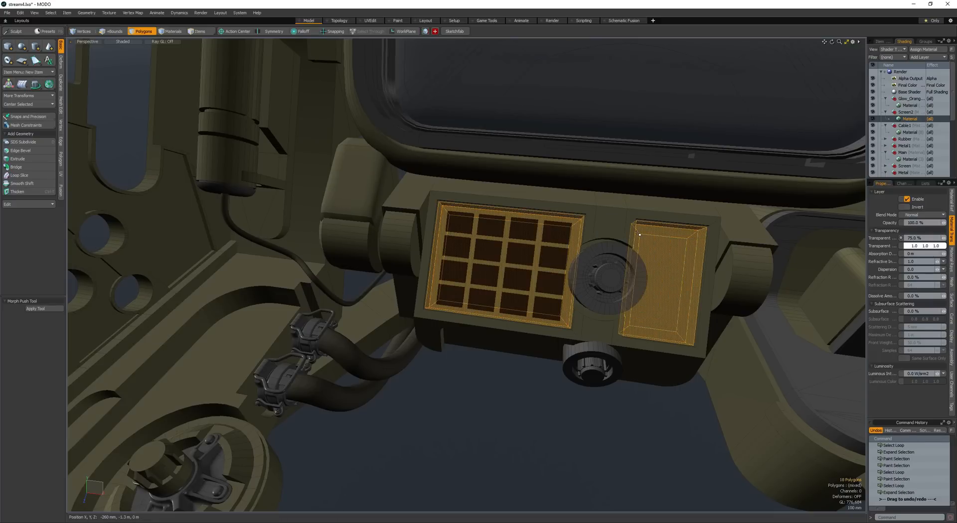
left_click_drag(569, 267, 524, 279, "alt")
left_click(582, 271)
left_click_drag(523, 279, 390, 311, "ctrl+alt")
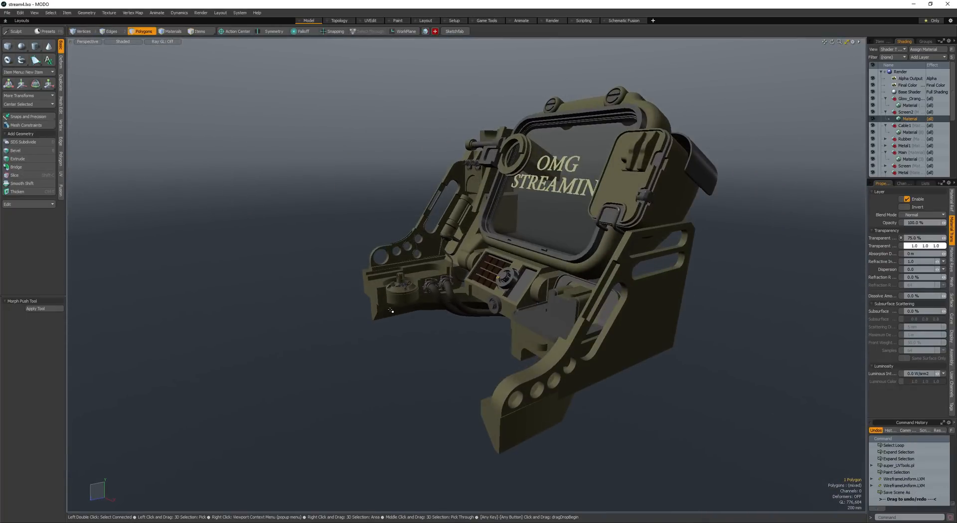
- Draw a cube about 1.54 m by 310 mm on the control box's lower front face and give it depth
left_click_drag(429, 278, 521, 272, "alt")
left_click_drag(523, 304, 588, 294, "ctrl+alt")
left_click_drag(589, 294, 565, 275, "alt")
left_click(554, 259)
key("c")
left_click_drag(742, 287, 564, 239, "alt")
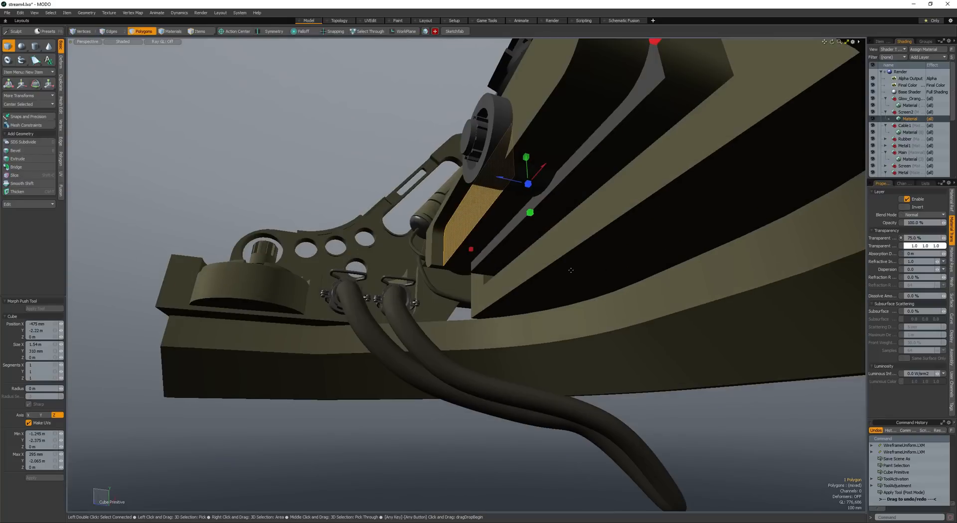
left_click_drag(528, 184, 460, 261)
key("space")
- Select the whole cube and scale it down in height and width
double_click(410, 165)
key("r")
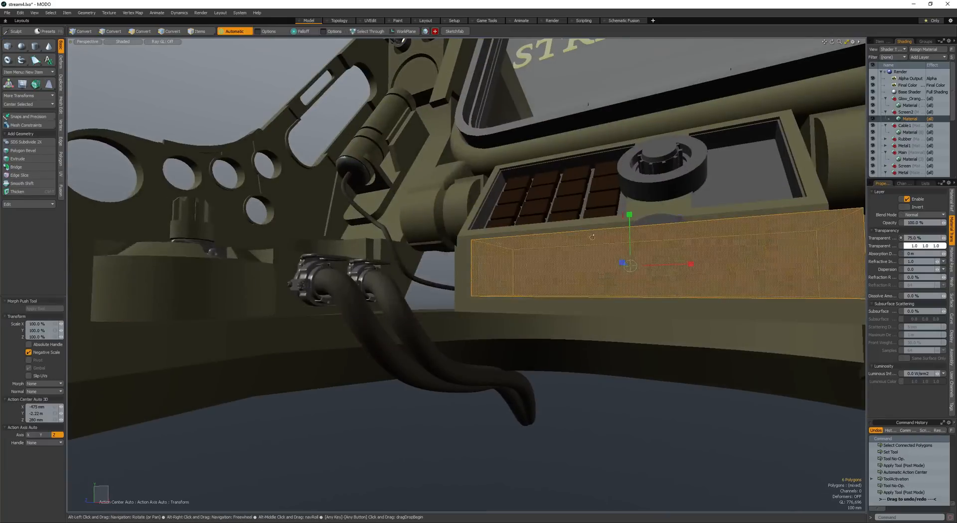
left_click_drag(630, 215, 631, 234)
left_click_drag(631, 235, 655, 283, "alt")
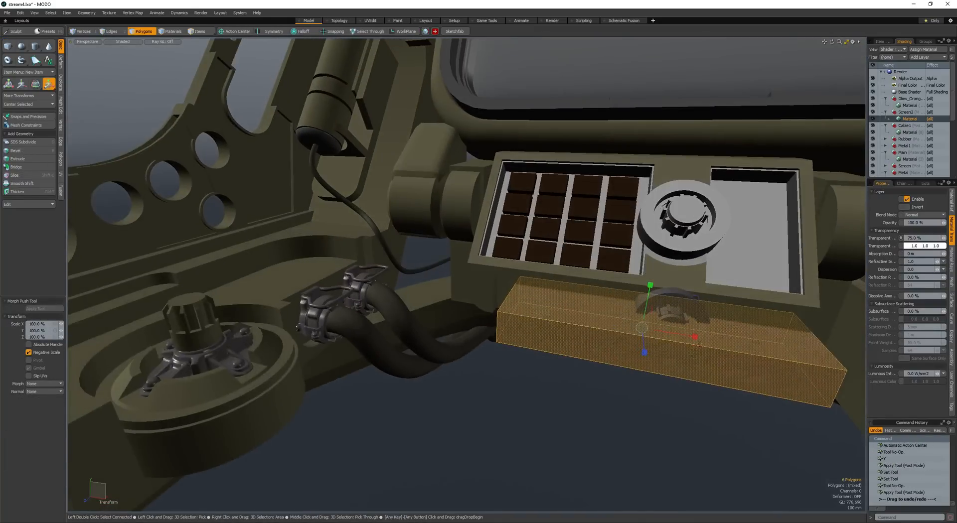
left_click_drag(694, 337, 677, 334)
left_click_drag(677, 334, 669, 299, "alt")
- Move the cube onto the control box's lower front and adjust its proportions to fit there
key("w")
left_click_drag(666, 306, 639, 290)
left_click_drag(640, 290, 685, 263, "alt")
key("r")
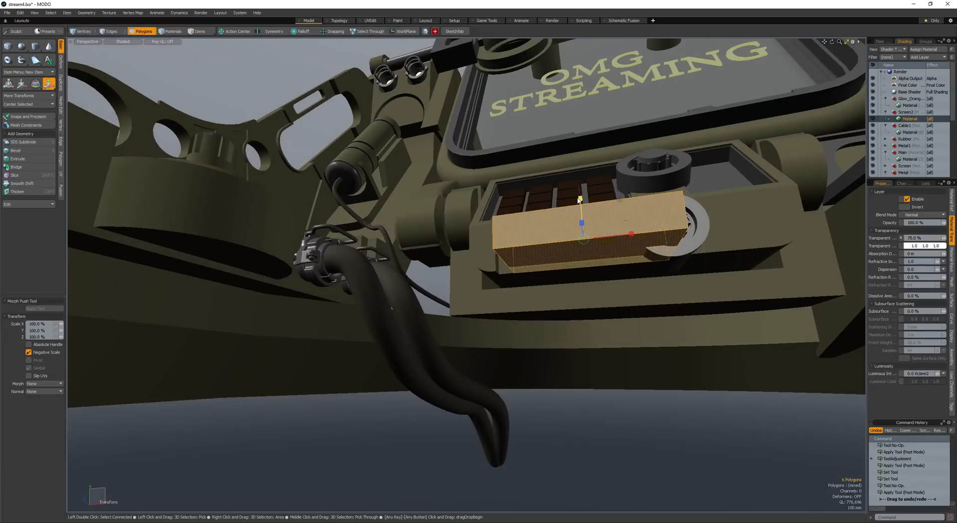
left_click_drag(580, 200, 509, 289)
key("q")
key("ctrl+b")
scroll(507, 242, "down", 3)
scroll(502, 244, "up", 3)
key("w")
key("space")
left_click(541, 222)
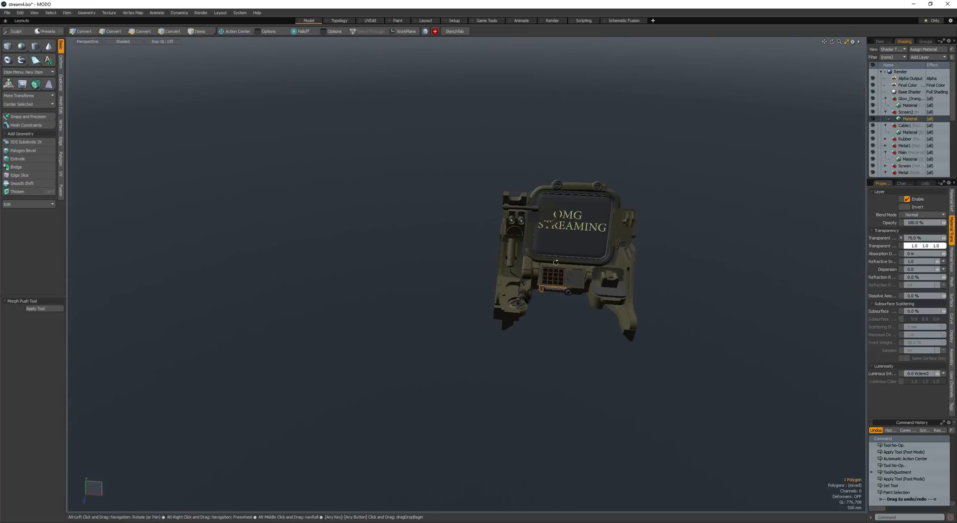
- Check the control box from a distance and save the scene
left_click_drag(558, 254, 600, 269, "alt")
left_click_drag(601, 270, 554, 274, "alt")
mouse_move(538, 274)
left_mouse_down("ctrl+alt")
mouse_move(558, 274)
mouse_move(524, 269)
left_mouse_up("ctrl+alt")
key("ctrl+s")
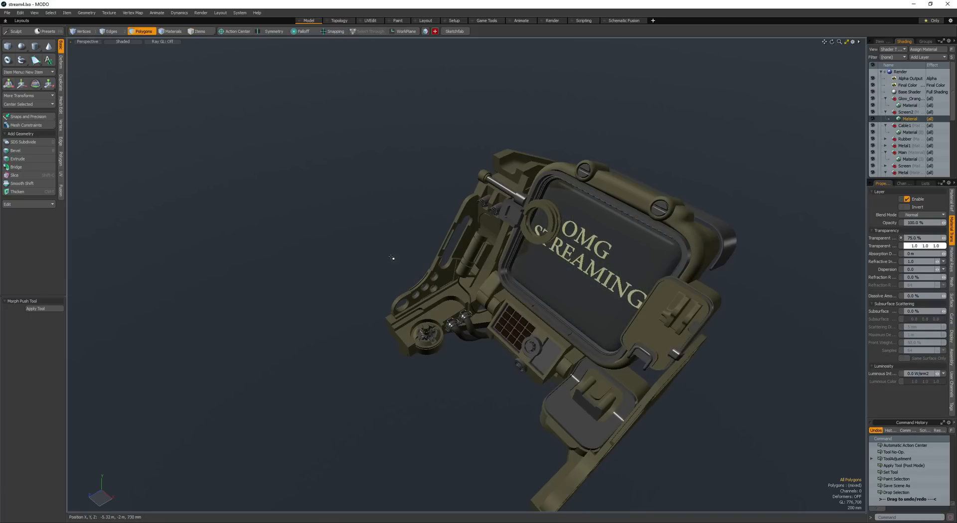
scroll(405, 258, "up", 4)
left_click_drag(405, 259, 430, 243, "alt")
scroll(412, 259, "down", 4)
left_click_drag(404, 245, 433, 251, "alt")
scroll(406, 257, "down", 2)
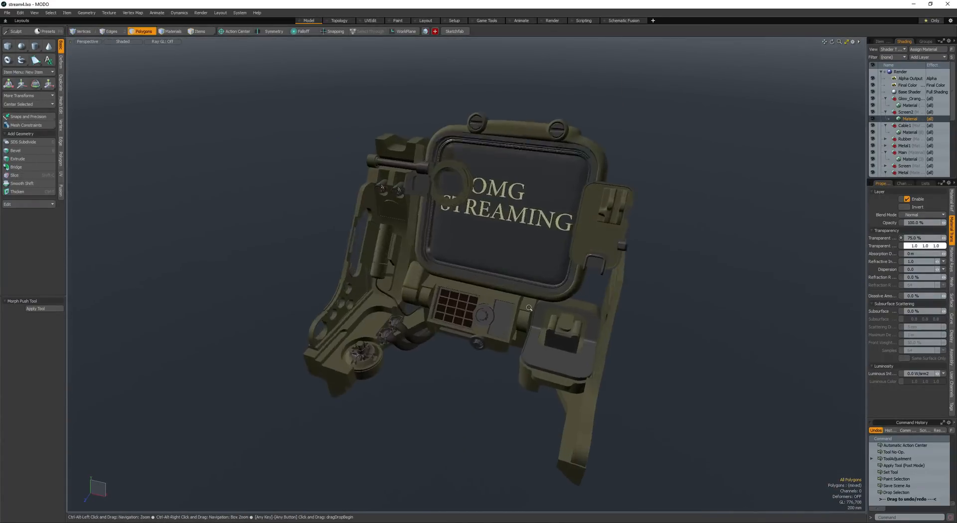
- Duplicate the rounded hinge block beside the key grid and move the copy next to the screen's opposite lower corner
scroll(319, 279, "up", 4)
left_click_drag(219, 299, 289, 290, "alt")
double_click(248, 305)
key("ctrl+c")
key("ctrl+v")
key("w")
left_click_drag(358, 284, 559, 239, "alt")
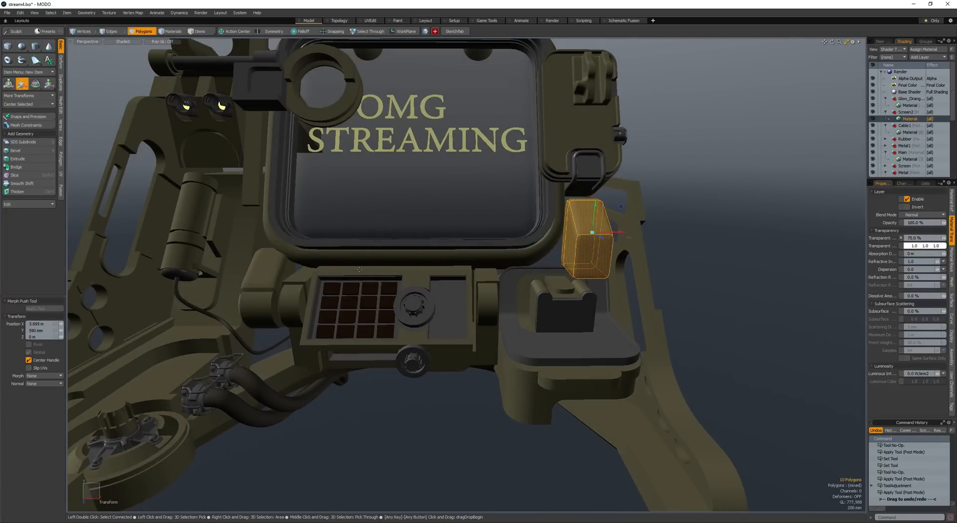
- Scale the copied block and position it between the screen housing and the side frame, behind the tray
left_click_drag(359, 270, 443, 248, "alt")
key("r")
left_click_drag(442, 249, 415, 250, "alt")
key("w")
left_click_drag(415, 251, 437, 289)
left_click_drag(437, 289, 492, 264, "alt")
key("q")
left_click(493, 263)
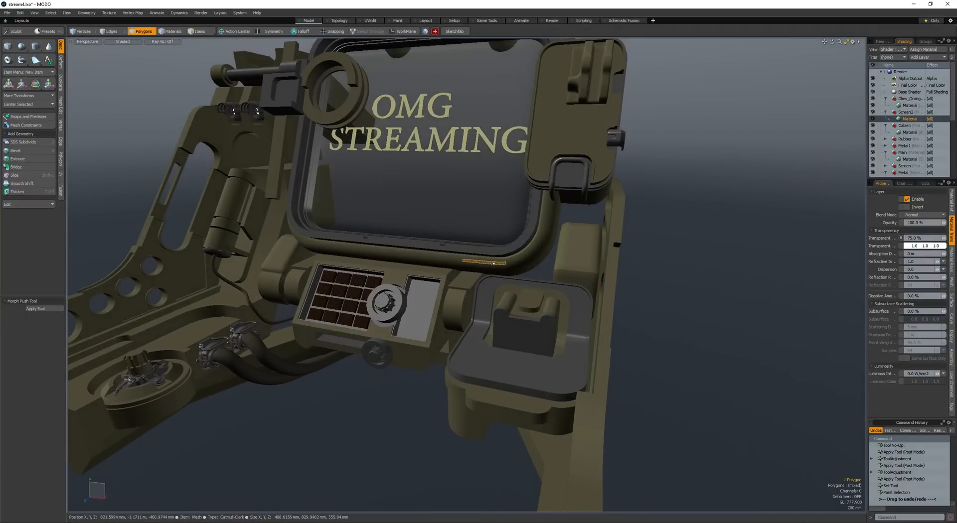
double_click(576, 253)
key("w")
left_click_drag(577, 252, 586, 237, "alt")
left_click_drag(586, 236, 427, 214, "alt")
- Select the copied block's top face and raise it 210 mm
key("q")
left_click(571, 233)
left_click(571, 231)
key("w")
key("q")
key("w")
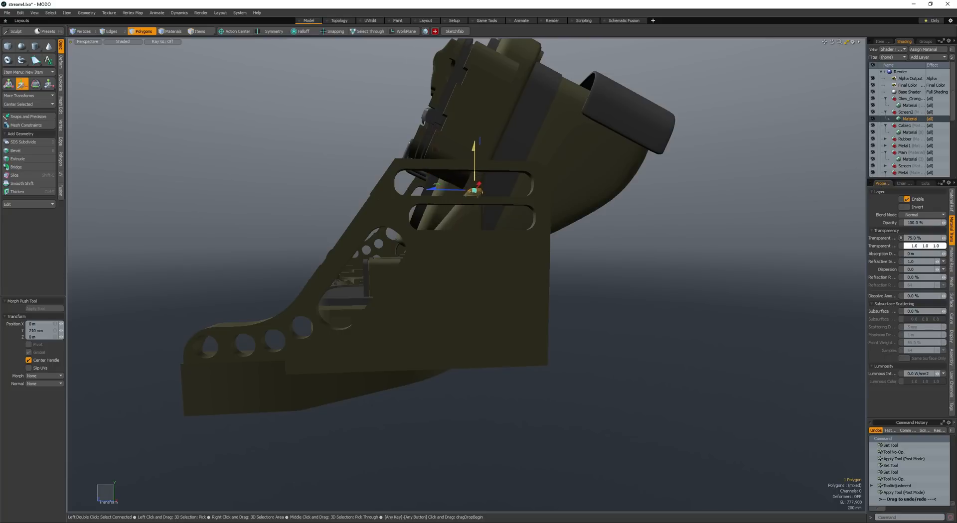
- Select the copied block's rear faces and move them backward to deepen the block
key("q")
double_click(469, 194)
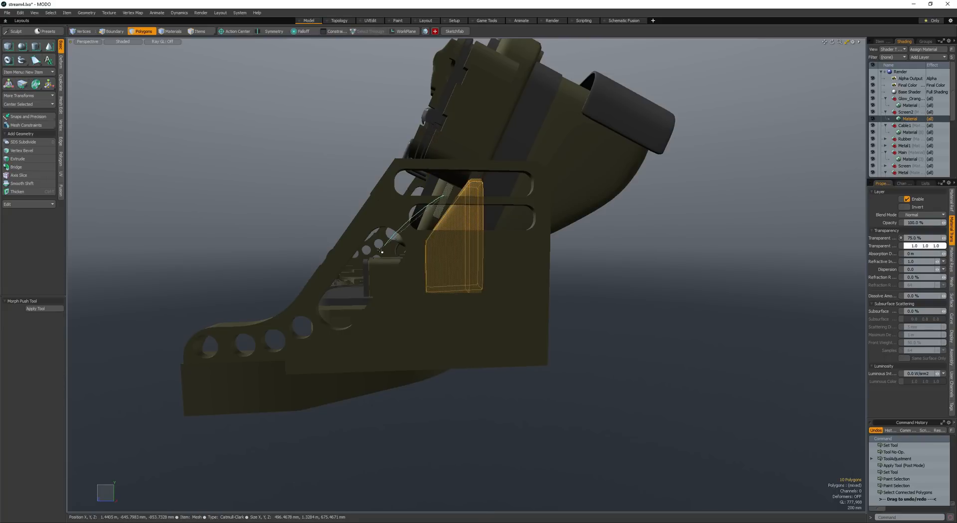
key("w")
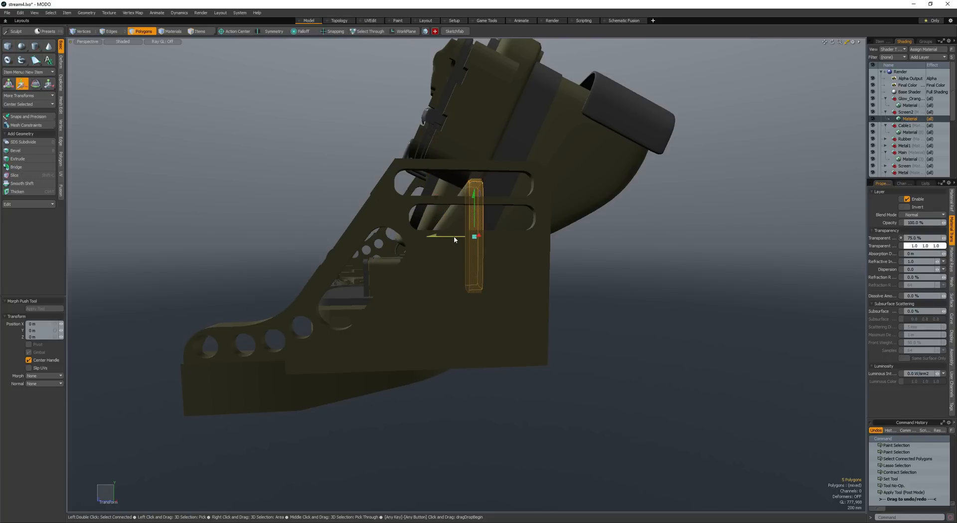
left_click_drag(432, 239, 520, 237, "alt")
key("q")
- Select the whole deepened block and adjust its position against the side frame
double_click(467, 218)
key("w")
key("q")
key("w")
key("space")
key("space")
scroll(533, 250, "down", 3)
key("space")
key("space")
scroll(536, 239, "up", 5)
- Scale the block to fit the gap beside the screen housing and fine-tune its placement
key("r")
left_click(532, 235)
left_click_drag(520, 237, 506, 232, "alt")
key("space")
key("w")
key("space")
key("space")
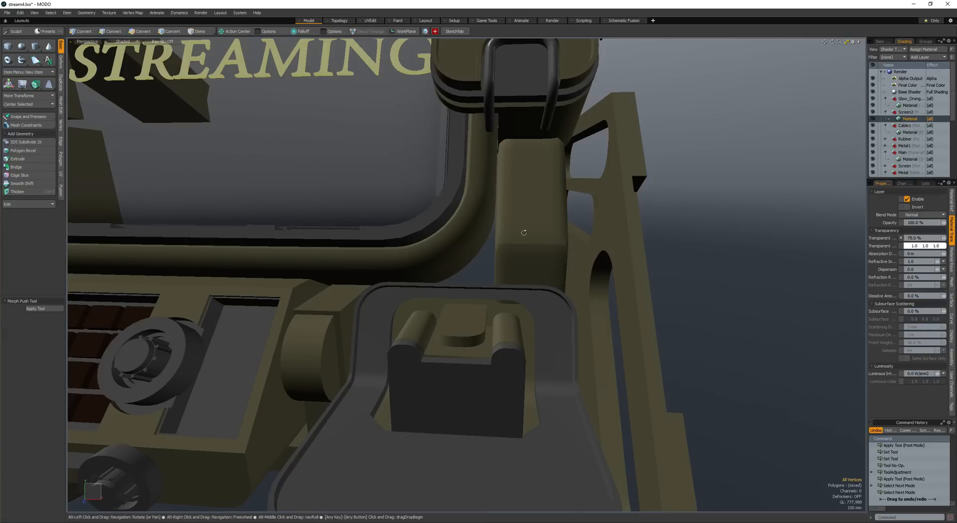
- Add one lengthwise loop slice along the block's middle and bevel it 50 mm at round level 0
key("alt+c")
key("space")
key("alt+c")
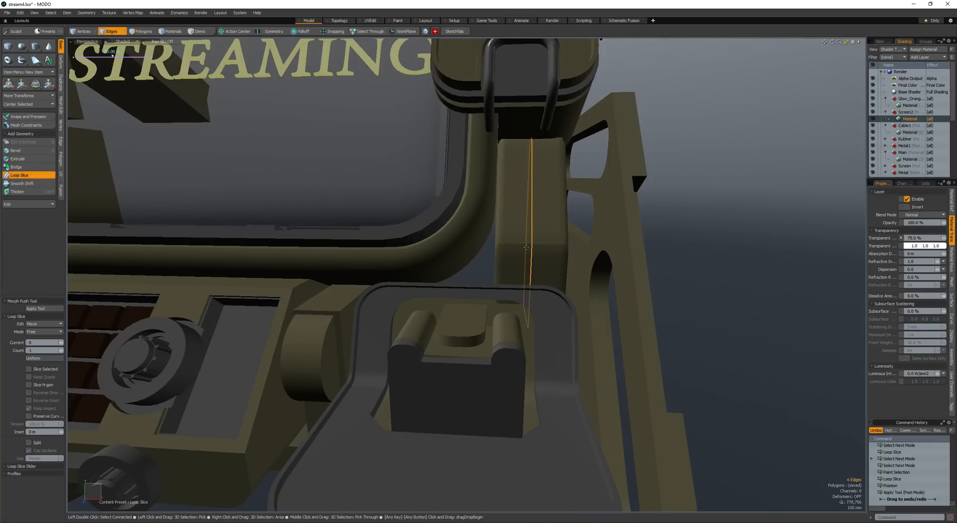
key("space")
key("b")
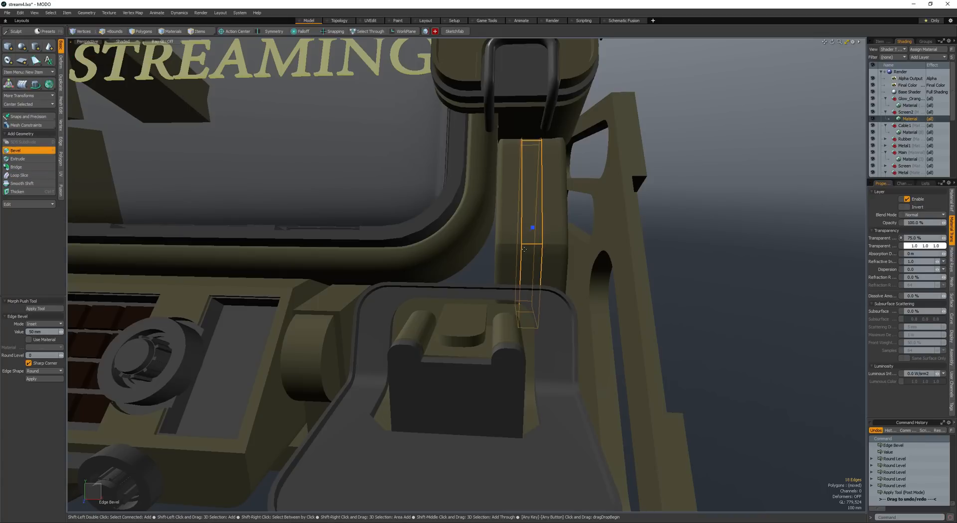
key("space")
key("space")
- Select the two middle strip faces on the block's front and bevel them outward into a raised rib
left_click(531, 255)
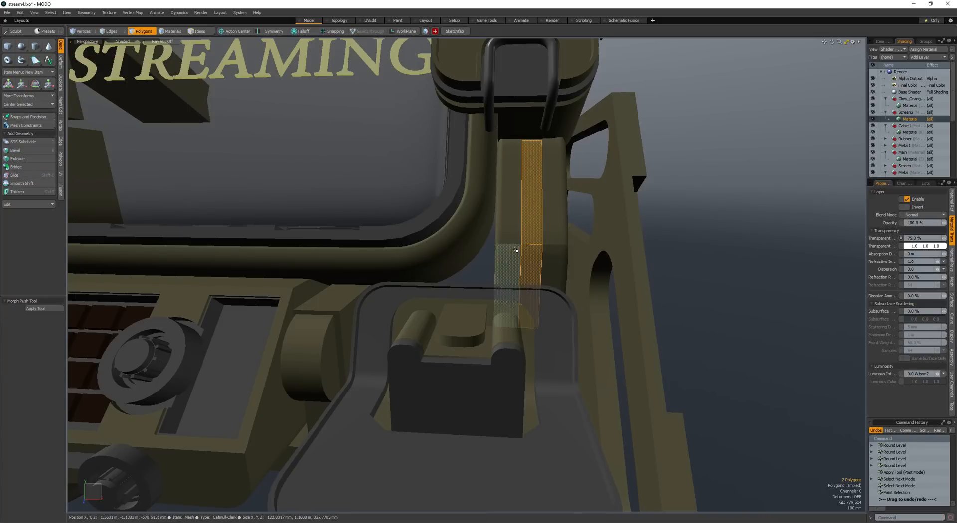
key("b")
left_click_drag(577, 244, 567, 244)
left_click_drag(568, 244, 518, 226, "alt")
left_click(519, 226, "shift")
- Select the ribbed block, convert its subdivision surface to plain faces and apply the box-hardening macro
key("space")
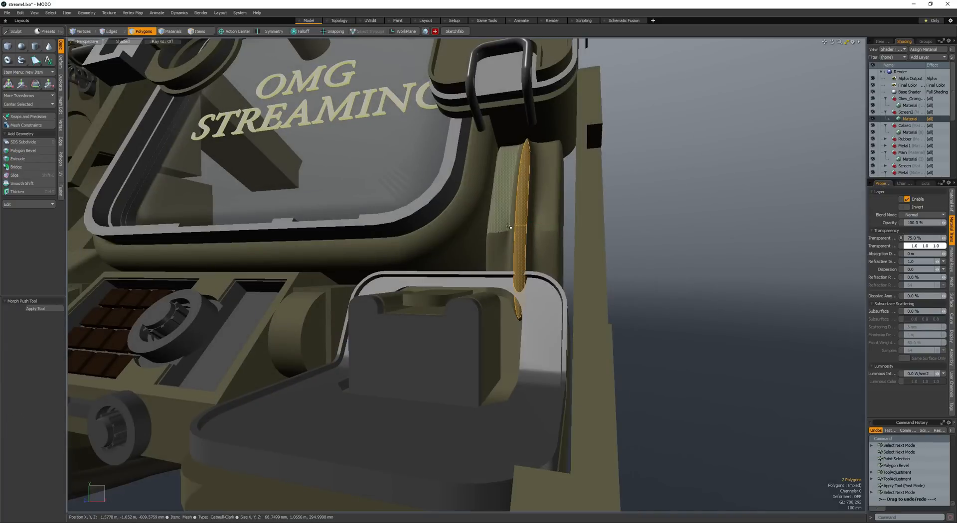
double_click(500, 236)
key("shift+Tab")
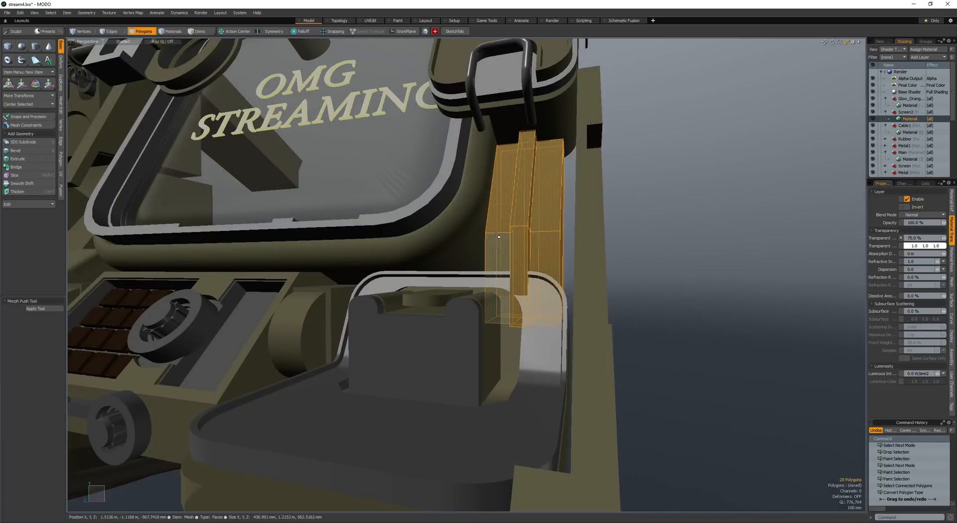
key("shift+h")
- Select the edge loop running along the side of the raised rib on the block
left_click_drag(500, 236, 533, 243, "alt")
key("space")
key("space")
left_click(533, 245)
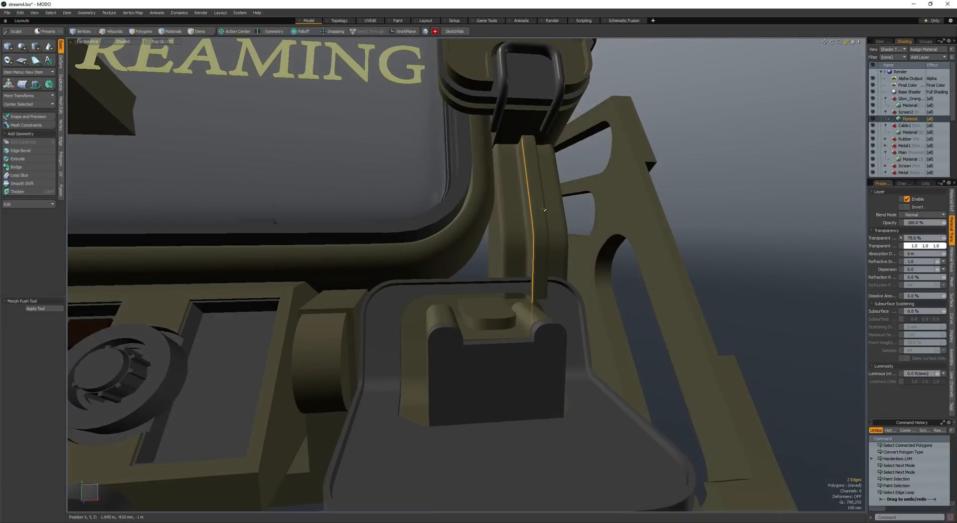
key("shift+w")
- Select the whole ribbed block and adjust its height between the screen housing and the side frame
key("space")
left_click(510, 219)
scroll(509, 217, "down", 4)
left_click_drag(507, 219, 507, 286, "alt")
key("w")
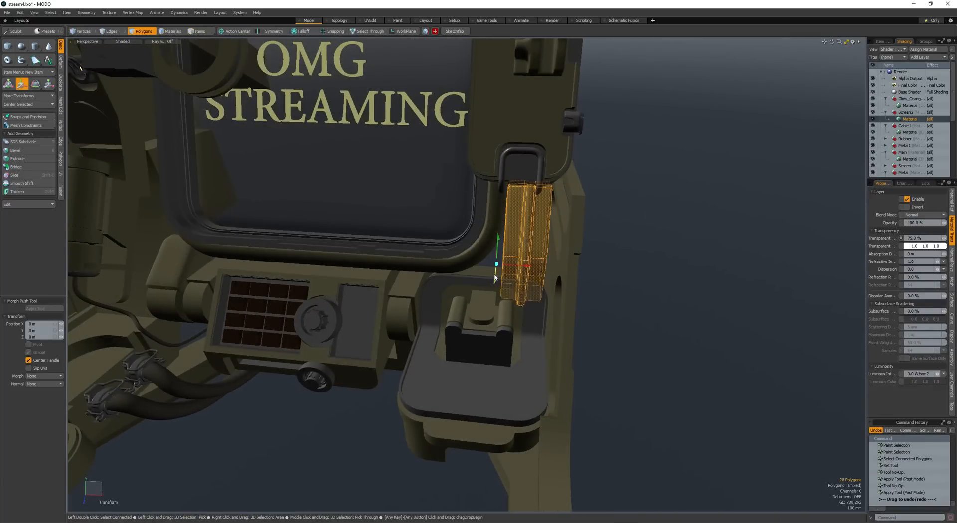
key("space")
key("space")
- Clear the block selection and save the scene
scroll(528, 234, "down", 4)
left_click_drag(528, 234, 598, 233, "alt")
scroll(620, 233, "up", 3)
key("space")
key("space")
left_click(620, 233)
left_click_drag(599, 233, 549, 274, "alt")
mouse_move(548, 274)
left_mouse_down("ctrl+alt")
mouse_move(528, 276)
mouse_move(515, 294)
mouse_move(575, 277)
mouse_move(563, 279)
left_mouse_up("ctrl+alt")
left_click_drag(563, 279, 577, 293, "alt")
key("ctrl+s")
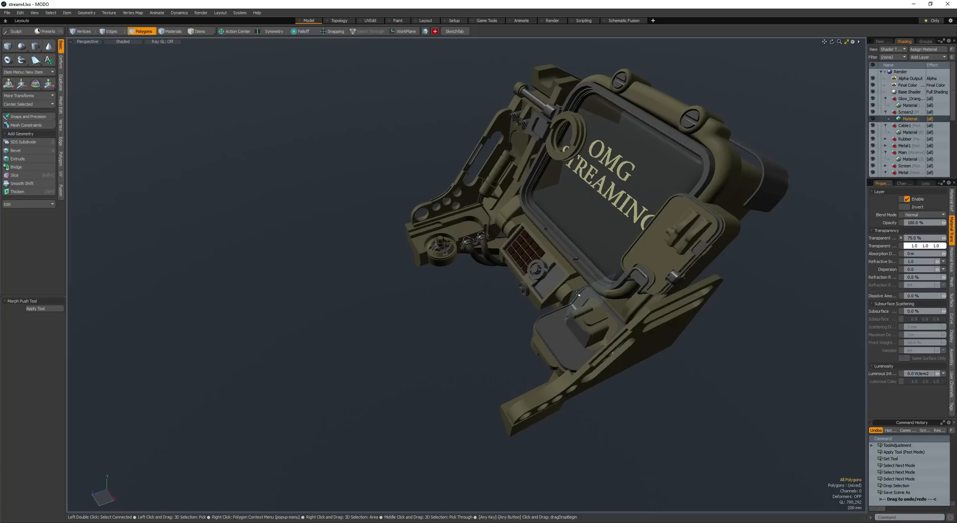
- Bring in the screwed dome mesh preset, cut it and paste it into the left side frame's mesh
left_click_drag(543, 265, 574, 252, "alt")
left_click_drag(573, 252, 451, 295, "ctrl+alt")
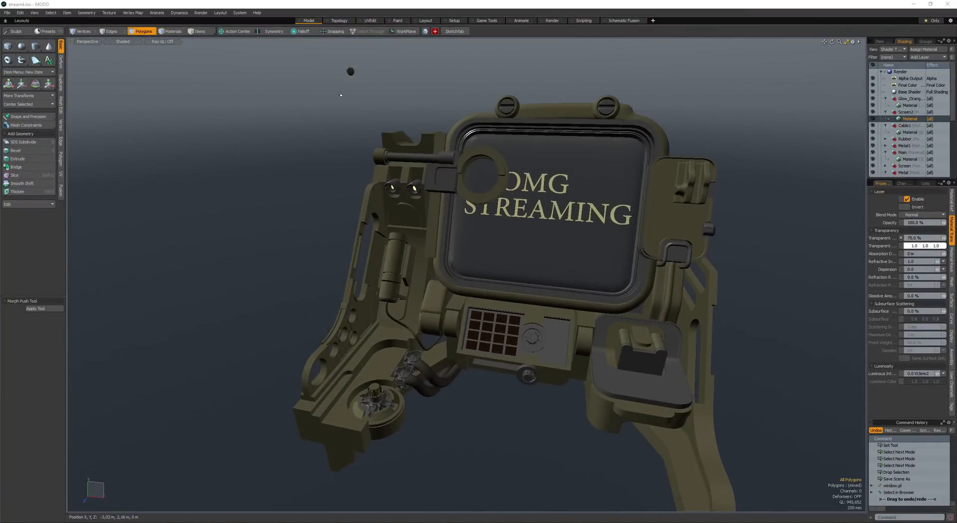
key("ctrl+x")
left_click_drag(341, 95, 374, 124, "alt")
key("space")
left_click(405, 232)
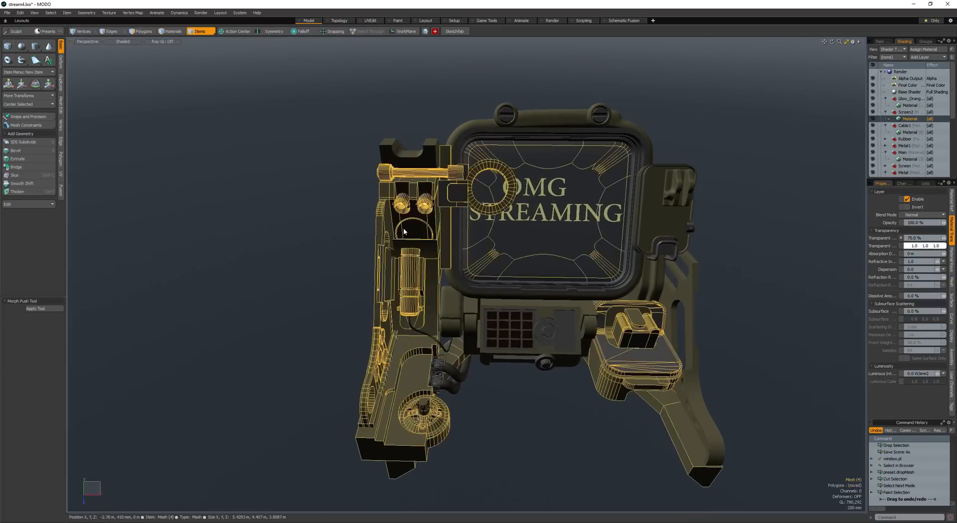
key("space")
key("shift+a")
scroll(437, 231, "down", 4)
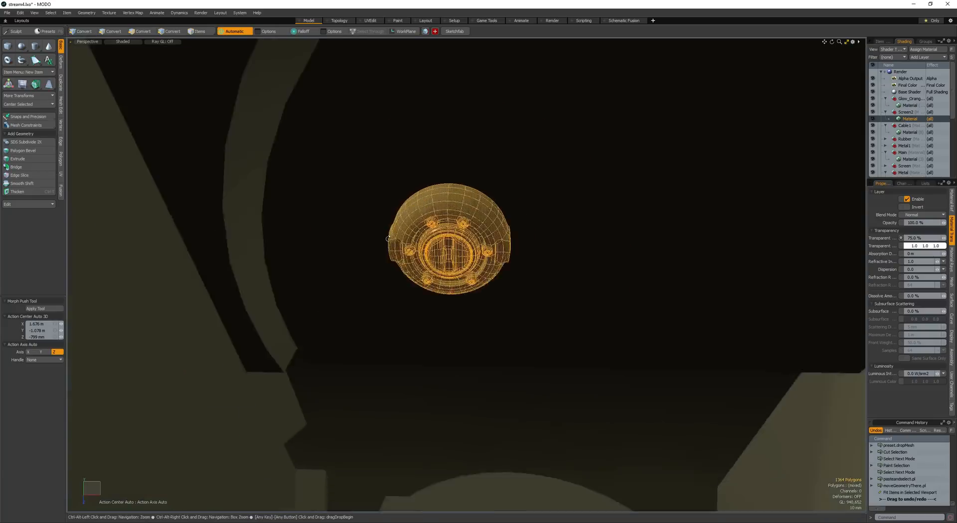
- Scale the pasted dome and move it onto the left frame, between the two small lamps and the canister
key("r")
left_click_drag(439, 232, 628, 253, "alt")
scroll(457, 253, "down", 3)
key("w")
mouse_move(471, 202)
left_mouse_down()
mouse_move(585, 232)
mouse_move(563, 223)
mouse_move(502, 275)
mouse_move(466, 284)
mouse_move(547, 248)
mouse_move(517, 249)
mouse_move(520, 269)
mouse_move(486, 223)
mouse_move(506, 248)
mouse_move(499, 259)
mouse_move(505, 322)
mouse_move(481, 294)
mouse_move(508, 281)
left_mouse_up()
key("space")
key("space")
scroll(506, 267, "down", 2)
key("space")
- Fine-tune the dome's size and seat it in the left frame's face
key("space")
key("r")
key("space")
- Select the canister's upper end and move it along the canister's axis to shorten it clear of the dome
key("space")
key("space")
key("w")
key("space")
key("space")
key("Escape")
scroll(517, 249, "down", 3)
key("space")
key("space")
left_click(514, 237)
scroll(499, 258, "down", 3)
key("shift+Down")
scroll(509, 281, "up", 3)
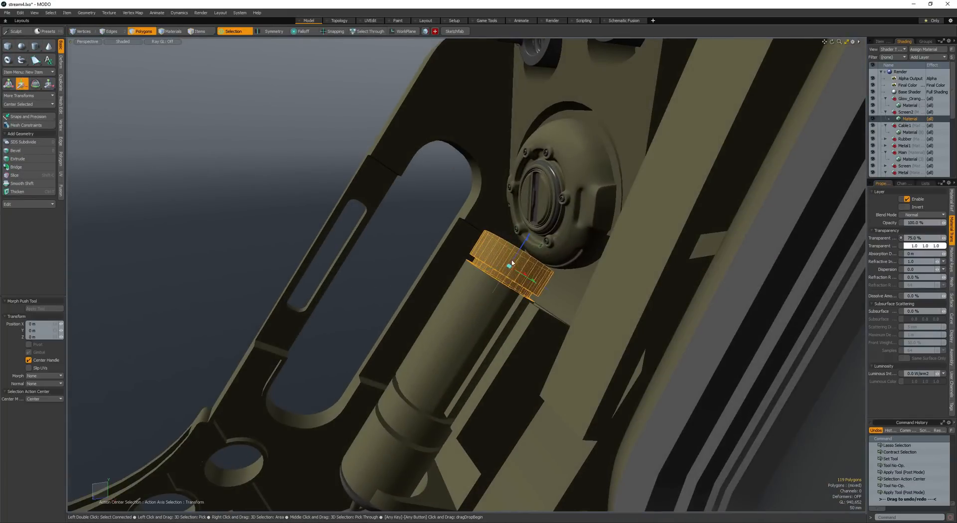
key("q")
- Bevel the boundary edges of the canister's top cap by 20 mm at round level 0
left_click_drag(509, 267, 493, 309, "alt")
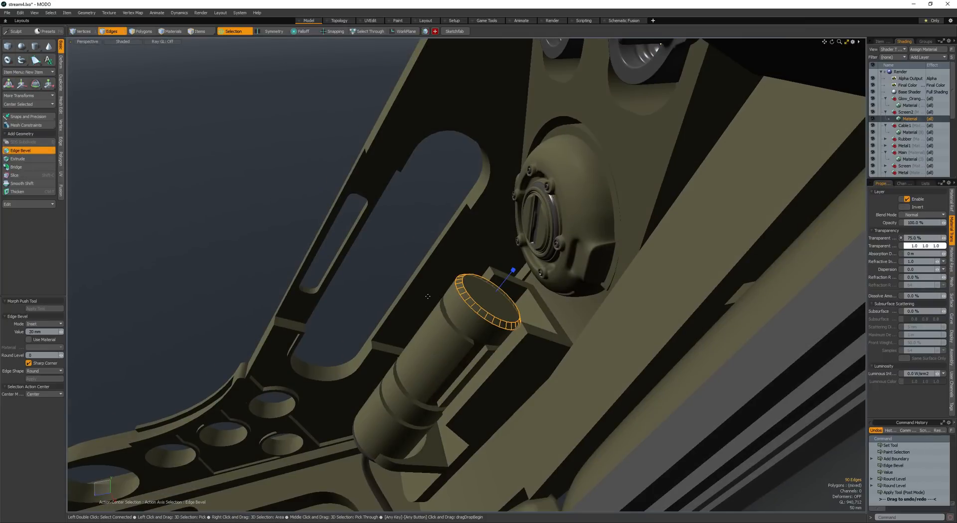
key("space")
left_click(377, 295)
scroll(378, 295, "down", 3)
left_click_drag(378, 295, 396, 306, "alt")
key("space")
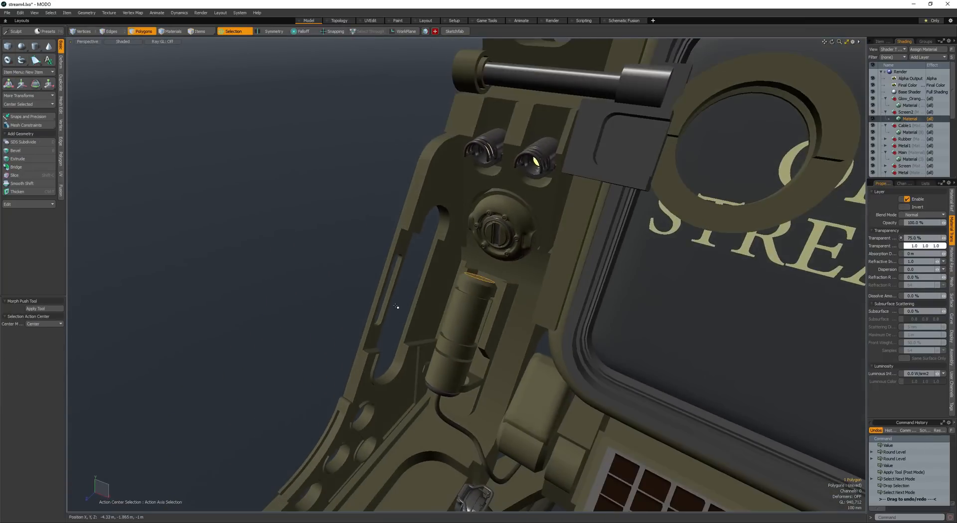
- Select all of the dome's polygons, copy them and paste them into a new mesh layer
scroll(371, 269, "down", 3)
left_click_drag(371, 270, 335, 245, "alt")
key("space")
left_click_drag(335, 244, 337, 191, "alt")
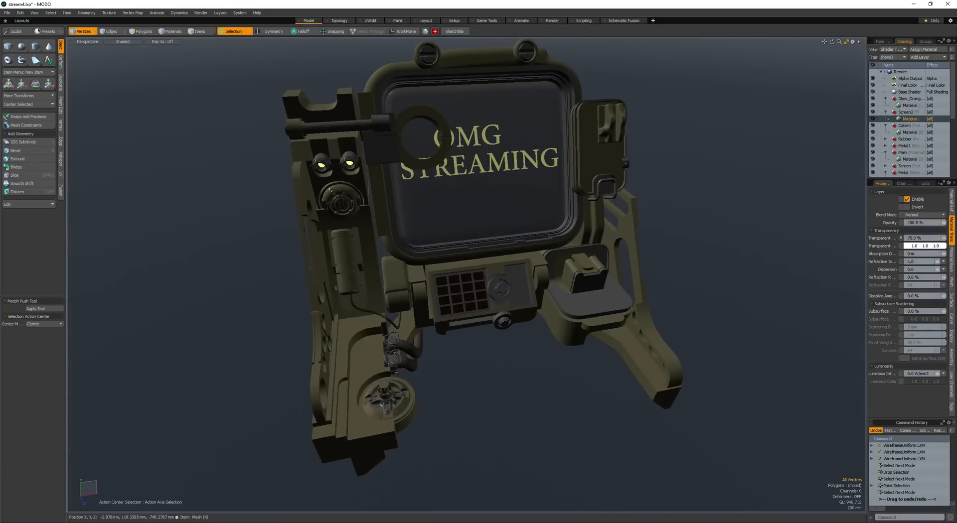
left_click_drag(338, 196, 377, 208, "ctrl+alt")
double_click(377, 210)
left_click_drag(377, 208, 358, 204, "ctrl+alt")
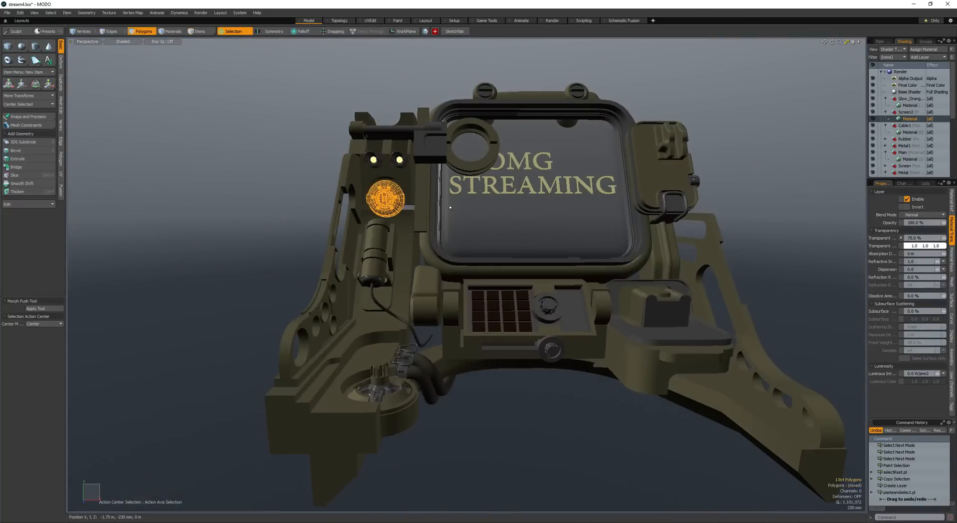
- Rotate the copied dome to face outward and move it to the outer right side of the screen housing
left_click_drag(448, 206, 442, 269, "alt")
key("e")
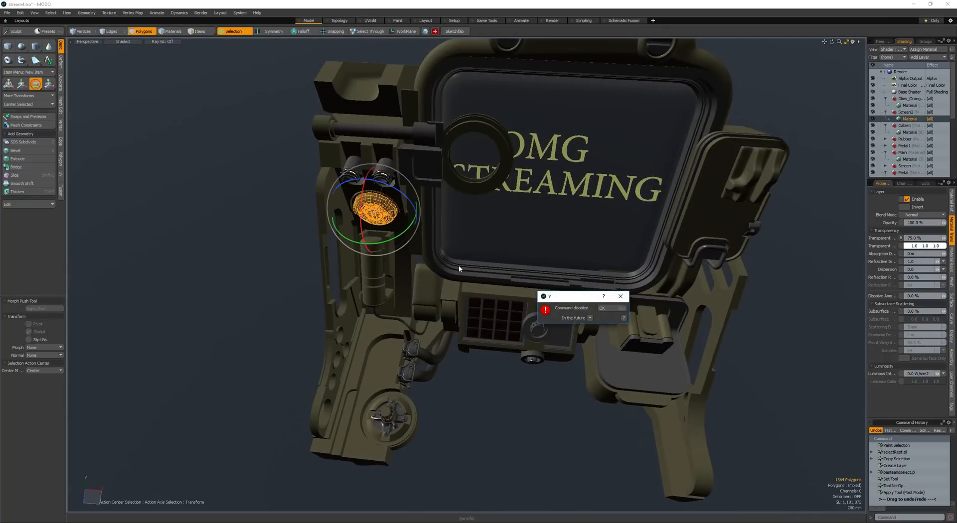
key("Return")
left_click_drag(459, 266, 517, 283, "ctrl+alt")
key("w")
key("shift+a")
left_click_drag(449, 292, 392, 259, "alt")
left_click_drag(391, 259, 295, 237, "ctrl+alt")
- Scale the copied dome and seat it against the side of the screen housing
key("r")
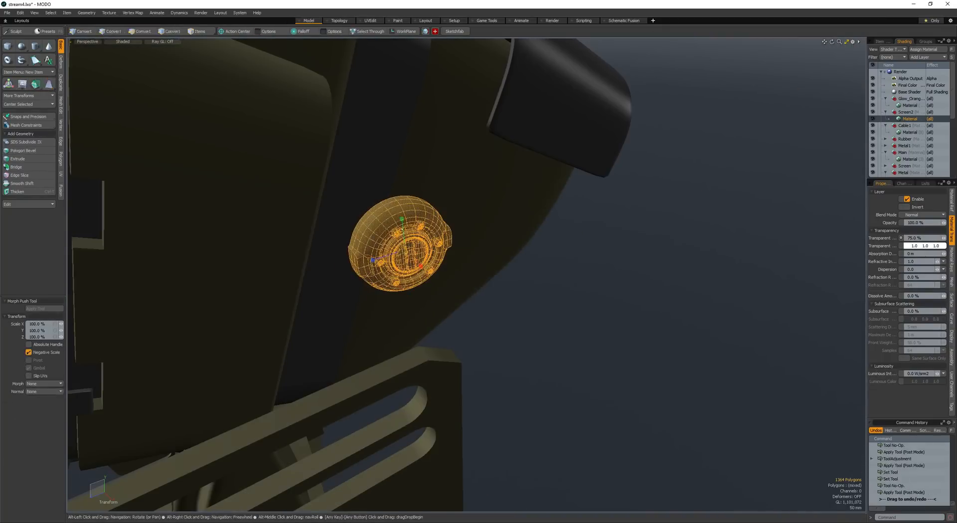
key("alt+a")
left_click_drag(430, 240, 456, 284, "alt")
key("w")
left_click_drag(428, 250, 337, 232)
left_click_drag(387, 241, 482, 263)
key("r")
left_click_drag(482, 264, 602, 307, "alt")
key("space")
- Deselect the copied dome and save the scene
key("space")
left_click(526, 314)
scroll(557, 362, "down", 5)
key("space")
key("space")
left_click(603, 306)
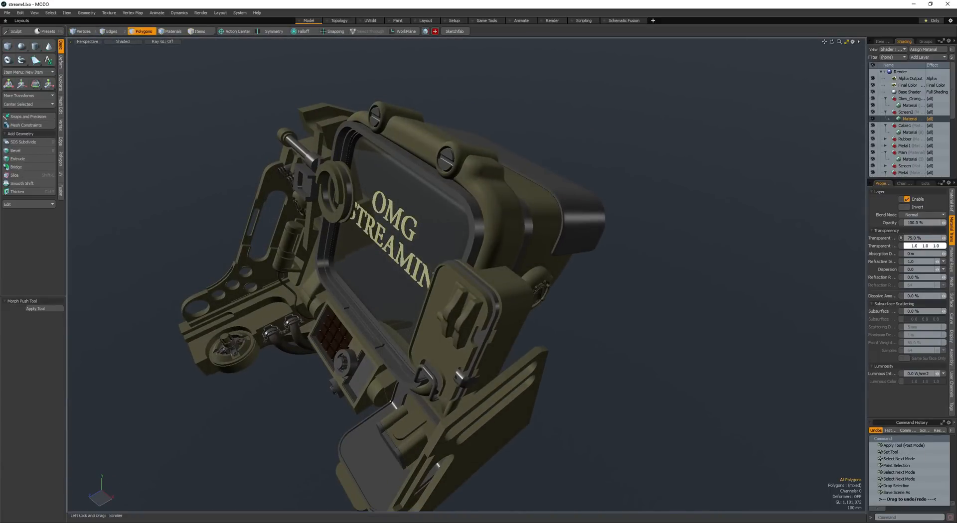
- Create a cube about 445 × 645 × 455 mm on a new layer beside the cover at the screen's right
left_click_drag(523, 226, 474, 194, "alt")
scroll(500, 235, "down", 3)
mouse_move(474, 194)
left_mouse_down("alt+shift")
mouse_move(501, 191)
mouse_move(558, 212)
mouse_move(479, 230)
mouse_move(525, 256)
mouse_move(569, 230)
mouse_move(464, 231)
mouse_move(507, 305)
left_mouse_up("alt+shift")
scroll(558, 212, "up", 3)
scroll(569, 230, "up", 4)
left_click(7, 46)
left_click_drag(488, 265, 578, 254, "alt")
left_click_drag(527, 242, 592, 247)
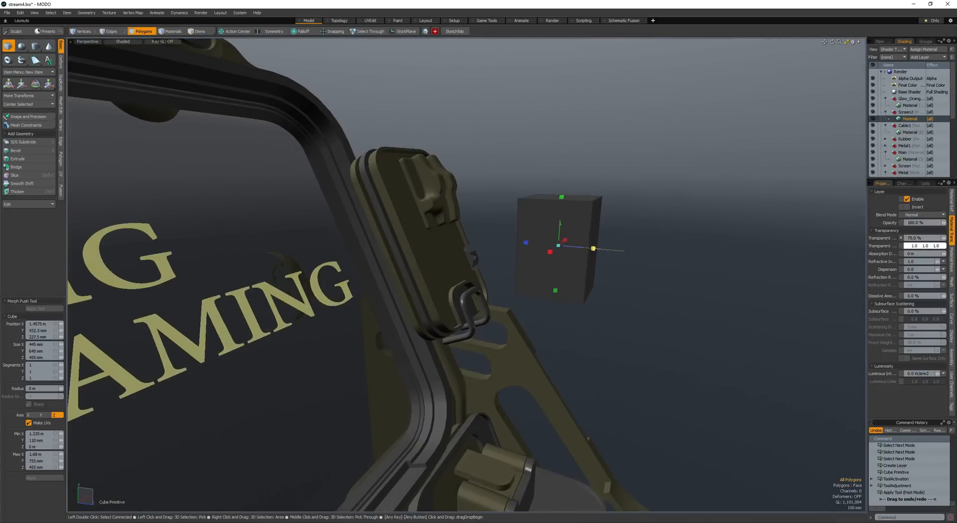
- Round the cube's upper edge facing the cover with a bevel
key("space")
left_click_drag(565, 201, 540, 243, "alt")
key("b")
key("space")
key("space")
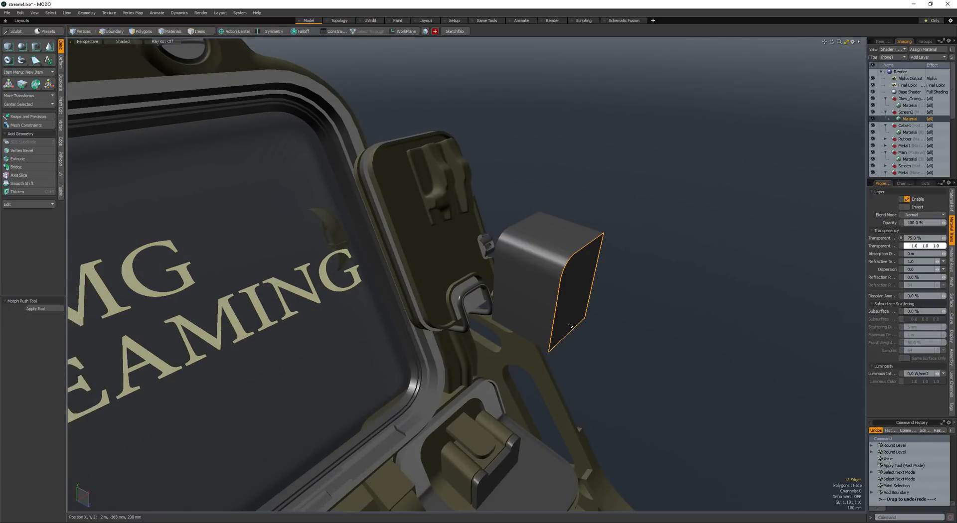
- Select the edges bounding the cube's side face and generate a pipe along them with the quick pipe macro
key("alt+q")
mouse_move(568, 317)
left_mouse_down("ctrl")
mouse_move(567, 333)
mouse_move(531, 278)
left_mouse_up("ctrl")
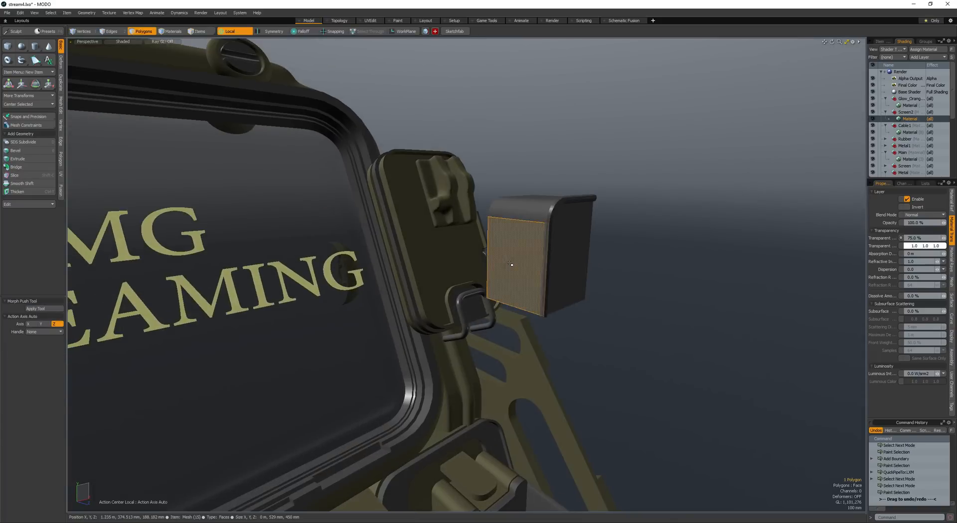
- Remove the helper cube and move the remaining bent pipe against the cover
left_click_drag(547, 246, 444, 234, "alt")
key("]")
key("w")
key("shift+a")
scroll(614, 267, "down", 5)
- Rotate the bent pipe to match the cover's tilt and move it down onto the cover's face
key("e")
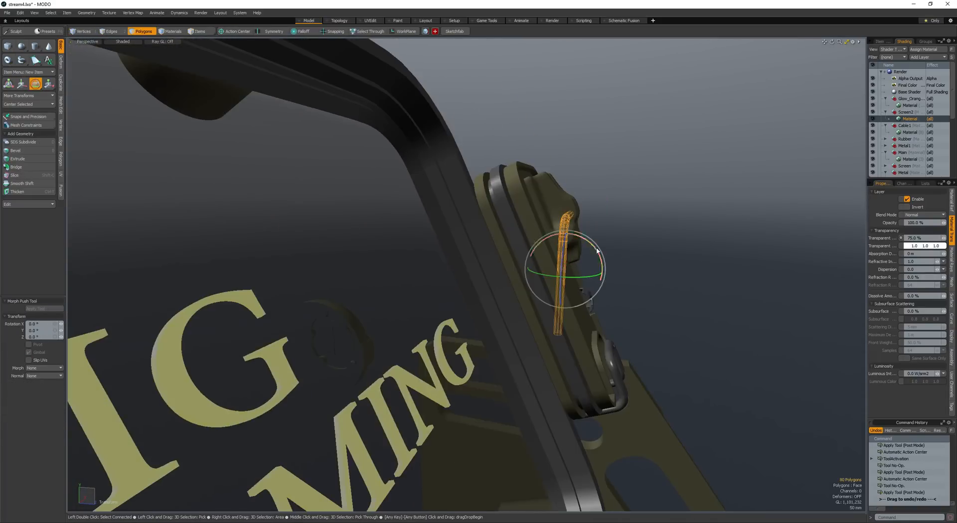
left_click_drag(591, 249, 519, 250, "alt")
key("shift+p")
left_click_drag(519, 249, 598, 249, "alt")
key("e")
key("w")
left_click_drag(661, 234, 671, 249)
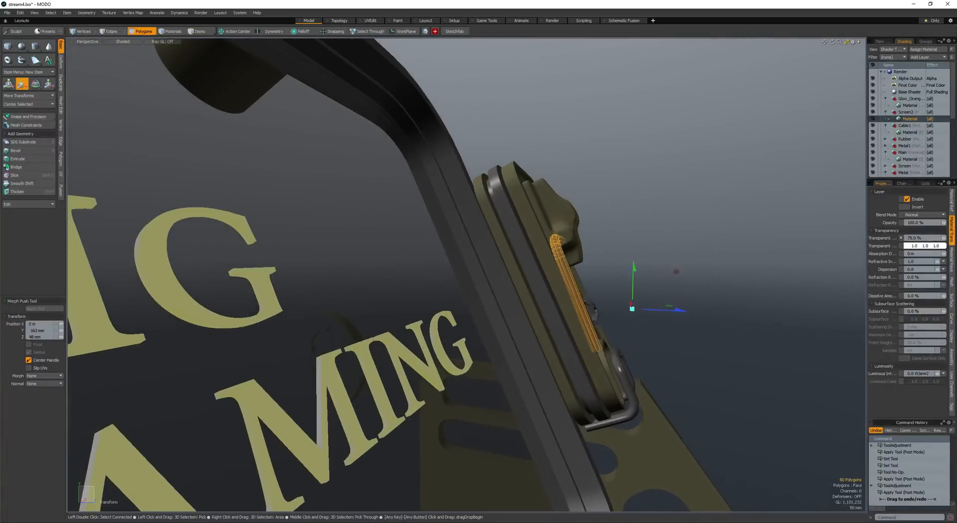
left_click_drag(624, 279, 569, 284, "alt")
- Convert the bent pipe to Catmull-Clark subdivision and fine-tune its rotation and position on the cover
key("space")
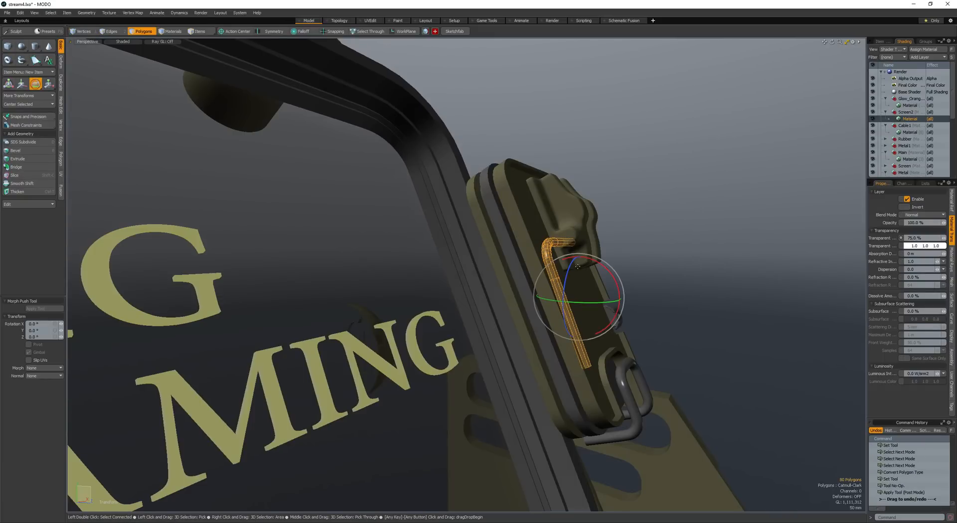
left_click_drag(614, 275, 612, 271)
left_click_drag(604, 267, 614, 265, "alt")
key("w")
mouse_move(604, 261)
left_mouse_down()
mouse_move(560, 271)
mouse_move(619, 262)
left_mouse_up()
- Copy and paste the bent pipe and reposition the duplicate
key("space")
key("ctrl+c")
key("ctrl+v")
scroll(592, 266, "up", 3)
key("w")
left_click_drag(618, 262, 554, 282)
- Leave the move tool, clear the pipe selection and save the scene
key("q")
left_click(640, 258)
scroll(641, 259, "down", 2)
scroll(604, 268, "down", 2)
scroll(616, 252, "down", 2)
left_click_drag(352, 472, 579, 299, "alt")
scroll(583, 344, "up", 3)
scroll(598, 329, "down", 2)
scroll(611, 320, "up", 3)
key("space")
left_click_drag(578, 299, 531, 310, "alt")
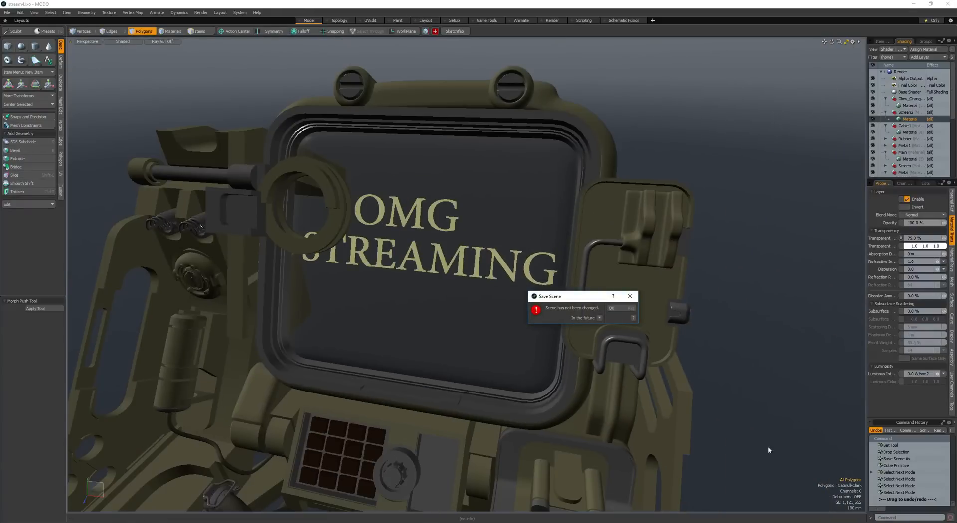
left_click(846, 522)
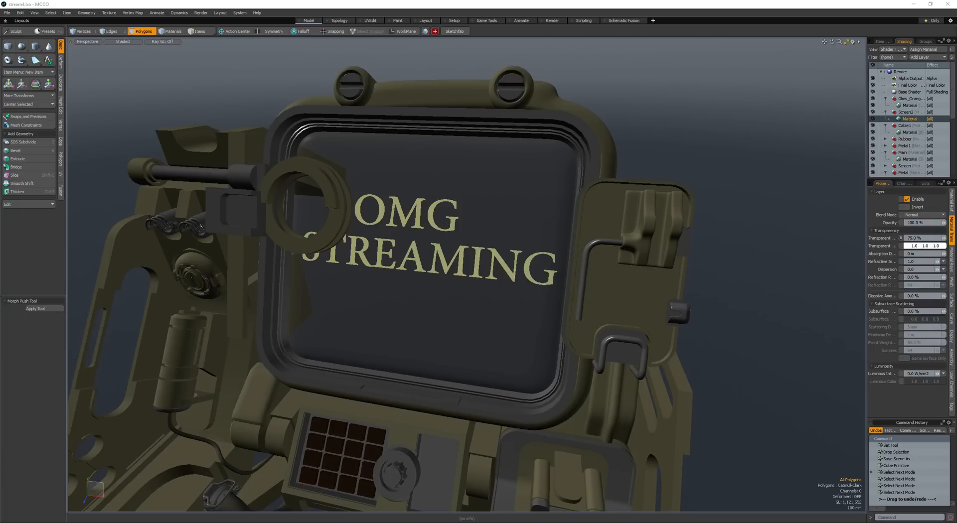
- Select the screen housing mesh for editing, working at its left hinge block
left_click_drag(715, 190, 547, 313, "alt")
key("space")
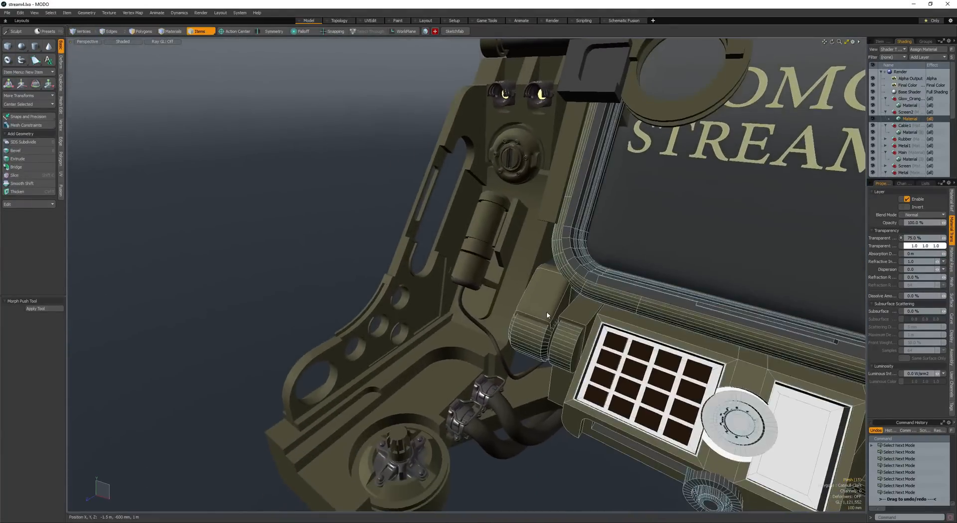
key("Return")
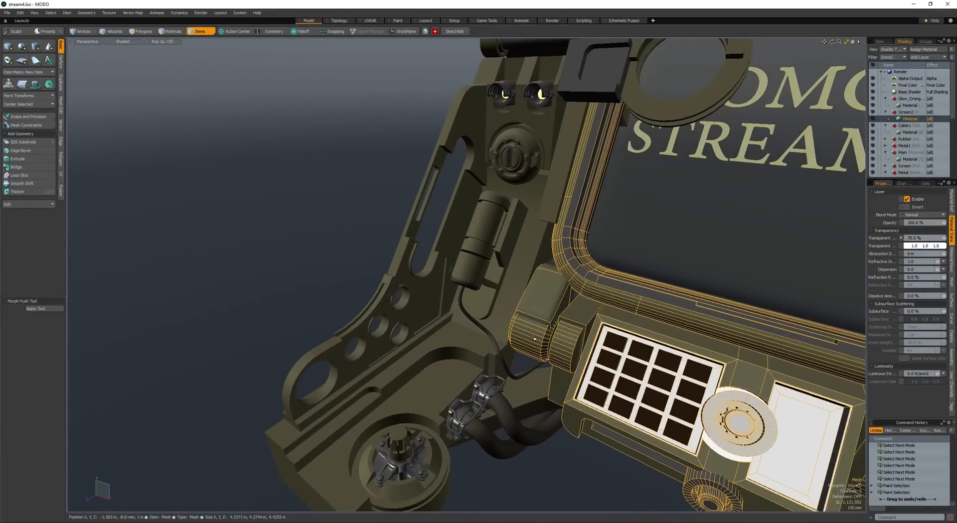
scroll(535, 339, "up", 5)
- Select the curved front faces of the left hinge block and add one loop slice around it
key("space")
- Bevel the new edge loop around the left hinge block out into a wide flat band
key("space")
left_click_drag(514, 312, 511, 344)
key("alt+c")
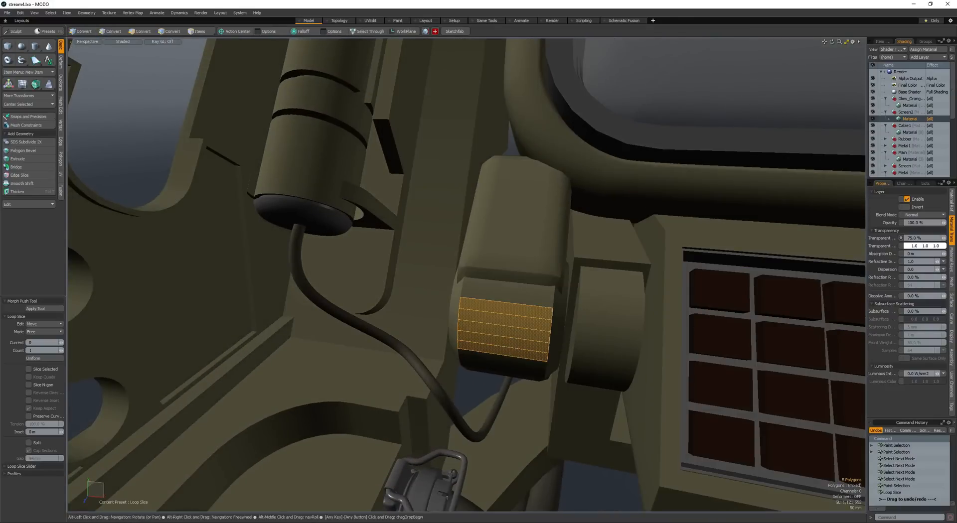
left_click(509, 327)
key("space")
key("space")
key("space")
key("space")
key("b")
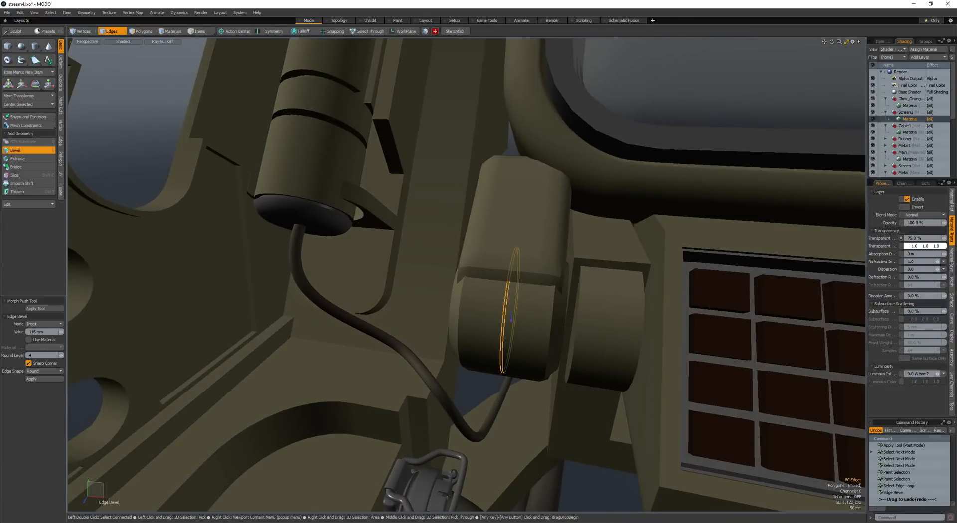
left_click_drag(459, 315, 470, 315)
scroll(470, 314, "down", 4)
left_click(471, 314, "shift")
- Select the two edge loops bordering the hinge block's band and bevel them 8 mm with round level 0
key("space")
key("space")
key("space")
key("space")
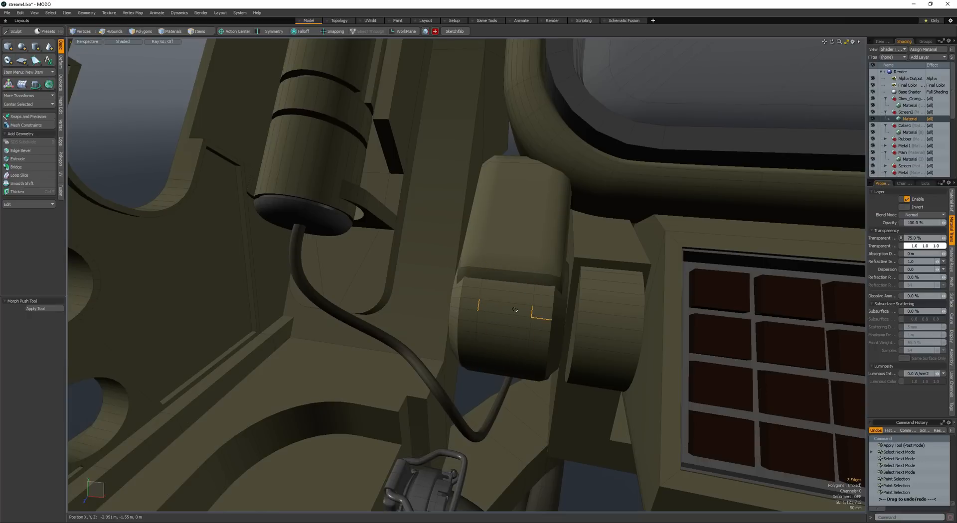
key("b")
left_click_drag(515, 310, 503, 307)
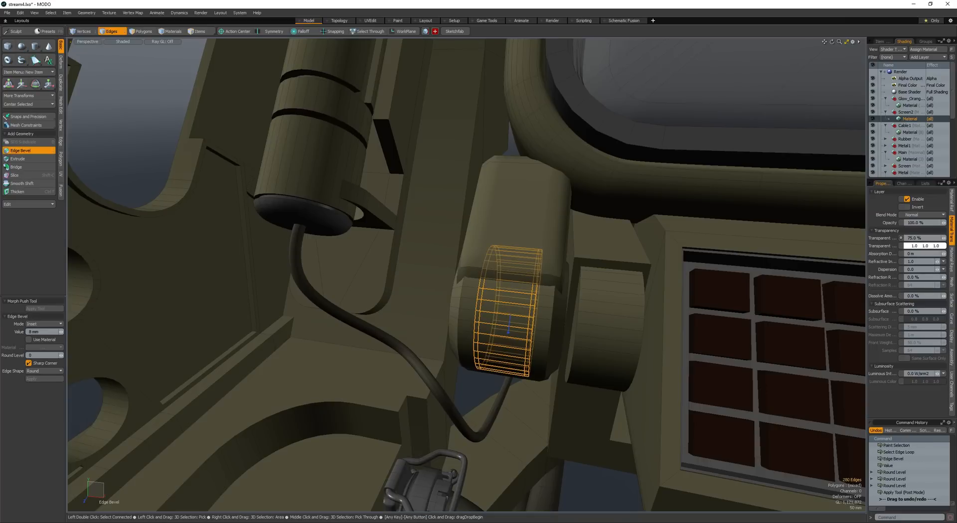
- Select both narrow polygon loops around the hinge block and bevel them inward to form two grooves
key("space")
key("space")
left_click(513, 322)
key("l")
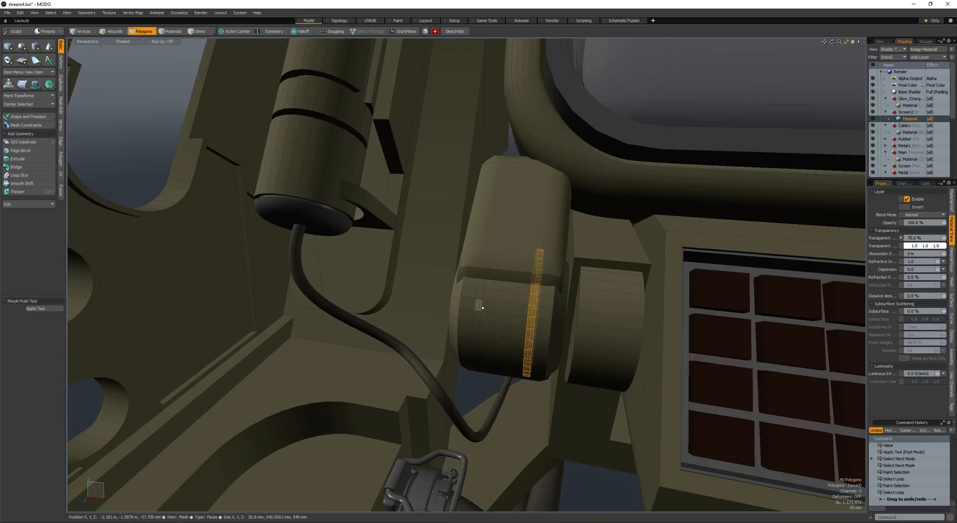
mouse_move(493, 332)
left_mouse_down("alt")
mouse_move(507, 324)
mouse_move(511, 371)
left_mouse_up("alt")
mouse_move(510, 371)
left_mouse_down("alt")
mouse_move(533, 370)
mouse_move(514, 391)
left_mouse_up("alt")
key("b")
left_click(535, 370)
- Shape the front faces between the hinge block's grooves into an inset panel, and save the scene
scroll(534, 369, "up", 3)
key("space")
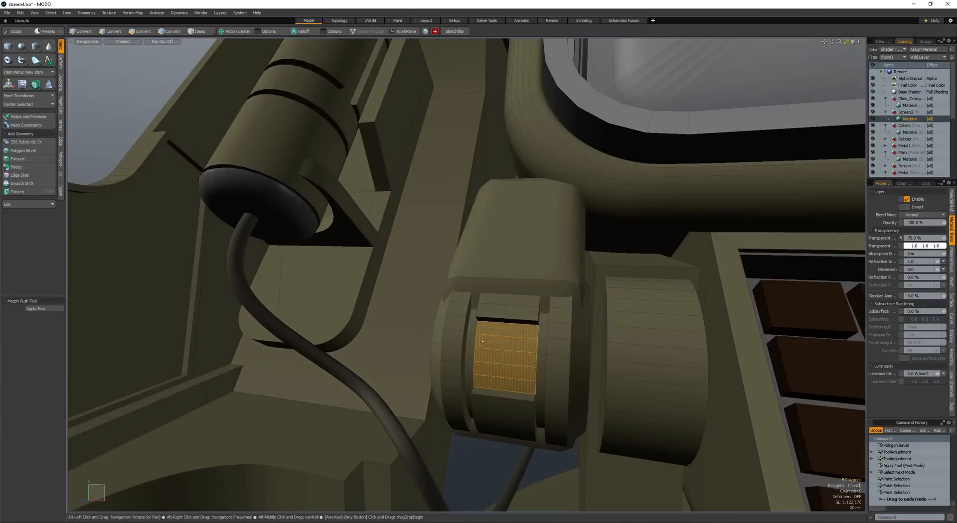
left_click_drag(482, 343, 394, 219, "alt")
scroll(479, 325, "down", 3)
key("ctrl+s")
key("Escape")
- Copy and paste the outer face of the plate beside the canister, and resize and reposition the duplicate
scroll(414, 221, "up", 5)
key("space")
left_click(471, 215)
key("space")
left_click(472, 208)
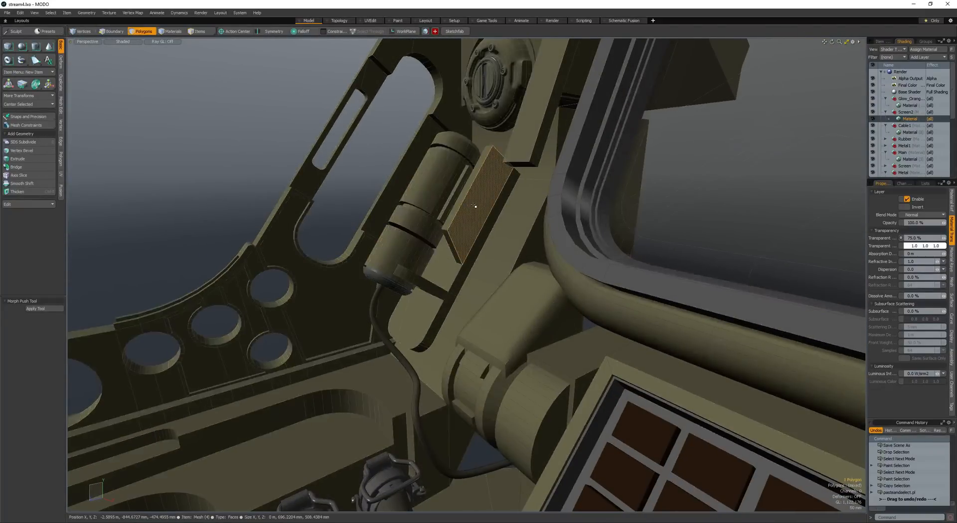
scroll(474, 206, "up", 3)
key("y")
left_click_drag(479, 206, 473, 207)
left_click_drag(443, 204, 518, 230, "alt")
- Thicken the pasted face into a block and move the whole block relative to the plate
key("space")
key("ctrl+t")
left_click(483, 213)
left_click_drag(469, 193, 657, 198)
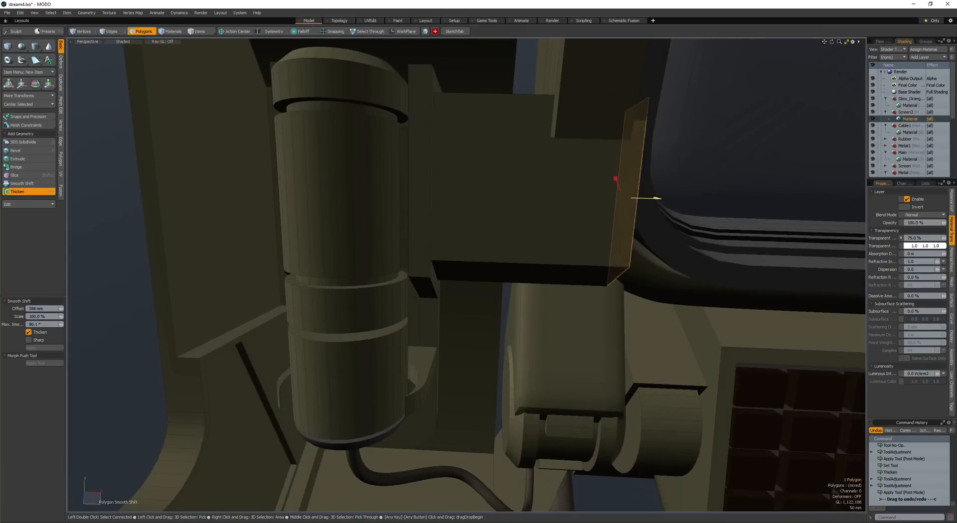
key("space")
double_click(615, 203)
key("w")
left_click_drag(558, 196, 511, 231, "alt")
- Select the block's long edges and bevel them into rounded corners
key("space")
key("space")
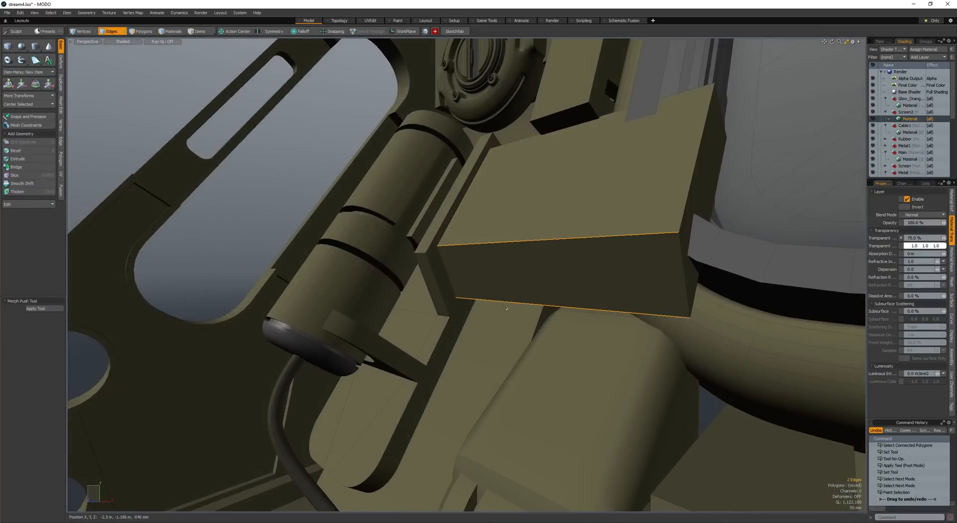
key("Up")
key("Up")
left_click_drag(505, 308, 382, 211, "alt")
key("b")
scroll(514, 259, "up", 3)
scroll(382, 211, "up", 3)
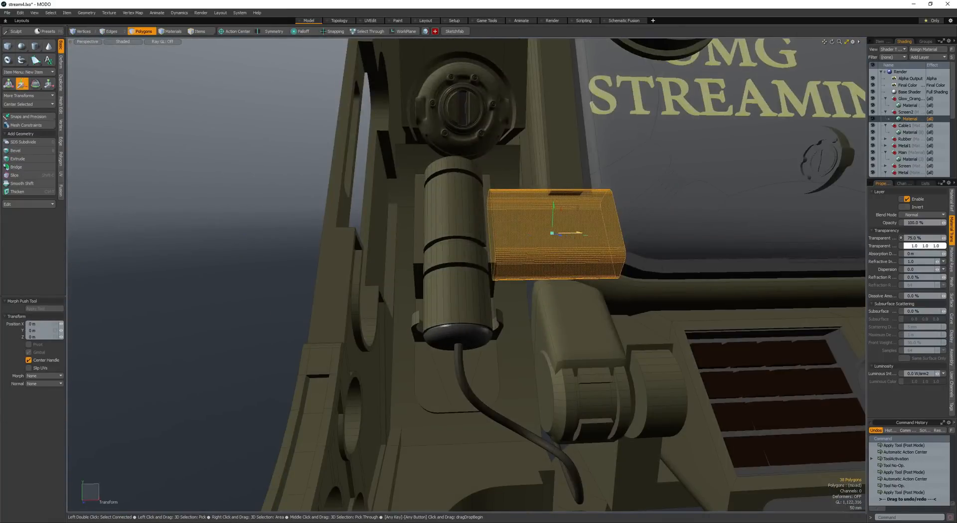
- Move the rounded block through the plate beside the canister and cut an opening with it
left_click_drag(579, 233, 467, 238)
scroll(490, 234, "up", 3)
key("space")
scroll(510, 268, "down", 4)
key("F4")
- Inspect the hinge, canister and keypad area from several distances
scroll(421, 280, "down", 4)
scroll(421, 280, "up", 4)
scroll(421, 280, "down", 5)
scroll(413, 267, "down", 4)
scroll(432, 246, "up", 6)
scroll(441, 227, "down", 4)
scroll(483, 258, "up", 5)
scroll(482, 258, "down", 5)
scroll(614, 319, "up", 4)
- Select the keypad housing's connected geometry and the edge loop starting at its raised frame's corner
double_click(598, 270)
scroll(467, 239, "up", 4)
key("space")
key("space")
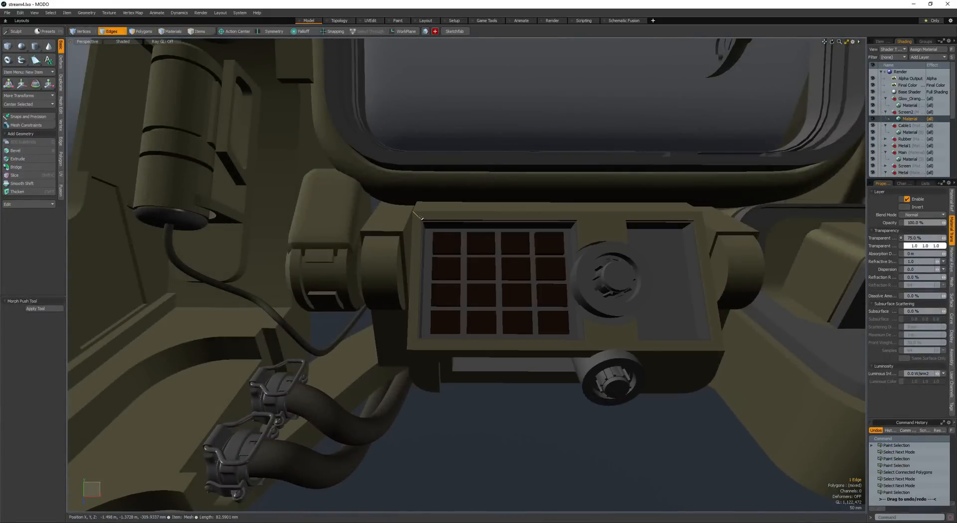
double_click(420, 218)
left_click_drag(421, 218, 501, 234, "alt")
mouse_move(432, 215)
left_mouse_down("alt")
mouse_move(481, 248)
mouse_move(541, 259)
mouse_move(566, 297)
mouse_move(538, 239)
mouse_move(592, 280)
mouse_move(589, 302)
mouse_move(573, 297)
mouse_move(606, 296)
left_mouse_up("alt")
- Create a cylinder of about 300 mm radius along the Z axis beside the front dial of the keypad housing
key("space")
left_click(556, 265)
left_click(549, 247)
key("ctrl+shift+c")
left_click_drag(606, 295, 588, 286, "alt")
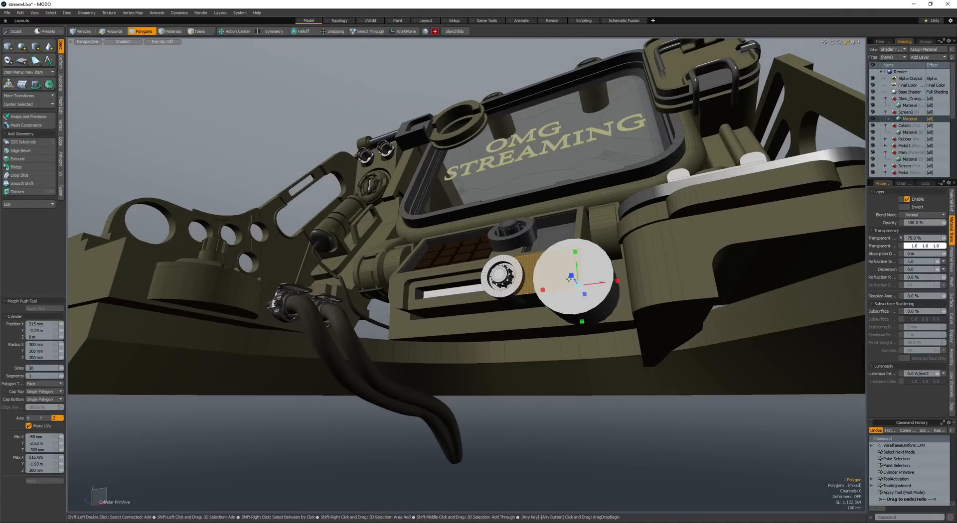
- Finish placing the new cylinder and scale it down beside the front dial
left_click_drag(568, 277, 574, 253, "alt")
key("space")
scroll(582, 217, "up", 3)
key("w")
key("r")
left_click(601, 289)
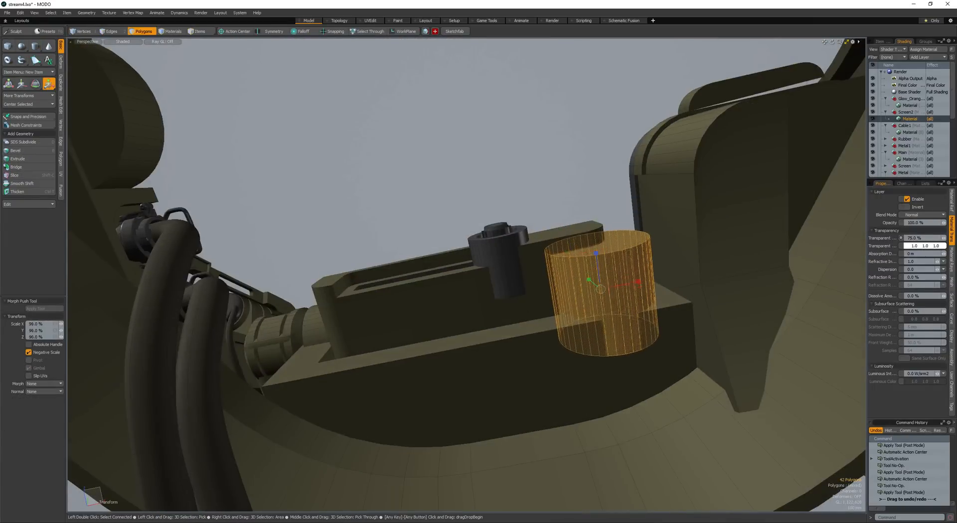
left_click_drag(603, 289, 584, 289)
left_click_drag(584, 289, 573, 319, "alt")
- Move the cylinder into position at the end of the housing's lower ledge
key("w")
left_click_drag(573, 319, 506, 261)
key("q")
key("w")
key("q")
key("w")
left_click_drag(589, 273, 452, 207, "alt")
- Bevel the cylinder's front cap into a smaller raised step
key("b")
left_click(599, 255, "shift")
key("space")
key("space")
- Add a small block on the housing's lower ledge below the front dial
key("space")
key("space")
scroll(540, 279, "up", 8)
left_click(641, 238)
left_click(539, 270)
key("q")
left_click_drag(498, 268, 500, 304, "alt")
mouse_move(500, 305)
left_mouse_down("ctrl")
mouse_move(516, 311)
mouse_move(513, 322)
mouse_move(681, 321)
left_mouse_up("ctrl")
key("space")
- Stretch the block to about 406.5% along X, adjust its height and position it beneath the front dial
double_click(500, 301)
key("r")
left_click_drag(681, 321, 698, 369, "alt")
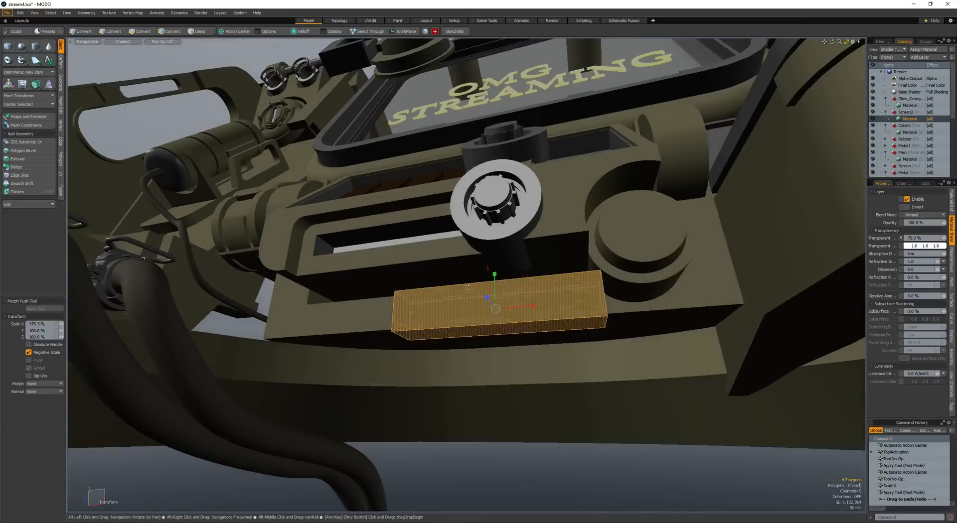
key("w")
left_click_drag(455, 292, 431, 244)
key("y")
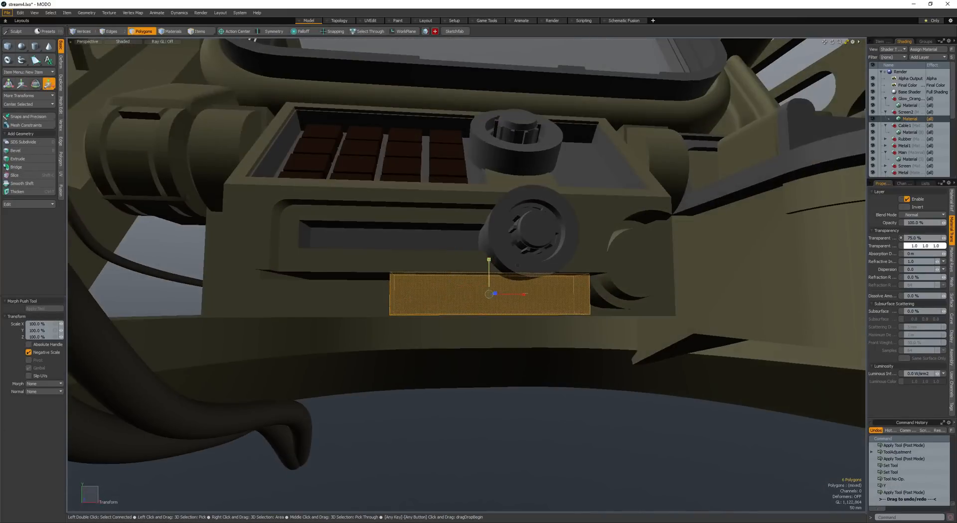
key("w")
left_click_drag(488, 258, 474, 234, "alt")
- Add loop slices across the lower block and bevel the middle loop 43.5 mm
key("space")
key("alt+c")
key("space")
left_click(530, 294)
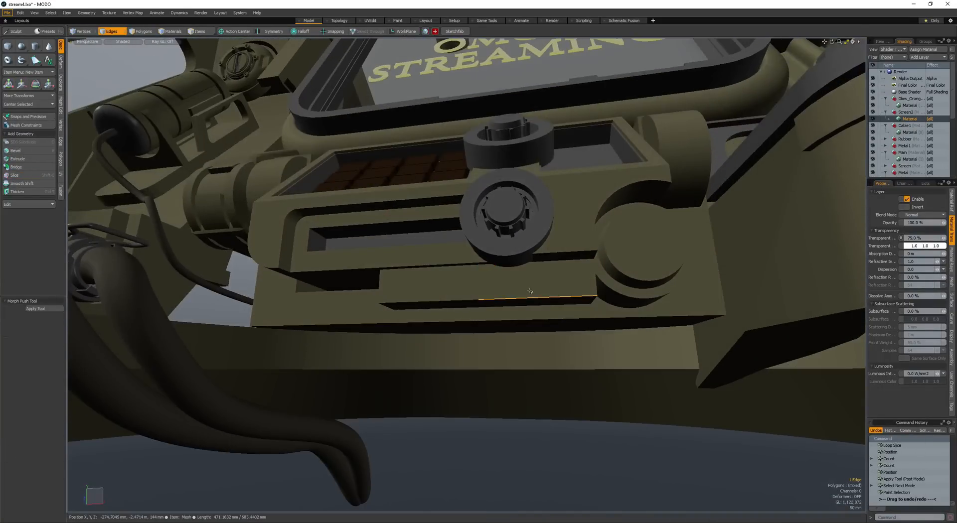
key("alt+c")
key("space")
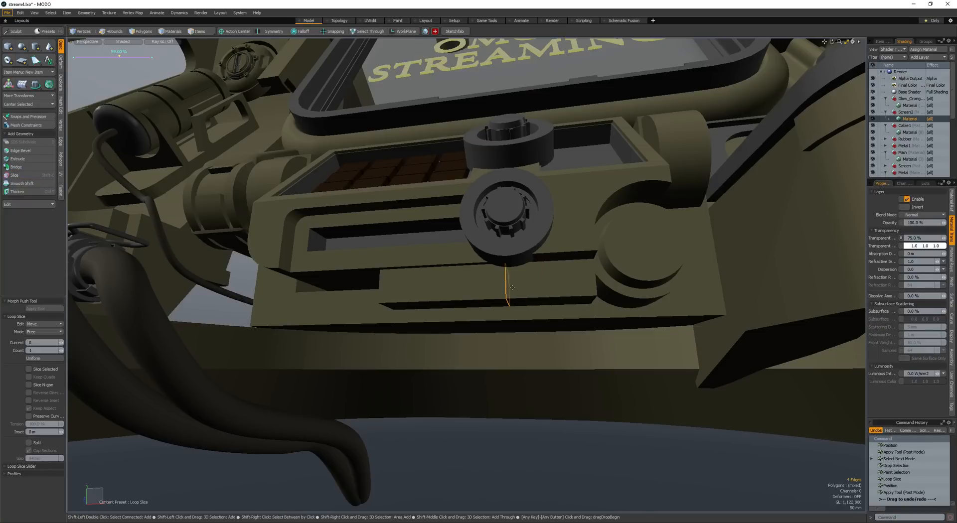
key("b")
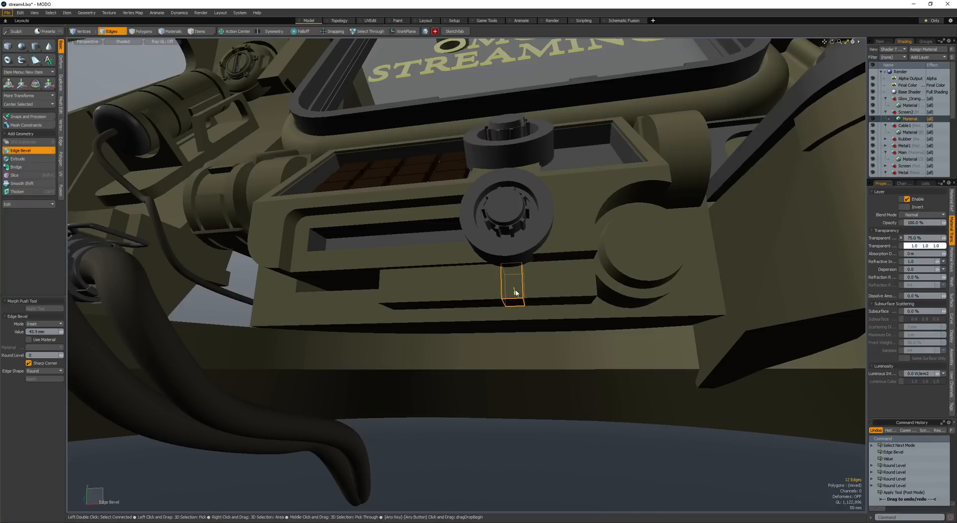
- Select the front faces of the lower block's middle strip and push them inward to form an angled notch
key("space")
key("space")
left_click(515, 296)
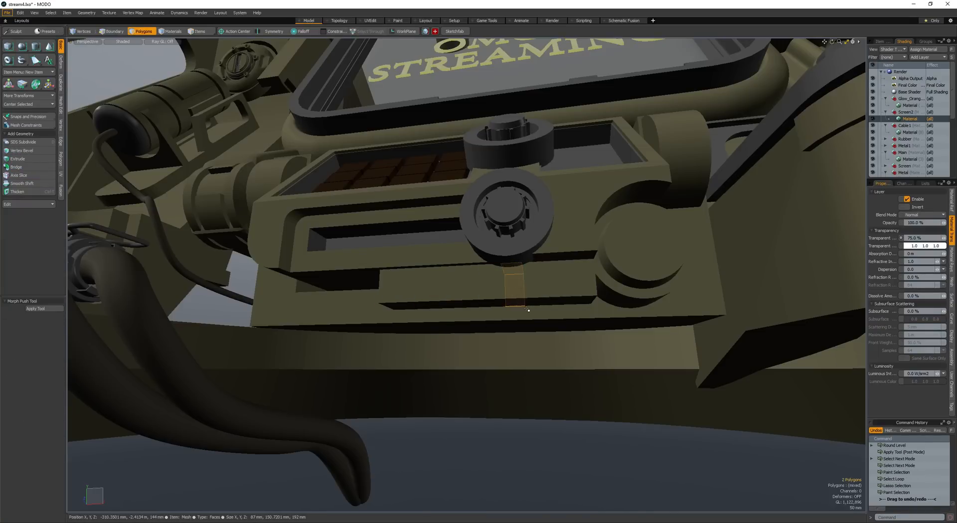
left_click_drag(527, 310, 456, 282, "alt")
key("space")
- Select the edge loops around the notch and scale them to 125% along X
double_click(474, 316)
key("space")
key("l")
key("r")
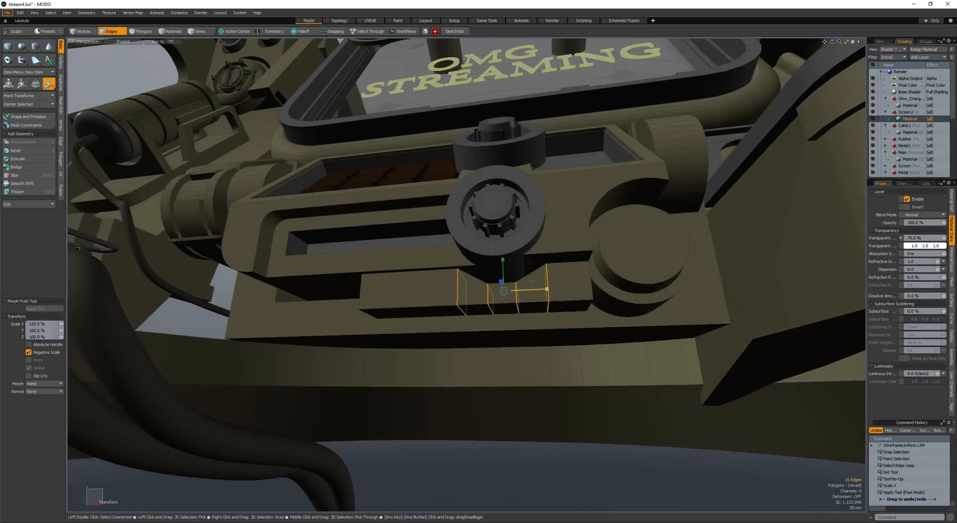
- Try to bevel all the notch's edge loops by about 40 mm
key("b")
left_click_drag(431, 287, 435, 297, "alt")
left_click_drag(435, 297, 426, 297)
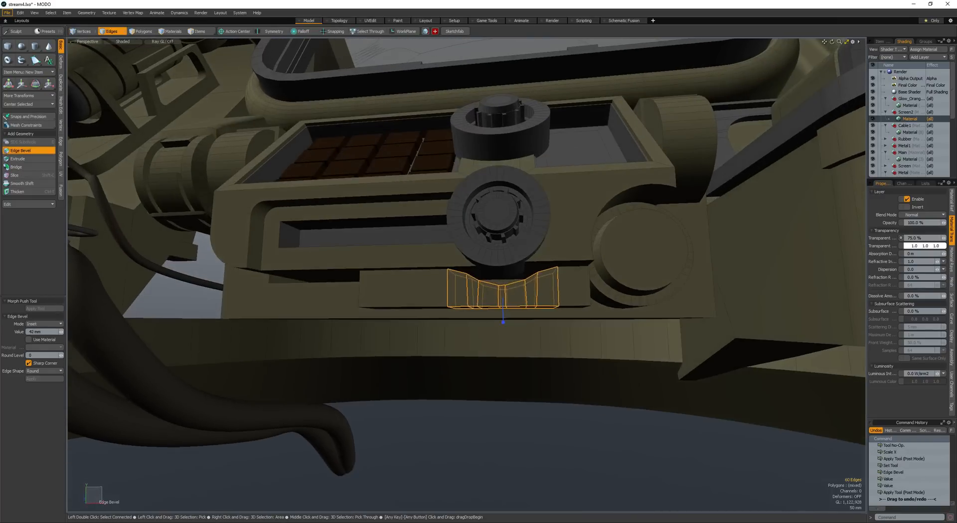
key("space")
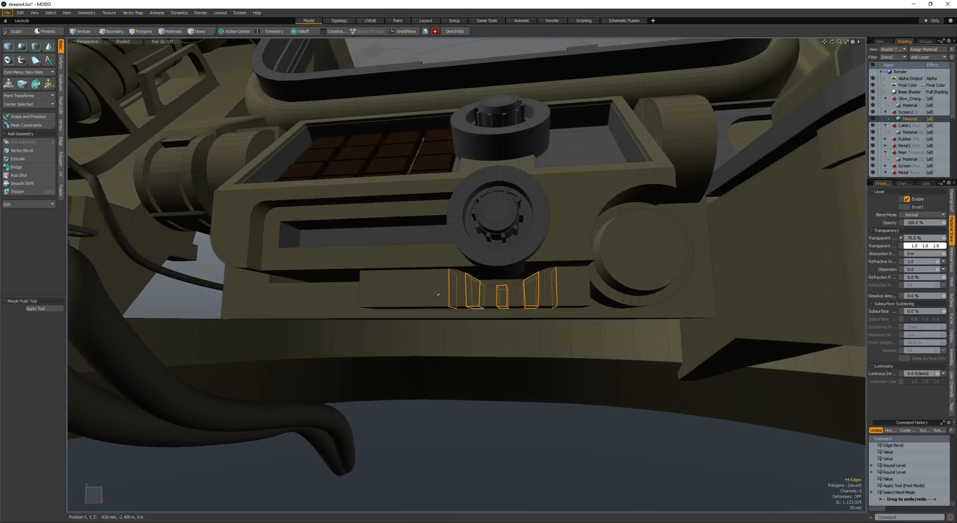
- Bevel only the two inner edge loops of the notch with round level 2
key("l")
key("b")
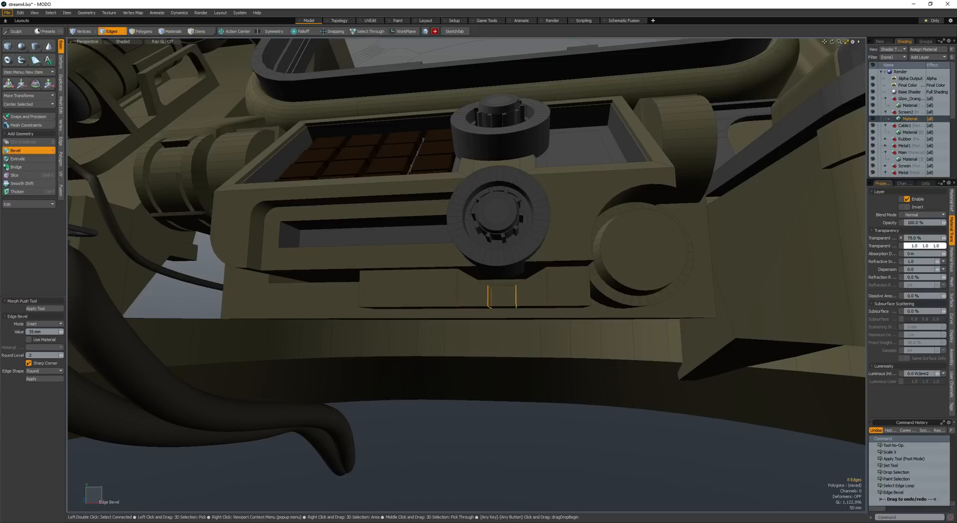
key("space")
key("space")
- Select the edge loop along the front of the notched lower strip and bevel it by 40 mm
left_click_drag(435, 296, 437, 297, "alt")
left_click(432, 299)
left_click(431, 299)
scroll(432, 299, "down", 4)
key("space")
key("space")
left_click(433, 303, "shift")
key("l")
key("b")
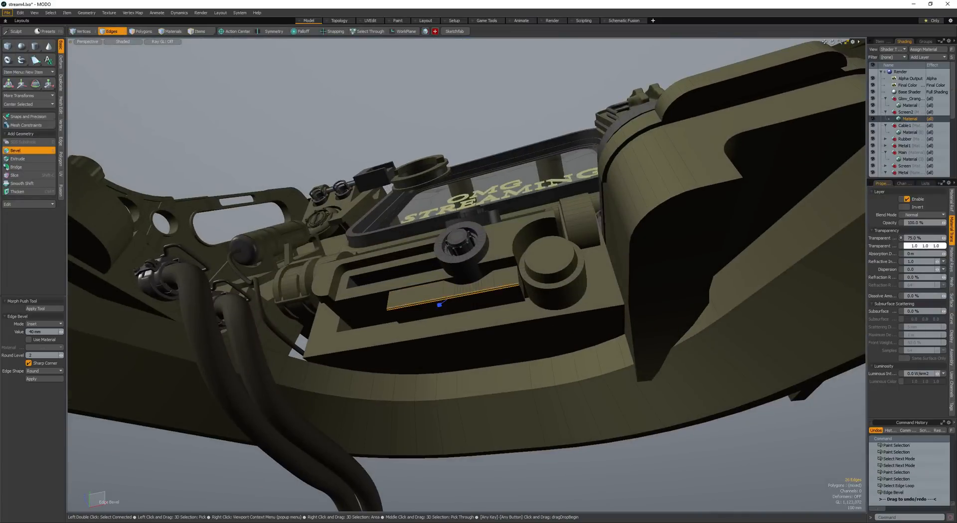
key("space")
key("Escape")
- Clear the edge selection and save the scene
scroll(391, 301, "down", 5)
mouse_move(391, 301)
left_mouse_down("alt")
mouse_move(394, 331)
mouse_move(421, 356)
mouse_move(424, 386)
mouse_move(459, 349)
mouse_move(444, 353)
mouse_move(513, 319)
mouse_move(503, 291)
mouse_move(490, 289)
mouse_move(533, 289)
mouse_move(503, 290)
mouse_move(487, 304)
mouse_move(554, 302)
left_mouse_up("alt")
key("space")
key("Escape")
key("ctrl+s")
- Select the round end face of the hinge cylinder beside the blank plate and move it -20 mm along X
double_click(519, 277)
scroll(523, 289, "up", 3)
key("b")
key("space")
key("space")
left_click(477, 277)
key("w")
mouse_move(477, 277)
left_mouse_down("alt")
mouse_move(455, 273)
mouse_move(481, 273)
mouse_move(469, 274)
left_mouse_up("alt")
key("b")
key("r")
key("space")
key("w")
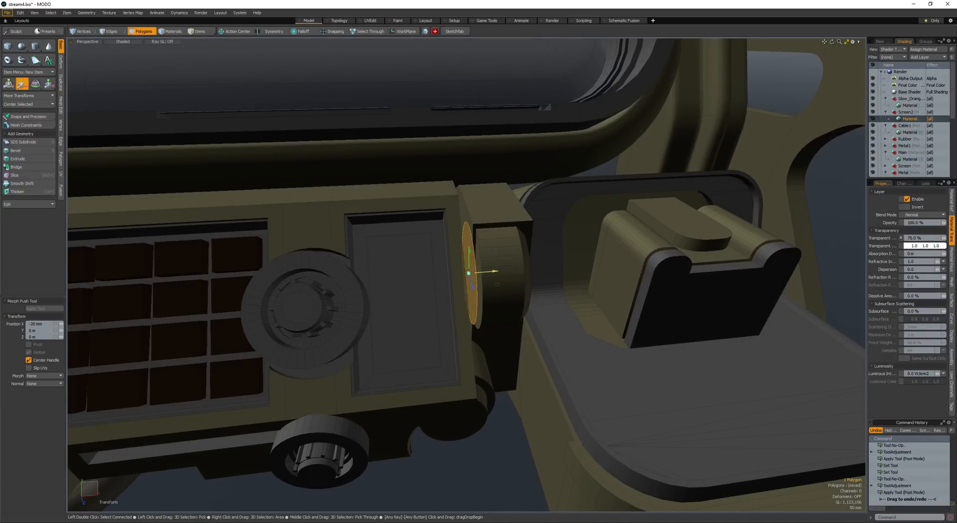
- Thicken the round hinge face by 64 mm and select the resulting disc's end face for moving
key("ctrl+t")
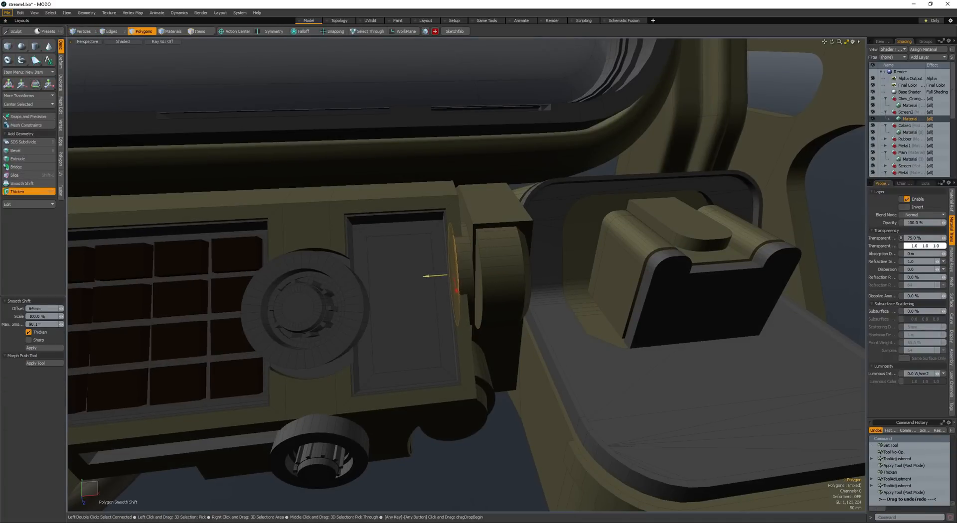
key("space")
left_click_drag(439, 279, 484, 273, "alt")
key("w")
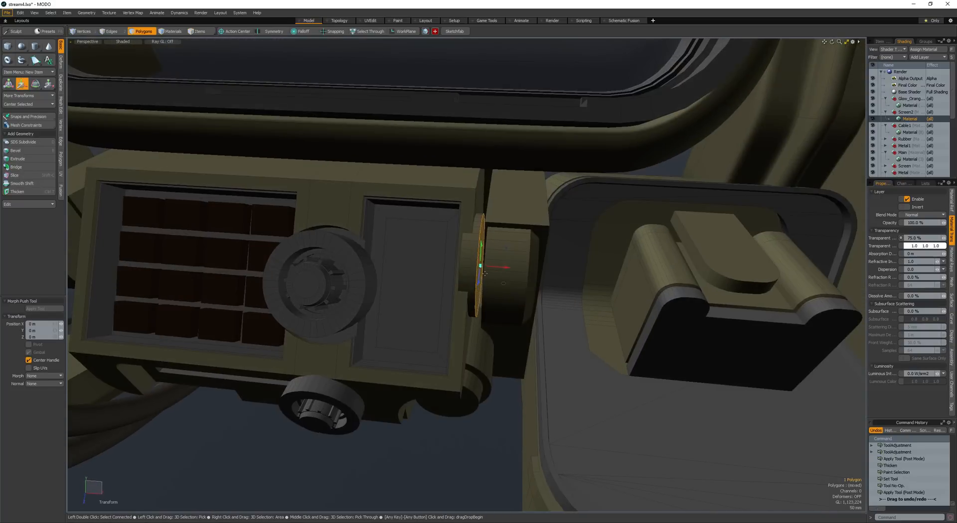
- Bevel the group of faces around the hinge disc to give it a stepped flange
key("b")
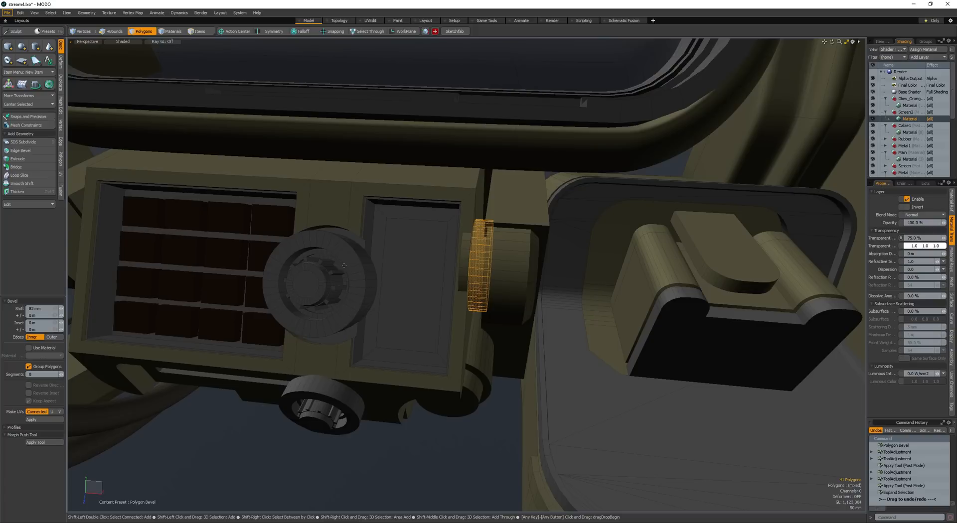
key("space")
left_click(352, 263)
key("space")
key("space")
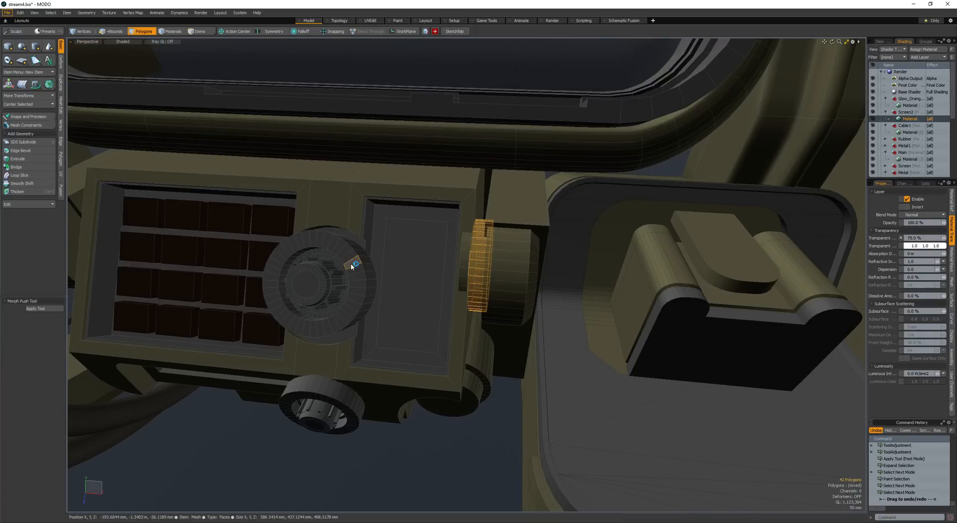
- Move the flanged disc's outer end face -13 mm along X
double_click(485, 250)
scroll(470, 248, "up", 5)
left_click_drag(468, 248, 536, 255, "alt")
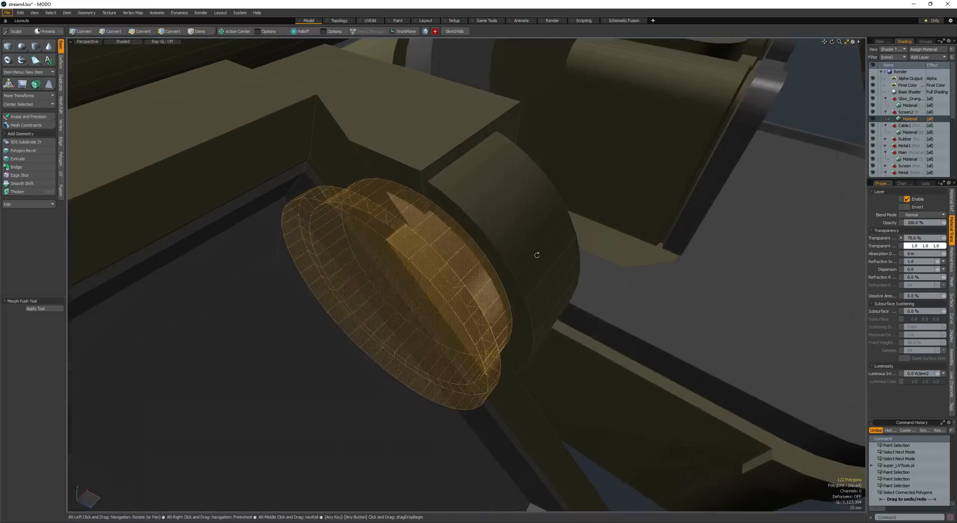
left_click(427, 293)
key("w")
mouse_move(427, 293)
left_mouse_down("alt")
mouse_move(393, 287)
mouse_move(417, 288)
left_mouse_up("alt")
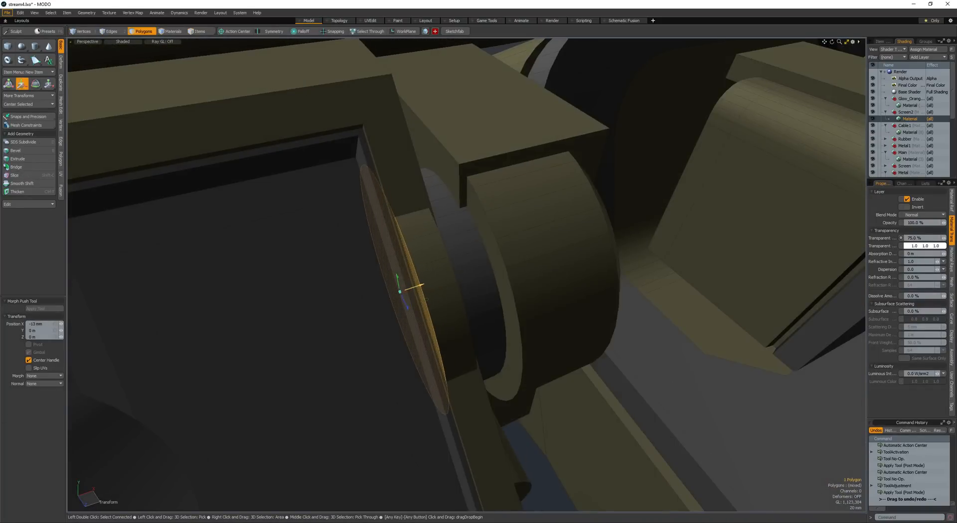
scroll(405, 285, "down", 3)
key("space")
- Duplicate the whole stepped hinge disc, rotate the copy and move it to the opposite end of the keypad housing
left_click(432, 284)
double_click(431, 284)
scroll(431, 285, "down", 2)
left_click_drag(504, 280, 405, 281, "alt")
scroll(467, 260, "down", 4)
key("ctrl+c")
key("ctrl+v")
key("e")
left_click_drag(464, 280, 410, 278, "ctrl")
left_click_drag(410, 278, 462, 257, "ctrl+alt")
key("w")
left_click_drag(523, 262, 326, 262)
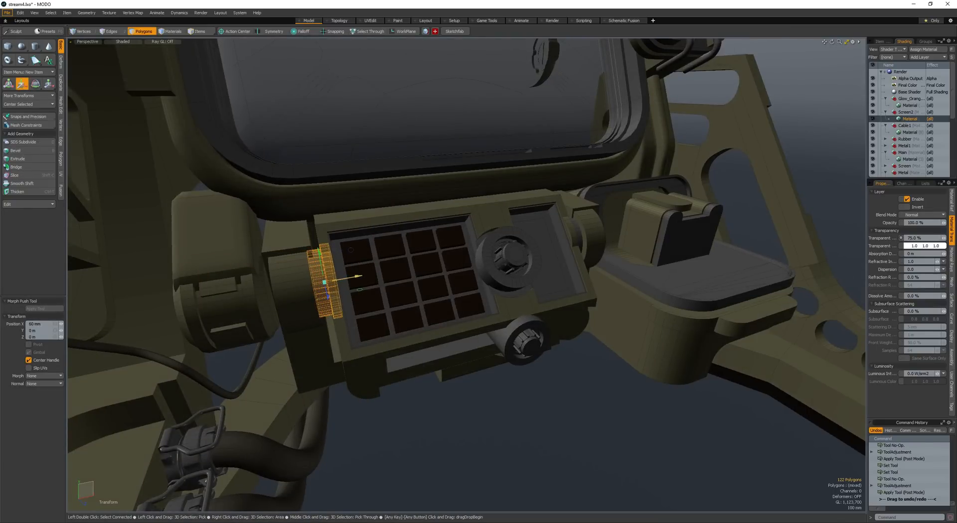
key("space")
key("space")
key("Escape")
left_click_drag(524, 244, 396, 270, "alt")
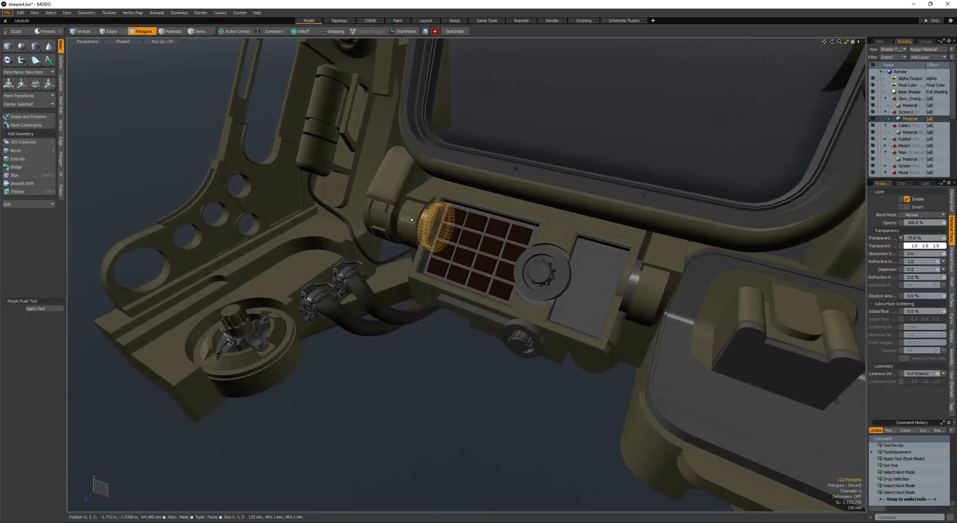
- Select the edges of the hinge blocks behind both ends of the keypad housing and round them with an edge bevel
left_click(672, 254)
scroll(667, 238, "down", 4)
left_click_drag(667, 238, 747, 269, "alt")
key("space")
key("space")
scroll(491, 259, "up", 6)
left_click_drag(500, 263, 541, 181, "alt")
key("b")
scroll(483, 194, "down", 6)
left_click_drag(448, 195, 541, 207, "alt")
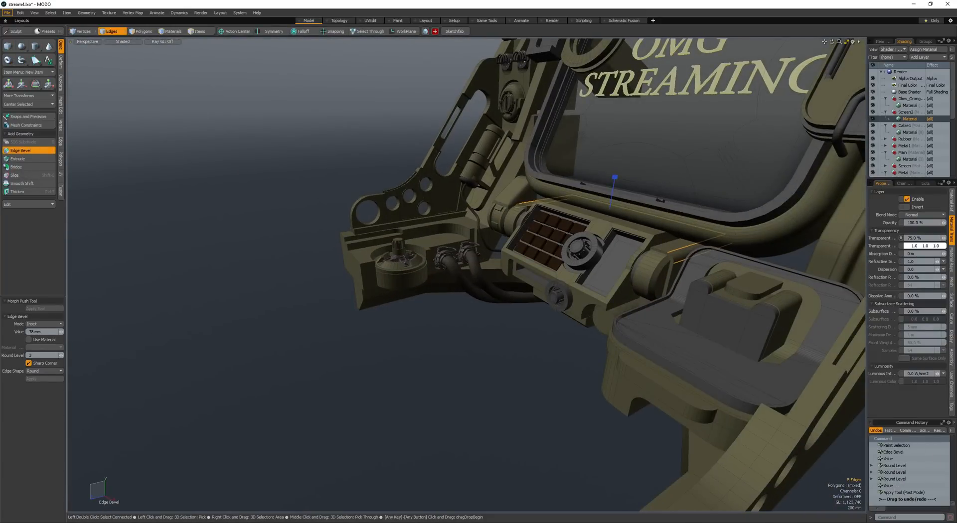
key("space")
- Clear the edge selection and toggle the viewport's wireframe display
scroll(486, 357, "down", 4)
left_click_drag(476, 356, 491, 370, "alt")
left_click(486, 368)
key("KP_8")
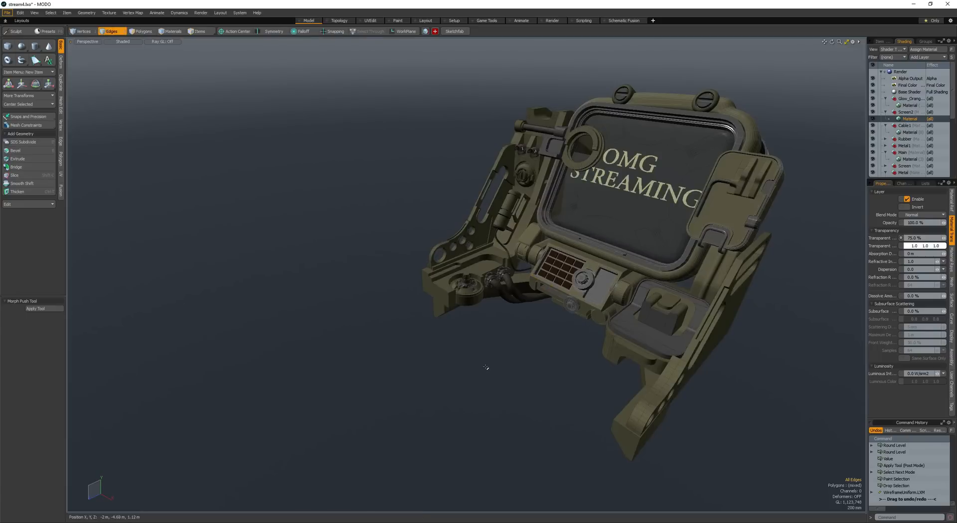
key("KP_8")
key("space")
left_click(498, 339)
- Open the render preview and examine the shaded device from the front, both sides and above
key("F8")
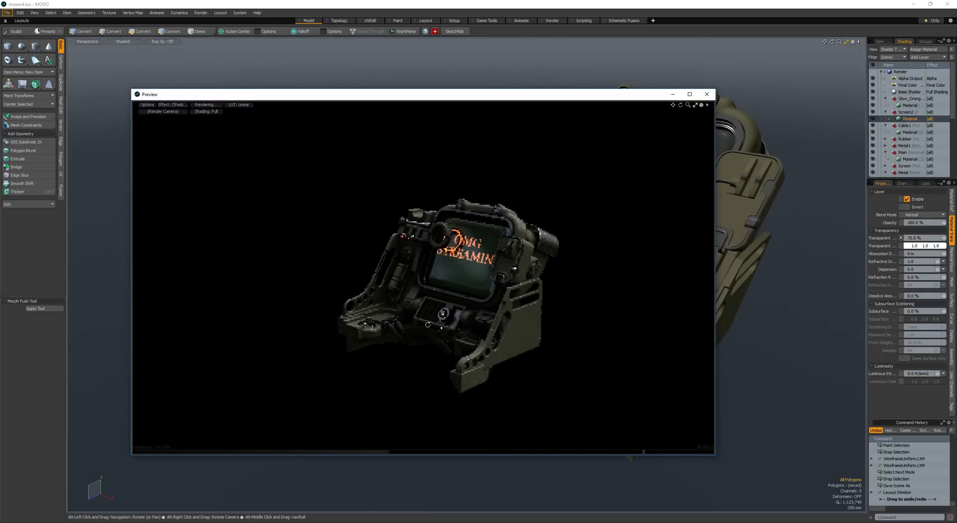
left_click_drag(436, 310, 459, 332, "alt")
left_click_drag(458, 331, 479, 329, "ctrl+alt")
left_click_drag(480, 329, 461, 299, "alt")
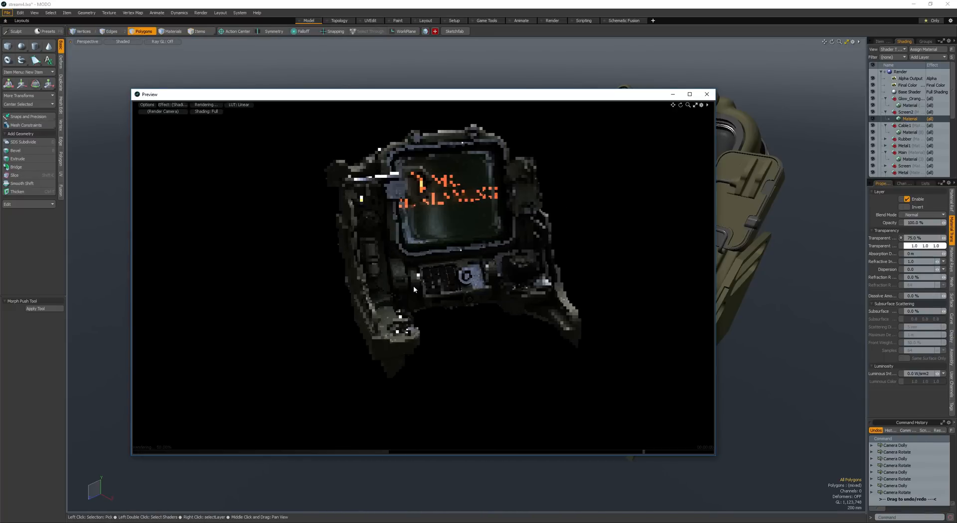
left_click_drag(385, 292, 442, 204, "alt")
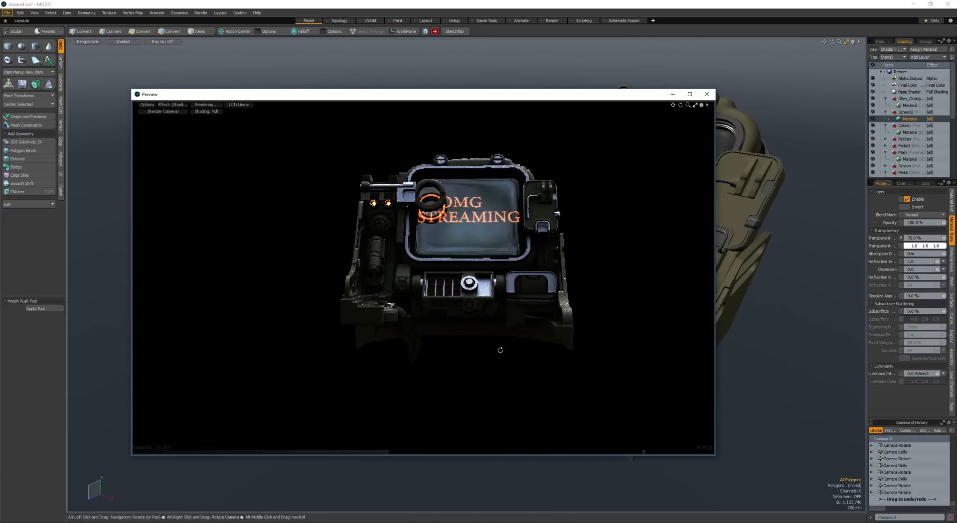
left_click_drag(500, 350, 324, 341, "alt")
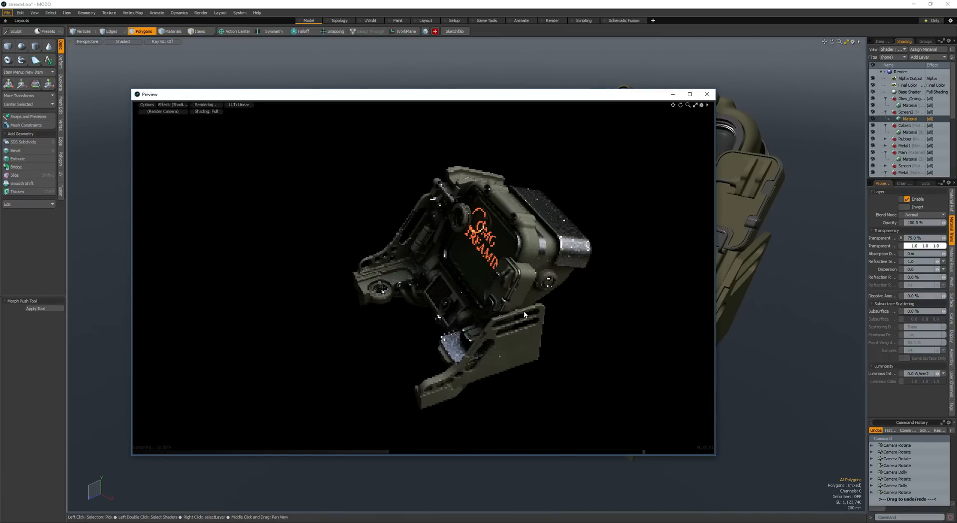
left_click_drag(338, 319, 449, 294, "alt")
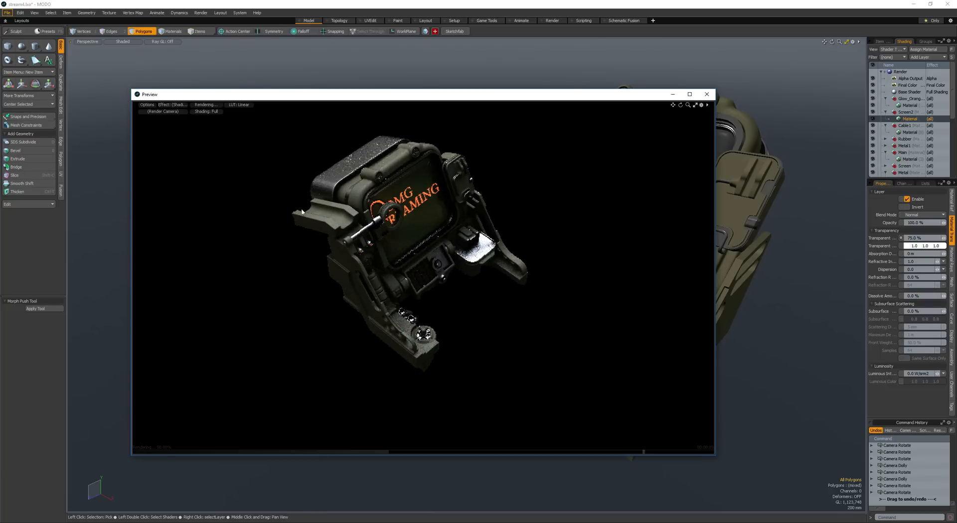
left_click_drag(312, 279, 249, 272, "alt")
scroll(362, 283, "down", 1)
left_click_drag(359, 283, 249, 282, "alt")
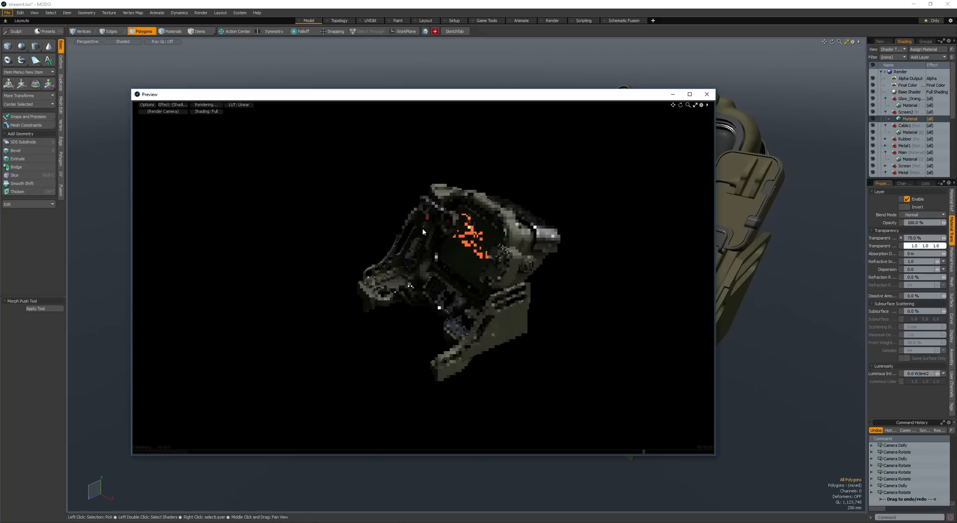
left_click_drag(400, 314, 361, 301, "alt")
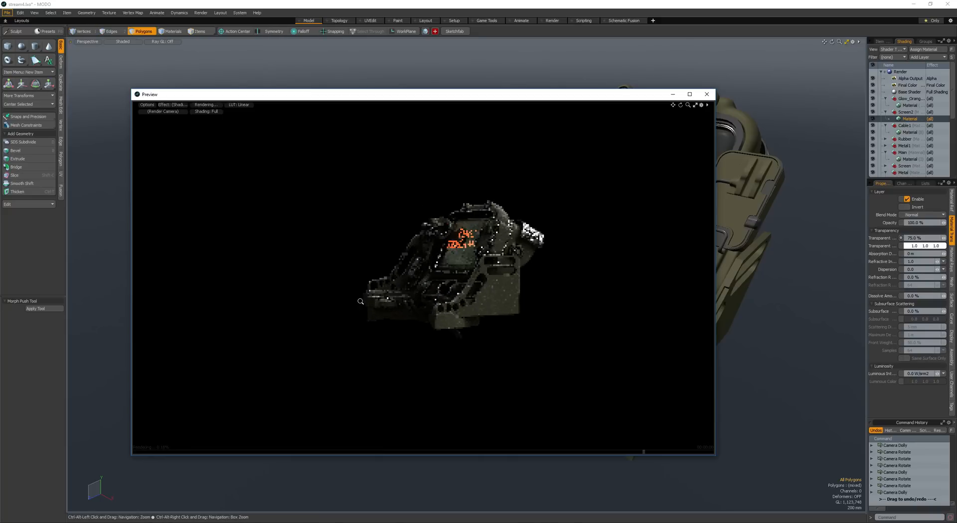
scroll(291, 301, "down", 2)
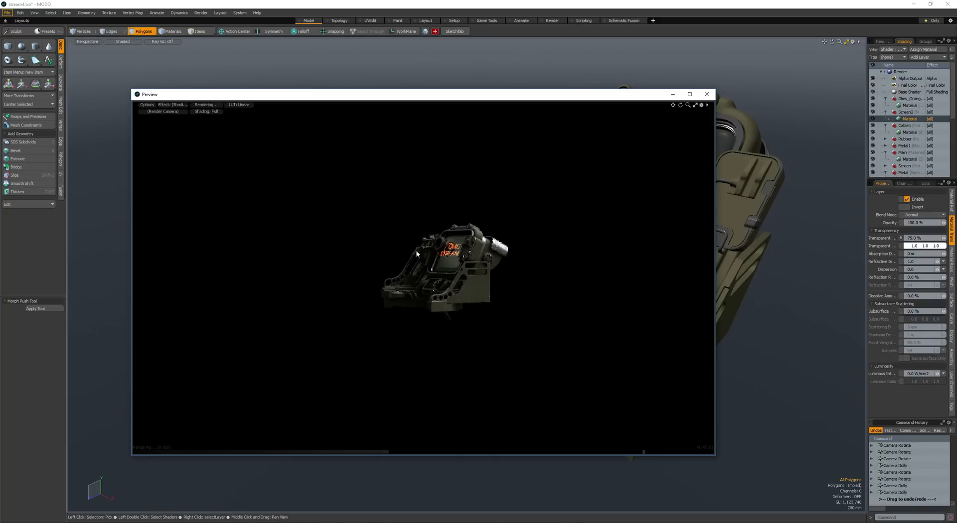
left_click_drag(413, 310, 392, 299, "alt")
scroll(410, 339, "up", 1)
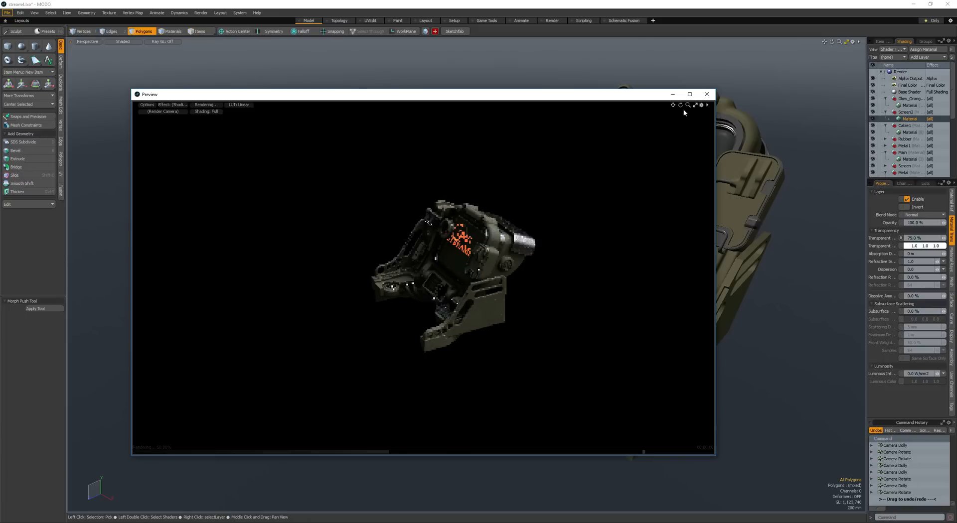
- Close the render preview and save the scene
left_click(703, 98)
left_click_drag(451, 333, 516, 290, "alt")
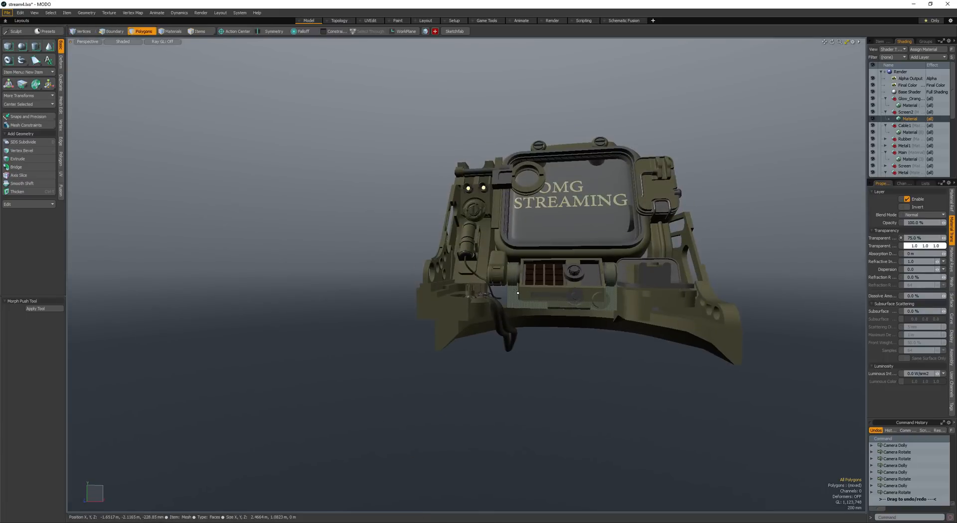
key("ctrl+s")
- Create a cube in front of the arm that carries the round dial and select all its faces
mouse_move(508, 333)
left_mouse_down("alt")
mouse_move(474, 321)
mouse_move(394, 323)
mouse_move(413, 325)
left_mouse_up("alt")
key("space")
left_click(469, 290)
key("space")
key("n")
left_click(8, 46)
left_click_drag(409, 324, 421, 351, "alt")
key("space")
double_click(421, 350)
key("space")
left_click(437, 293)
key("space")
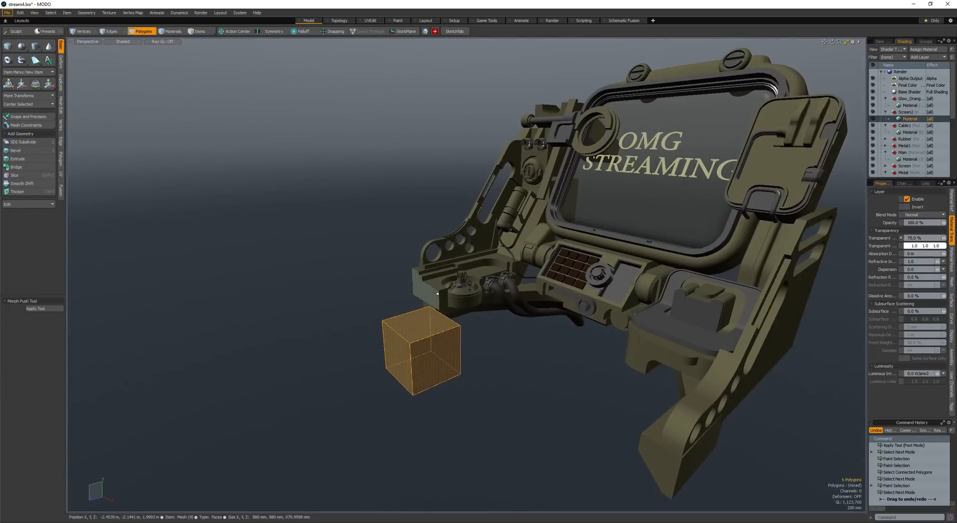
- Scale the cube and move it beneath the arm with the round dial
left_click_drag(429, 345, 466, 266, "ctrl+alt")
key("space")
left_click(419, 331)
key("space")
key("r")
key("space")
key("r")
key("space")
key("w")
key("space")
key("space")
left_click_drag(379, 275, 399, 275, "ctrl+alt")
left_click_drag(399, 275, 494, 310, "alt")
- Move individual faces of the cube to shape it into a long, low box under the arm
key("space")
key("w")
mouse_move(493, 309)
left_mouse_down("alt")
mouse_move(442, 308)
mouse_move(503, 315)
left_mouse_up("alt")
mouse_move(521, 316)
left_mouse_down()
mouse_move(479, 315)
mouse_move(486, 325)
left_mouse_up()
key("space")
mouse_move(491, 310)
left_mouse_down()
mouse_move(482, 264)
mouse_move(468, 346)
mouse_move(461, 312)
left_mouse_up()
left_click(497, 287)
key("w")
key("space")
key("space")
key("space")
- Slice an edge loop around the box and bevel it by 115 mm into two parallel loops
left_click(485, 324)
key("alt+c")
left_click(466, 333)
key("space")
key("space")
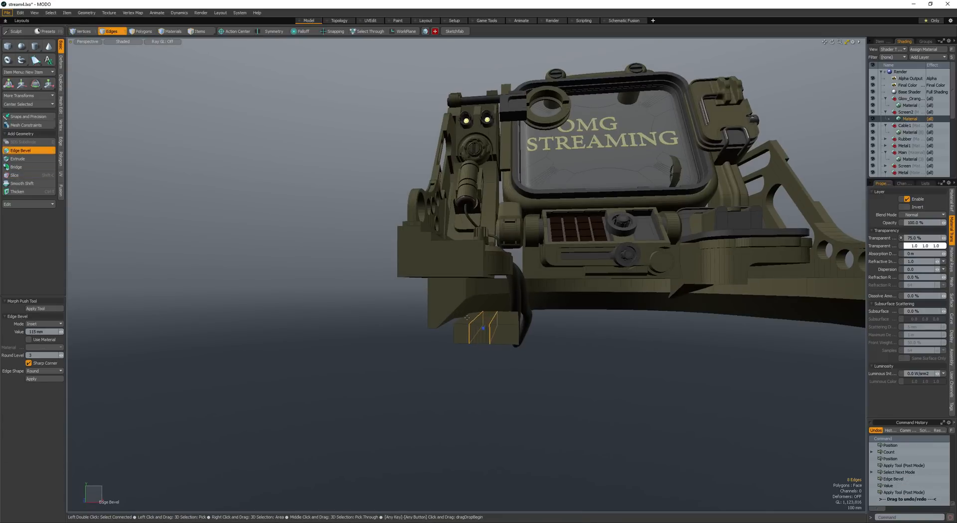
- Move one section of the box's top vertically to form a sloped step between the two loops
key("space")
left_click(498, 319)
key("w")
left_click_drag(501, 311, 485, 325, "alt")
key("space")
- Select the whole stepped box and move it -145 mm along X and -10 mm along Y
double_click(491, 326)
key("w")
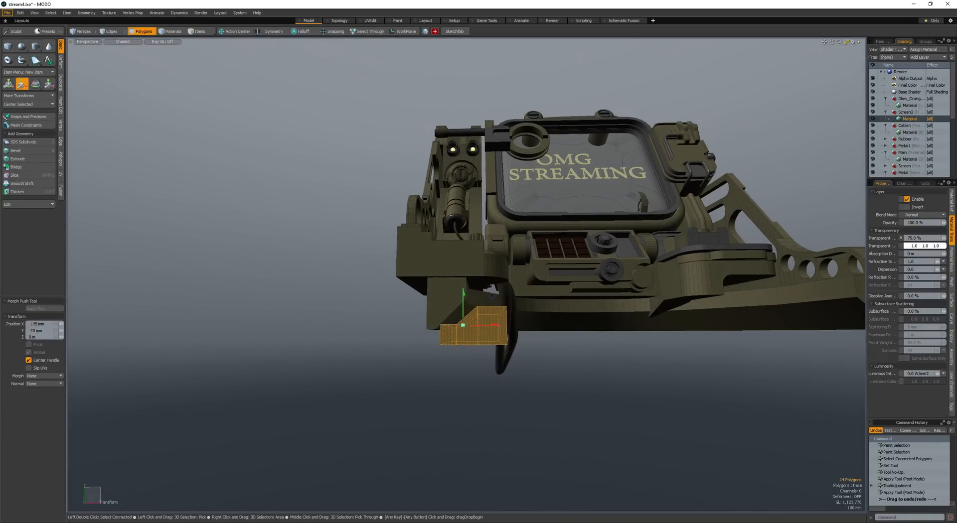
key("space")
- Select a face of the stepped box and reposition it to fit the arm's underside
mouse_move(485, 281)
left_mouse_down("alt")
mouse_move(484, 298)
mouse_move(494, 276)
left_mouse_up("alt")
left_click(485, 299)
key("w")
left_click_drag(494, 277, 492, 310, "alt")
key("space")
- Select the stepped box's outline edges from its face boundaries and round them with an edge bevel
double_click(486, 317)
mouse_move(488, 324)
left_mouse_down()
mouse_move(451, 335)
mouse_move(376, 285)
left_mouse_up()
mouse_move(508, 243)
left_mouse_down("shift")
mouse_move(564, 267)
mouse_move(629, 261)
mouse_move(543, 331)
mouse_move(527, 380)
left_mouse_up("shift")
key("ctrl+2")
left_click(534, 346, "shift")
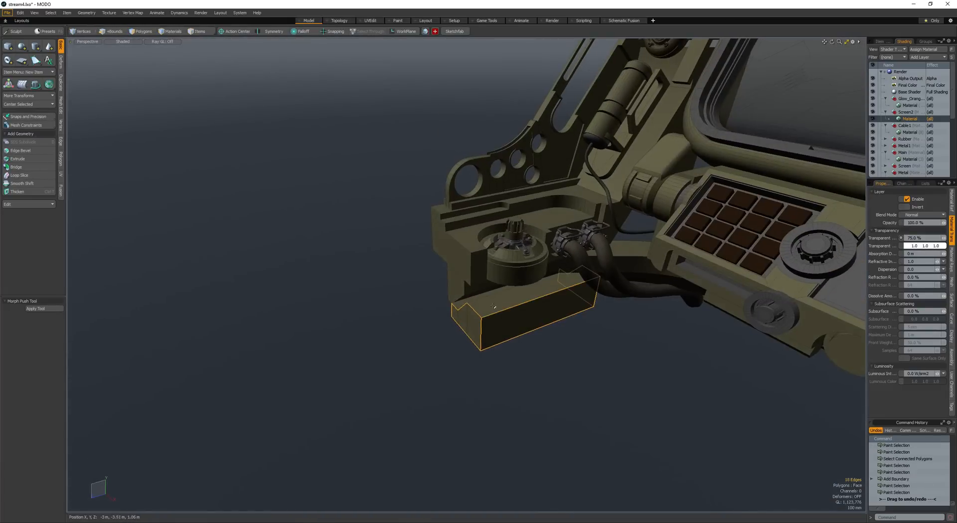
key("b")
left_click_drag(493, 307, 523, 319)
left_click_drag(447, 316, 439, 286, "alt")
key("space")
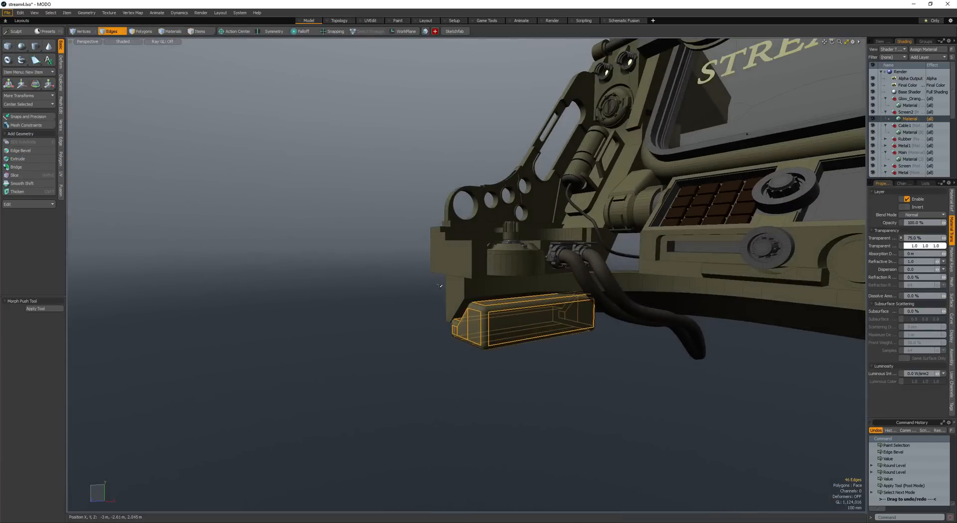
- Bevel the stepped box's selected outline edges by 51 mm with a round level of 2
key("b")
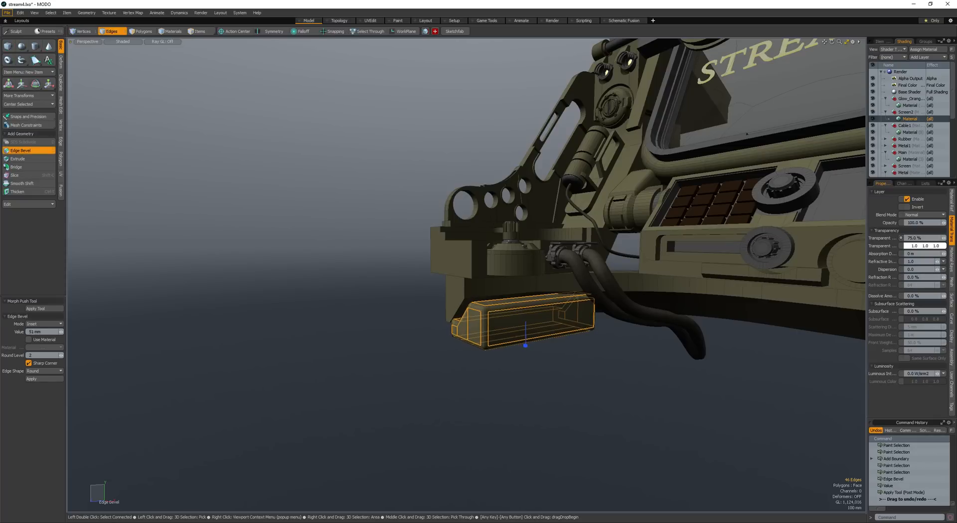
key("space")
key("space")
- Add a cylinder primitive near the stepped box and select the whole cylinder
left_click_drag(511, 328, 543, 351, "alt")
left_click(502, 322)
left_click(36, 45)
left_click_drag(544, 352, 588, 348, "alt")
key("space")
double_click(455, 354)
left_click_drag(455, 354, 507, 358, "alt")
- Scale the cylinder to 670 mm and position it against the underside of the stepped box
key("w")
left_click_drag(508, 358, 571, 358)
left_click_drag(571, 358, 500, 344, "alt")
key("space")
key("r")
key("space")
key("w")
key("space")
key("w")
left_click_drag(500, 345, 451, 350, "alt")
key("space")
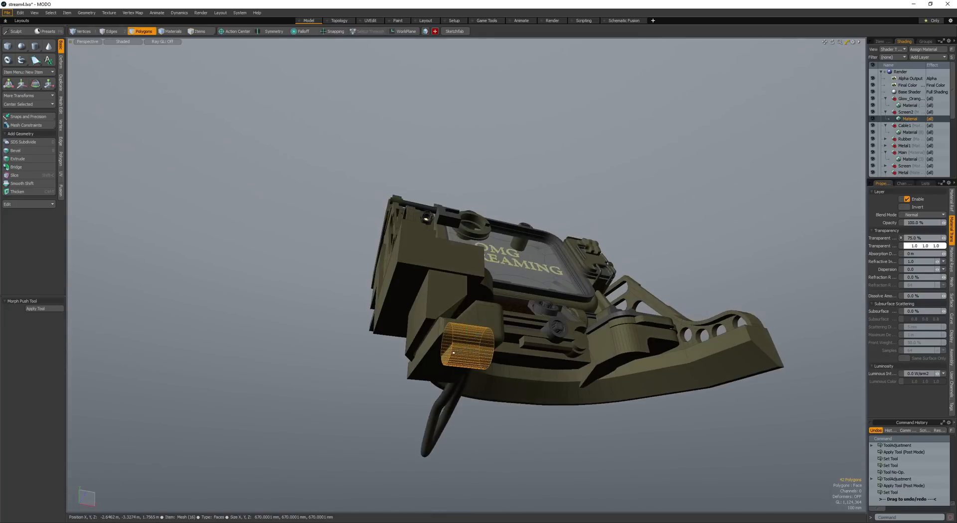
- Select one end cap of the cylinder and move it along X to adjust the cylinder's length
left_click(448, 352)
key("w")
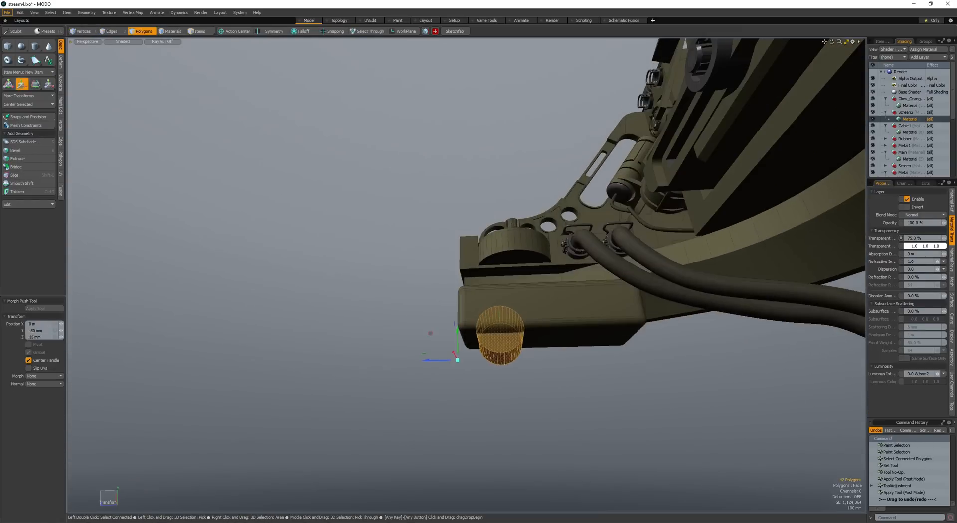
left_click_drag(455, 350, 606, 323, "alt")
key("space")
- Duplicate the cylinder along the box and offset copies of both cylinders along X beyond their ends
key("ctrl+c")
key("ctrl+v")
key("w")
key("space")
left_click(510, 331, "shift")
left_click_drag(510, 331, 581, 288, "alt")
key("w")
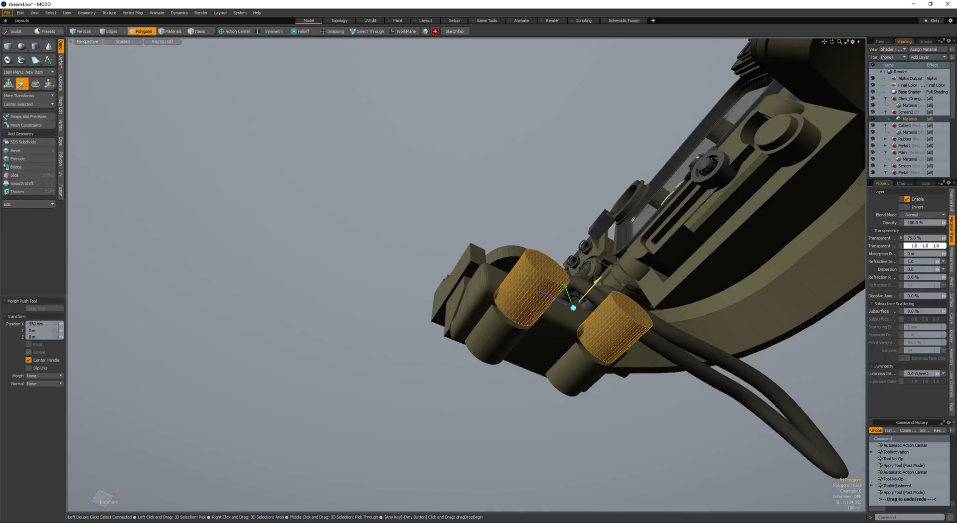
- Cut round recesses into the stepped box by subtracting the two offset cylinders
key("space")
key("ctrl+b")
scroll(572, 320, "down", 4)
left_click_drag(572, 321, 533, 331, "alt")
left_click(532, 330)
scroll(537, 339, "up", 5)
left_click(603, 330)
- Add loop slices around the two remaining cylinders near their exposed ends
key("space")
key("space")
left_click(623, 349)
key("alt+c")
left_click_drag(623, 349, 498, 310, "alt")
left_click(613, 339)
scroll(487, 364, "up", 1, "shift")
- Select the narrow polygon loop around each cylinder's end and bevel it inward with a -30 mm shift to form grooves
key("space")
key("alt+c")
left_click(497, 302)
key("space")
key("space")
key("space")
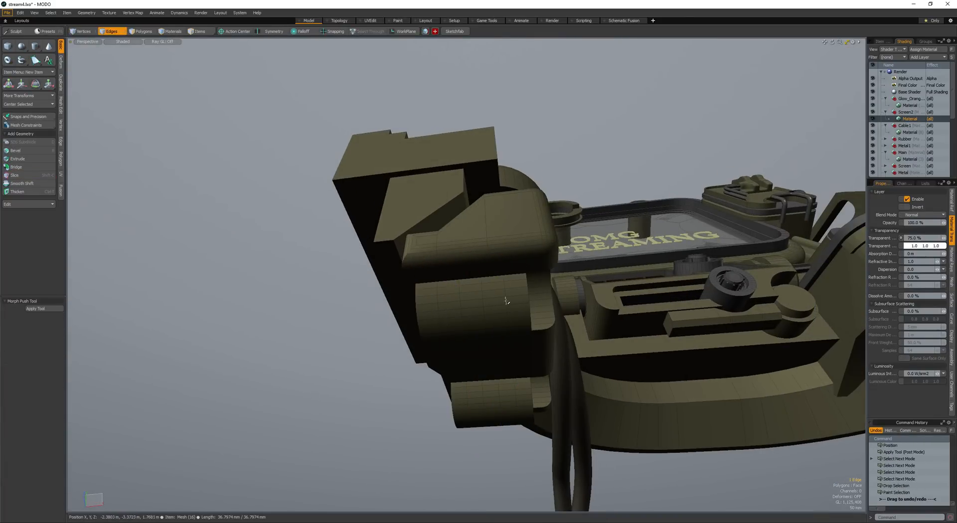
key("b")
left_click_drag(490, 384, 513, 373)
key("space")
key("space")
key("l")
mouse_move(509, 327)
left_mouse_down("shift")
mouse_move(507, 300)
mouse_move(465, 332)
left_mouse_up("shift")
key("l")
key("b")
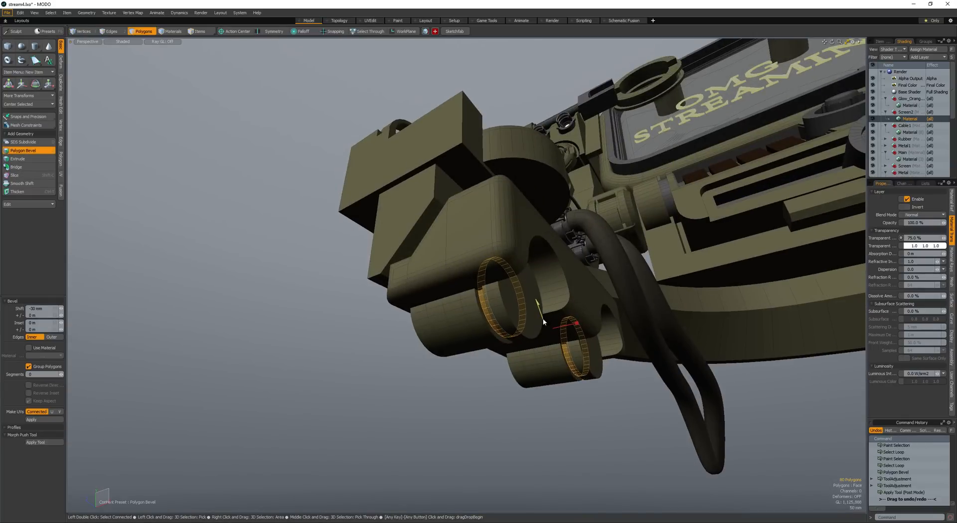
key("space")
- Select both cylinders' end caps, convert the selection to their boundary edges and bevel the rims
left_click(524, 311)
left_click_drag(524, 311, 471, 318, "alt")
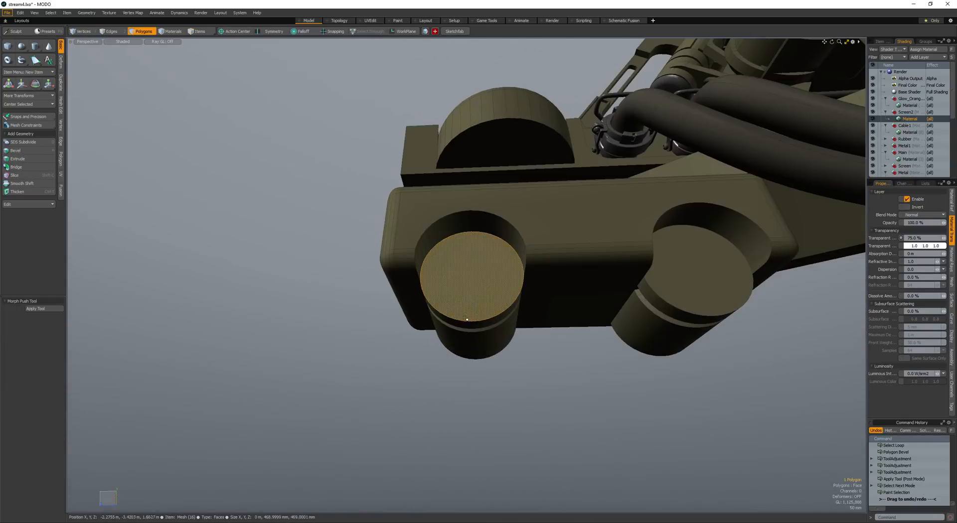
left_click(691, 287, "shift")
key("ctrl+2")
key("b")
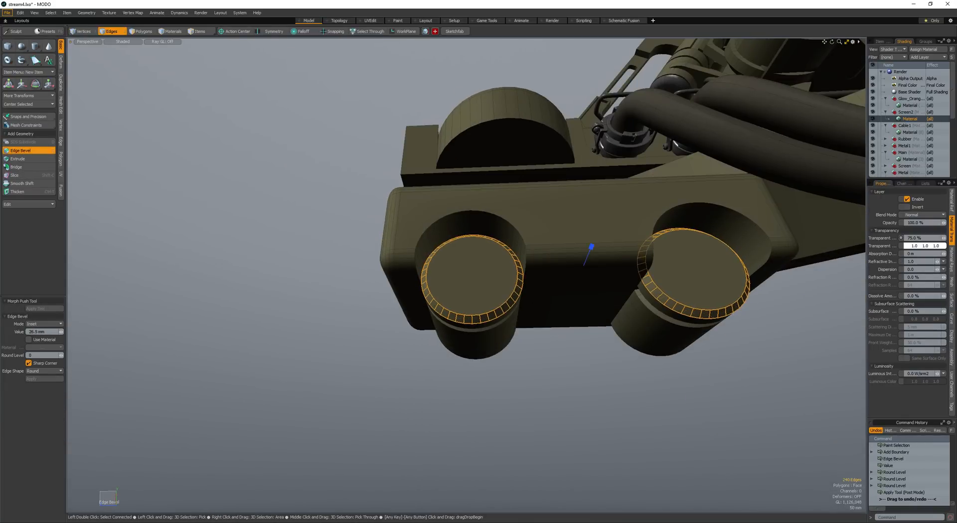
key("space")
key("space")
- Add a 152 mm cube in front of the lower part of the first cylinder's end cap
left_click_drag(482, 318, 484, 298, "ctrl")
key("space")
double_click(541, 315)
key("r")
key("space")
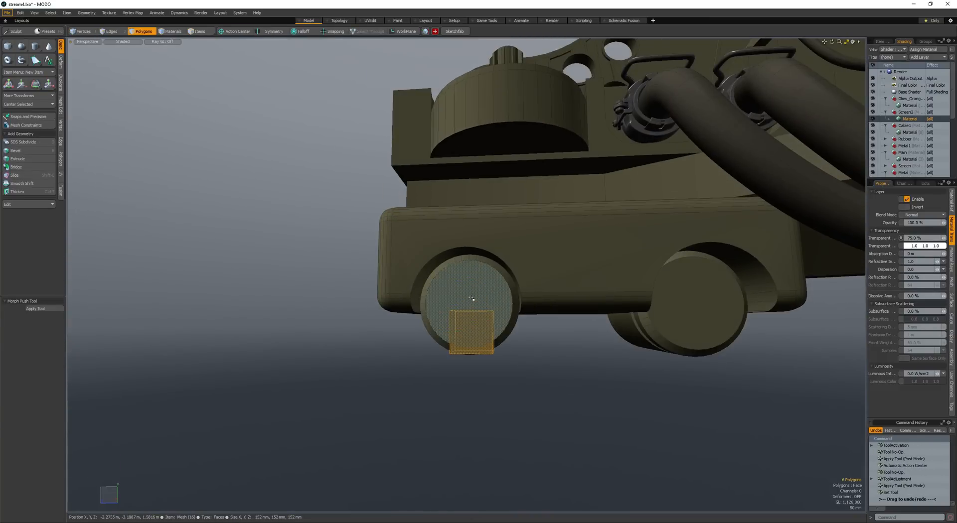
- Scale and move the cube into a taller block overlapping the first cylinder's end
key("y")
left_click_drag(451, 342, 459, 320, "alt")
key("w")
left_click_drag(459, 320, 431, 322)
key("space")
key("space")
- Select the block's upper edges and round them with an edge bevel
left_click(447, 312, "shift")
key("b")
scroll(430, 322, "up", 5)
left_click_drag(430, 322, 449, 299, "alt")
key("space")
key("space")
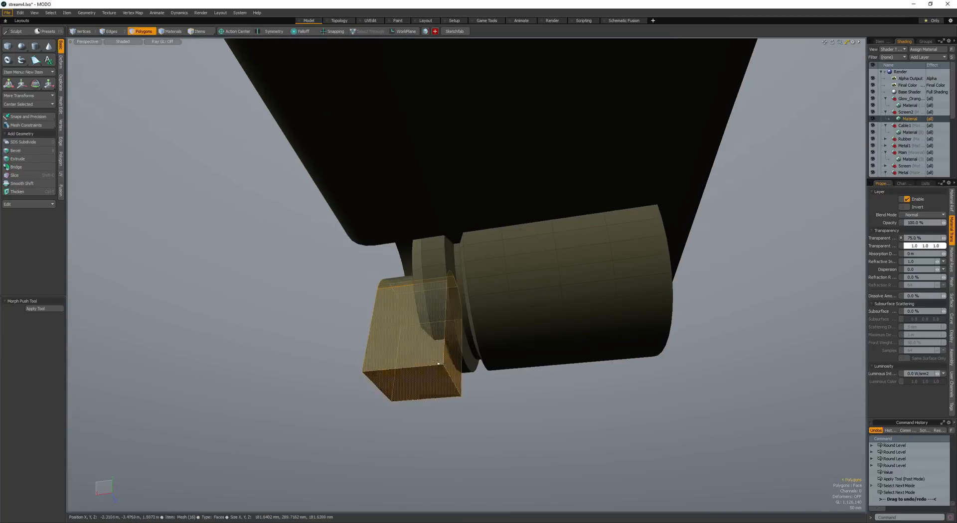
- Bevel the boundary edges of the rounded block's selected faces
left_click(452, 365)
key("ctrl+2")
key("b")
left_click_drag(433, 377, 477, 358)
key("space")
key("space")
- Select the whole rounded block, enlarge it to about 253 × 404 × 253 mm and center it on the first cylinder's end
double_click(381, 348)
key("w")
key("r")
mouse_move(477, 323)
left_mouse_down()
mouse_move(500, 324)
mouse_move(483, 328)
left_mouse_up()
key("w")
left_click_drag(482, 329, 566, 384)
key("space")
- Duplicate the rounded block and place the copy on the second cylinder's end
scroll(464, 321, "down", 2)
key("ctrl+c")
key("ctrl+v")
key("w")
key("space")
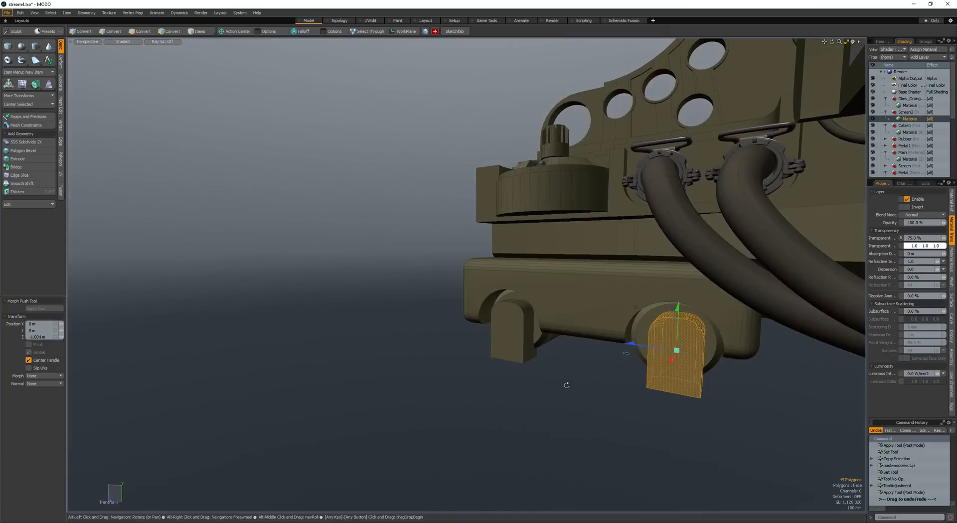
key("w")
key("ctrl+z")
key("space")
key("w")
left_click_drag(601, 338, 634, 330, "alt")
left_click_drag(634, 329, 601, 312, "alt")
key("space")
key("space")
key("space")
key("space")
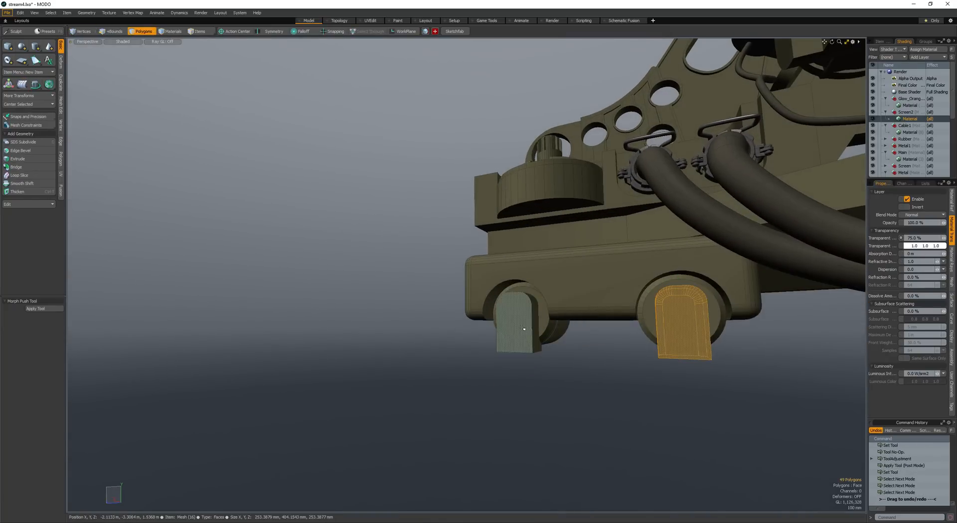
- Cut slots into both cylinder ends by subtracting the two rounded blocks with the instant boolean
left_click_drag(564, 338, 559, 329, "alt")
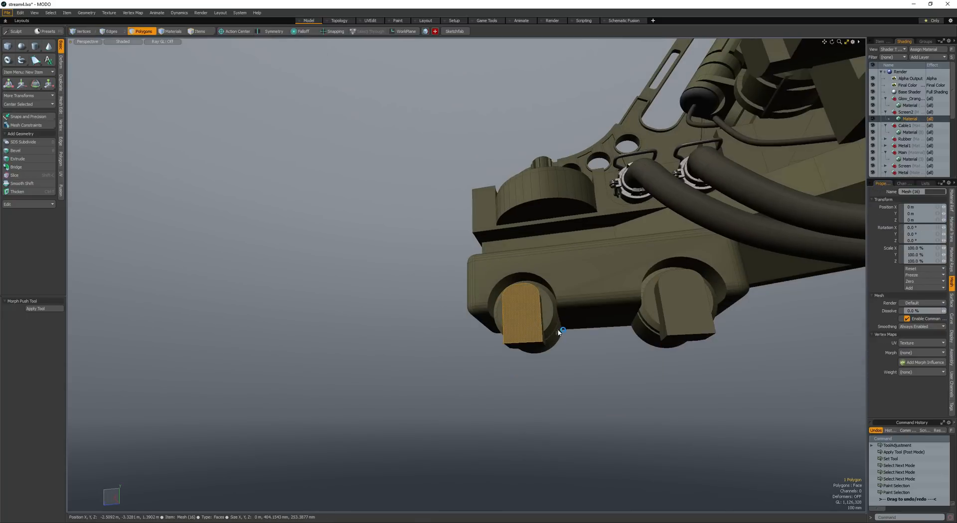
left_click(666, 319)
double_click(668, 321)
key("ctrl+shift+b")
scroll(665, 324, "down", 4)
left_click_drag(658, 332, 543, 312, "alt")
- Save the scene with the slotted cylinders under the stepped box
key("space")
key("space")
key("space")
scroll(543, 312, "up", 3)
left_click_drag(481, 284, 480, 321, "alt")
key("ctrl+s")
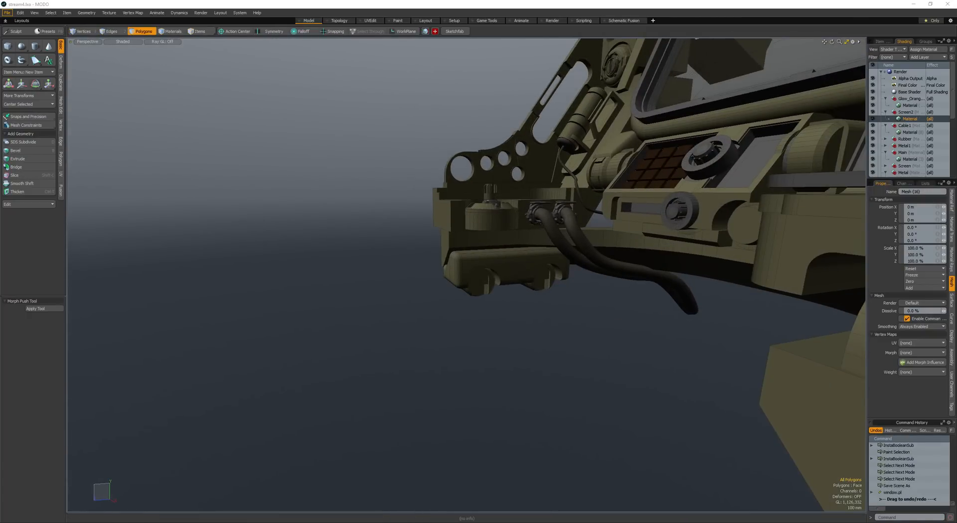
- Insert a pipe fitting mesh from the preset library, cut it out and create a new mesh layer for it
scroll(613, 286, "down", 3)
left_click_drag(613, 286, 549, 312, "alt")
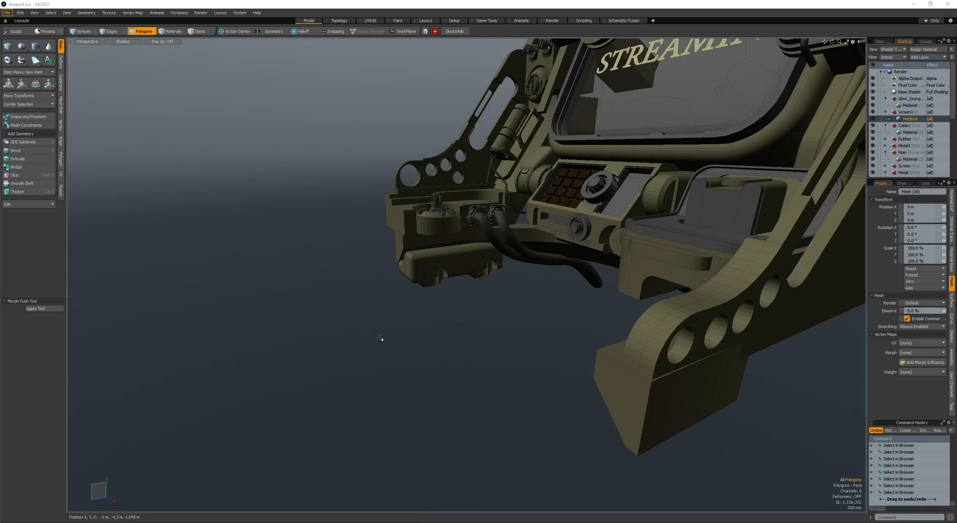
left_click_drag(380, 338, 434, 340, "alt")
key("ctrl+x")
key("n")
key("ctrl+b")
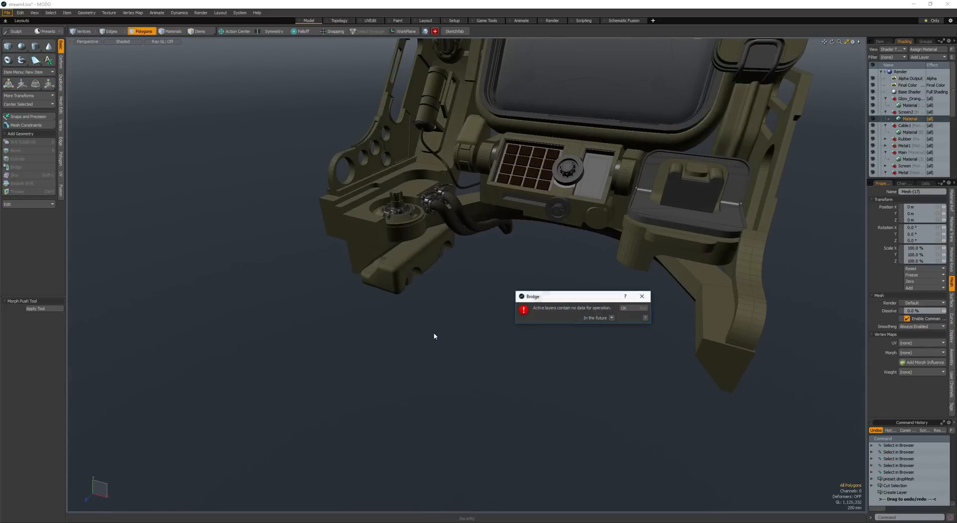
key("Return")
- Scale the pipe fitting, rotate it so its neck points down and position it beside the first slotted cylinder
left_click_drag(433, 322, 494, 264, "alt")
left_click_drag(494, 264, 413, 342, "ctrl+alt")
key("shift+a")
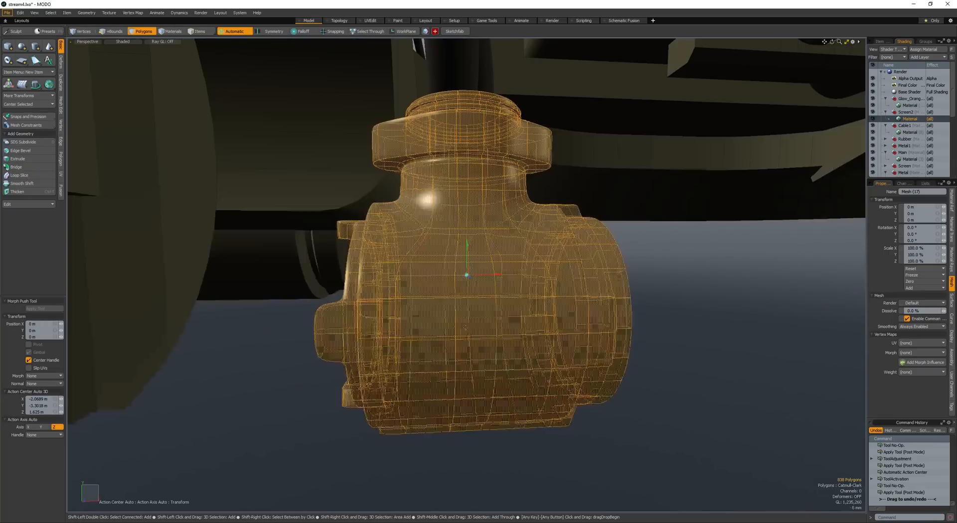
key("r")
left_click_drag(467, 276, 476, 305)
scroll(600, 297, "down", 8)
left_click_drag(477, 305, 615, 272, "alt")
key("e")
left_click_drag(548, 349, 514, 350, "alt")
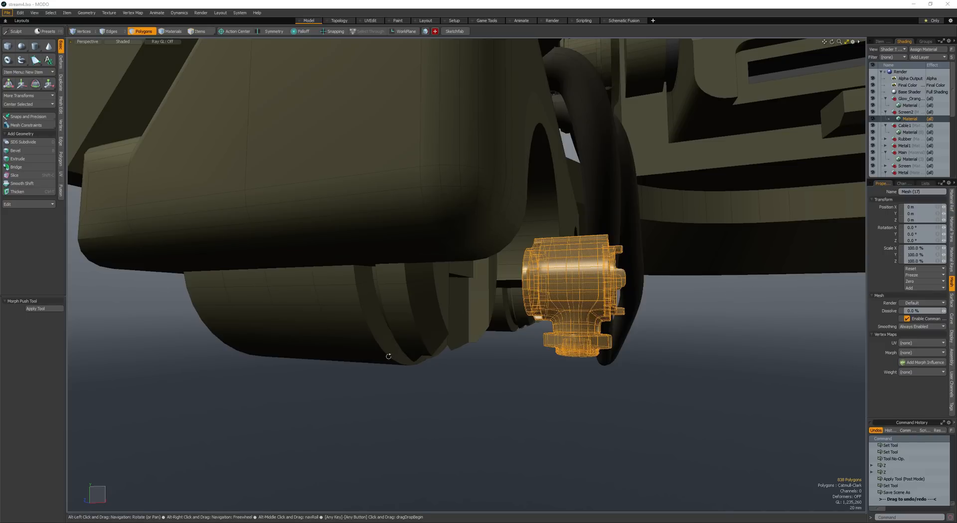
- Resize the selected pipe fitting and adjust its placement beside the first slotted cylinder
scroll(388, 356, "down", 3, "alt")
left_click_drag(389, 356, 393, 399, "alt")
key("w")
key("r")
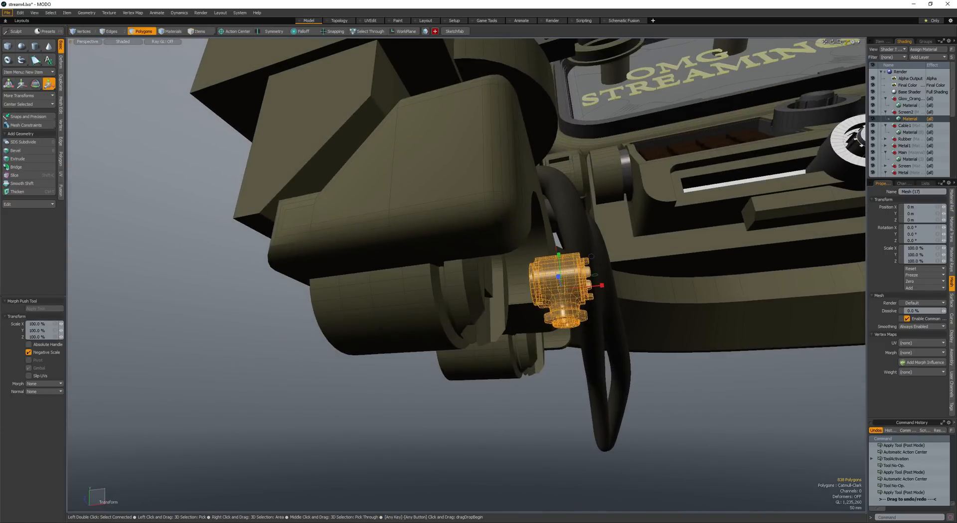
left_click_drag(560, 288, 575, 288)
left_click_drag(575, 294, 490, 279, "alt")
- Fine-tune the fitting's rotation, scale and position so it sits inside the slot of the first cylinder
key("w")
key("q")
key("w")
key("e")
key("ctrl+z")
key("q")
key("e")
key("r")
left_click(481, 279)
key("w")
left_click_drag(476, 242, 476, 246)
key("space")
key("space")
- Duplicate the pipe fitting and move the copy into the slot of the second cylinder
scroll(477, 300, "down", 4)
left_click_drag(464, 304, 479, 283, "alt")
key("space")
key("space")
key("w")
key("space")
key("space")
key("space")
key("space")
key("w")
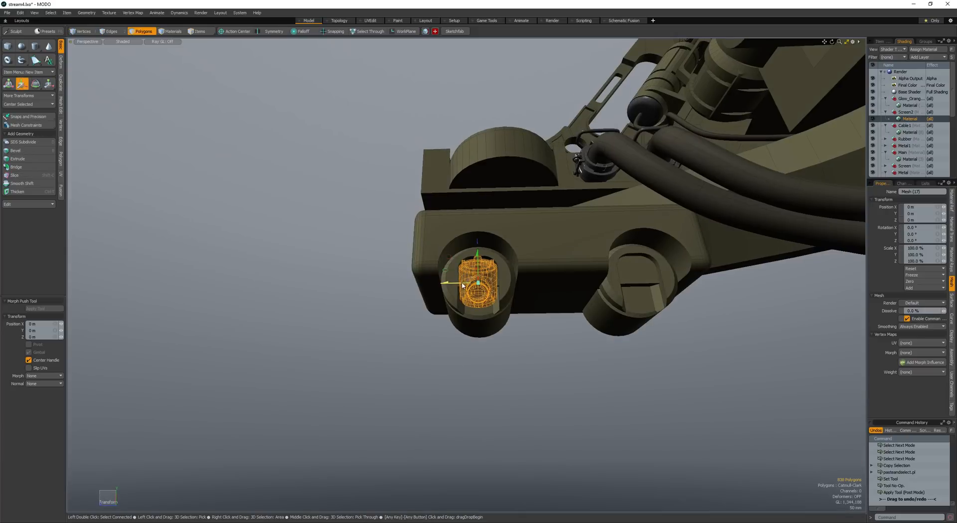
left_click_drag(646, 280, 541, 326)
- Make the rounded box's mesh the active layer instead of the pipe fitting's mesh
key("space")
key("space")
scroll(474, 335, "down", 3)
scroll(480, 335, "up", 6)
key("space")
key("space")
key("space")
scroll(506, 349, "down", 4)
key("space")
key("space")
key("space")
left_click(508, 356)
- Add a cube to the box's mesh, place it in front of the box above the two fittings and save the scene
key("space")
key("ctrl+1")
left_click_drag(498, 310, 563, 289, "alt")
key("space")
key("space")
key("space")
double_click(533, 308)
key("w")
left_click_drag(466, 320, 466, 311)
left_click_drag(408, 326, 493, 311)
mouse_move(493, 311)
left_mouse_down("alt")
mouse_move(564, 272)
mouse_move(553, 293)
mouse_move(502, 314)
left_mouse_up("alt")
key("r")
key("w")
left_click_drag(503, 314, 466, 317)
key("space")
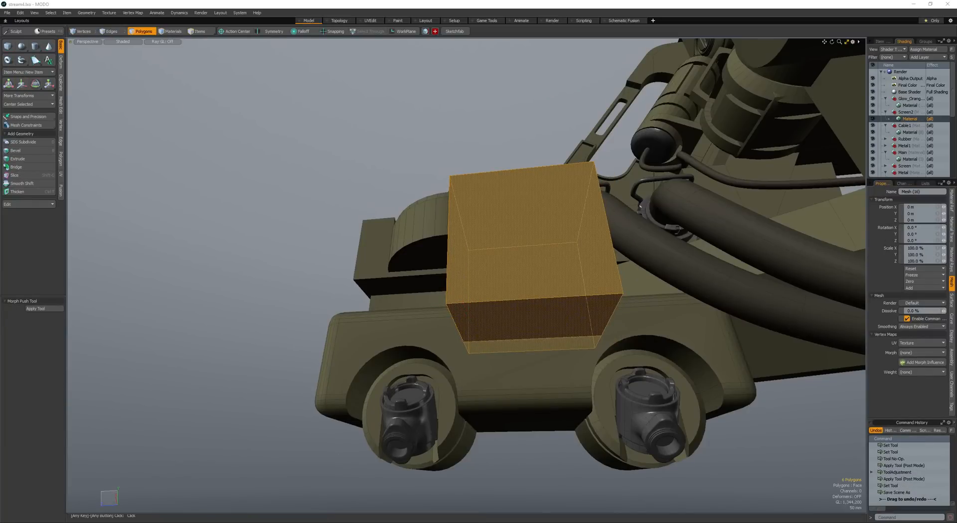
- Select the whole cube and reposition it against the front of the rounded box
left_click_drag(597, 278, 640, 294, "alt")
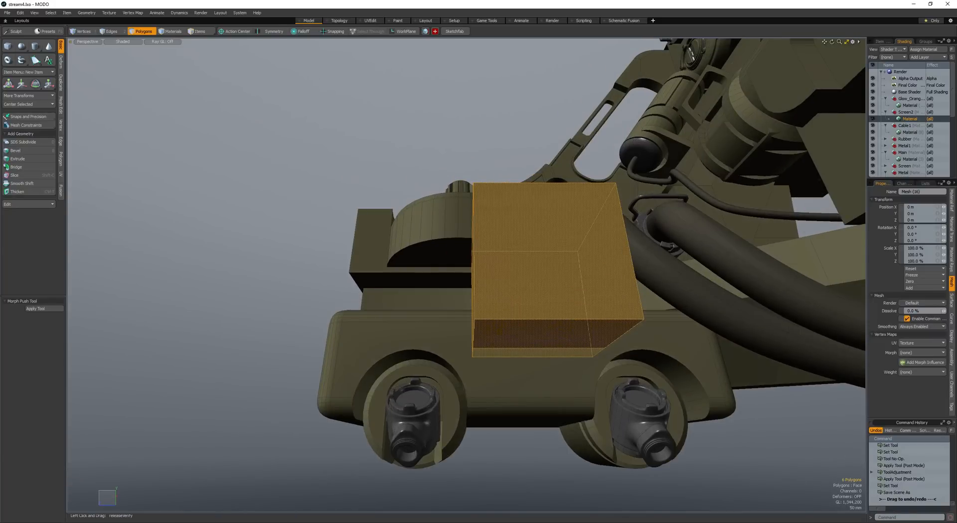
left_click_drag(586, 278, 565, 304, "alt")
key("space")
key("space")
key("space")
key("space")
key("space")
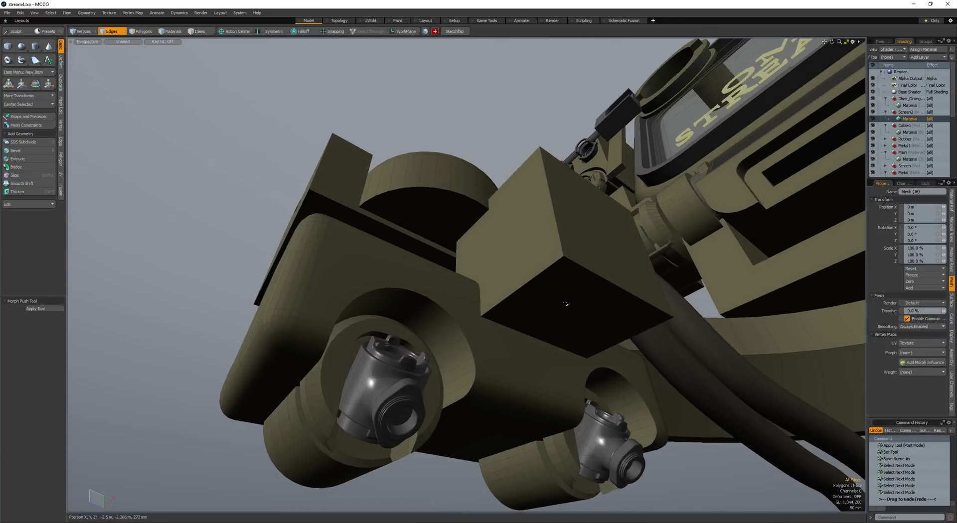
left_click_drag(515, 266, 495, 304, "alt")
key("space")
double_click(513, 269)
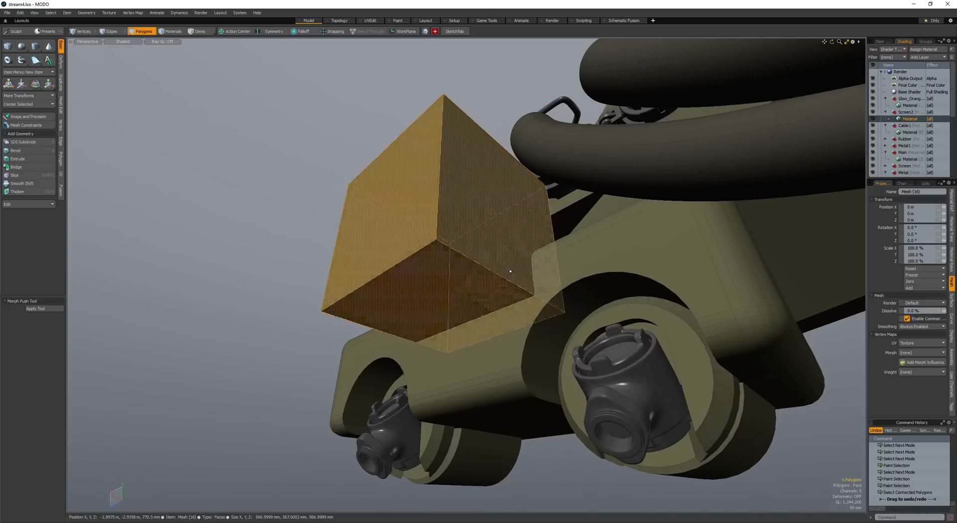
key("w")
left_click(424, 290)
left_click_drag(511, 270, 374, 304, "alt")
left_click_drag(375, 305, 509, 301, "alt")
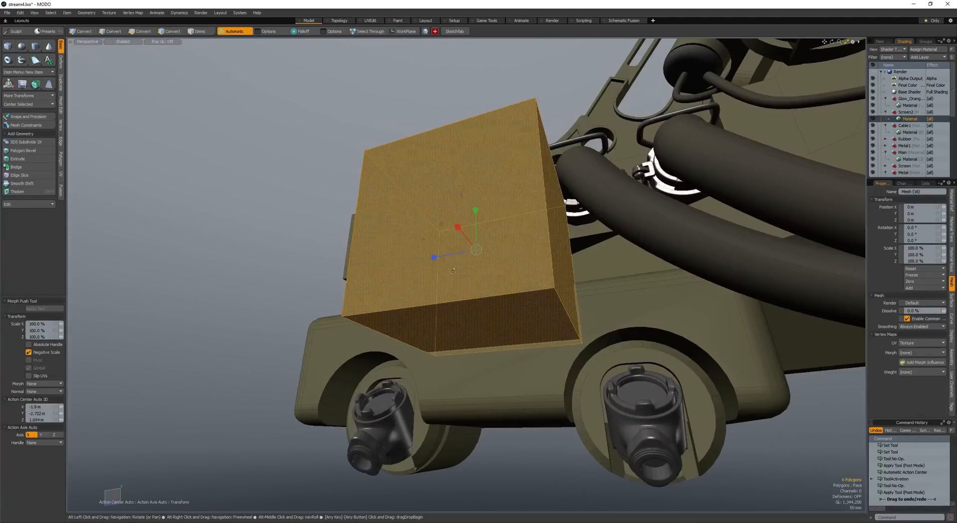
- Scale the cube along the box's length and move it over the area between the two fittings
left_click_drag(434, 258, 405, 263)
left_click_drag(405, 263, 477, 257, "alt")
key("w")
left_click_drag(477, 257, 536, 294)
key("space")
key("r")
key("space")
key("space")
key("space")
left_click(449, 353)
left_click_drag(449, 353, 427, 373, "alt")
- Lower the cube's top face to turn it into a flatter block
scroll(448, 335, "down", 3)
key("space")
key("space")
key("space")
key("space")
left_click(521, 291)
key("w")
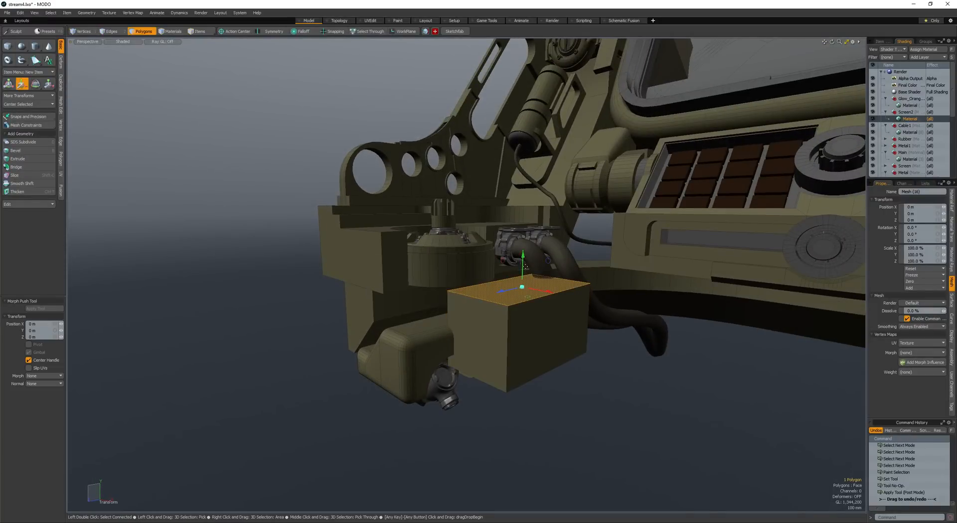
key("space")
key("space")
key("space")
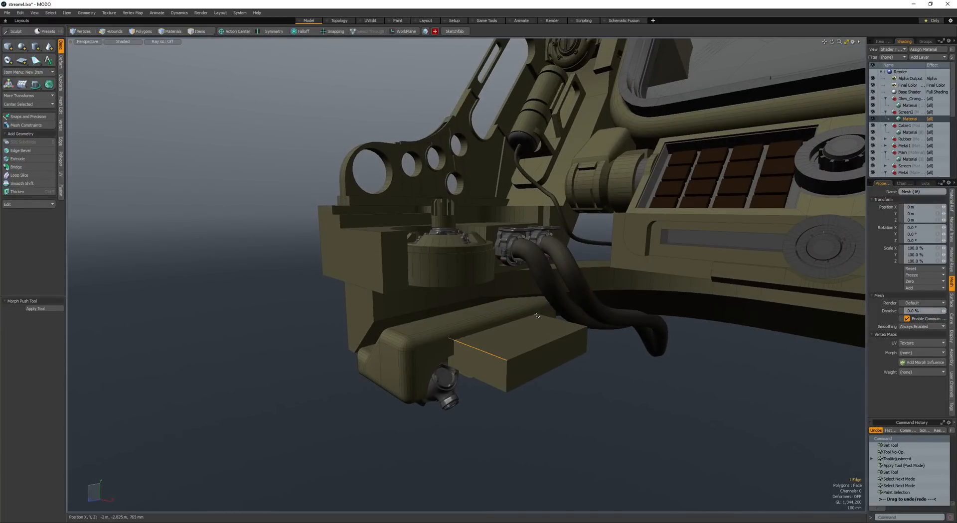
- Round the block's two upper end edges with a 58.5 mm inset bevel at round level 4
left_click_drag(545, 319, 504, 310, "alt")
key("b")
middle_click_drag(414, 343, 424, 343)
scroll(424, 344, "up", 8)
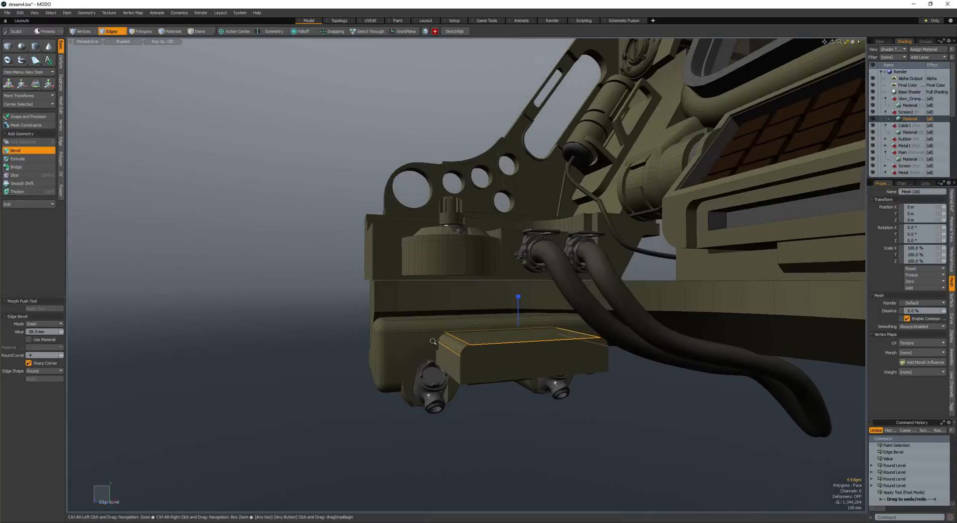
scroll(499, 371, "down", 7)
key("space")
- Adjust the rounded block's length and position so it overlaps the front of the box above the fittings
left_click_drag(425, 345, 478, 344)
key("space")
double_click(507, 365)
key("w")
key("space")
right_click_drag(534, 470, 536, 470, "ctrl")
key("shift+Down")
mouse_move(536, 448)
left_mouse_down("alt")
mouse_move(478, 379)
mouse_move(494, 394)
left_mouse_up("alt")
key("w")
left_click_drag(502, 329, 504, 356)
key("space")
left_click(499, 339)
- Raise a copy of the rounded block and subtract the original from the box with the instant boolean to cut a recess
scroll(500, 339, "down", 3)
left_click(503, 356)
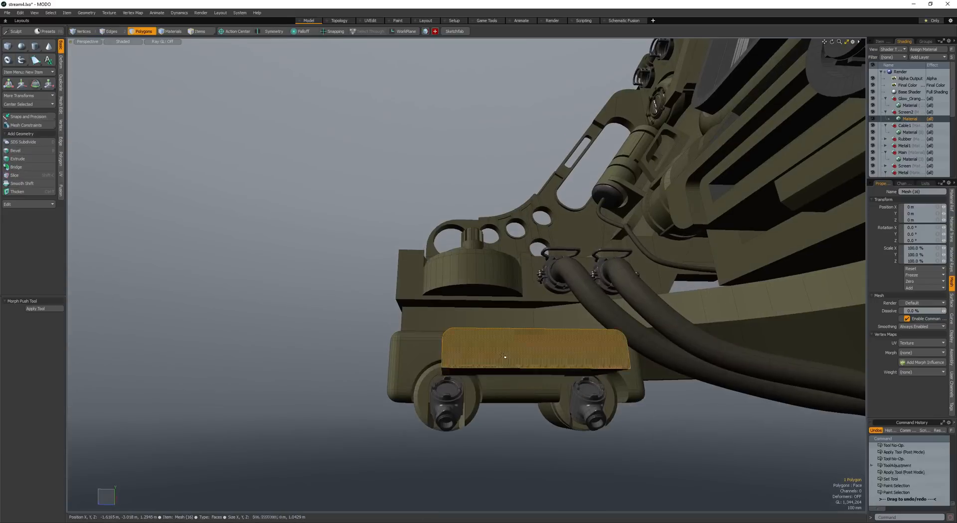
key("w")
left_click_drag(524, 322, 524, 255)
key("space")
left_click(491, 344)
scroll(425, 352, "up", 2)
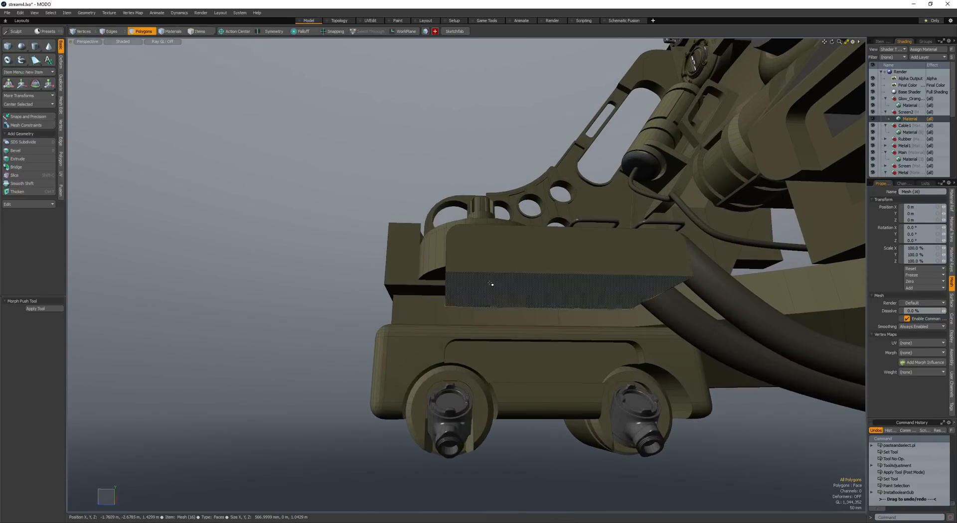
- Select the raised block copy and rotate it so its rounded corners face down
double_click(491, 284)
left_click_drag(491, 284, 465, 312, "alt")
scroll(485, 272, "down", 2)
key("e")
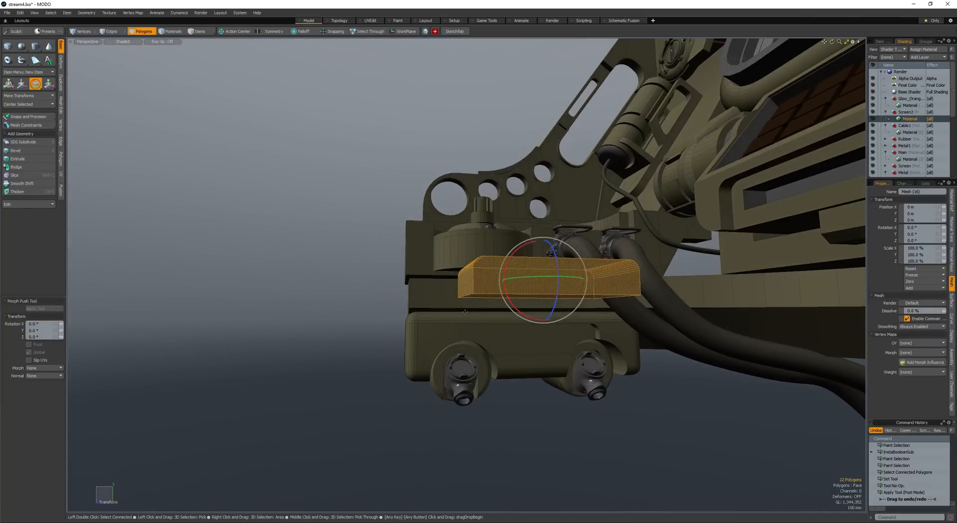
left_click_drag(544, 263, 542, 300)
key("q")
- Select one end of the block and move it inward to shorten the block
left_click_drag(542, 300, 531, 267, "alt")
key("shift+Down")
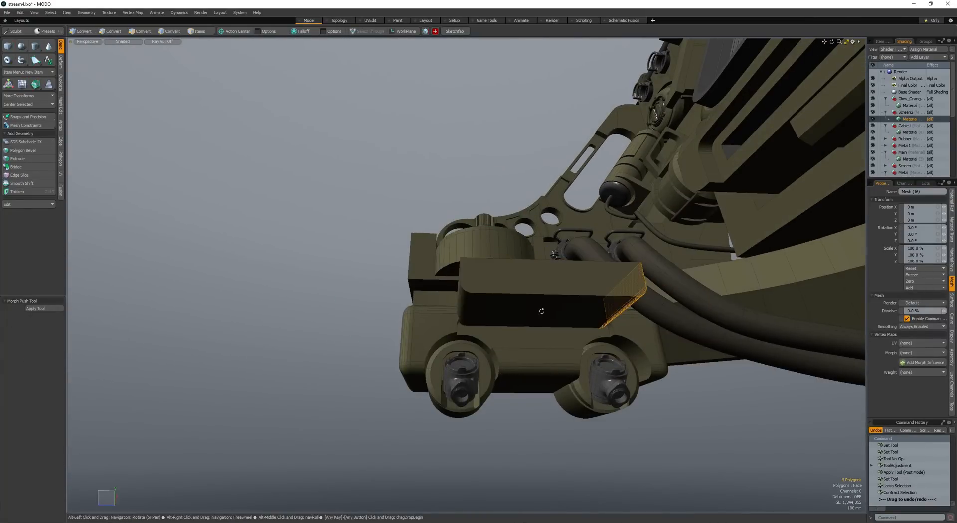
key("w")
left_click_drag(504, 383, 542, 275, "alt")
- Select the whole shortened block and move it to the middle of the box's recessed front
double_click(467, 288)
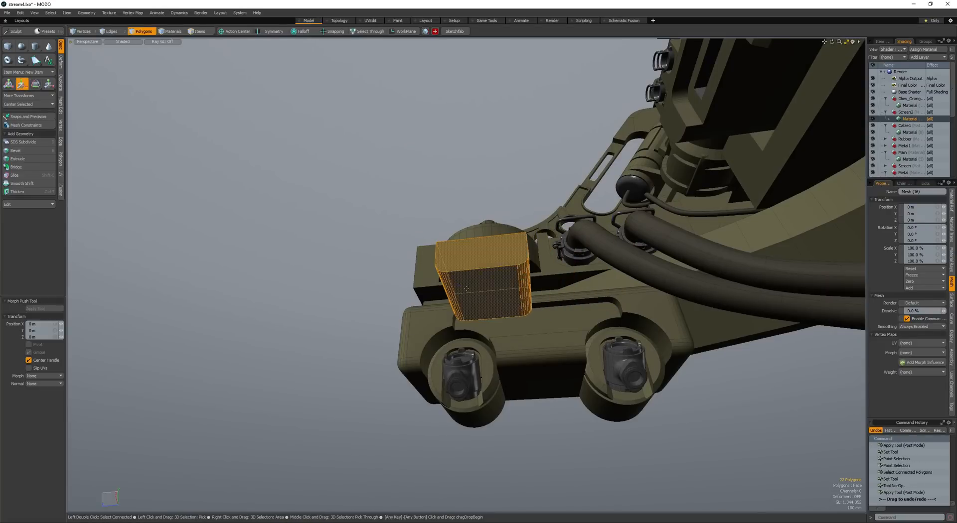
left_click_drag(491, 301, 540, 295)
left_click_drag(539, 295, 486, 279, "alt")
key("q")
key("w")
scroll(547, 282, "up", 5)
key("q")
- Select the boundary edges around the block's rounded-corner face and bevel them with a value of 40 mm
left_click(405, 314)
key("ctrl+2")
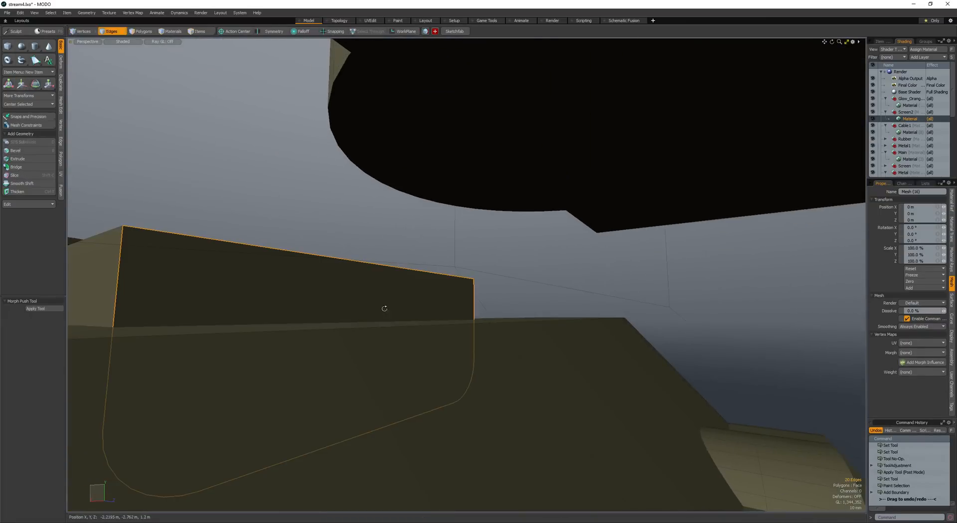
left_click_drag(315, 255, 460, 354, "alt")
key("b")
scroll(458, 339, "down", 4)
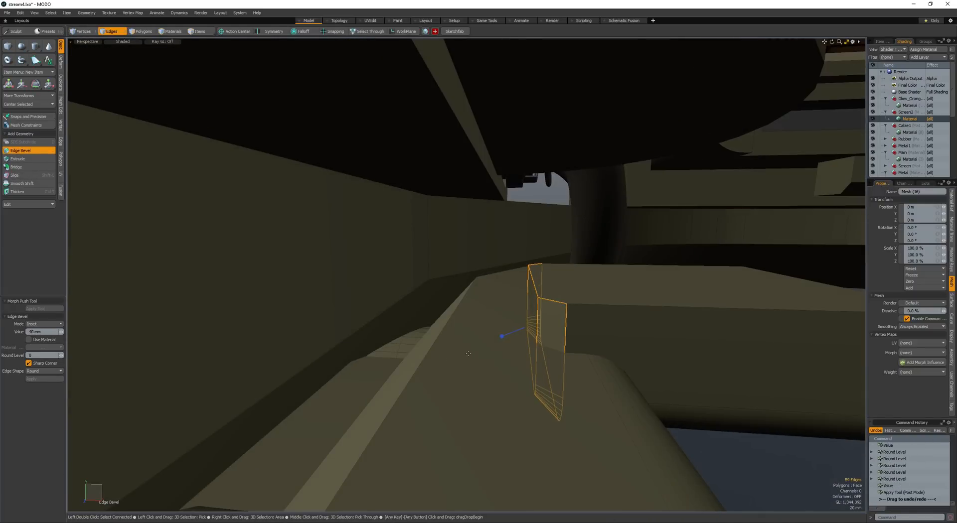
- Subtract the small block from the box with the instant boolean to cut a central notch
key("space")
key("space")
double_click(623, 329)
scroll(624, 329, "down", 4)
left_click_drag(624, 329, 398, 345, "alt")
key("ctrl+b")
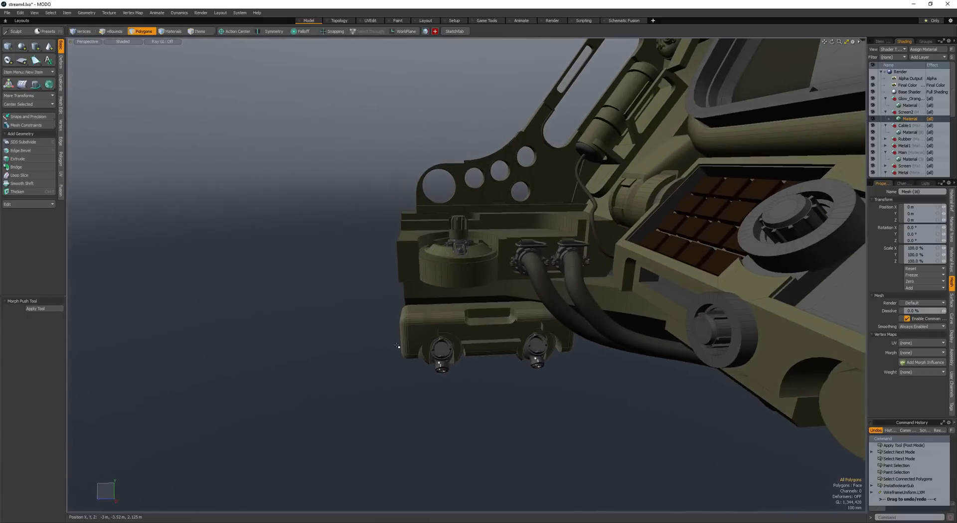
- Undo the last change, redo the small block's cut, and resize and fit a block inside the notch with a narrow seam
scroll(485, 331, "up", 5)
key("ctrl+z")
left_click_drag(485, 331, 476, 229, "alt")
key("ctrl+shift+b")
double_click(501, 293)
key("shift+w")
scroll(501, 282, "up", 4)
key("r")
key("w")
key("q")
- Select the narrow strip face between the two slotted cylinders on the box's front and adjust its position
scroll(482, 266, "down", 3)
scroll(469, 249, "down", 2)
left_click(456, 297)
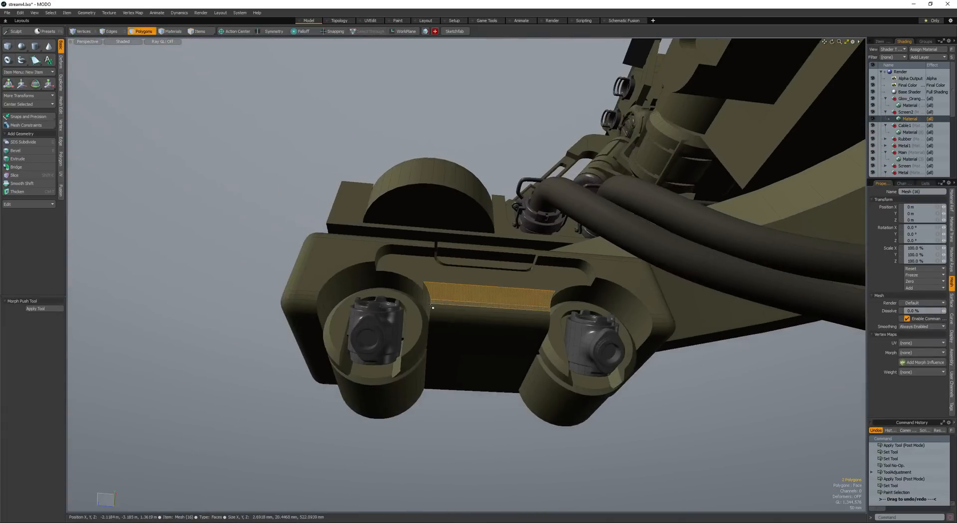
left_click_drag(456, 297, 445, 358, "alt")
scroll(499, 316, "up", 4)
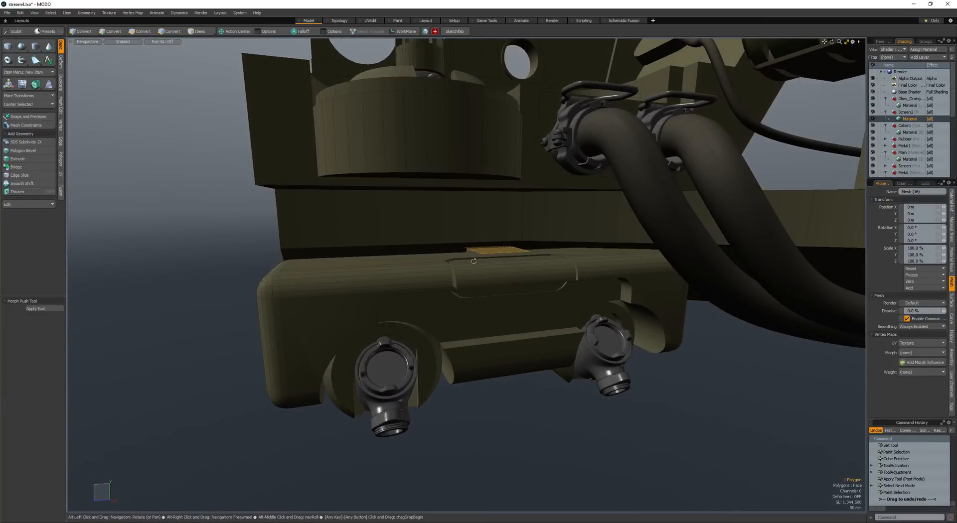
- Select the whole new small cube, shrink it and place it against the recessed front below the central notch
left_click_drag(473, 261, 486, 297, "alt")
key("]")
key("w")
key("shift+a")
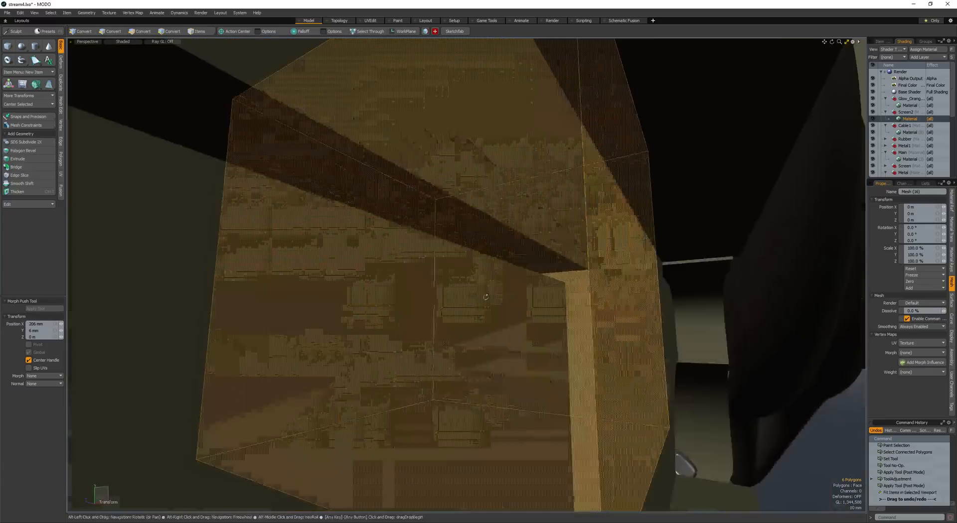
scroll(485, 298, "down", 4)
key("r")
left_click_drag(472, 261, 471, 269)
left_click_drag(472, 270, 549, 270, "alt")
key("w")
mouse_move(549, 269)
left_mouse_down("alt")
mouse_move(464, 294)
mouse_move(479, 256)
mouse_move(533, 265)
left_mouse_up("alt")
- Select the small block's corner edges and bevel them into rounded corners
key("space")
key("space")
key("space")
left_click(464, 275)
left_click(574, 311, "shift")
left_click_drag(451, 247, 464, 299, "alt")
key("b")
mouse_move(464, 299)
left_mouse_down()
mouse_move(489, 301)
mouse_move(436, 292)
mouse_move(452, 294)
left_mouse_up()
scroll(436, 291, "up", 4)
- Select the whole rounded block and shift it along the recessed front, beneath the notch's inset block
key("space")
key("space")
double_click(504, 316)
left_click_drag(504, 317, 408, 296, "alt")
mouse_move(407, 296)
left_mouse_down("alt")
mouse_move(433, 280)
mouse_move(393, 289)
left_mouse_up("alt")
left_click_drag(393, 290, 511, 300, "alt")
left_click_drag(511, 300, 572, 304)
left_click_drag(572, 304, 359, 307, "alt")
key("space")
key("w")
left_click_drag(359, 307, 367, 300)
left_click_drag(367, 299, 418, 298, "alt")
key("space")
left_click(357, 312)
double_click(440, 303)
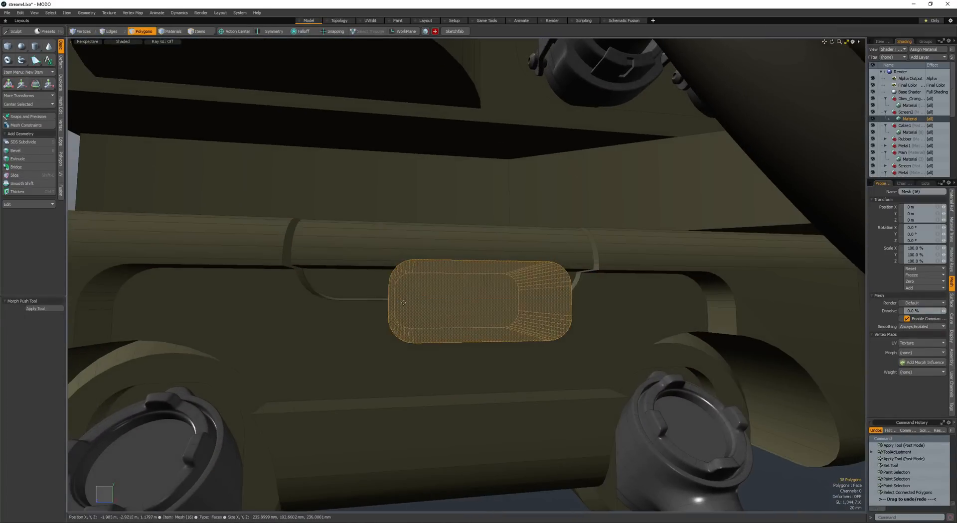
key("w")
left_click_drag(493, 261, 421, 258)
key("space")
- Select only the rounded end of the block and move it sideways to lengthen the block
right_click_drag(413, 417, 424, 413, "ctrl")
key("shift+Down")
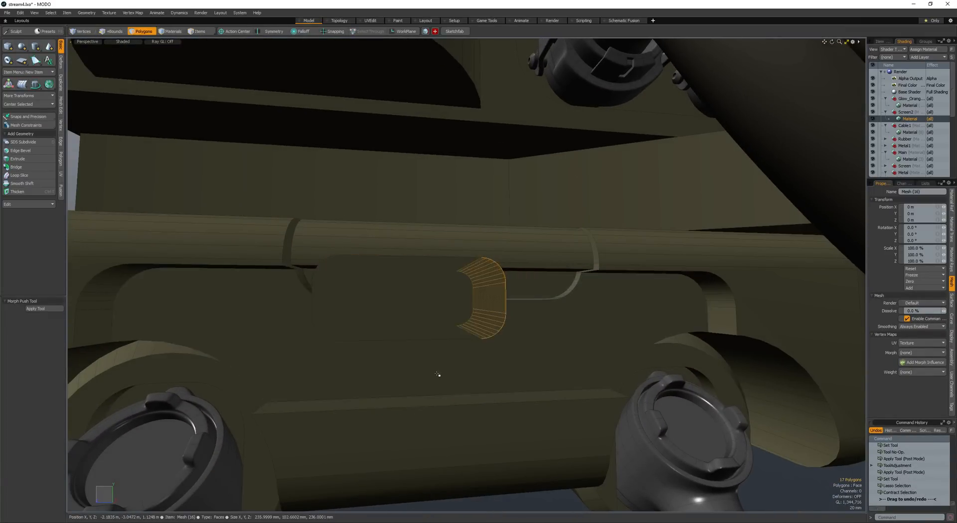
key("w")
mouse_move(439, 374)
left_mouse_down("alt")
mouse_move(384, 289)
mouse_move(419, 232)
mouse_move(487, 225)
mouse_move(448, 240)
mouse_move(412, 289)
mouse_move(433, 277)
left_mouse_up("alt")
key("space")
- Duplicate the whole rounded block and apply the instant boolean cutout to the box's recessed front and the notch's inset block
left_click(459, 231)
double_click(449, 240)
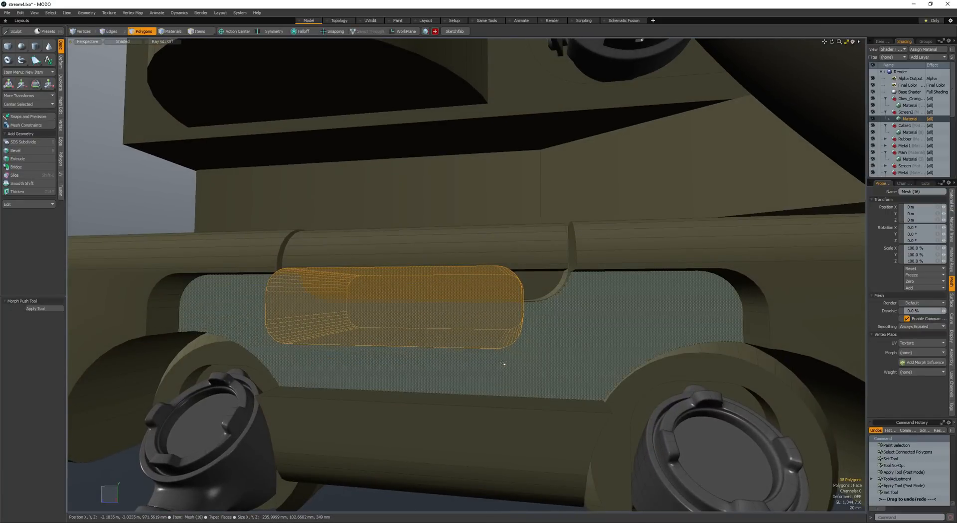
key("ctrl+c")
key("ctrl+v")
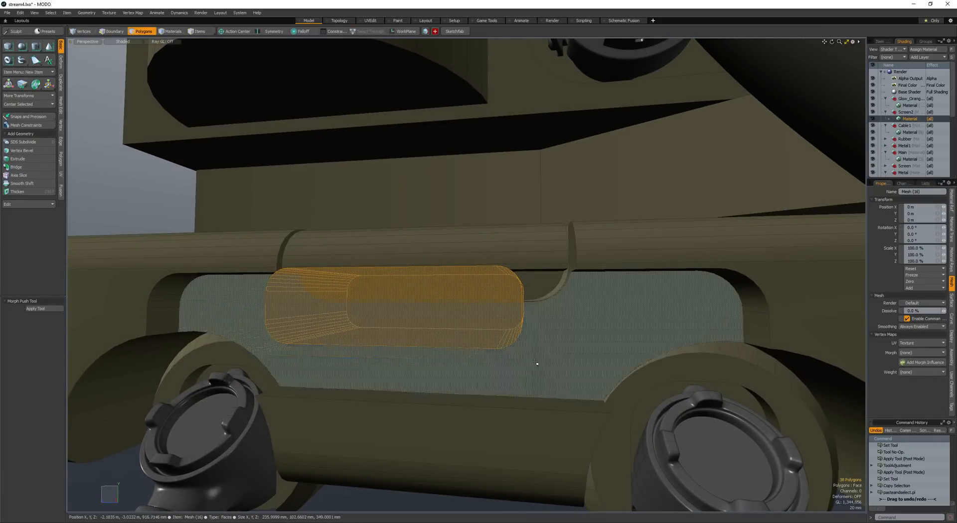
key("shift+b")
left_click(497, 296)
left_click(531, 284)
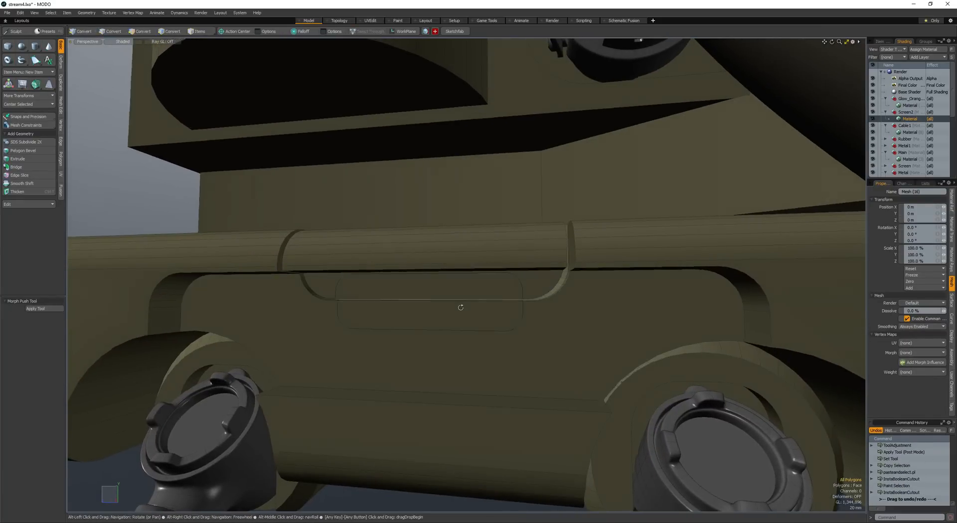
- Select the rounded cutout pieces below the notch and scale and move them to leave a narrow seam
double_click(449, 292)
left_click_drag(459, 308, 411, 291, "alt")
key("w")
key("r")
mouse_move(411, 290)
left_mouse_down("alt")
mouse_move(430, 299)
mouse_move(408, 305)
left_mouse_up("alt")
key("space")
key("space")
mouse_move(409, 305)
left_mouse_down("alt")
mouse_move(424, 294)
mouse_move(409, 307)
left_mouse_up("alt")
key("space")
key("space")
left_click(424, 299)
mouse_move(409, 307)
left_mouse_down("ctrl+alt")
mouse_move(399, 307)
mouse_move(417, 305)
left_mouse_up("ctrl+alt")
mouse_move(418, 305)
left_mouse_down("alt")
mouse_move(427, 310)
mouse_move(409, 305)
left_mouse_up("alt")
- Select the bottom face of the round drum above the box and lower it by 40 mm
left_click_drag(408, 305, 452, 242, "alt")
key("space")
key("space")
left_click(455, 241)
key("space")
key("space")
key("space")
left_click(453, 243)
key("w")
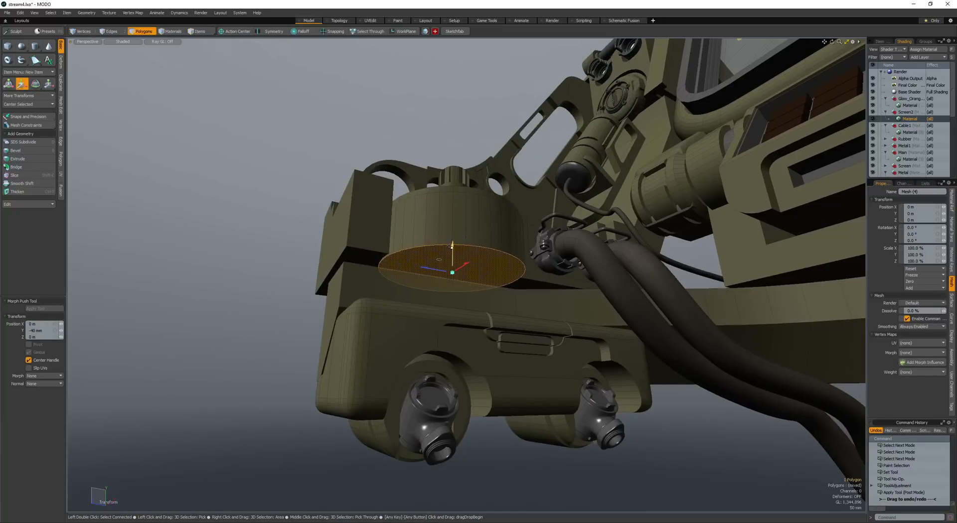
- Bevel the drum's bottom face with an inset of about 92 mm and extend the smaller disc downward
key("b")
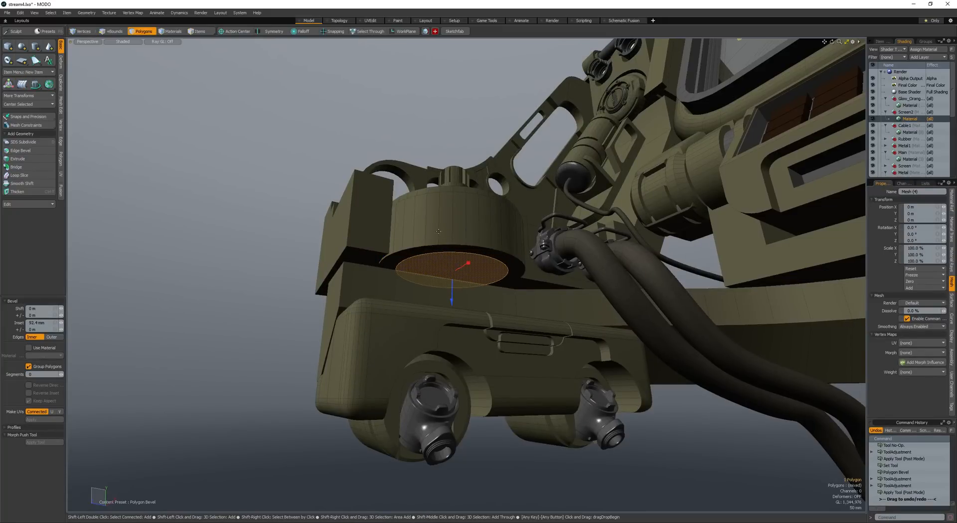
left_click_drag(454, 285, 491, 360)
key("space")
- Create a 1.408 m cube around the drum's lower disc, select all of it and scale it down
key("ctrl+b")
left_click_drag(459, 281, 456, 313, "alt")
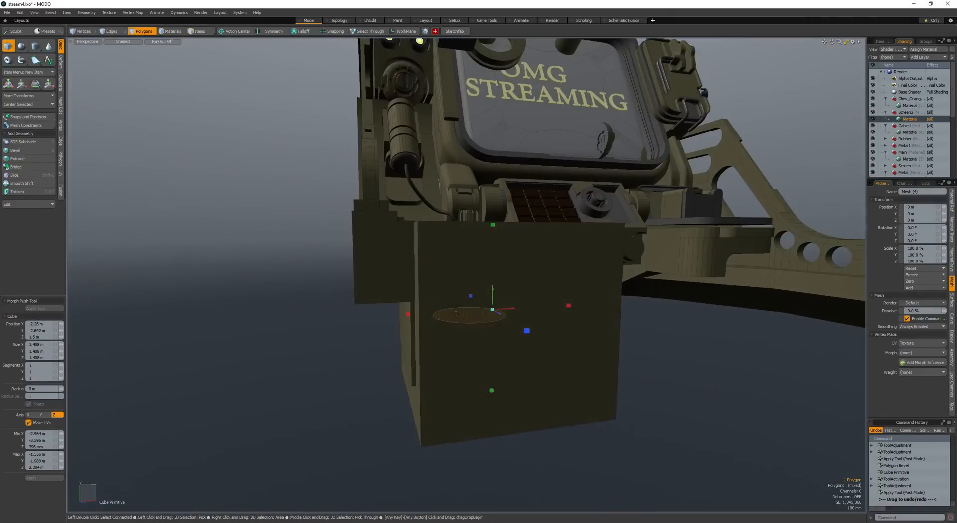
key("space")
double_click(488, 322)
key("r")
left_click_drag(591, 317, 518, 379)
- Move the cube to the front of the drum's lower disc and stretch it to about 973 mm long
key("w")
left_click_drag(509, 339, 479, 364, "alt")
left_click_drag(461, 299, 458, 321)
left_click_drag(458, 322, 474, 232, "alt")
left_click_drag(469, 234, 472, 247)
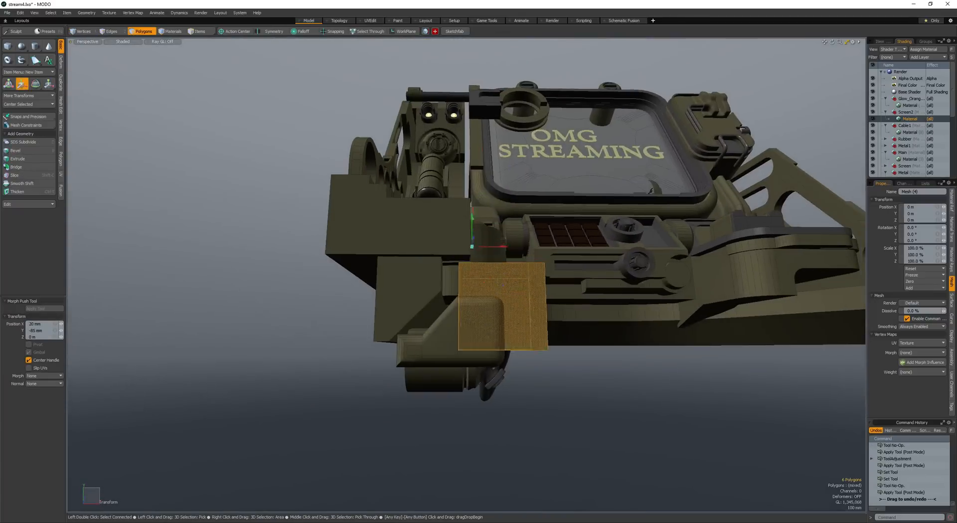
left_click_drag(503, 284, 445, 308, "alt")
key("r")
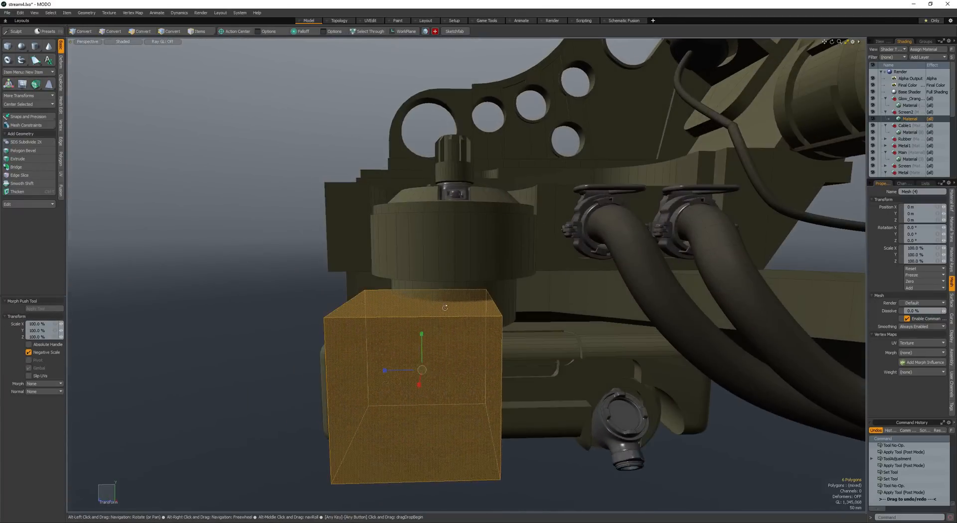
left_click_drag(404, 374, 521, 329)
- Select the block's upper edge facing the disc and round it with an edge bevel
key("space")
key("space")
key("space")
left_click(487, 308)
key("b")
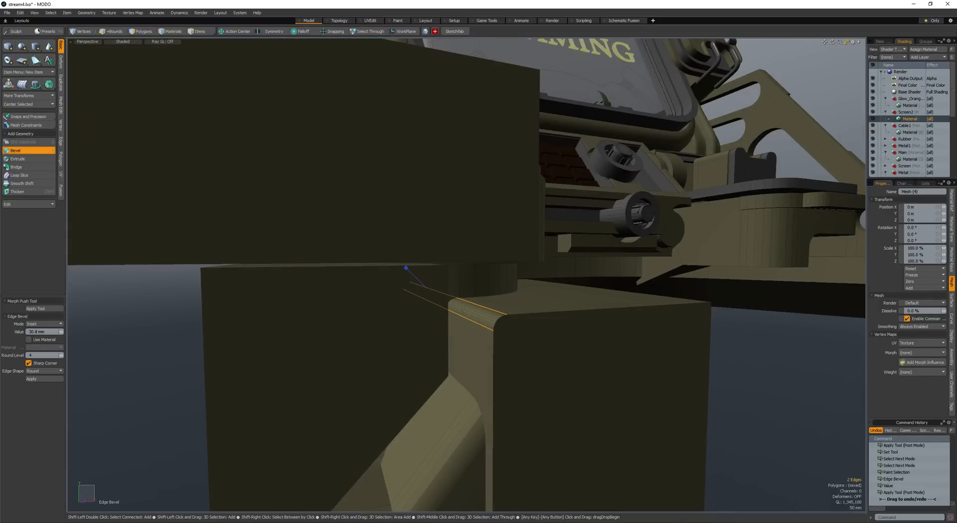
left_click_drag(432, 322, 406, 327, "ctrl+alt")
key("space")
key("space")
- Select the whole rounded block and position it so that it overlaps the front of the drum's lower disc
double_click(470, 348)
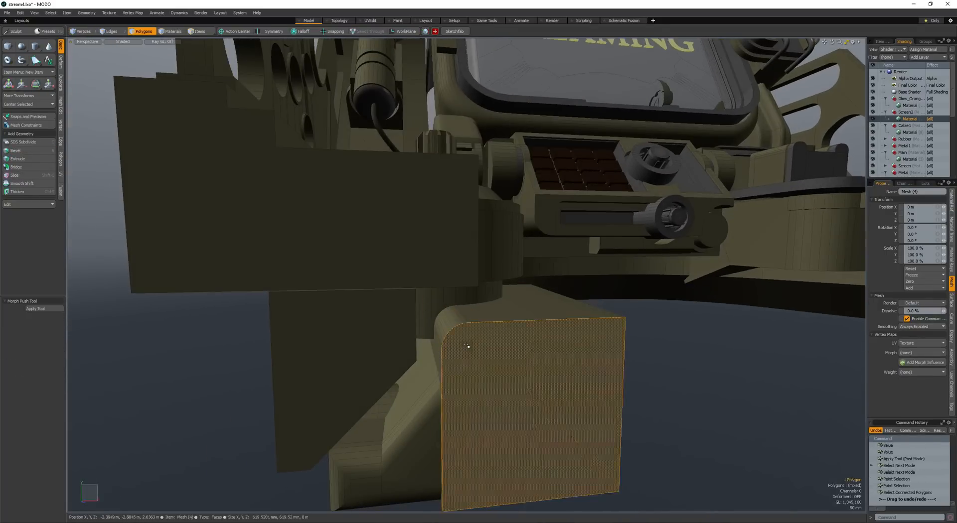
left_click_drag(470, 348, 471, 326, "alt")
key("w")
left_click_drag(472, 326, 474, 301)
key("space")
key("w")
key("space")
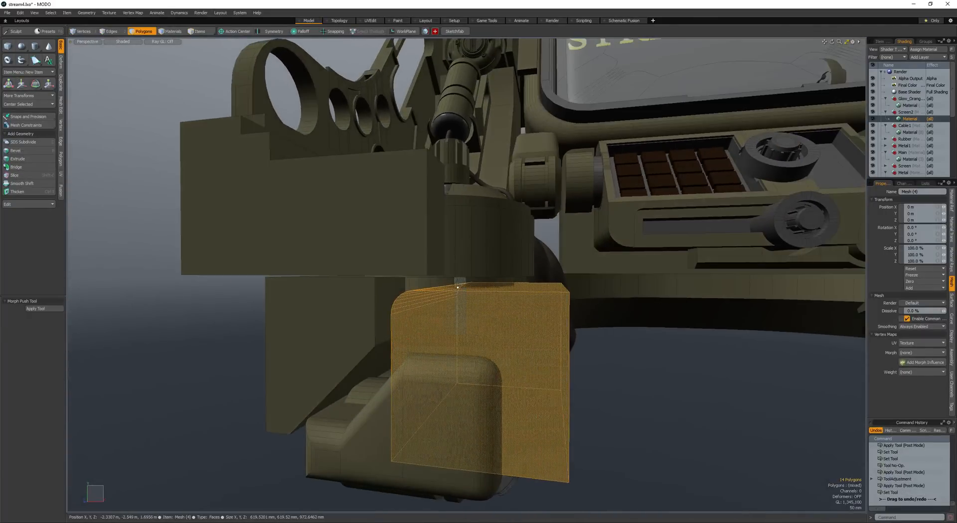
- Subtract the rounded block from the drum's lower disc with the instant boolean
key("ctrl+b")
left_click_drag(416, 286, 382, 285, "ctrl+alt")
left_click_drag(381, 285, 264, 271, "alt")
left_click_drag(264, 272, 292, 271, "ctrl+alt")
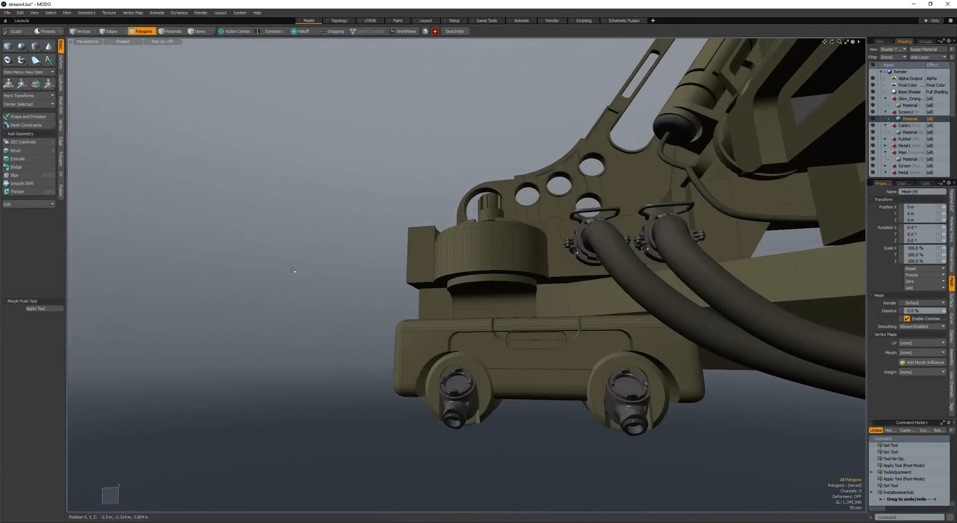
- Create another cube at the drum, flatten it into a slab and bevel its edges
key("c")
scroll(483, 284, "down", 3)
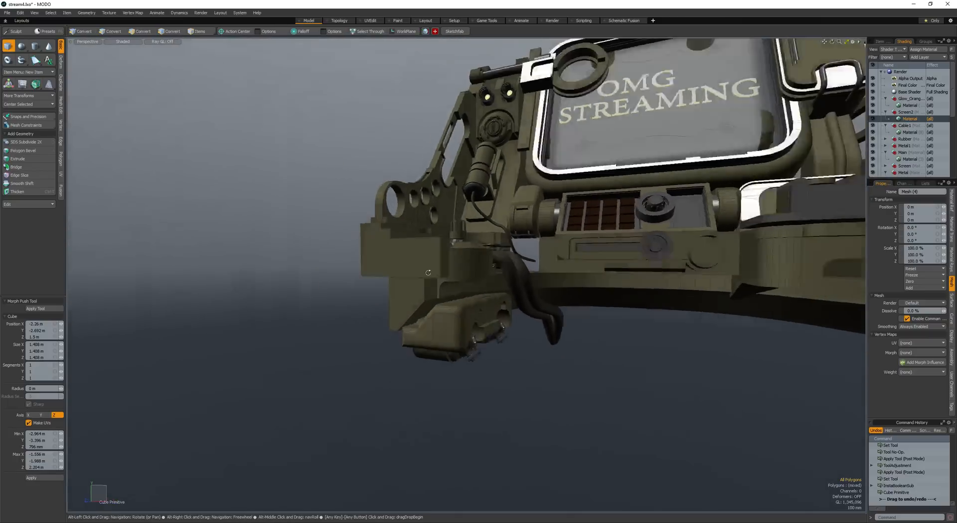
left_click_drag(483, 285, 509, 279, "alt")
key("space")
key("space")
key("b")
scroll(509, 278, "up", 3)
left_click_drag(515, 278, 503, 399, "alt")
key("space")
key("space")
- Select the whole beveled slab, resize it and position it against the front of the drum
double_click(523, 282)
scroll(521, 286, "down", 5)
key("w")
left_click_drag(498, 421, 422, 266)
key("r")
key("w")
key("space")
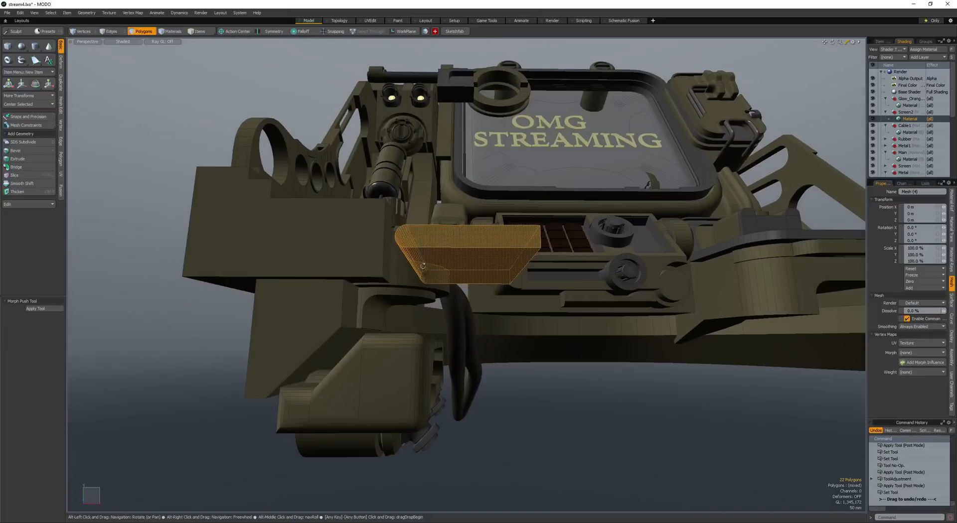
- Duplicate the slab, lower the copy by 160 mm and subtract it from the drum with the instant boolean
key("ctrl+v")
key("w")
left_click_drag(466, 227, 467, 247)
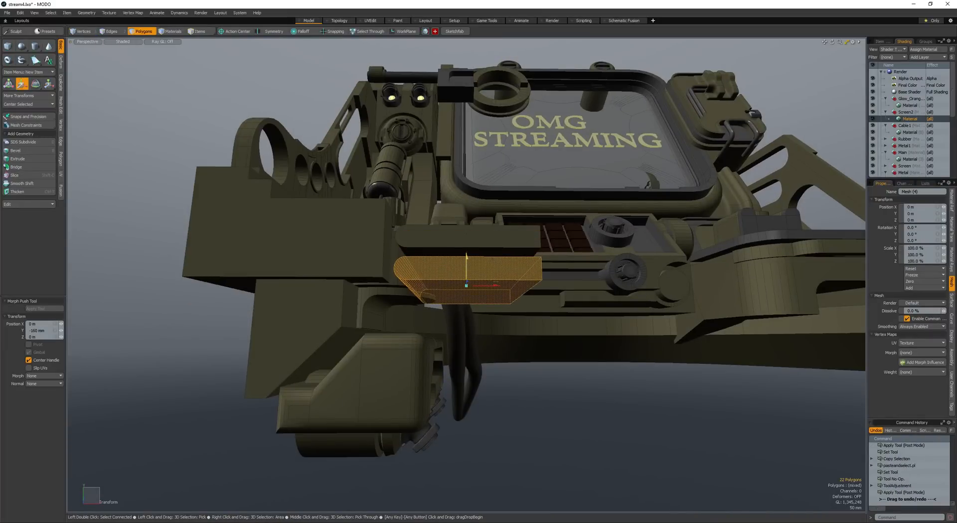
key("space")
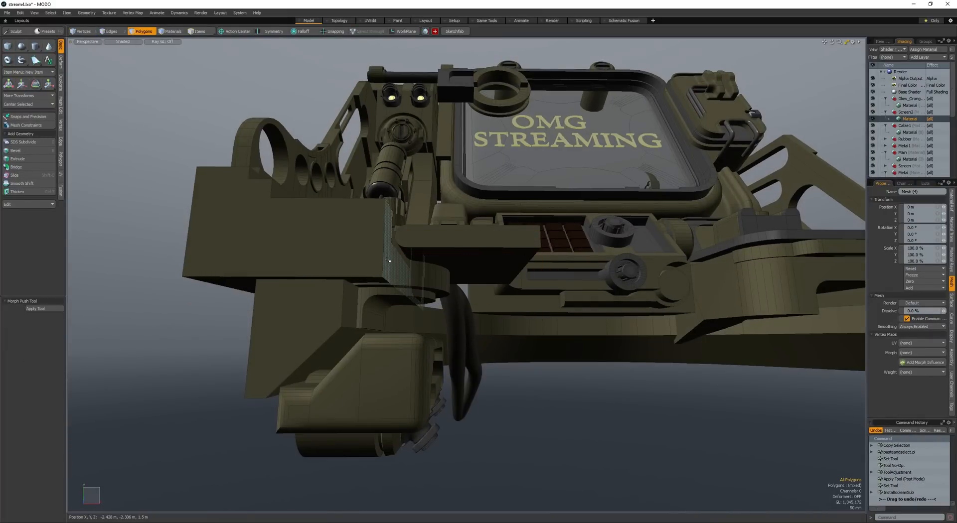
- Undo and redo the lowered slab's cut, and undo the change that follows it
key("ctrl+z")
key("ctrl+shift+z")
mouse_move(386, 294)
left_mouse_down("alt")
mouse_move(290, 303)
mouse_move(393, 287)
mouse_move(276, 333)
mouse_move(203, 206)
mouse_move(364, 291)
left_mouse_up("alt")
key("ctrl+z")
scroll(385, 280, "up", 4)
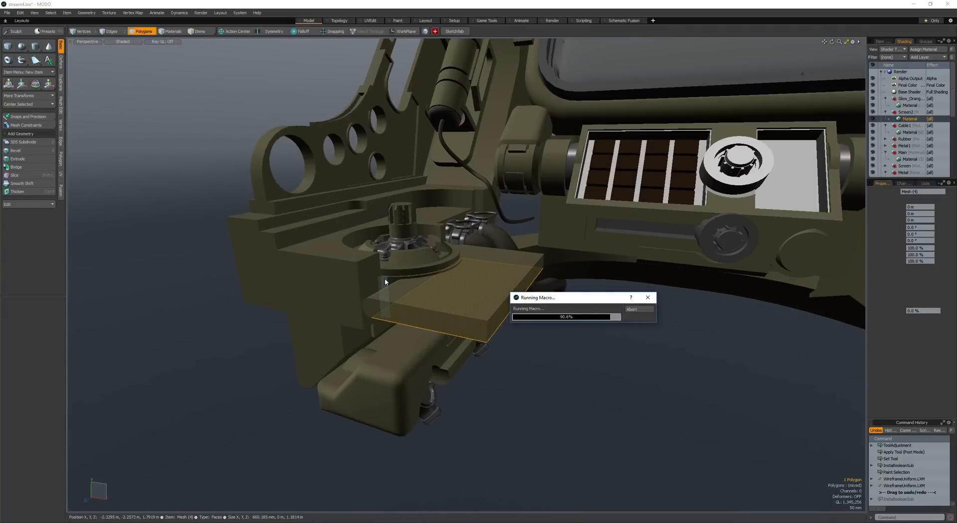
- Resize and reposition the remaining slab at the drum's front and cut the drum with it to form a curved band
left_click_drag(386, 280, 445, 285, "ctrl+alt")
key("r")
left_click_drag(446, 285, 381, 283, "alt")
key("w")
key("q")
- Select the whole curved band in the drum's front slot and scale it to 109% along Z
left_click(465, 272)
double_click(486, 287)
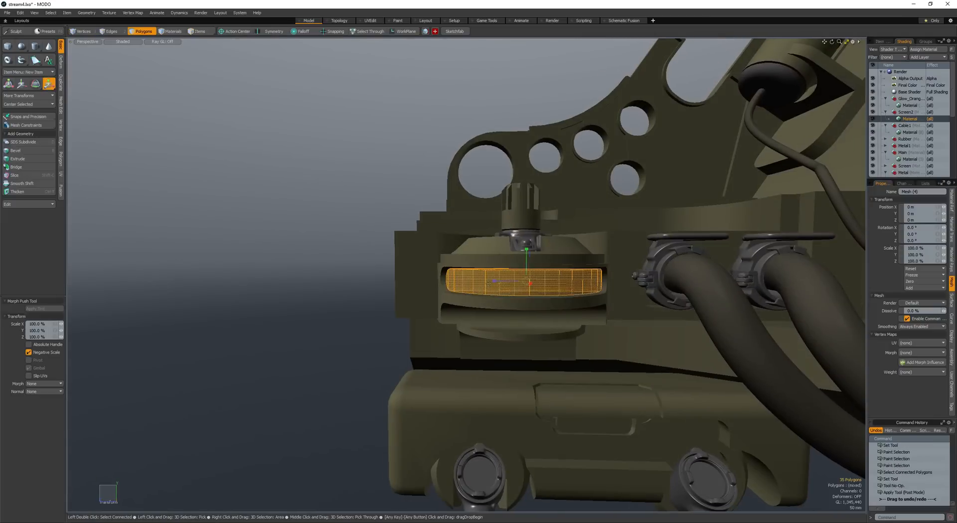
key("r")
left_click_drag(486, 286, 514, 282, "alt")
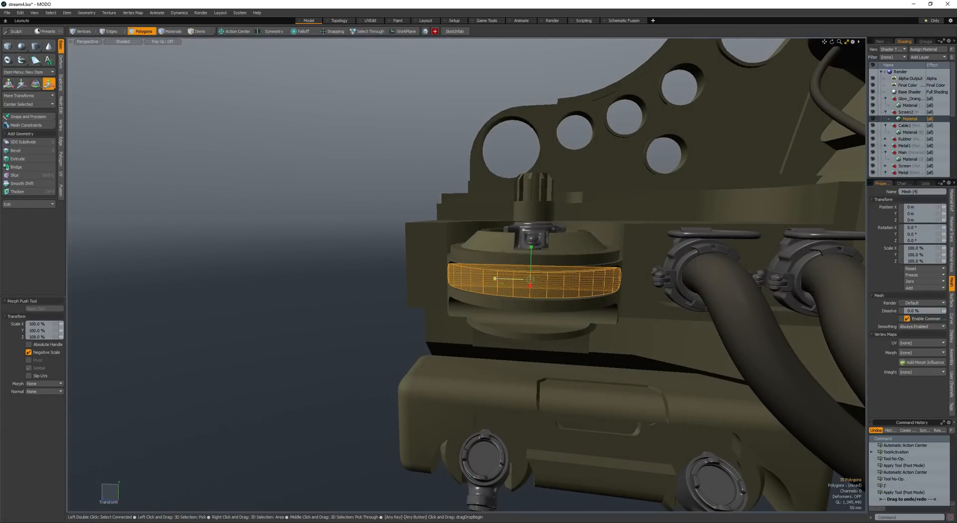
- Round the two vertical corner edges of the arm block beside the drum with an edge bevel at round level 4
key("q")
left_click(430, 271)
left_click_drag(430, 272, 471, 259, "alt")
left_click_drag(471, 259, 410, 308, "ctrl+alt")
left_click(398, 304)
double_click(399, 302)
key("space")
key("space")
left_click(424, 318)
key("b")
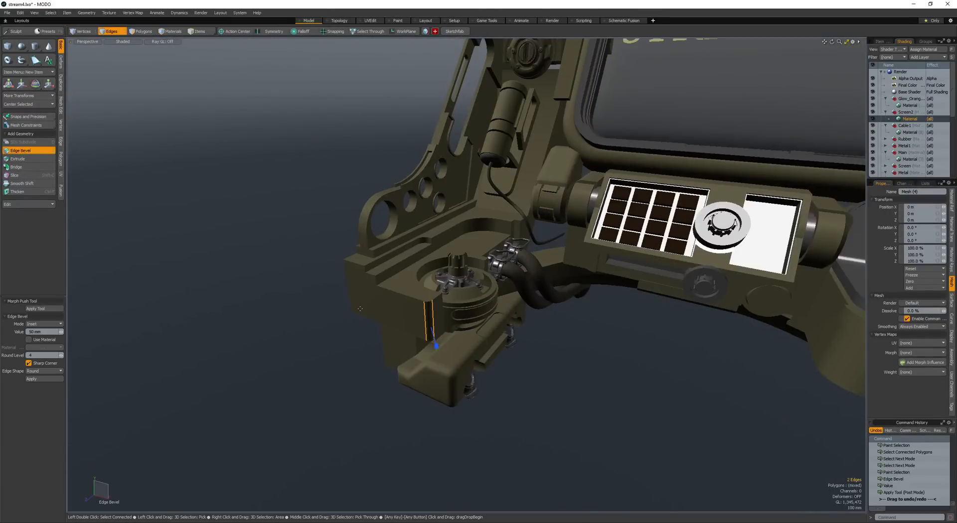
mouse_move(341, 313)
left_mouse_down("ctrl+alt")
mouse_move(369, 315)
mouse_move(367, 341)
mouse_move(357, 319)
left_mouse_up("ctrl+alt")
key("alt+w")
left_click_drag(357, 320, 310, 319, "ctrl+alt")
key("space")
left_click(337, 319)
key("space")
mouse_move(310, 319)
left_mouse_down("alt")
mouse_move(364, 289)
mouse_move(299, 333)
left_mouse_up("alt")
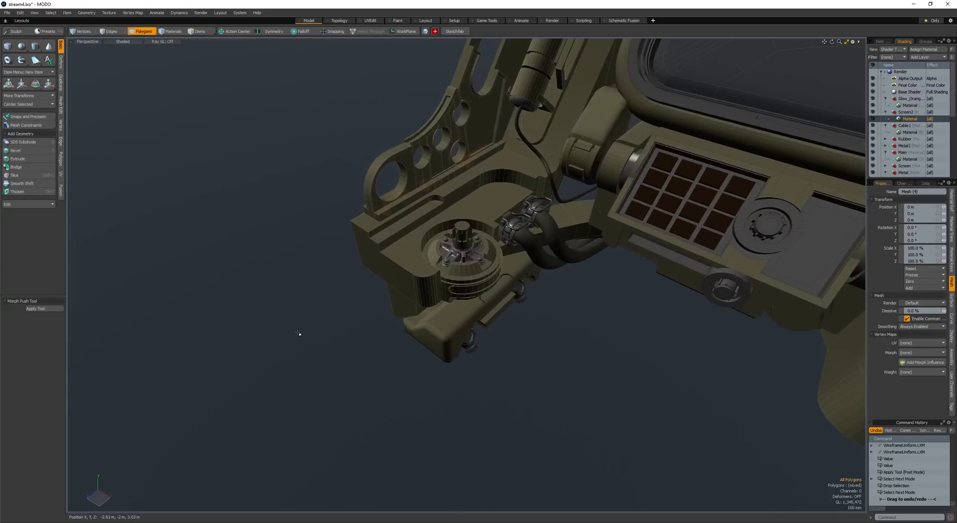
- Save the scene and create a new mesh layer
left_click_drag(435, 276, 387, 286, "ctrl+alt")
key("ctrl+s")
key("n")
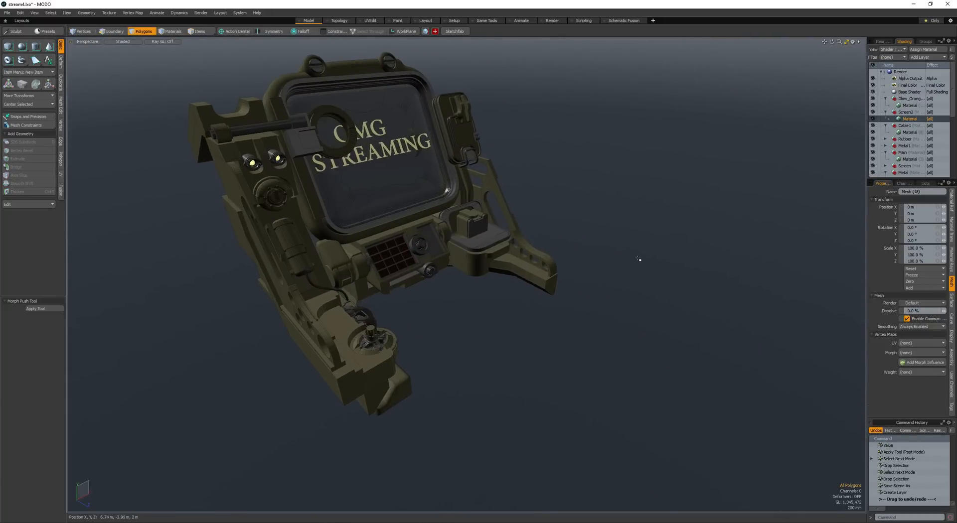
- Add a cube about 1.44 m wide in the new layer, try the Hardenbox script on it and undo the result
key("shift+b")
key("space")
mouse_move(684, 207)
left_mouse_down("ctrl")
mouse_move(710, 214)
mouse_move(588, 242)
mouse_move(600, 241)
left_mouse_up("ctrl")
double_click(683, 215)
key("shift+a")
double_click(641, 249)
left_click(606, 251)
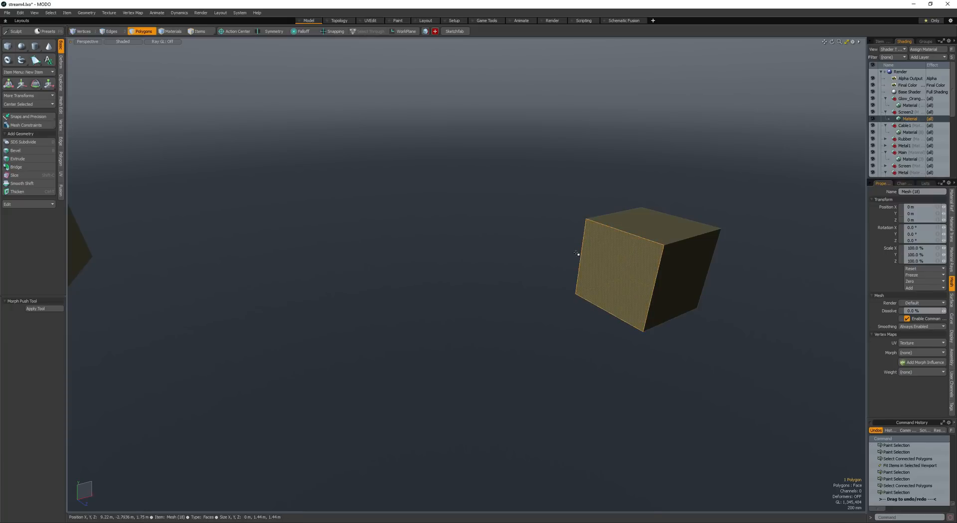
left_click_drag(477, 277, 523, 276, "alt")
left_click(462, 277)
key("ctrl+z")
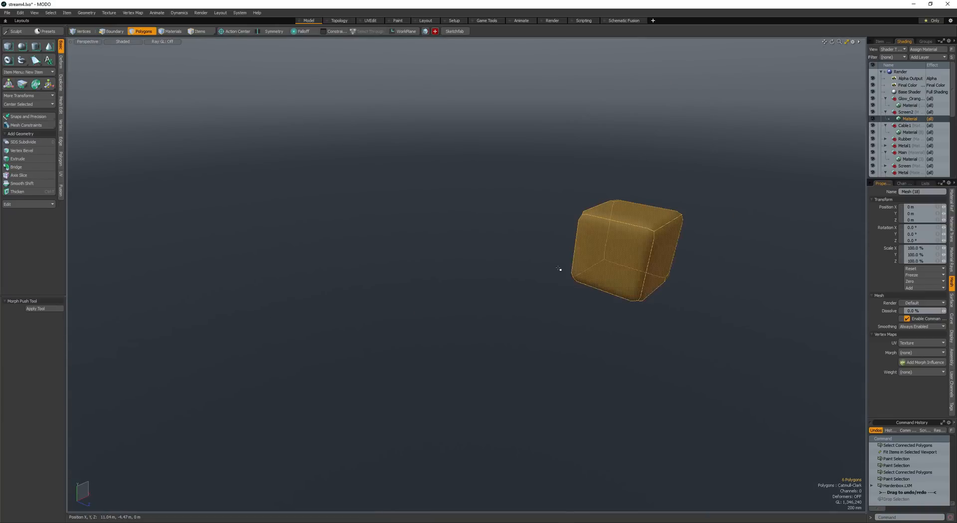
key("ctrl+z")
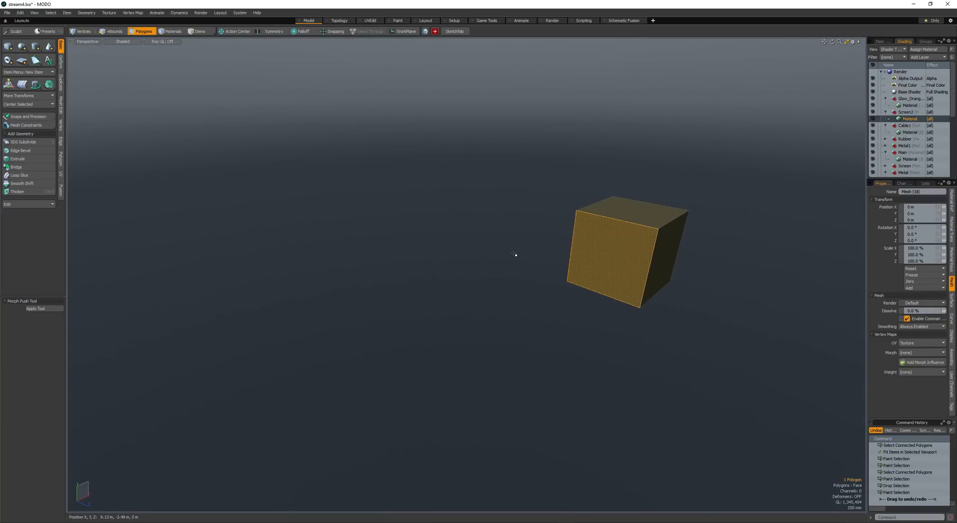
- Select the whole test cube, convert the selection to its edges and return to polygon selection
key("bracketright")
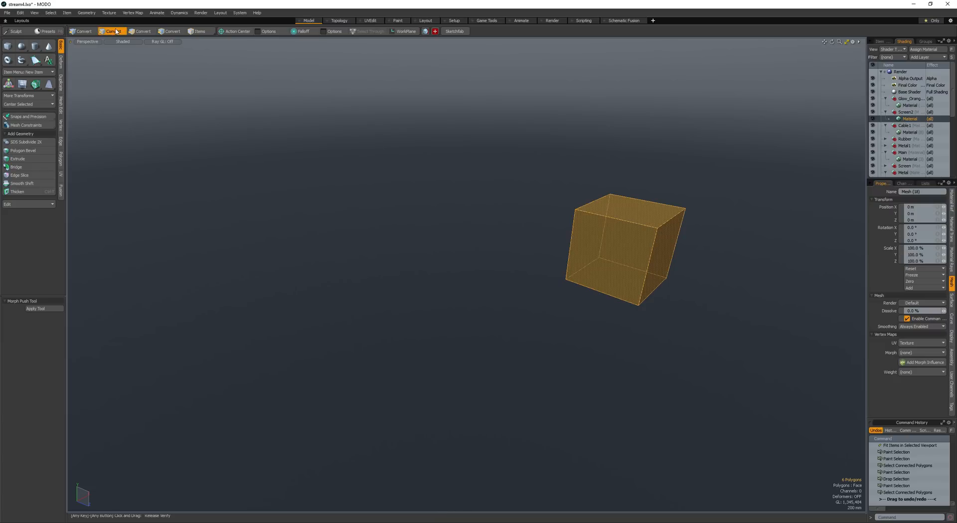
left_click(116, 32, "ctrl")
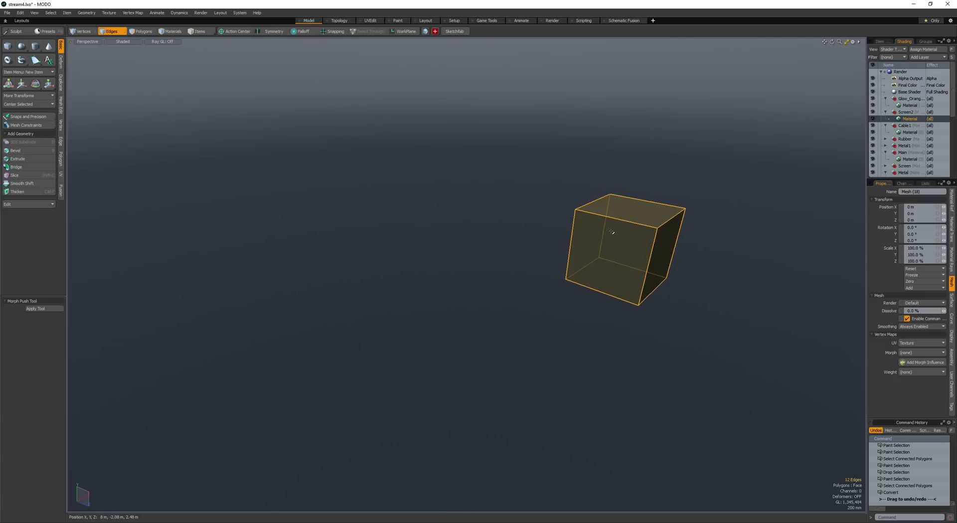
key("space")
left_click_drag(612, 232, 612, 239, "alt")
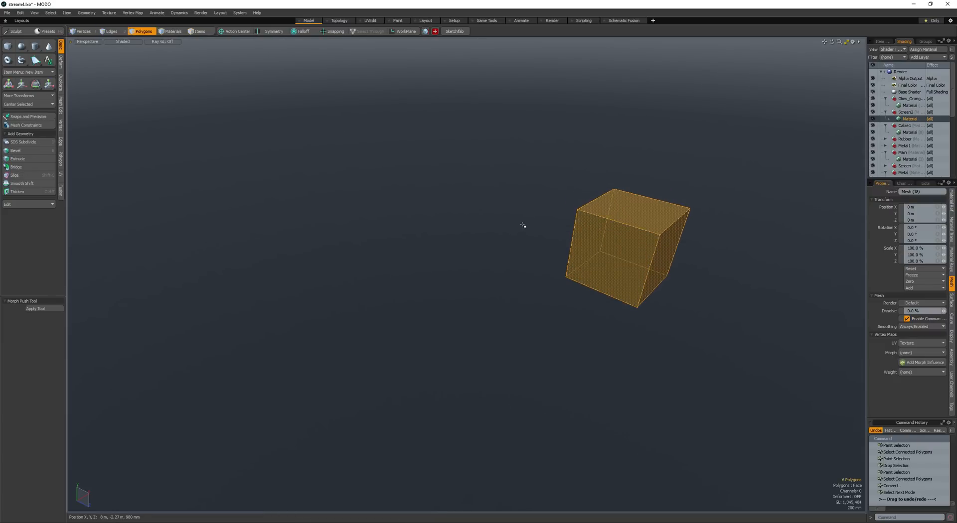
- Harden the test cube with the Hardenbox script and delete the cube
left_click(617, 256)
key("shift+Tab")
left_click(530, 240)
left_click_drag(530, 239, 511, 244, "alt")
double_click(623, 265)
scroll(623, 265, "down", 3)
left_click_drag(623, 265, 526, 249, "alt")
key("Delete")
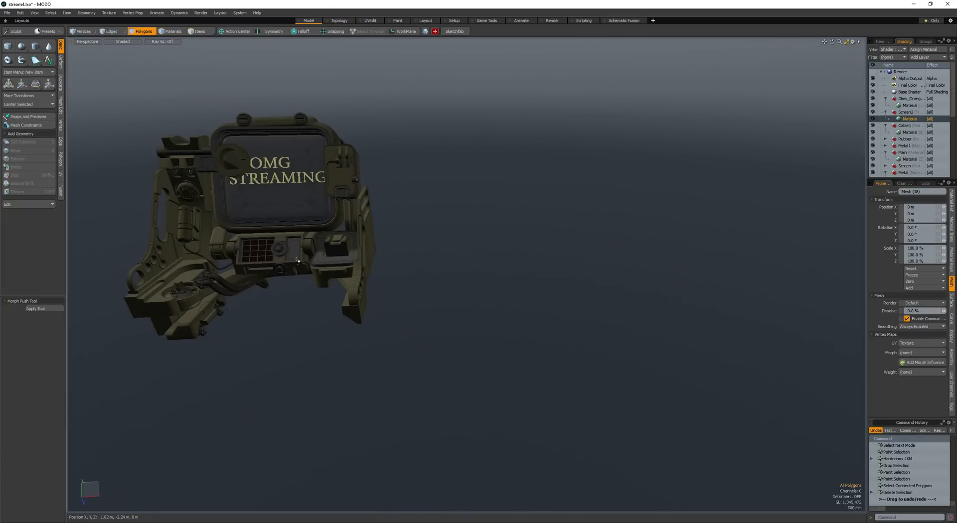
- Create a box on the arm behind the cable clamps and round its long upper edge with an edge bevel
left_click_drag(149, 235, 316, 236, "alt+shift")
left_click_drag(317, 237, 379, 254, "ctrl+alt")
left_click_drag(379, 253, 547, 261, "alt")
left_click(8, 46)
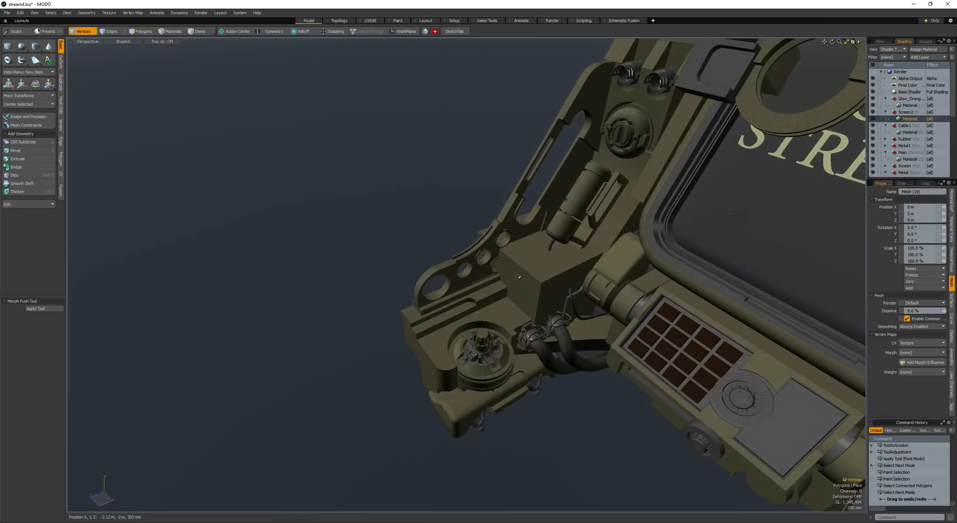
key("space")
key("space")
- Generate a pipe along the box's rounded side outline with QuickPipe, scale its profile to 130% and delete the box
left_click(559, 297)
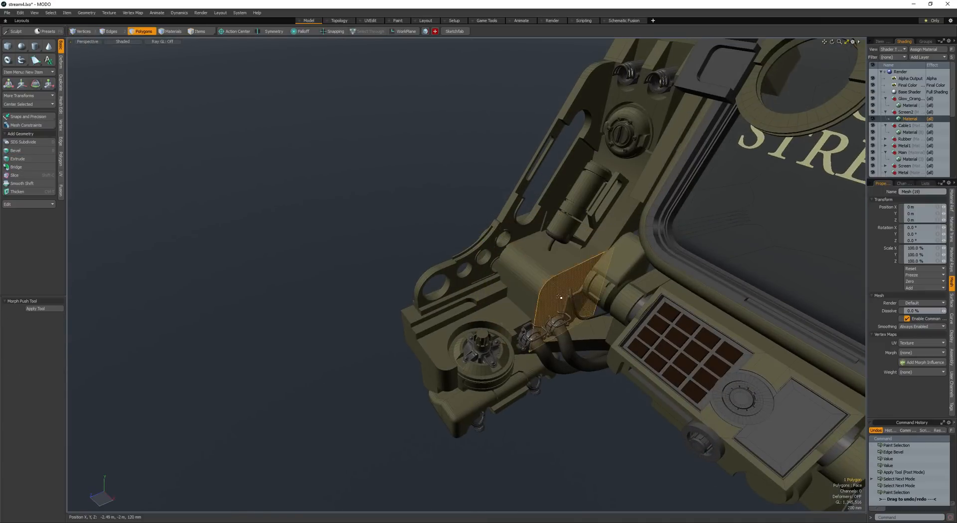
key("ctrl+2")
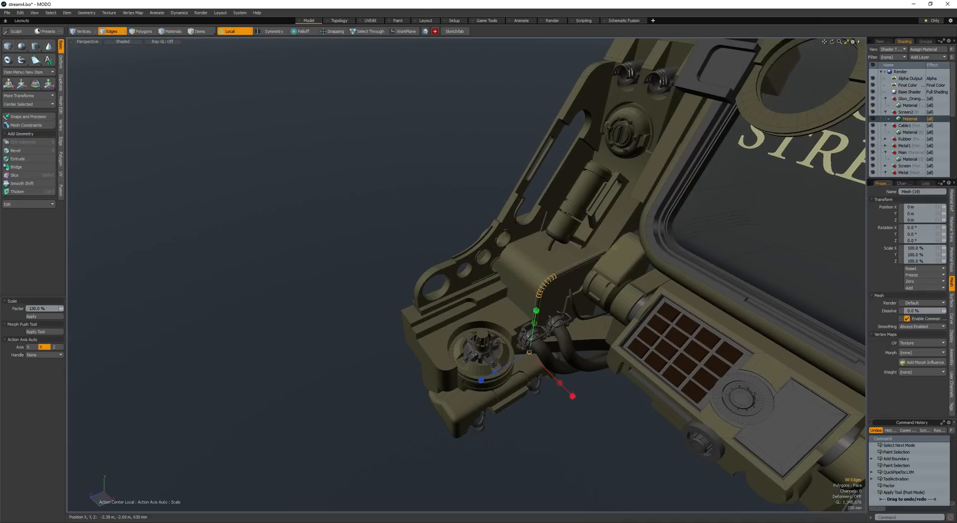
key("Delete")
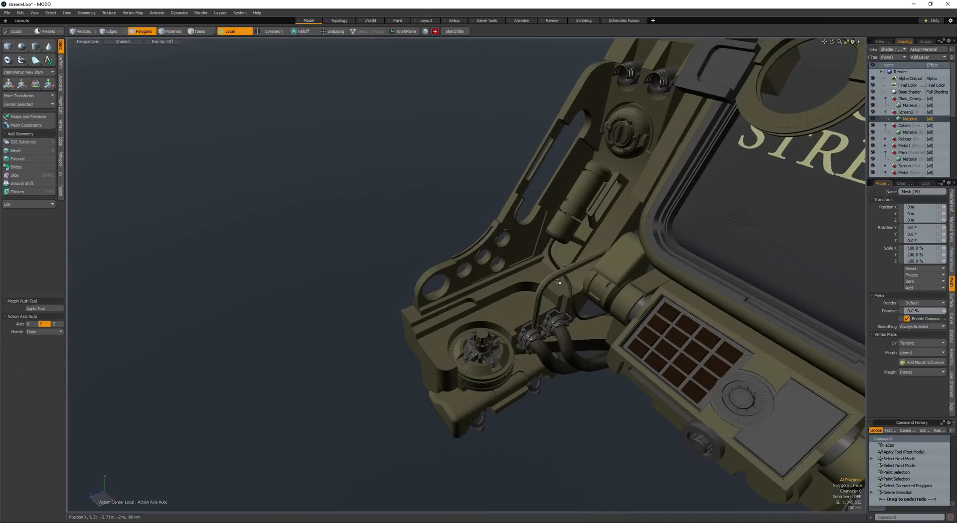
- Reposition the bent pipe beside the arm's perforated side plate and adjust its open end edges
double_click(549, 280)
left_click_drag(549, 281, 526, 318, "alt")
key("w")
left_click_drag(526, 318, 528, 254, "alt")
key("space")
key("ctrl+2")
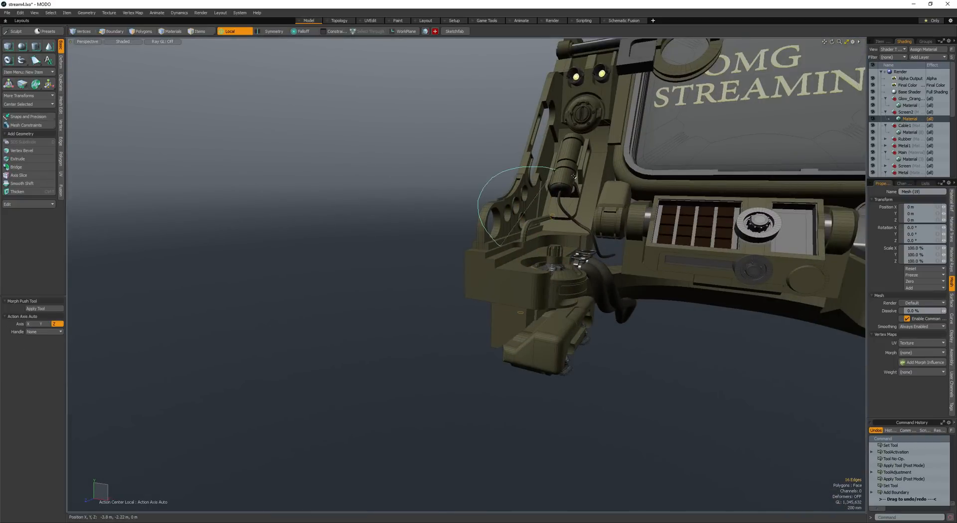
right_click_drag(573, 176, 568, 237, "ctrl")
key("w")
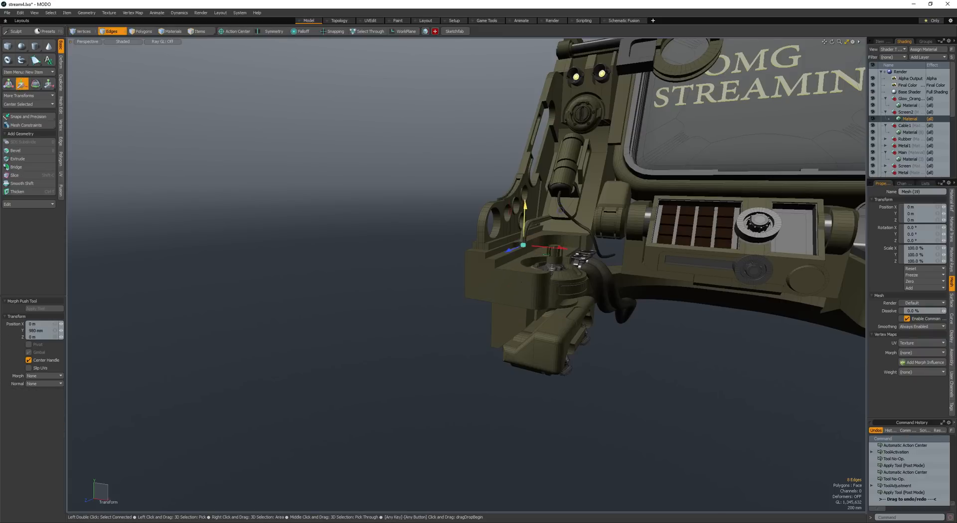
key("space")
key("space")
- Push the whole pipe by about 4 mm and move it -50 mm in Y and -16 mm in Z
scroll(533, 227, "up", 5)
key("alt+shift+p")
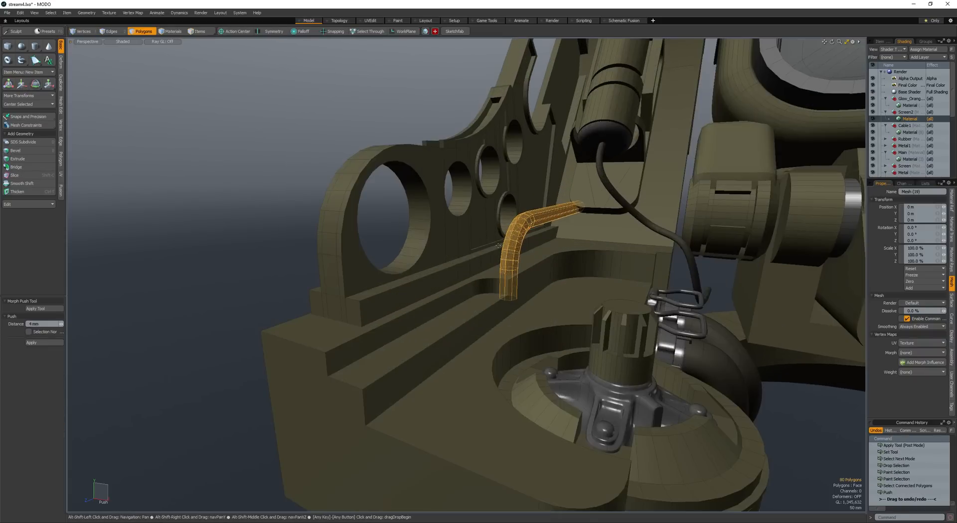
key("space")
left_click_drag(507, 244, 435, 236, "alt")
key("w")
left_click_drag(436, 235, 451, 245, "alt")
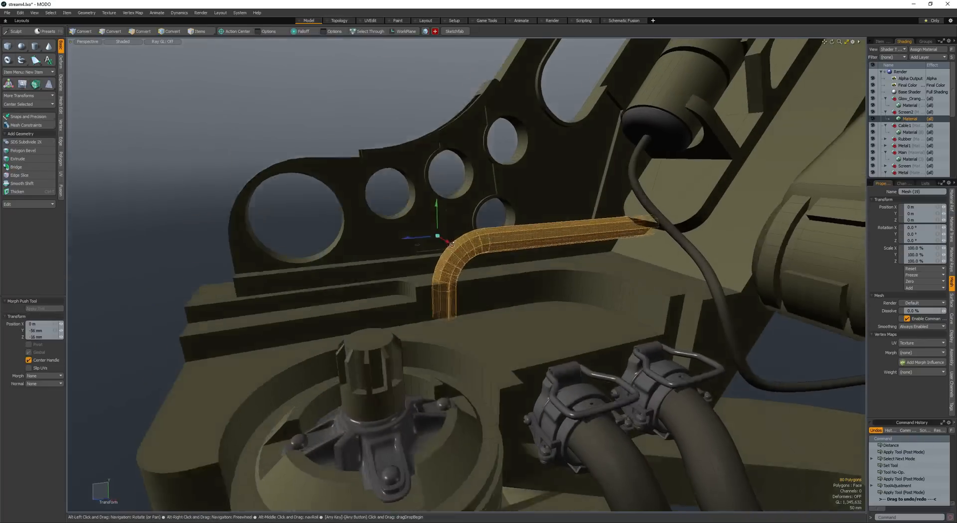
- Scale the pipe and move it into the ledge beside the perforated side plate
key("r")
left_click(554, 263)
left_click_drag(555, 263, 538, 262)
left_click_drag(539, 262, 479, 230, "alt")
key("w")
left_click_drag(477, 239, 523, 279)
key("space")
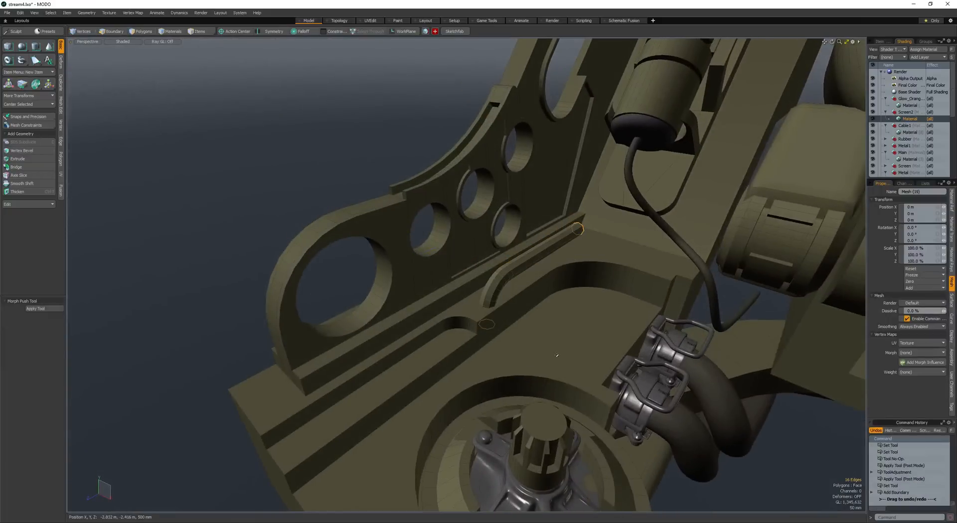
- Move the pipe's open end edges and finish the pipe on the arm's ledge as a Catmull-Clark subdivision mesh
key("w")
left_click_drag(557, 355, 599, 346, "alt")
key("space")
key("3")
double_click(584, 270)
key("w")
left_click_drag(600, 345, 556, 279)
key("space")
key("space")
- Paste a copy of the pipe, move it below the console and rotate it
key("space")
key("ctrl+v")
key("e")
key("space")
key("w")
left_click_drag(459, 292, 557, 344)
key("e")
left_click_drag(481, 281, 472, 257, "alt")
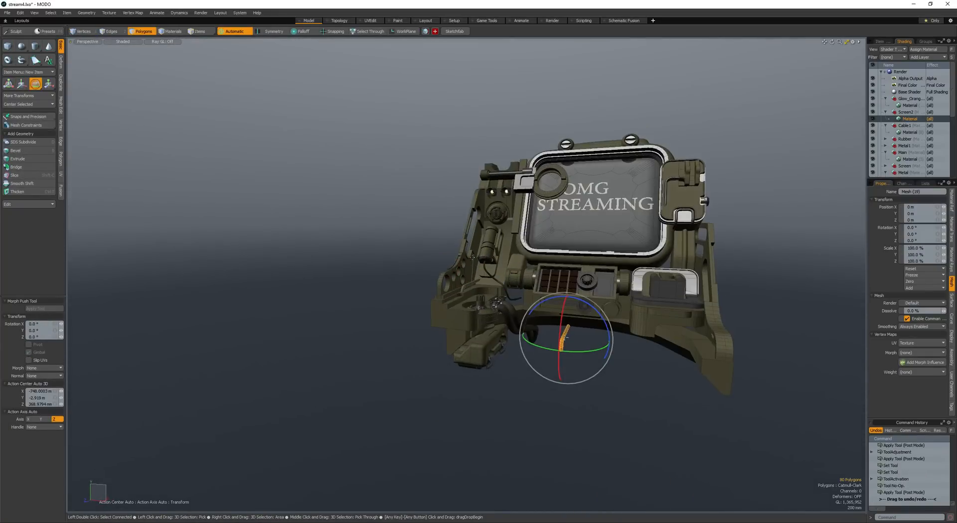
- Scale the pipe copy uniformly to 189%
left_click_drag(510, 292, 438, 296, "alt")
key("r")
key("Escape")
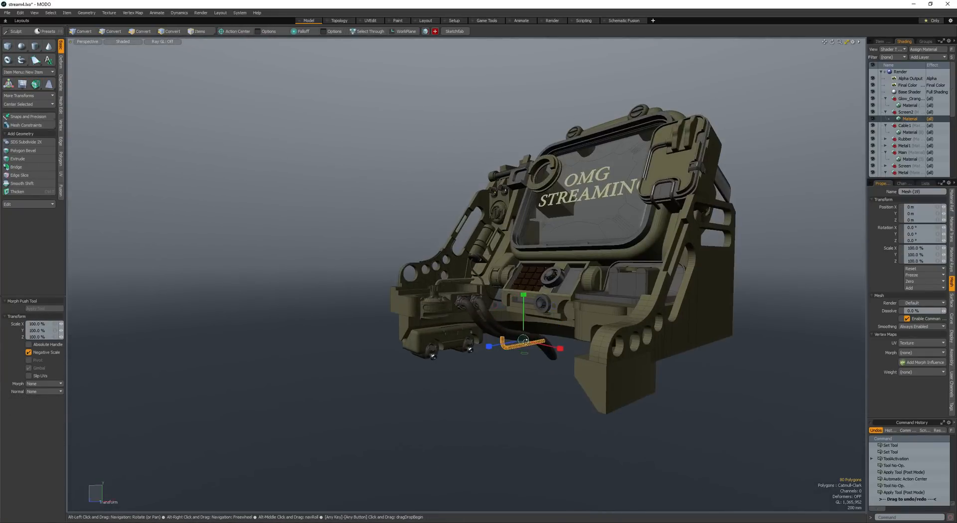
key("Escape")
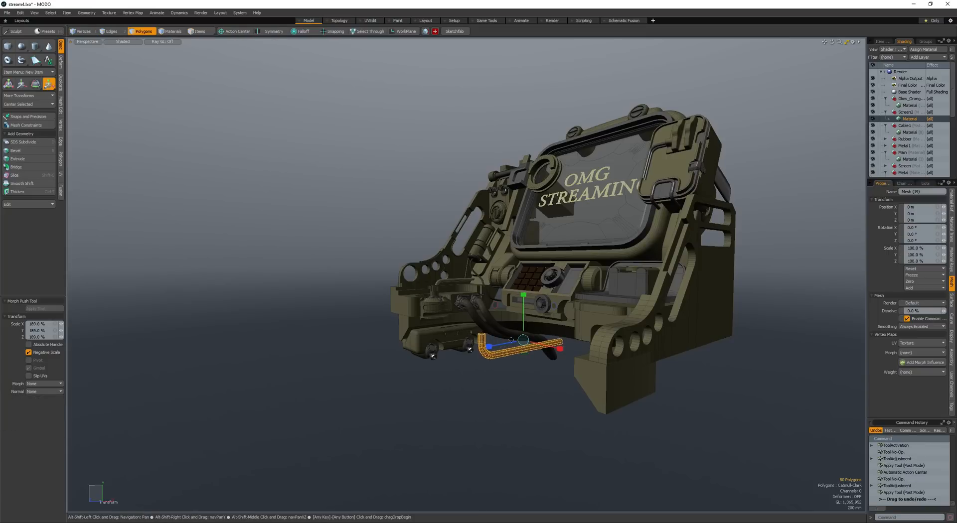
- Move the enlarged pipe into place against the underside of the console
left_click_drag(482, 328, 576, 235, "alt")
key("q")
key("w")
scroll(584, 274, "up", 5)
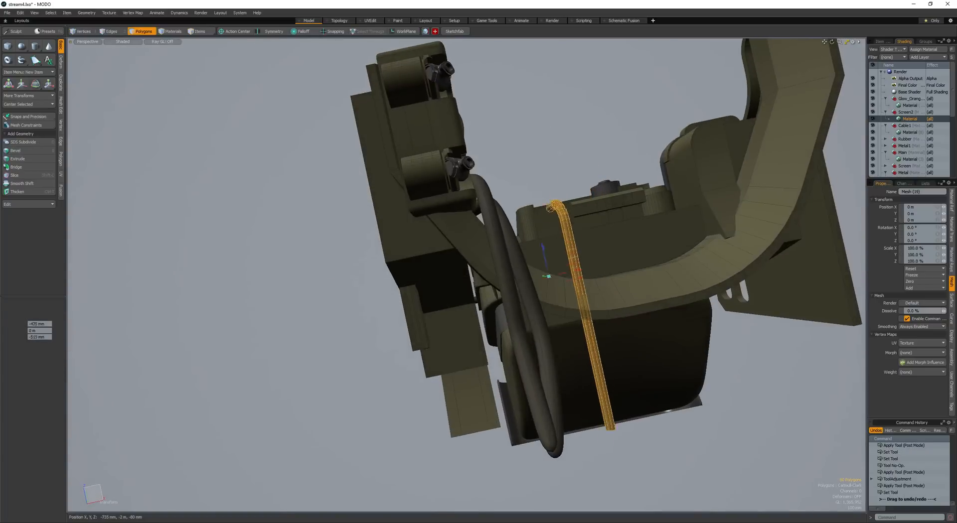
key("w")
left_click_drag(546, 272, 585, 384, "alt")
- Duplicate the enlarged pipe and place the copy under the console near the round knob
scroll(570, 325, "up", 4)
left_click_drag(573, 326, 580, 242)
key("space")
key("space")
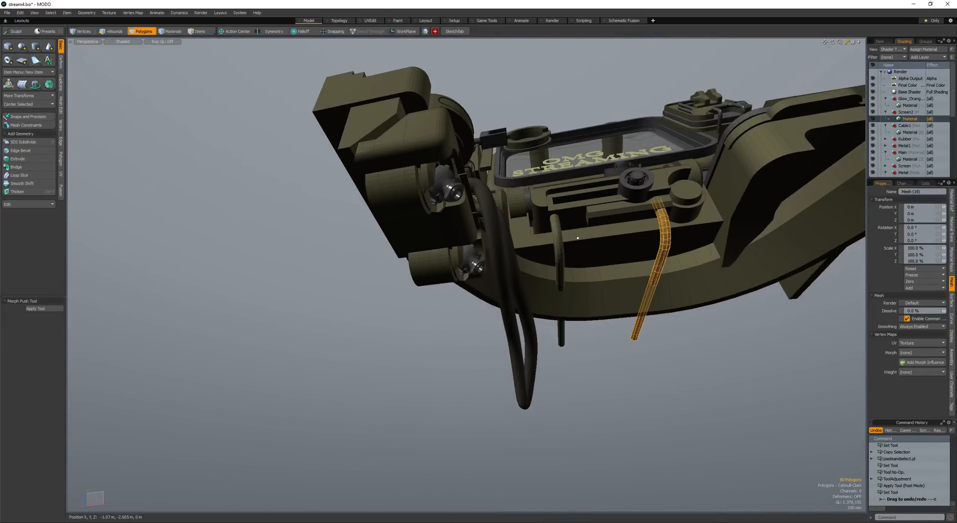
- Select the first console pipe, and select its mesh together with the console mesh as items
double_click(559, 240, "shift")
left_click_drag(559, 239, 575, 311, "alt")
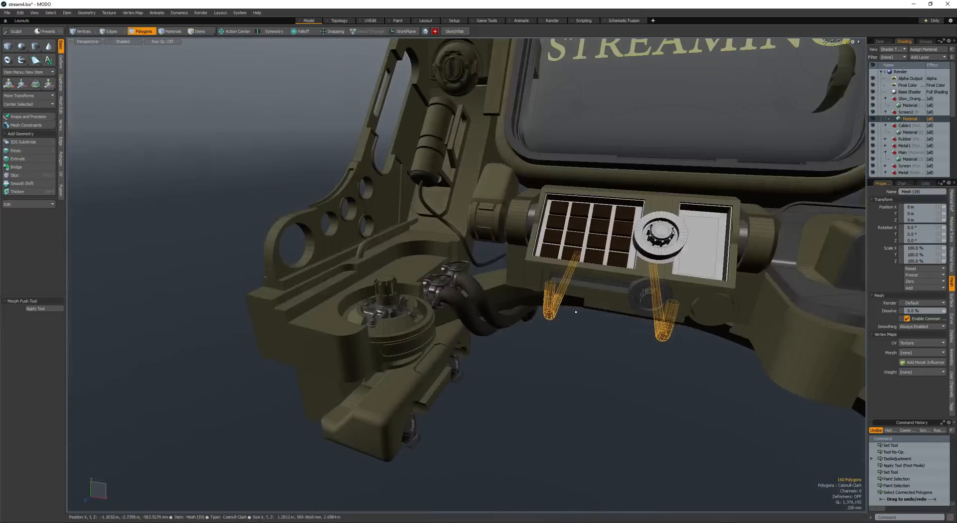
left_click(640, 240, "shift")
key("ctrl+u")
scroll(614, 250, "down", 4)
left_click_drag(613, 249, 398, 211, "alt")
- Check the model while toggling the wireframe overlay and save the scene
key("space")
key("space")
key("F4")
key("F4")
key("F4")
scroll(468, 333, "down", 3)
scroll(523, 287, "up", 5)
key("space")
key("space")
scroll(348, 188, "down", 5)
left_click_drag(348, 188, 521, 213, "alt")
scroll(521, 214, "up", 6)
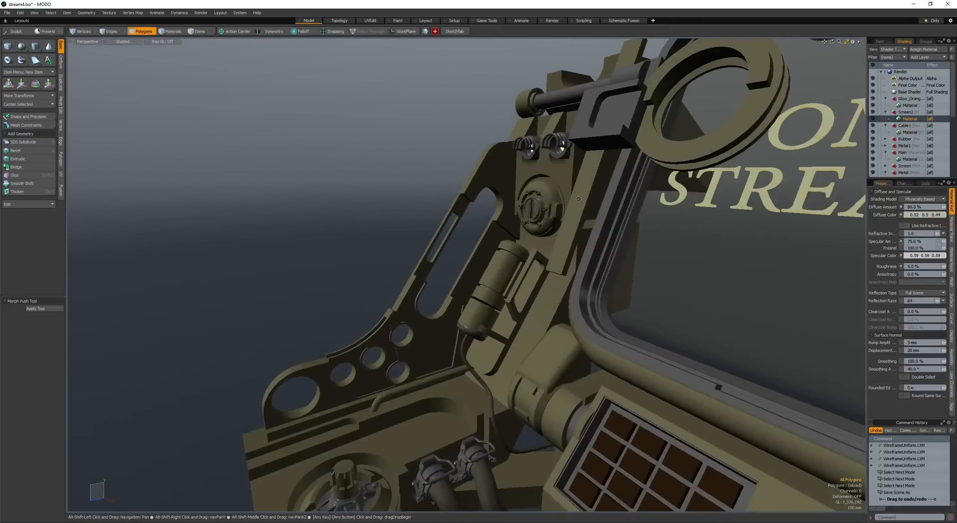
- Select the mesh item containing the ring in front of the screen and all connected polygons of that ring
left_click_drag(578, 199, 588, 242, "alt")
scroll(540, 251, "up", 3)
key("space")
left_click(436, 188)
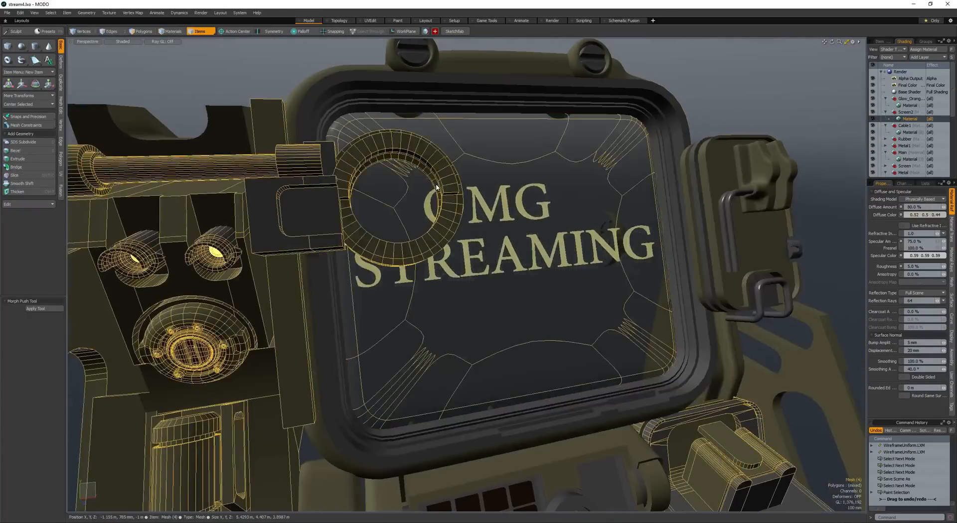
left_click_drag(437, 187, 524, 219, "alt")
key("space")
double_click(484, 211)
scroll(484, 211, "up", 4)
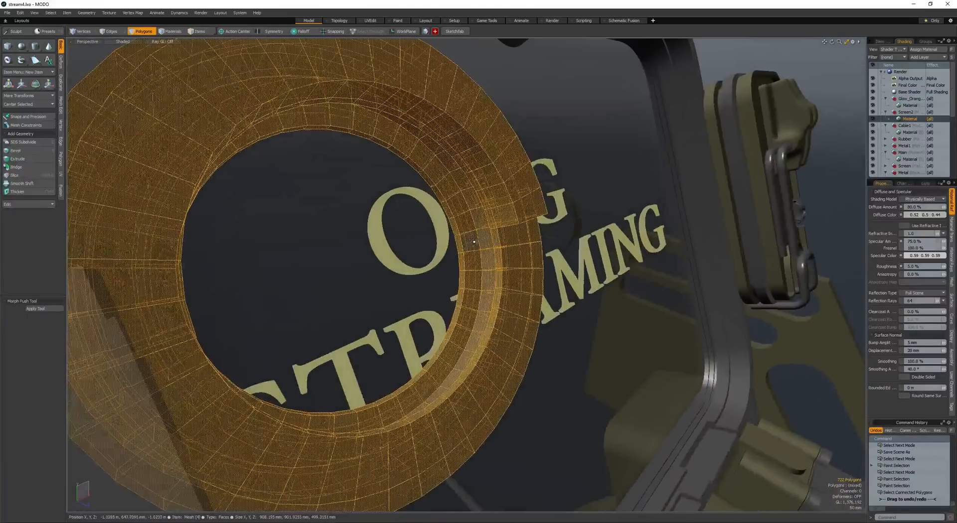
- Select the full polygon loop around the inner wall of the ring
left_click_drag(463, 243, 460, 239)
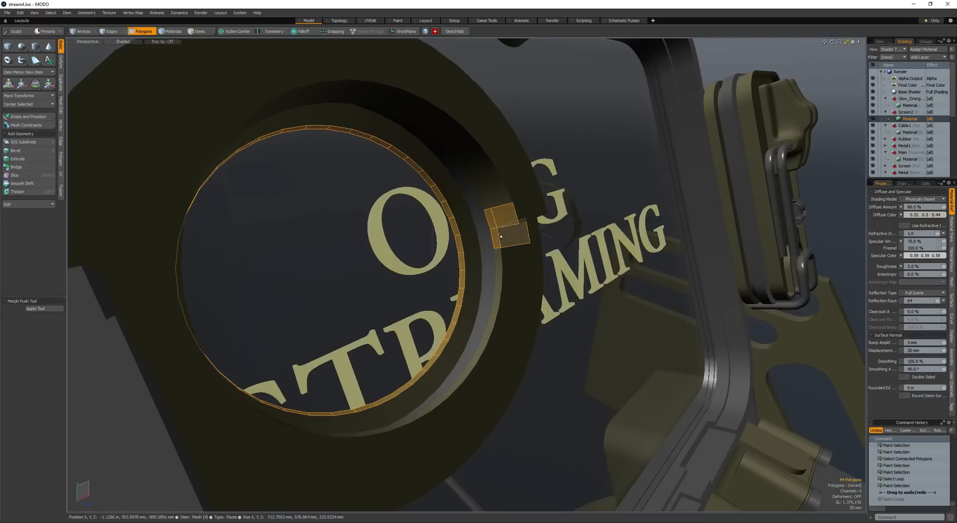
key("l")
key("l")
left_click_drag(455, 231, 487, 212, "alt")
left_click(487, 212)
key("l")
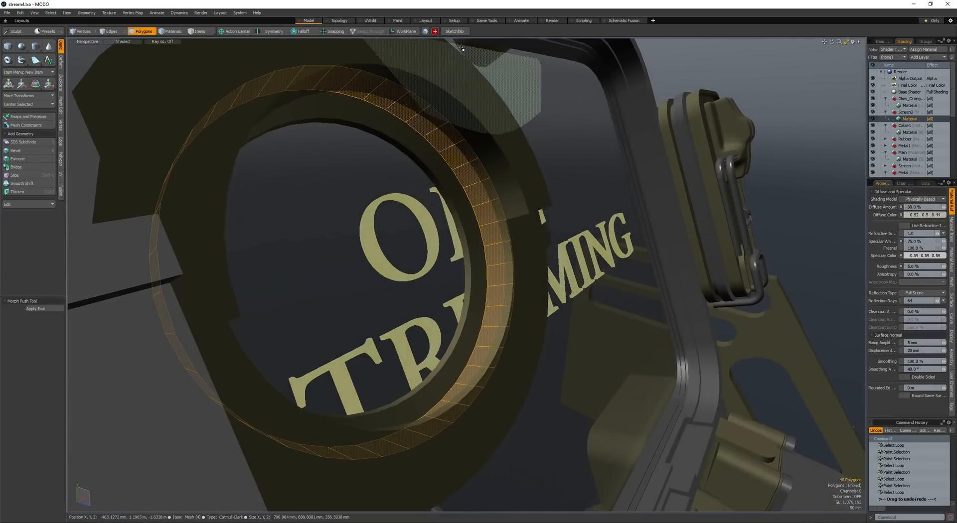
- Align the work plane to the selected loop, and expand the selection twice and contract it once
left_click(406, 31)
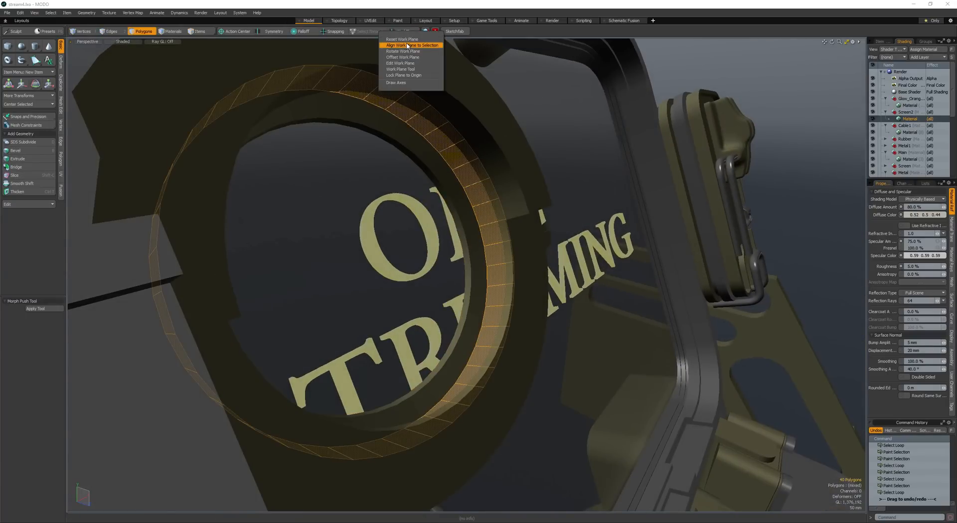
left_click(405, 46)
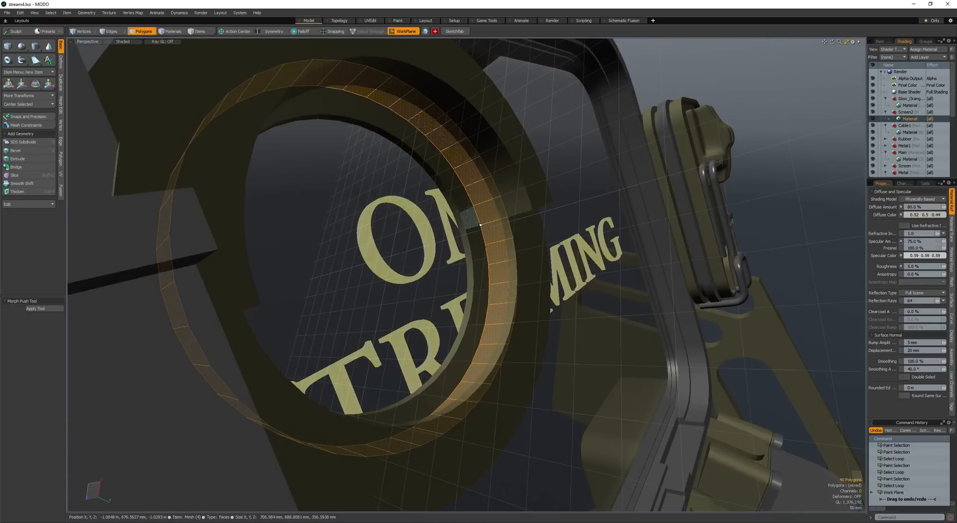
key("shift+Up")
key("shift+Up")
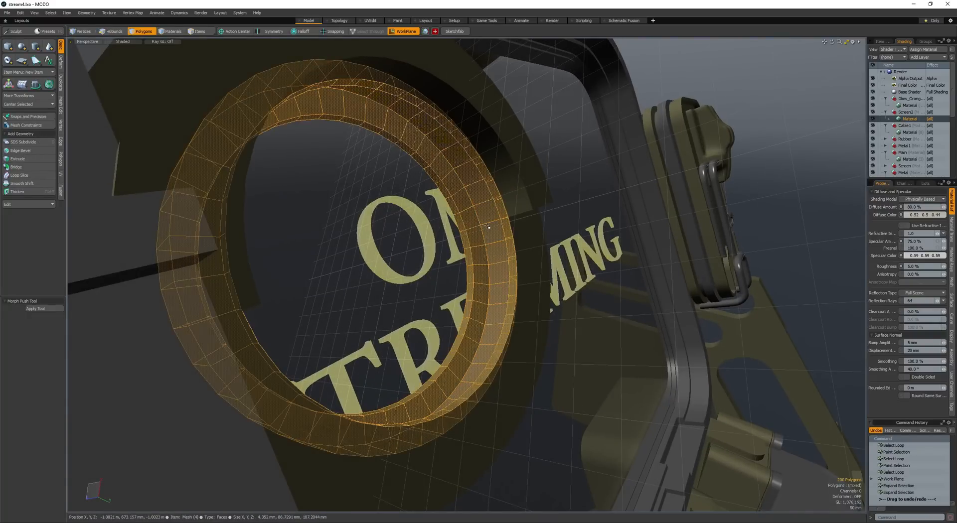
left_click_drag(490, 229, 482, 192, "alt")
key("shift+Down")
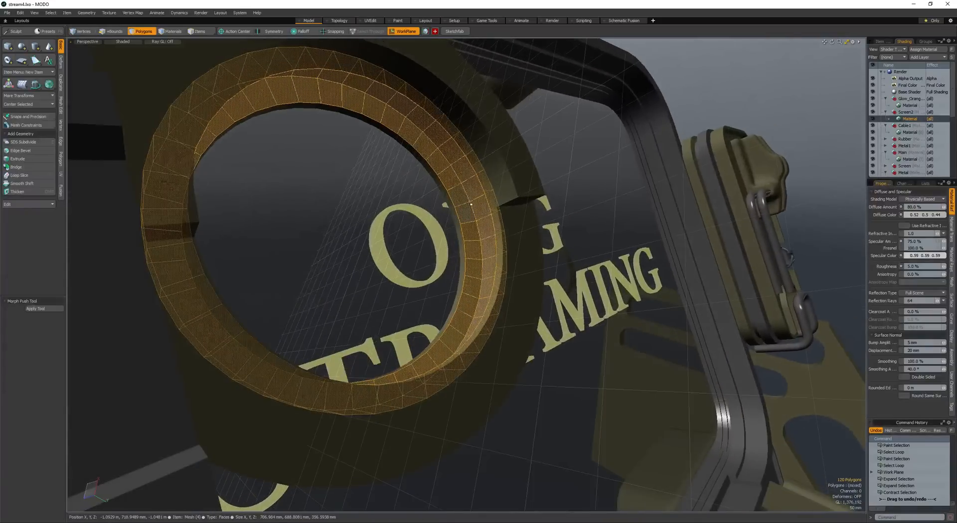
- Expand the polygon selection around the ring's inner wall and scale the selected band
key("shift+Up")
key("Up")
key("Up")
key("Up")
key("Up")
key("Up")
key("Up")
key("Up")
key("Up")
key("Up")
key("Up")
key("Up")
key("Up")
key("Up")
scroll(483, 156, "down", 5)
mouse_move(482, 155)
left_mouse_down("alt")
mouse_move(427, 193)
mouse_move(444, 195)
mouse_move(433, 209)
mouse_move(469, 206)
mouse_move(434, 188)
mouse_move(442, 220)
mouse_move(402, 203)
left_mouse_up("alt")
key("Up")
key("Up")
key("r")
key("space")
key("space")
key("space")
key("space")
- Select a loop around the ring in front of the screen, scale it, and expand the polygon selection
scroll(441, 214, "up", 3)
key("l")
scroll(440, 224, "down", 2)
key("r")
left_click_drag(389, 214, 454, 224)
key("space")
key("space")
key("space")
key("space")
key("shift+Up")
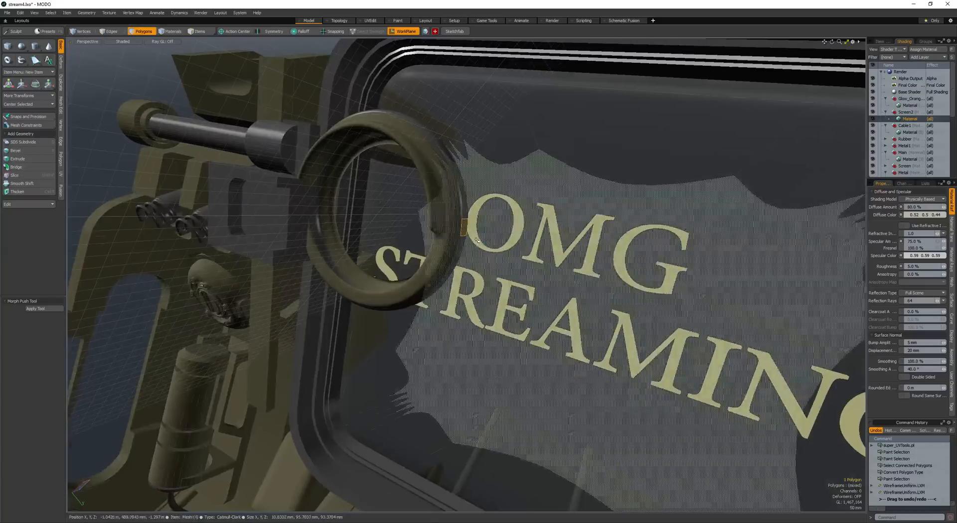
- Convert the connected ring polygons to Catmull-Clark subdivision and hide the wireframe overlay
key("alt+w")
scroll(477, 241, "down", 3)
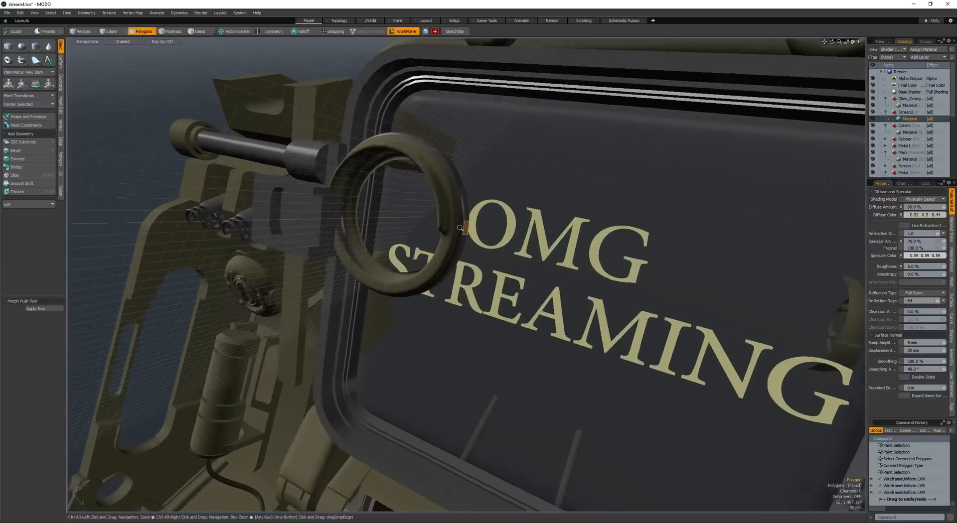
- Reset the work plane and save the scene
left_click(391, 34)
left_click(400, 41)
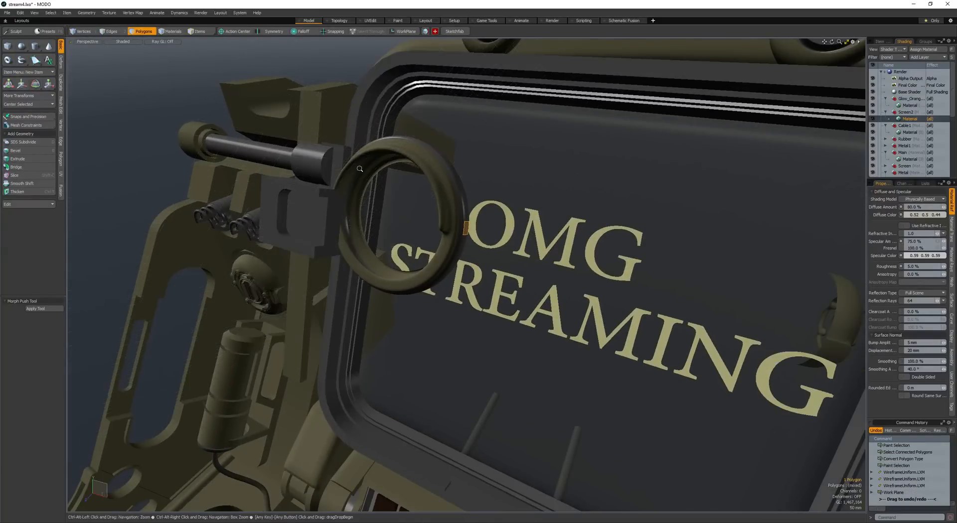
key("a")
left_click_drag(304, 244, 349, 190, "alt")
left_click_drag(349, 189, 394, 192, "ctrl+alt")
left_click_drag(394, 192, 450, 209, "alt")
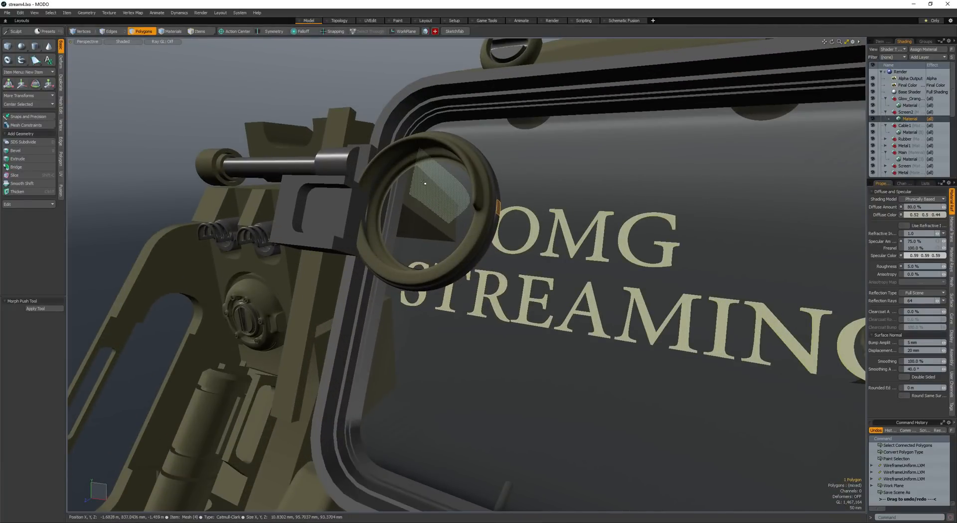
- Select a polygon loop around the lens ring's rim and apply edge weighting to it
mouse_move(426, 183)
left_mouse_down("alt")
mouse_move(497, 218)
mouse_move(492, 213)
mouse_move(529, 216)
mouse_move(478, 227)
mouse_move(479, 284)
mouse_move(491, 272)
left_mouse_up("alt")
key("l")
key("shift+w")
key("l")
key("shift+w")
- Select the polygon loops around the lens ring's inner face and expand that selection
left_click(486, 270)
left_click(491, 308)
key("l")
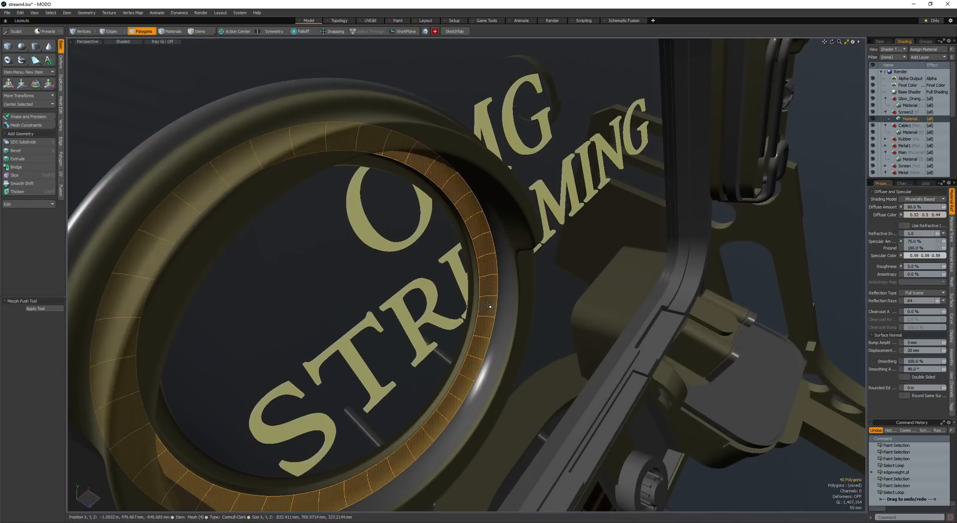
key("shift+Up")
key("shift+u")
left_click(505, 314)
- Bevel an edge loop on the side panel around the two lights by 68 mm with a round level of 4
mouse_move(505, 314)
left_mouse_down("alt")
mouse_move(487, 267)
mouse_move(451, 259)
mouse_move(340, 272)
mouse_move(394, 282)
mouse_move(319, 244)
mouse_move(391, 284)
mouse_move(377, 273)
mouse_move(466, 230)
left_mouse_up("alt")
double_click(331, 263)
key("r")
key("q")
key("b")
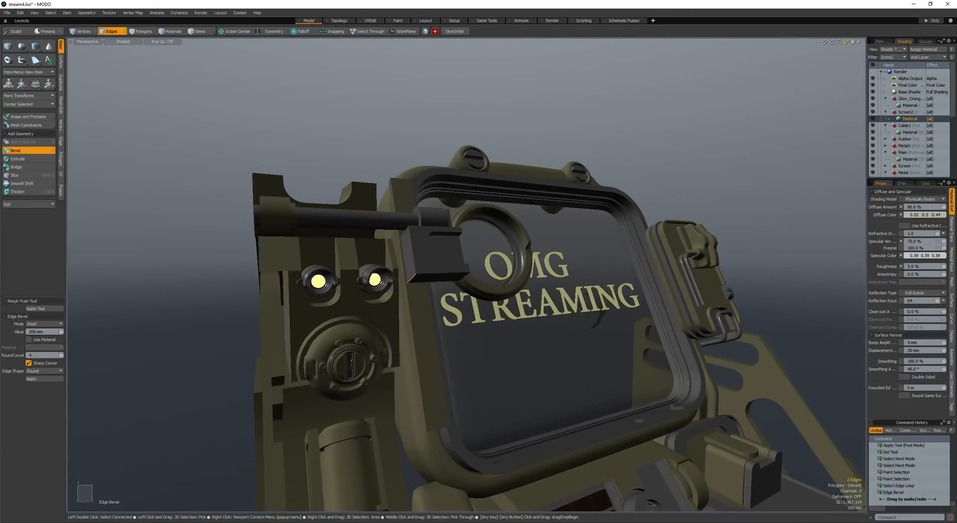
left_click_drag(388, 273, 347, 274, "ctrl+alt")
left_click_drag(346, 274, 277, 277, "alt")
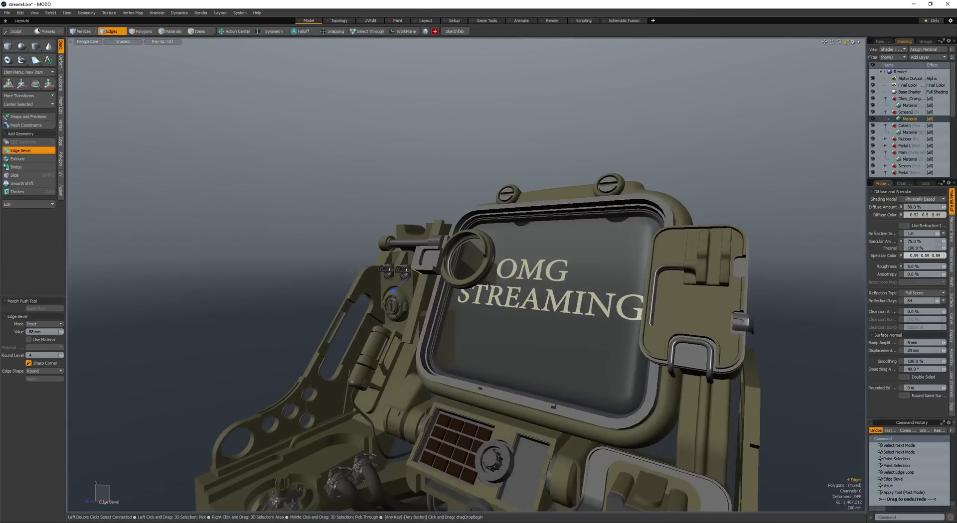
key("space")
key("space")
- Loop-slice the long strip beside the screen frame lengthwise with a count of 3
left_click_drag(394, 268, 471, 264, "ctrl+alt")
double_click(457, 248)
key("r")
left_click(457, 249)
key("space")
double_click(429, 369)
left_click_drag(430, 369, 430, 334, "alt")
key("space")
key("space")
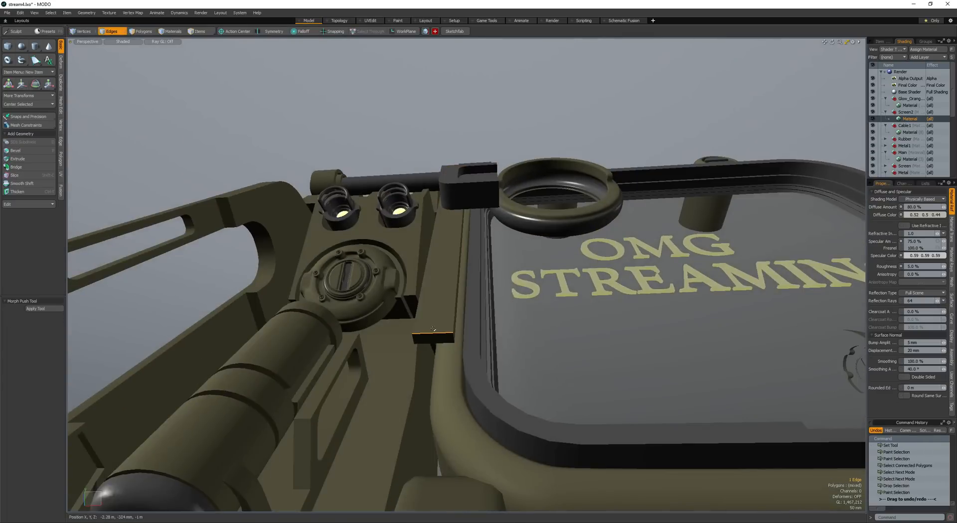
key("alt+c")
left_click(434, 318)
scroll(438, 310, "up", 3, "ctrl")
scroll(442, 302, "down", 1, "ctrl")
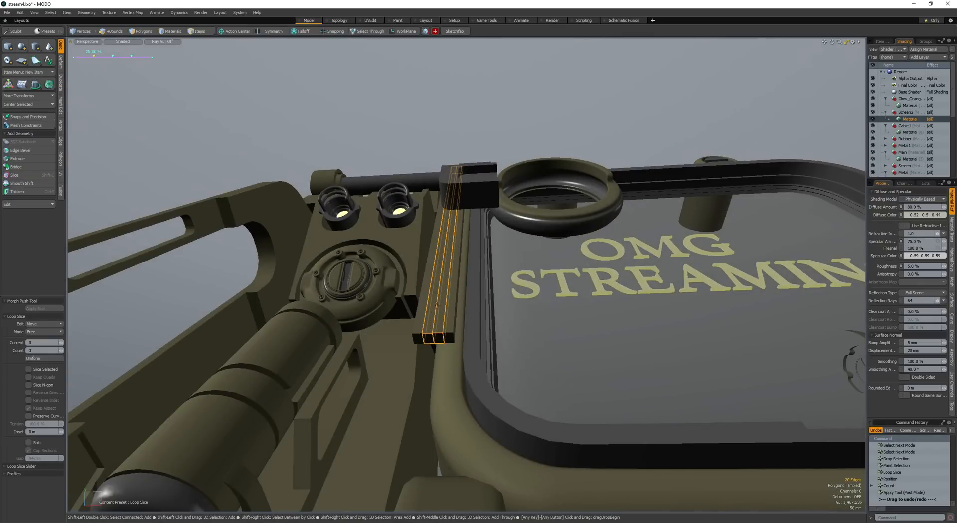
- Cut the whole strip out of its mesh and paste it into a new mesh layer
key("space")
key("space")
double_click(442, 301)
key("ctrl+x")
key("n")
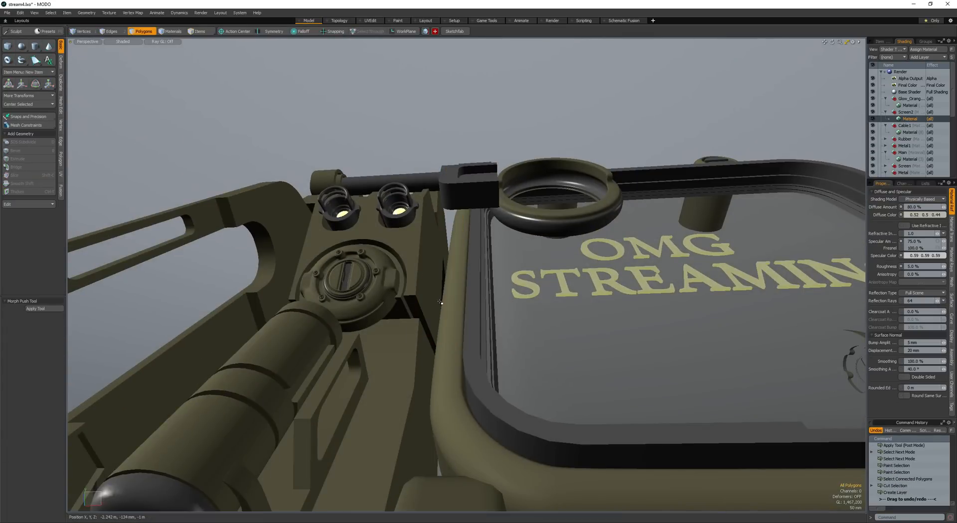
key("ctrl+v")
- Bevel the pasted strip's lengthwise edge loop by 73 mm
key("space")
key("space")
key("b")
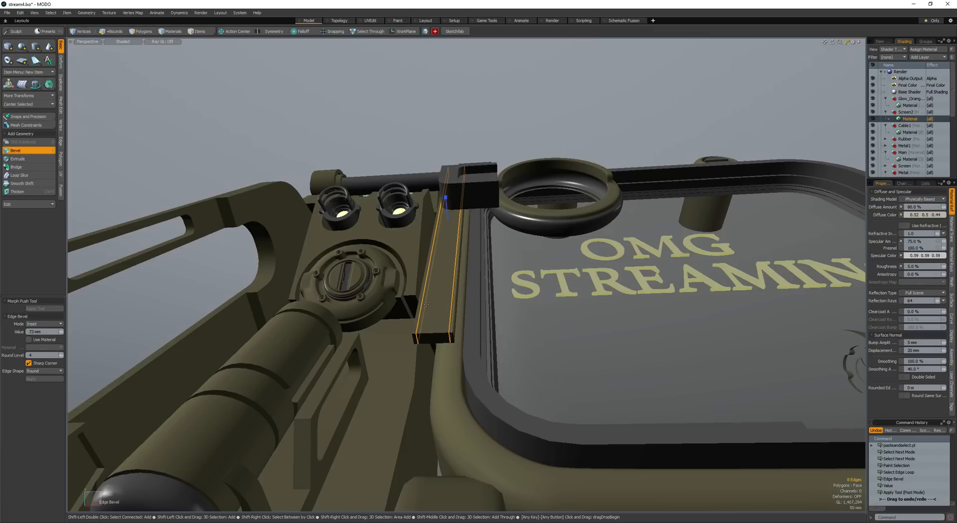
scroll(427, 304, "down", 4, "shift")
left_click_drag(426, 304, 419, 216)
- Raise the strip's two narrow outer faces into ridges with a 10 mm polygon bevel shift
key("space")
key("space")
left_click(452, 300)
key("b")
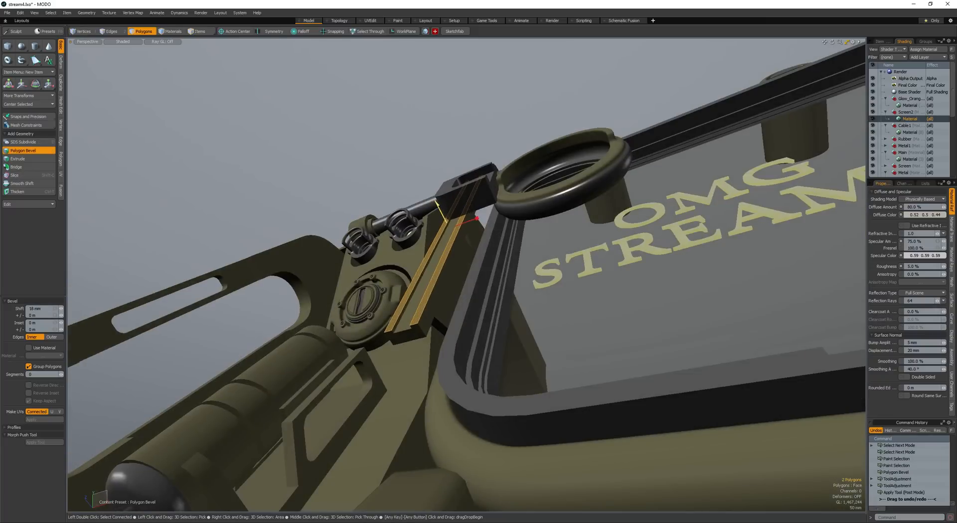
- Copy the channel face between the two ridges, paste it as a separate polygon and scale it down to a short piece
key("space")
left_click(422, 298)
left_click_drag(418, 254, 452, 241, "alt")
key("y")
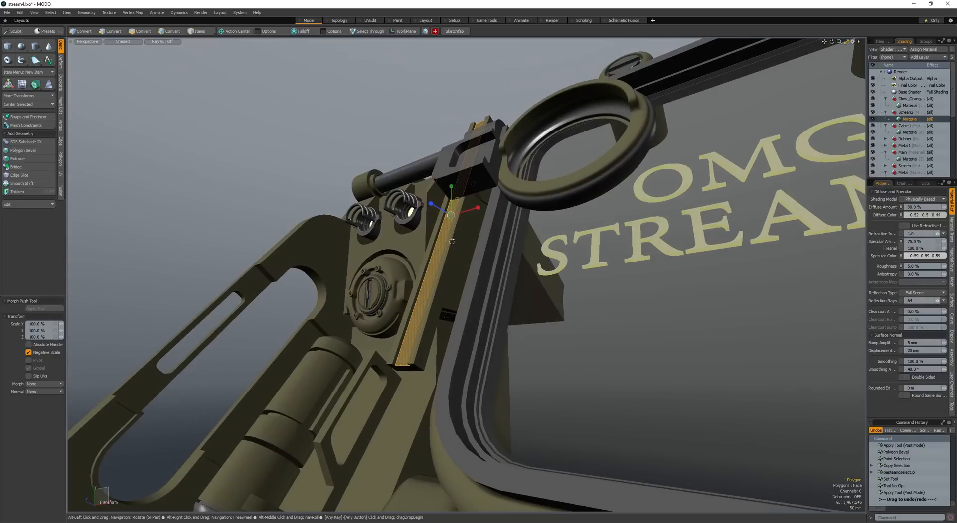
left_click_drag(457, 197, 449, 218)
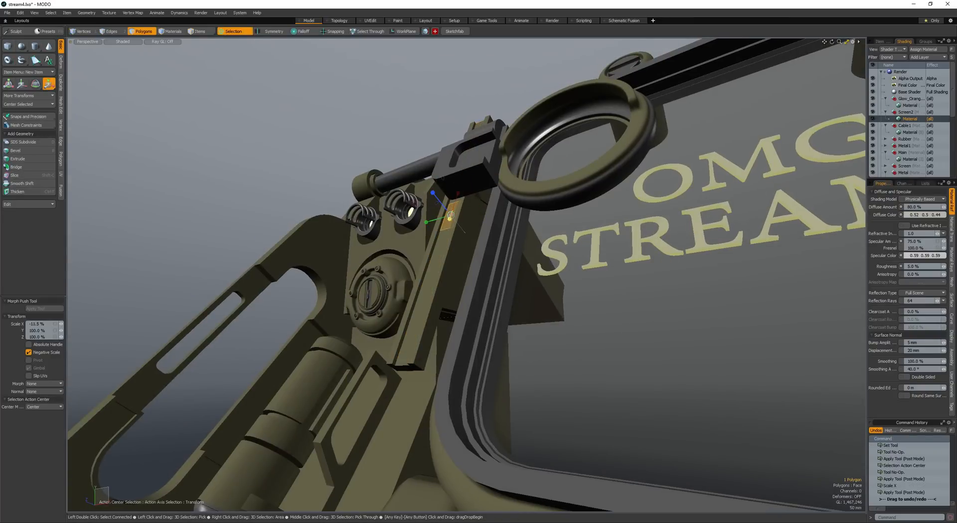
- Move the short polygon to the lower end of the strip and scale it to fit the channel
key("w")
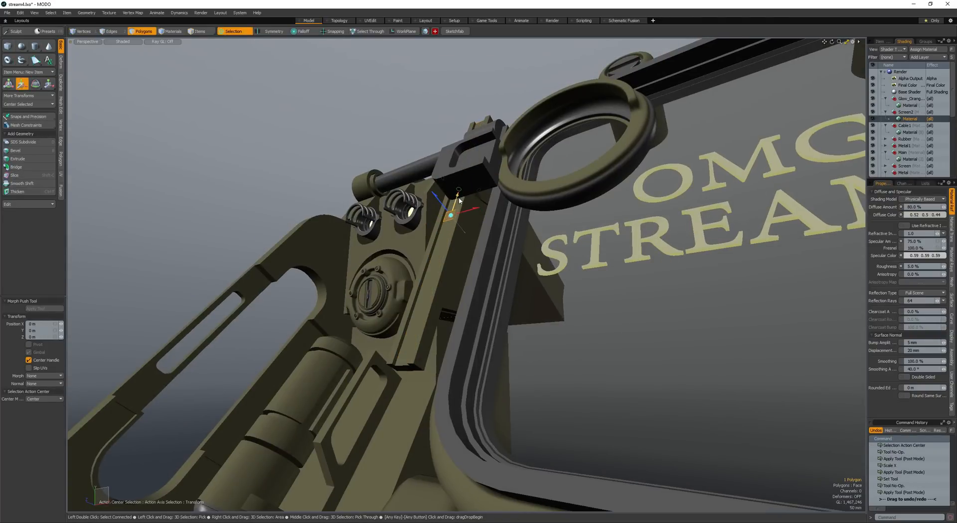
key("shift+a")
key("r")
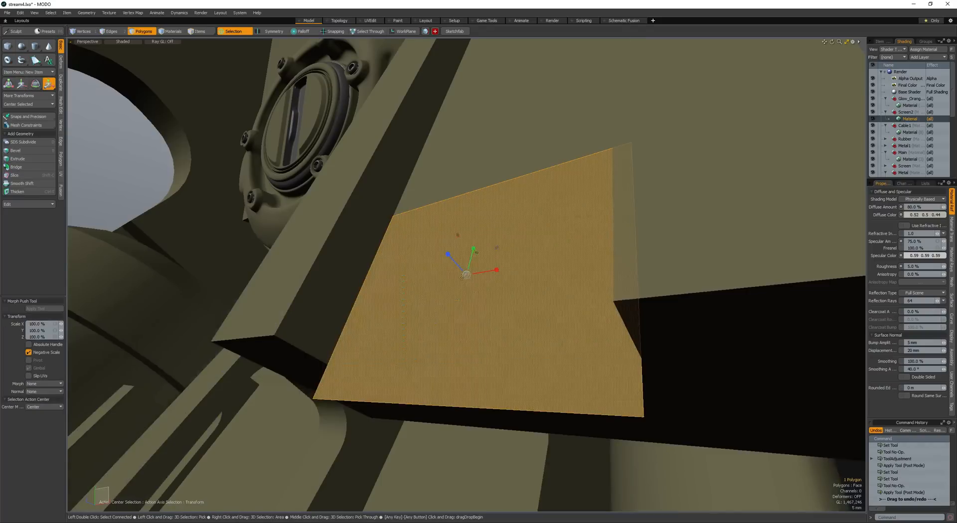
left_click_drag(476, 248, 523, 256)
key("space")
key("r")
left_click_drag(468, 275, 488, 275)
mouse_move(487, 275)
left_mouse_down("alt")
mouse_move(434, 267)
mouse_move(437, 230)
mouse_move(402, 258)
mouse_move(409, 277)
left_mouse_up("alt")
- Bevel the short polygon into a small raised tooth block and adjust its proportions
key("space")
key("b")
left_click(433, 267)
key("space")
key("r")
key("space")
- Select the whole tooth block and clone it linearly up along the strip, redoing the first placement
double_click(459, 248)
key("shift+d")
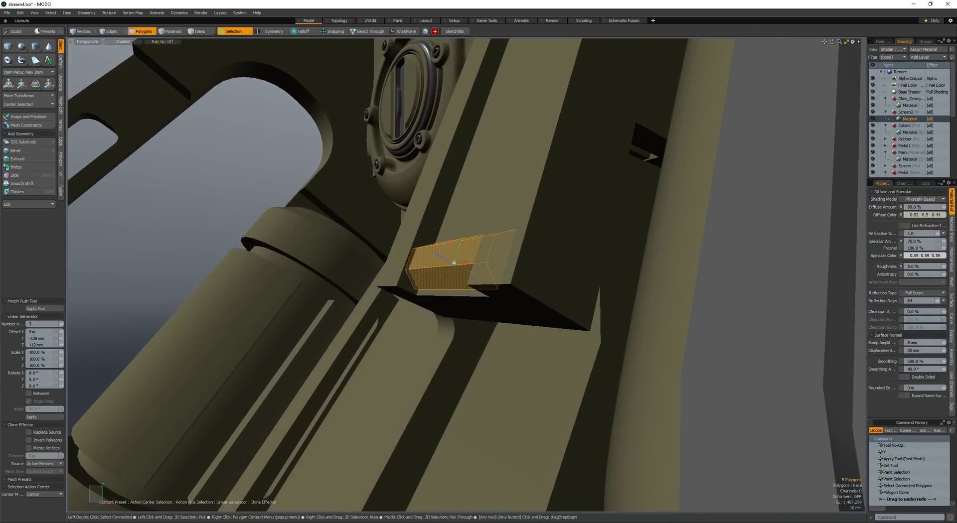
left_click(429, 268)
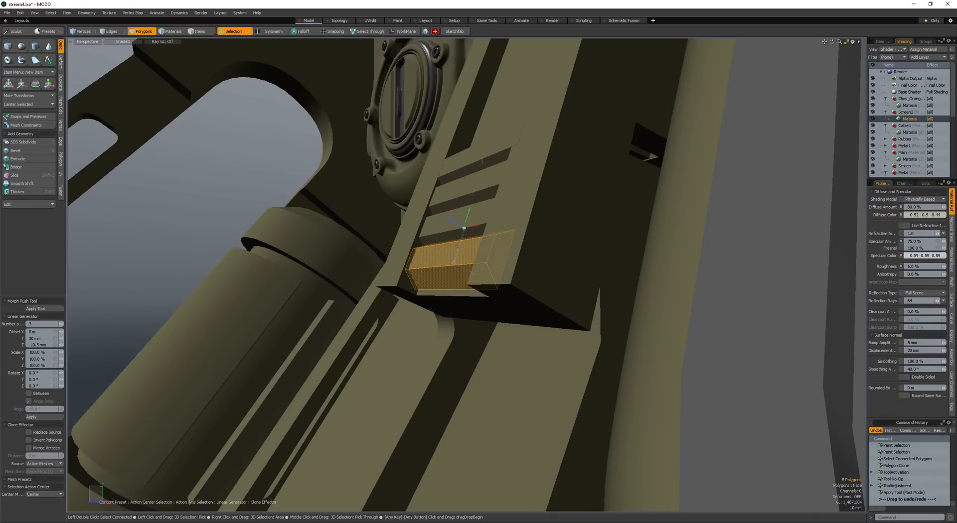
key("ctrl+z")
mouse_move(467, 224)
left_mouse_down()
mouse_move(479, 192)
mouse_move(453, 124)
mouse_move(441, 306)
left_mouse_up()
- Fill the rail with 39 tooth clones offset about 47.8 mm in Y and -19.1 mm in Z
scroll(466, 174, "down", 3)
key("Up")
key("Up")
key("Up")
key("Up")
scroll(433, 189, "down", 4)
key("Up")
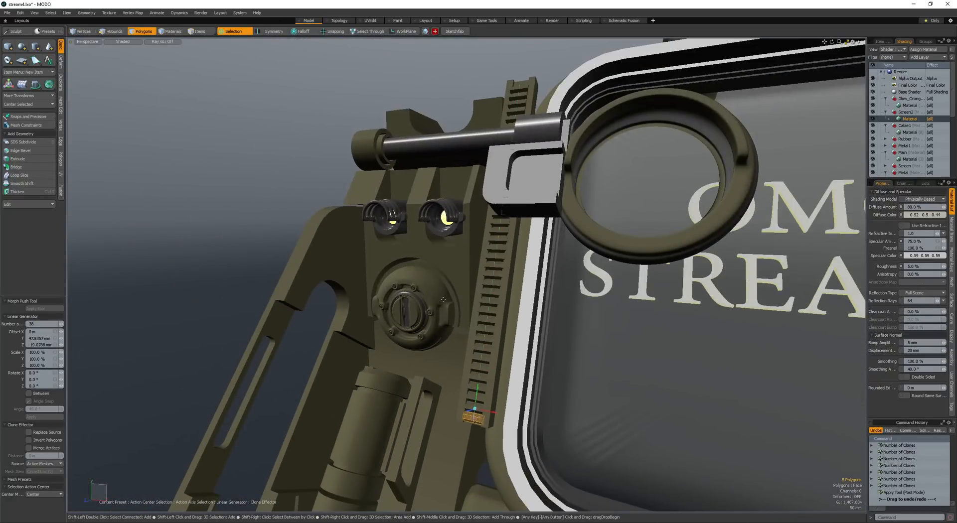
scroll(444, 300, "up", 1, "shift")
mouse_move(444, 300)
left_mouse_down("alt")
mouse_move(397, 285)
mouse_move(391, 294)
left_mouse_up("alt")
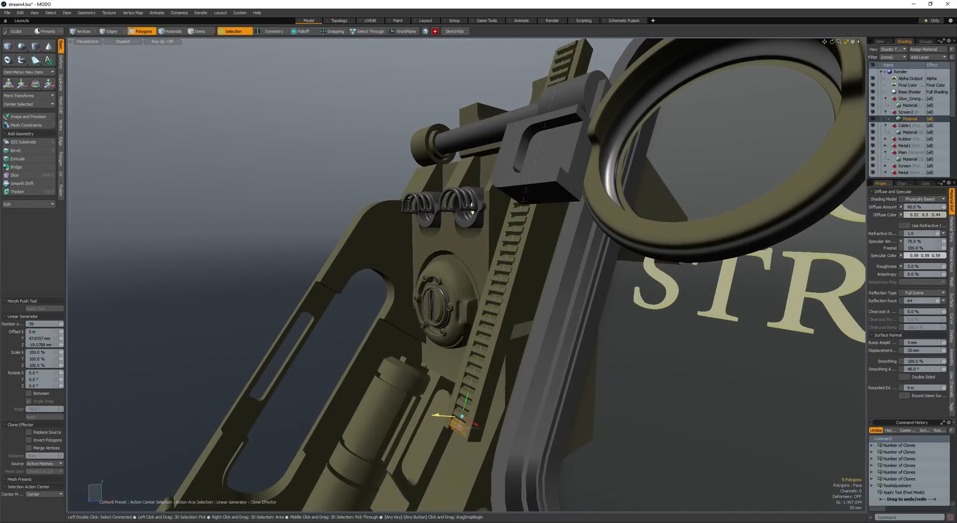
mouse_move(440, 416)
left_mouse_down()
mouse_move(492, 416)
mouse_move(474, 349)
mouse_move(504, 329)
mouse_move(376, 311)
mouse_move(436, 311)
left_mouse_up()
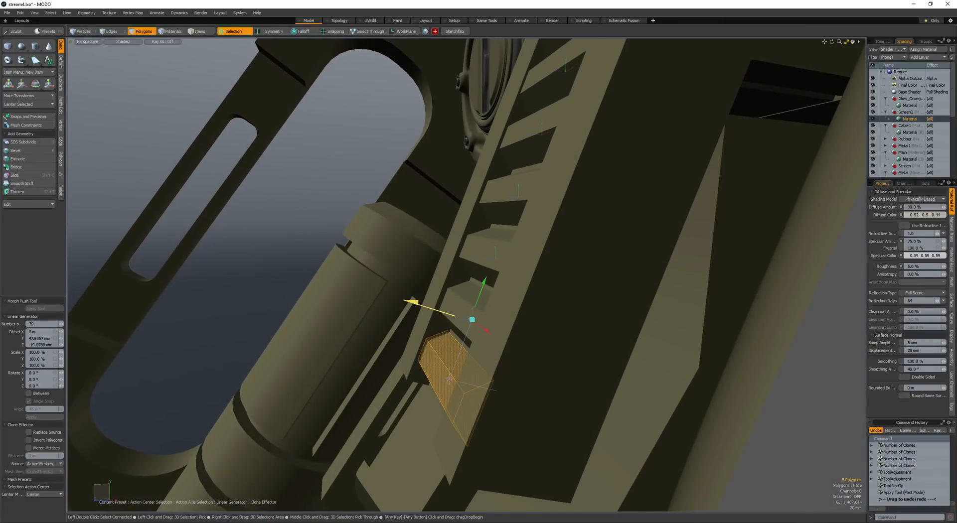
mouse_move(435, 311)
left_mouse_down()
mouse_move(421, 383)
mouse_move(484, 200)
left_mouse_up()
key("space")
- Select the tooth block at the rail's upper end and move it into line with the rail
double_click(449, 378)
mouse_move(435, 260)
right_mouse_down("ctrl")
mouse_move(463, 408)
mouse_move(460, 349)
right_mouse_up("ctrl")
key("w")
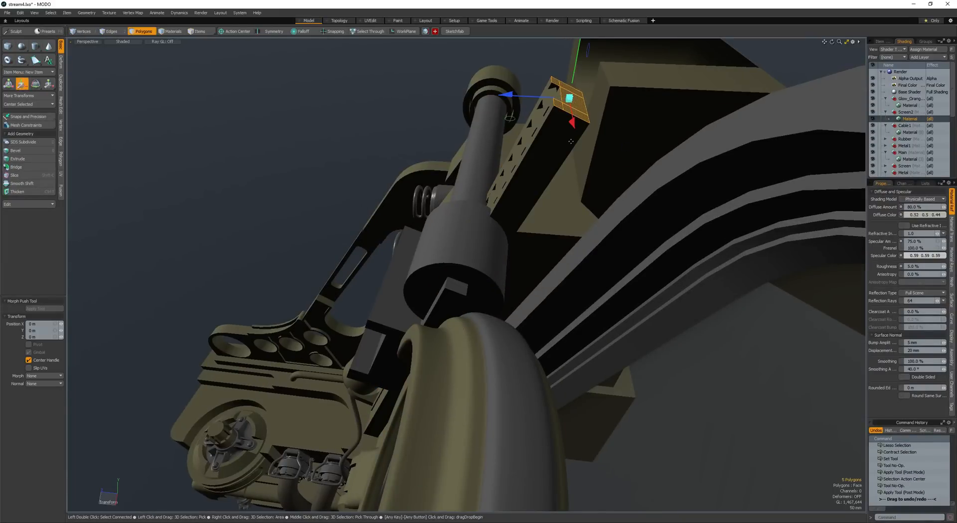
key("space")
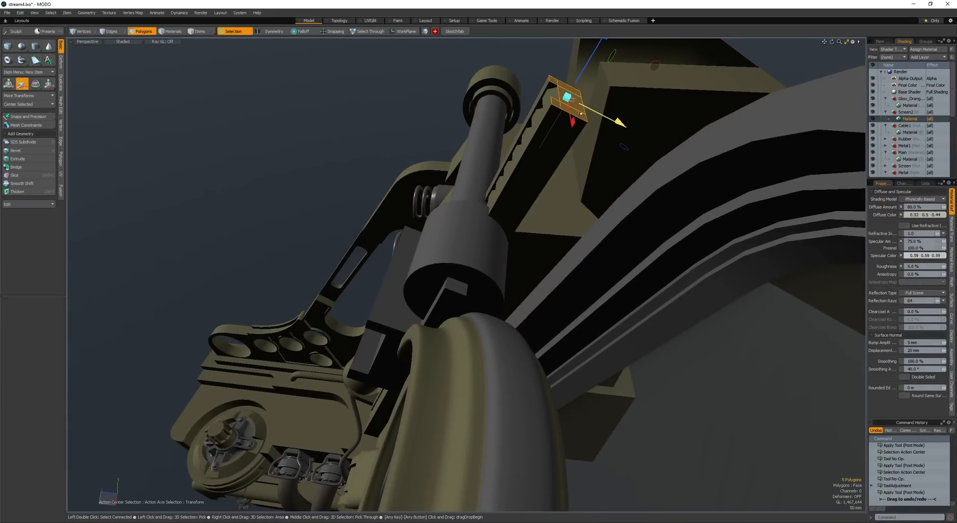
scroll(573, 100, "down", 3)
left_click_drag(563, 107, 498, 144, "alt")
scroll(499, 198, "down", 3)
scroll(484, 192, "down", 3)
key("Escape")
- Select the toothed rail's geometry and give it the dark grey metal material
scroll(478, 166, "up", 4)
key("bracketleft")
scroll(482, 171, "up", 2)
key("space")
left_click(483, 142, "shift")
key("space")
left_click(488, 148)
mouse_move(498, 145)
left_mouse_down("alt")
mouse_move(506, 127)
mouse_move(486, 150)
mouse_move(493, 160)
left_mouse_up("alt")
double_click(484, 153)
left_click_drag(494, 160, 491, 174, "alt")
- Select the slotted bracket block beside the lens ring and move it into position over the rail
left_click_drag(491, 175, 478, 184, "alt")
left_click_drag(412, 177, 434, 199, "alt")
left_click_drag(433, 200, 464, 205, "ctrl+alt")
left_click_drag(463, 205, 473, 172, "ctrl+alt")
left_click_drag(474, 172, 503, 205, "ctrl+alt")
key("w")
key("Escape")
key("w")
key("space")
key("space")
key("space")
key("space")
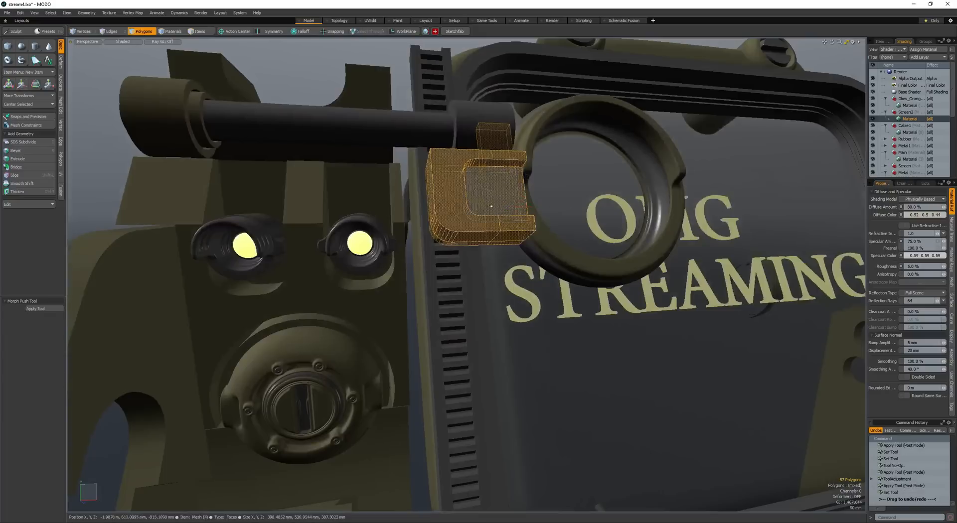
- Copy the rail's long side face, paste it as a separate polygon and scale it to a short piece below the bracket
left_click_drag(441, 217, 467, 219, "alt")
left_click(419, 223)
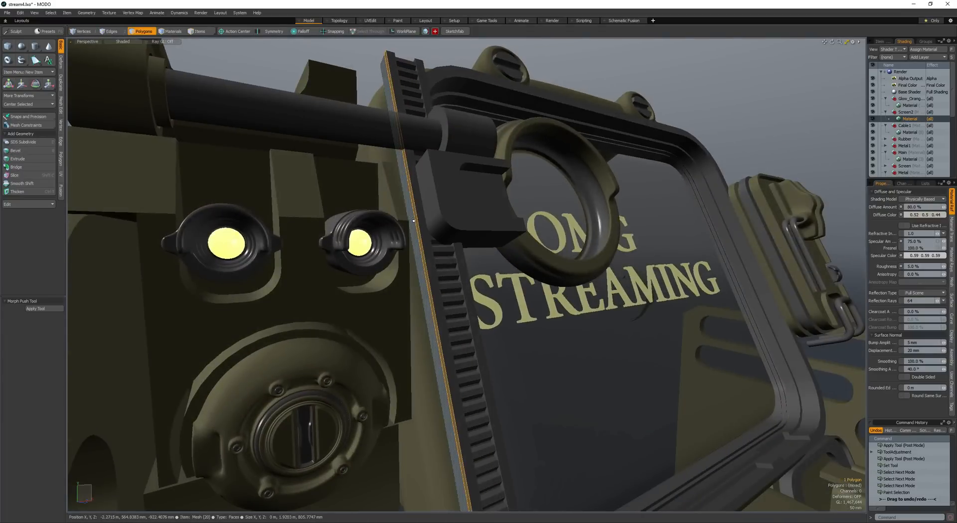
key("ctrl+c")
key("ctrl+v")
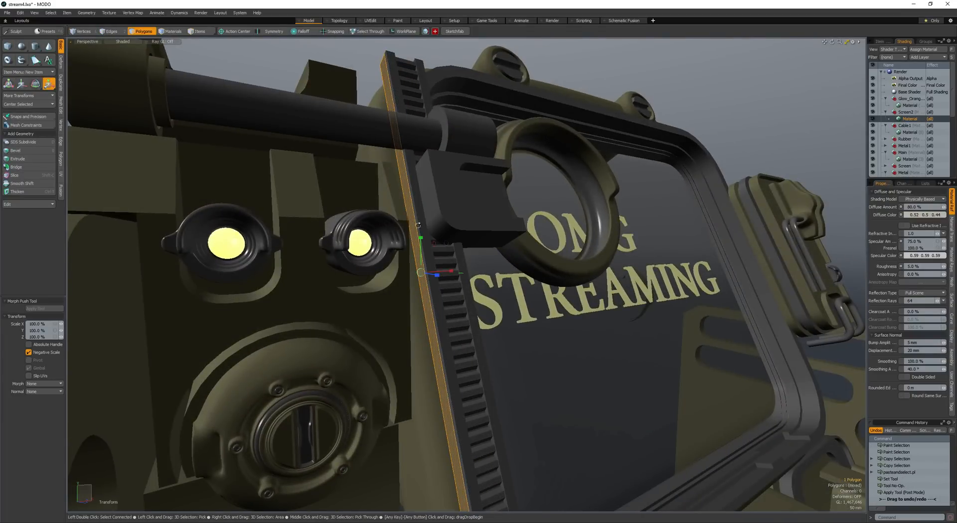
left_click_drag(423, 301, 439, 262)
key("space")
key("r")
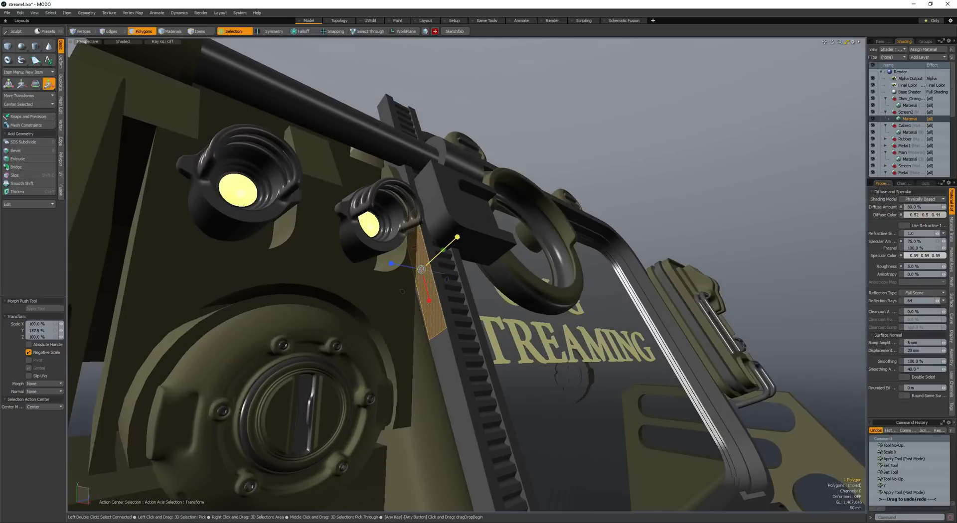
key("space")
- Flip and thicken the short polygon into a box spanning the rail's width, and move it to overlap the bracket
key("ctrl+t")
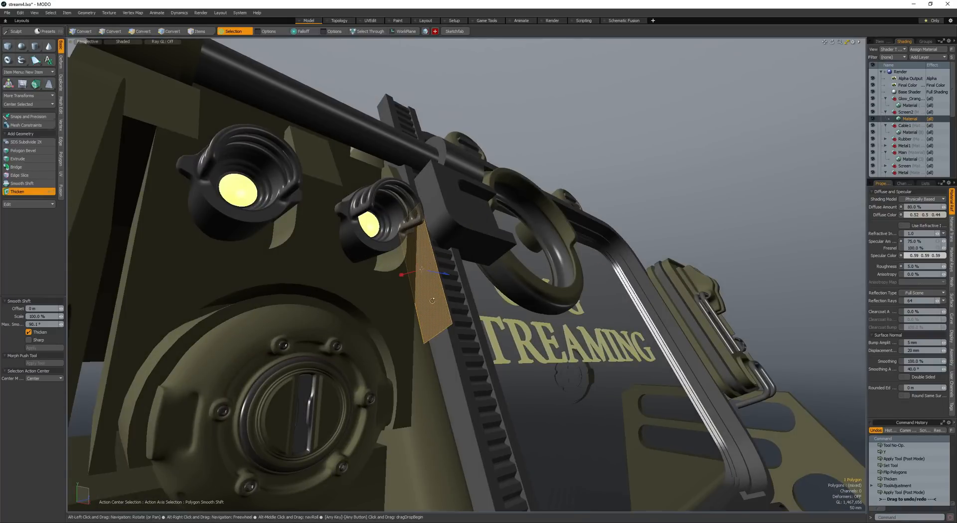
left_click_drag(399, 301, 517, 282, "alt")
key("space")
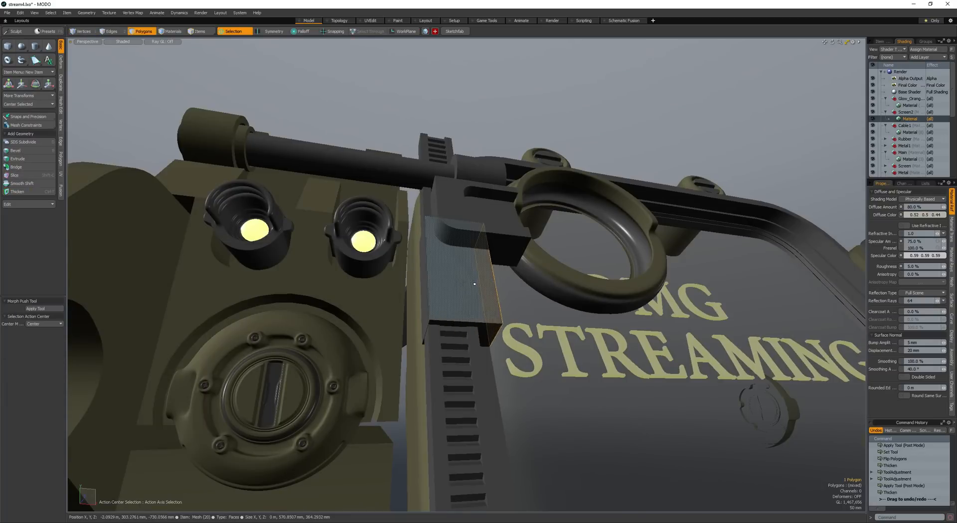
double_click(453, 280)
key("w")
left_click_drag(453, 280, 477, 259, "alt")
key("space")
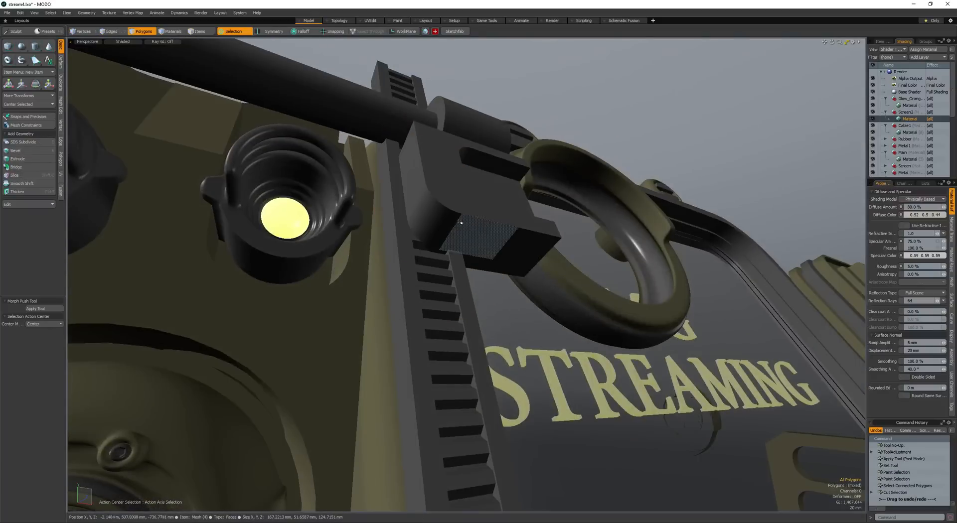
key("space")
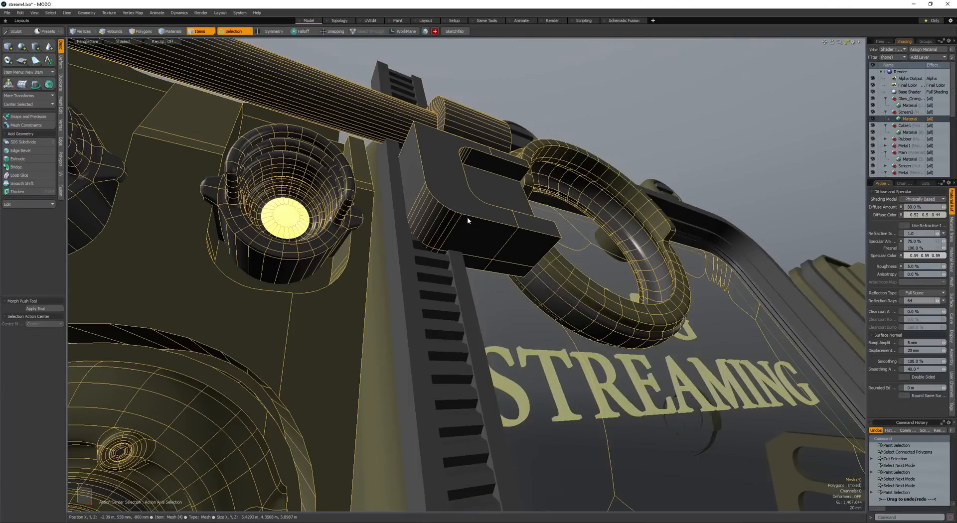
key("space")
key("space")
key("ctrl+x")
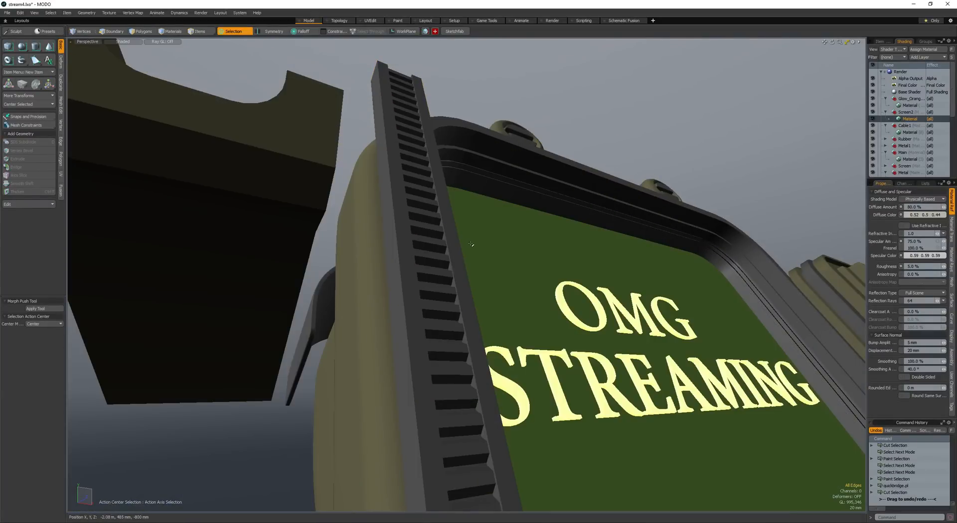
key("ctrl+z")
key("ctrl+z")
key("ctrl+z")
key("ctrl+z")
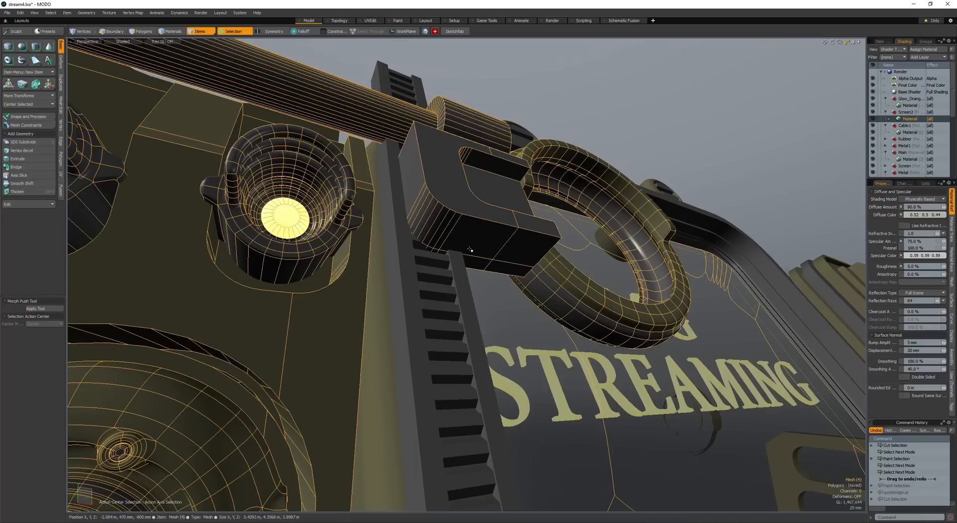
key("ctrl+z")
key("ctrl+z")
key("ctrl+z")
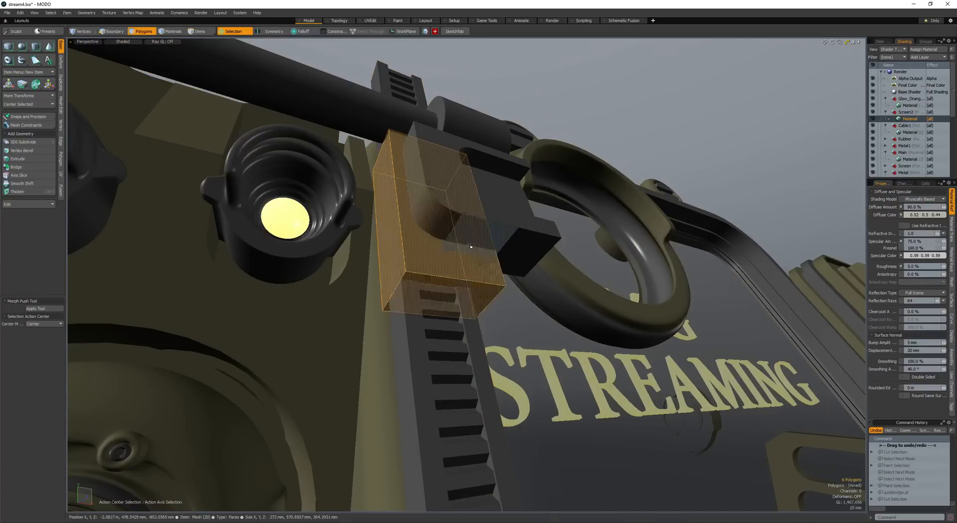
- Cut the box from the rail's mesh and paste it into the mesh that contains the bracket
double_click(462, 261)
key("ctrl+x")
key("space")
left_click(464, 226)
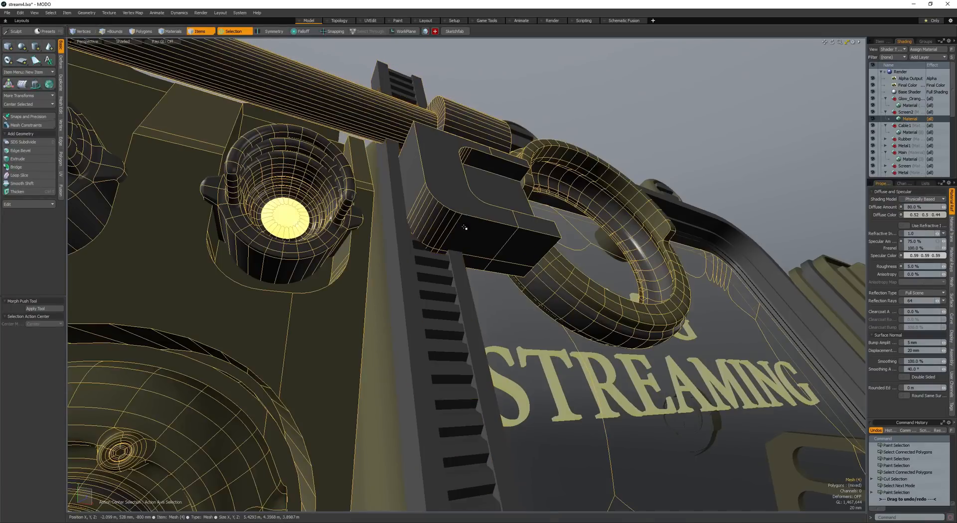
key("space")
key("ctrl+v")
- Subtract the box from the bracket with a boolean and save the scene
mouse_move(464, 227)
left_mouse_down("alt")
mouse_move(476, 254)
mouse_move(457, 227)
mouse_move(423, 248)
mouse_move(458, 244)
left_mouse_up("alt")
key("ctrl+b")
key("ctrl+s")
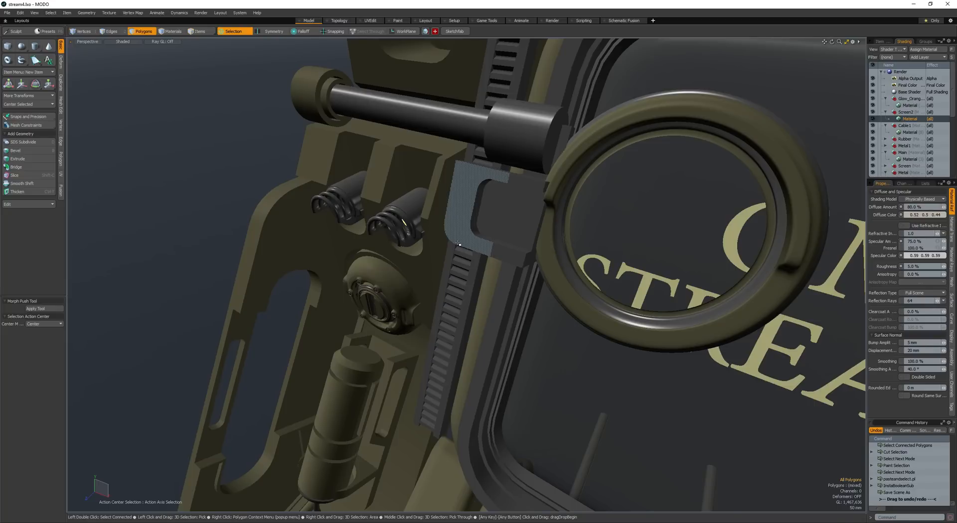
- Shorten the bar's thick collar by moving its end cap inward, and bevel the cap with a 20.6 mm inset
double_click(521, 143)
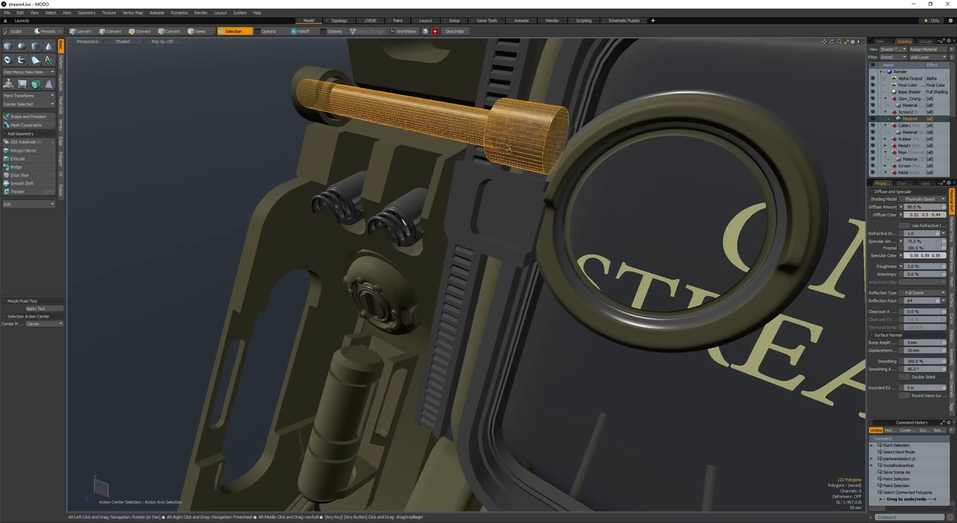
scroll(469, 144, "down", 3)
left_click_drag(462, 149, 424, 250, "alt")
scroll(479, 199, "up", 3)
left_click(513, 218)
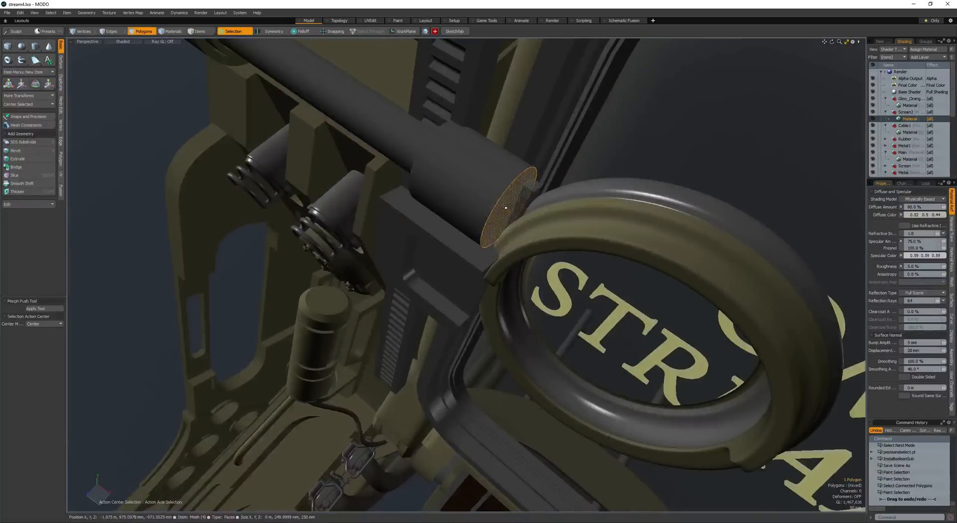
mouse_move(513, 217)
left_mouse_down("alt")
mouse_move(448, 215)
mouse_move(580, 228)
mouse_move(519, 216)
left_mouse_up("alt")
key("w")
left_click_drag(514, 248, 527, 185, "alt")
key("b")
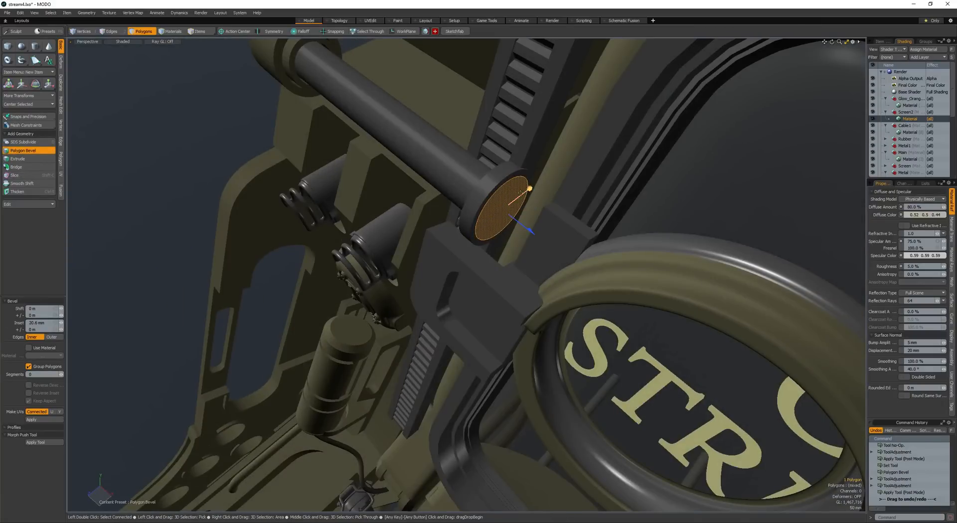
- Copy and paste the inset cap as a separate polygon, offset it 2 mm along X and thicken it by 97 mm into a knob
key("q")
key("ctrl+c")
key("ctrl+v")
key("w")
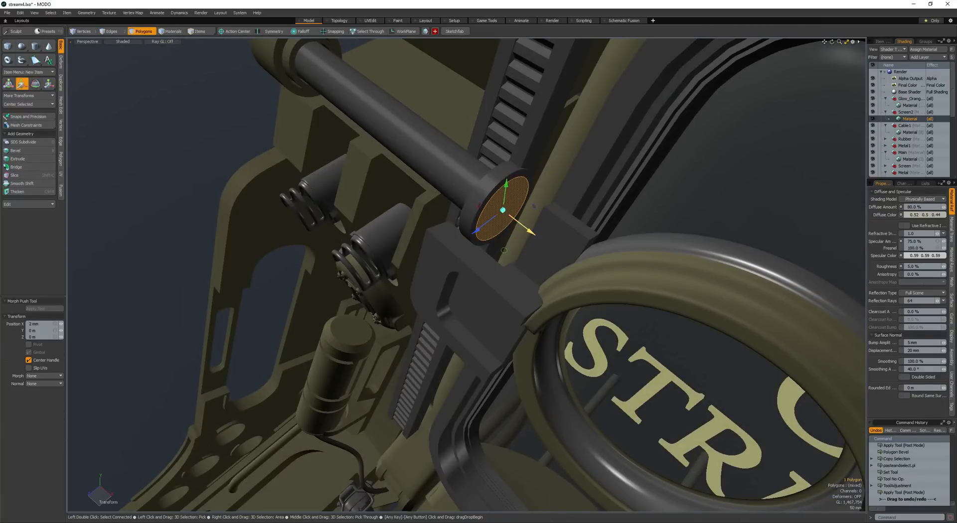
key("ctrl+t")
left_click_drag(519, 227, 510, 217, "alt")
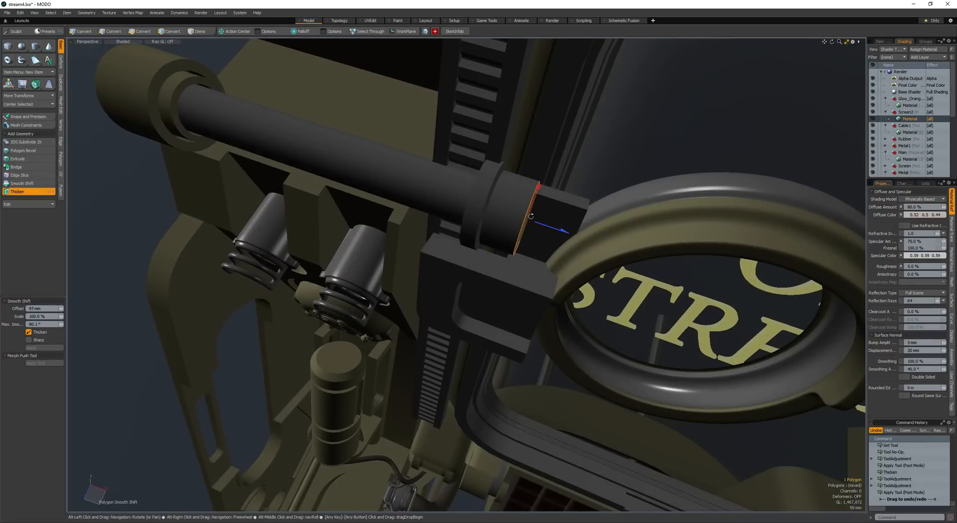
key("space")
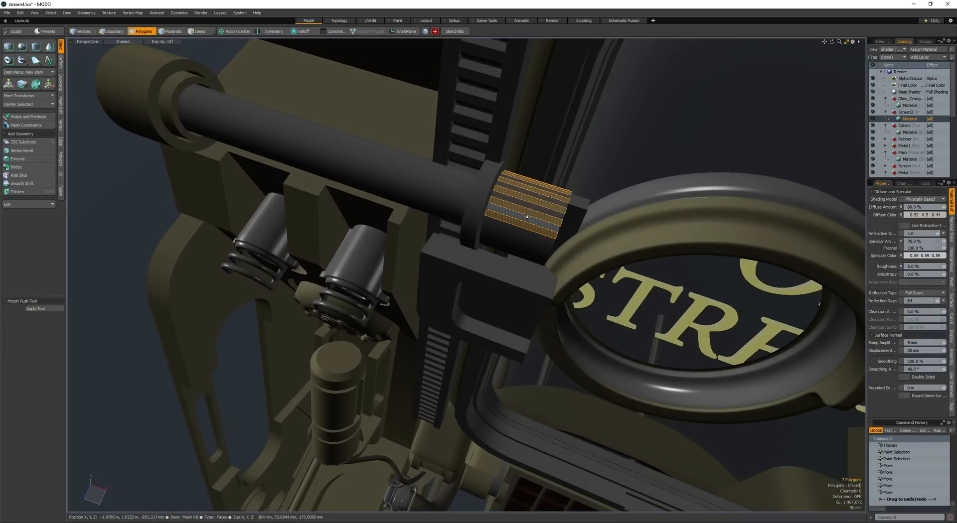
- Select alternate side strips around the new knob and polygon-bevel them with a 20 mm shift to form ridges
left_click_drag(503, 237, 468, 199, "alt")
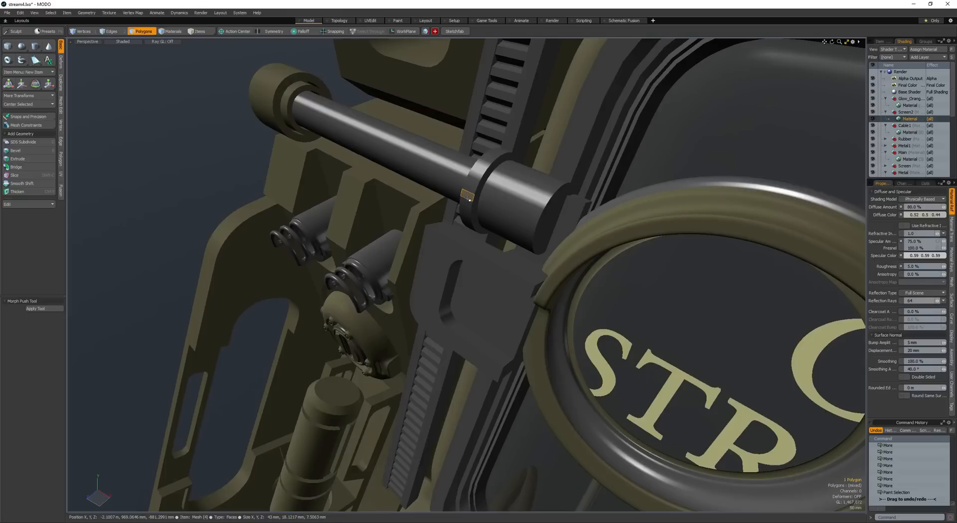
key("b")
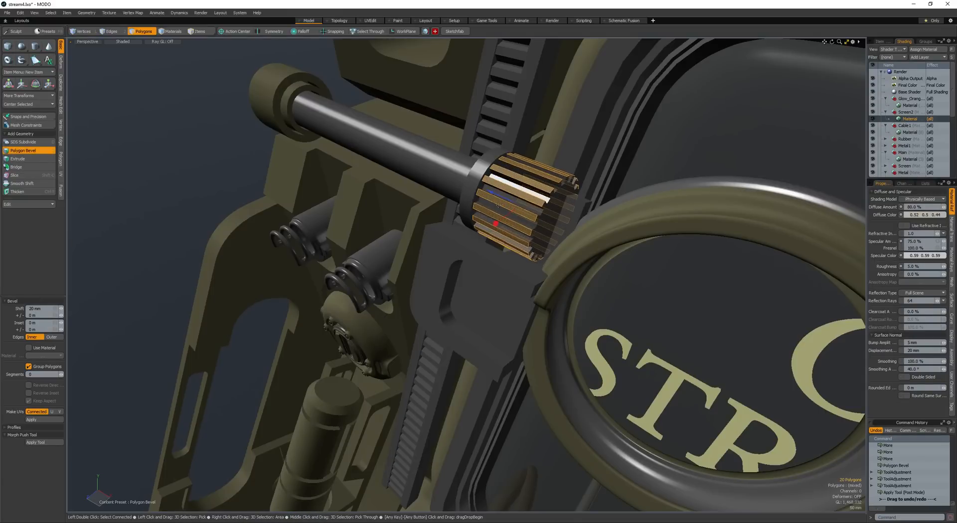
key("space")
left_click(470, 186)
left_click_drag(501, 214, 389, 209, "alt")
left_click_drag(414, 210, 432, 323, "alt")
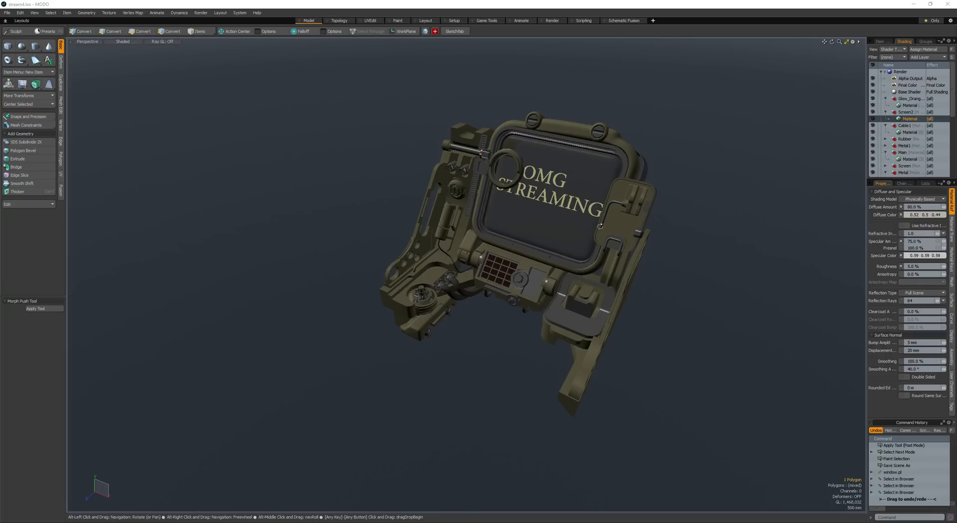
- Bring in the hose connector mesh from the presets and paste it into a new mesh layer below the console
left_click_drag(600, 226, 541, 142, "alt")
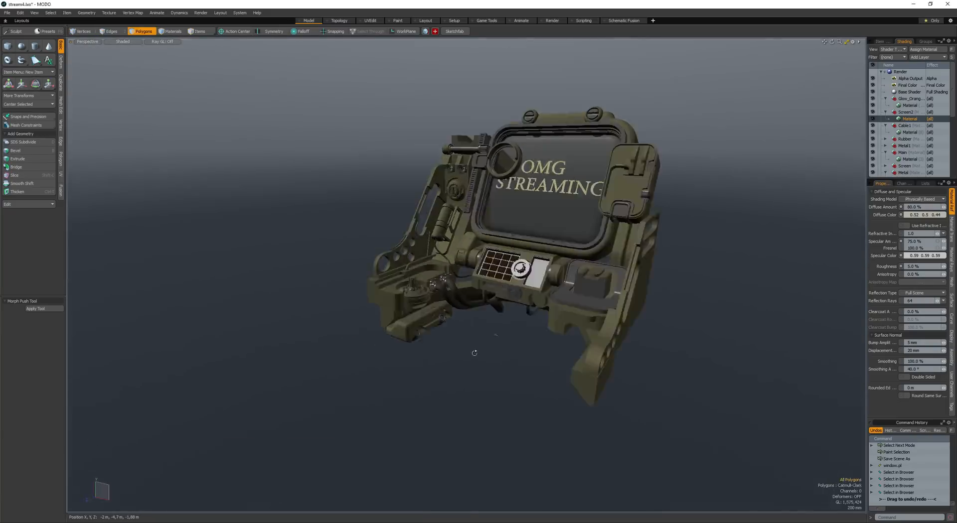
left_click_drag(474, 352, 491, 296, "alt")
key("ctrl+v")
left_click_drag(491, 297, 471, 299, "ctrl+alt")
key("w")
left_click_drag(472, 366, 496, 272)
key("ctrl+z")
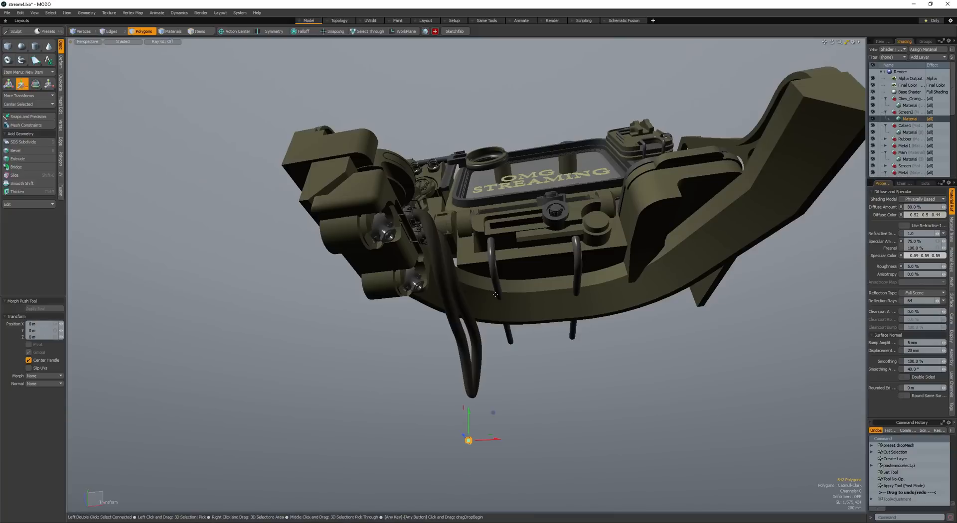
left_click_drag(489, 344, 491, 385, "alt")
key("space")
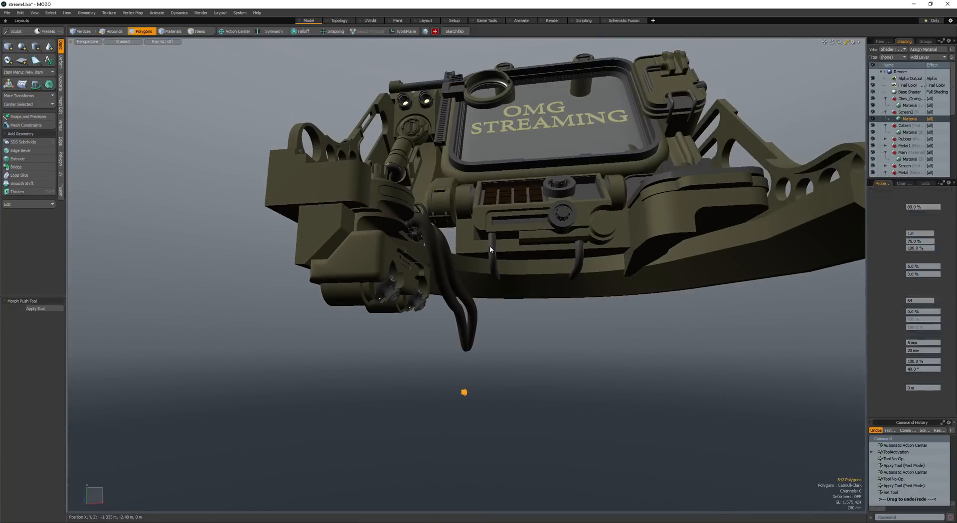
key("shift+v")
left_click_drag(494, 241, 491, 319, "alt")
key("shift+a")
key("space")
left_click(505, 272)
key("space")
scroll(505, 273, "down", 5)
key("e")
left_click_drag(492, 309, 521, 344, "alt")
key("ctrl+z")
key("ctrl+z")
key("ctrl+z")
- Rotate the hose connector upright and move it near the upper end of the left hose under the console
left_click_drag(516, 294, 498, 303, "alt")
key("e")
left_click_drag(481, 261, 346, 323, "ctrl")
key("w")
left_click_drag(444, 347, 438, 318, "alt")
- Scale the hose connector and centre it around the upper end of the left hose
key("r")
key("alt+a")
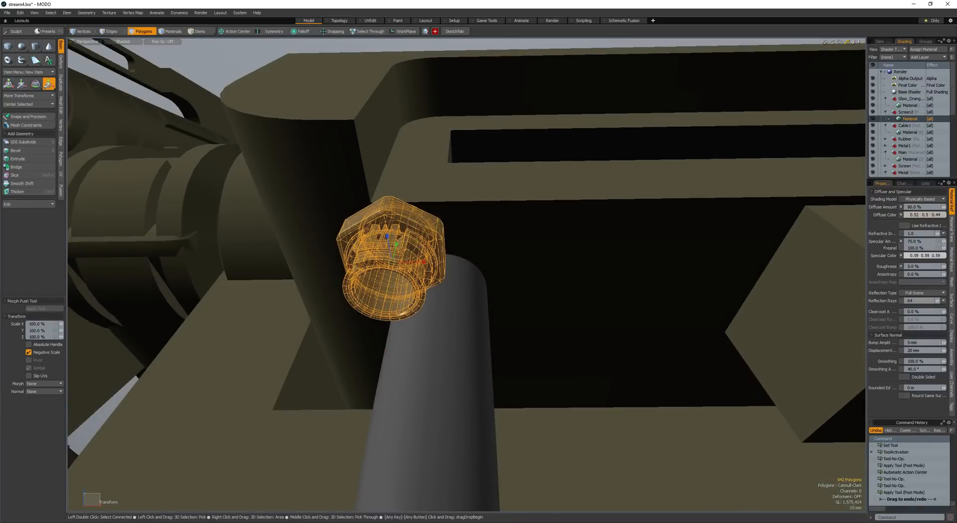
left_click_drag(392, 262, 434, 263)
left_click_drag(435, 299, 438, 252, "alt")
key("w")
scroll(429, 259, "down", 4)
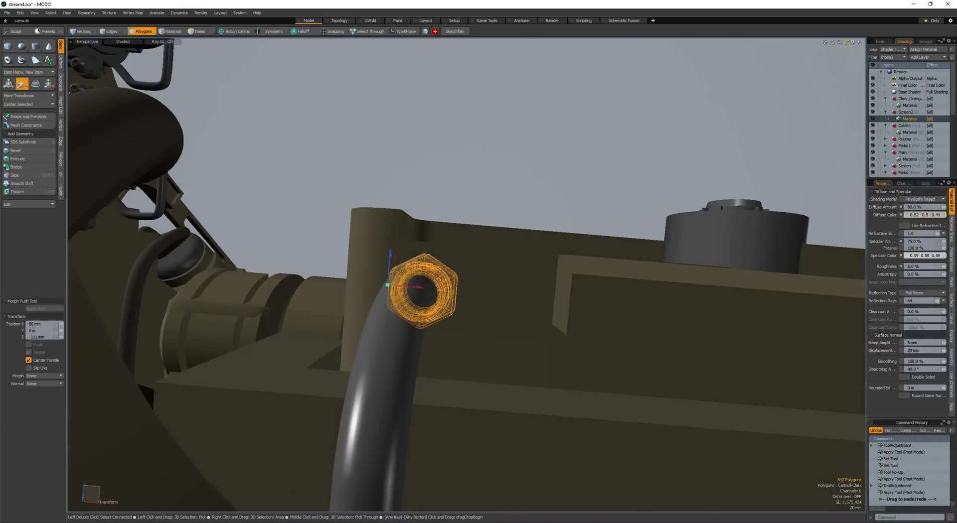
left_click_drag(367, 243, 387, 347, "alt")
scroll(379, 304, "down", 5)
key("r")
key("alt+a")
key("alt+a")
key("w")
- Duplicate the fitted hose connector and move the copy onto the upper end of the right hose
key("space")
key("space")
left_click_drag(438, 314, 403, 294, "ctrl+alt")
key("w")
left_click(402, 283)
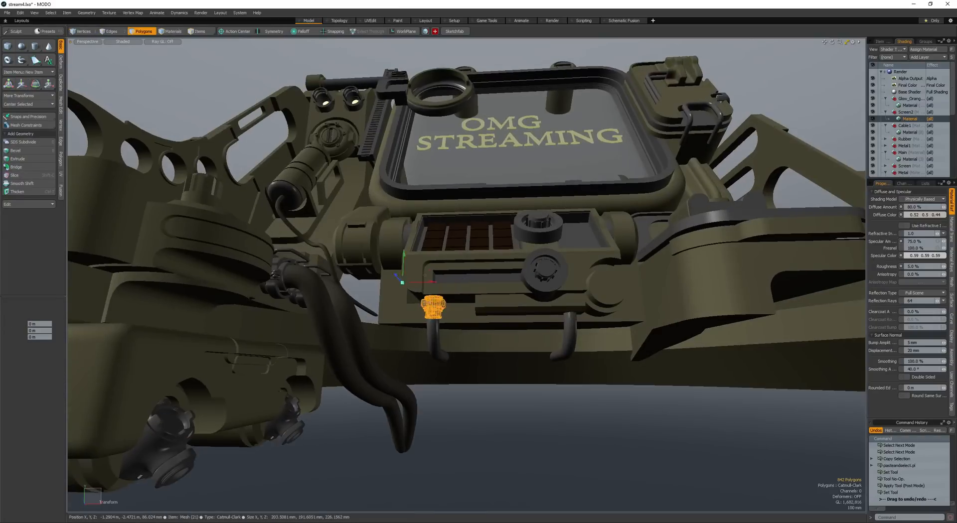
left_click_drag(507, 303, 460, 315)
key("shift+a")
key("shift+a")
- Tilt the copied connector to follow the hose's bend, seat it on the hose end and save the scene
key("e")
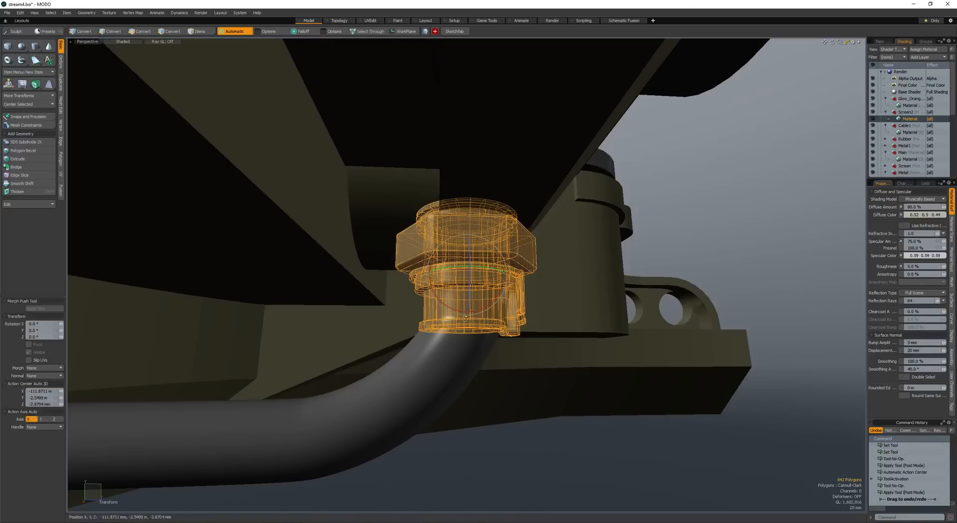
key("space")
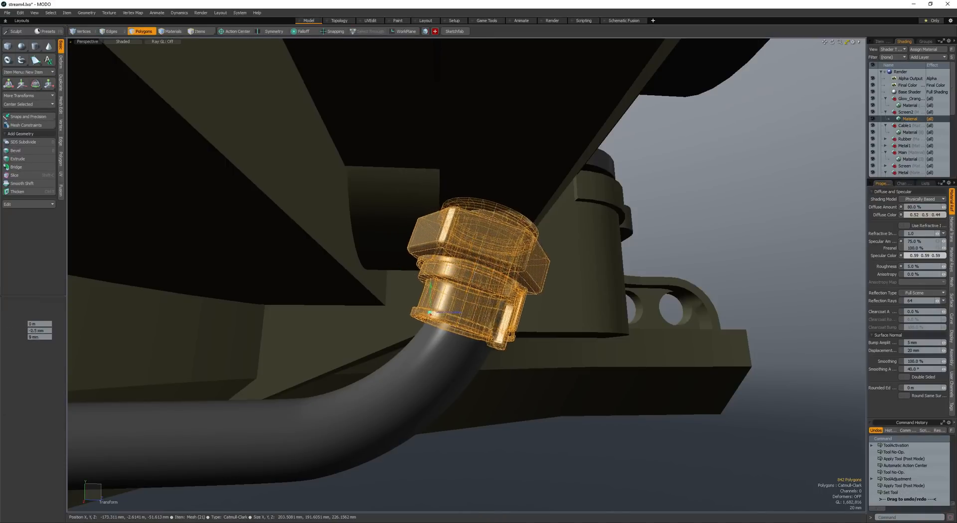
left_click_drag(430, 312, 412, 321)
key("space")
key("space")
scroll(433, 312, "down", 4)
scroll(376, 342, "down", 4)
key("space")
key("space")
left_click(376, 342)
scroll(412, 321, "down", 2)
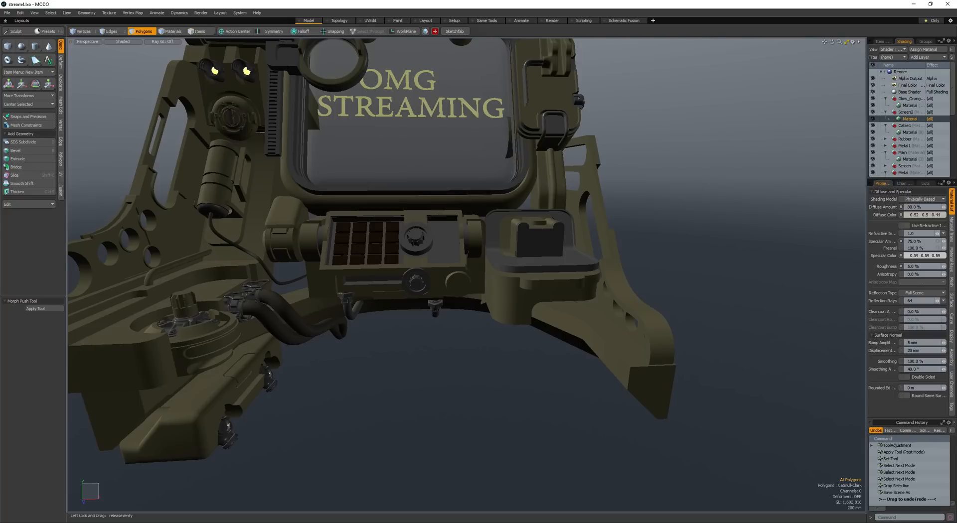
- Create a box primitive on the grey tray and scale and move it in front of the latch block
mouse_move(501, 312)
left_mouse_down("alt")
mouse_move(431, 303)
mouse_move(457, 314)
mouse_move(532, 295)
mouse_move(496, 294)
mouse_move(573, 309)
mouse_move(518, 249)
mouse_move(507, 192)
mouse_move(551, 287)
left_mouse_up("alt")
scroll(457, 314, "up", 4)
key("space")
left_click(497, 293)
key("space")
left_click(8, 47)
key("space")
double_click(476, 201)
key("r")
left_click_drag(551, 286, 487, 254, "alt")
key("w")
- Round the box's four vertical edges with a round edge bevel
key("space")
key("space")
key("space")
key("b")
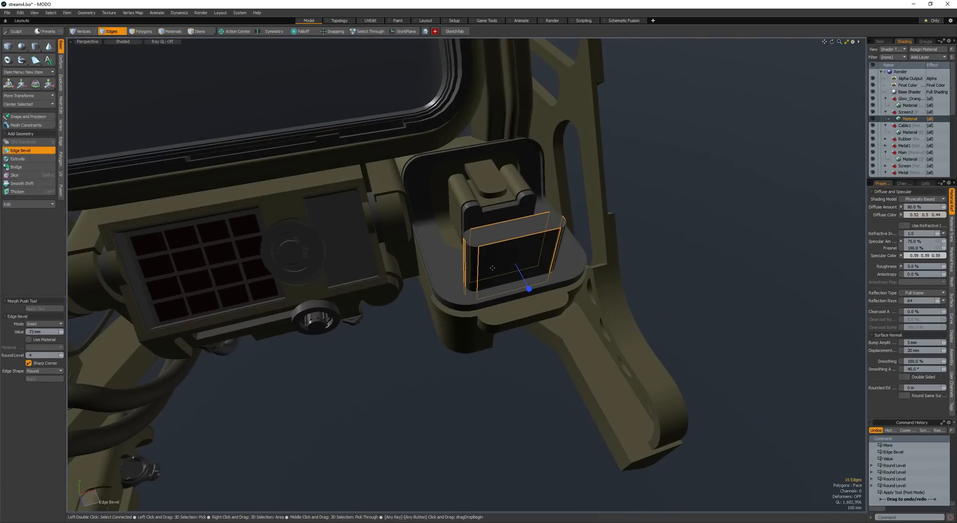
key("space")
key("space")
- Select the polygons of the box's right rounded end and move them outward to lengthen the box
double_click(498, 259)
mouse_move(484, 180)
right_mouse_down("ctrl")
mouse_move(393, 266)
mouse_move(553, 432)
right_mouse_up("ctrl")
key("shift+Down")
left_click_drag(545, 367, 483, 351, "alt")
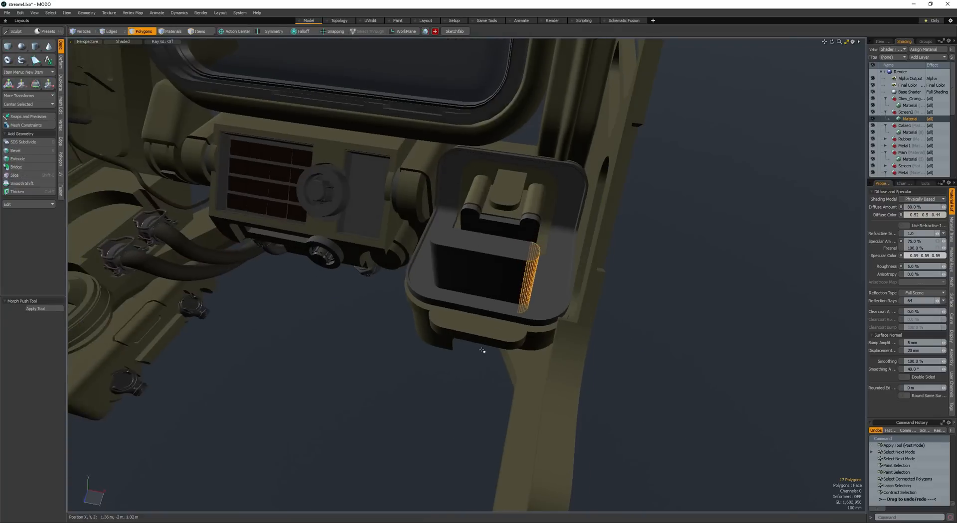
key("w")
left_click_drag(556, 287, 609, 297)
key("space")
- Move the whole rounded slab -95 mm in X, then scale and position it across the tray near its front edge
double_click(529, 286)
left_click_drag(529, 286, 543, 351, "alt")
key("w")
left_click_drag(543, 351, 520, 354)
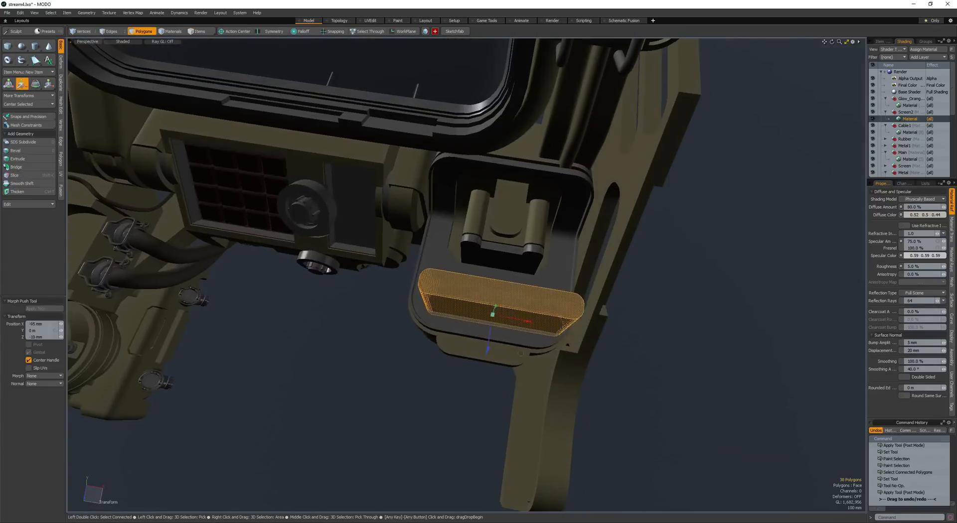
key("r")
left_click_drag(513, 319, 496, 245)
key("w")
left_click_drag(496, 245, 539, 279, "alt")
key("space")
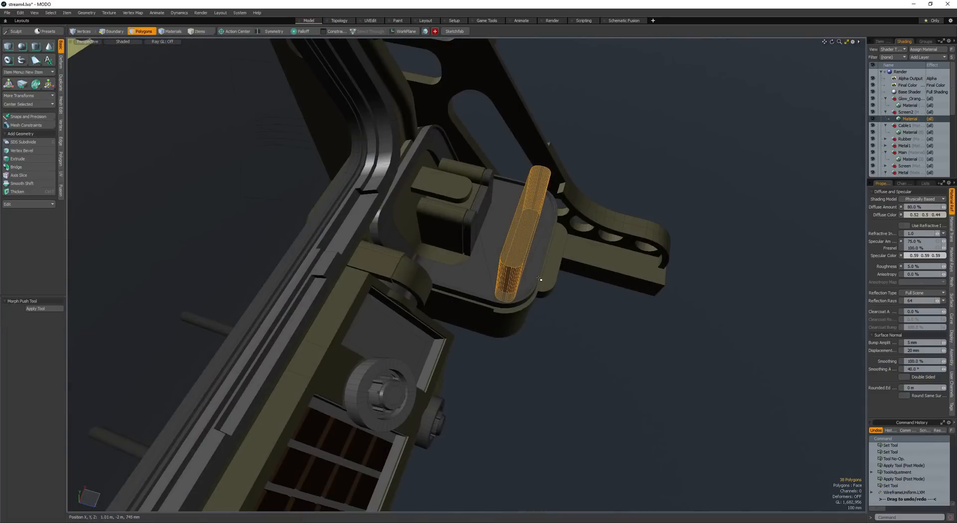
- Duplicate the rounded slab and place the resized copy overlapping it on the side facing the latch block
key("w")
left_click_drag(536, 240, 517, 233)
key("space")
key("w")
key("r")
key("space")
- Cut both slabs from their own mesh and paste them into the mesh that contains the tray
left_click(517, 235)
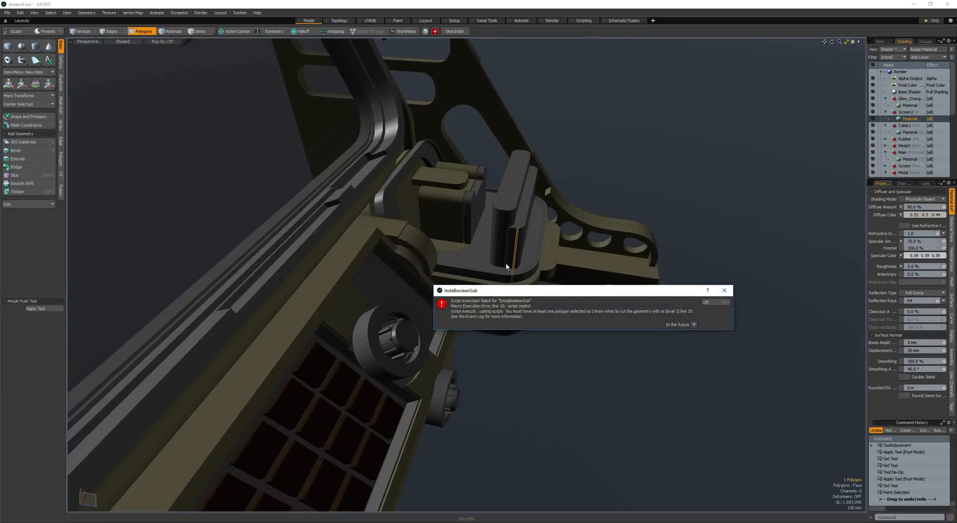
key("Return")
double_click(507, 222)
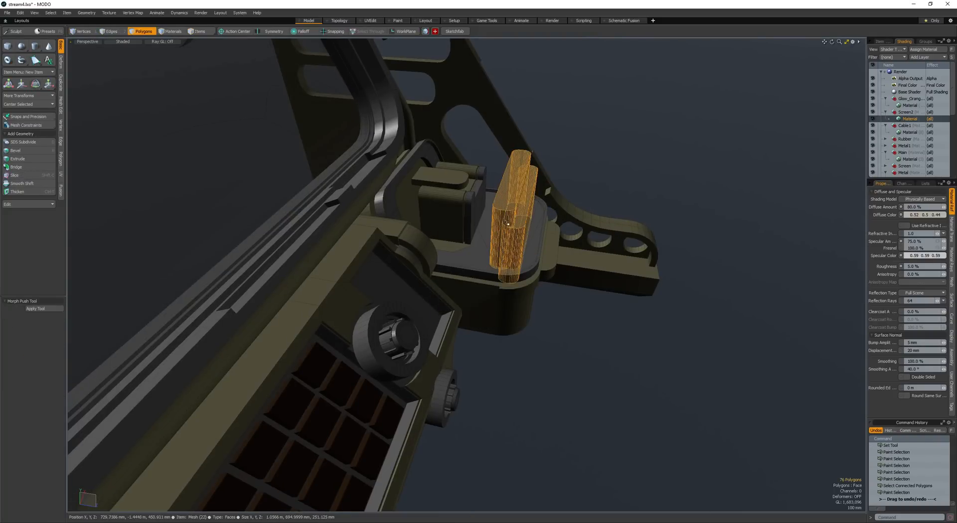
key("ctrl+x")
key("ctrl+v")
left_click(524, 234)
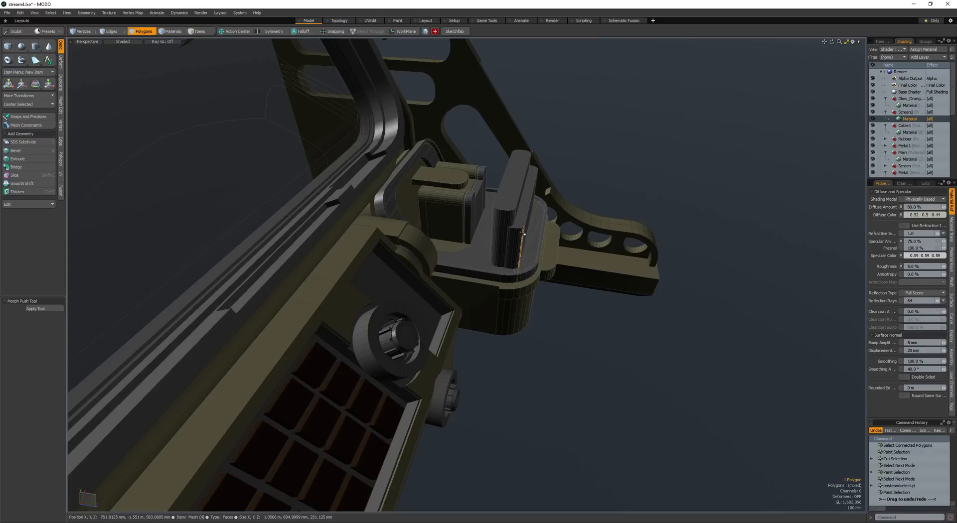
double_click(506, 232)
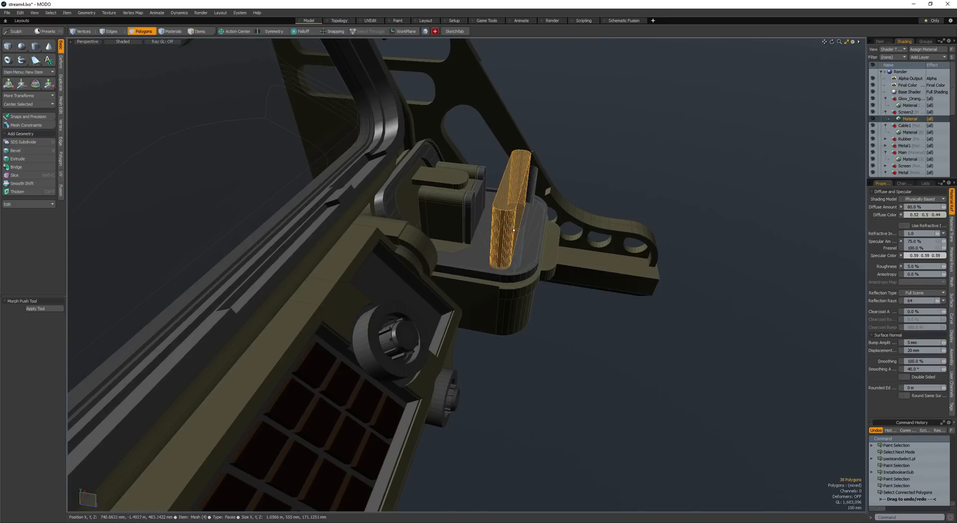
key("r")
scroll(509, 230, "up", 4)
mouse_move(536, 234)
left_mouse_down("alt")
mouse_move(482, 245)
mouse_move(482, 308)
left_mouse_up("alt")
key("ctrl+z")
key("ctrl+z")
key("ctrl+z")
key("ctrl+z")
key("ctrl+z")
key("ctrl+z")
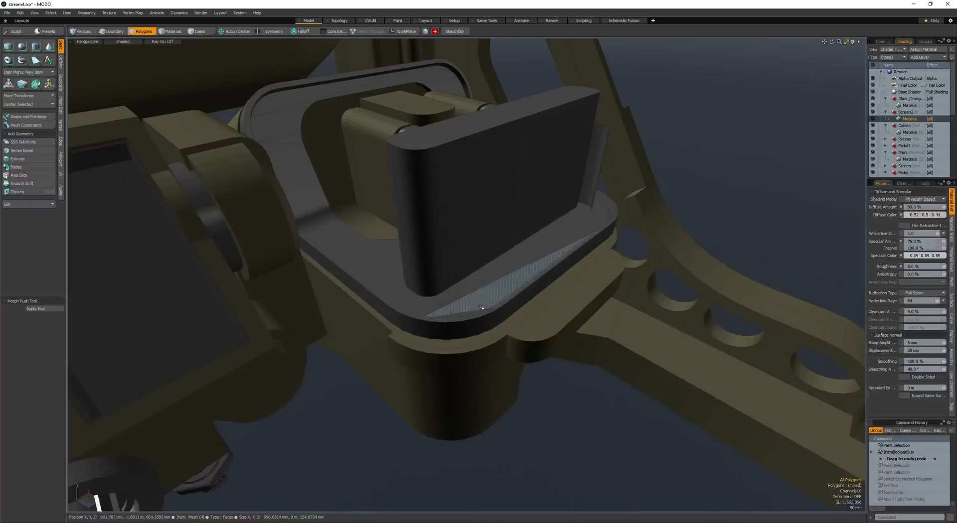
key("ctrl+z")
key("ctrl+z")
key("ctrl+z")
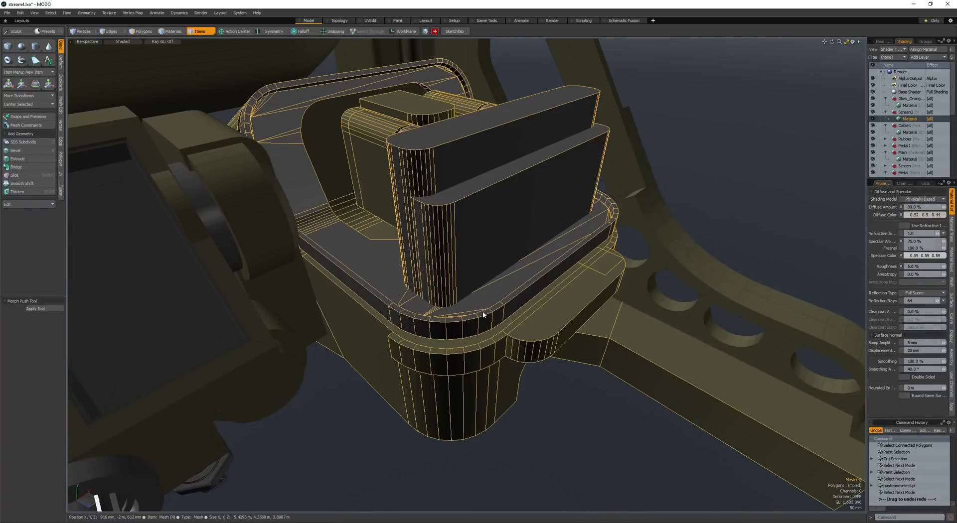
- Subtract the front slab from the tray with a boolean to cut a long rounded slot
key("space")
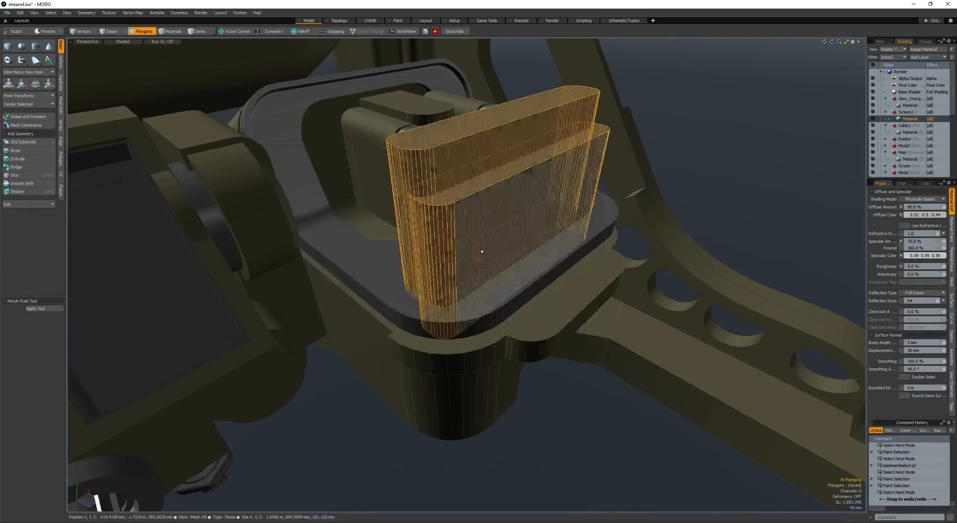
left_click(480, 261)
key("ctrl+b")
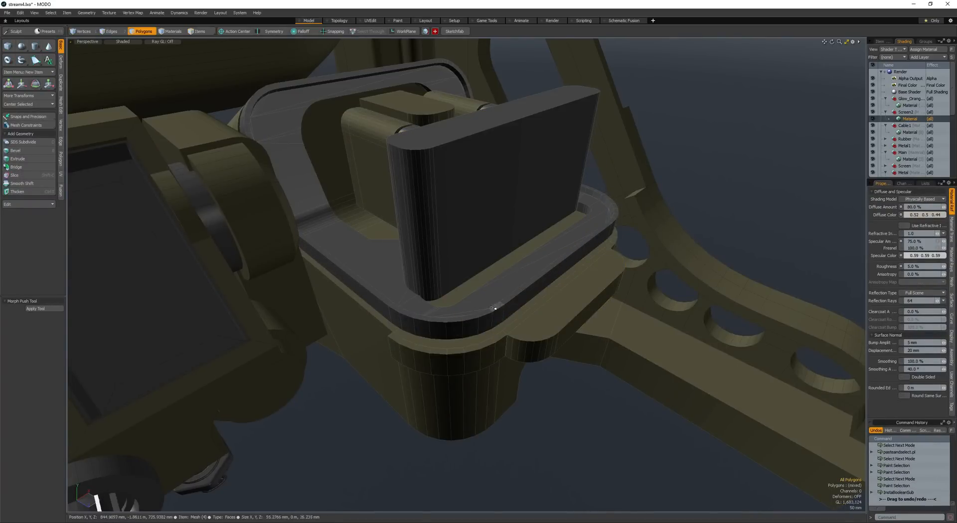
- Select the remaining slab on the tray and scale it down to be narrower than the slot
left_click_drag(444, 237, 434, 265, "alt")
double_click(434, 265)
key("r")
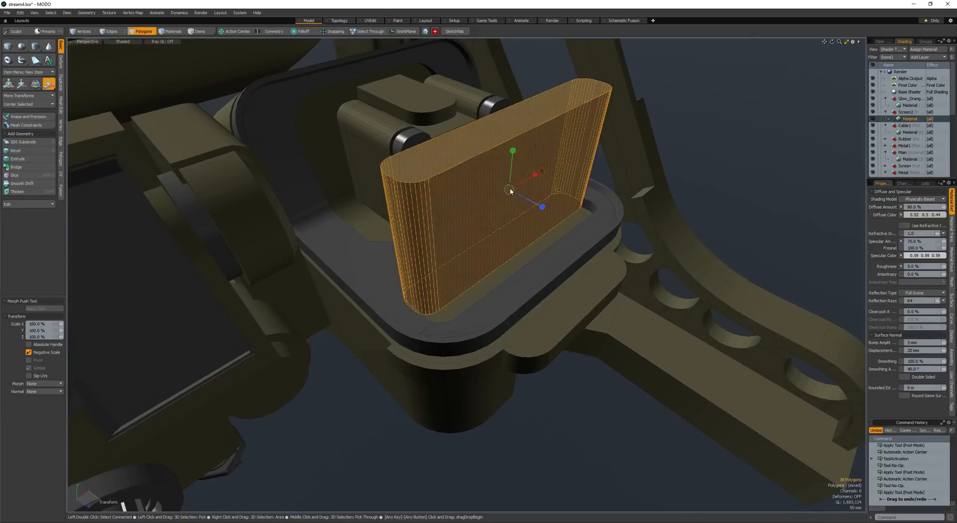
left_click_drag(510, 191, 491, 202)
left_click_drag(491, 202, 512, 234, "alt")
key("q")
- Move the slab to overlap the slot's rear edge and subtract it from the tray as a shallow recess
key("w")
left_click(473, 202)
left_click_drag(534, 266, 530, 265)
left_click_drag(531, 265, 415, 255, "alt")
key("q")
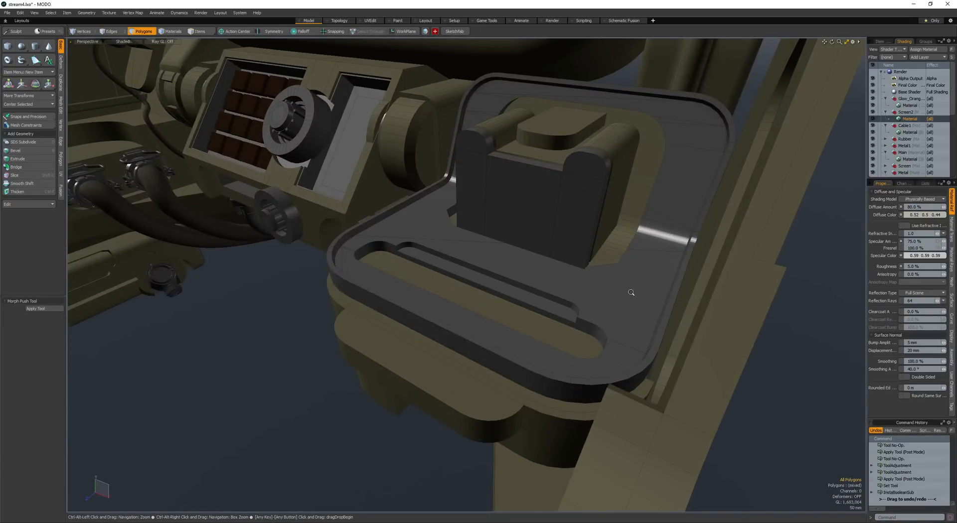
- Select the shallow recess's curved rear wall on the tray and move it back along Z to widen the recess
scroll(631, 292, "down", 3)
left_click_drag(630, 292, 554, 294, "alt")
scroll(457, 246, "up", 5)
scroll(457, 245, "up", 5)
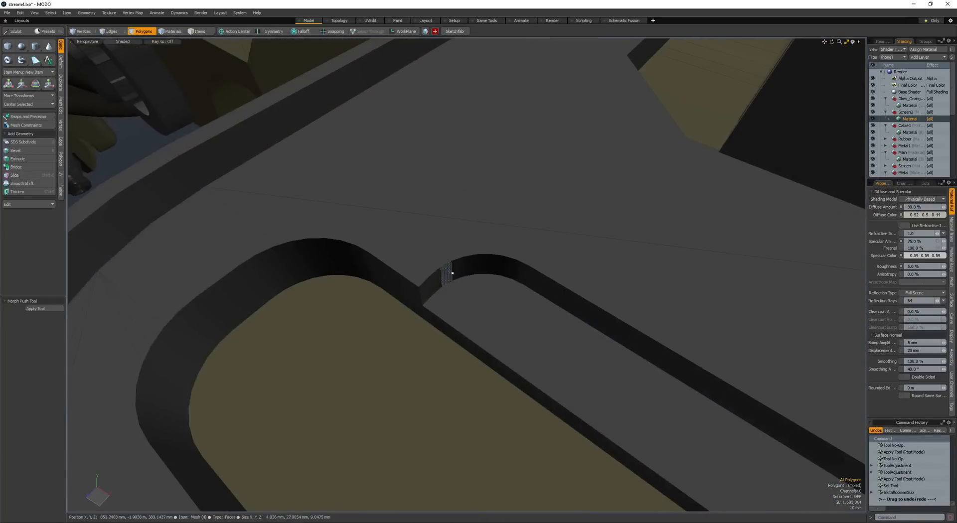
scroll(573, 302, "down", 8)
mouse_move(498, 266)
left_mouse_down()
mouse_move(572, 296)
mouse_move(630, 294)
left_mouse_up()
left_click(535, 196, "ctrl")
scroll(614, 216, "up", 8)
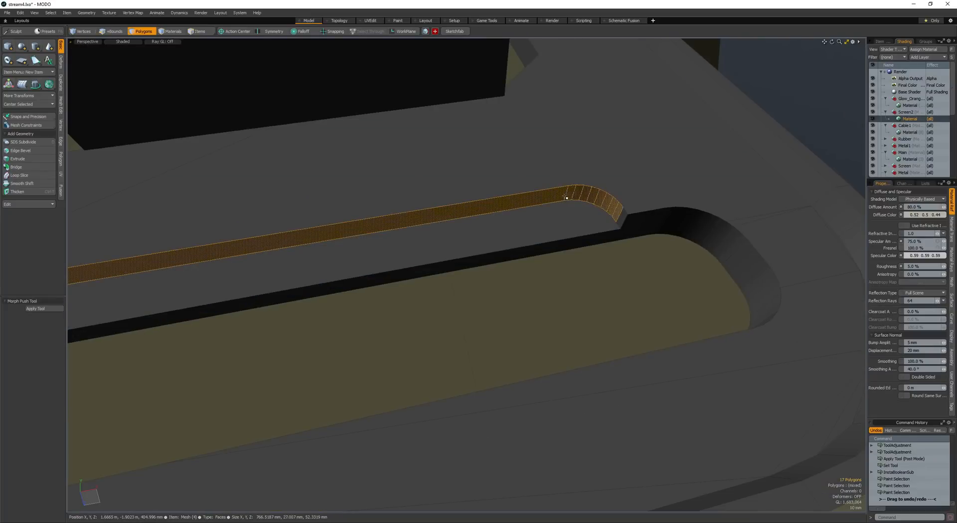
scroll(566, 197, "down", 5)
left_click_drag(564, 198, 470, 226, "alt")
key("w")
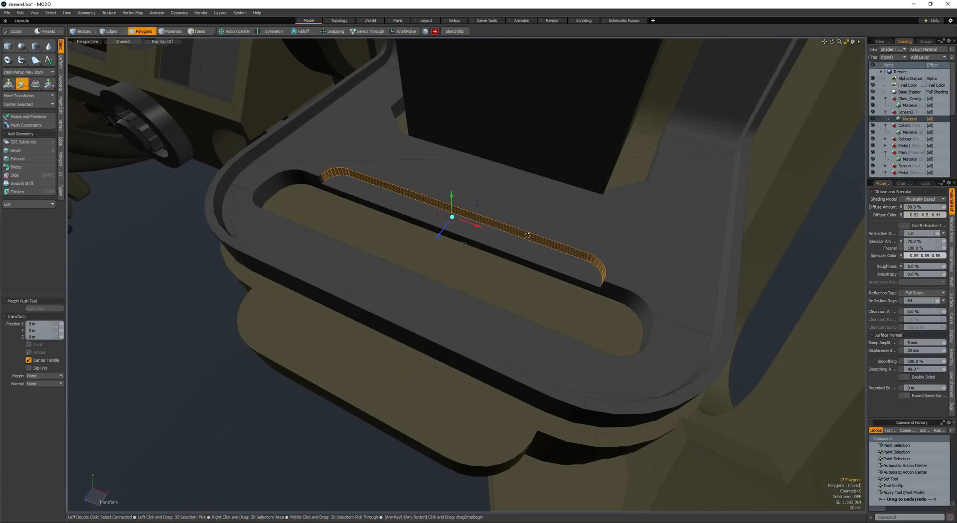
left_click_drag(527, 235, 509, 248, "alt")
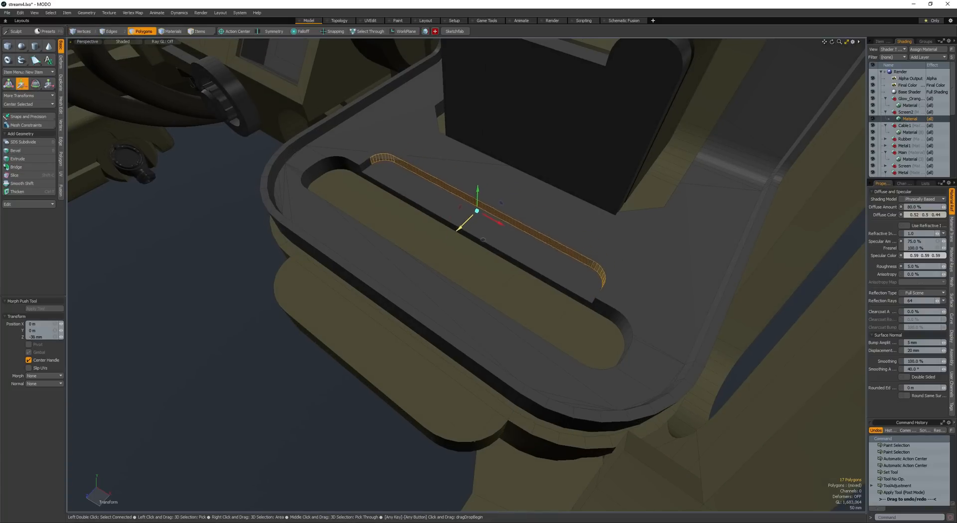
left_click_drag(460, 228, 459, 229)
key("space")
- Merge the two tray floor polygons behind the recess into one polygon
left_click(423, 145)
left_click(434, 164, "shift")
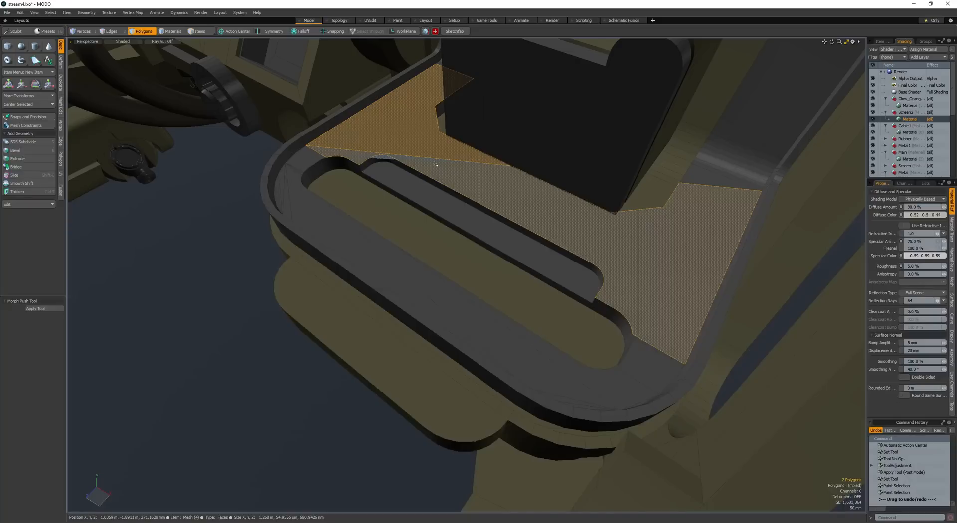
scroll(390, 170, "down", 6)
- Copy and paste the middle front face of the dark block, and scale the copy shorter and wider
left_click_drag(390, 170, 487, 215, "alt")
scroll(396, 224, "down", 3)
left_click(396, 224)
scroll(482, 226, "up", 6)
left_click(487, 215)
scroll(487, 215, "up", 3)
key("ctrl+c")
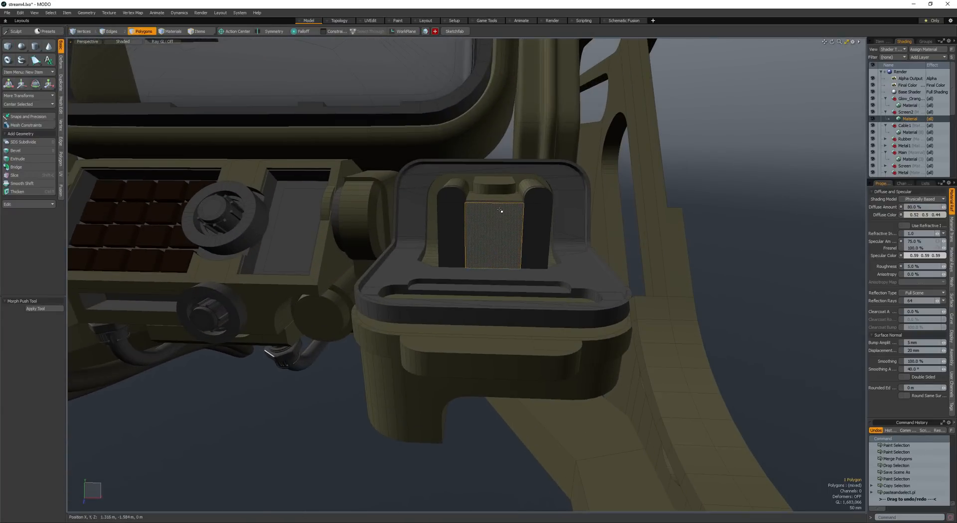
key("y")
key("r")
key("r")
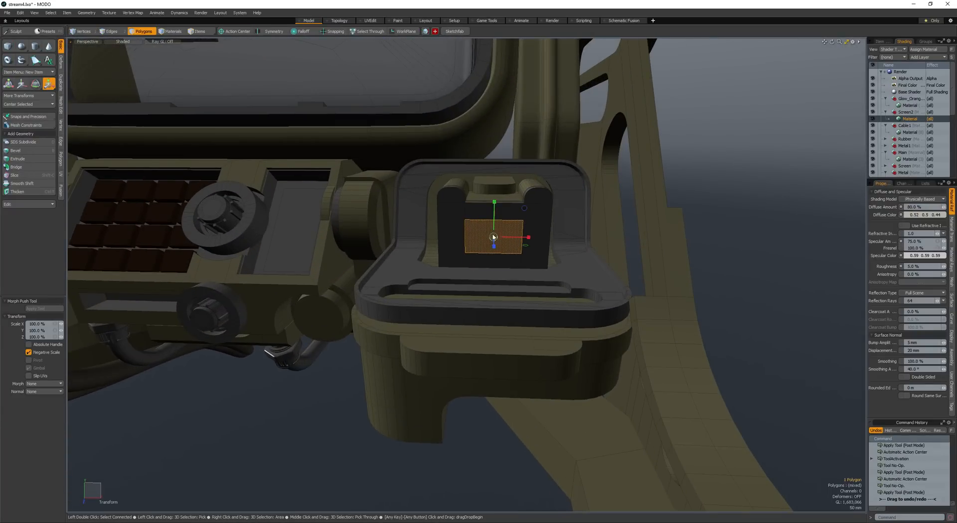
left_click_drag(516, 214, 517, 240, "alt")
key("q")
key("r")
key("q")
- Bevel the pasted face outward into a slab about 90 mm deep and select the whole slab
left_click_drag(469, 214, 499, 225, "alt")
key("b")
left_click(487, 224)
left_click_drag(510, 256, 513, 259)
key("q")
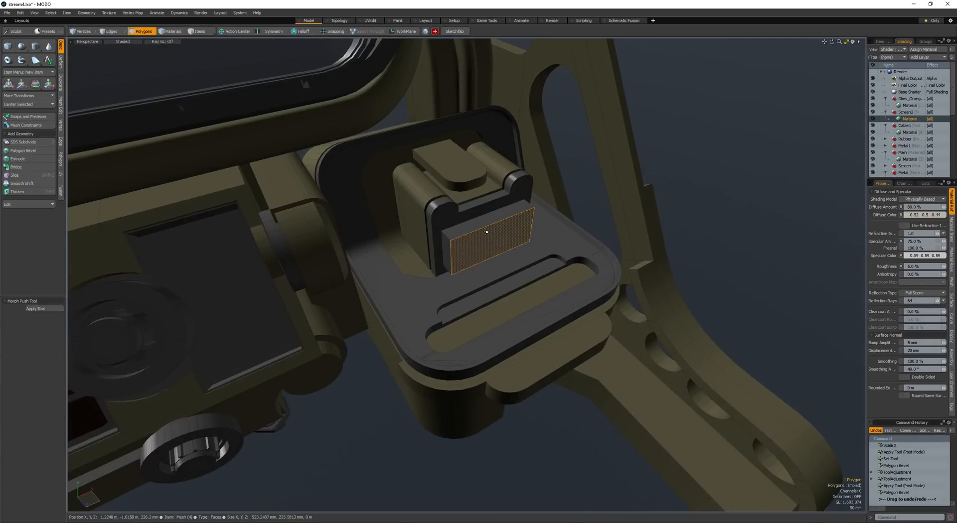
double_click(483, 234)
left_click_drag(483, 232, 469, 204, "alt")
scroll(464, 195, "up", 2)
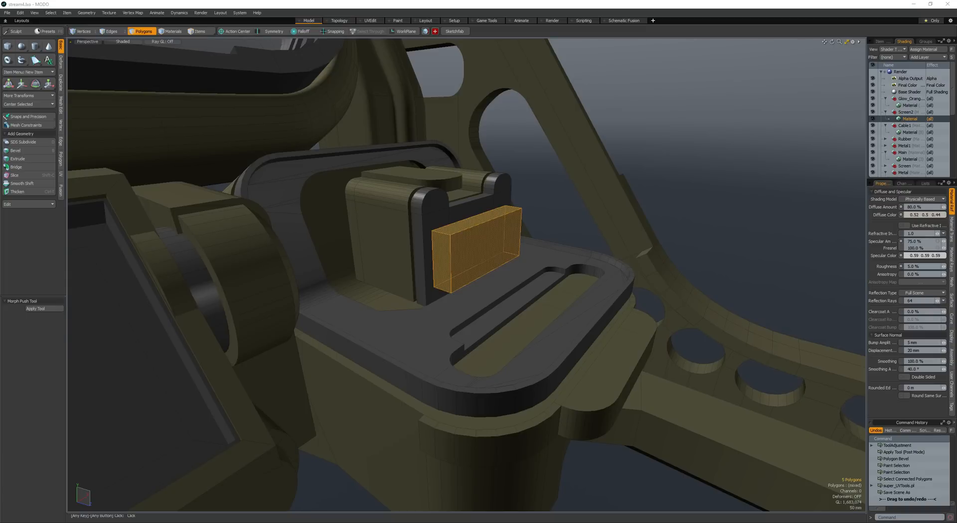
- Move the slab along Z to sink it partly into the dark block's front
left_click_drag(412, 227, 505, 259, "alt")
scroll(512, 267, "up", 5)
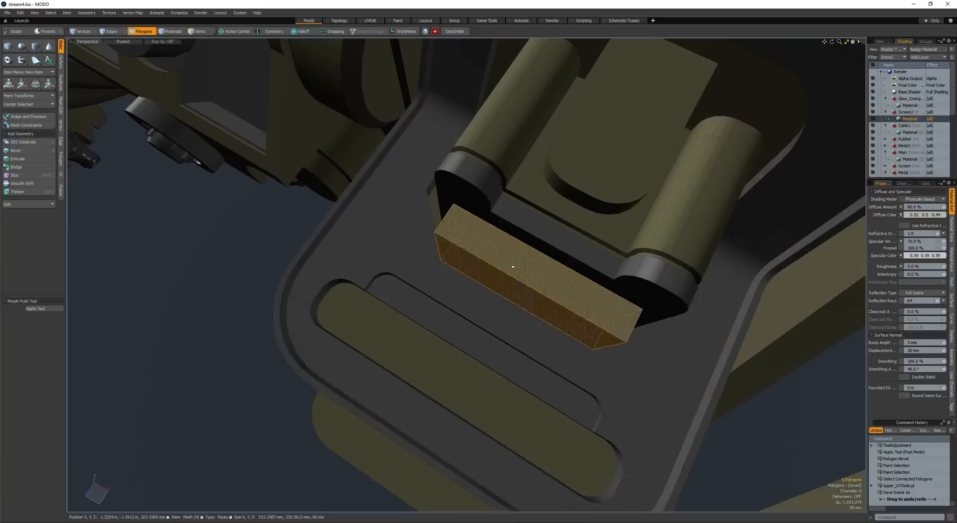
key("shift+a")
key("w")
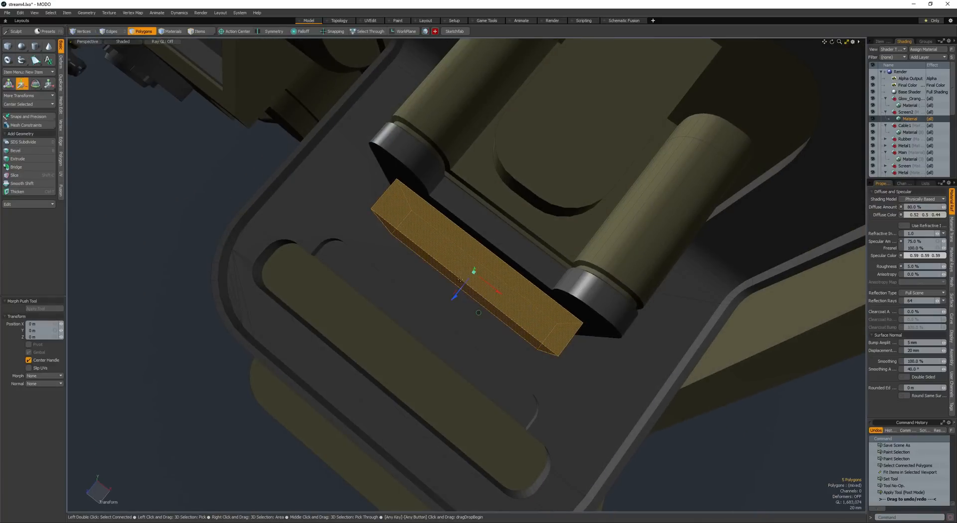
left_click_drag(454, 298, 462, 288)
left_click_drag(461, 288, 422, 261, "alt")
key("space")
- Round the slab's four corners by applying an edge bevel to the corner edges
left_click(429, 243)
key("b")
left_click_drag(422, 261, 360, 272, "alt")
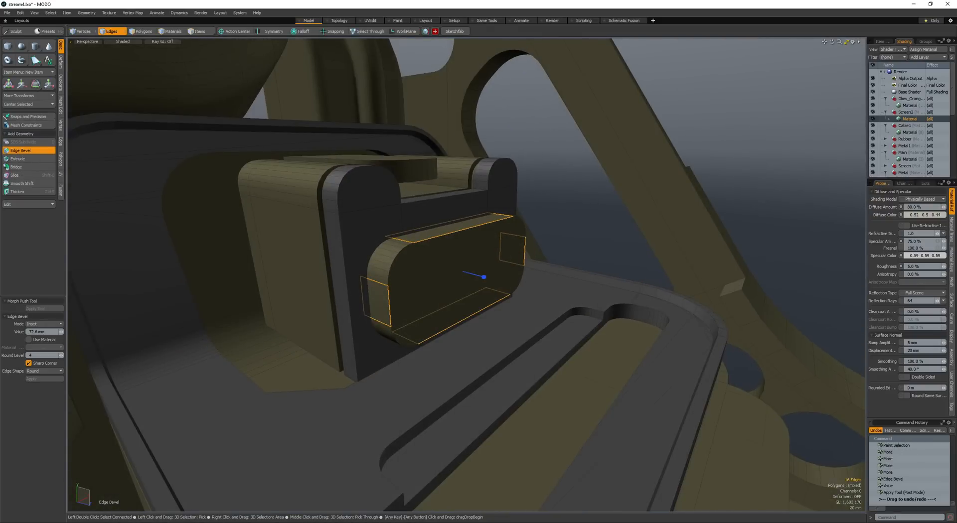
key("space")
key("space")
- Convert the slab's front face to its perimeter edges and bevel them
left_click(437, 271)
key("ctrl+2")
key("b")
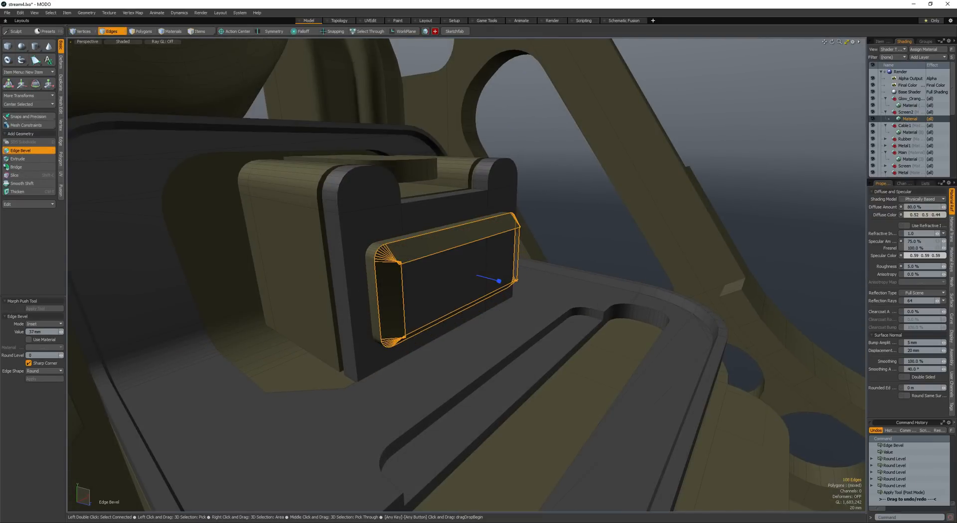
key("space")
key("space")
- Create a new mesh layer and add a cube of about 354 mm per side around the slab
left_click(391, 273)
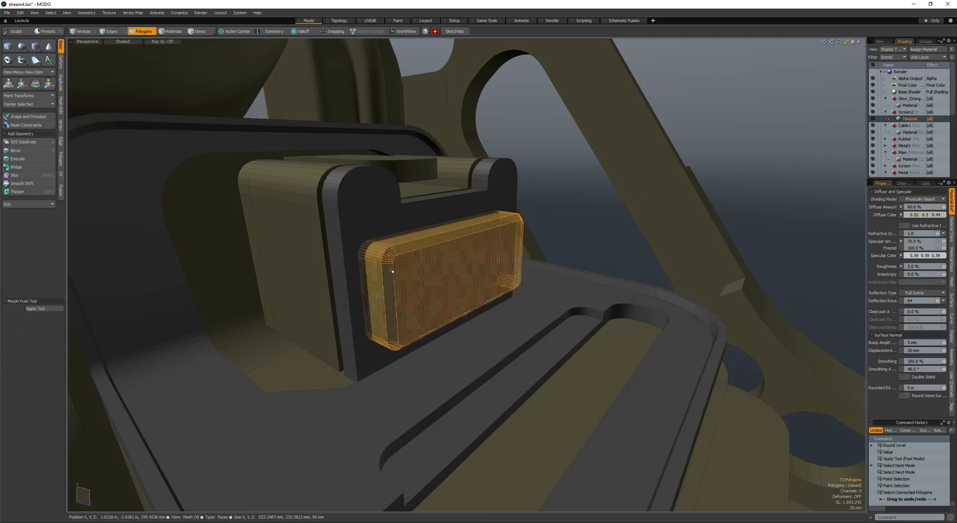
left_click_drag(391, 271, 476, 254, "alt")
key("f")
key("n")
left_click(8, 46)
left_click_drag(448, 259, 527, 280, "alt")
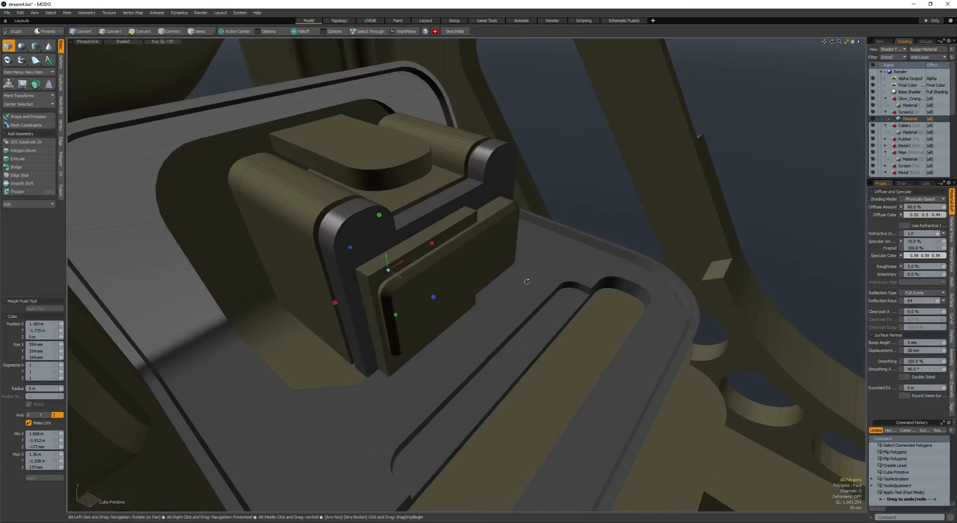
key("space")
- Select the whole cube and move it up and forward so that it overlaps the slab's front
left_click(421, 258)
double_click(421, 258)
key("w")
left_click_drag(420, 259, 449, 239, "alt")
left_click_drag(380, 288, 464, 244)
left_click_drag(464, 244, 394, 309, "alt")
left_click_drag(375, 323, 456, 252)
key("space")
left_click(459, 252)
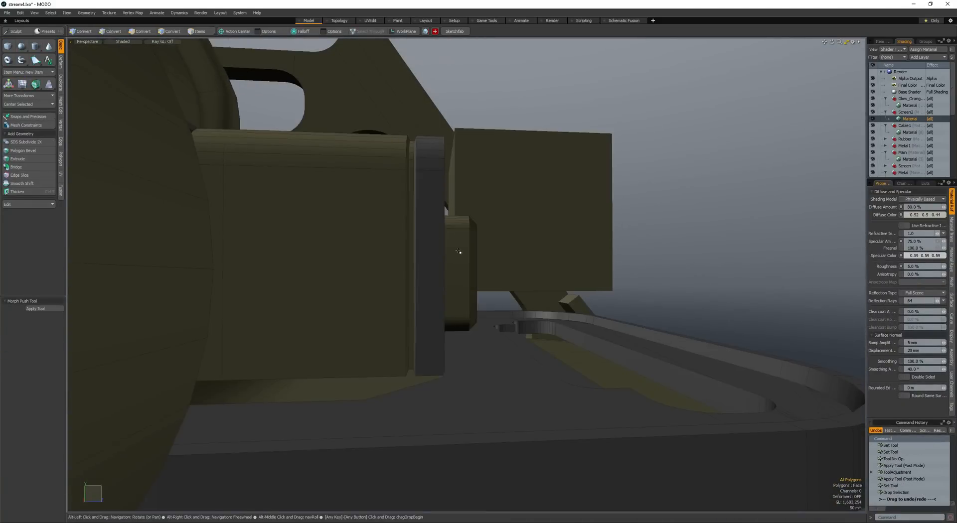
- Bevel the cube's lower edges with a rounded profile at round level 3
double_click(517, 248)
key("space")
left_click_drag(519, 248, 427, 283, "alt")
key("b")
scroll(426, 283, "up", 3, "shift")
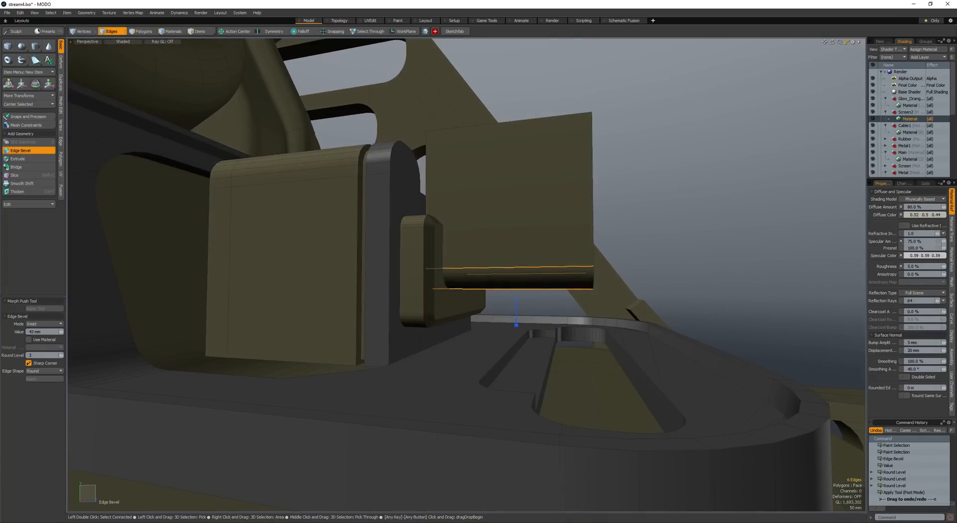
left_click_drag(504, 249, 470, 273, "alt")
key("space")
key("space")
- Position the whole rounded cube against the slab's front as a cutter and try to subtract it with a boolean
double_click(447, 257)
key("w")
left_click_drag(471, 273, 412, 276, "alt")
key("space")
key("w")
key("space")
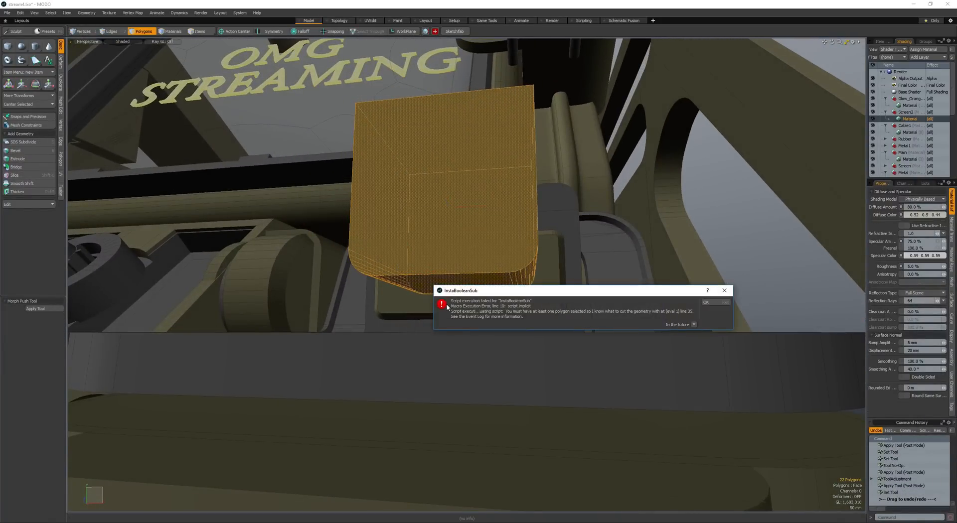
- Cut the cutter from its own mesh, paste it into the slab's mesh and subtract it with a boolean
key("Escape")
key("ctrl+x")
left_click_drag(425, 279, 444, 282, "alt")
key("space")
left_click(444, 282)
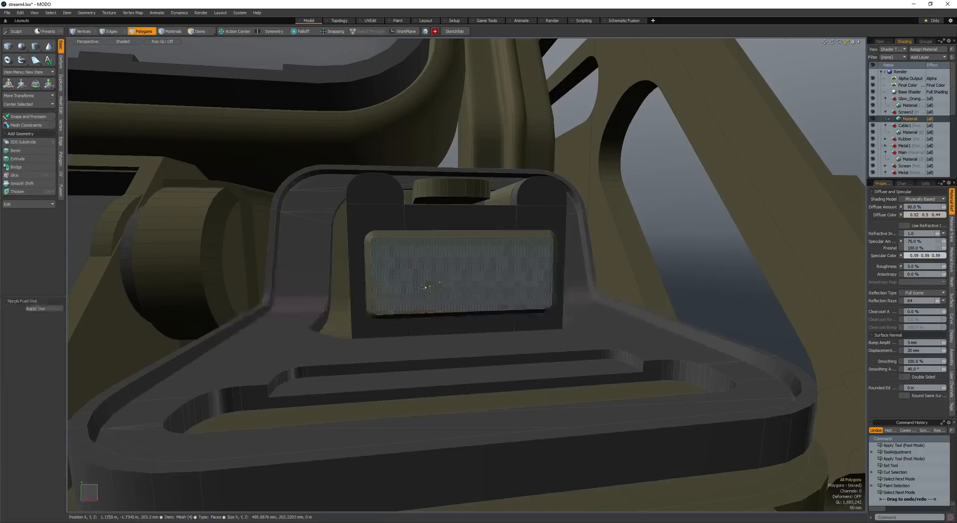
key("space")
key("ctrl+v")
left_click_drag(360, 292, 440, 324, "alt")
scroll(470, 253, "up", 5)
- Move the back face of the slab's recess -18.5 mm along Z to deepen it
key("w")
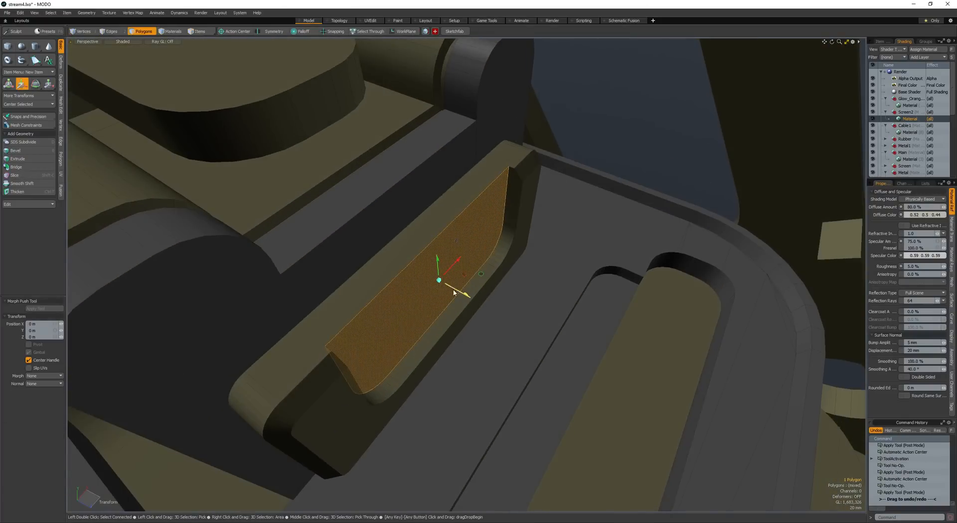
scroll(445, 283, "down", 4)
left_click_drag(453, 287, 410, 300)
left_click(418, 290)
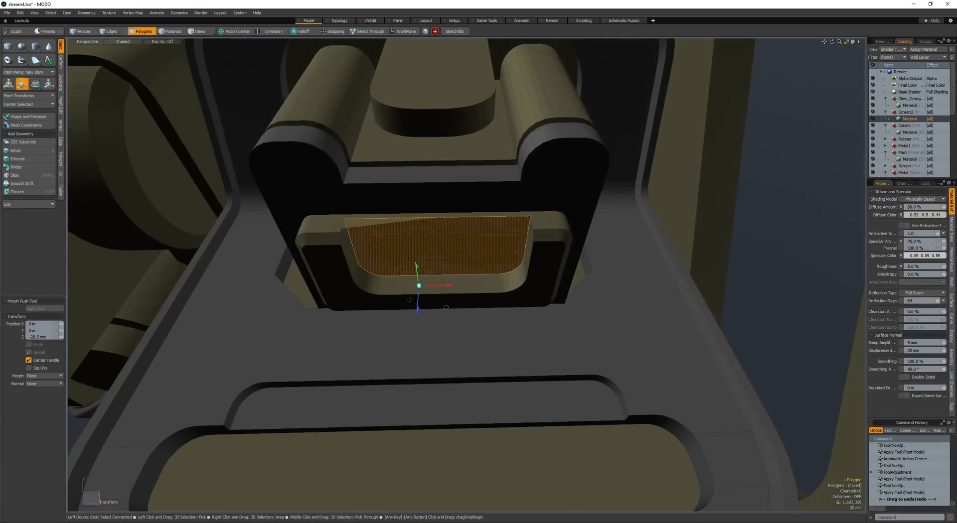
key("space")
left_click(333, 228)
left_click_drag(333, 231, 335, 293, "alt")
key("space")
scroll(429, 267, "down", 4)
scroll(460, 261, "up", 5)
scroll(459, 261, "down", 5)
double_click(418, 250)
key("r")
key("t")
key("r")
key("w")
key("q")
- Create a new mesh layer and add a box beside the outer end of the monitor frame
scroll(387, 240, "down", 4)
scroll(378, 240, "down", 2)
scroll(433, 297, "down", 3)
scroll(339, 280, "up", 4)
scroll(408, 321, "up", 4)
scroll(426, 310, "down", 4)
scroll(451, 294, "down", 1)
key("shift+x")
key("space")
key("n")
key("shift+x")
key("space")
- Move and scale the box into a plate about 760 by 440 mm facing the frame's end
double_click(464, 359)
key("w")
left_click(372, 321)
key("r")
key("w")
key("shift+a")
scroll(369, 332, "down", 5)
- Move the plate along the frame's end and scale its thickness down to about 27.5 mm
key("space")
left_click(343, 300)
double_click(413, 304)
key("w")
left_click_drag(411, 306, 403, 305)
key("r")
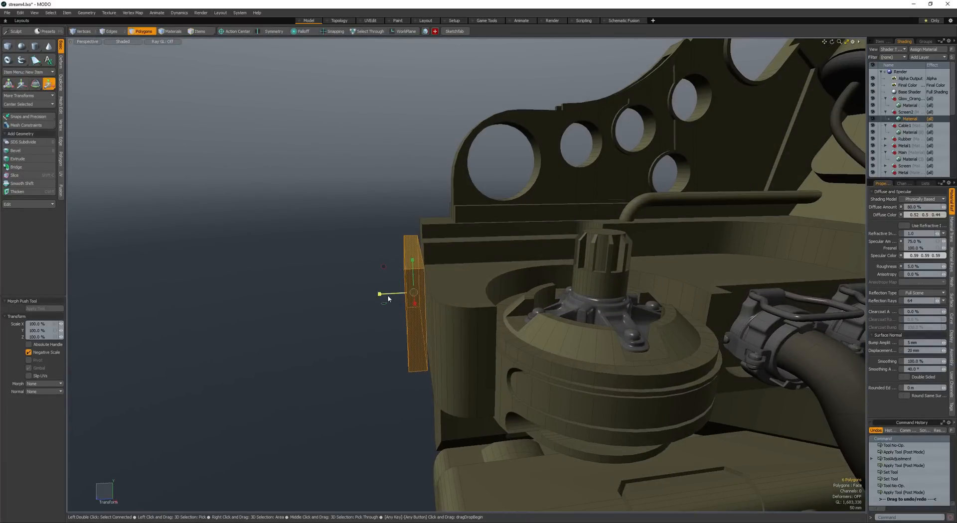
key("space")
key("space")
key("space")
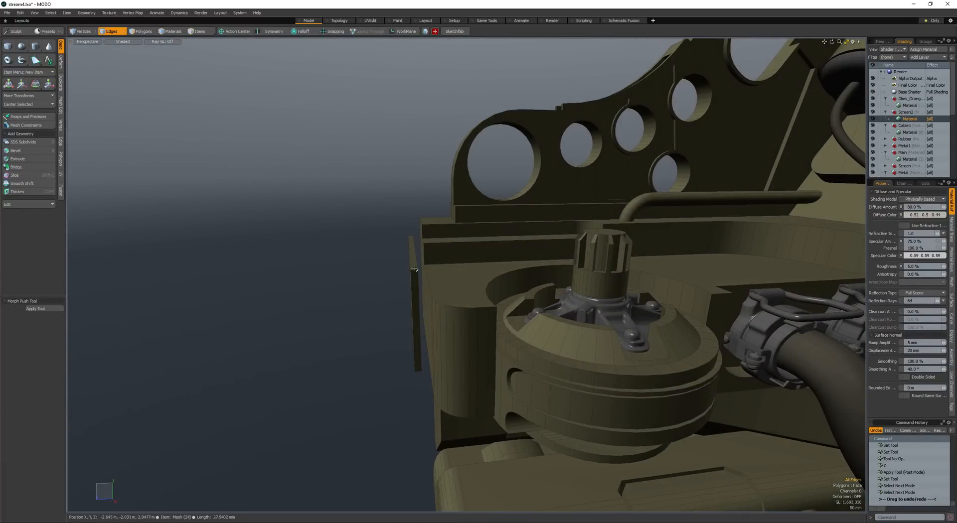
key("shift+Up")
key("shift+Up")
key("shift+Up")
key("shift+Up")
key("shift+Up")
left_click_drag(419, 369, 430, 329, "alt")
key("space")
key("space")
key("space")
key("space")
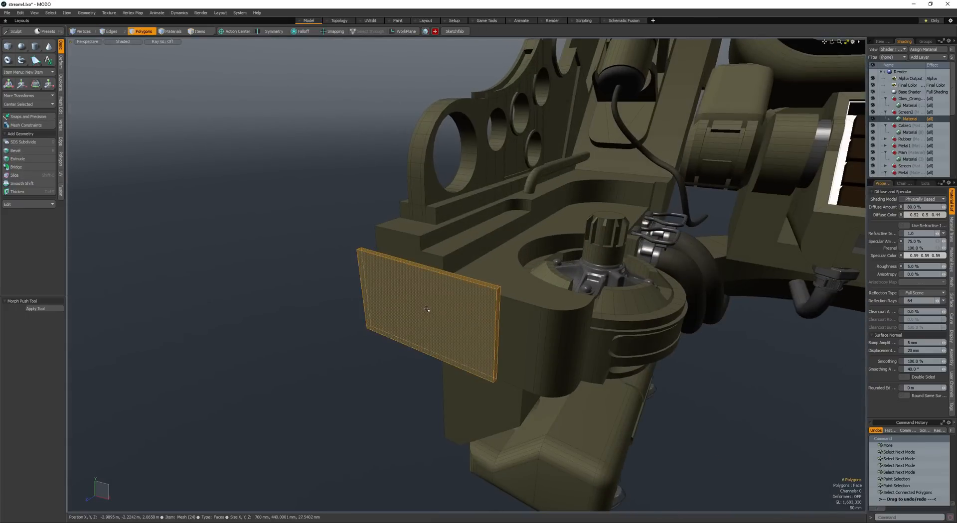
- Duplicate the thin plate, move the copy outward from the frame and scale it thicker
key("w")
left_click_drag(407, 322, 385, 314)
key("r")
left_click_drag(321, 331, 314, 333)
key("q")
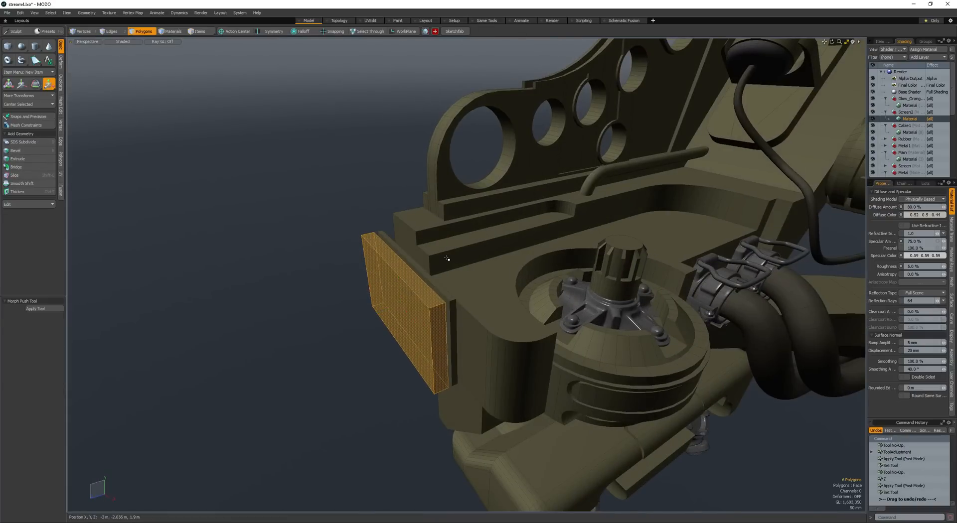
- Scale the outer plate copy taller so it overhangs the thin inner plate
key("r")
left_click_drag(398, 274, 396, 257)
key("q")
- Bevel the corner edges of both plates by 83 mm with several round levels to give them rounded corners
key("space")
key("space")
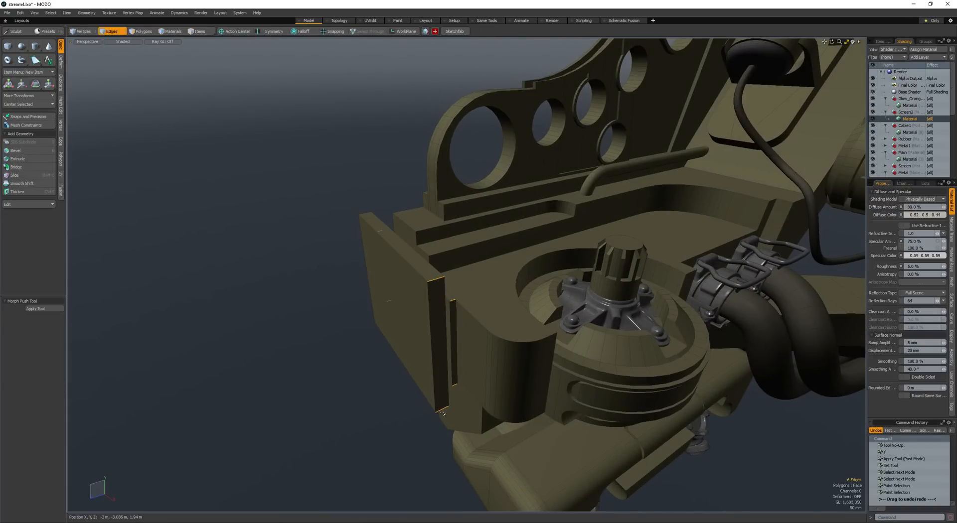
key("Up")
key("Up")
key("Up")
key("Up")
key("Up")
key("Up")
left_click_drag(443, 413, 374, 319, "alt")
key("b")
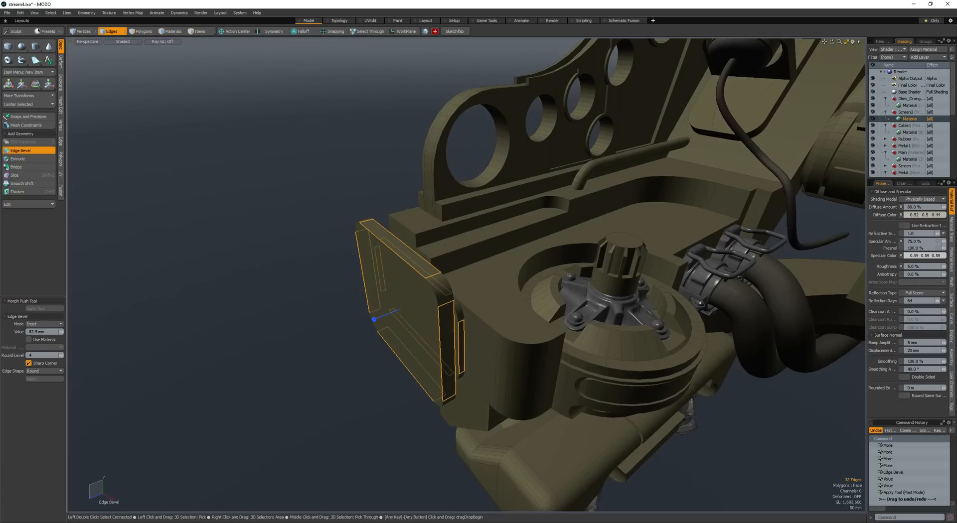
scroll(395, 339, "up", 2, "shift")
key("space")
key("space")
key("Escape")
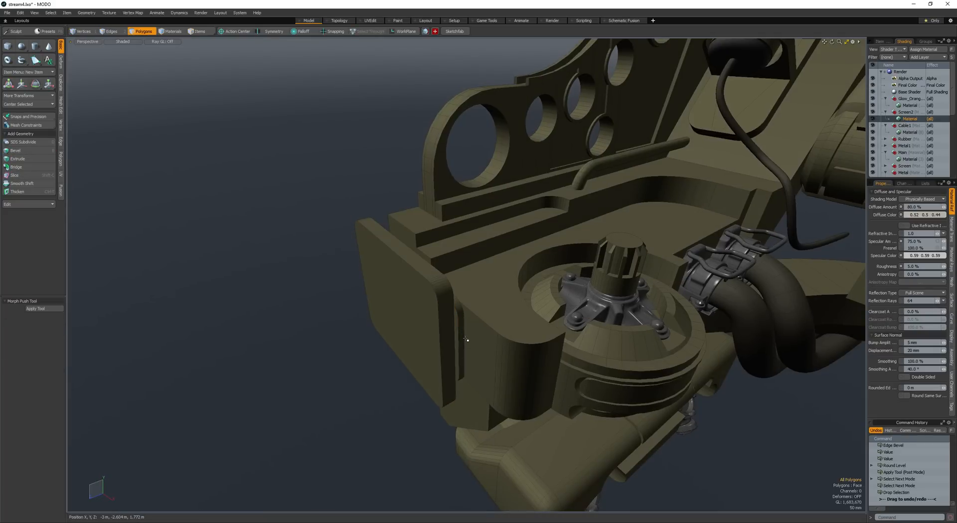
- Select the thin inner plate, and create a cube positioned across the outer plate's lower edge
double_click(463, 339)
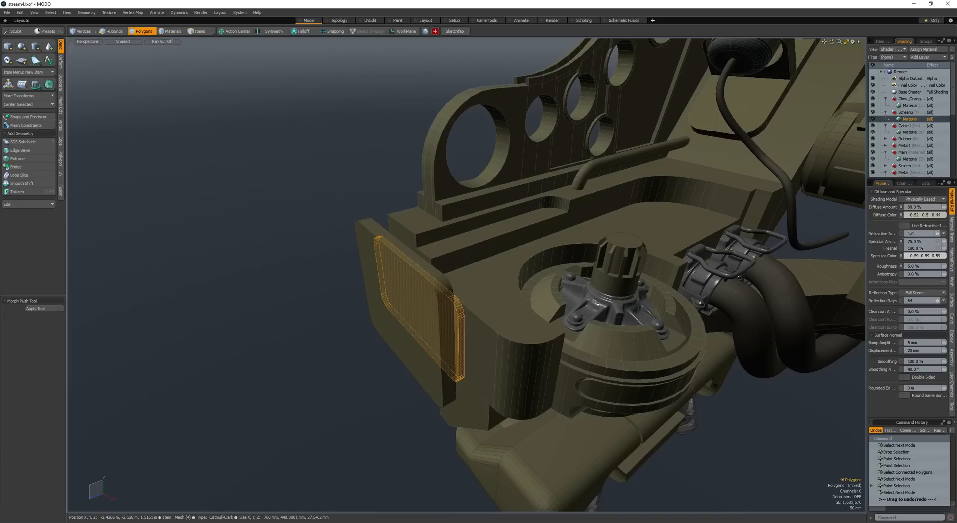
key("shift+u")
left_click(596, 304)
scroll(596, 304, "down", 5)
left_click_drag(596, 303, 478, 319, "alt")
key("F4")
key("F4")
left_click(493, 306)
left_click(8, 46)
left_click_drag(476, 320, 528, 366)
key("space")
double_click(494, 345)
left_click_drag(491, 339, 444, 304, "alt")
key("w")
mouse_move(444, 303)
left_mouse_down()
mouse_move(455, 322)
mouse_move(473, 315)
mouse_move(424, 319)
left_mouse_up()
- Select the cube's four edges that run perpendicular to the outer plate's face
key("space")
key("space")
key("space")
scroll(448, 315, "up", 4)
left_click(456, 324)
left_click(430, 389, "shift")
left_click_drag(429, 389, 445, 398, "alt")
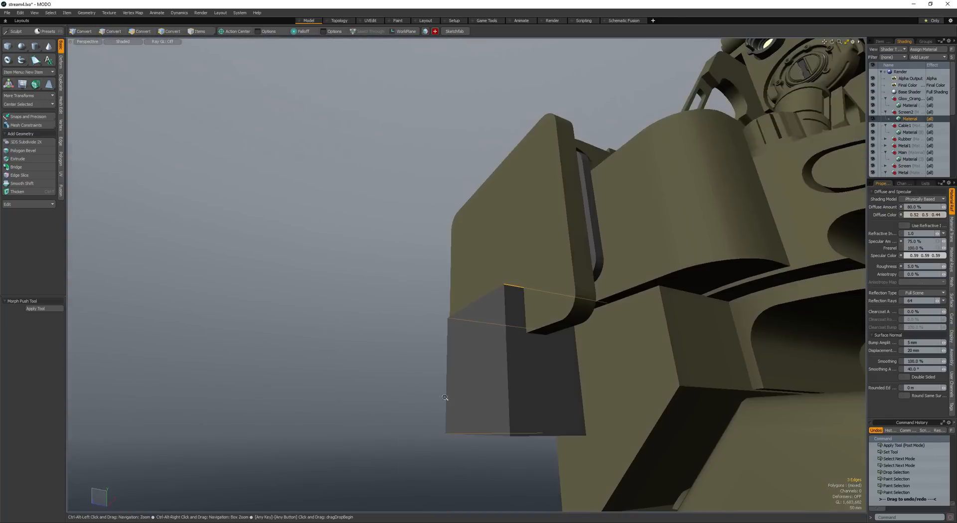
left_click_drag(542, 443, 533, 462, "alt")
- Try a 40 mm rounded bevel on the cube's selected edges and undo it
key("b")
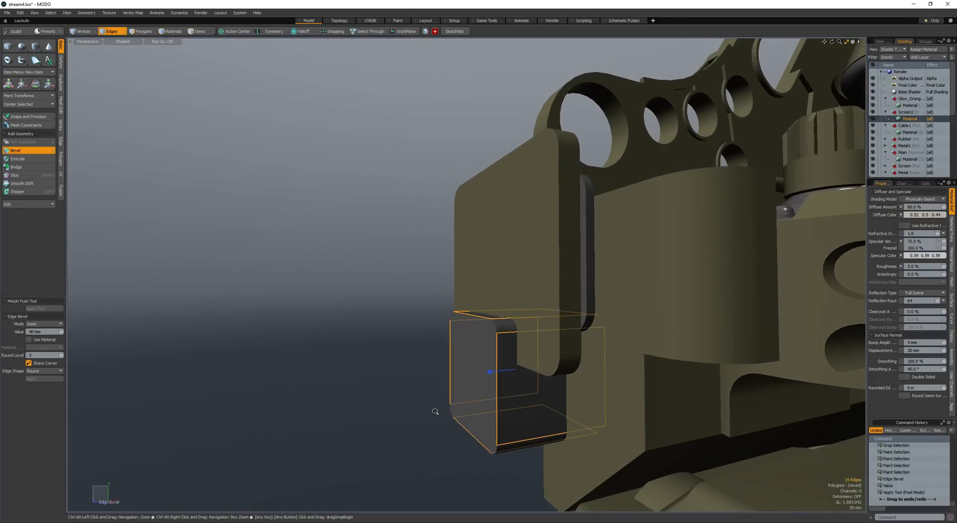
left_click_drag(435, 412, 405, 410, "ctrl+alt")
left_click_drag(405, 409, 374, 419, "alt")
key("space")
key("space")
key("ctrl+z")
key("ctrl+z")
key("ctrl+z")
key("ctrl+z")
key("ctrl+z")
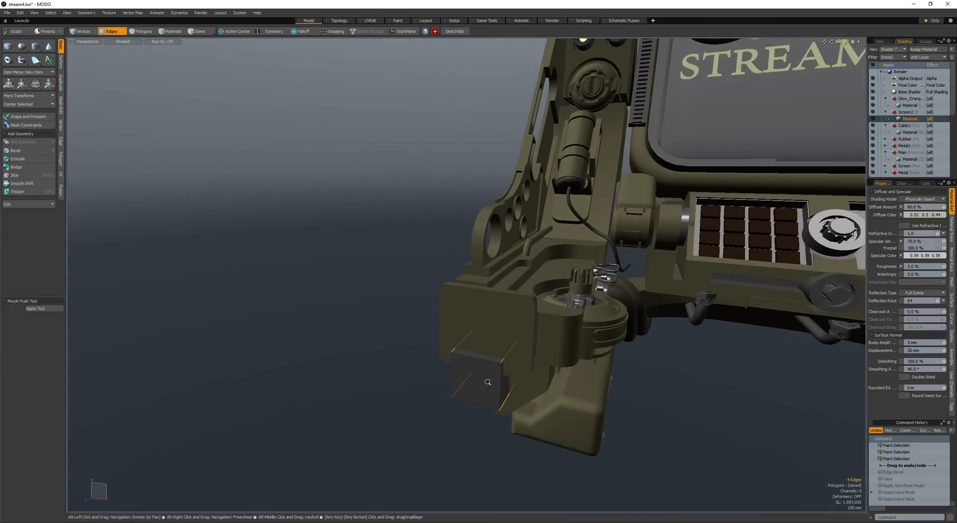
- Bevel the cube's four depth edges into rounded corners and select the whole rounded block
left_click_drag(487, 382, 511, 383, "ctrl+alt")
left_click_drag(511, 382, 464, 348, "alt")
key("b")
left_click_drag(464, 349, 465, 363, "alt")
left_click_drag(446, 324, 468, 325)
mouse_move(469, 325)
left_mouse_down("alt")
mouse_move(467, 349)
mouse_move(443, 352)
mouse_move(486, 352)
mouse_move(456, 339)
left_mouse_up("alt")
key("space")
key("space")
double_click(460, 355)
- Move lassoed portions of the rounded block to reshape it into an elongated block about 202 mm tall at the plate's lower edge
left_click_drag(456, 339, 472, 311, "alt")
right_click_drag(382, 261, 654, 324, "ctrl")
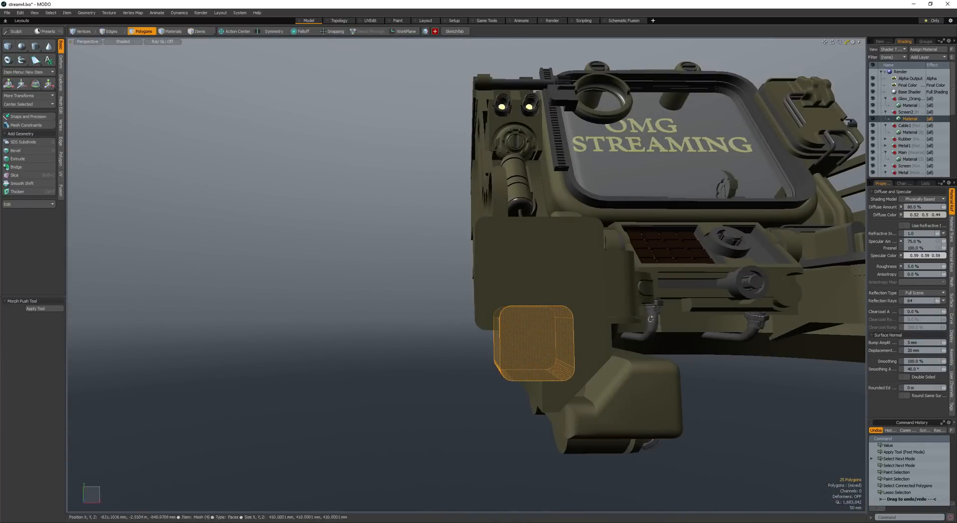
key("w")
mouse_move(577, 310)
left_mouse_down("alt")
mouse_move(510, 319)
mouse_move(525, 338)
mouse_move(537, 297)
mouse_move(556, 315)
mouse_move(524, 295)
mouse_move(481, 295)
mouse_move(530, 316)
left_mouse_up("alt")
key("space")
double_click(526, 303)
middle_click(562, 316)
key("w")
key("space")
- Notch the outer plate's lower edge with the rounded block and fit a thinner block into the notch
double_click(503, 310)
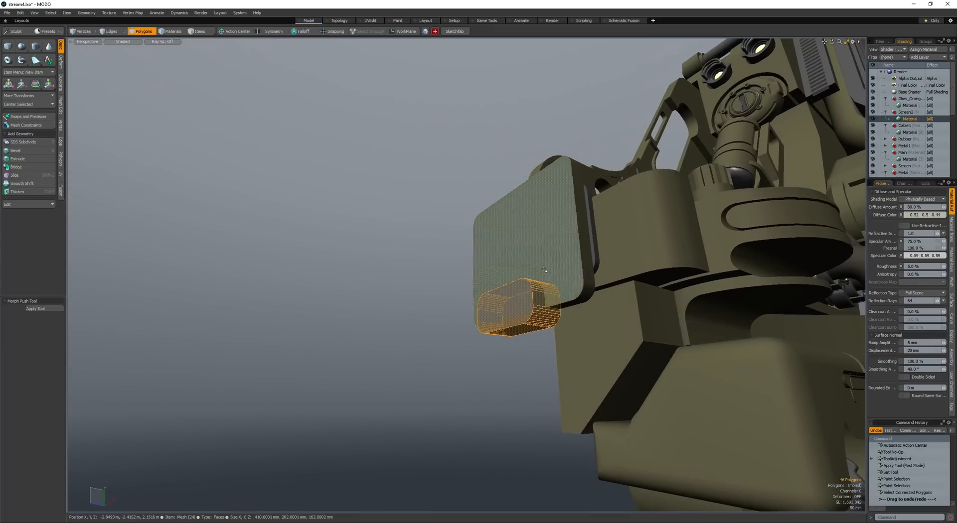
left_click_drag(540, 273, 543, 258, "alt")
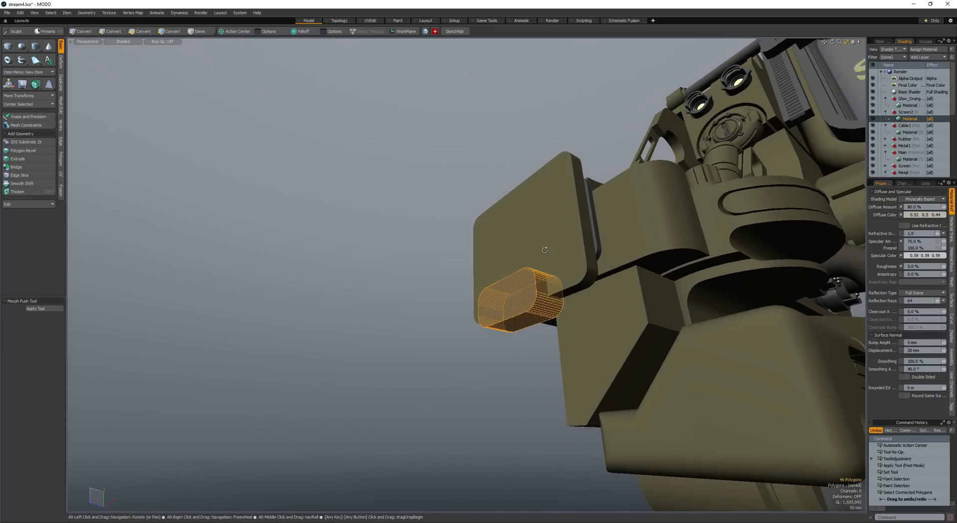
key("r")
left_click_drag(525, 282, 486, 289, "alt")
key("q")
key("r")
key("q")
key("w")
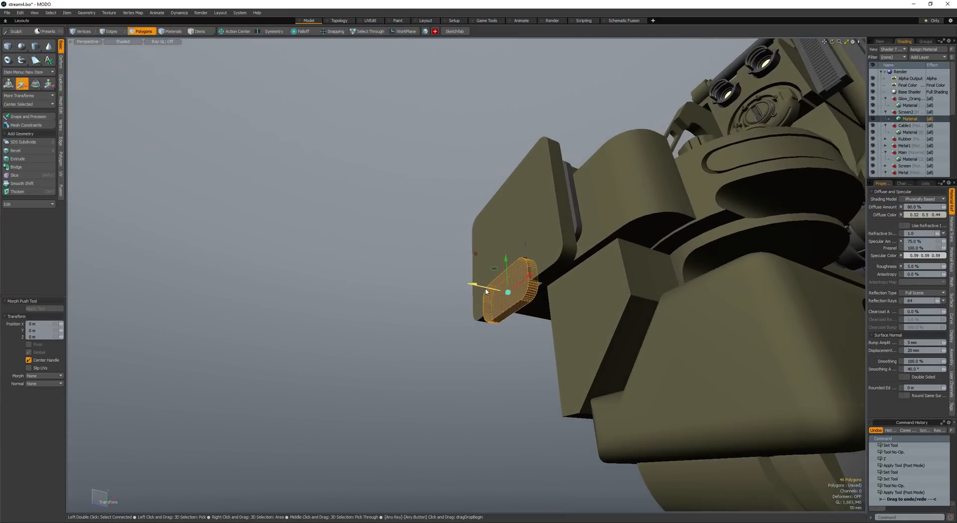
key("q")
- Bevel the outlines of the notched plate's face and the inset block's face by 26.5 mm with round level 0
left_click(511, 246)
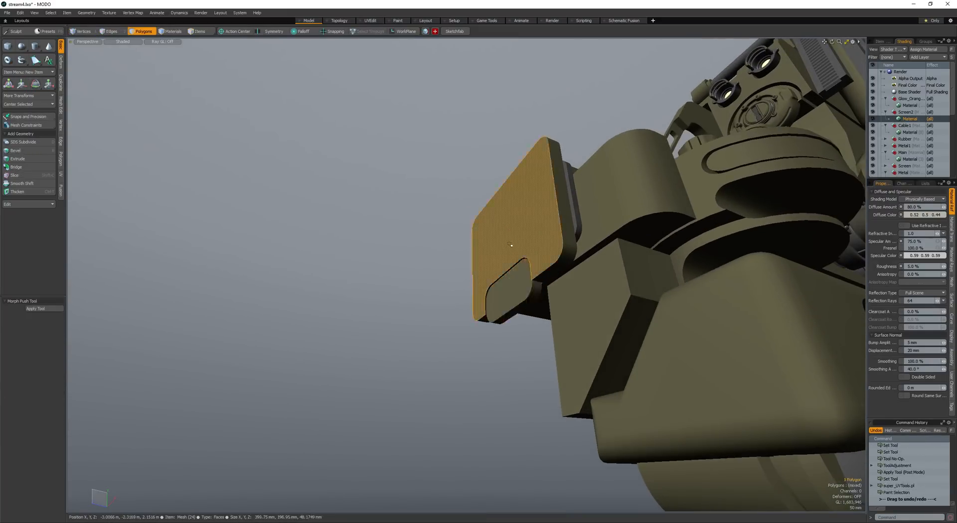
left_click(510, 288, "shift")
key("ctrl+2")
key("b")
left_click_drag(471, 229, 500, 237)
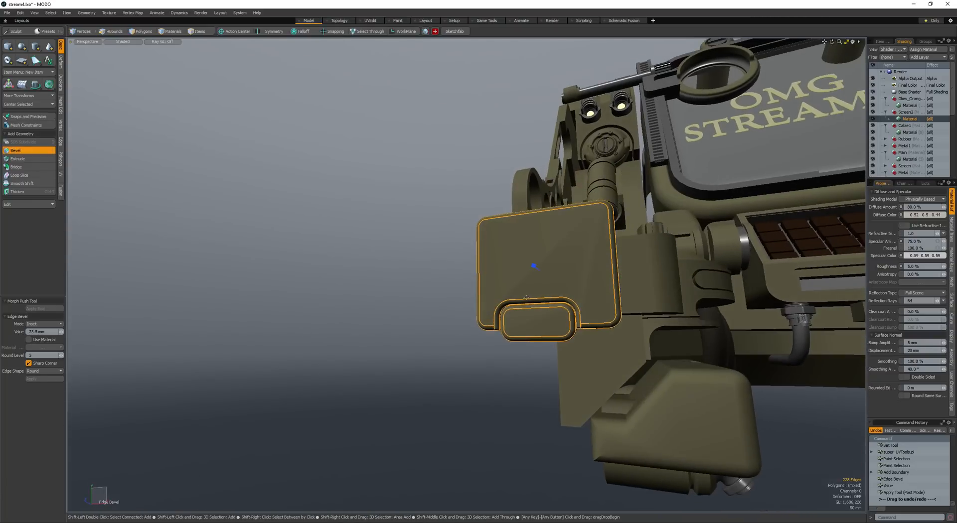
key("q")
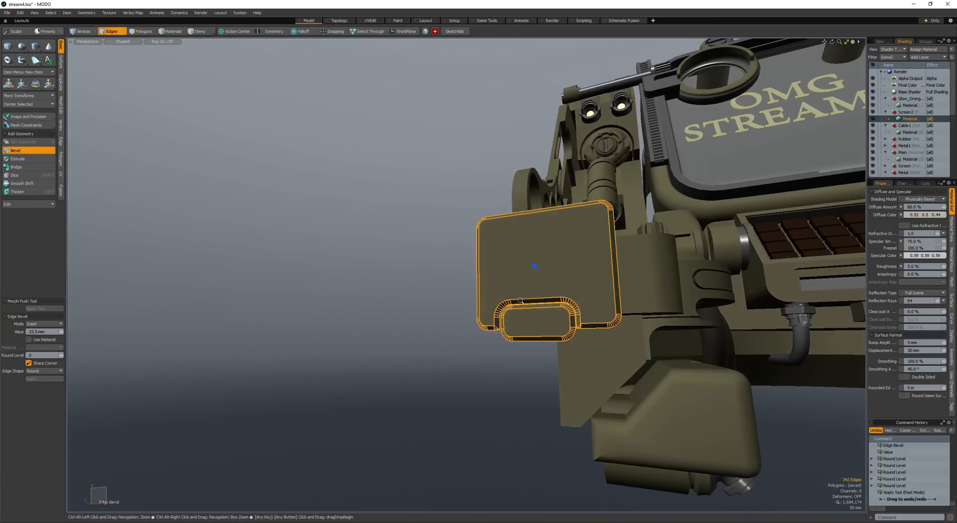
left_click_drag(513, 287, 521, 282, "alt")
left_click_drag(521, 283, 501, 289, "alt")
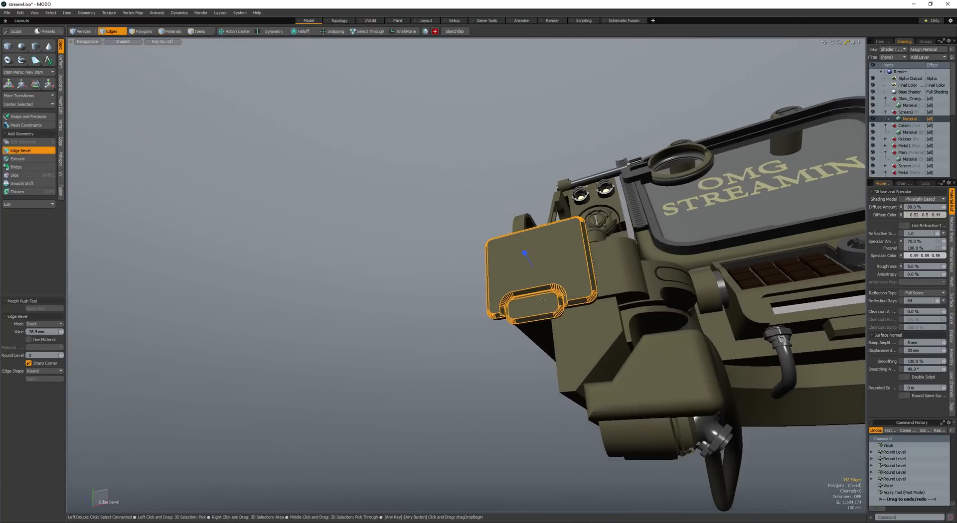
scroll(548, 315, "up", 6)
- Join the stray vertices at both ends of the notch's bevel along the plate's lower edge
key("space")
key("space")
key("space")
left_click(647, 337)
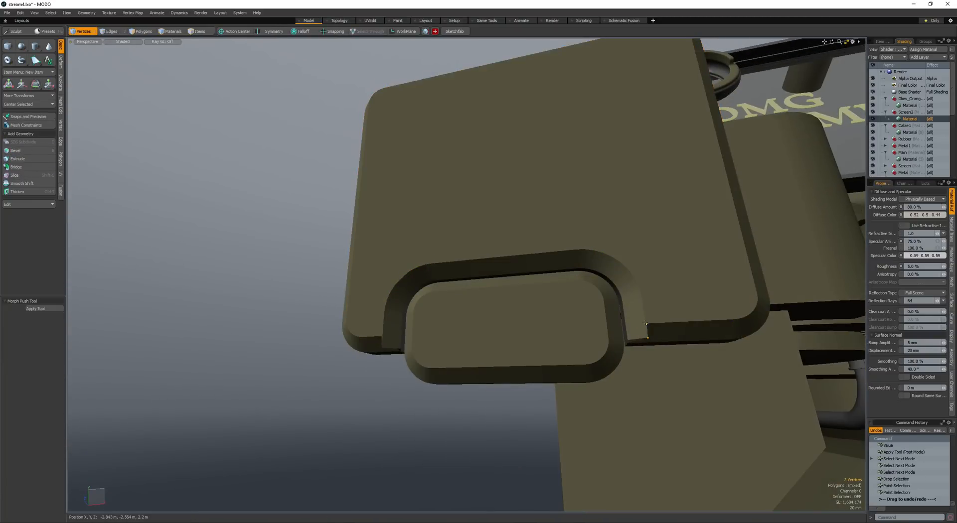
left_click_drag(597, 332, 489, 325, "alt")
scroll(372, 338, "up", 6)
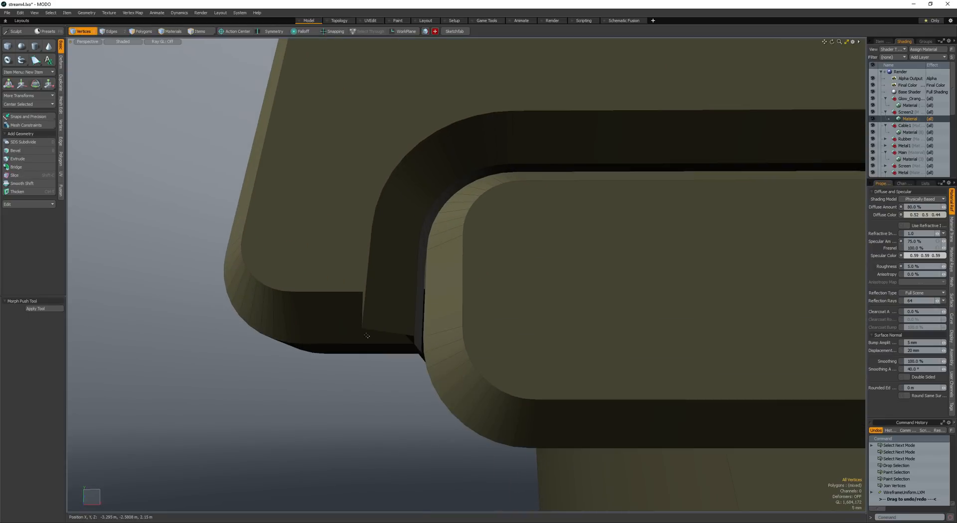
left_click_drag(391, 299, 392, 323, "alt")
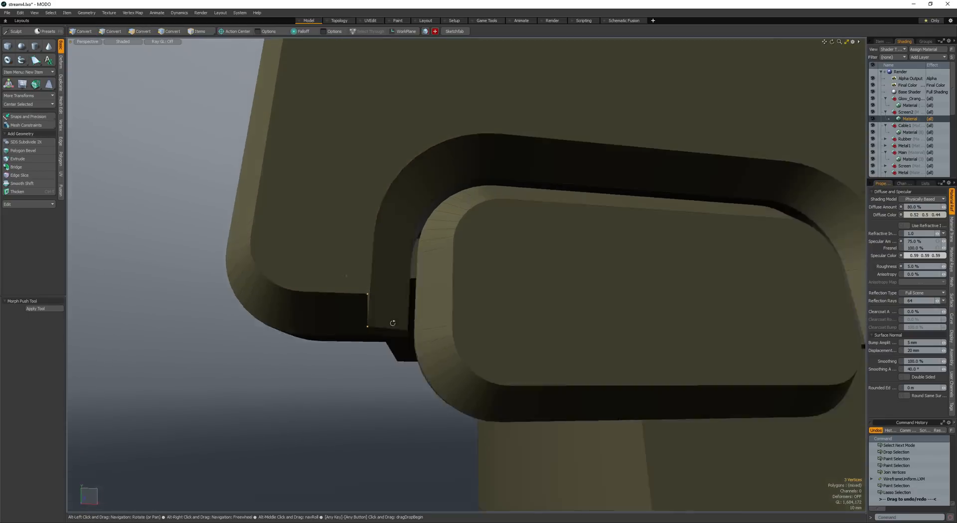
scroll(391, 323, "down", 3)
scroll(409, 240, "down", 5)
left_click_drag(409, 240, 356, 249, "alt")
- Create a small box on the outer plate's face near its upper corner
key("space")
key("space")
left_click(480, 266)
scroll(480, 265, "down", 3)
left_click_drag(480, 265, 430, 322, "alt")
scroll(438, 319, "down", 3)
left_click(8, 45)
scroll(499, 253, "up", 4)
left_click_drag(486, 239, 510, 236, "alt")
left_click(499, 254)
key("space")
- Scale and move the small box into a narrow block about 86 by 200 mm crossing the plate's upper edge
double_click(496, 242)
key("r")
key("y")
key("r")
key("space")
left_click_drag(510, 236, 464, 252, "alt")
key("w")
key("ctrl+z")
key("space")
key("w")
scroll(464, 252, "up", 4)
- Bevel the narrow block's two lower edges by 28.1 mm and raise the round level for a rounded end
key("space")
key("space")
key("space")
left_click(452, 263)
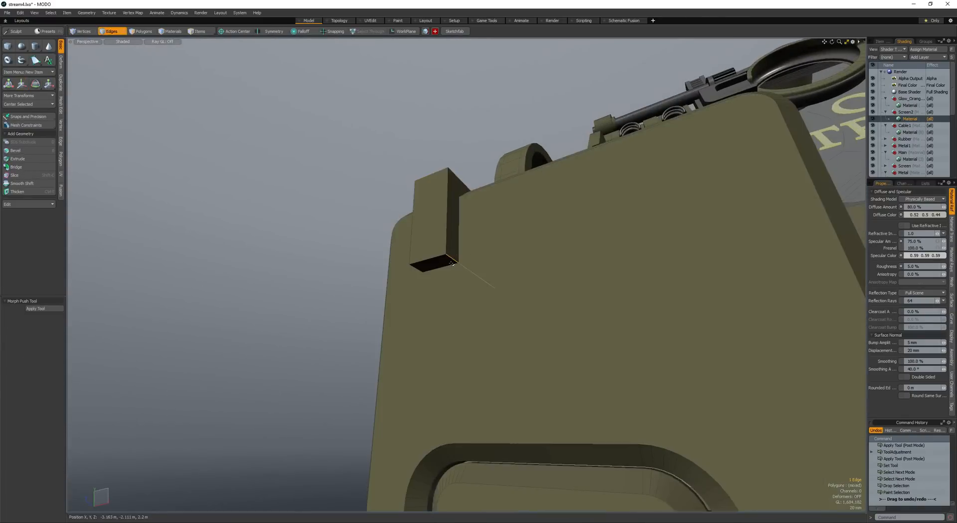
key("b")
left_click_drag(415, 269, 461, 283)
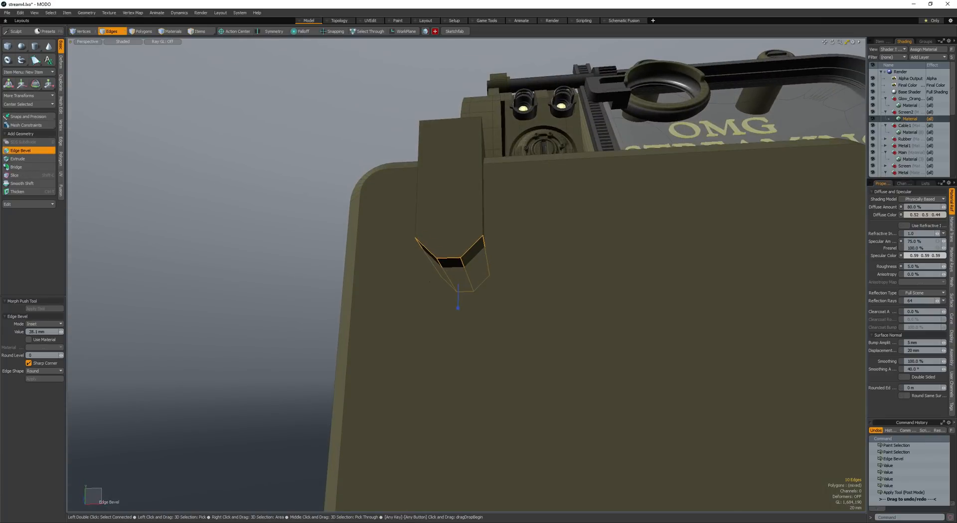
scroll(457, 285, "up", 3, "ctrl")
scroll(456, 288, "down", 4)
key("space")
key("space")
- Duplicate the rounded narrow block and move the copy along the plate's upper edge to its opposite end
double_click(459, 231)
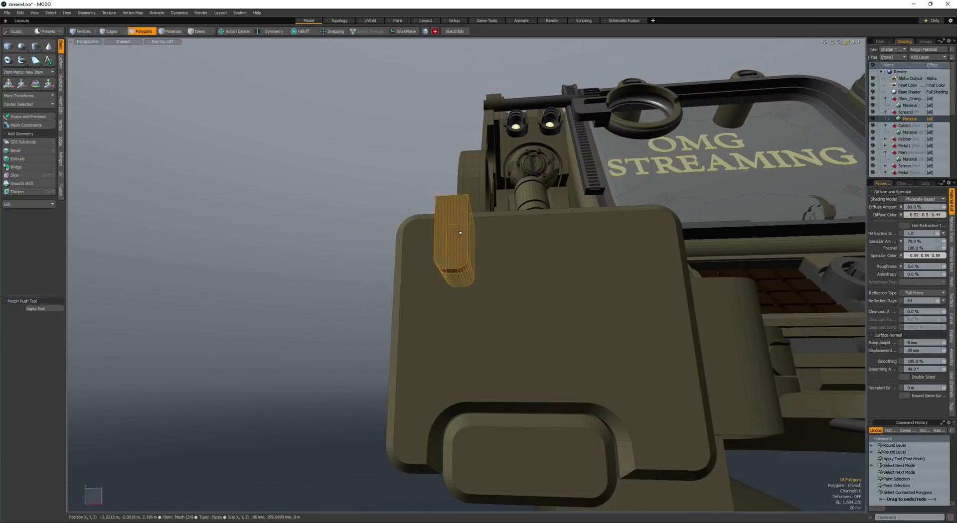
left_click_drag(459, 231, 465, 284, "alt")
key("ctrl+c")
key("ctrl+v")
key("w")
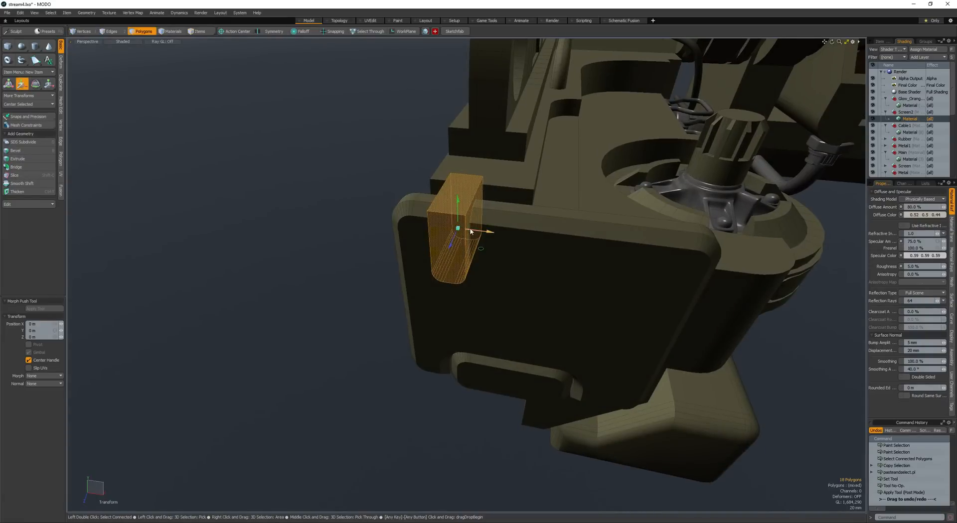
left_click_drag(470, 231, 643, 244)
key("space")
- Subtract both narrow blocks from the outer plate to cut two rounded notches in its upper edge
left_click(481, 235, "shift")
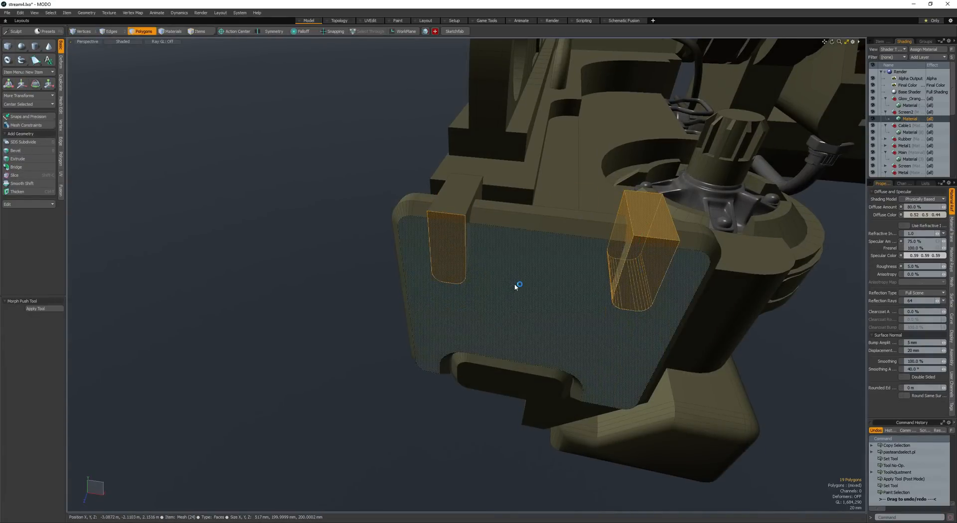
scroll(496, 286, "down", 5)
left_click_drag(494, 284, 420, 298, "alt")
scroll(387, 274, "down", 4)
scroll(419, 314, "down", 3)
- Save the scene
key("ctrl+s")
scroll(420, 298, "down", 4)
key("ctrl+s")
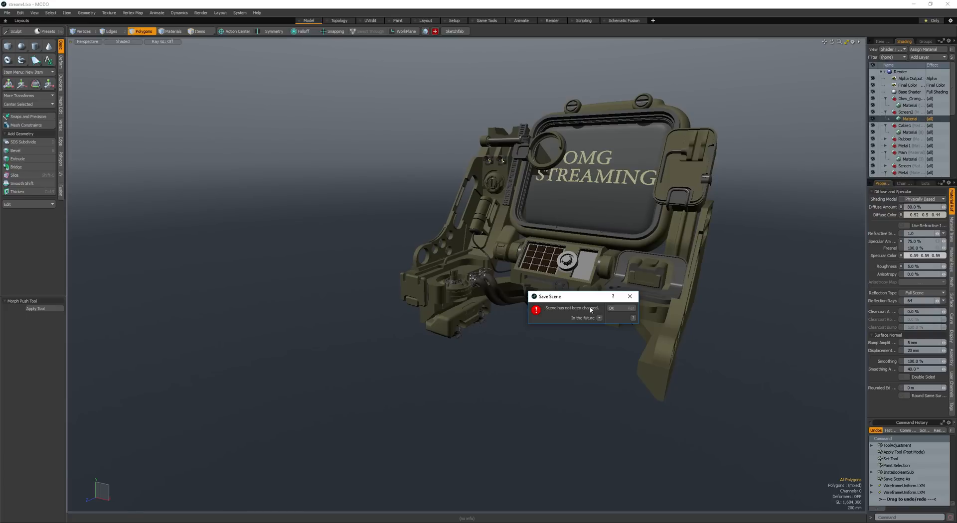
left_click(615, 310)
- Open the render preview, turn the camera to the monitor's front and zoom in
key("F9")
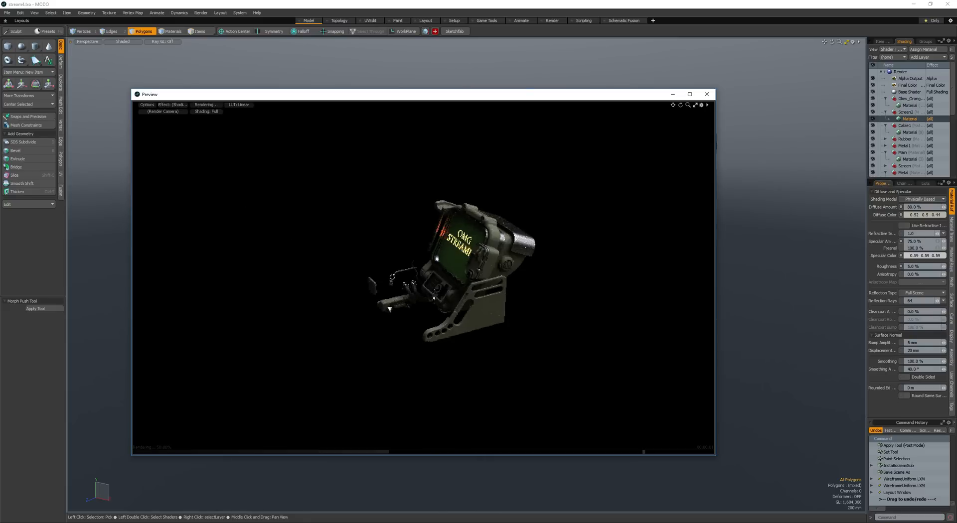
left_click_drag(391, 309, 515, 221, "alt")
scroll(515, 221, "up", 2)
mouse_move(498, 94)
left_mouse_down()
mouse_move(580, 305)
mouse_move(479, 302)
left_mouse_up()
- Switch on the visibility of the hidden mesh layers in the item list for the preview render
left_click(886, 45)
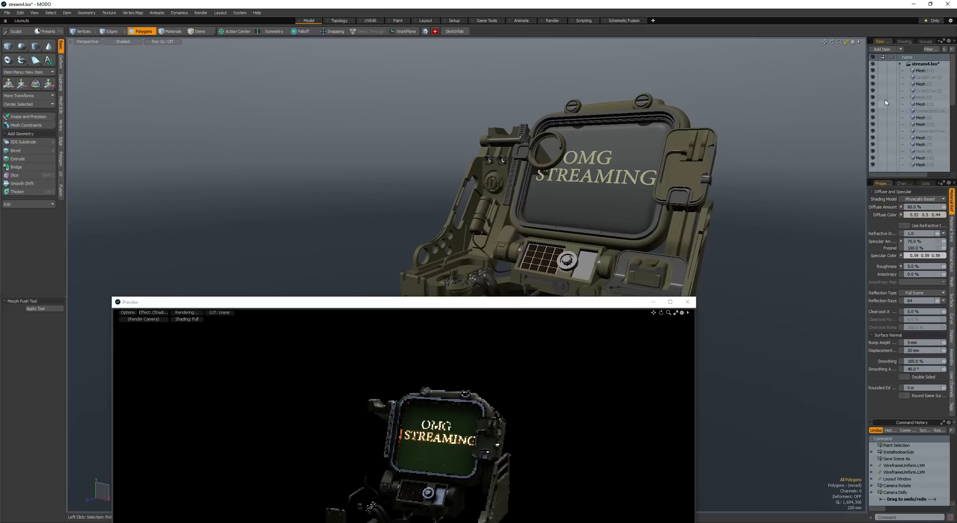
scroll(874, 113, "down", 2)
scroll(872, 127, "down", 1)
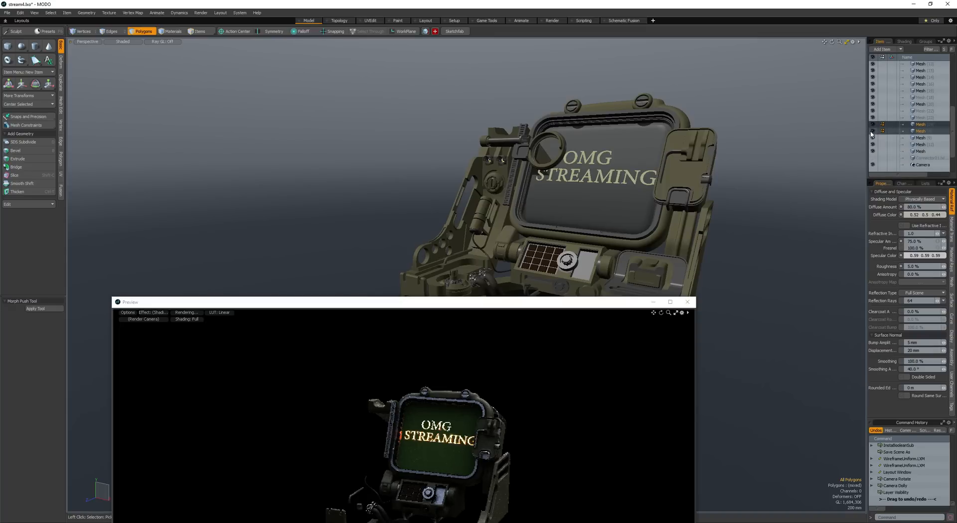
scroll(912, 138, "down", 1)
- Examine the whole monitor and its frame in the render preview from several camera angles
left_click_drag(463, 302, 496, 142)
left_click_drag(486, 314, 418, 306, "ctrl+alt")
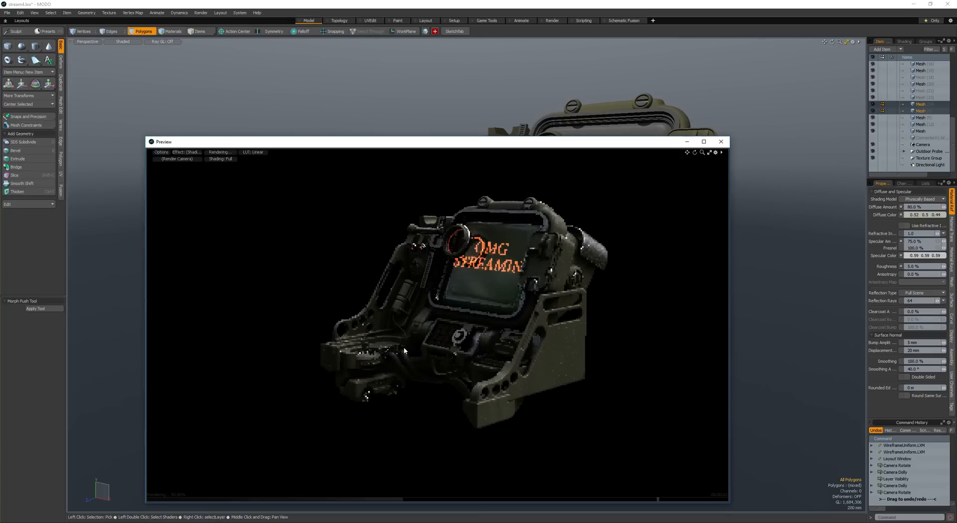
left_click_drag(425, 329, 420, 327, "alt")
left_click_drag(420, 327, 427, 328, "ctrl+alt")
left_click_drag(427, 328, 440, 329, "ctrl+alt")
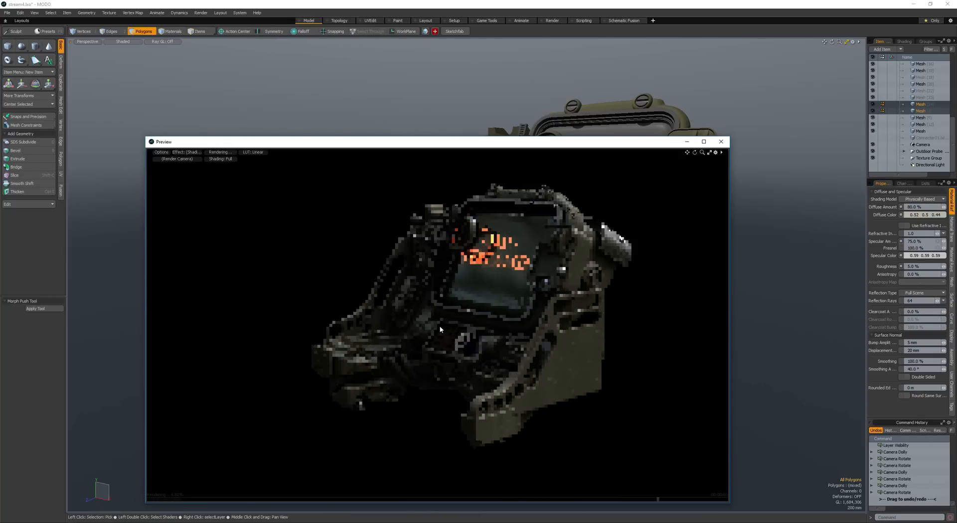